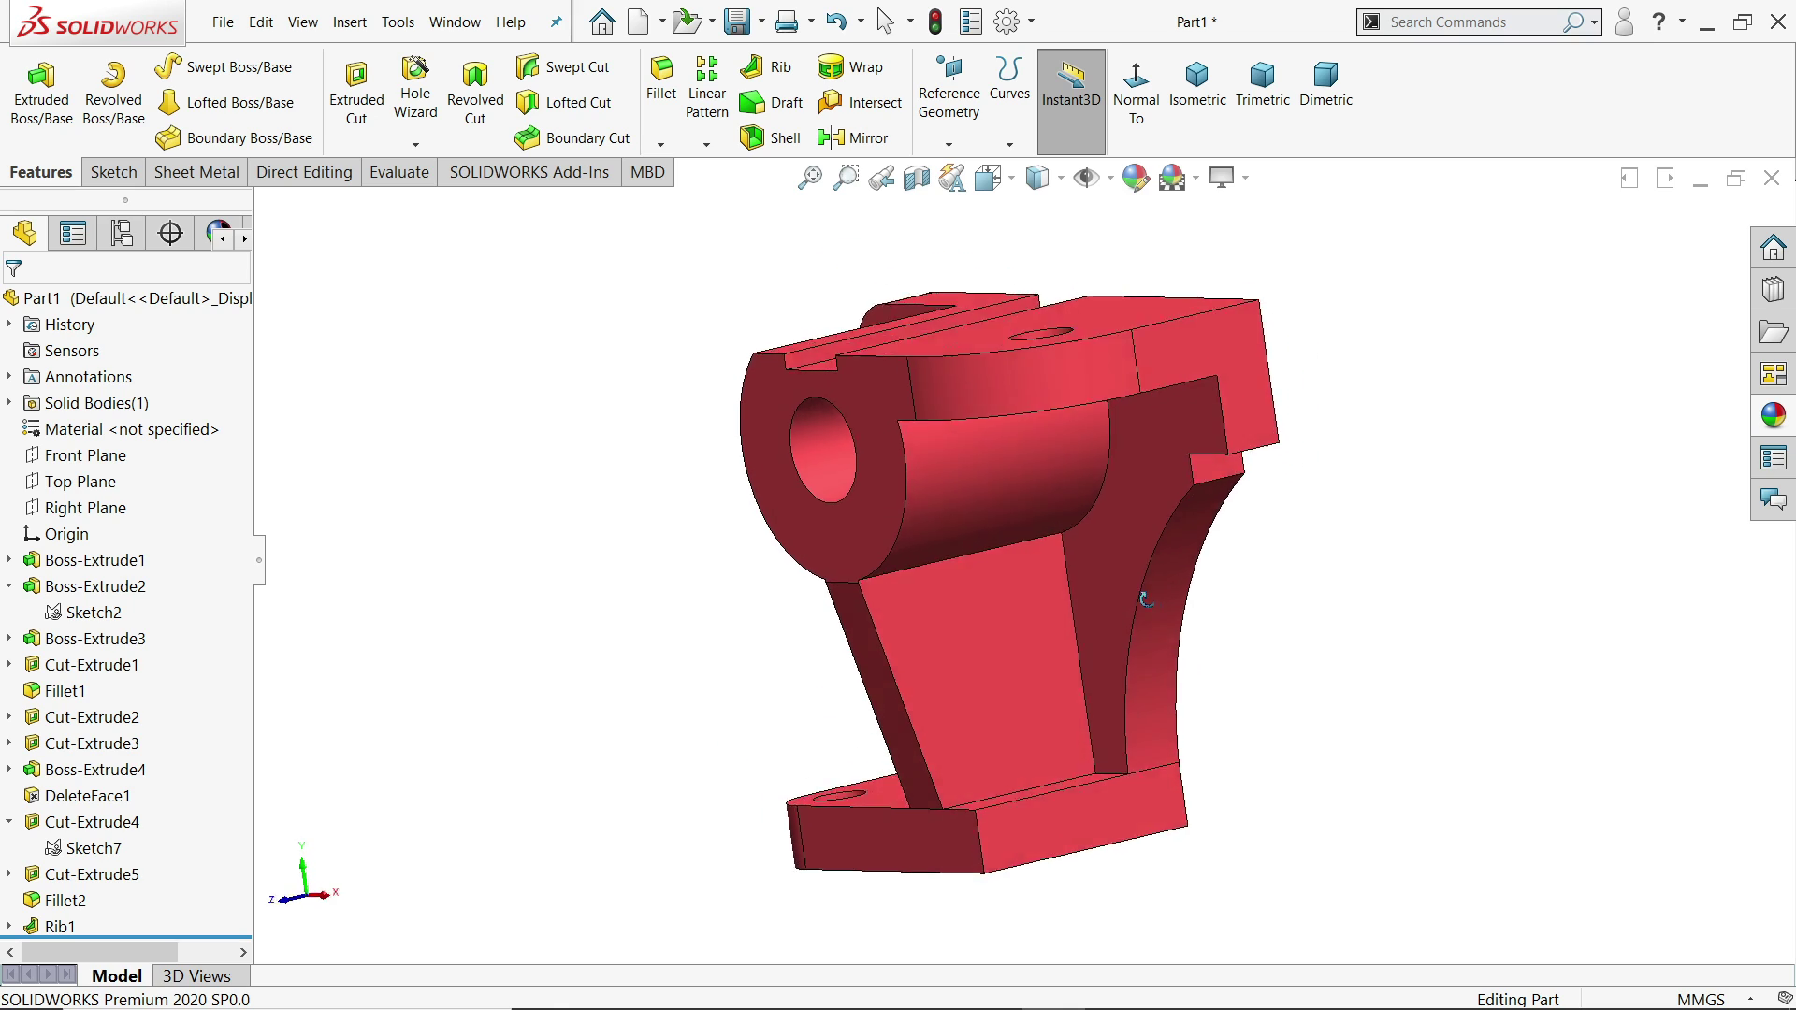
- Examine the finished red bracket from several angles and read the dimensions on the Solidworks Exercise 110 drawing
{"action": "middle_click_drag", "start_coordinate": [1138, 601], "coordinate": [420, 587]}
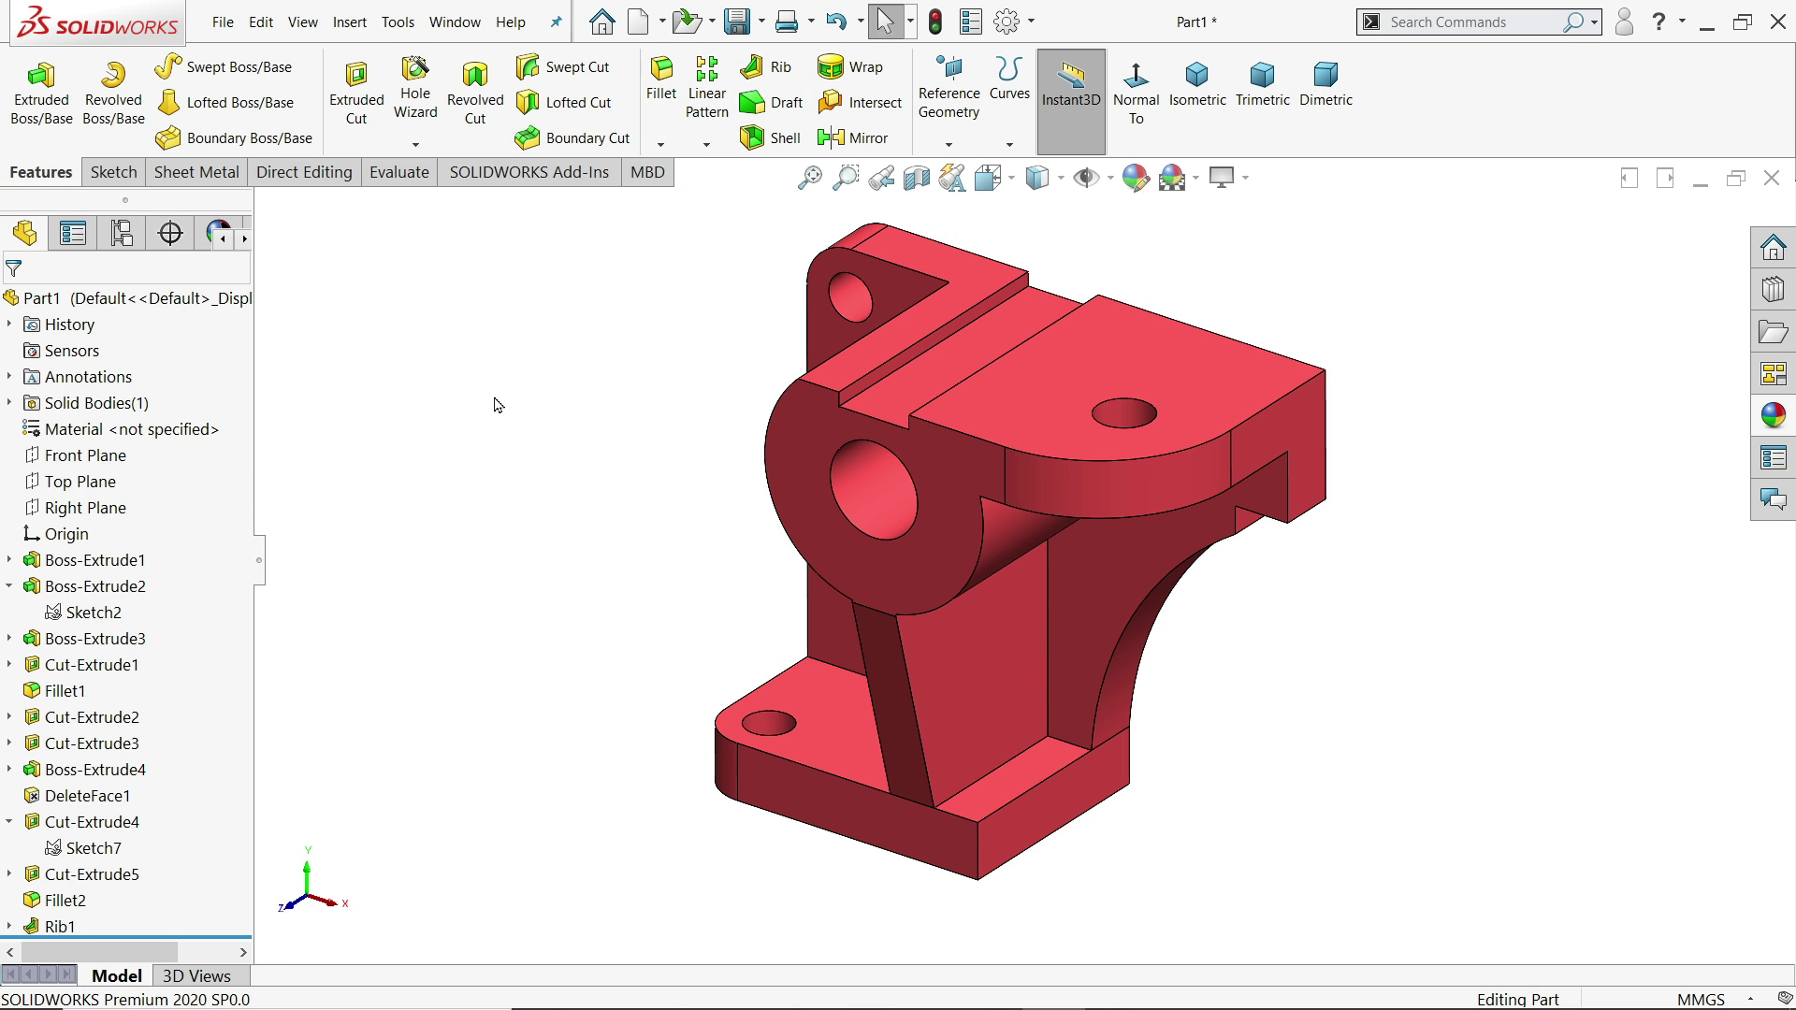
{"action": "mouse_move", "coordinate": [610, 530]}
{"action": "middle_mouse_down"}
{"action": "mouse_move", "coordinate": [608, 389]}
{"action": "mouse_move", "coordinate": [613, 505]}
{"action": "middle_mouse_up"}
{"action": "key", "text": "alt+Tab"}
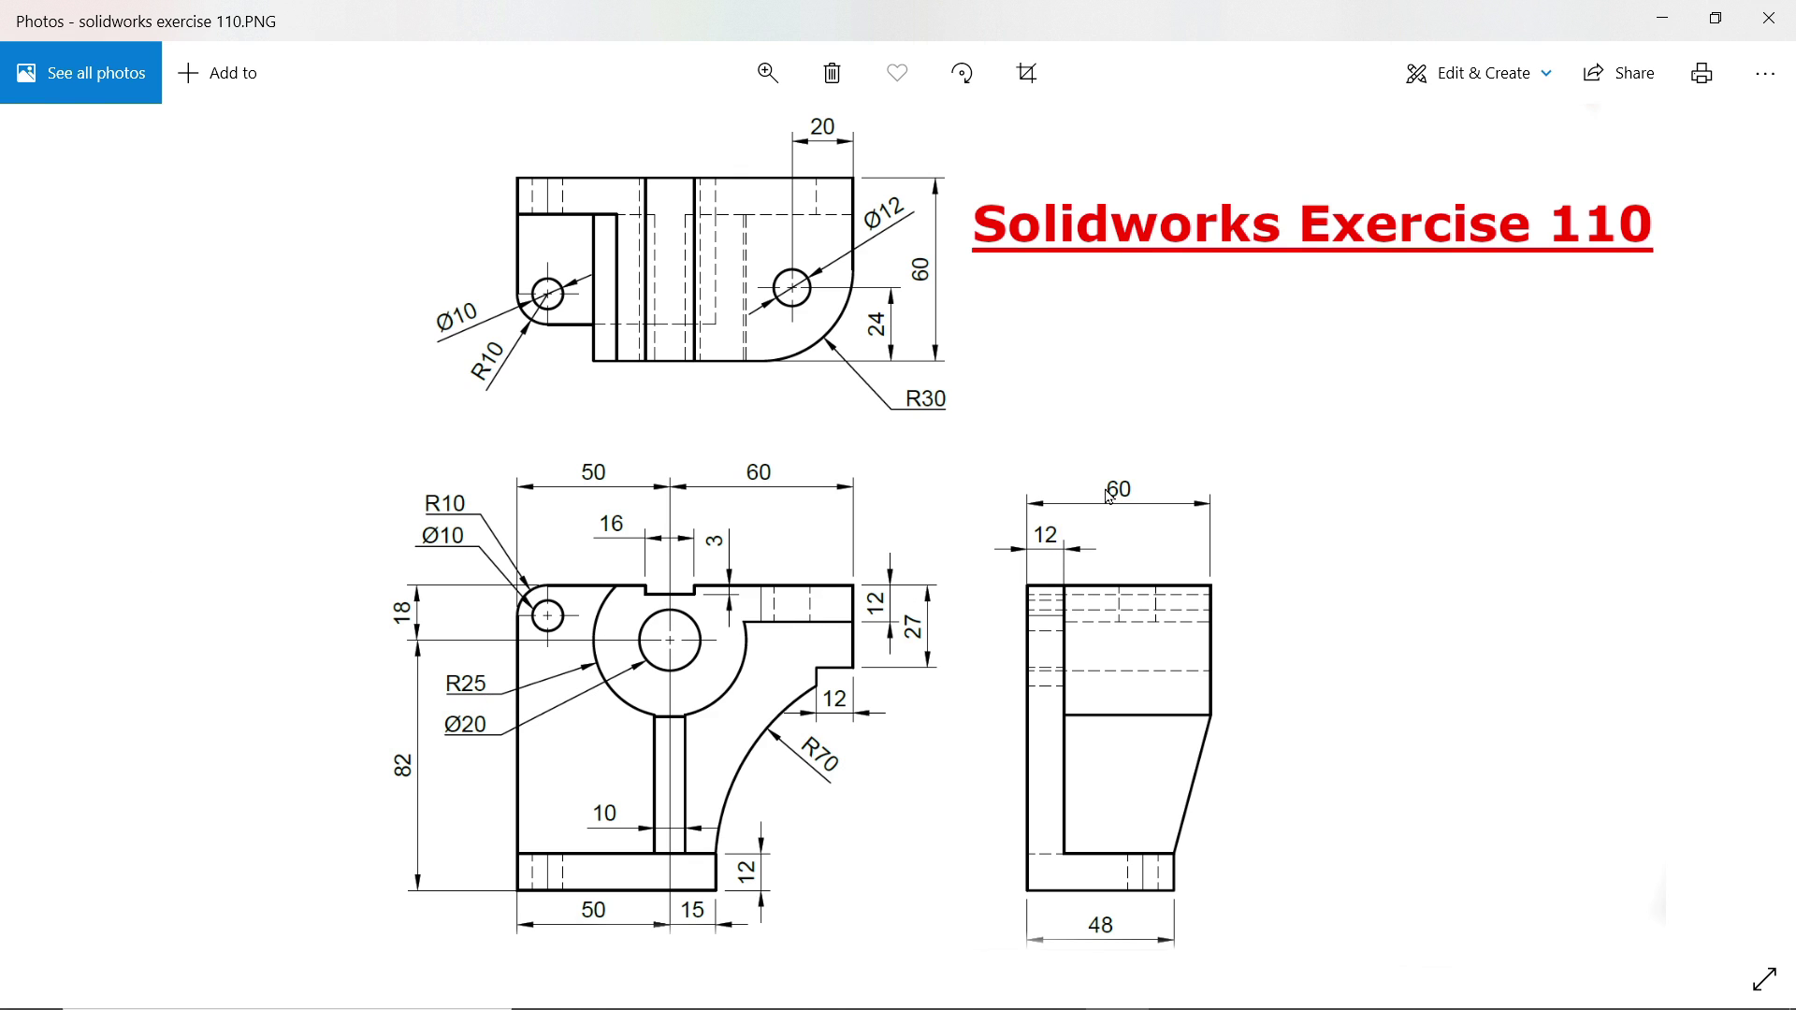
{"action": "left_click", "coordinate": [1662, 18]}
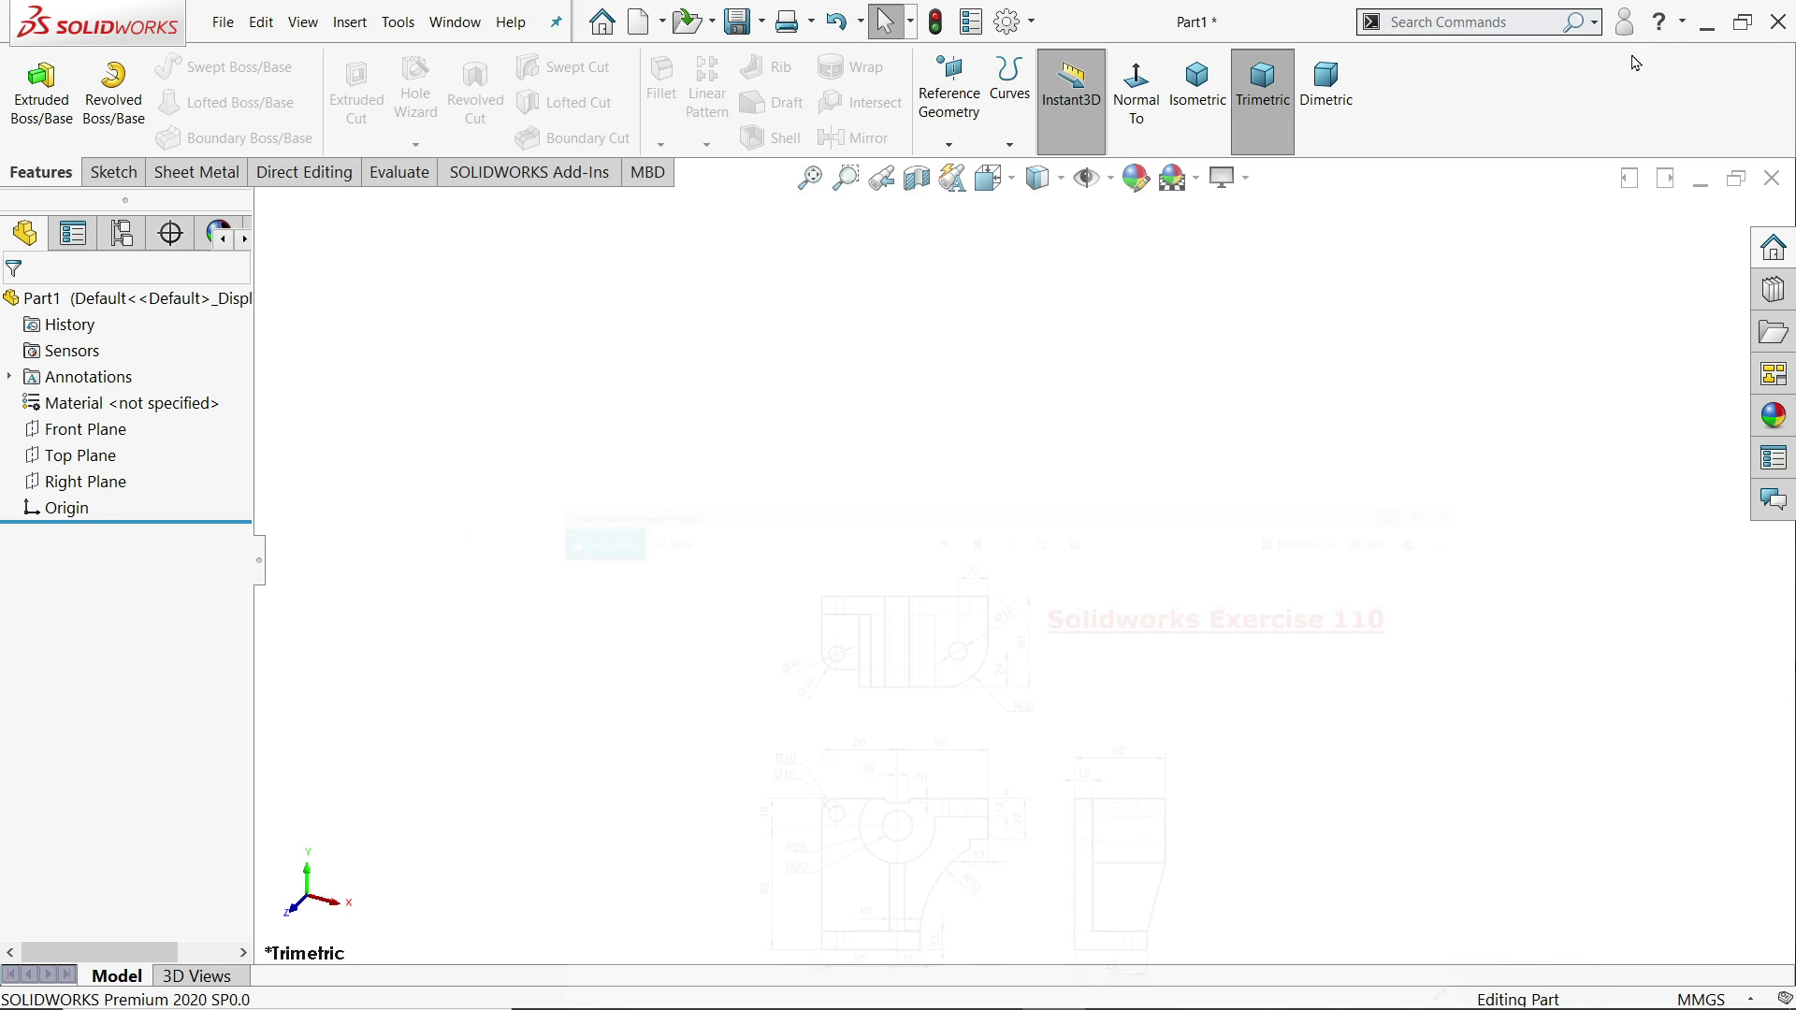
- Start an extruded boss on the Front Plane and sketch two concentric circles at the origin, with radii of about 51 mm and 27 mm
{"action": "left_click", "coordinate": [42, 94]}
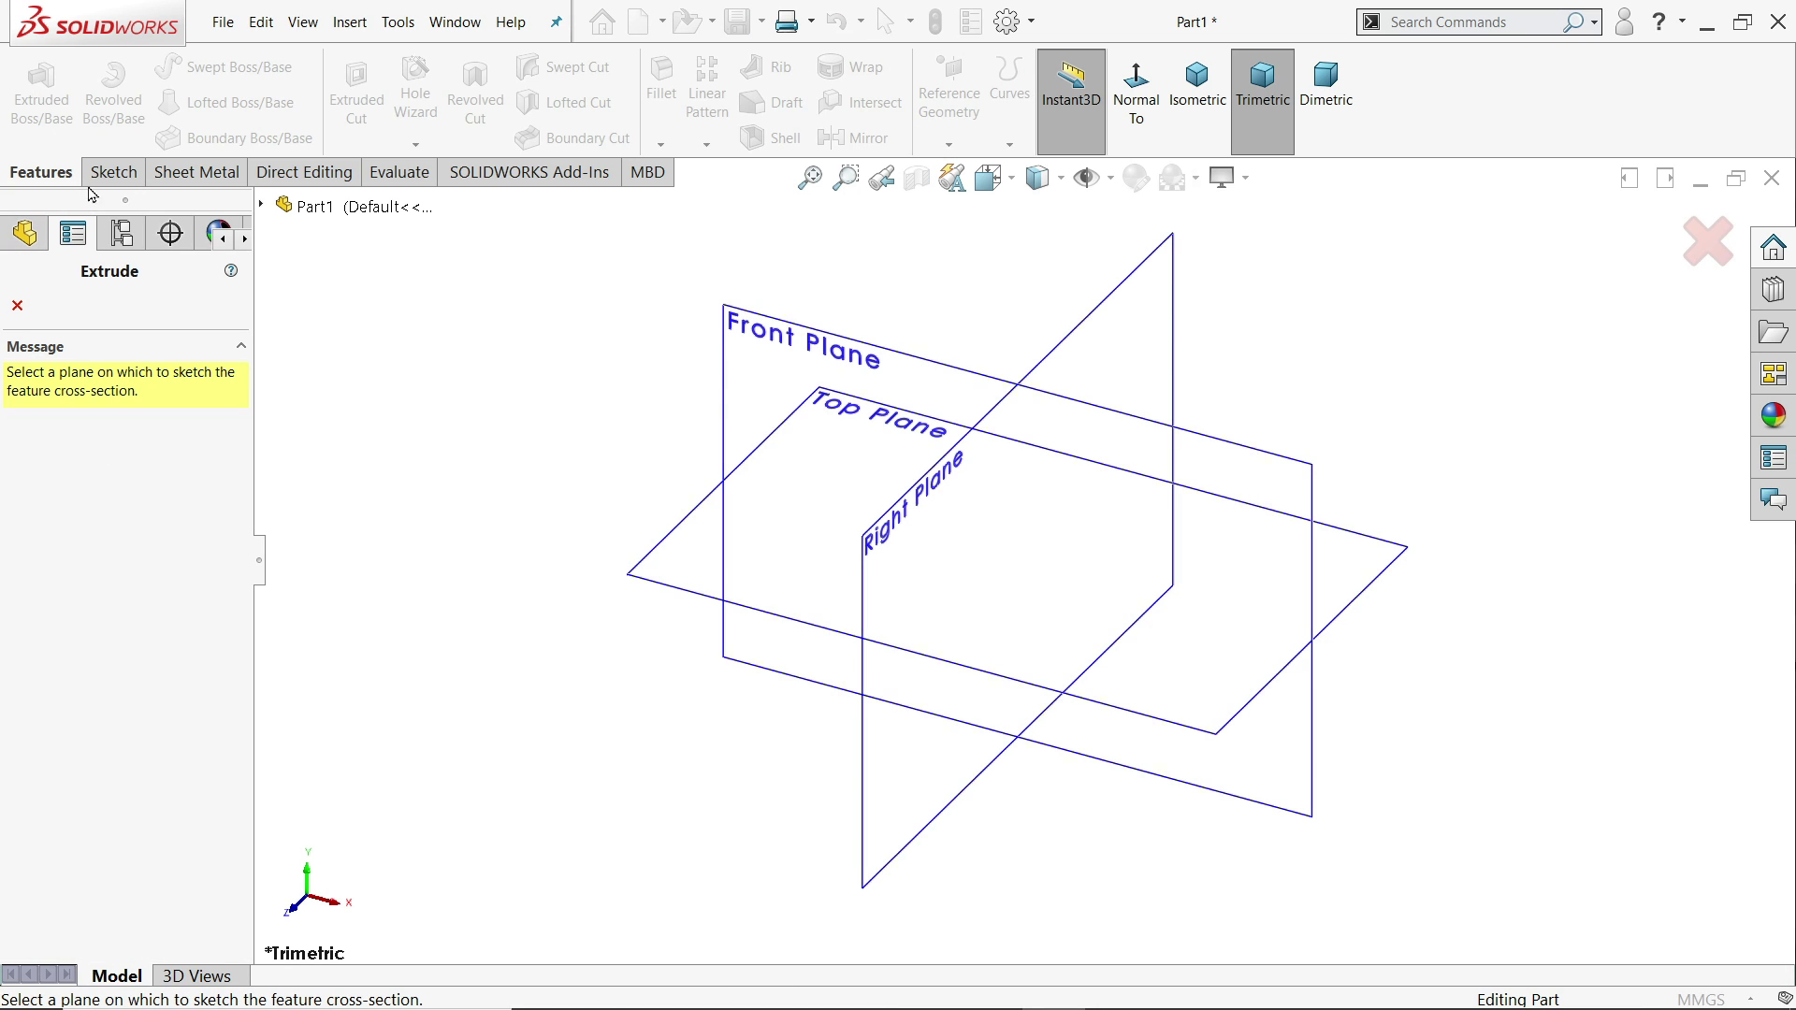
{"action": "left_click", "coordinate": [770, 342]}
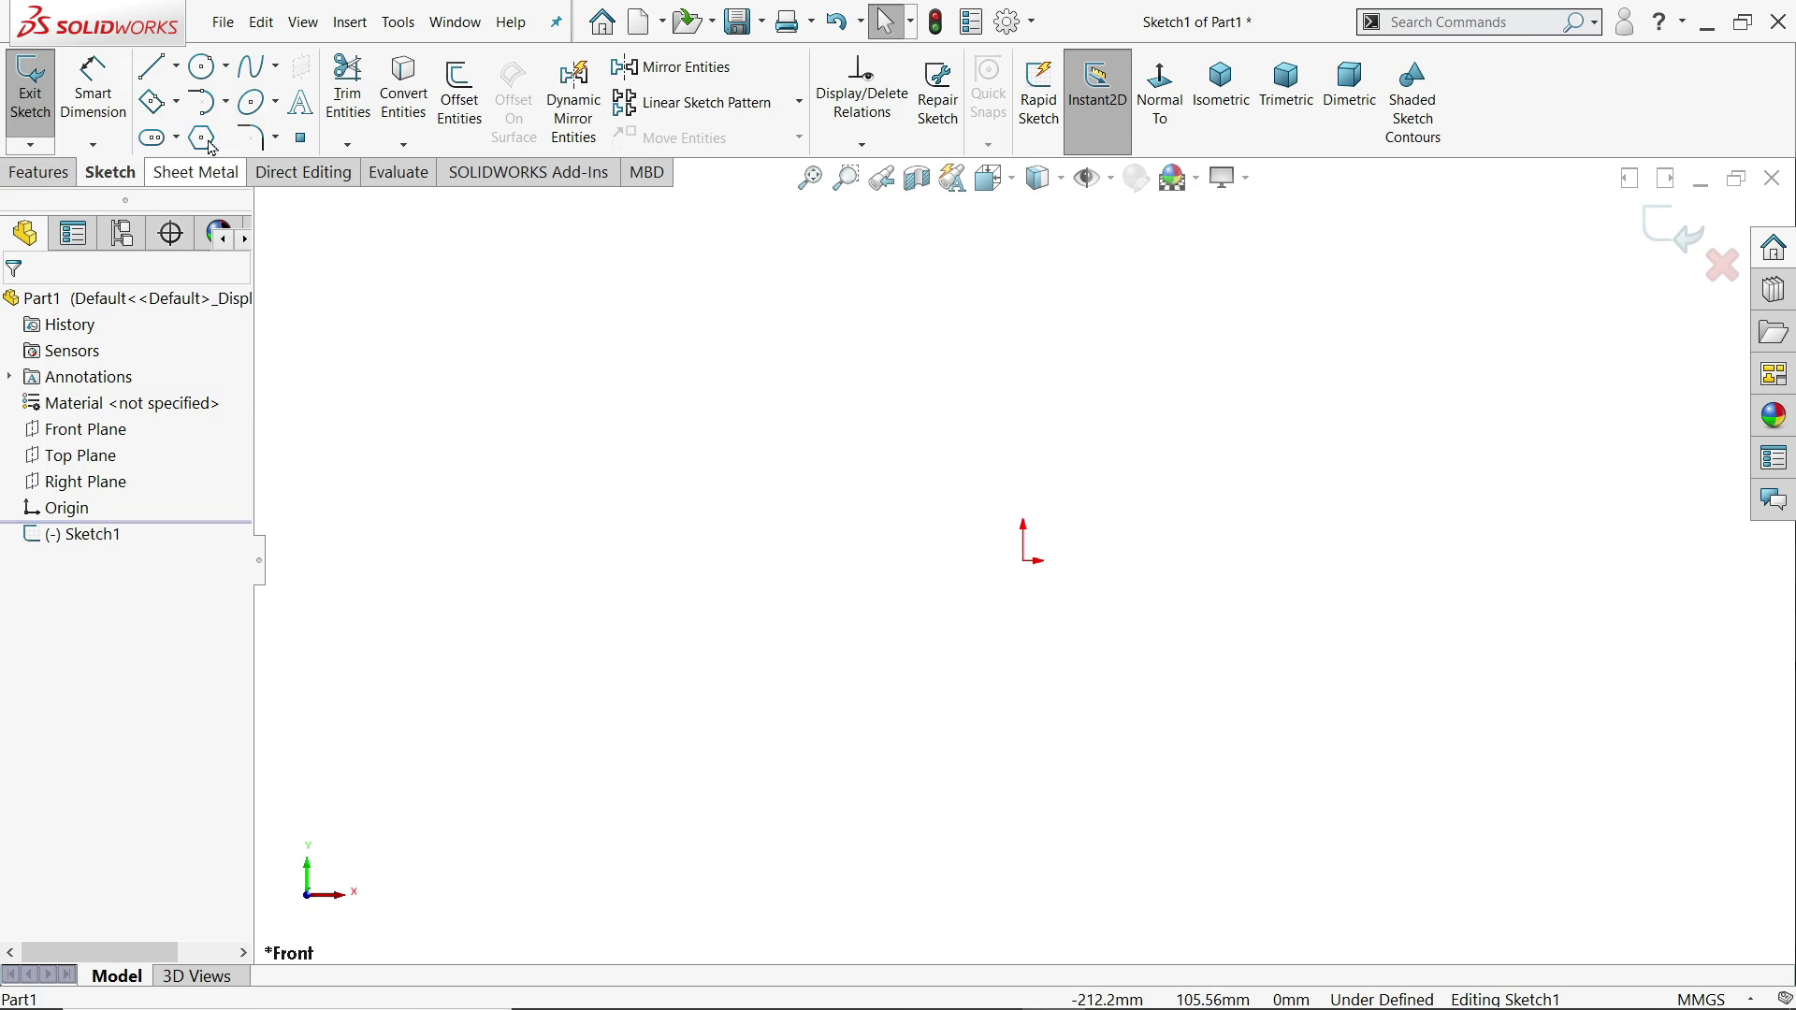
{"action": "left_click", "coordinate": [201, 67]}
{"action": "left_click", "coordinate": [1032, 561]}
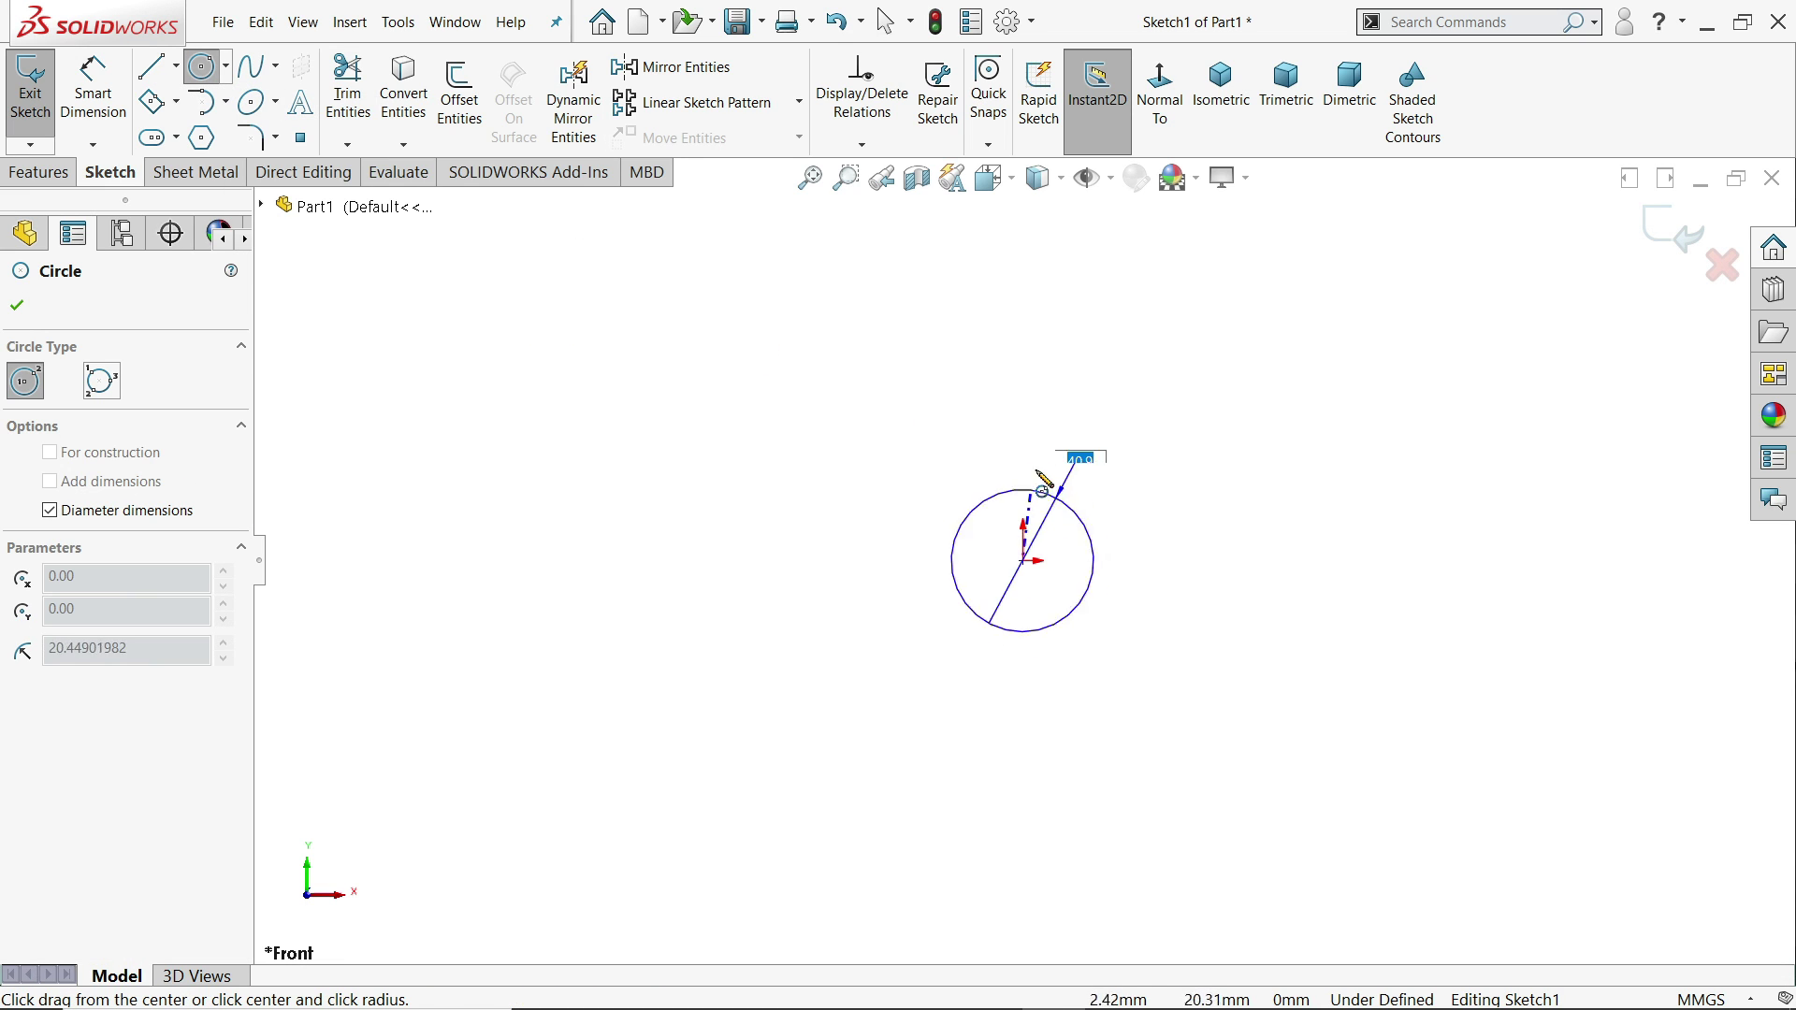
{"action": "left_click", "coordinate": [1043, 391]}
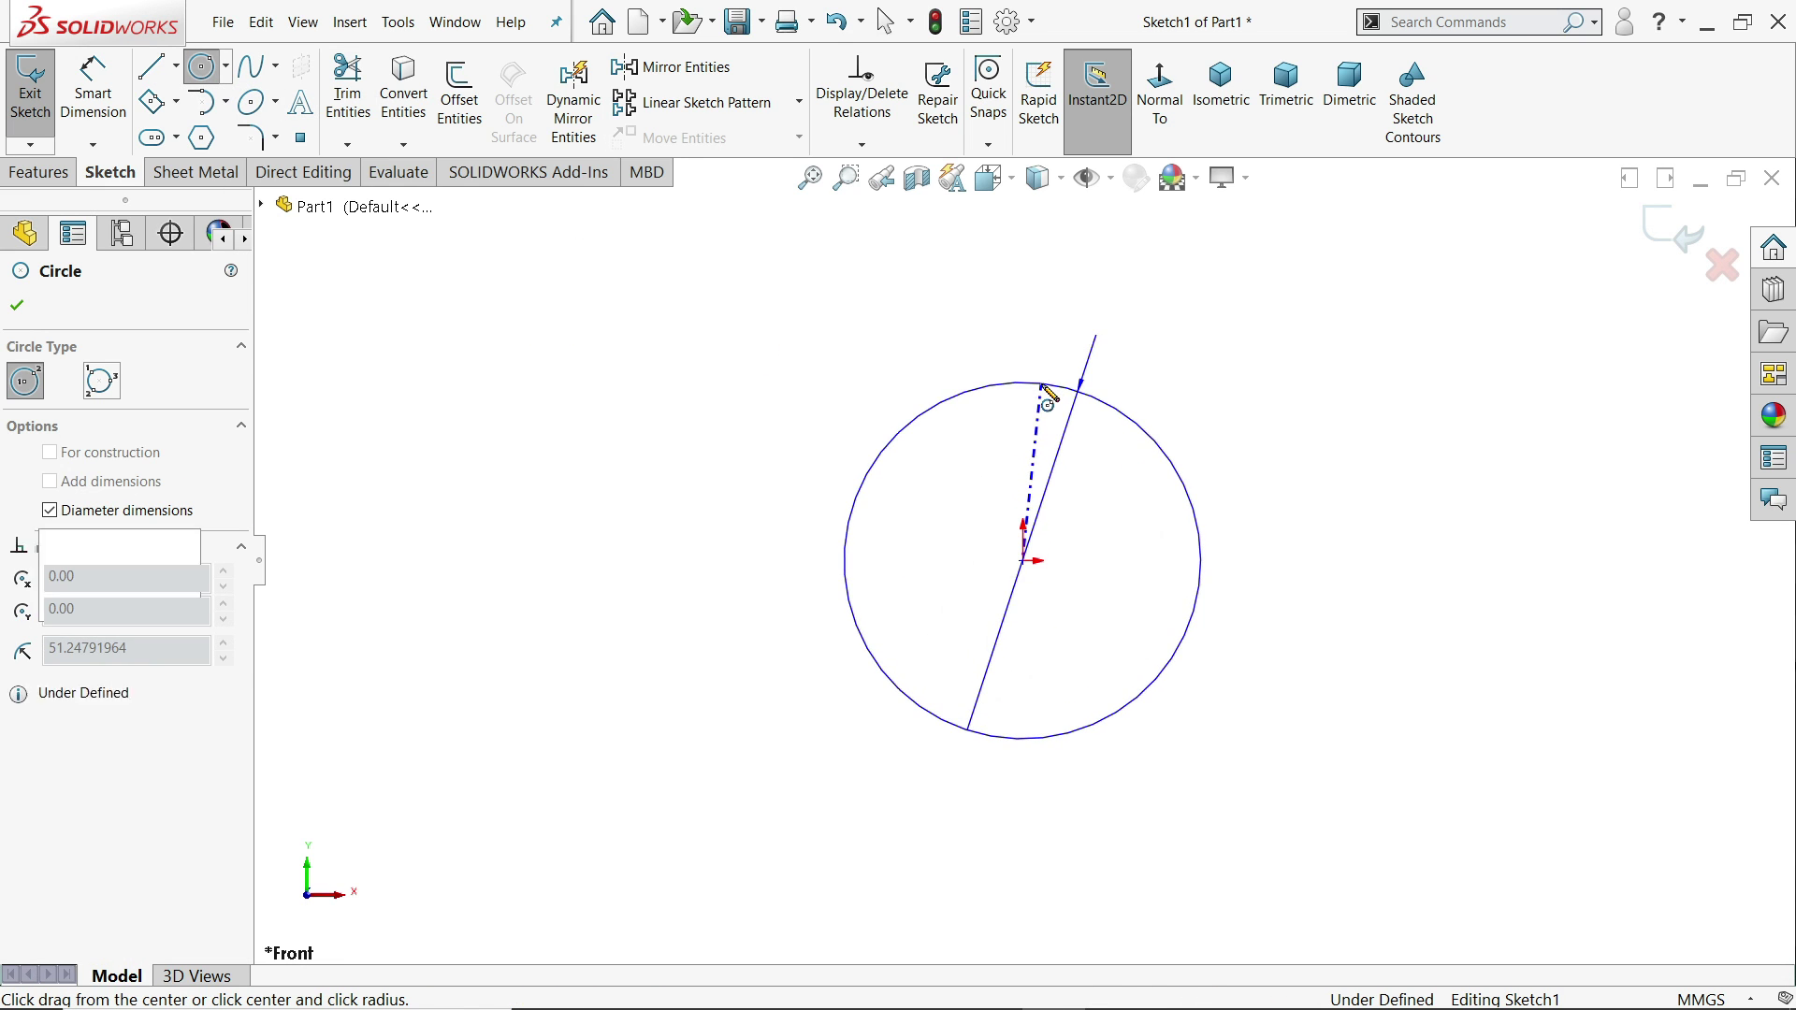
{"action": "left_click", "coordinate": [1024, 562]}
{"action": "left_click", "coordinate": [1029, 467]}
{"action": "scroll", "coordinate": [1063, 557], "scroll_direction": "up", "scroll_amount": 2}
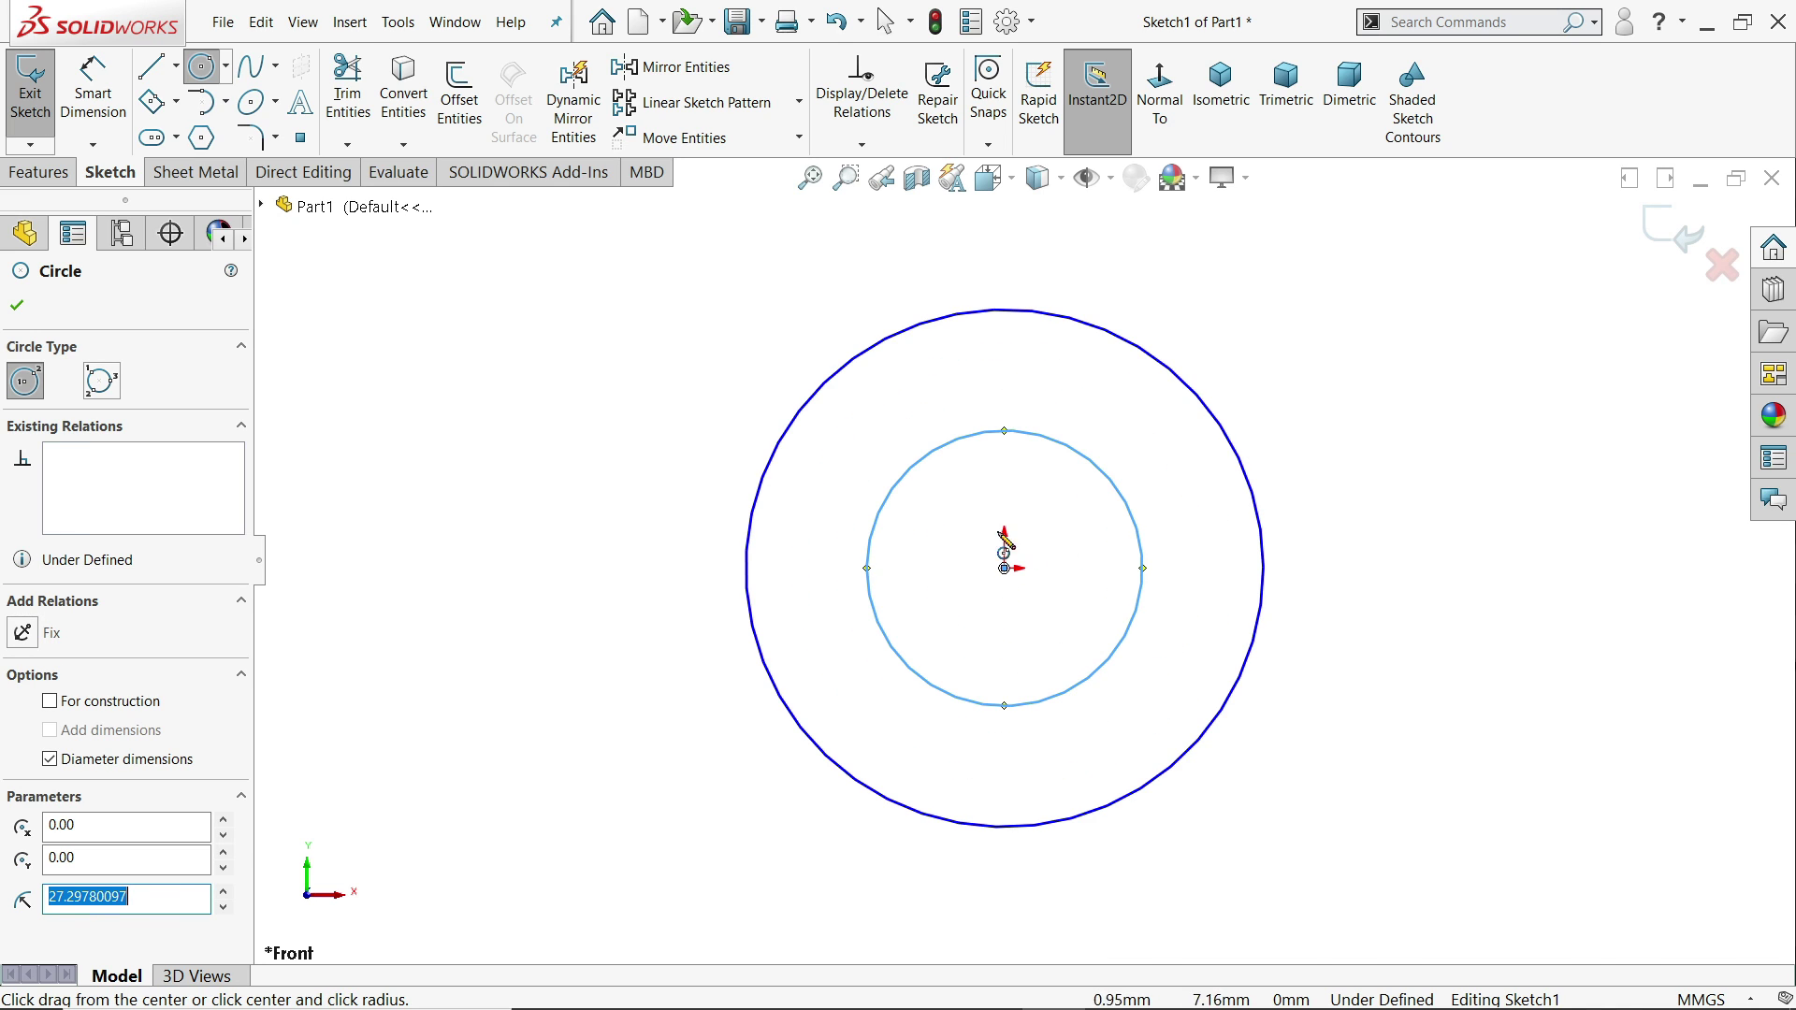
- Sketch a horizontal line about 53 mm long across the upper part of the outer circle, with both ends on it
{"action": "left_click", "coordinate": [151, 65]}
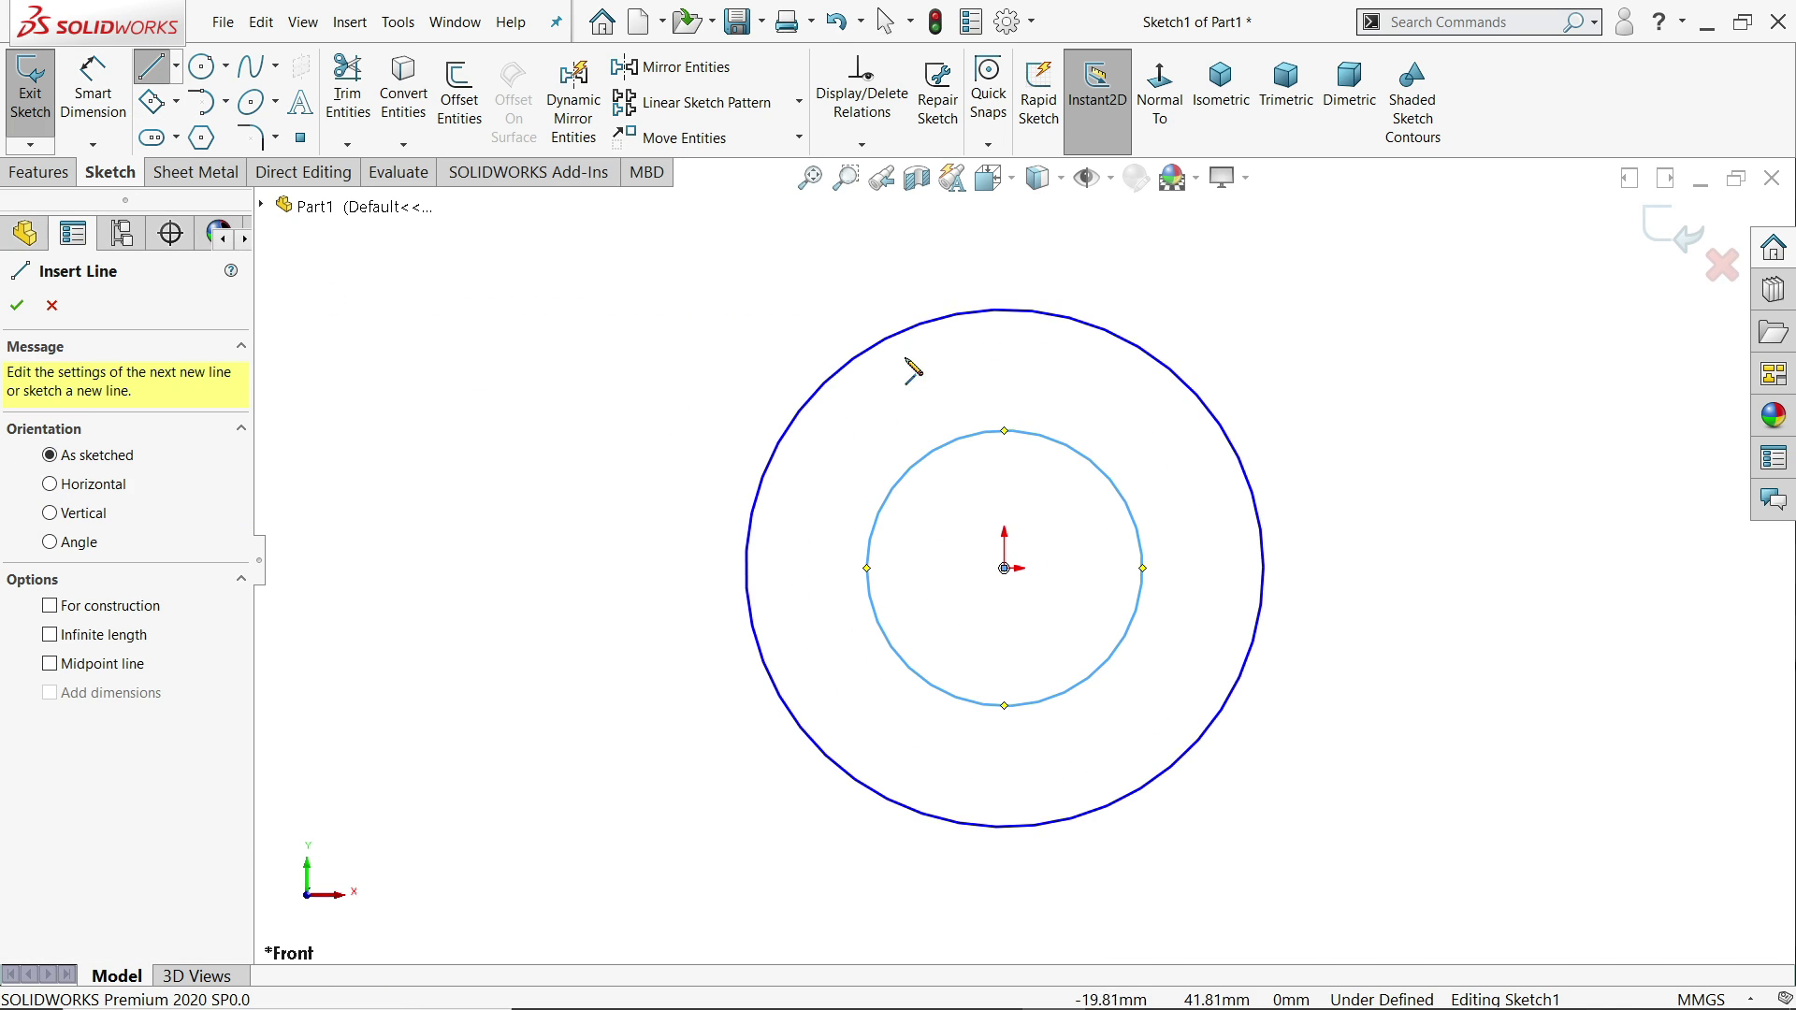
{"action": "left_click", "coordinate": [871, 347]}
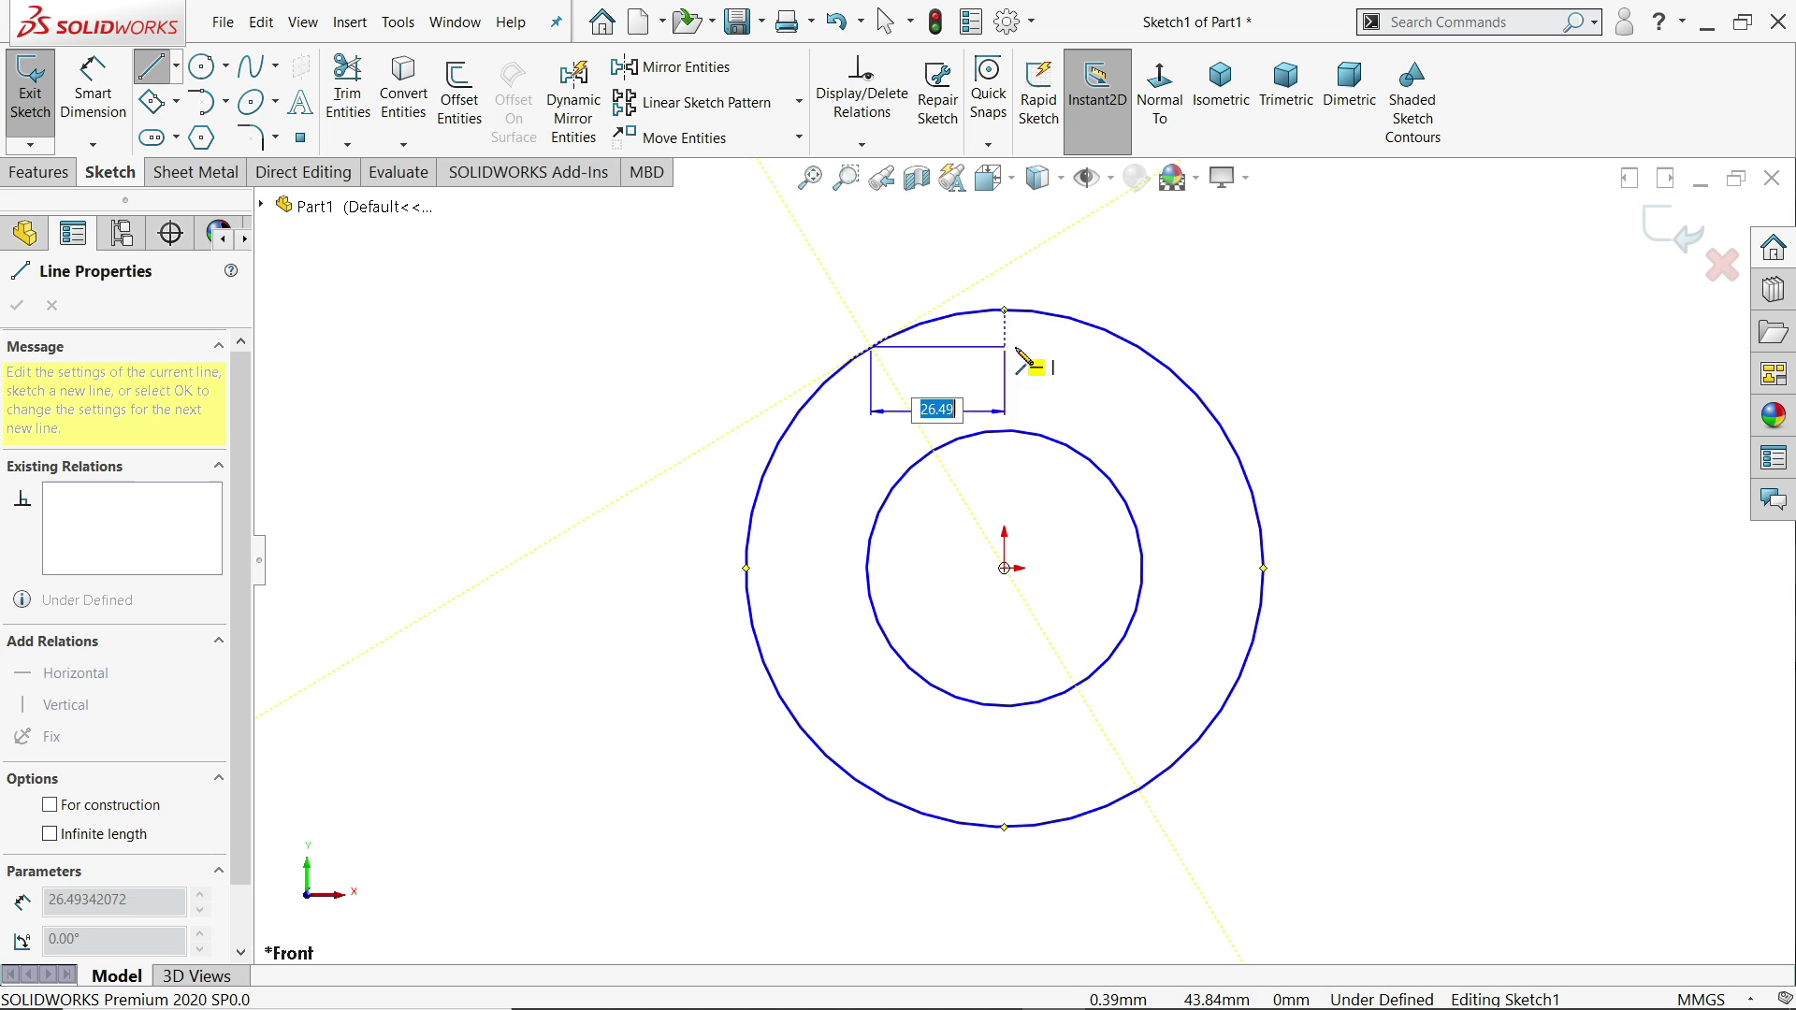
{"action": "left_click", "coordinate": [1139, 347]}
{"action": "right_click", "coordinate": [1226, 299]}
{"action": "left_click", "coordinate": [1289, 316]}
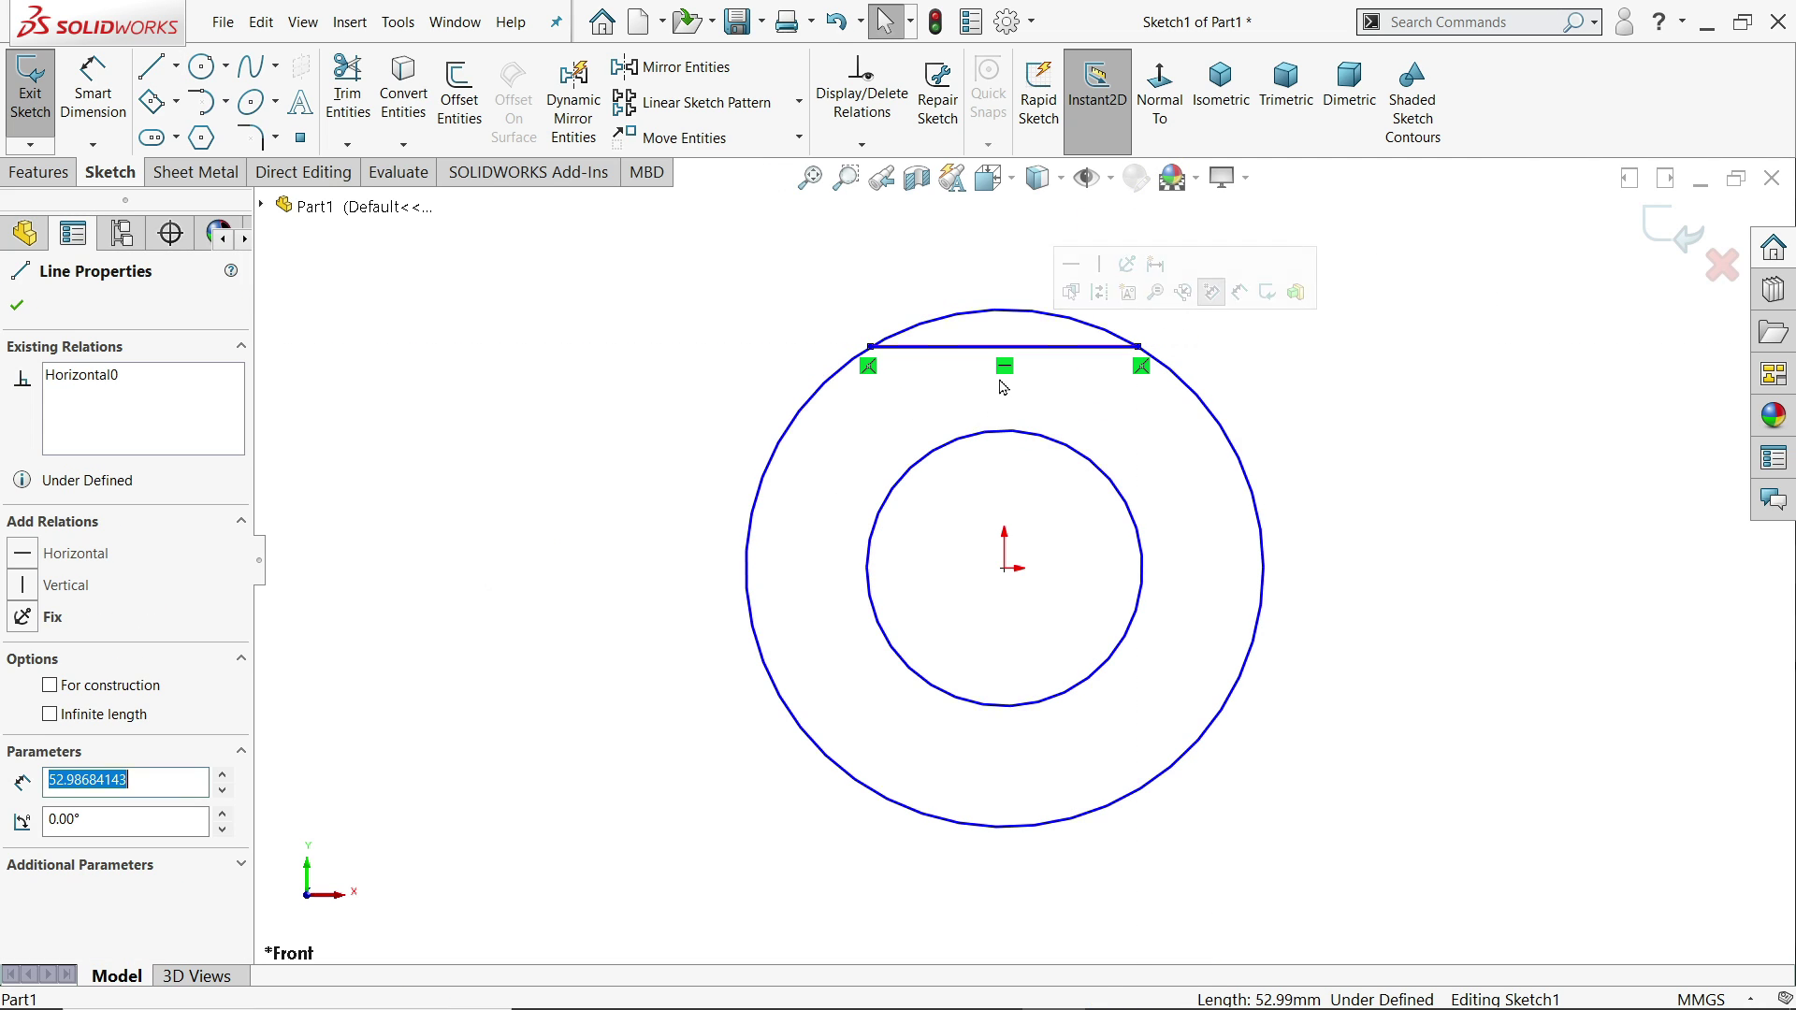
{"action": "left_click", "coordinate": [650, 373]}
- Power trim the arc of the outer circle that lies above the horizontal line
{"action": "key", "text": "d"}
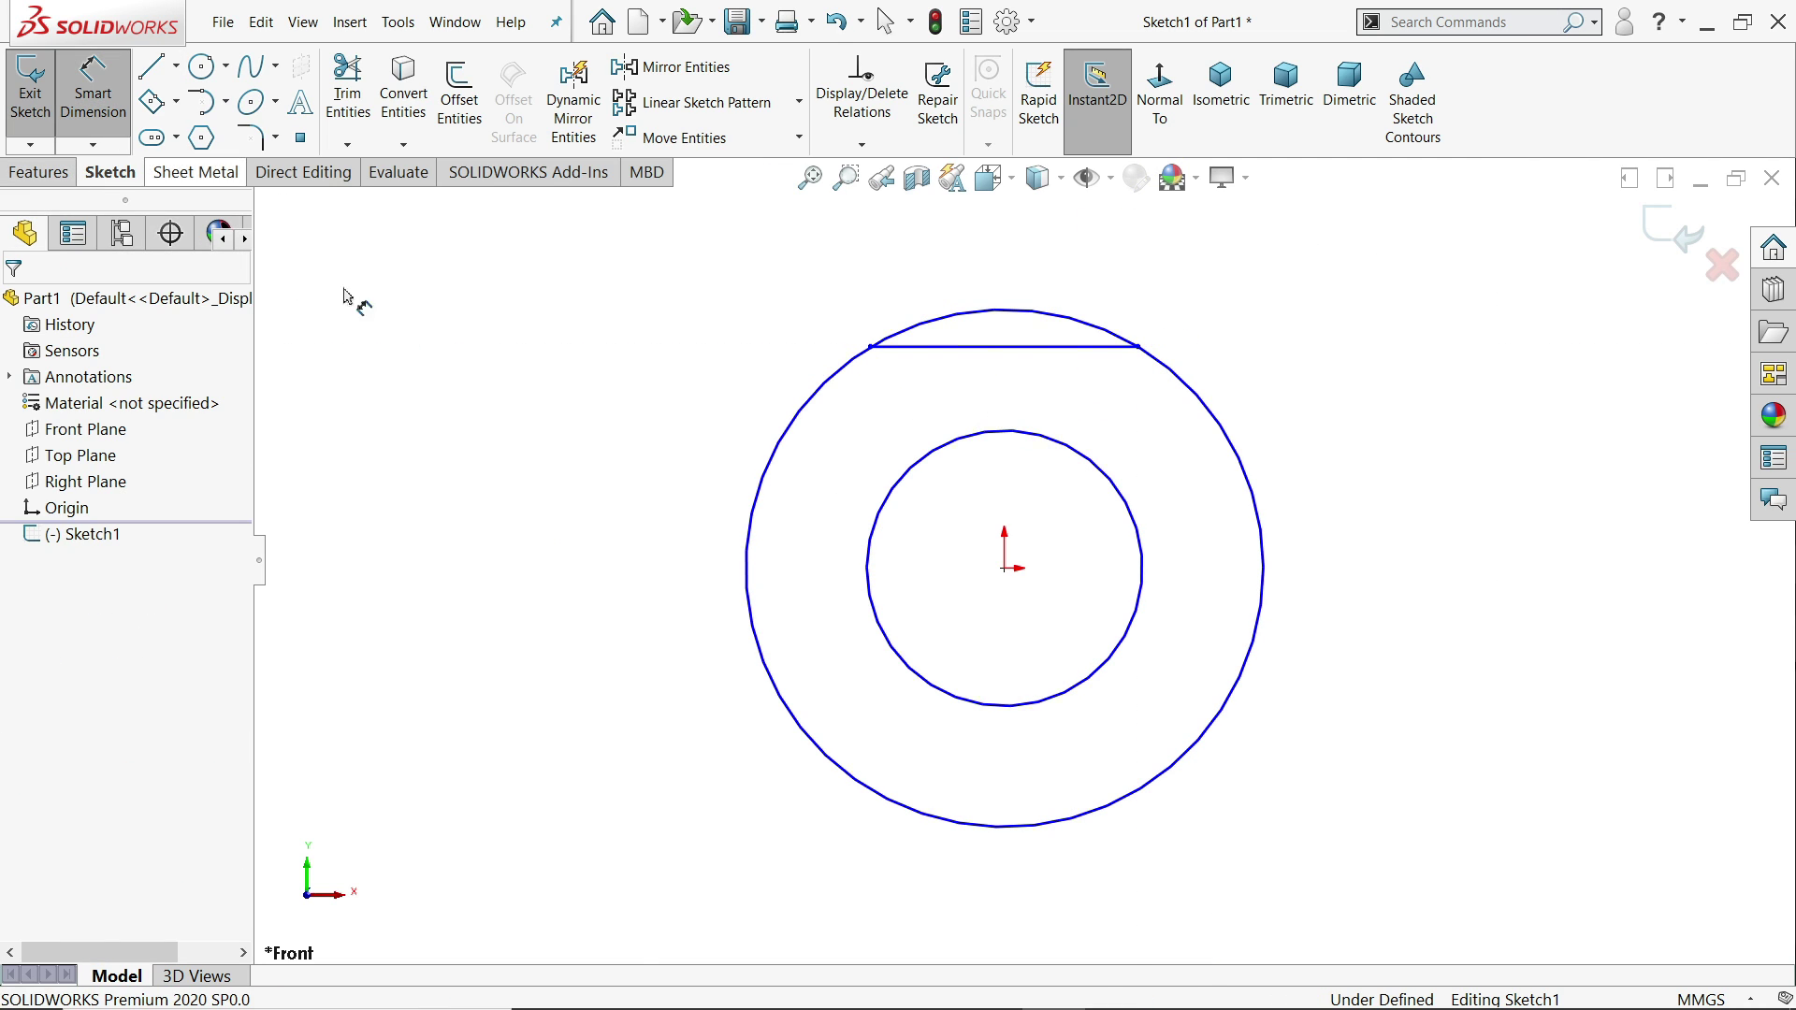
{"action": "left_click", "coordinate": [352, 101]}
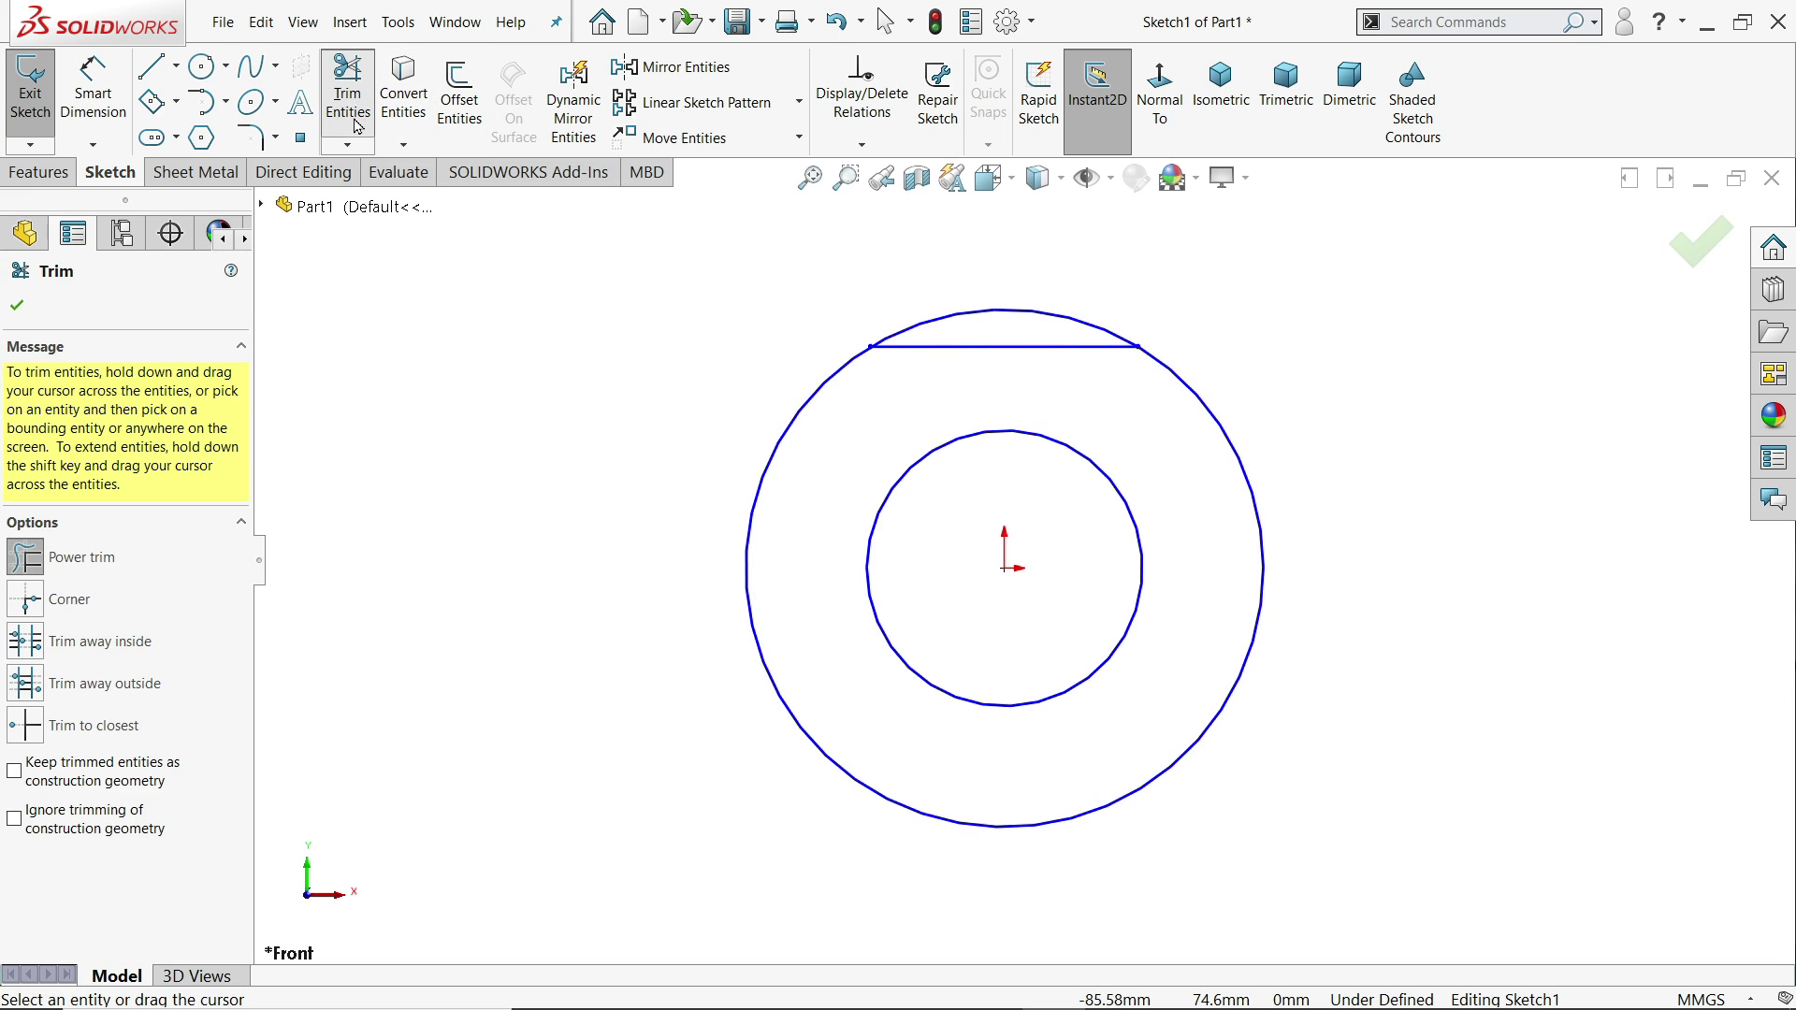
{"action": "left_click", "coordinate": [117, 578]}
{"action": "left_click_drag", "start_coordinate": [912, 296], "coordinate": [956, 327]}
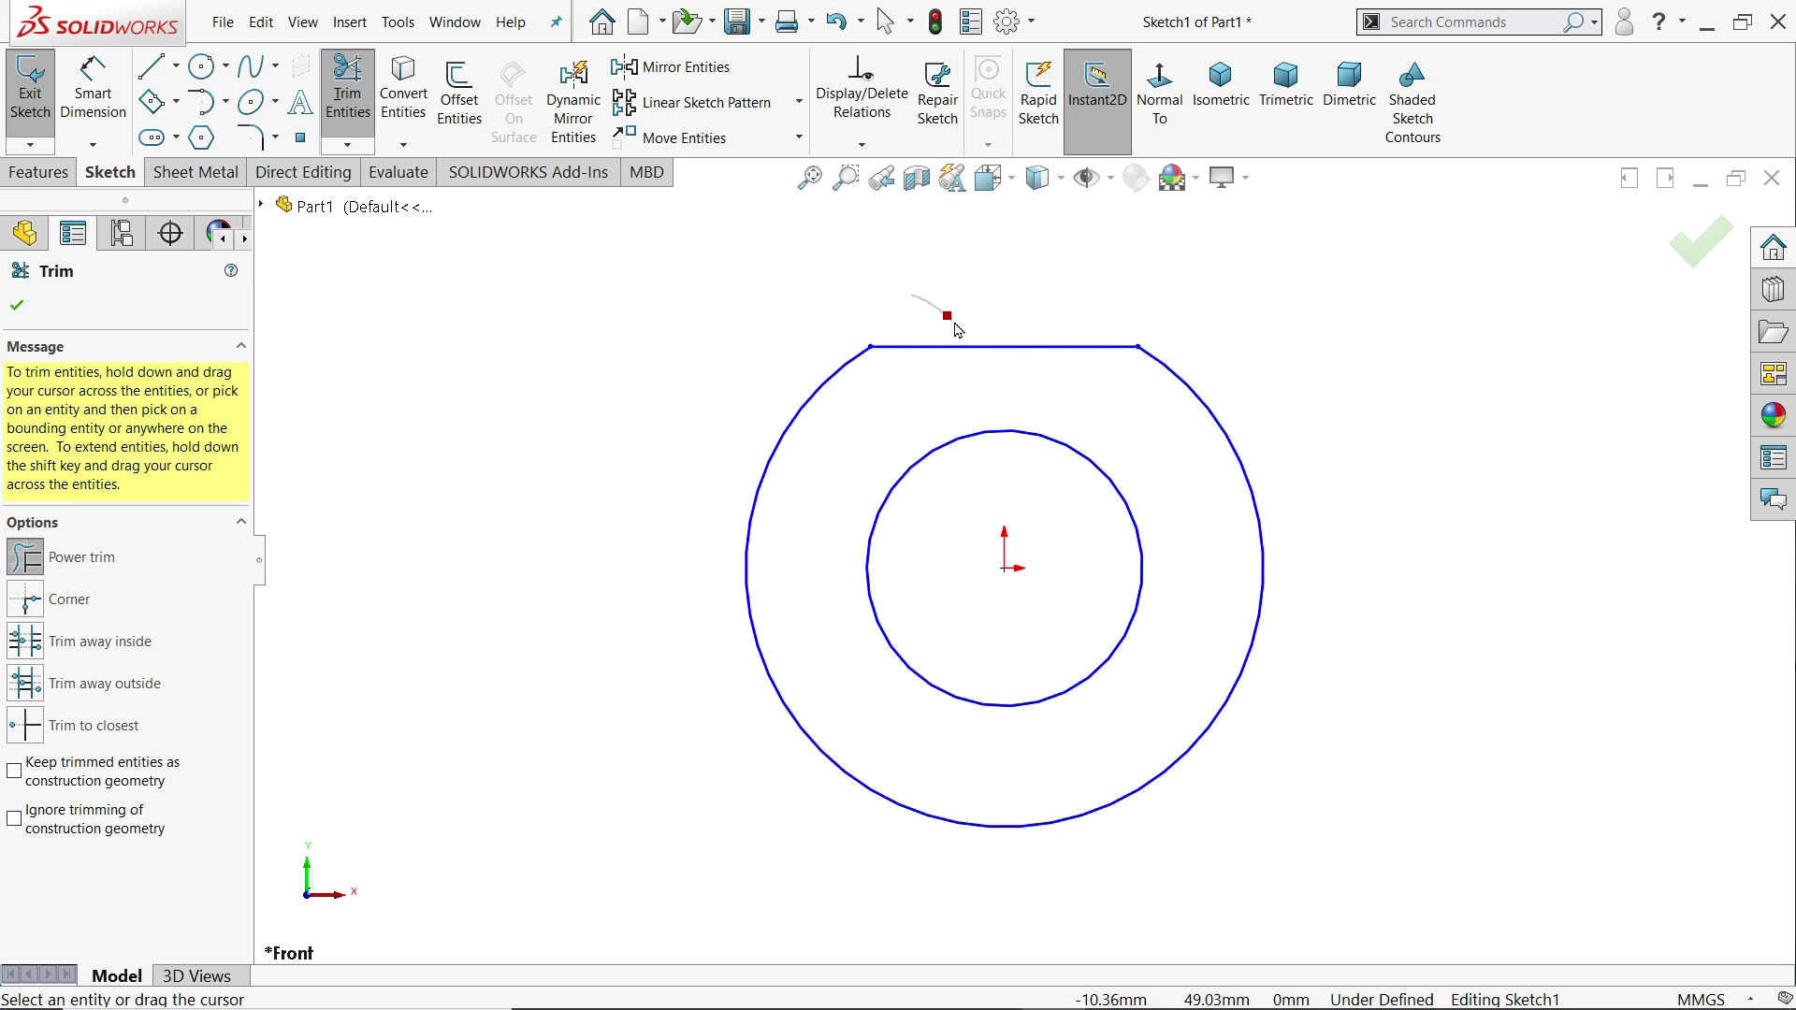
{"action": "left_click", "coordinate": [17, 305]}
- Dimension the outer arc to a 25 mm radius and the inner circle to a 20 mm diameter
{"action": "left_click", "coordinate": [93, 94]}
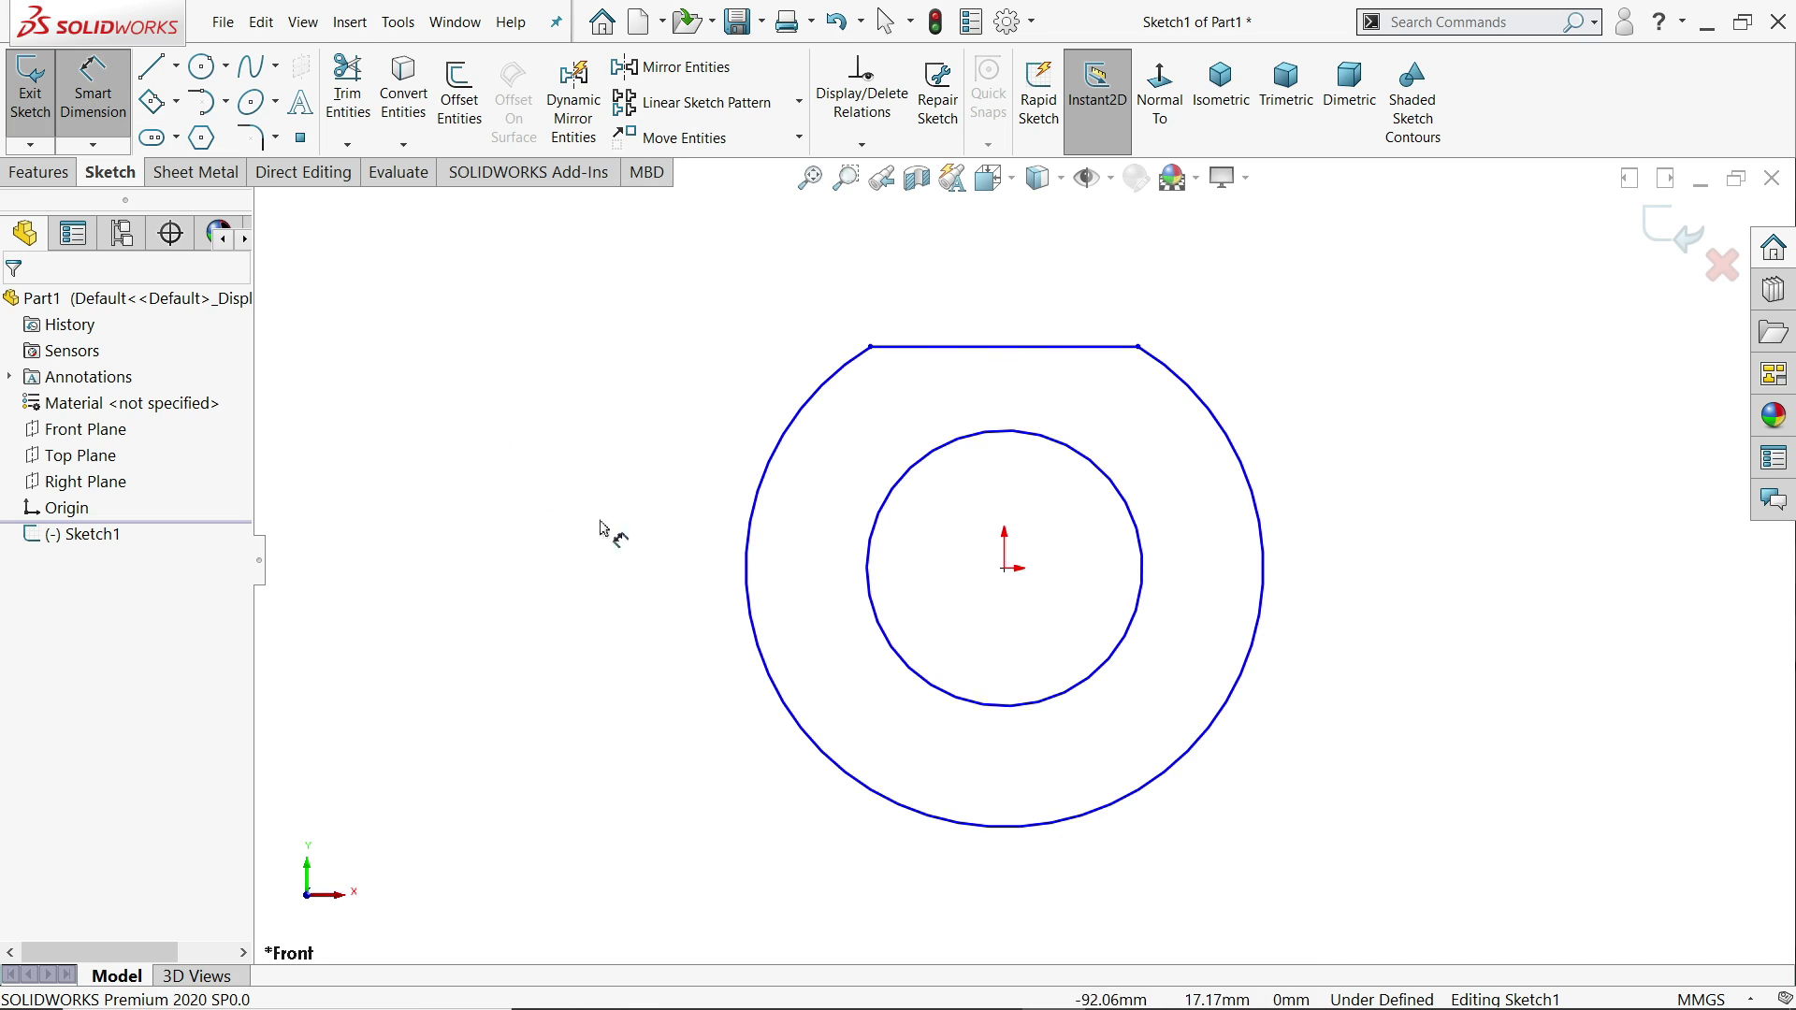
{"action": "left_click", "coordinate": [756, 649]}
{"action": "left_click", "coordinate": [619, 647]}
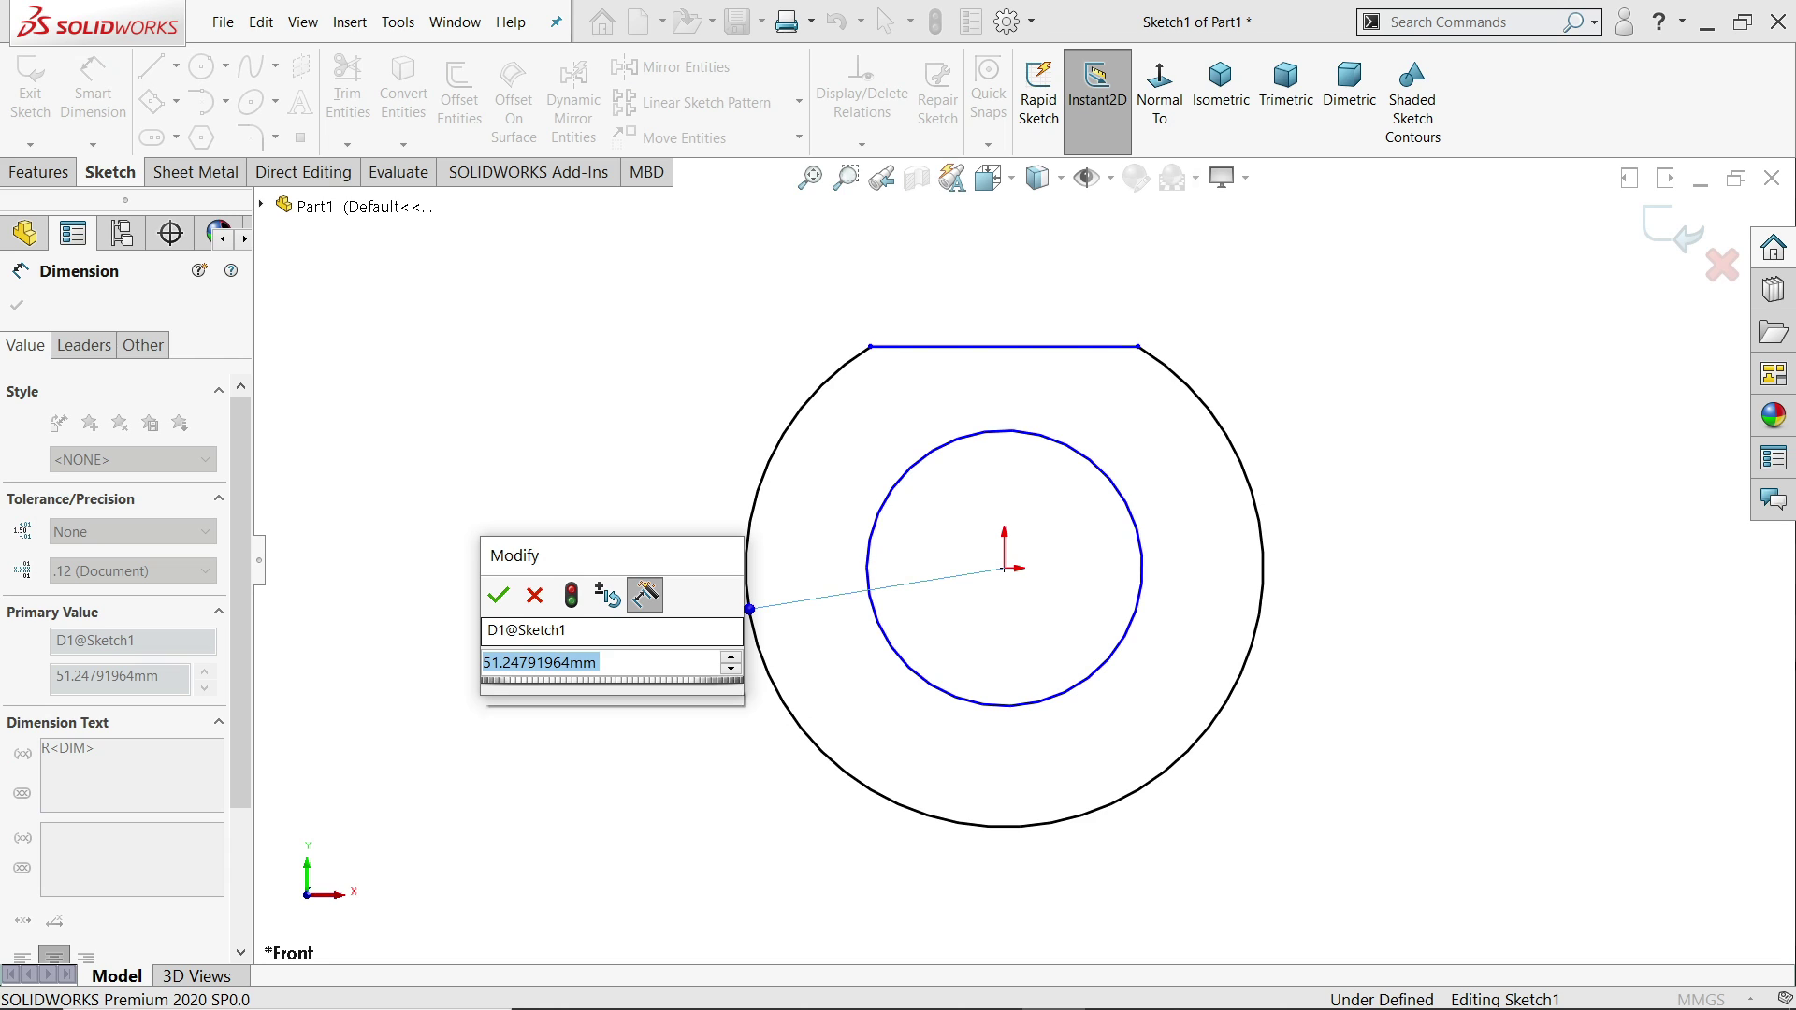
{"action": "type", "text": "25"}
{"action": "left_click", "coordinate": [498, 599]}
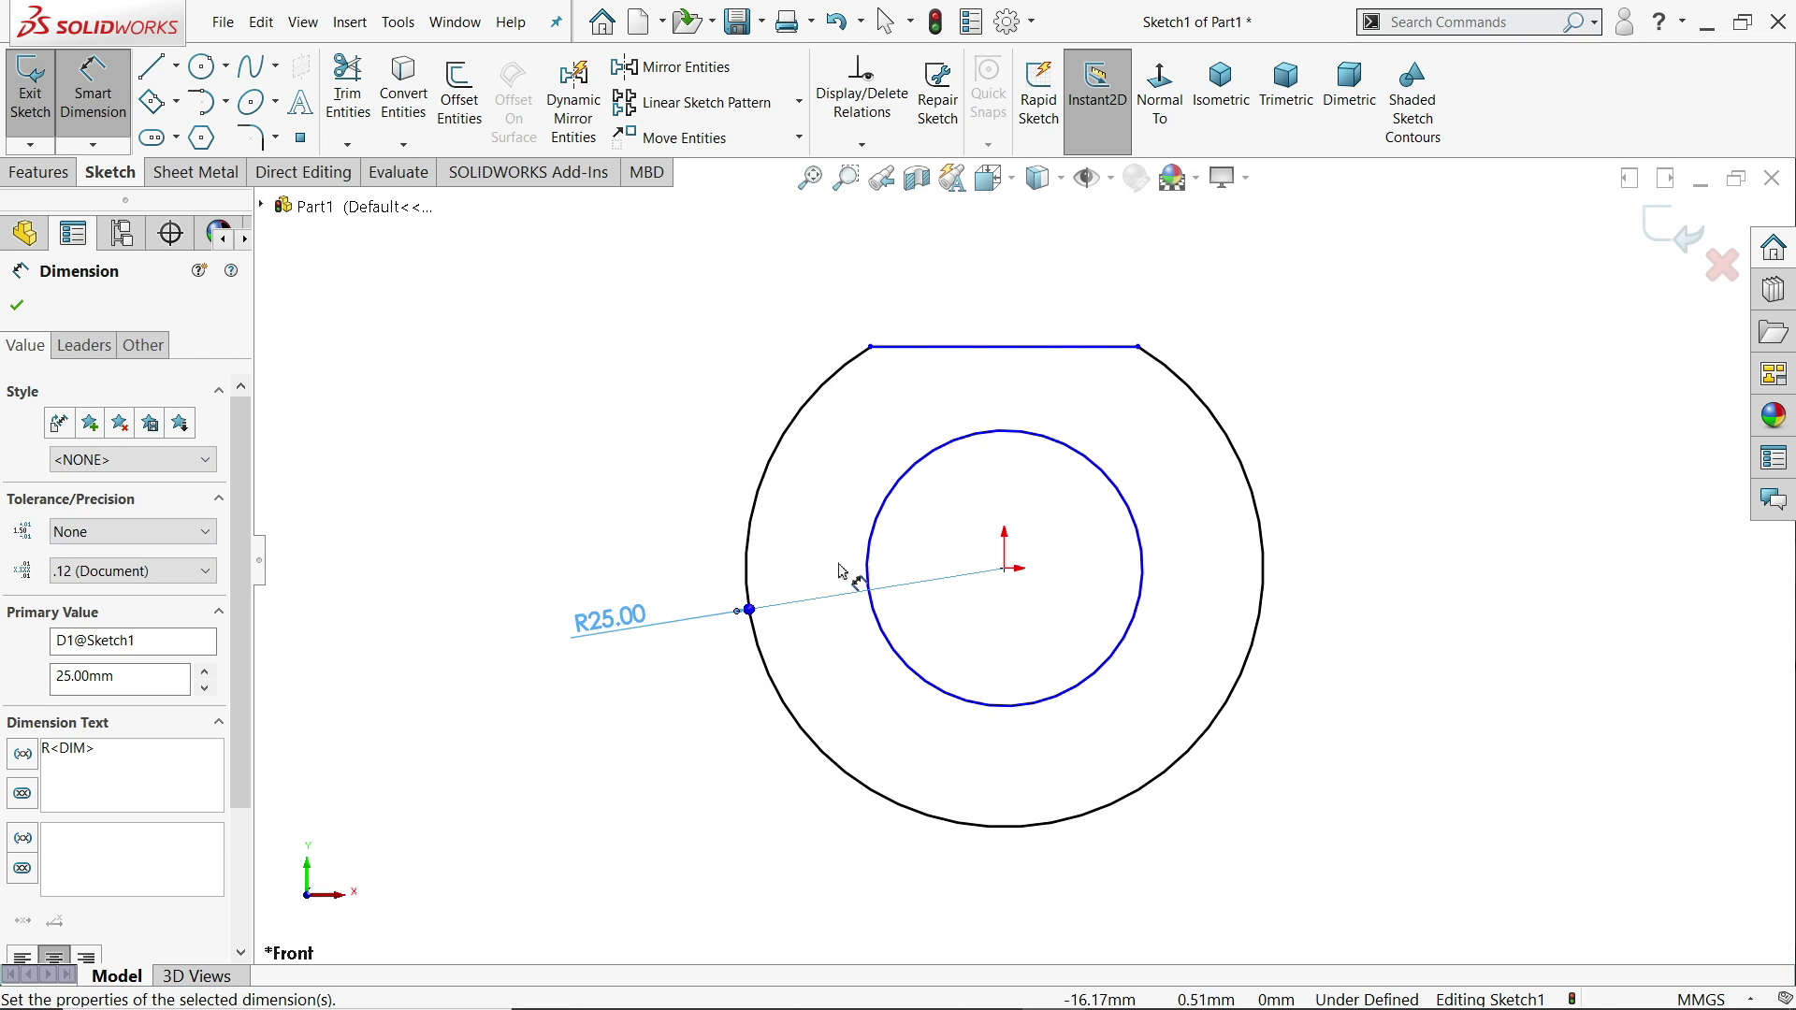
{"action": "left_click", "coordinate": [1140, 578]}
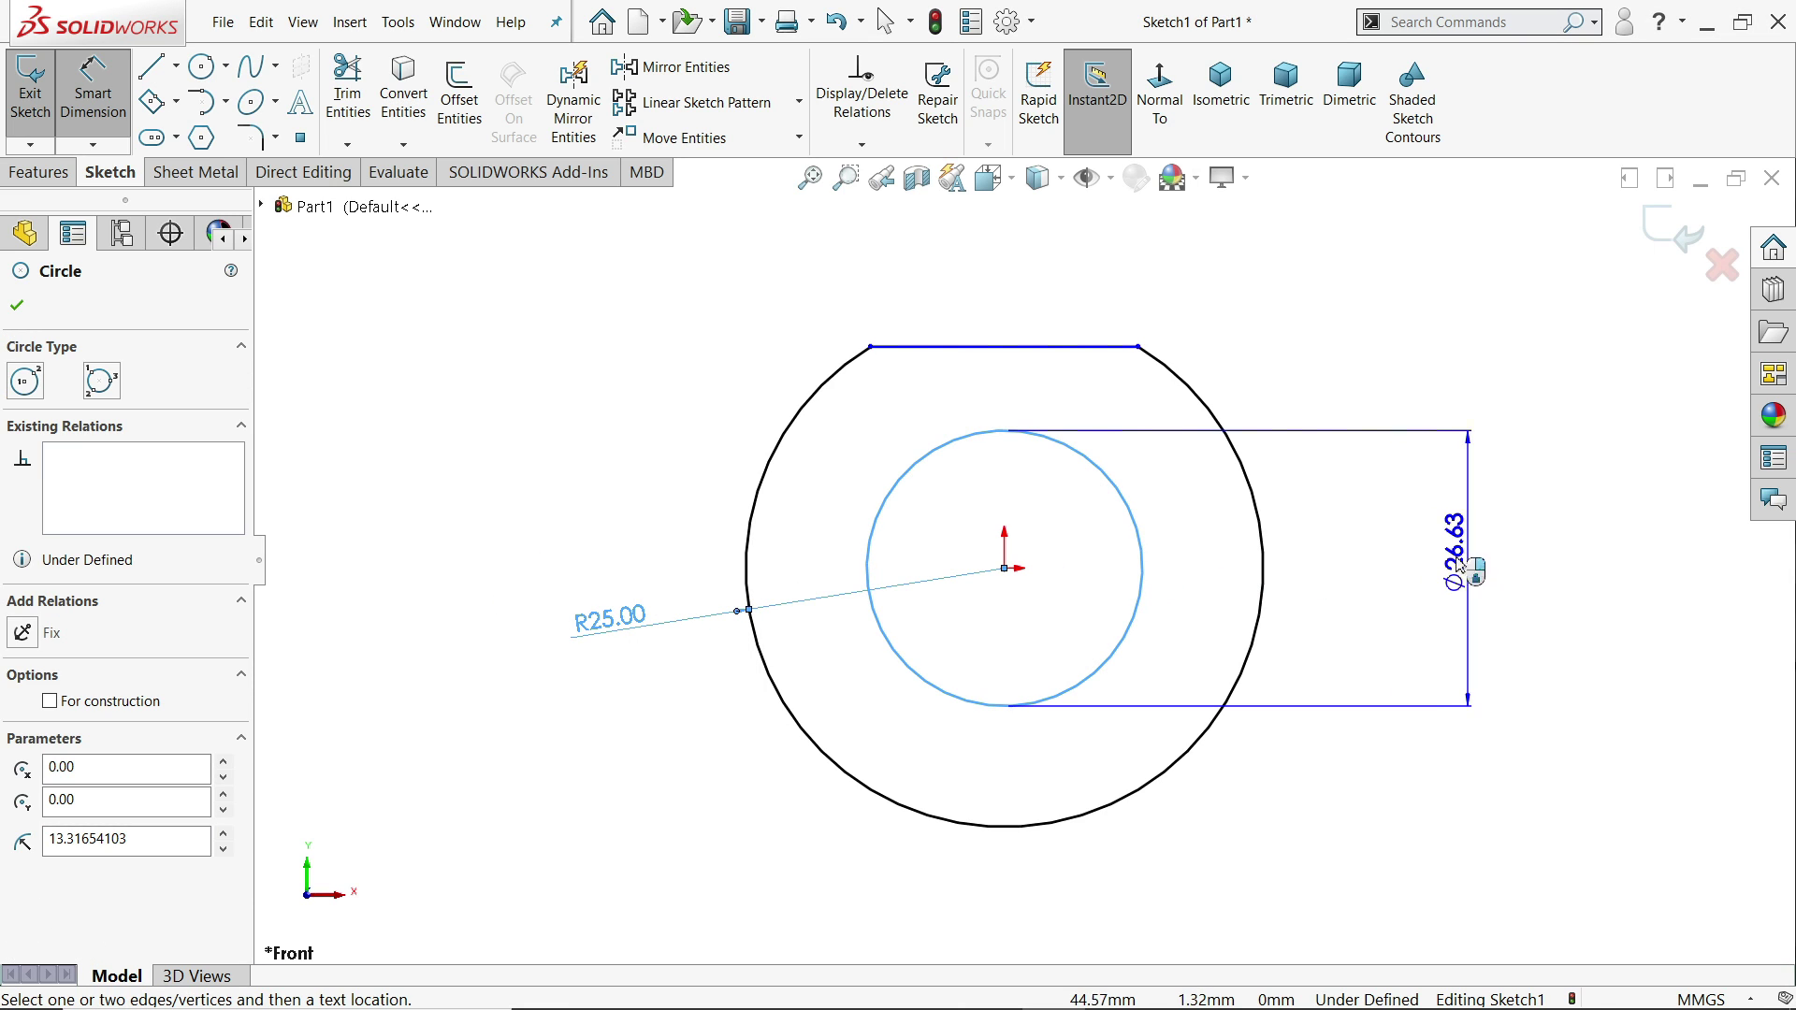
{"action": "left_click", "coordinate": [1393, 581]}
{"action": "type", "text": "20"}
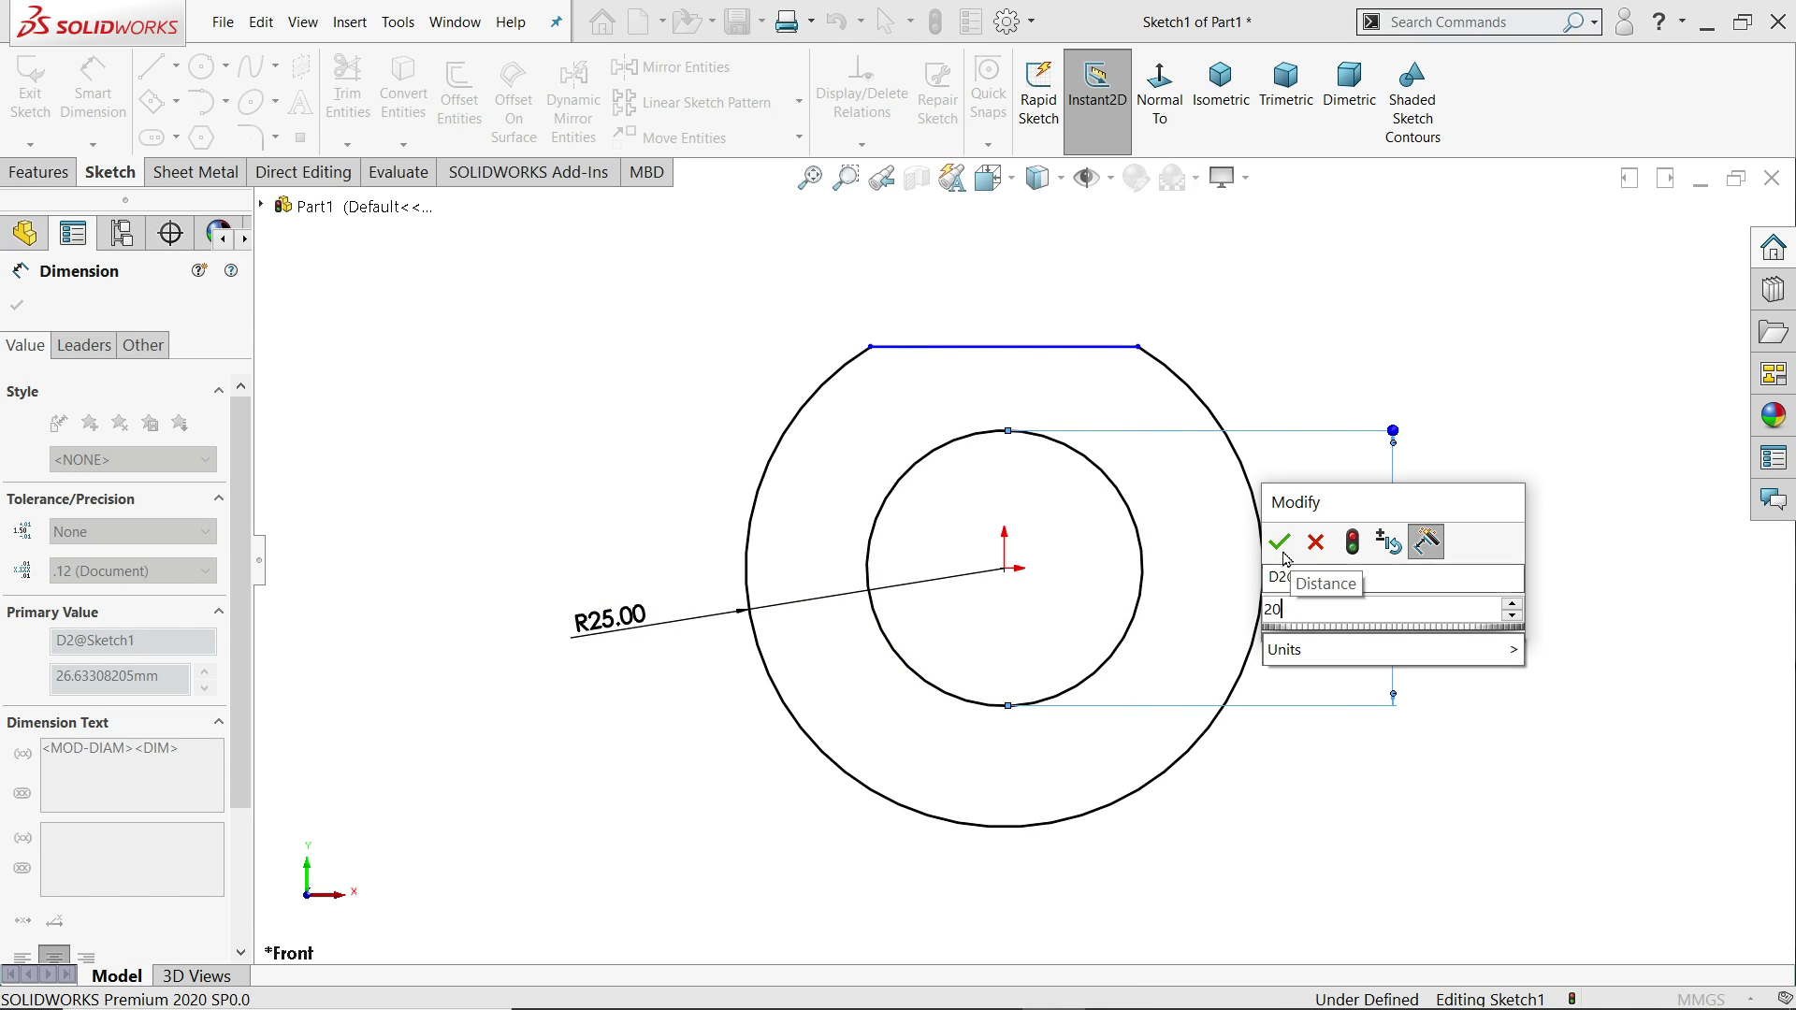
{"action": "key", "text": "Return"}
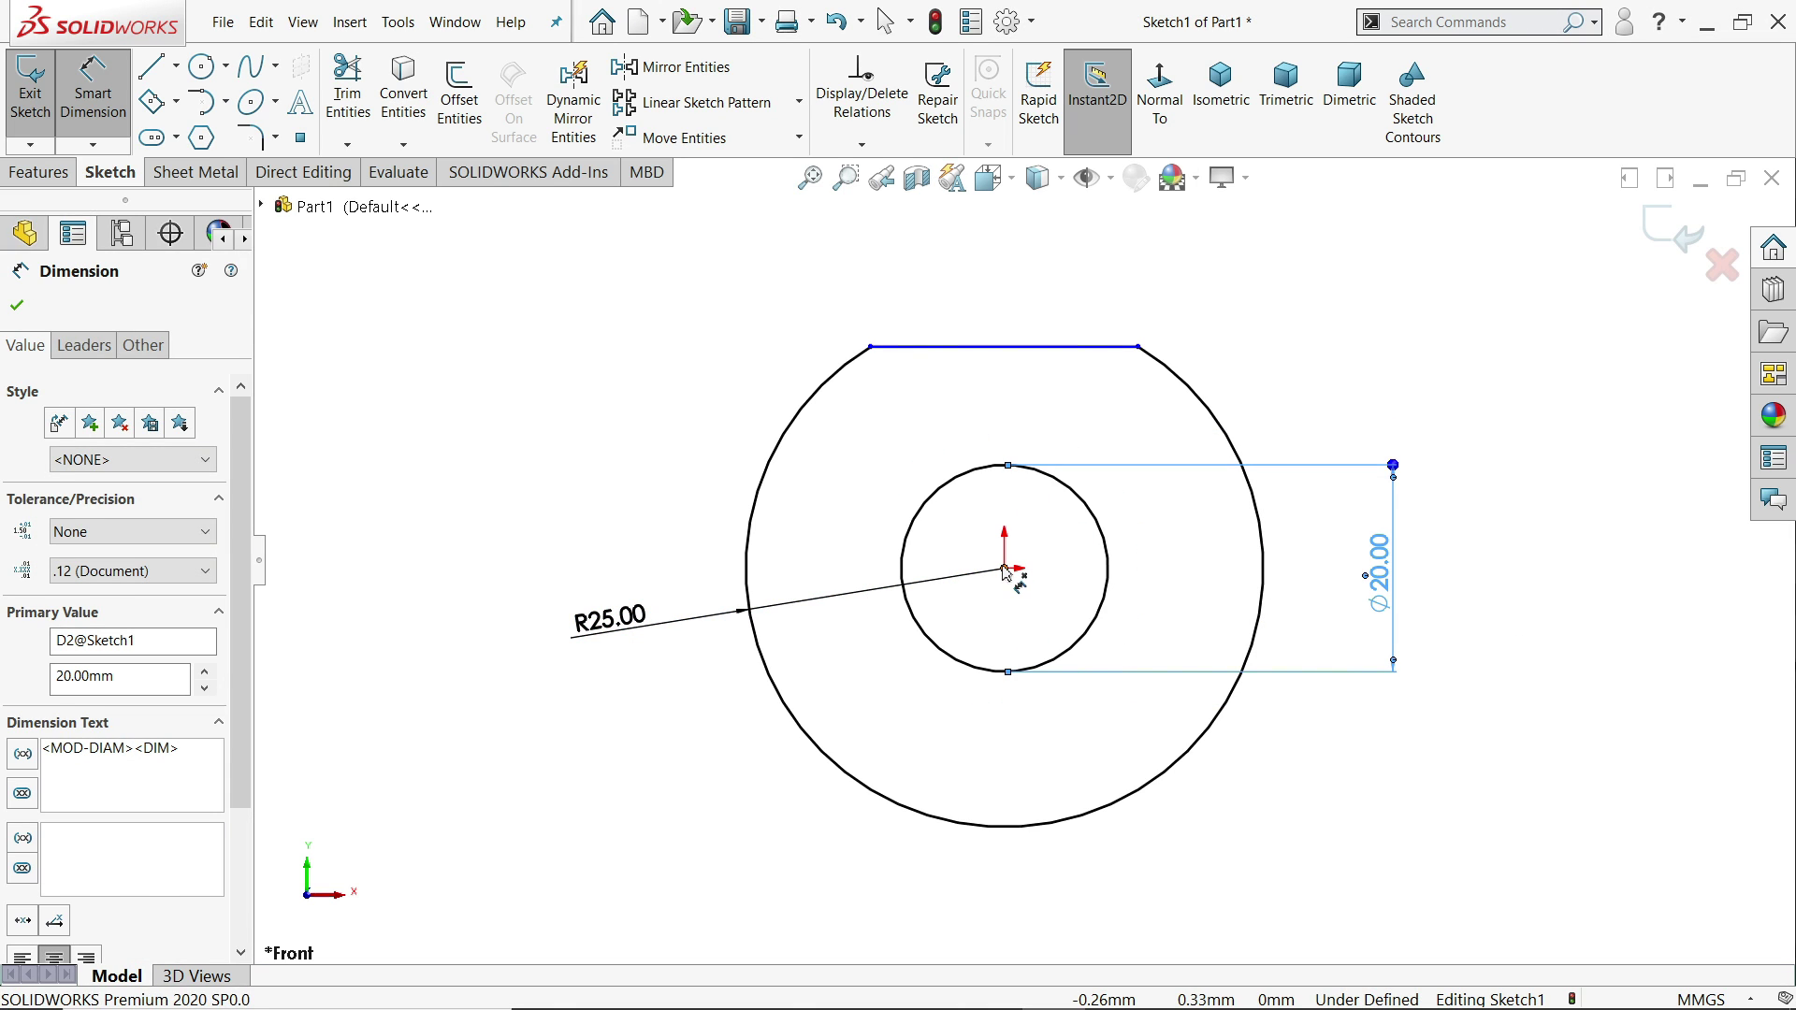
- Dimension the horizontal line 18 mm above the origin
{"action": "left_click", "coordinate": [1005, 568]}
{"action": "left_click", "coordinate": [1019, 347]}
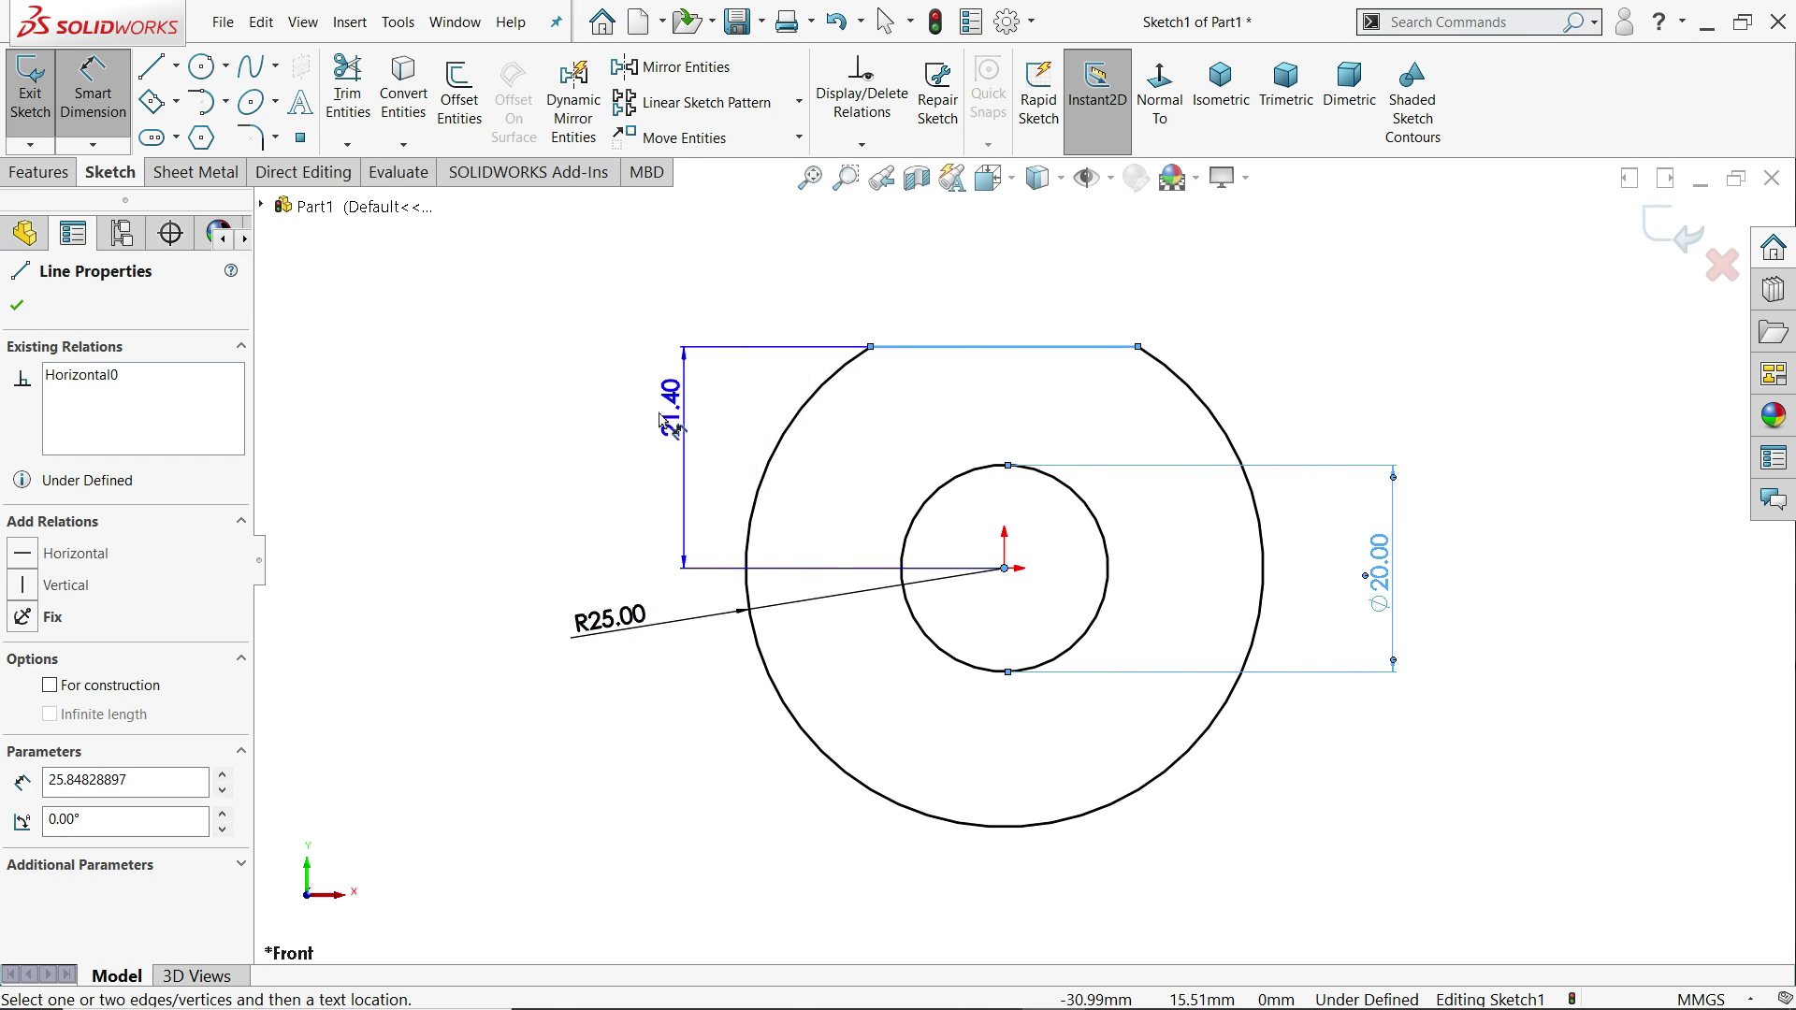
{"action": "left_click", "coordinate": [623, 426]}
{"action": "type", "text": "18"}
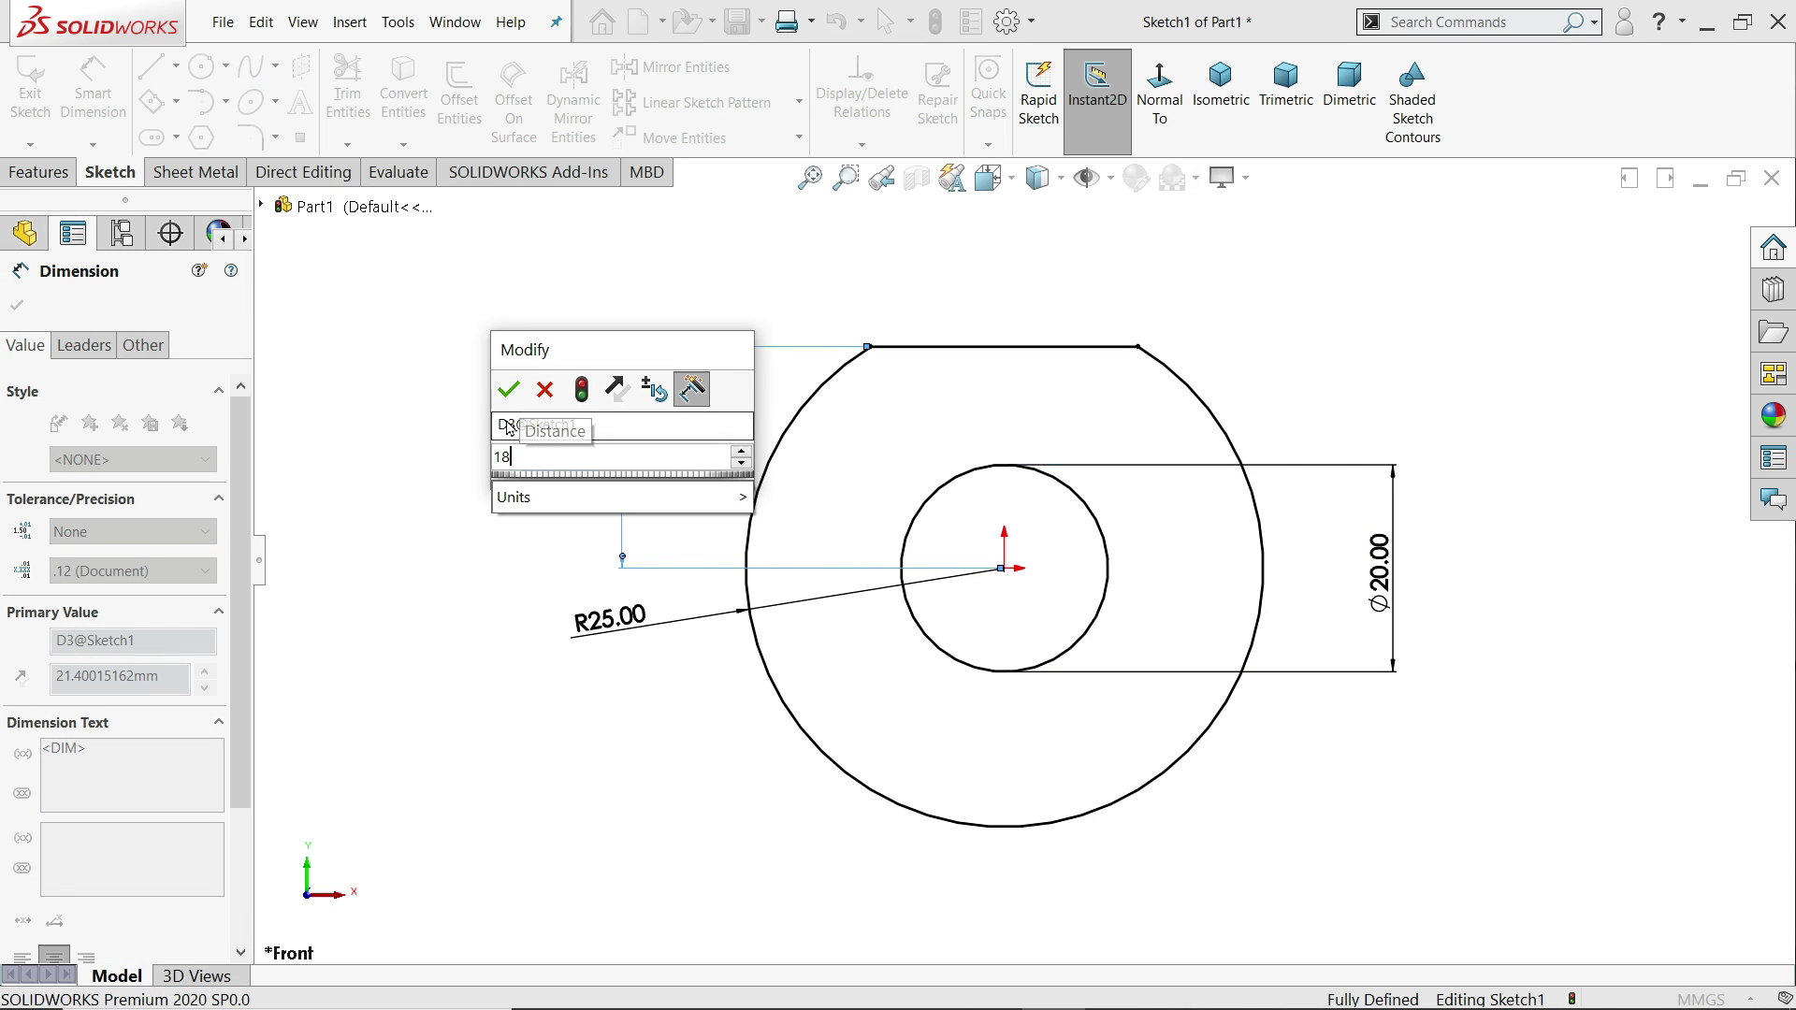
{"action": "key", "text": "Return"}
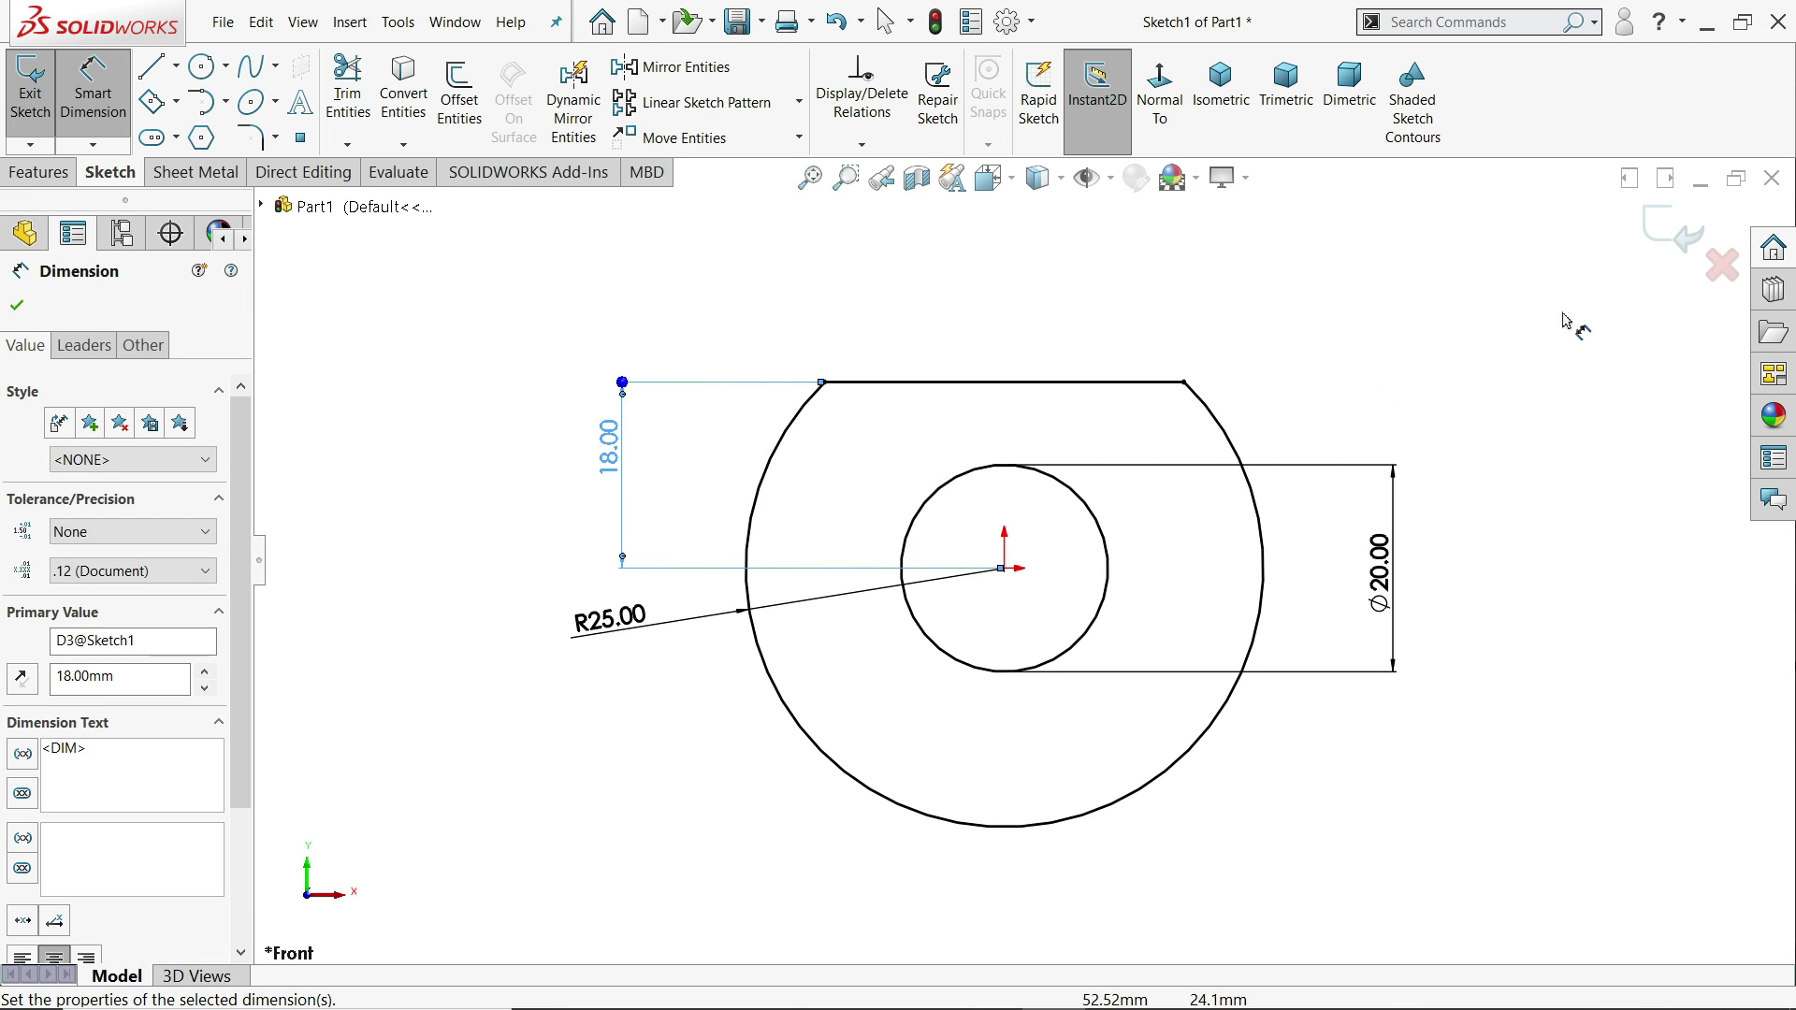
- Finish the sketch and extrude it as a blind boss 60 mm deep toward the front of the Front Plane
{"action": "left_click", "coordinate": [1689, 242]}
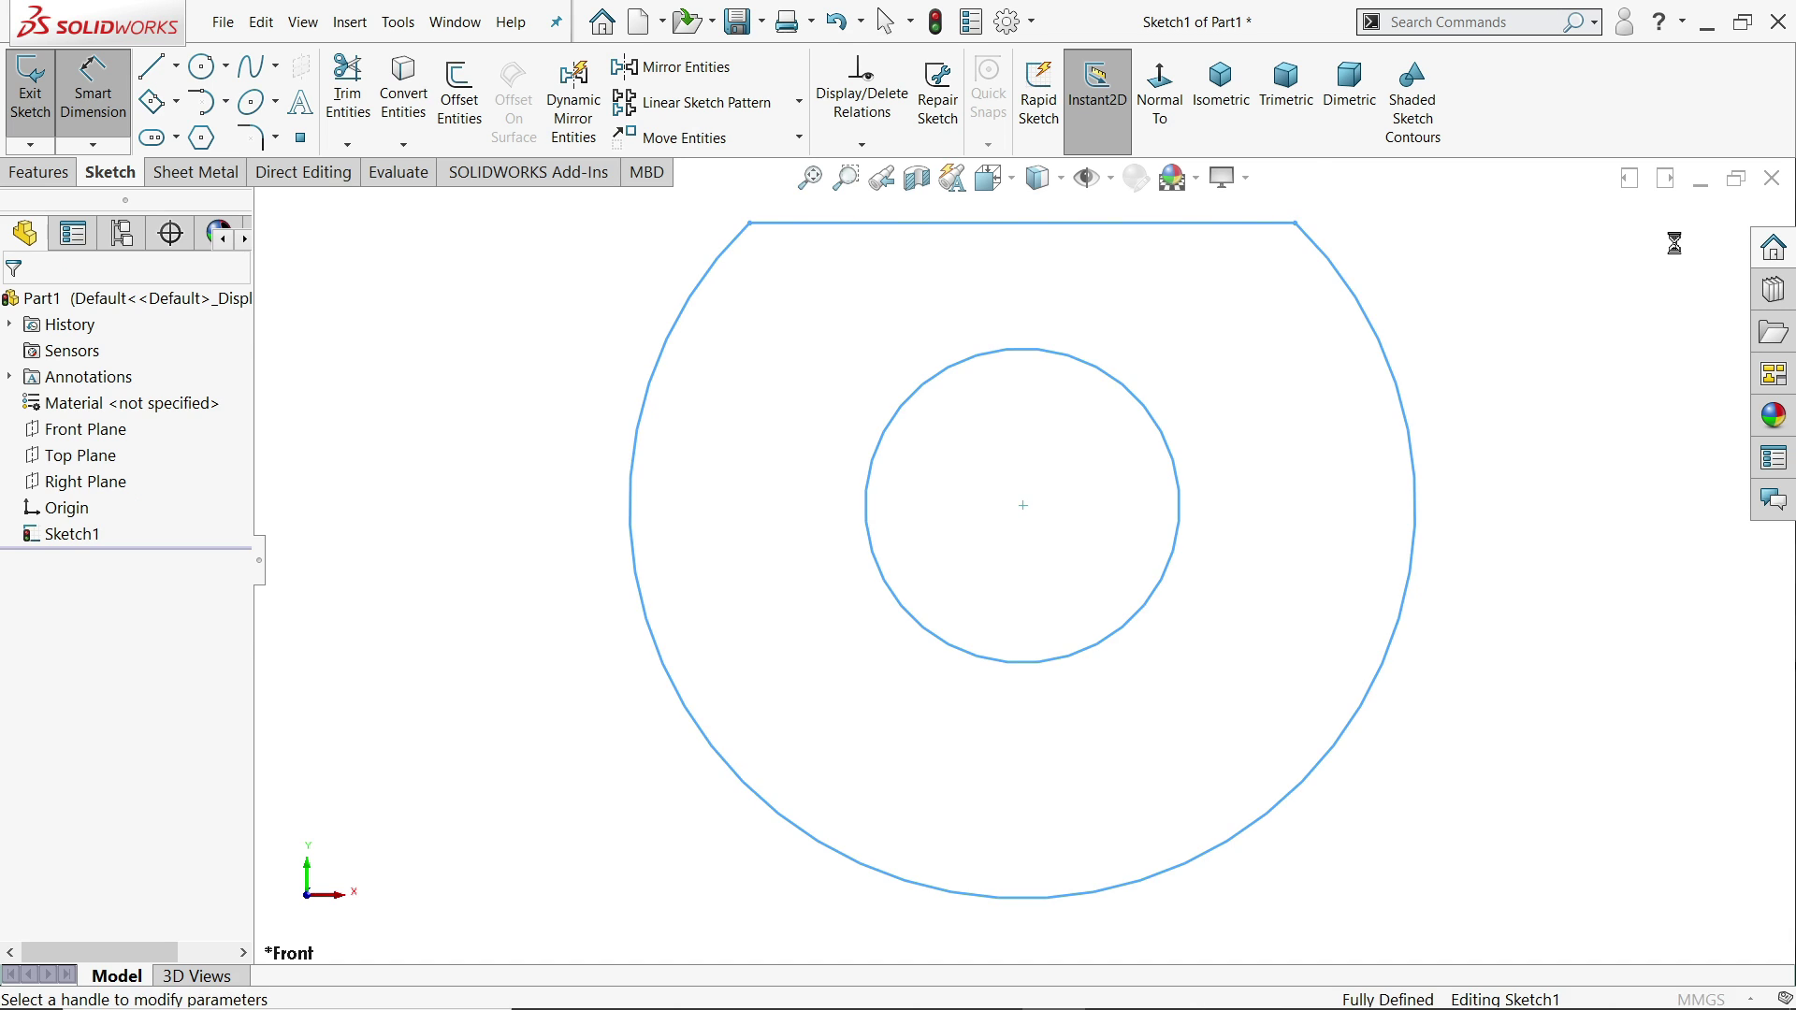
{"action": "key", "text": "e"}
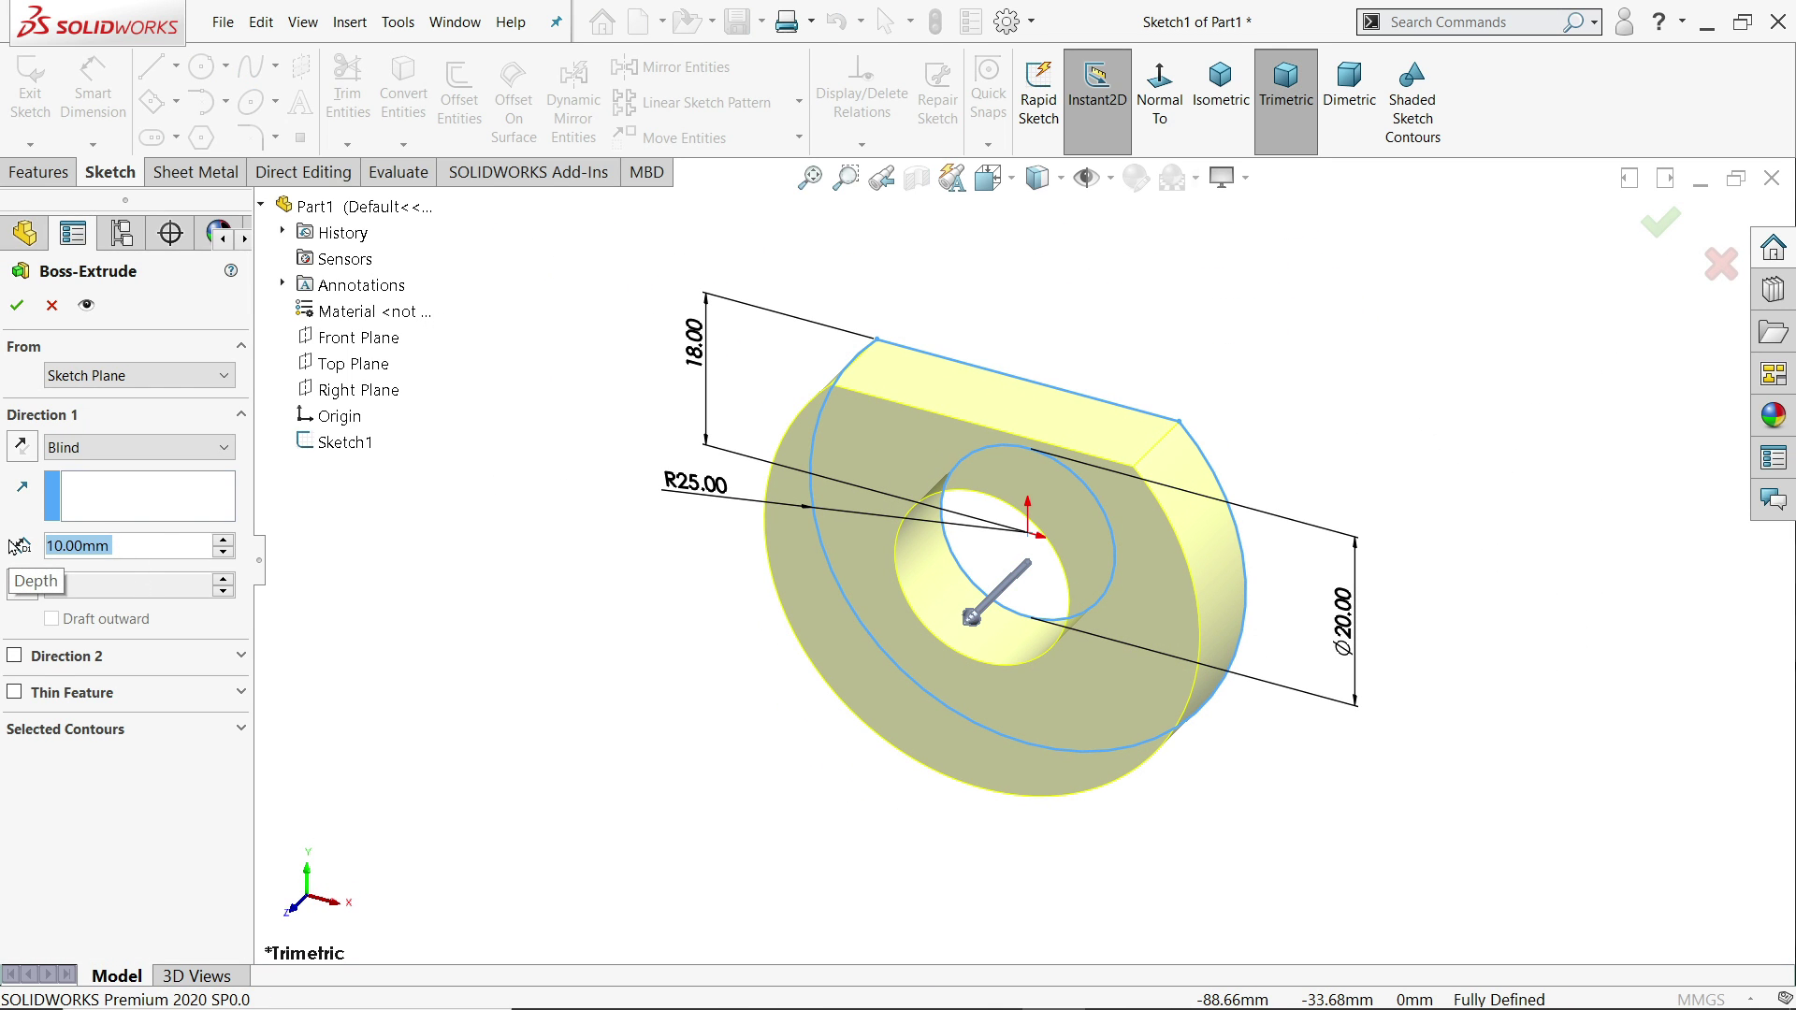
{"action": "type", "text": "60"}
{"action": "key", "text": "Return"}
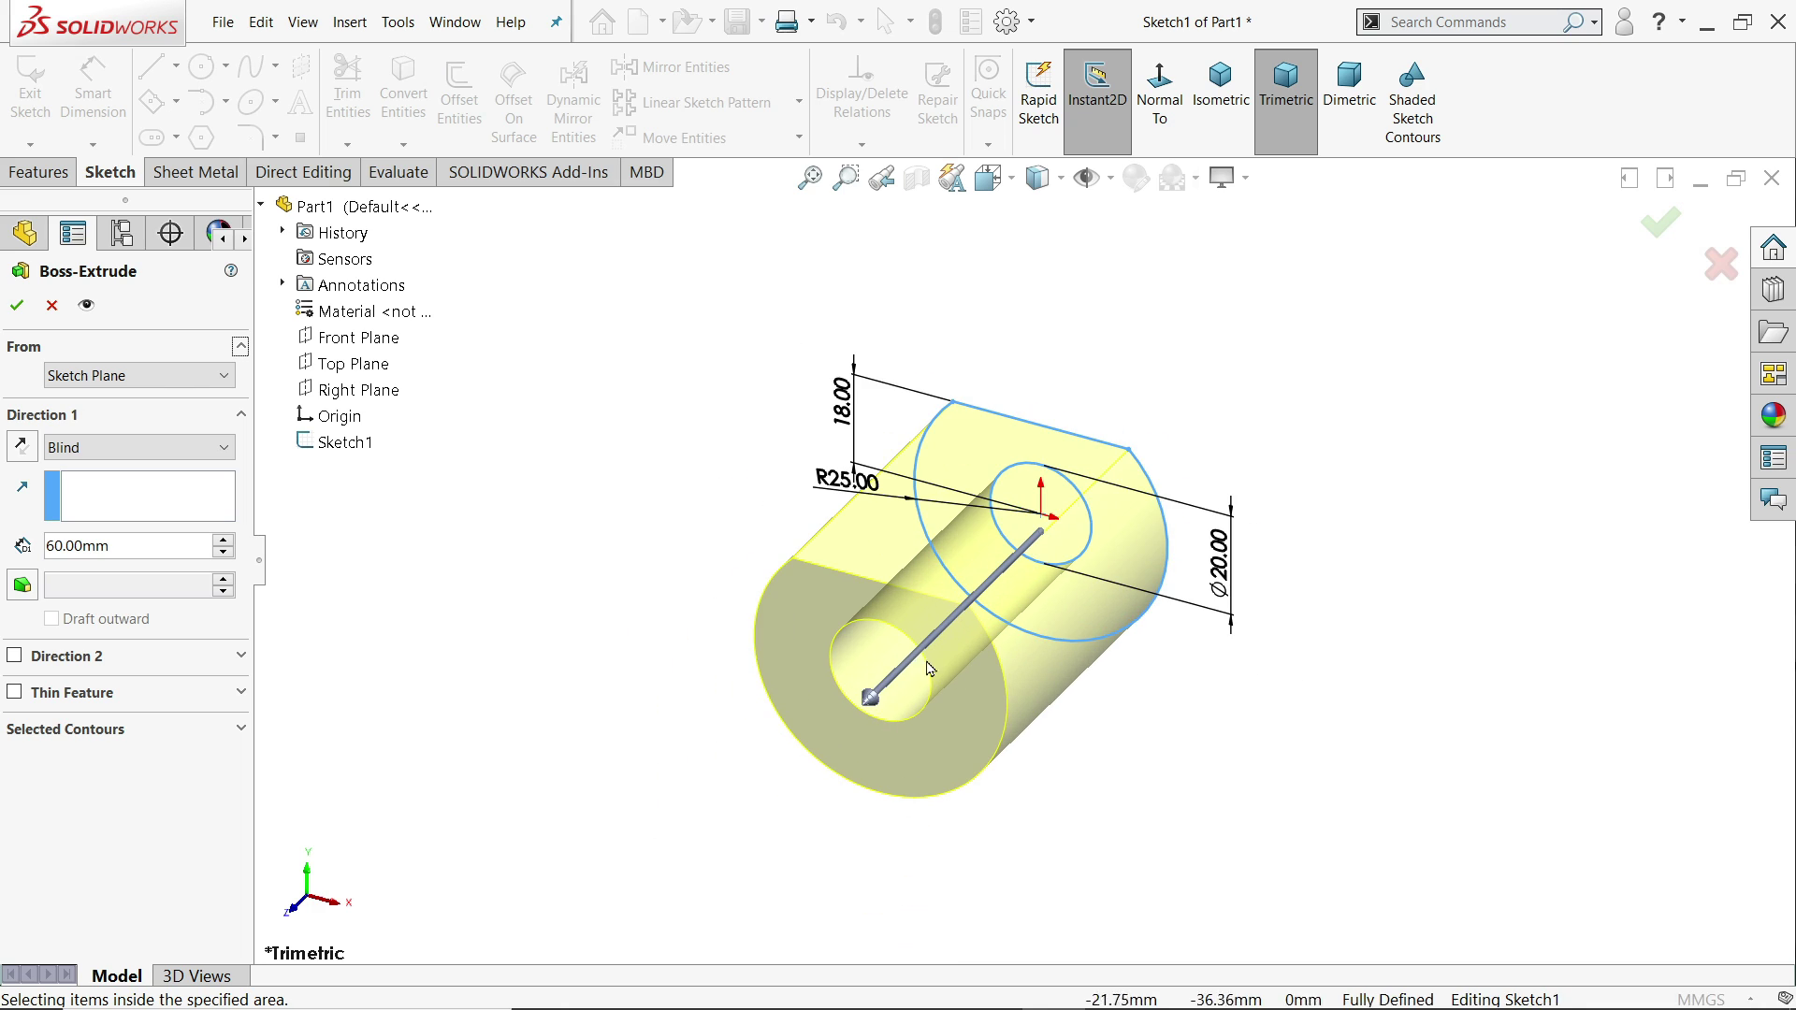
{"action": "left_click", "coordinate": [20, 451]}
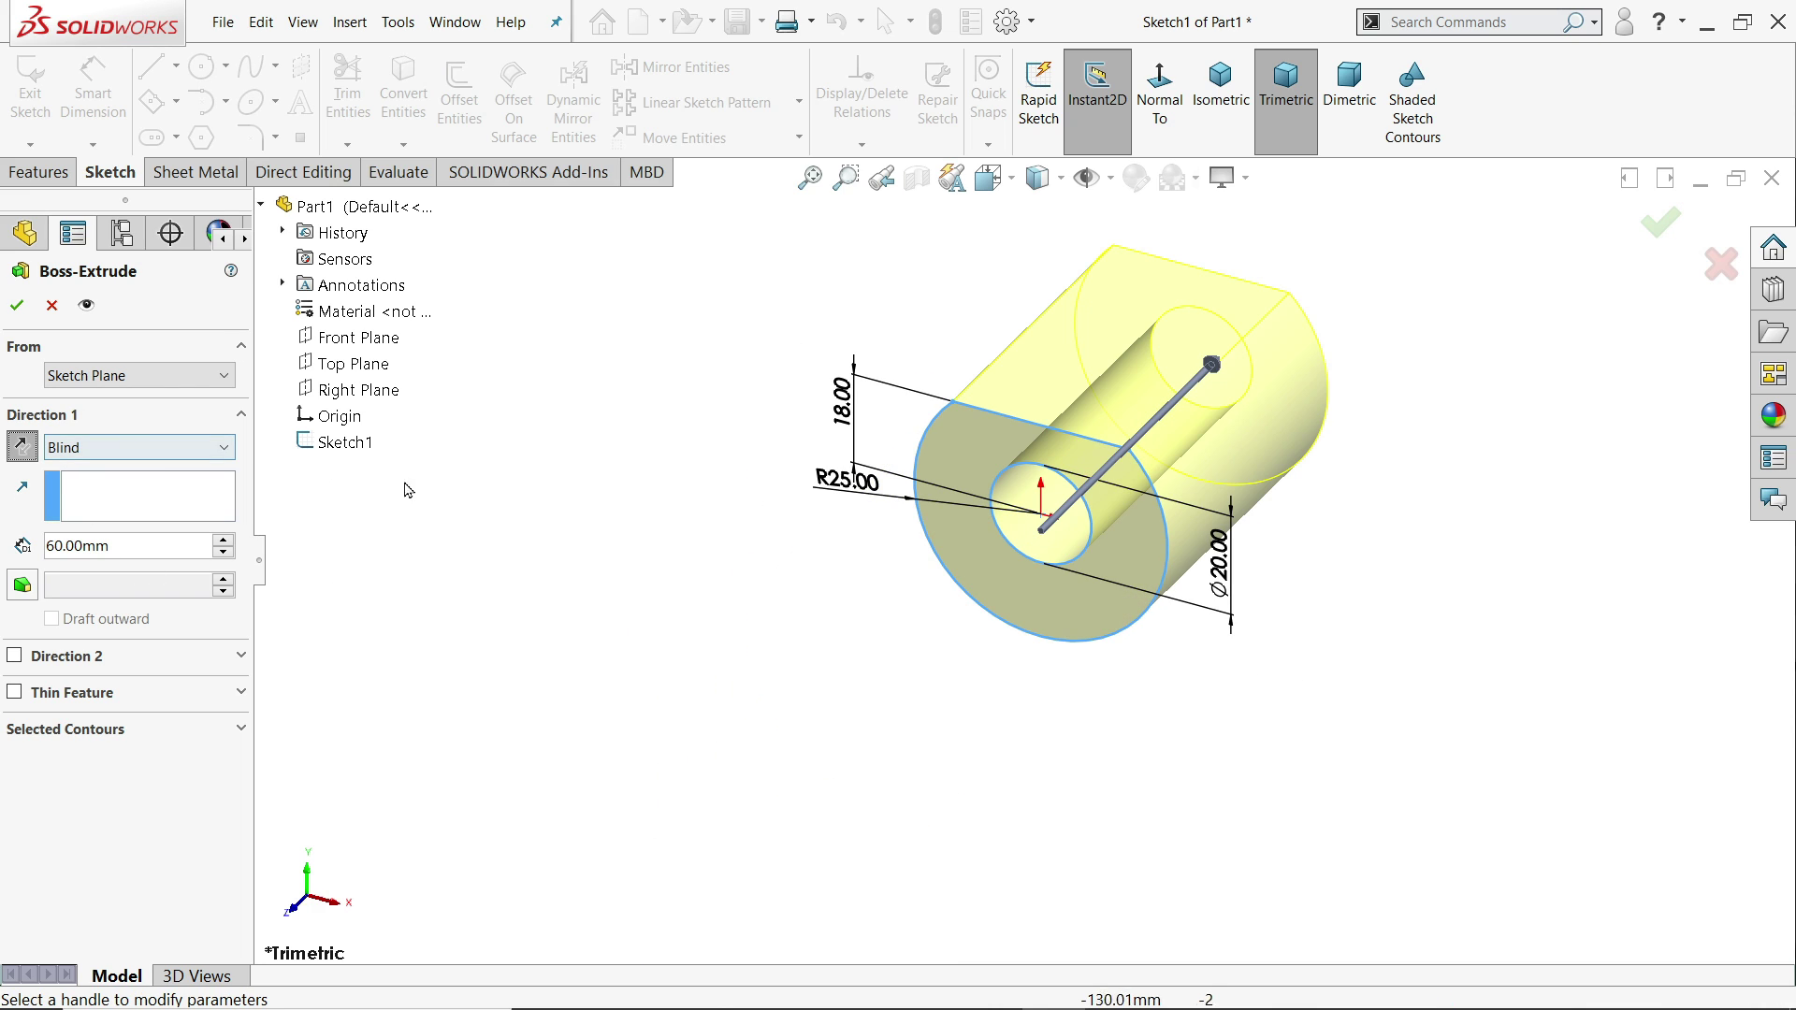
{"action": "scroll", "coordinate": [1241, 468], "scroll_direction": "down", "scroll_amount": 2}
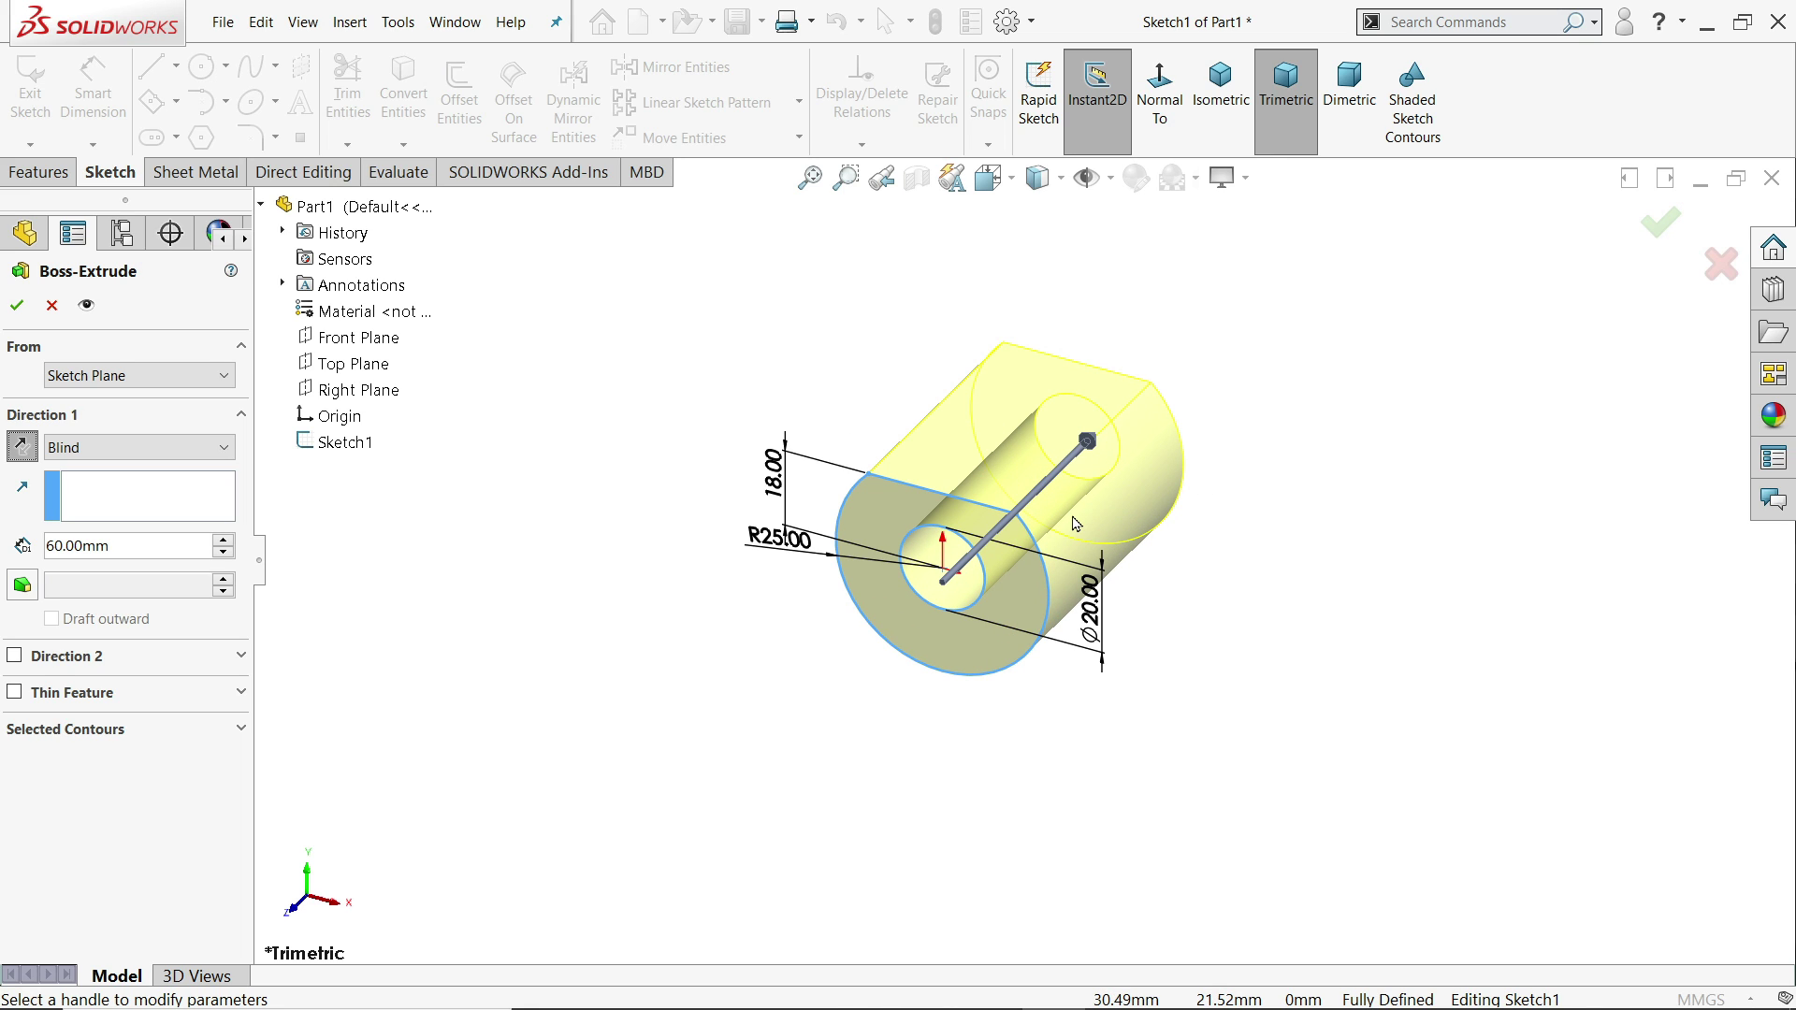
{"action": "left_click", "coordinate": [20, 447]}
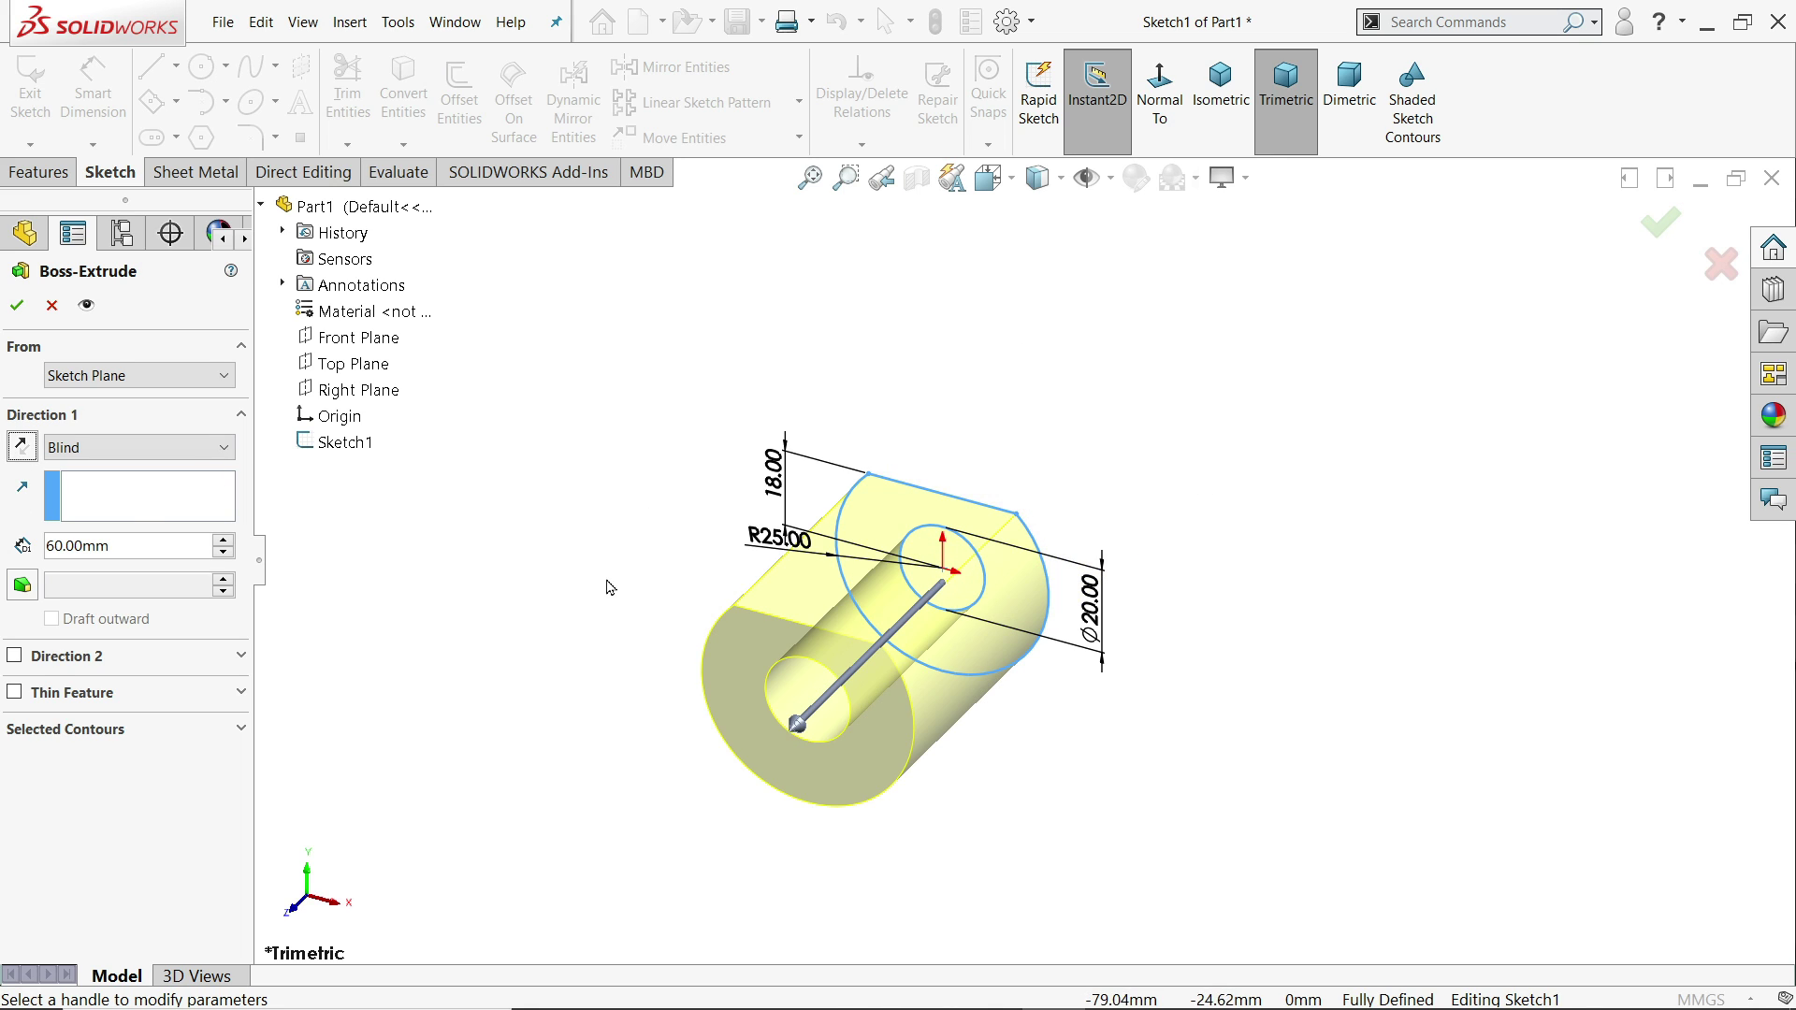
{"action": "left_click", "coordinate": [16, 306]}
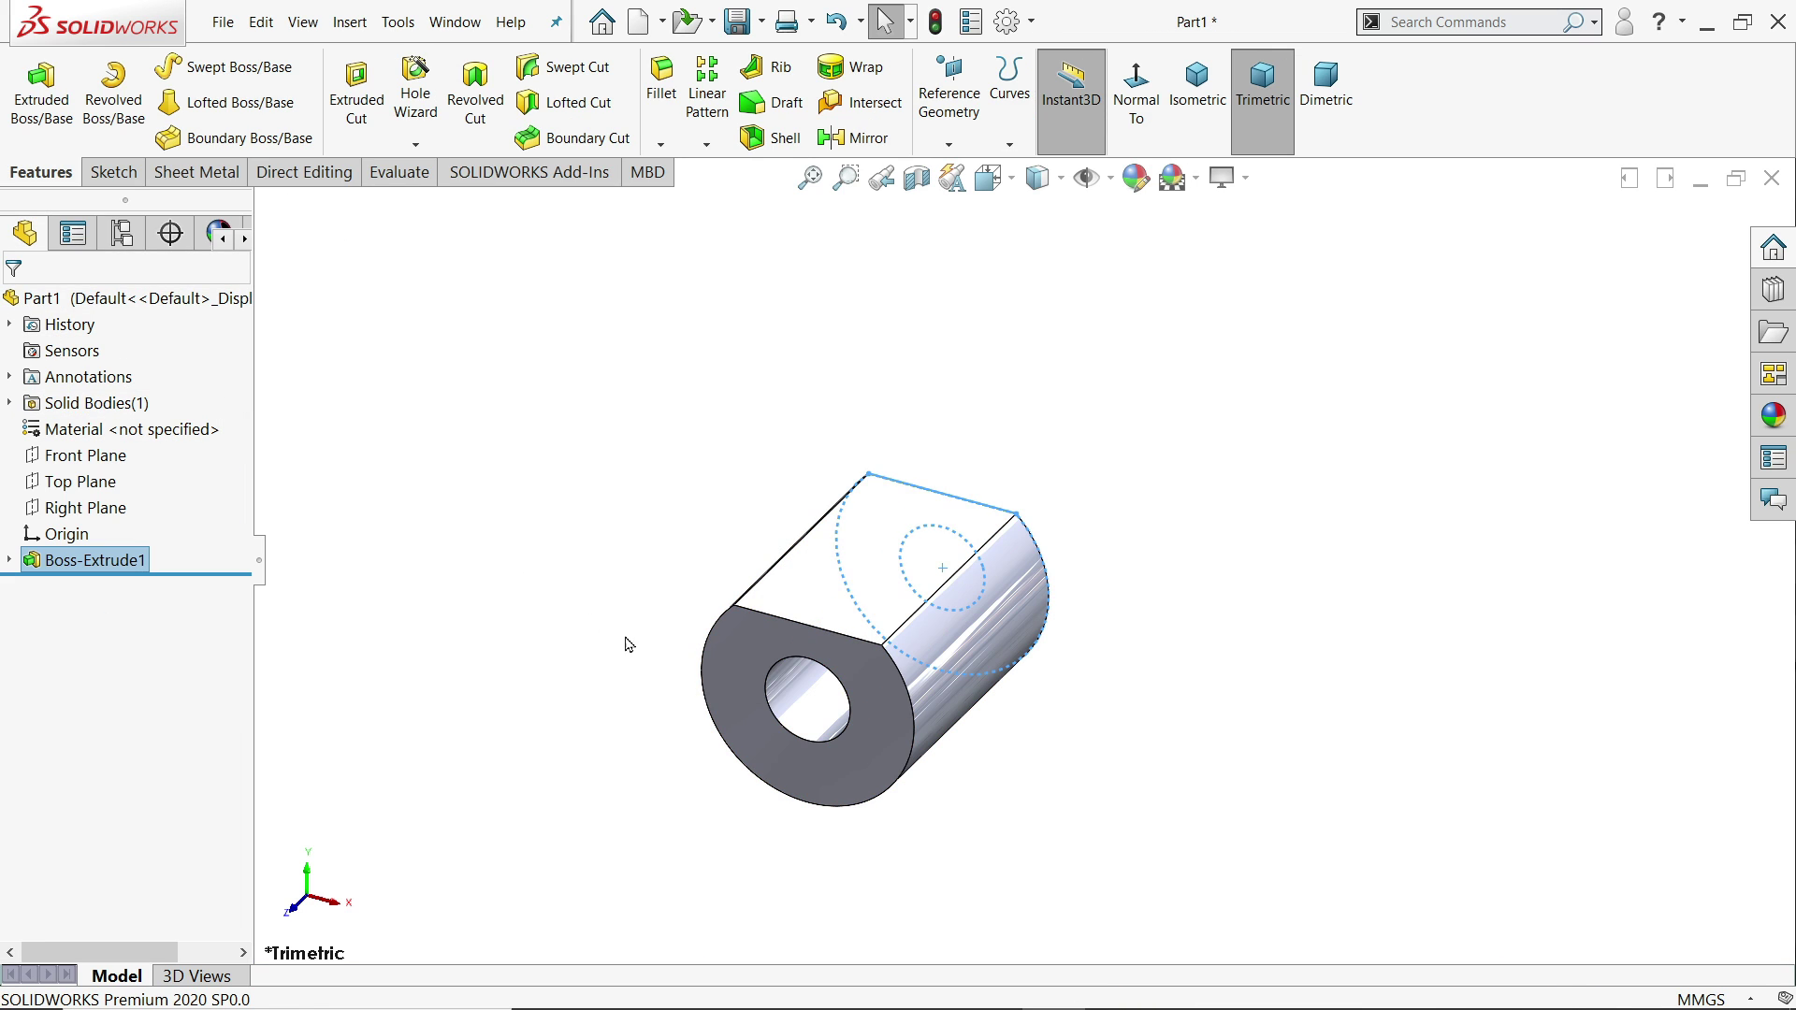
- Turn off RealView Graphics and clear the selection of the extruded body
{"action": "left_click", "coordinate": [1246, 179]}
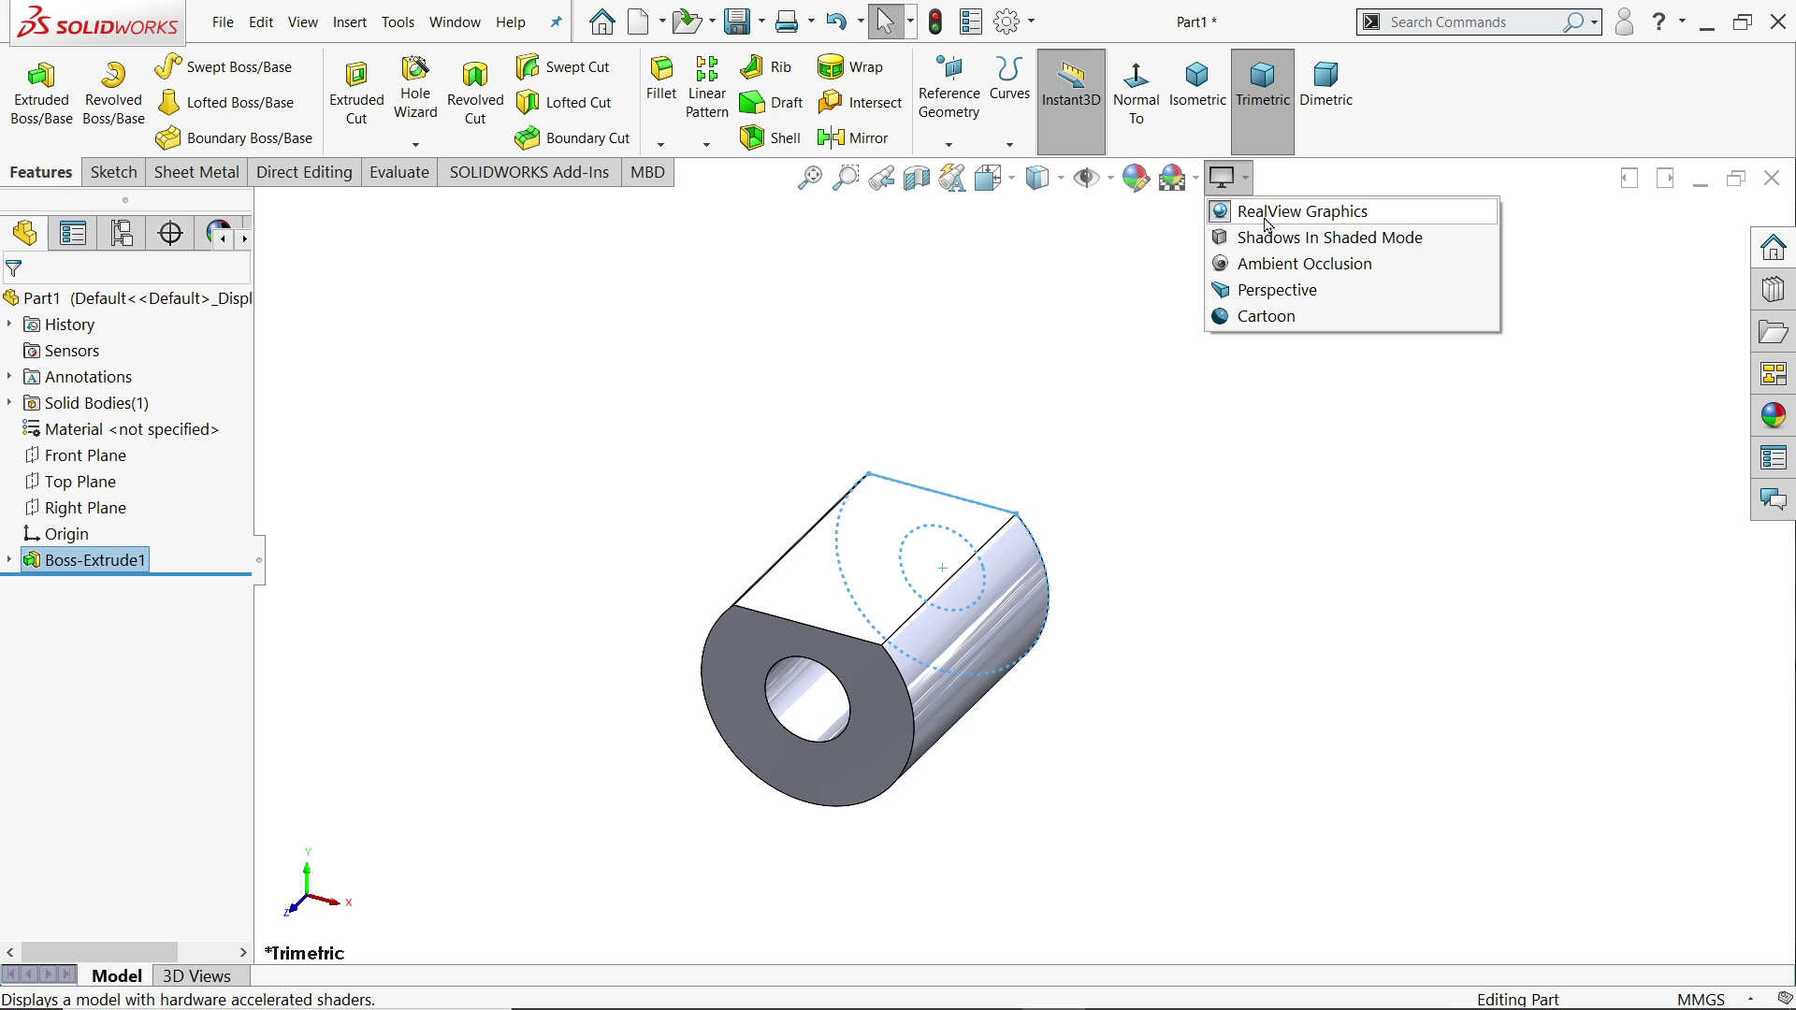
{"action": "left_click", "coordinate": [1225, 214]}
{"action": "scroll", "coordinate": [938, 731], "scroll_direction": "down", "scroll_amount": 3}
{"action": "left_click", "coordinate": [1156, 697]}
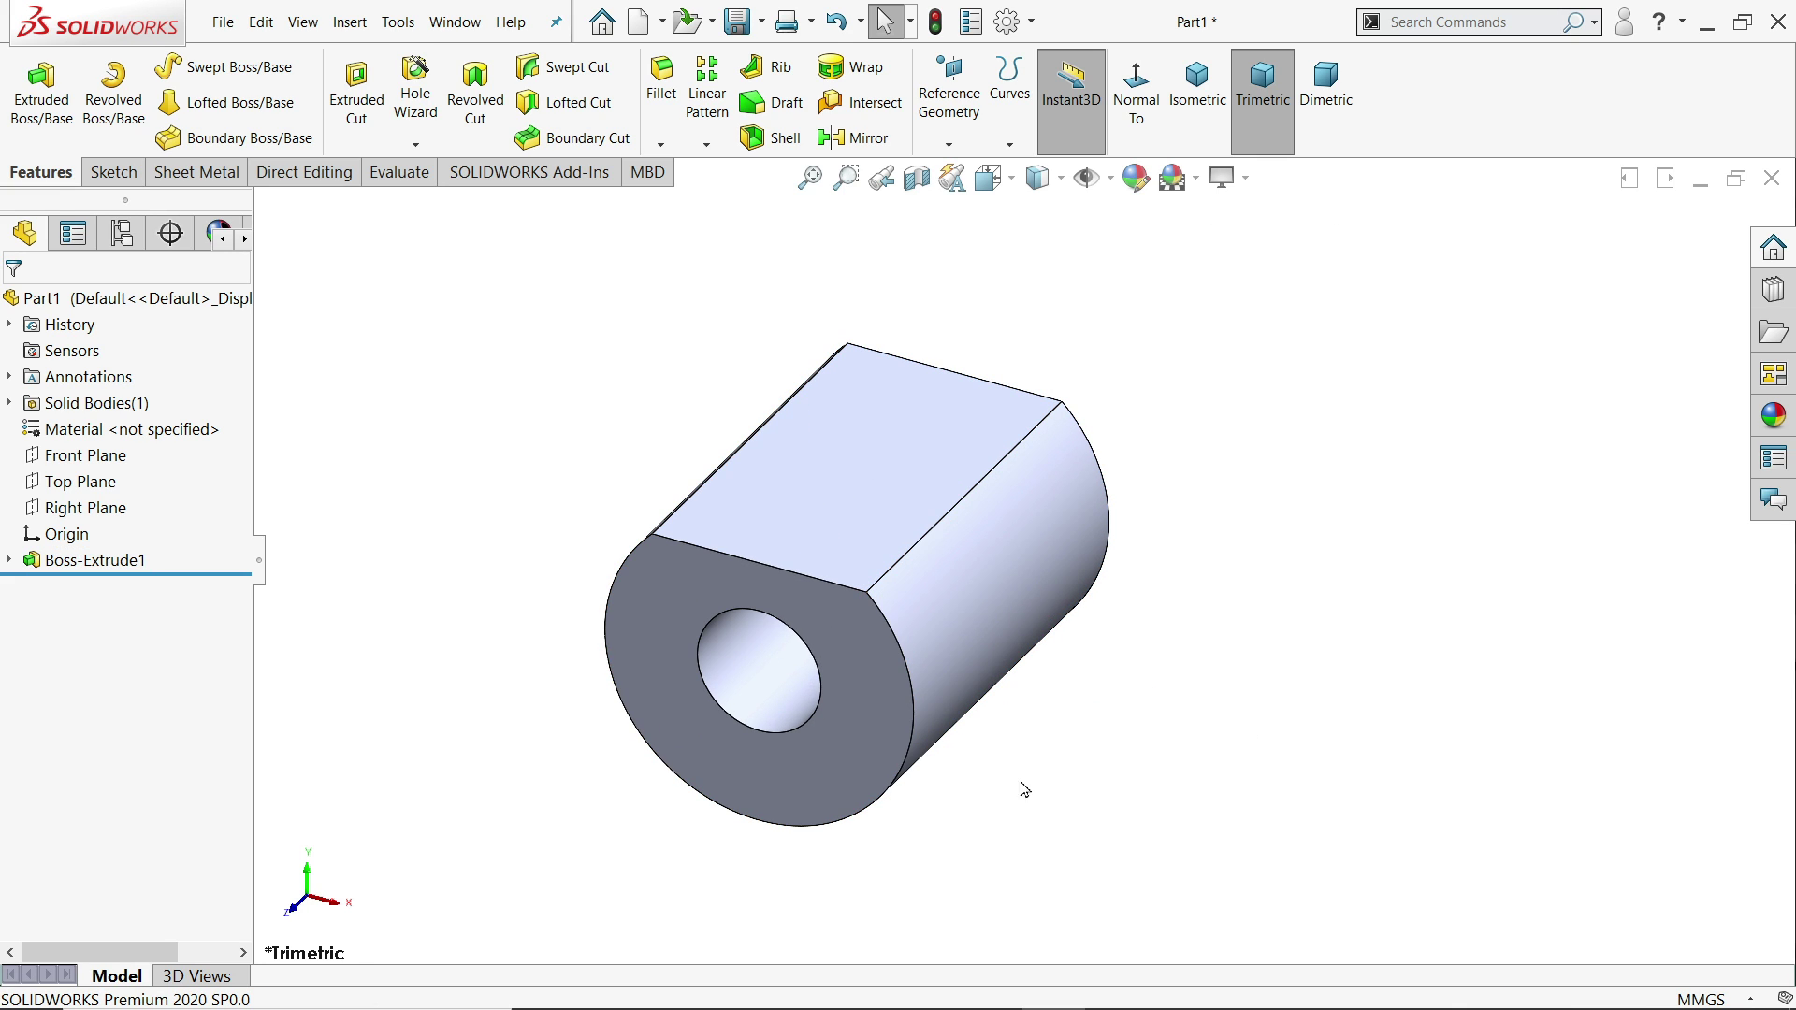
- Check the exercise drawing in the photo viewer, return to SOLIDWORKS, and start a sketch on the cylinder's rear face
{"action": "key", "text": "alt+Tab"}
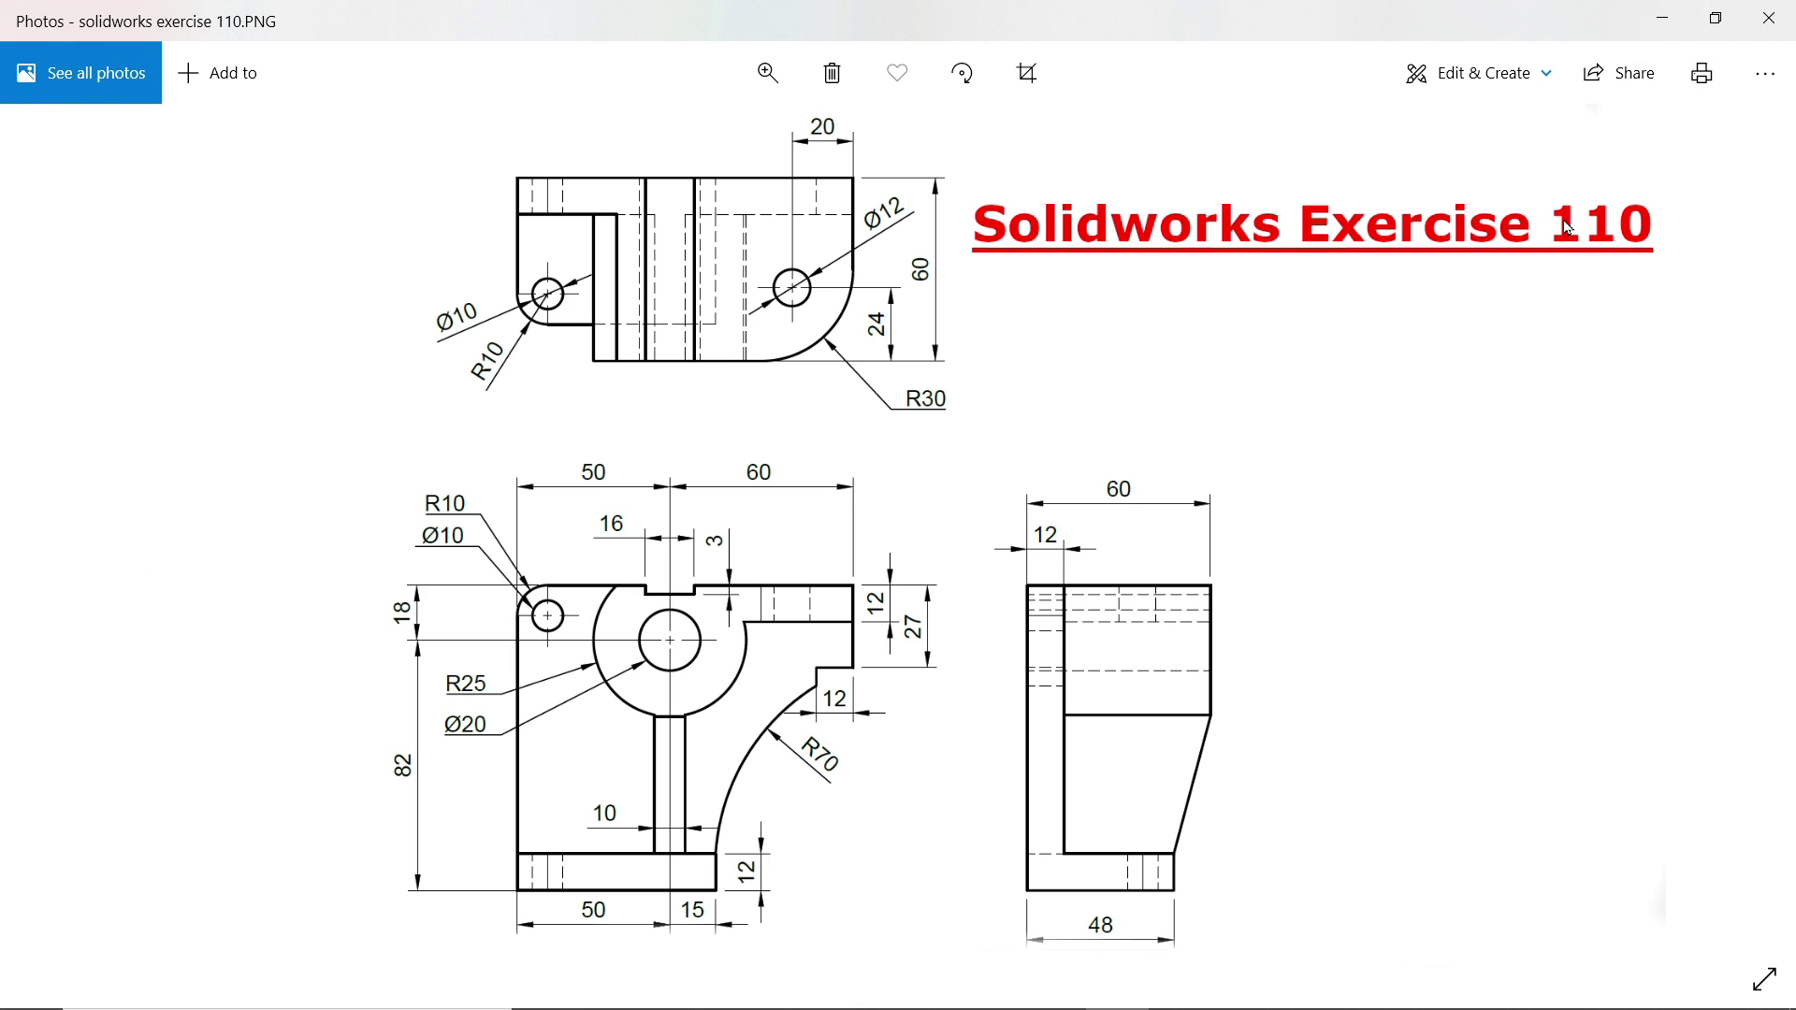
{"action": "left_click", "coordinate": [1662, 19]}
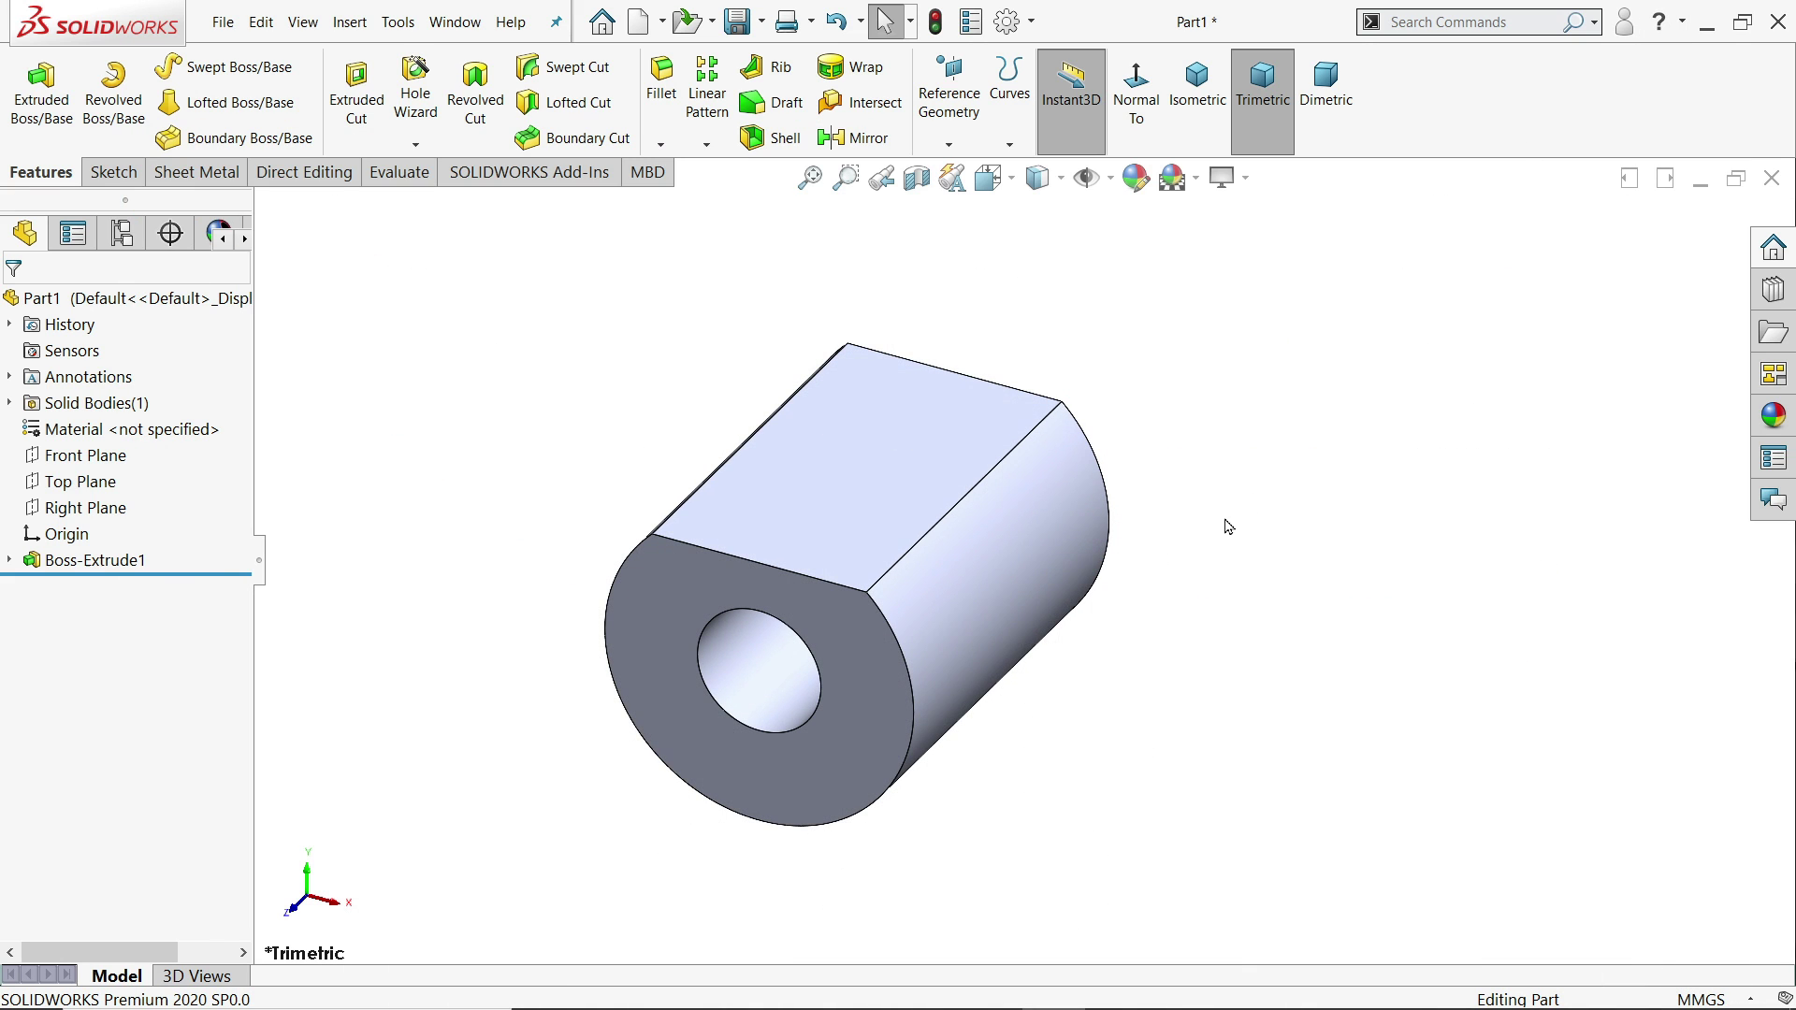
{"action": "middle_click_drag", "start_coordinate": [1207, 537], "coordinate": [1021, 570]}
{"action": "left_click", "coordinate": [1029, 572]}
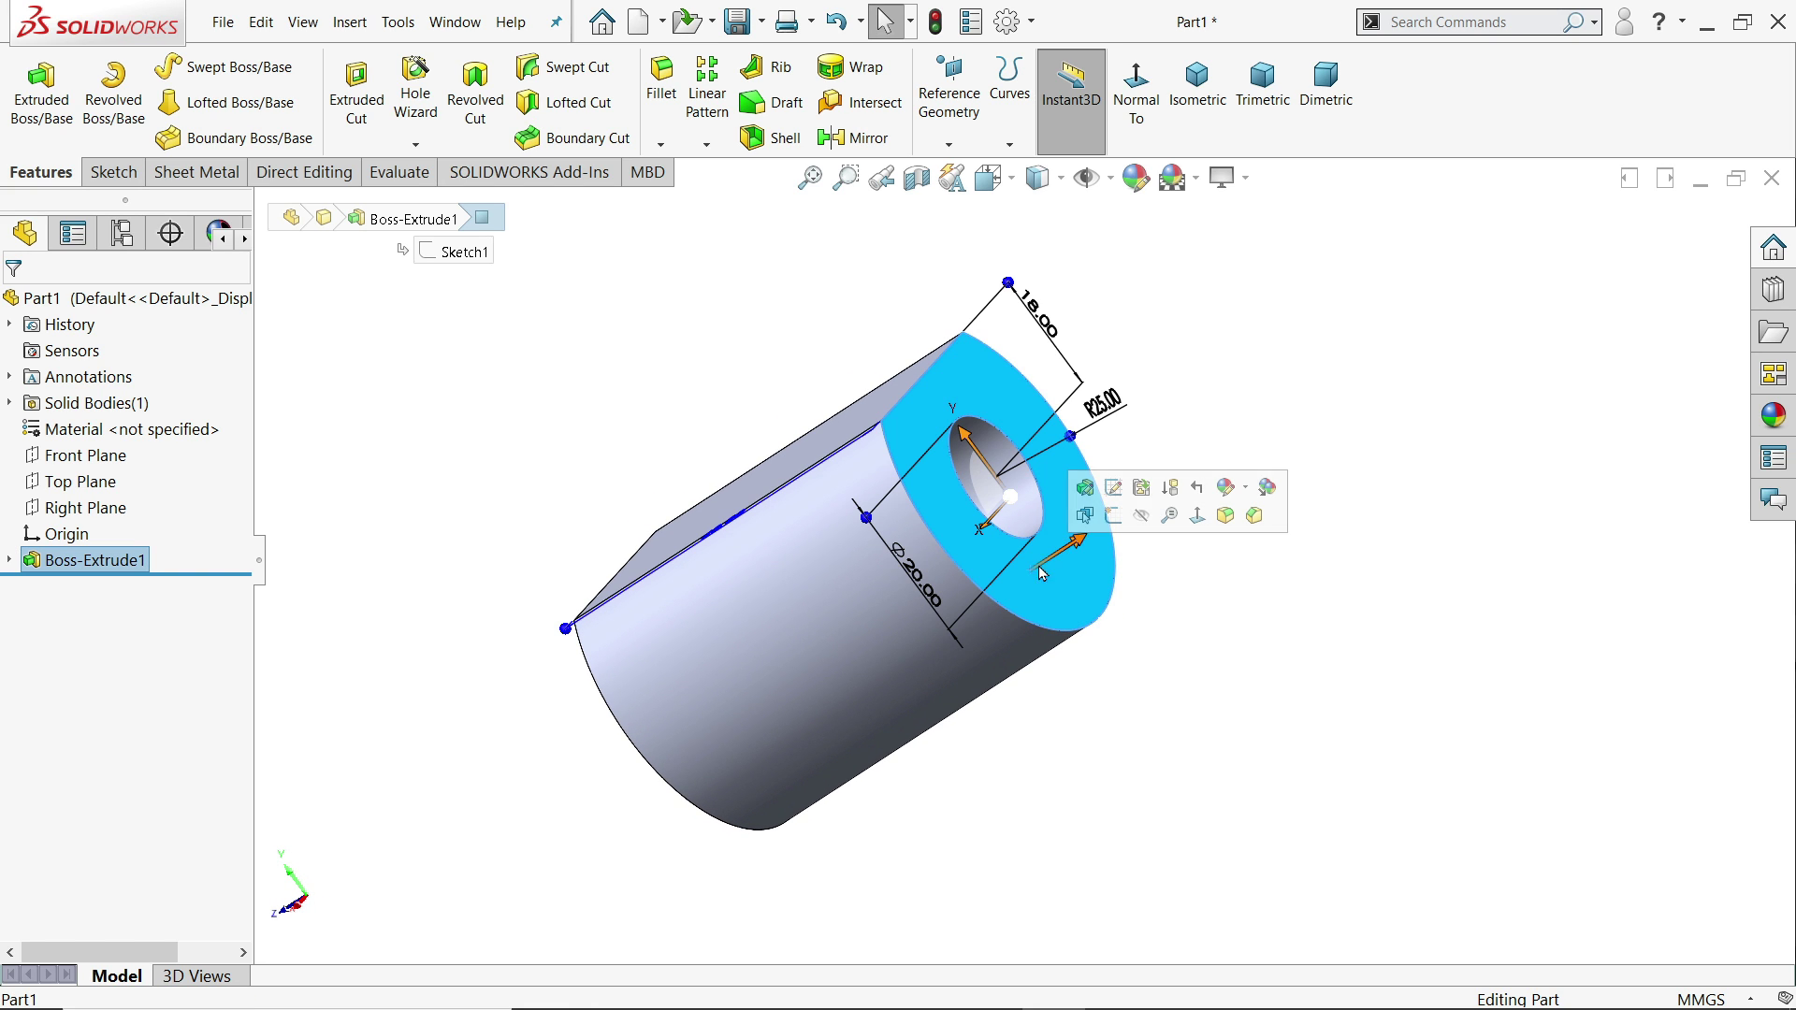
{"action": "left_click", "coordinate": [1112, 515]}
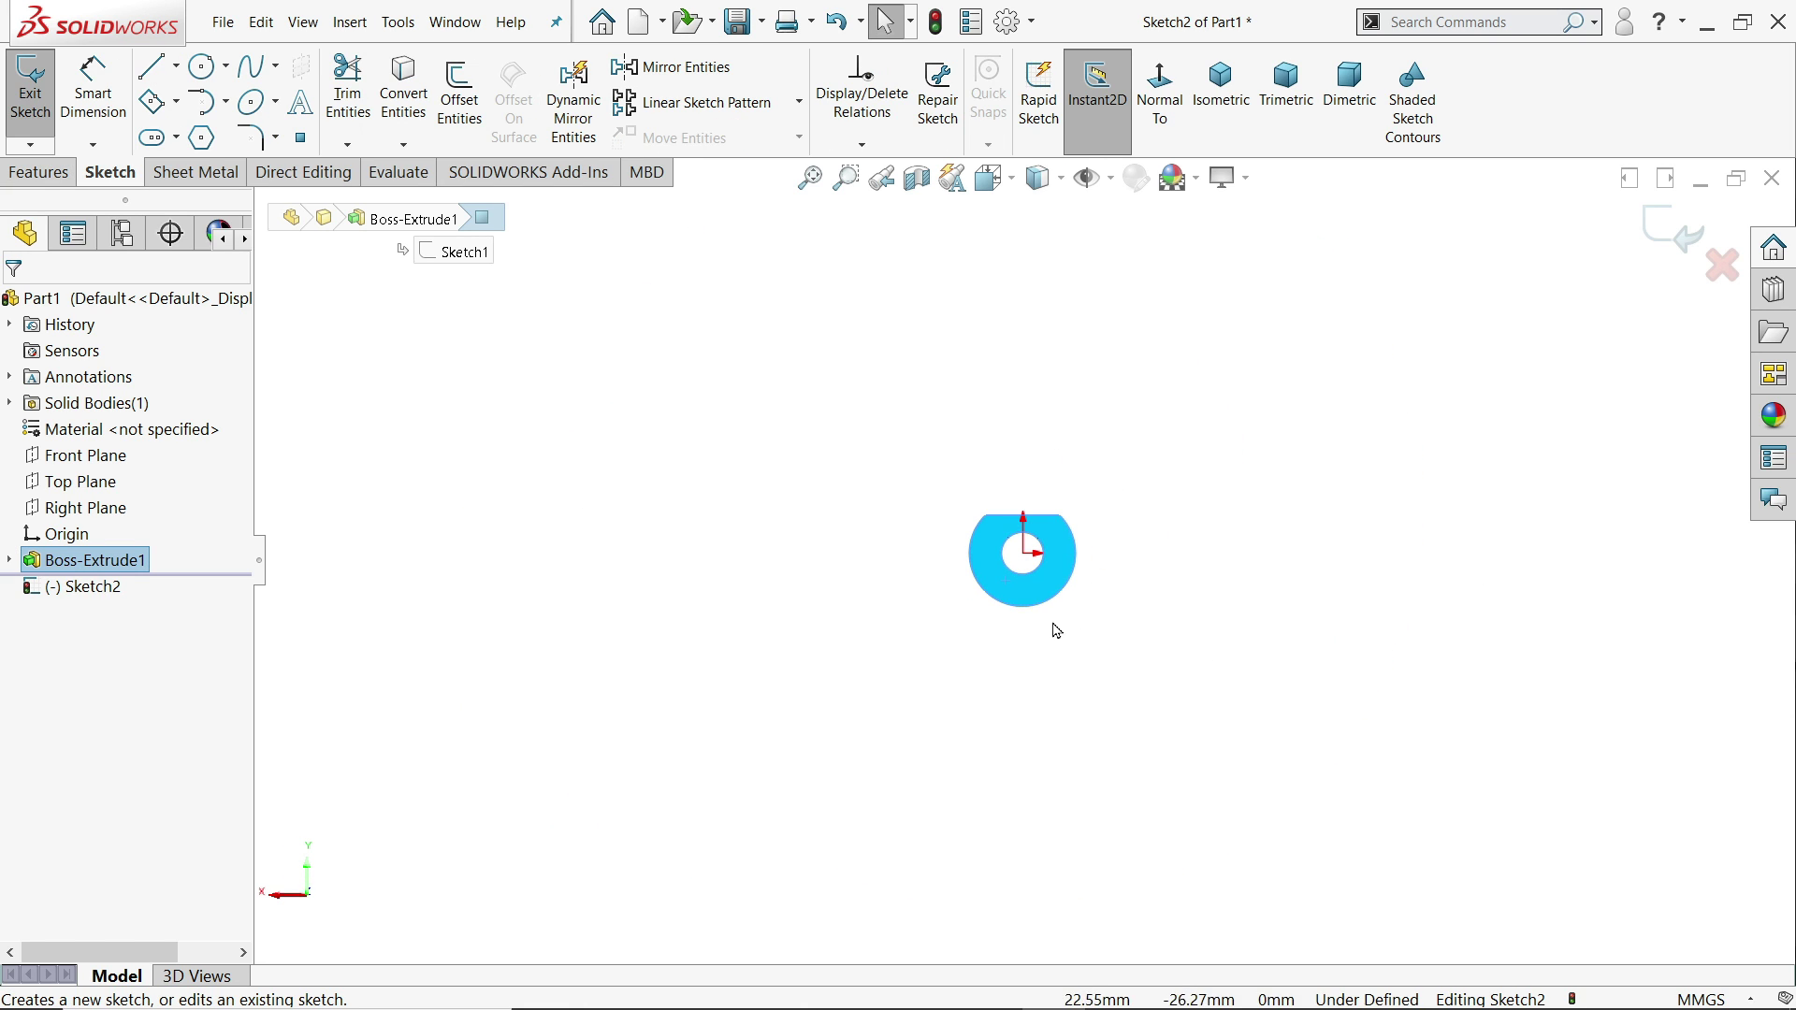
{"action": "scroll", "coordinate": [1038, 633], "scroll_direction": "down", "scroll_amount": 4}
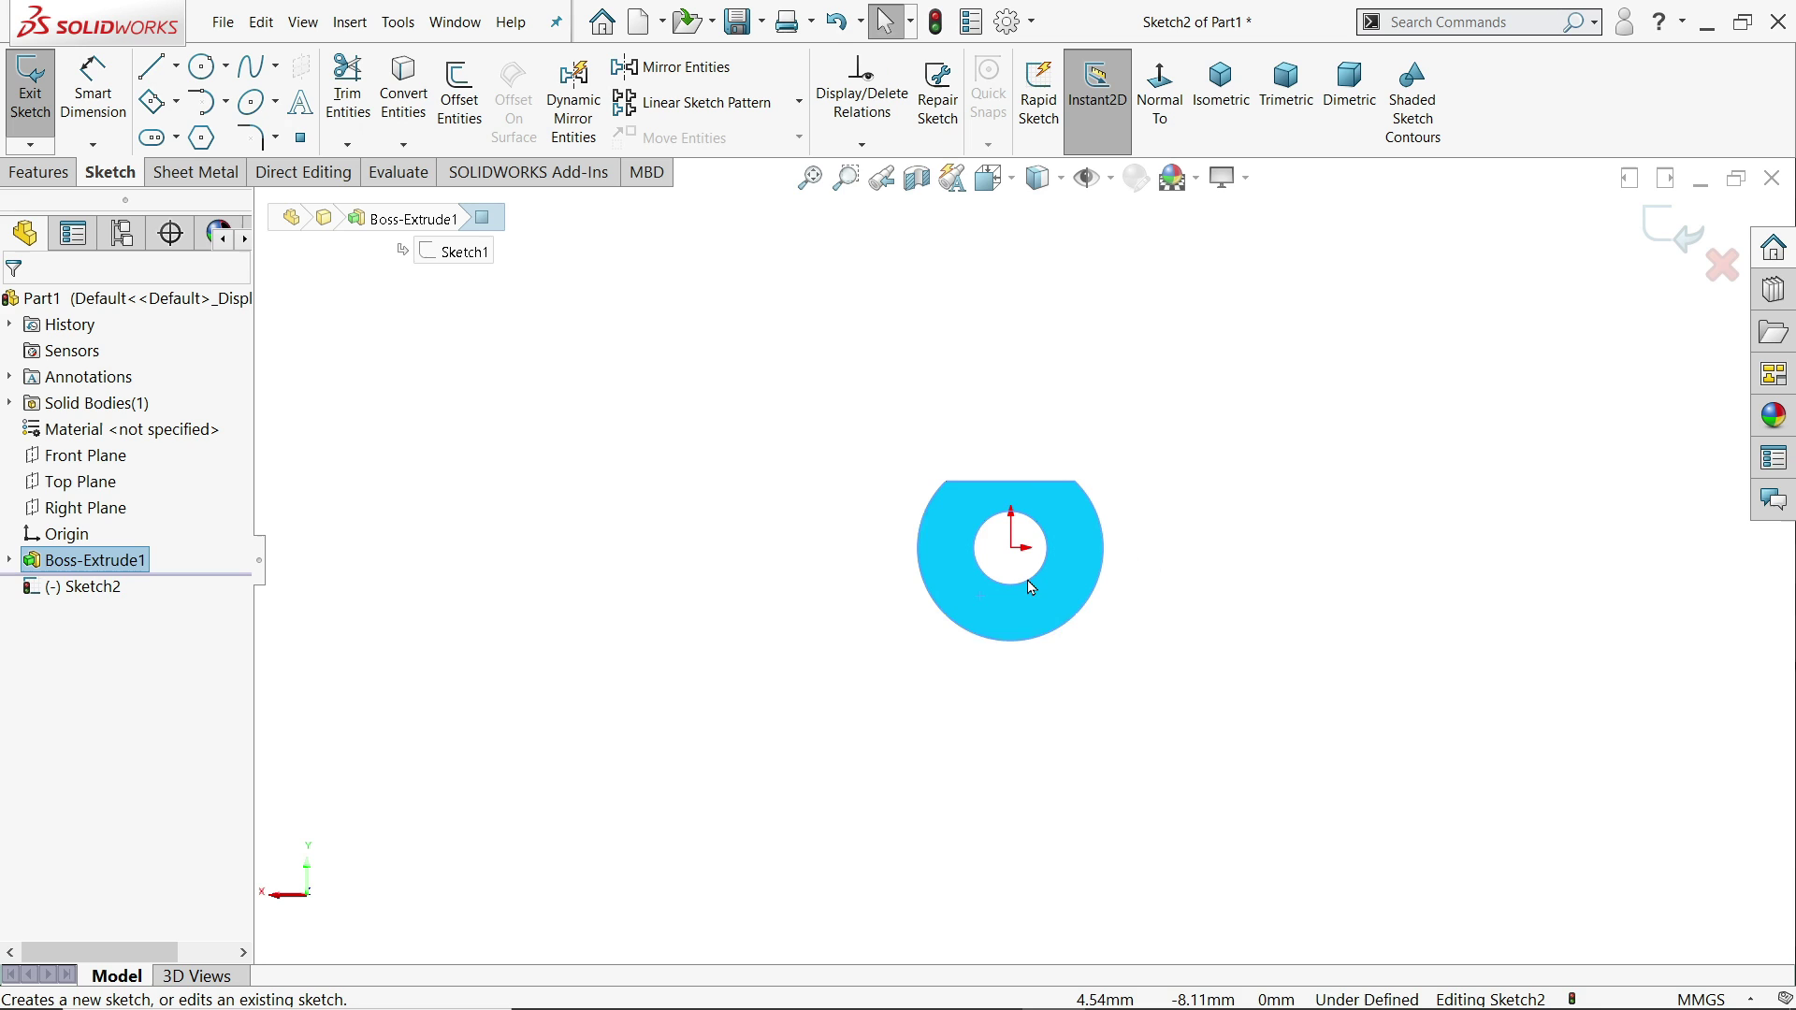
- Sketch a horizontal line about 105 mm long along the cylinder's flat top and a vertical line about 23 mm down from its left end
{"action": "left_click", "coordinate": [151, 68]}
{"action": "left_click", "coordinate": [1216, 459]}
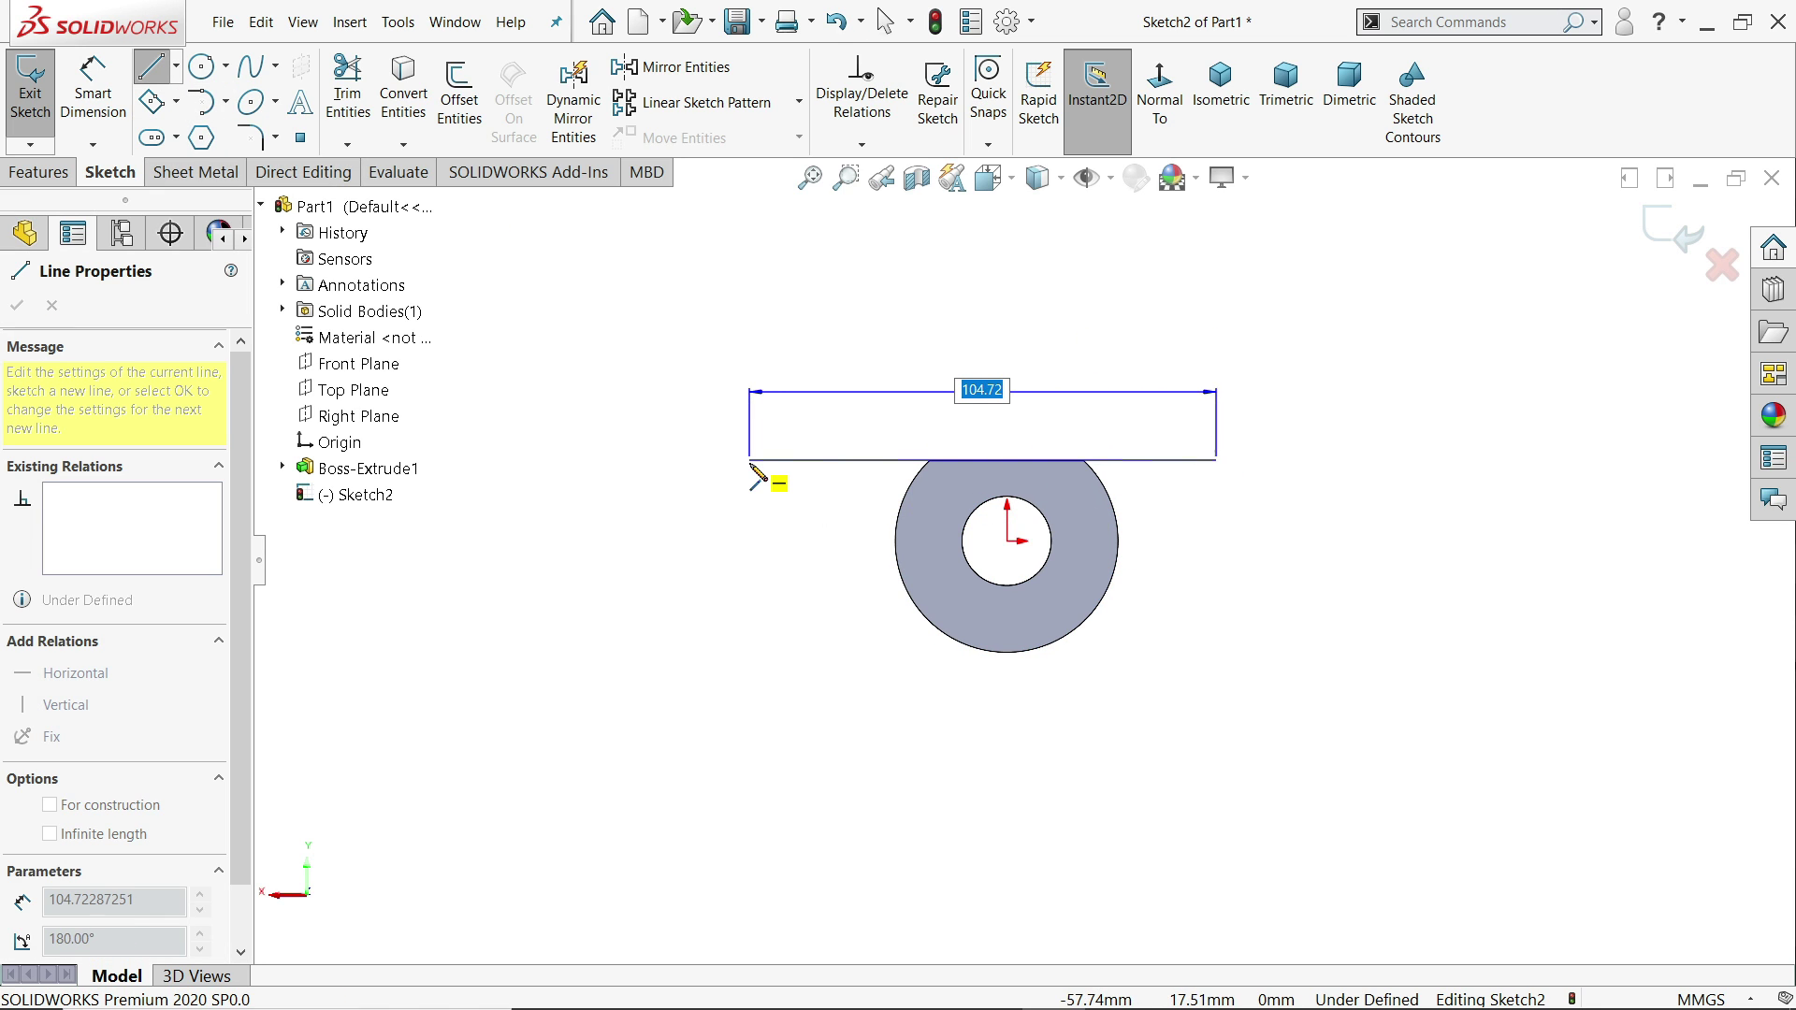
{"action": "left_click", "coordinate": [750, 459]}
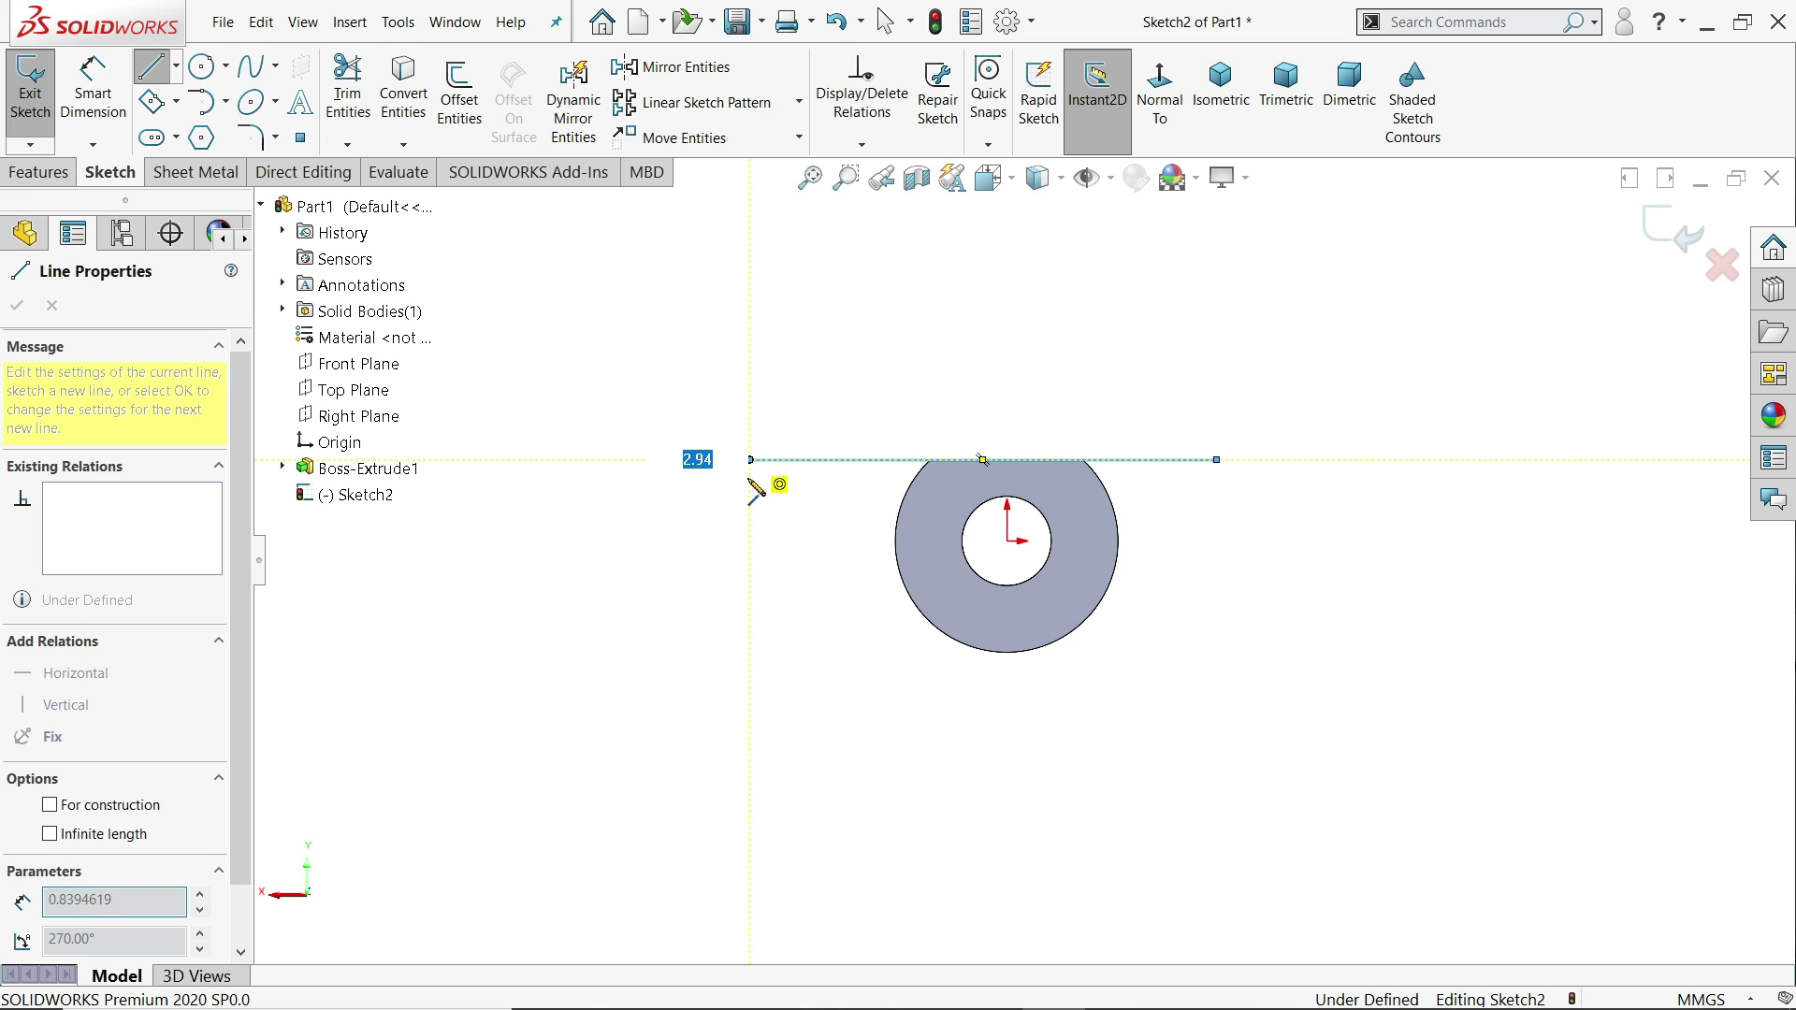
{"action": "left_click", "coordinate": [749, 564]}
{"action": "right_click", "coordinate": [822, 581]}
{"action": "left_click", "coordinate": [855, 582]}
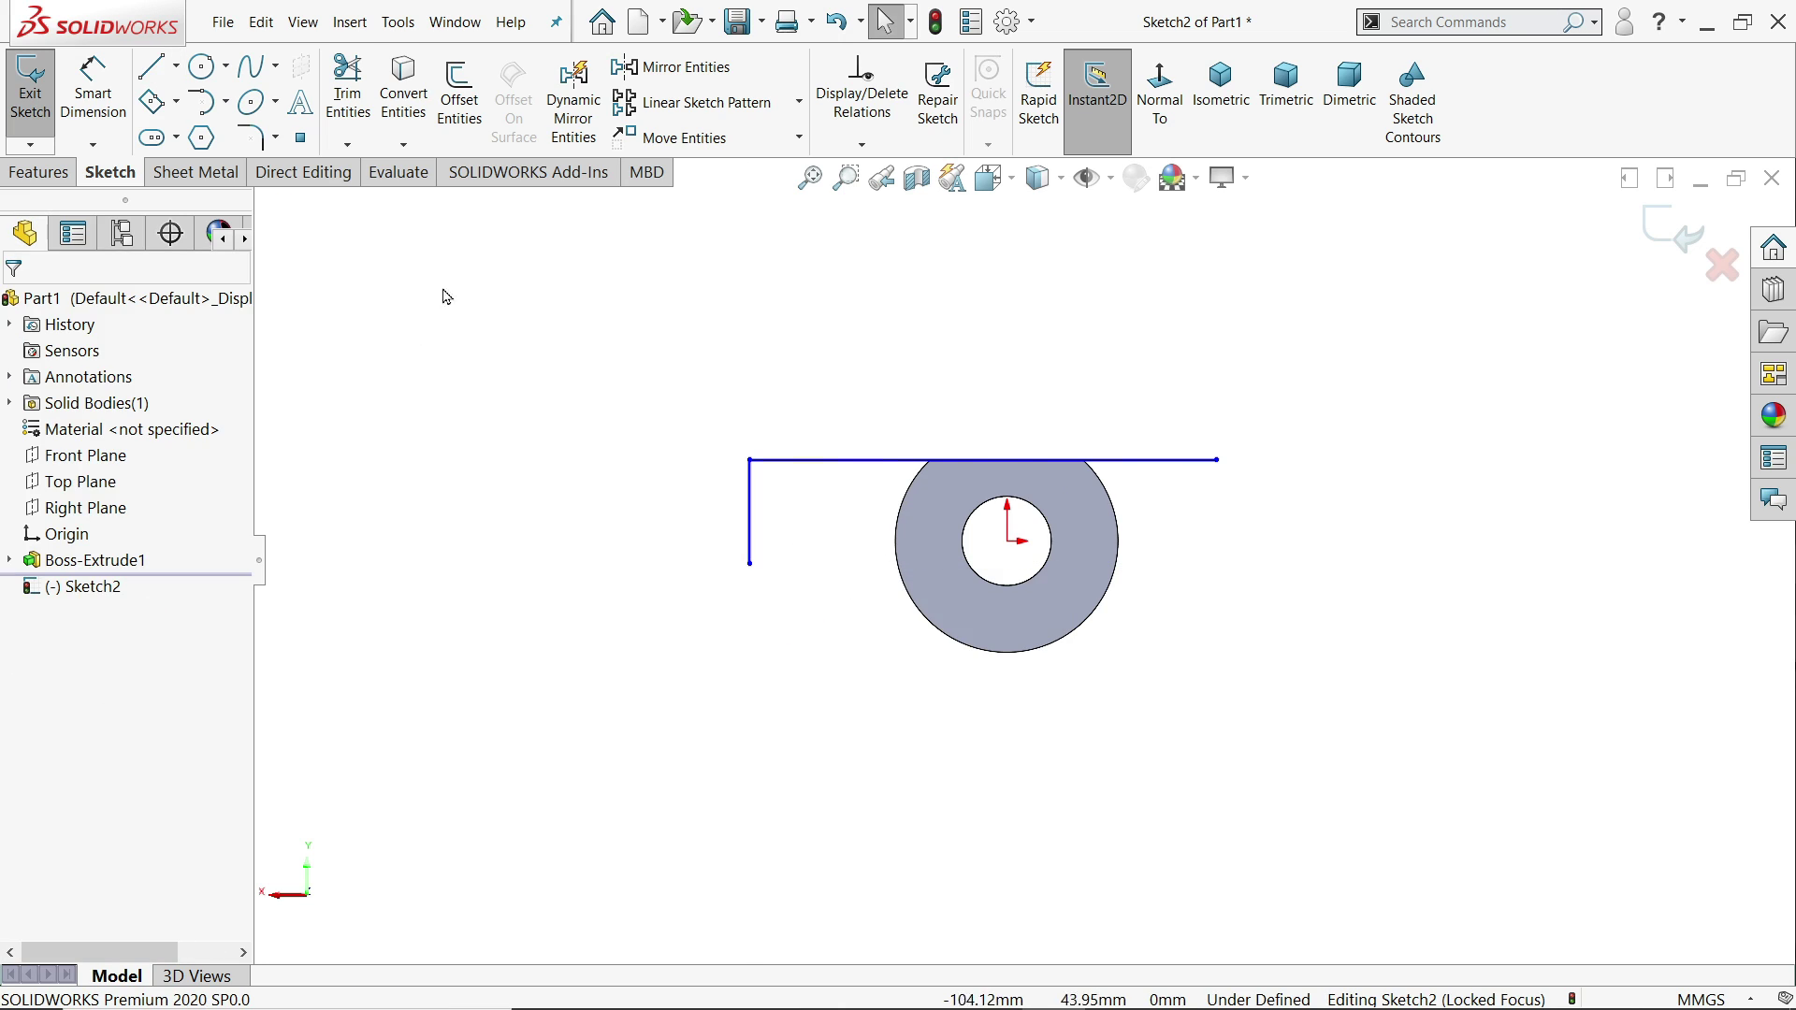
- Sketch a corner rectangle about 76 mm wide and 14 mm high below the cylinder
{"action": "left_click", "coordinate": [176, 101]}
{"action": "left_click", "coordinate": [187, 132]}
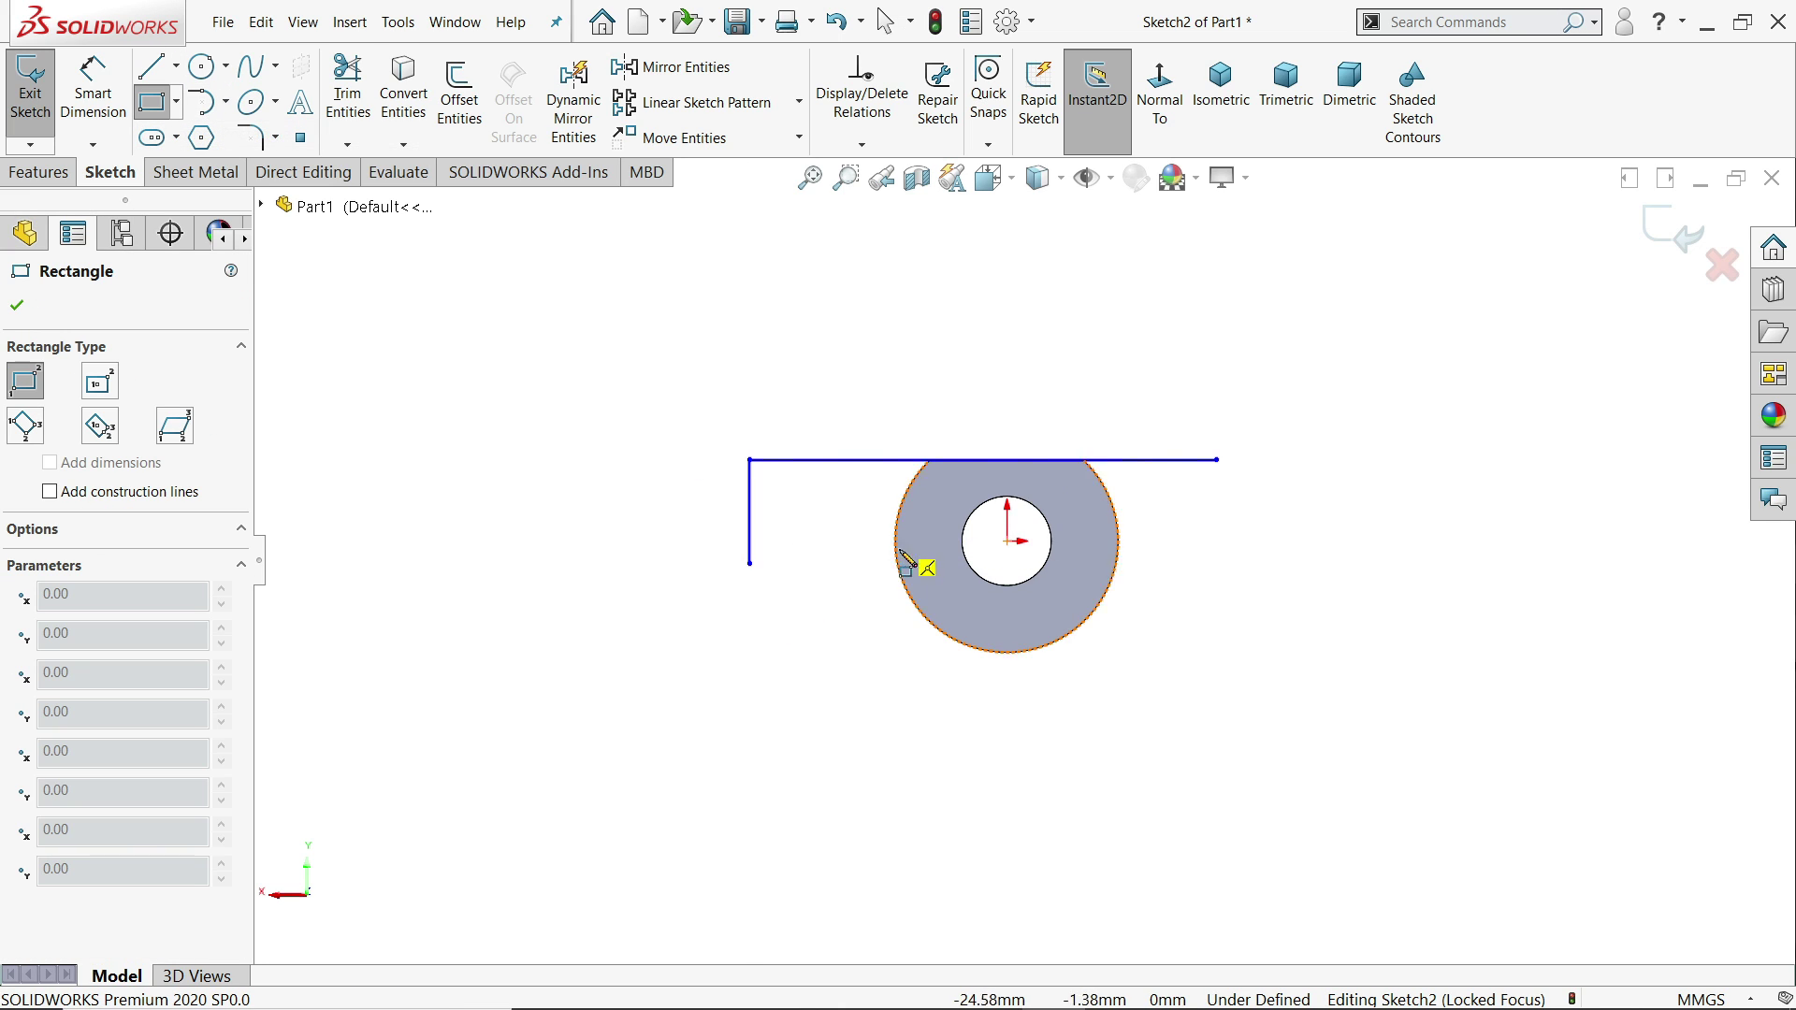
{"action": "scroll", "coordinate": [1043, 754], "scroll_direction": "up", "scroll_amount": 3}
{"action": "scroll", "coordinate": [924, 690], "scroll_direction": "down", "scroll_amount": 2}
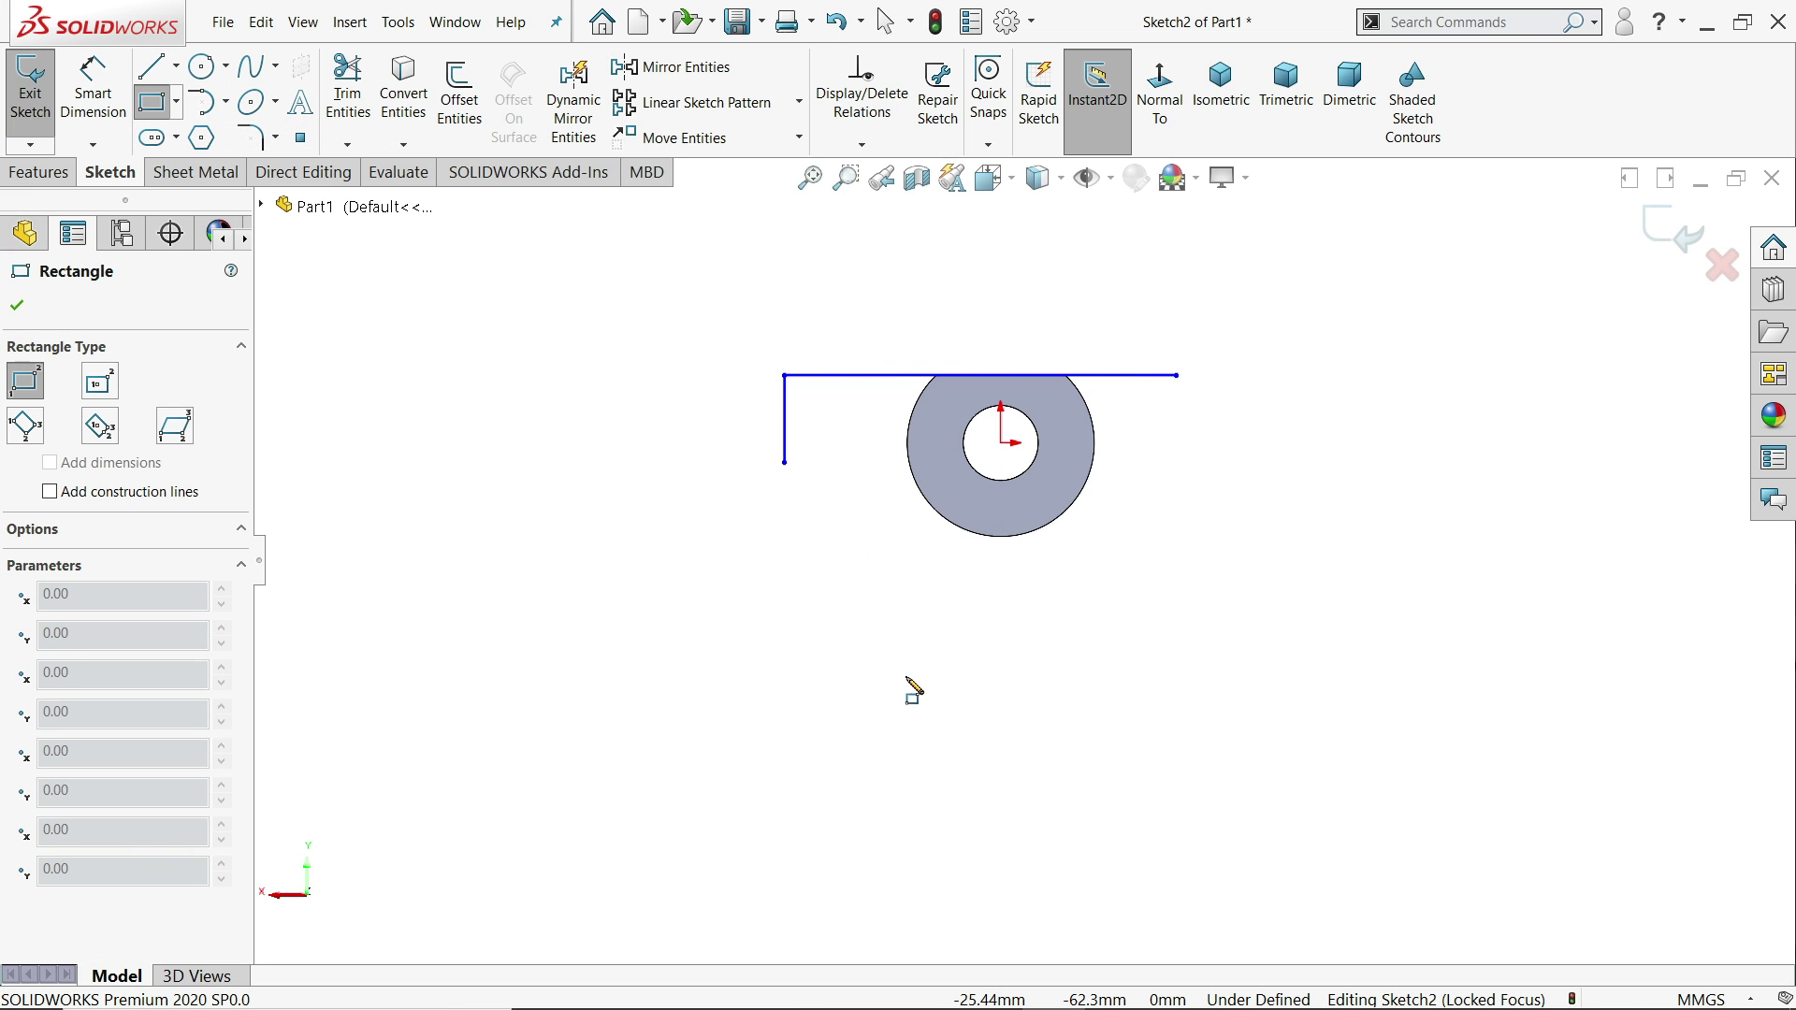
{"action": "left_click", "coordinate": [905, 676]}
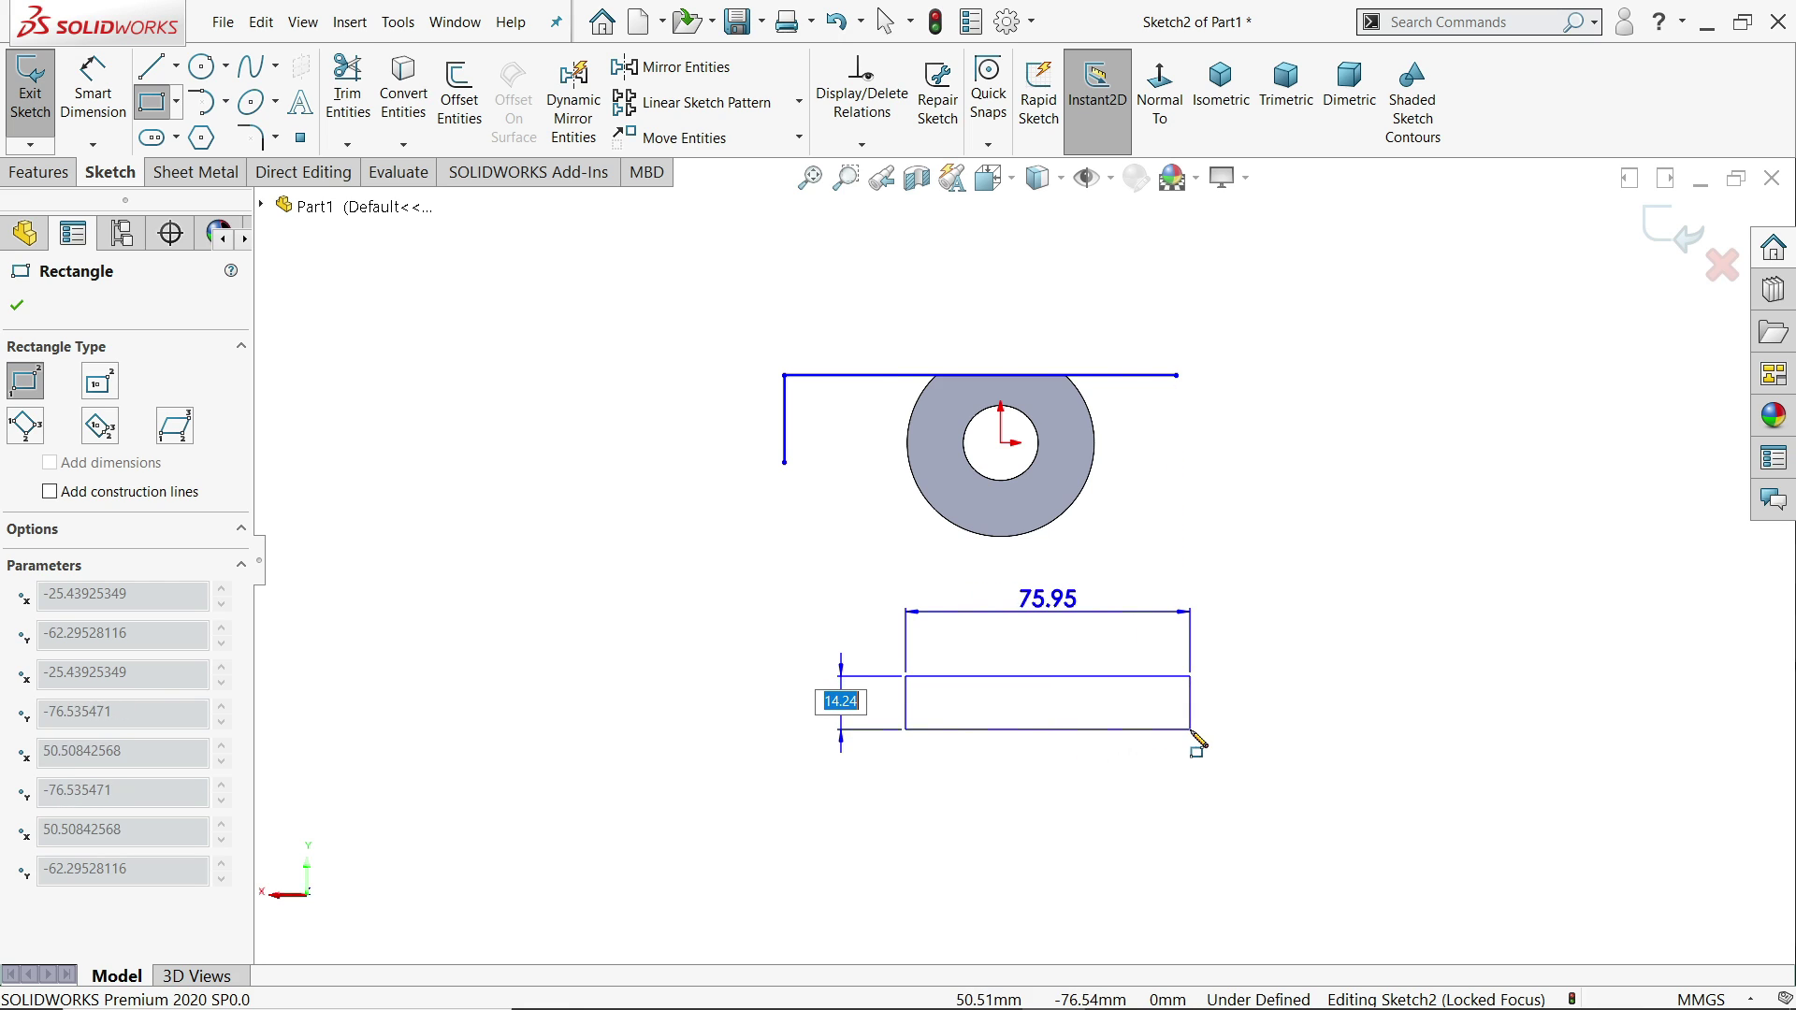
{"action": "left_click", "coordinate": [1191, 729]}
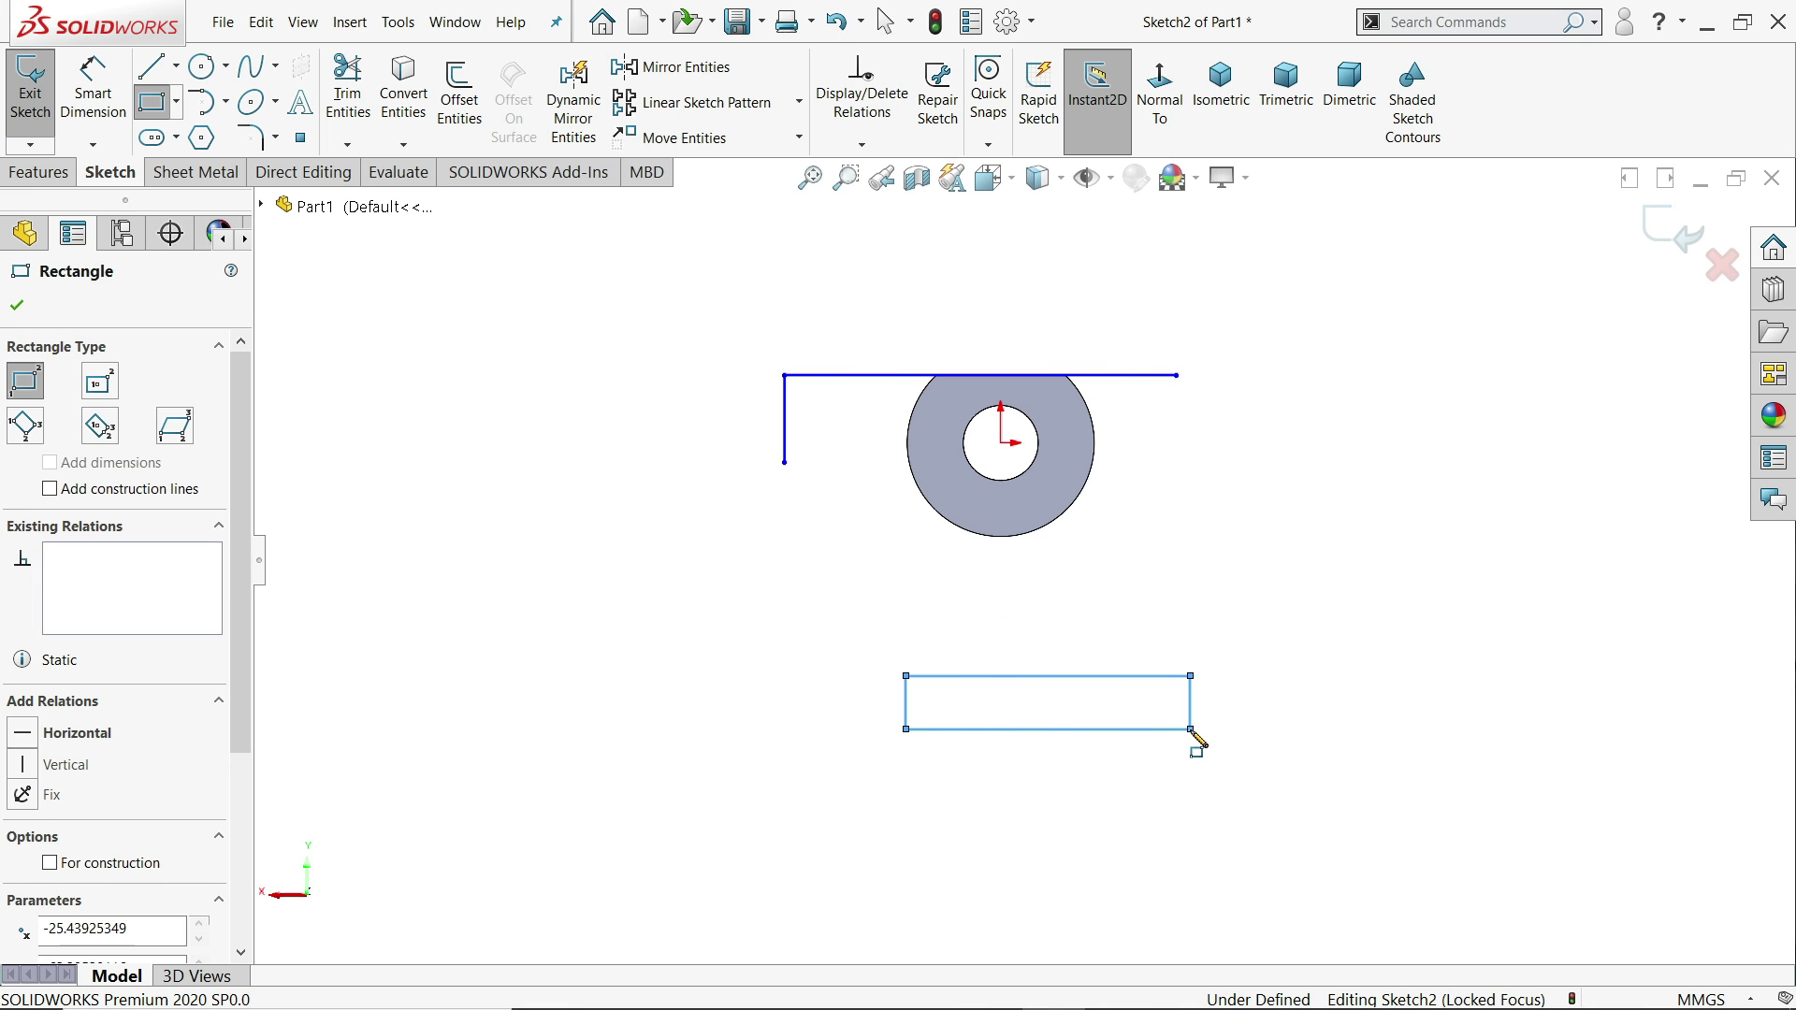
- Draw a vertical centerline from the origin down to the rectangle's bottom edge
{"action": "left_click", "coordinate": [176, 67]}
{"action": "left_click", "coordinate": [201, 124]}
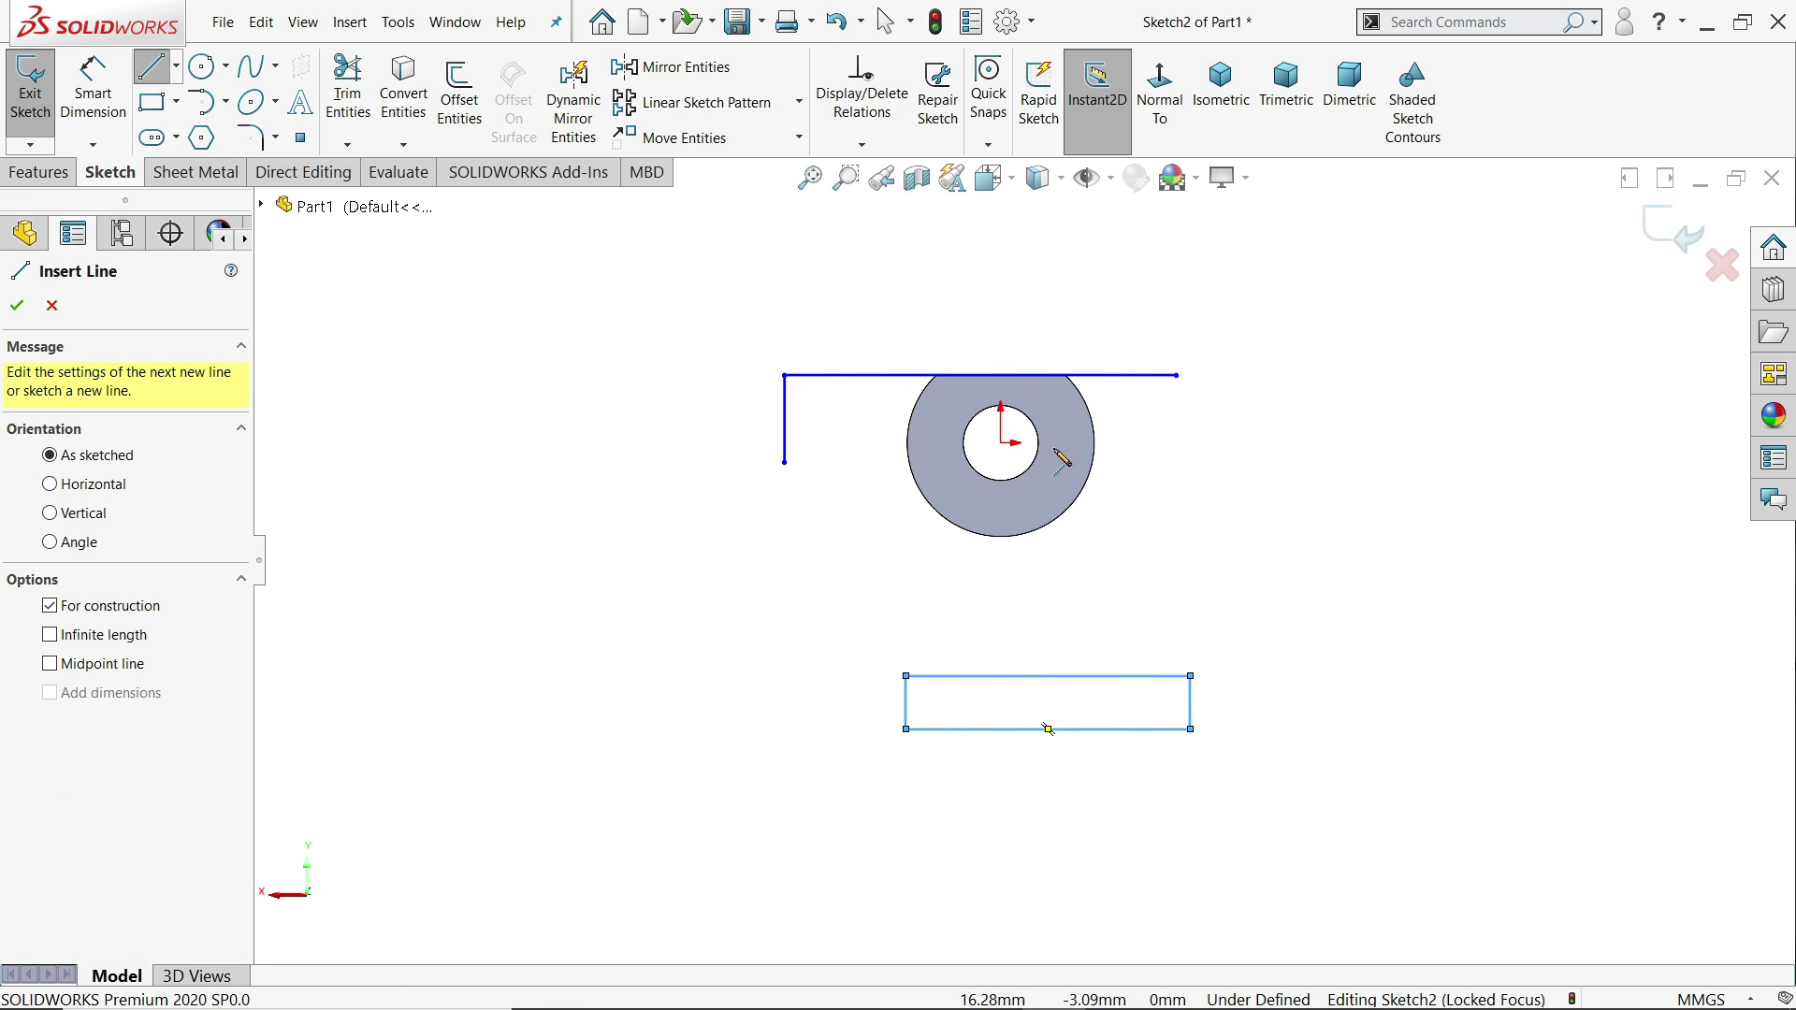
{"action": "left_click", "coordinate": [1002, 444]}
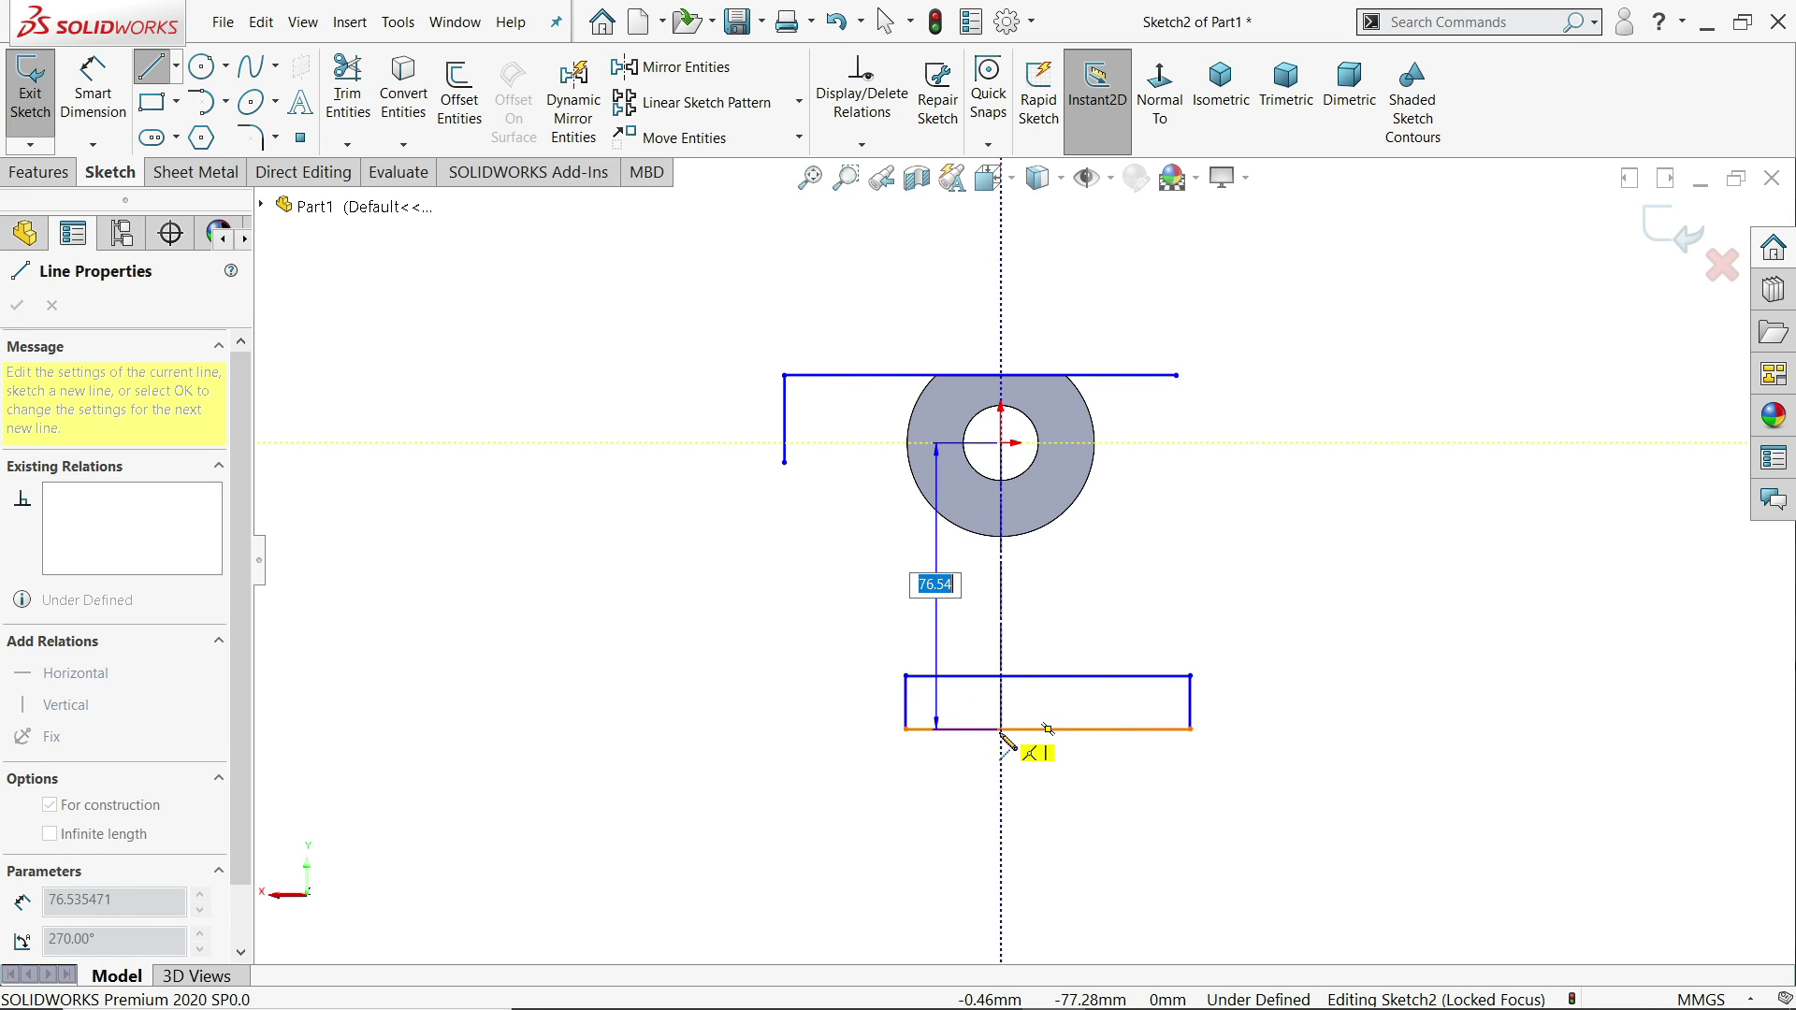
{"action": "left_click", "coordinate": [1001, 730]}
{"action": "right_click", "coordinate": [1060, 778]}
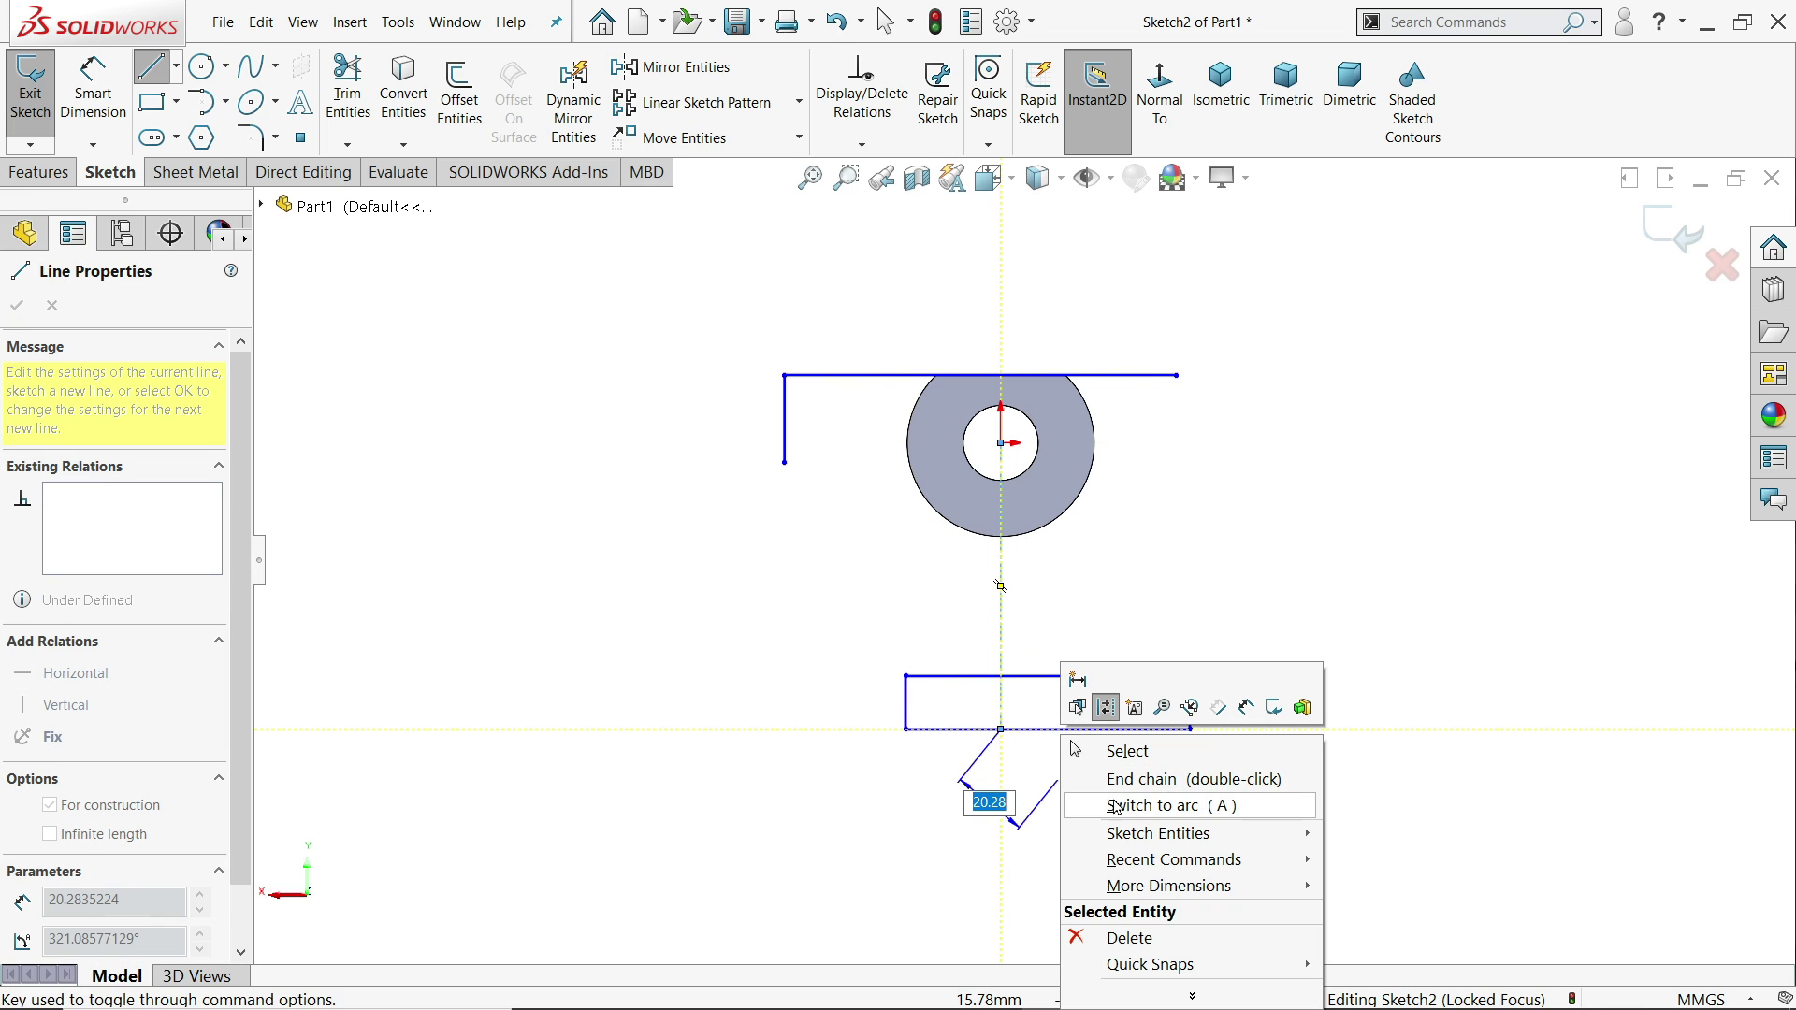
{"action": "left_click", "coordinate": [1129, 751]}
- Dimension the rectangle's right side 50 mm from the vertical centerline
{"action": "scroll", "coordinate": [1072, 715], "scroll_direction": "down", "scroll_amount": 3}
{"action": "left_click", "coordinate": [92, 89]}
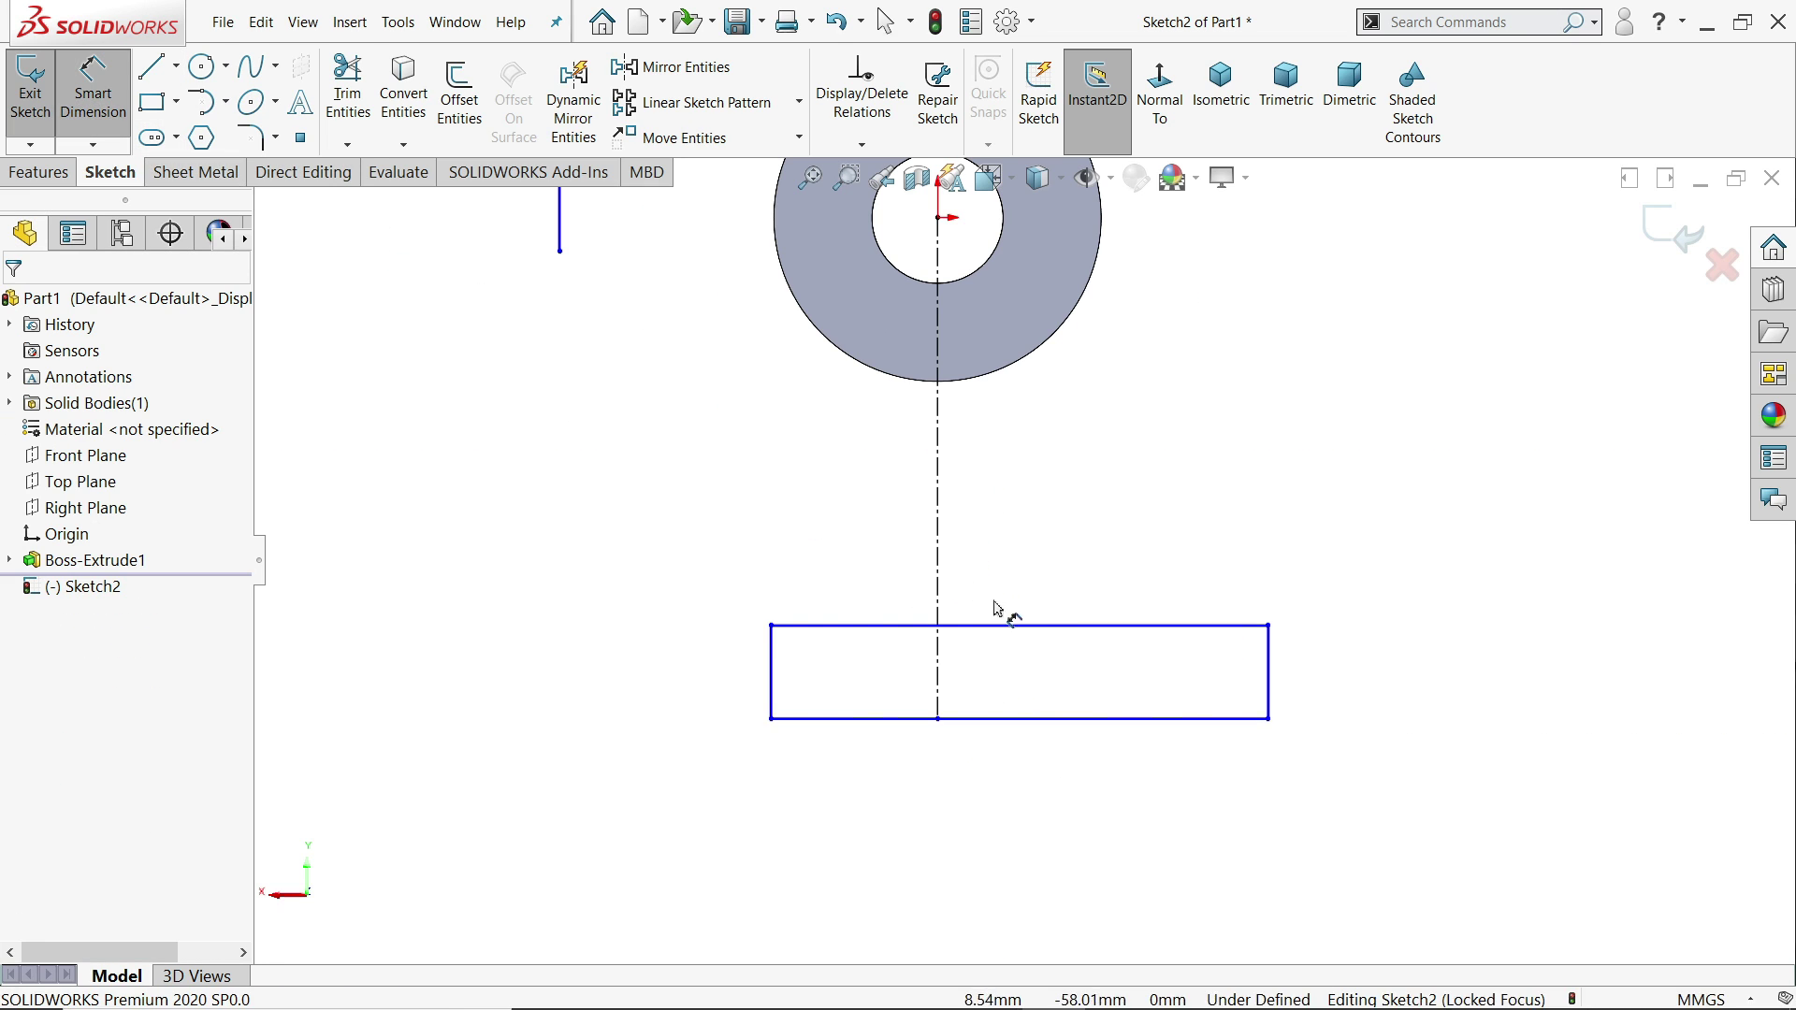
{"action": "left_click", "coordinate": [940, 672]}
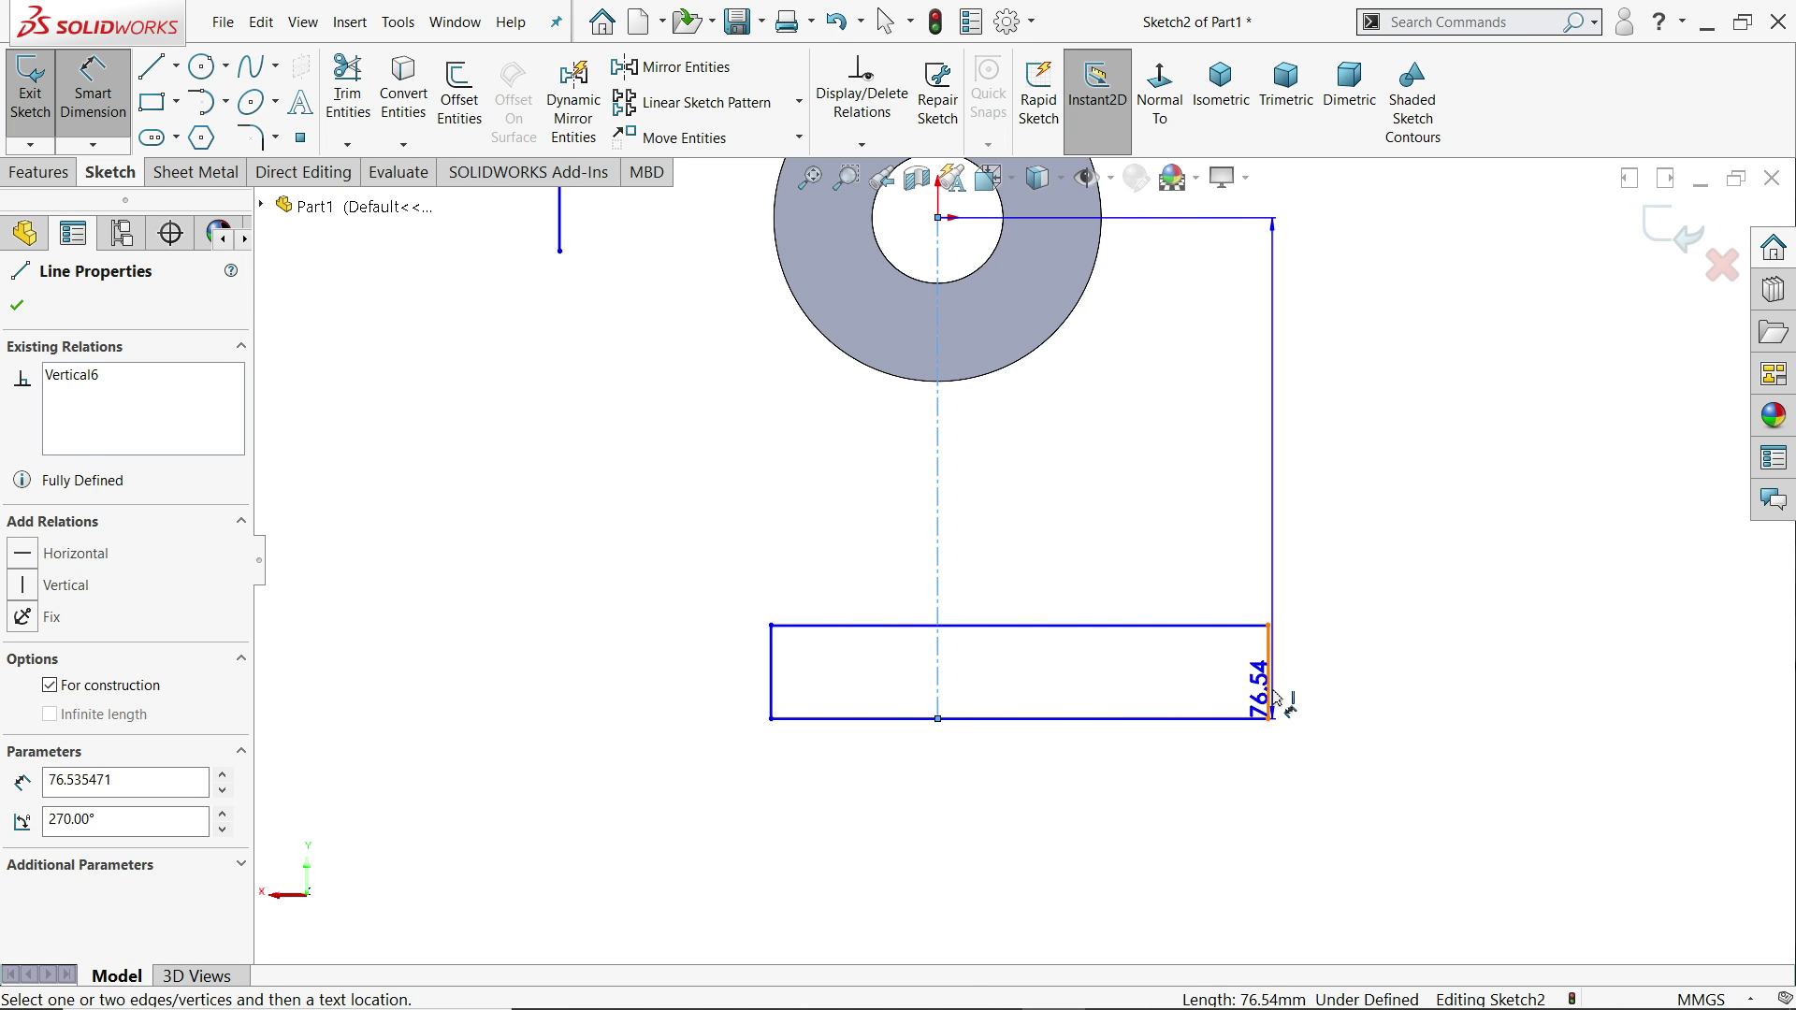
{"action": "left_click", "coordinate": [1270, 697]}
{"action": "left_click", "coordinate": [1127, 784]}
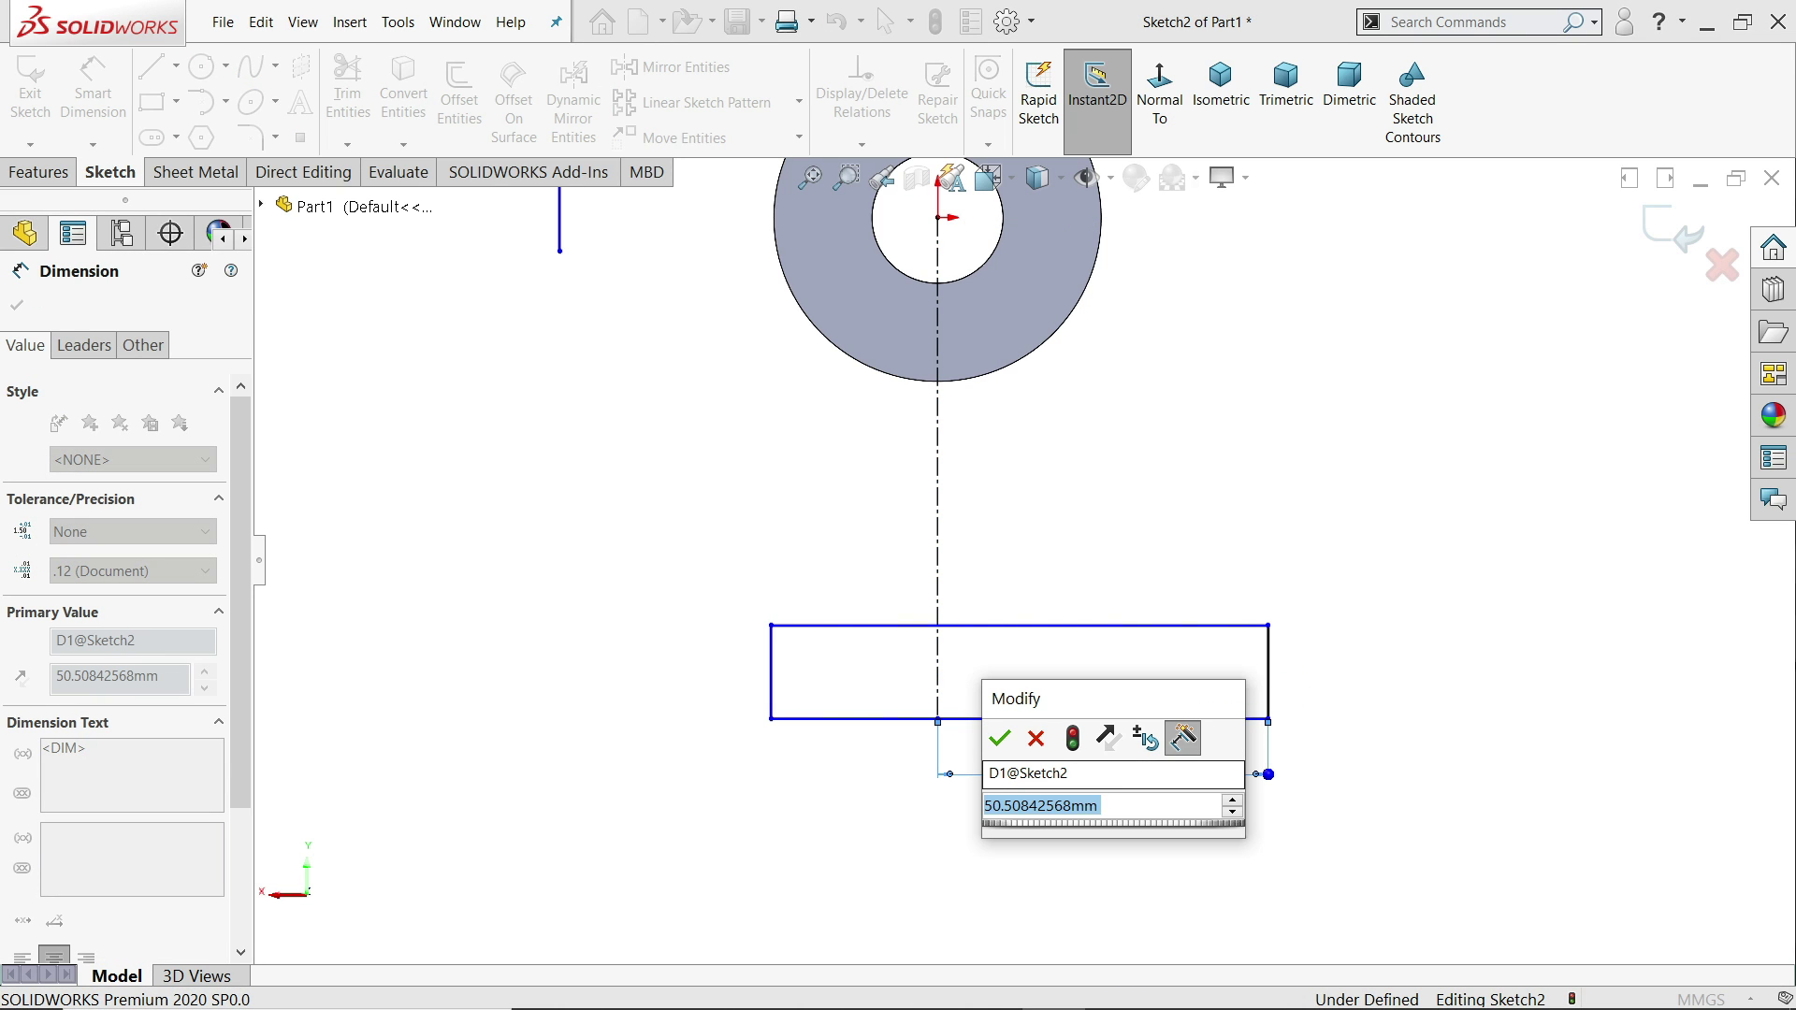
{"action": "type", "text": "50"}
{"action": "key", "text": "Return"}
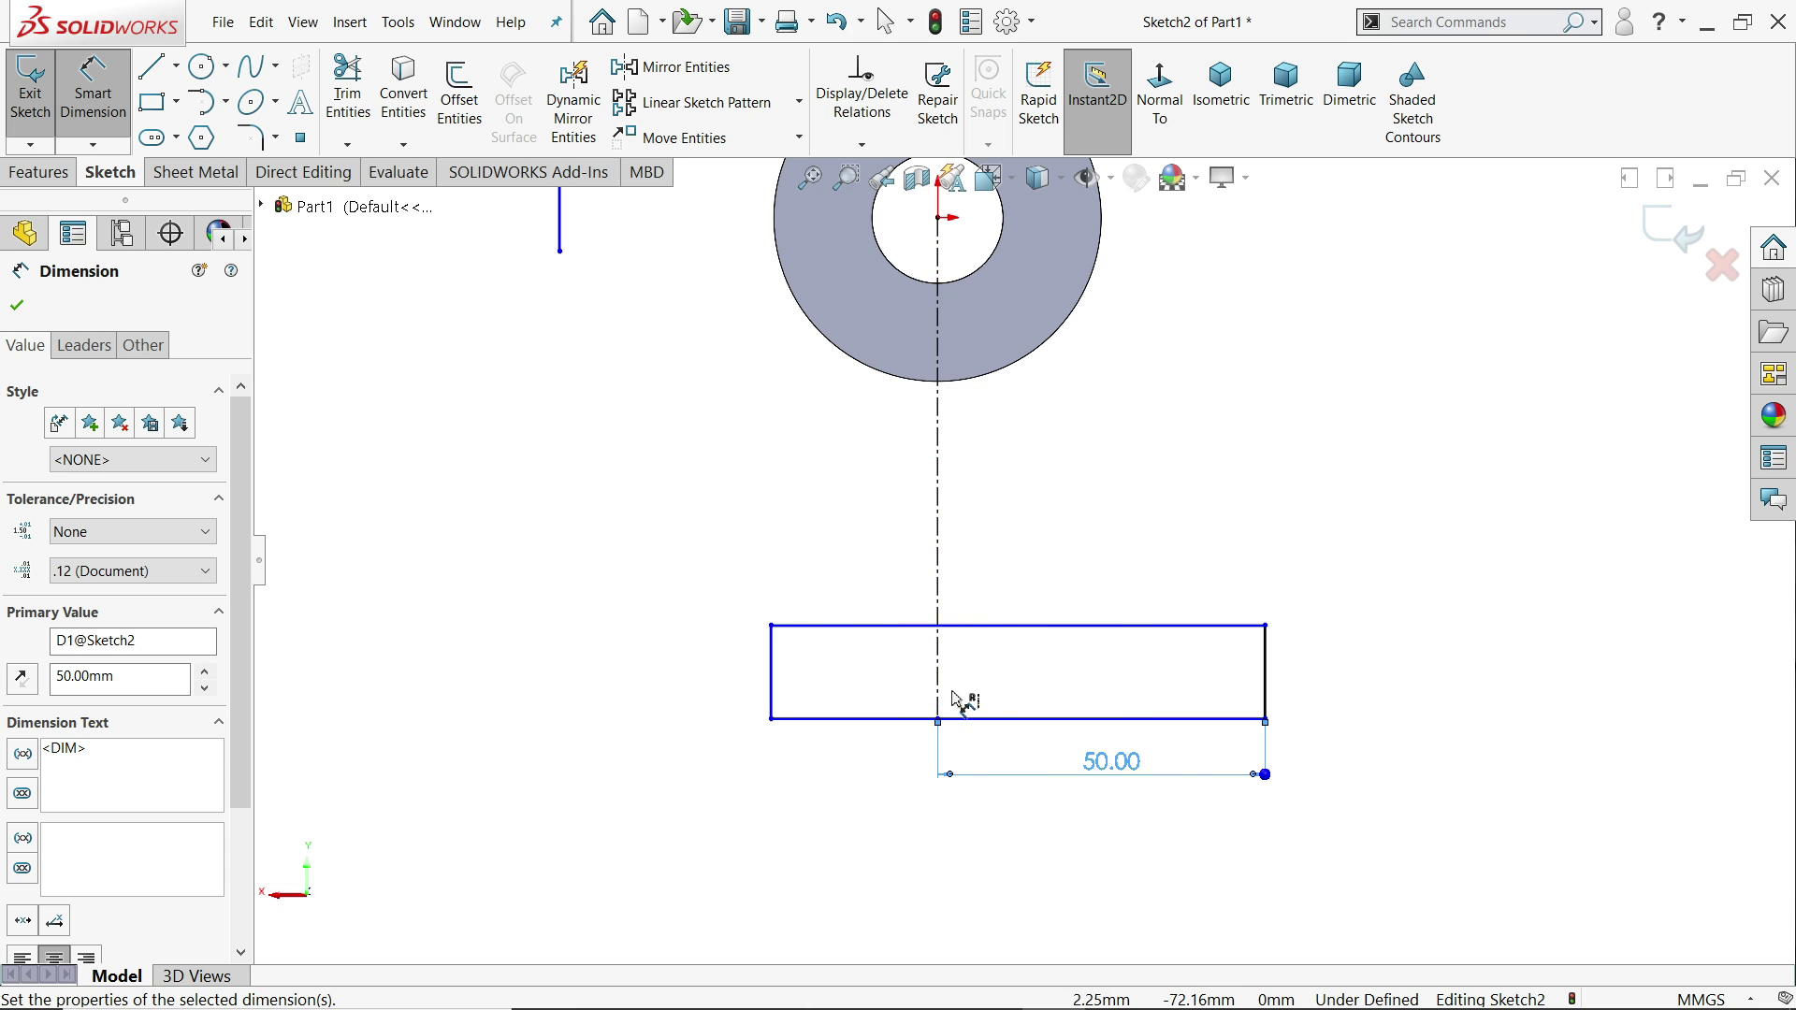
- Dimension the rectangle's left side 15 mm from the vertical centerline
{"action": "left_click", "coordinate": [938, 690]}
{"action": "left_click", "coordinate": [772, 703]}
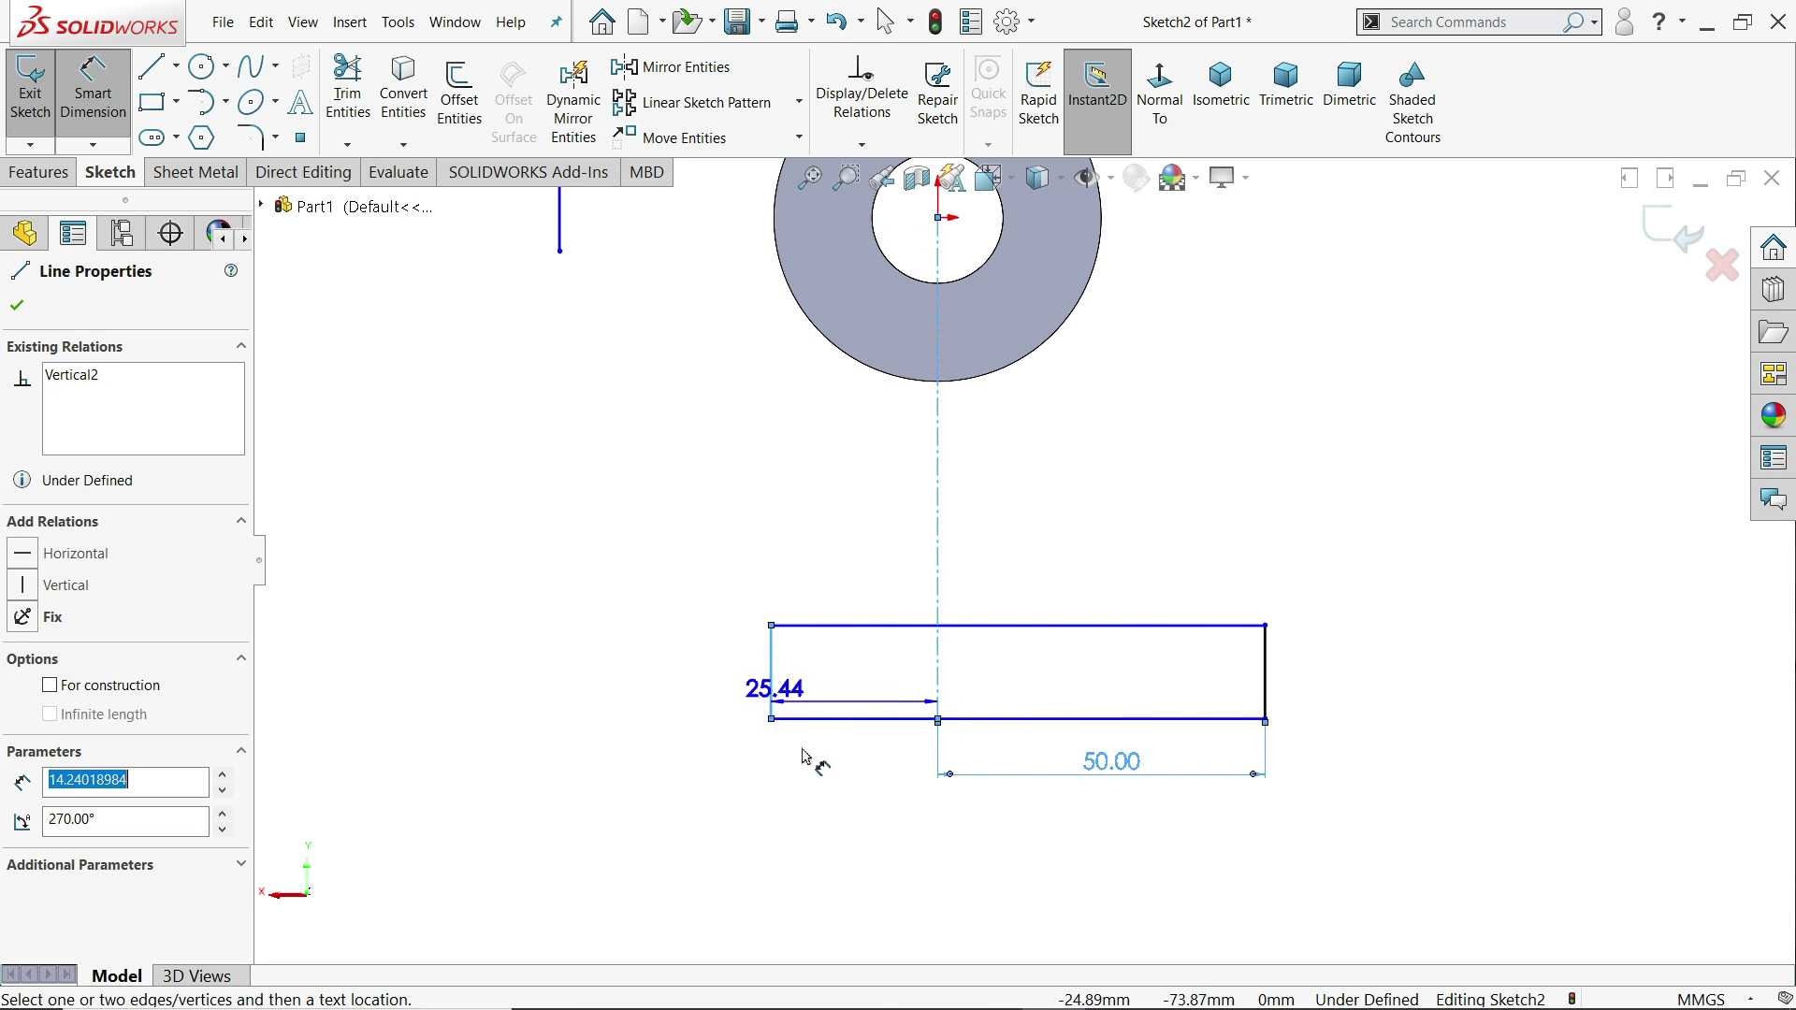
{"action": "left_click", "coordinate": [845, 793]}
{"action": "type", "text": "15"}
{"action": "key", "text": "Return"}
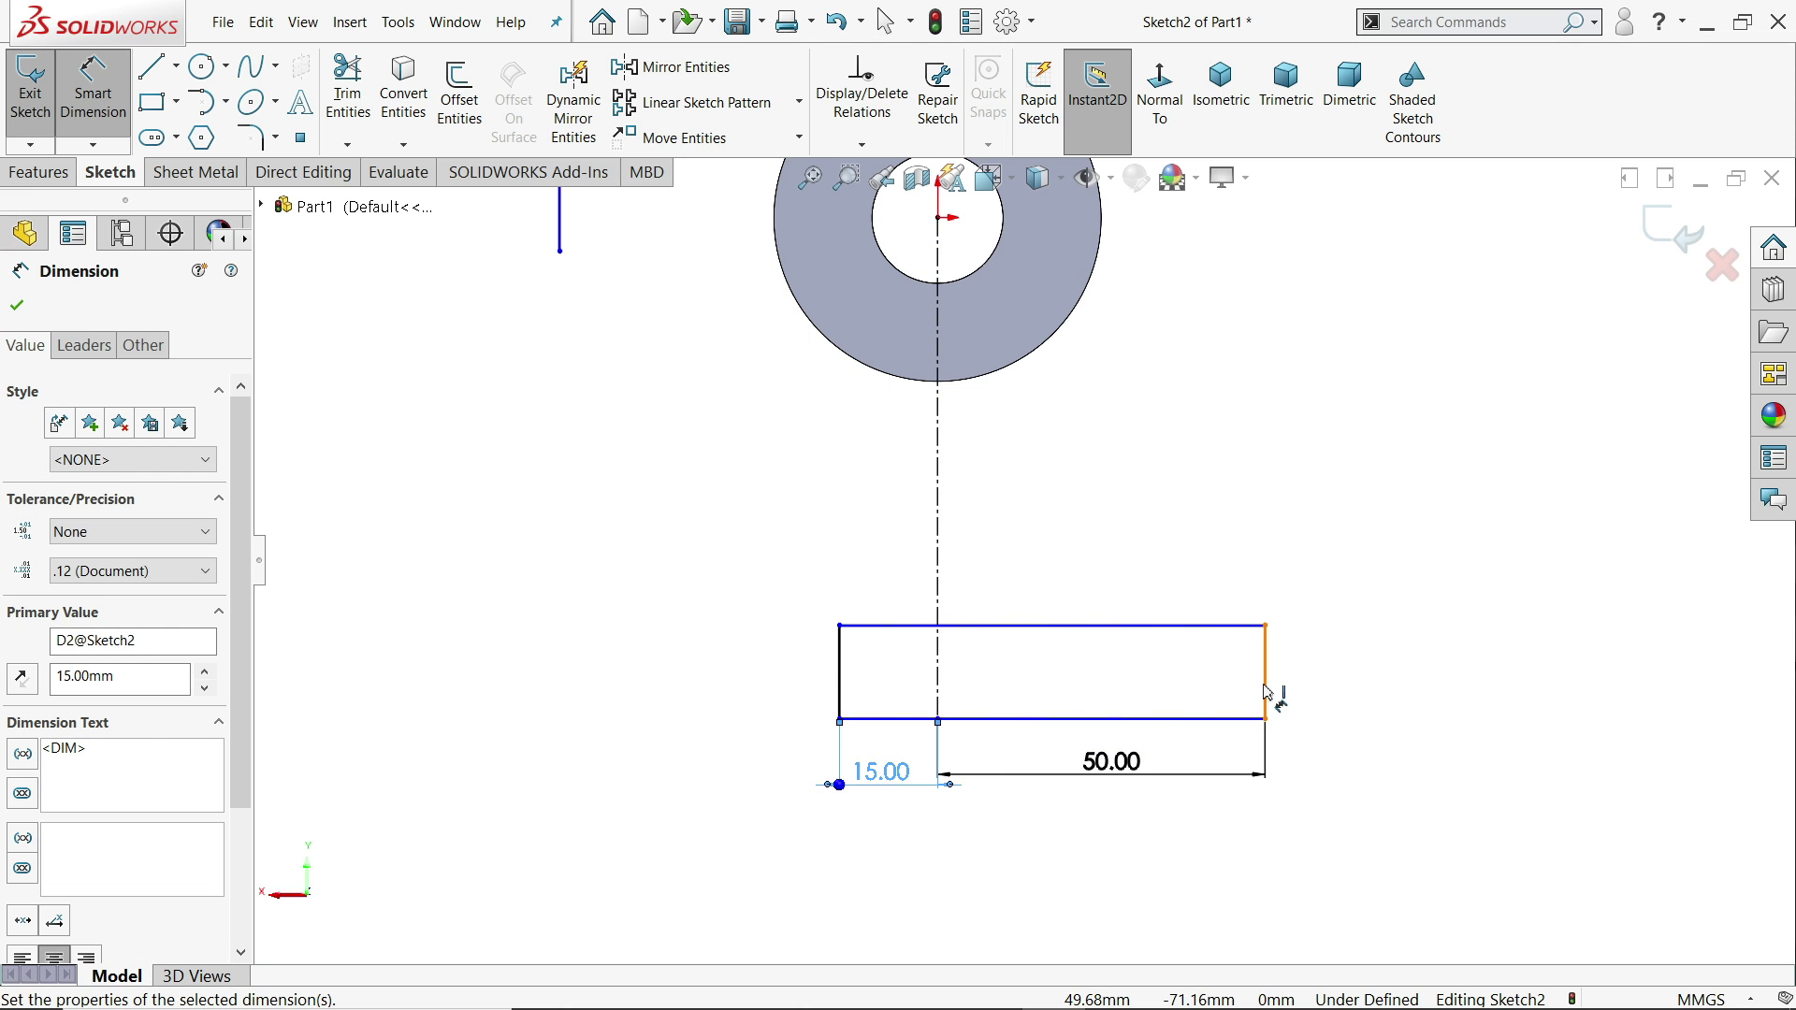
- Dimension the rectangle's height to 12 mm
{"action": "left_click", "coordinate": [1266, 692]}
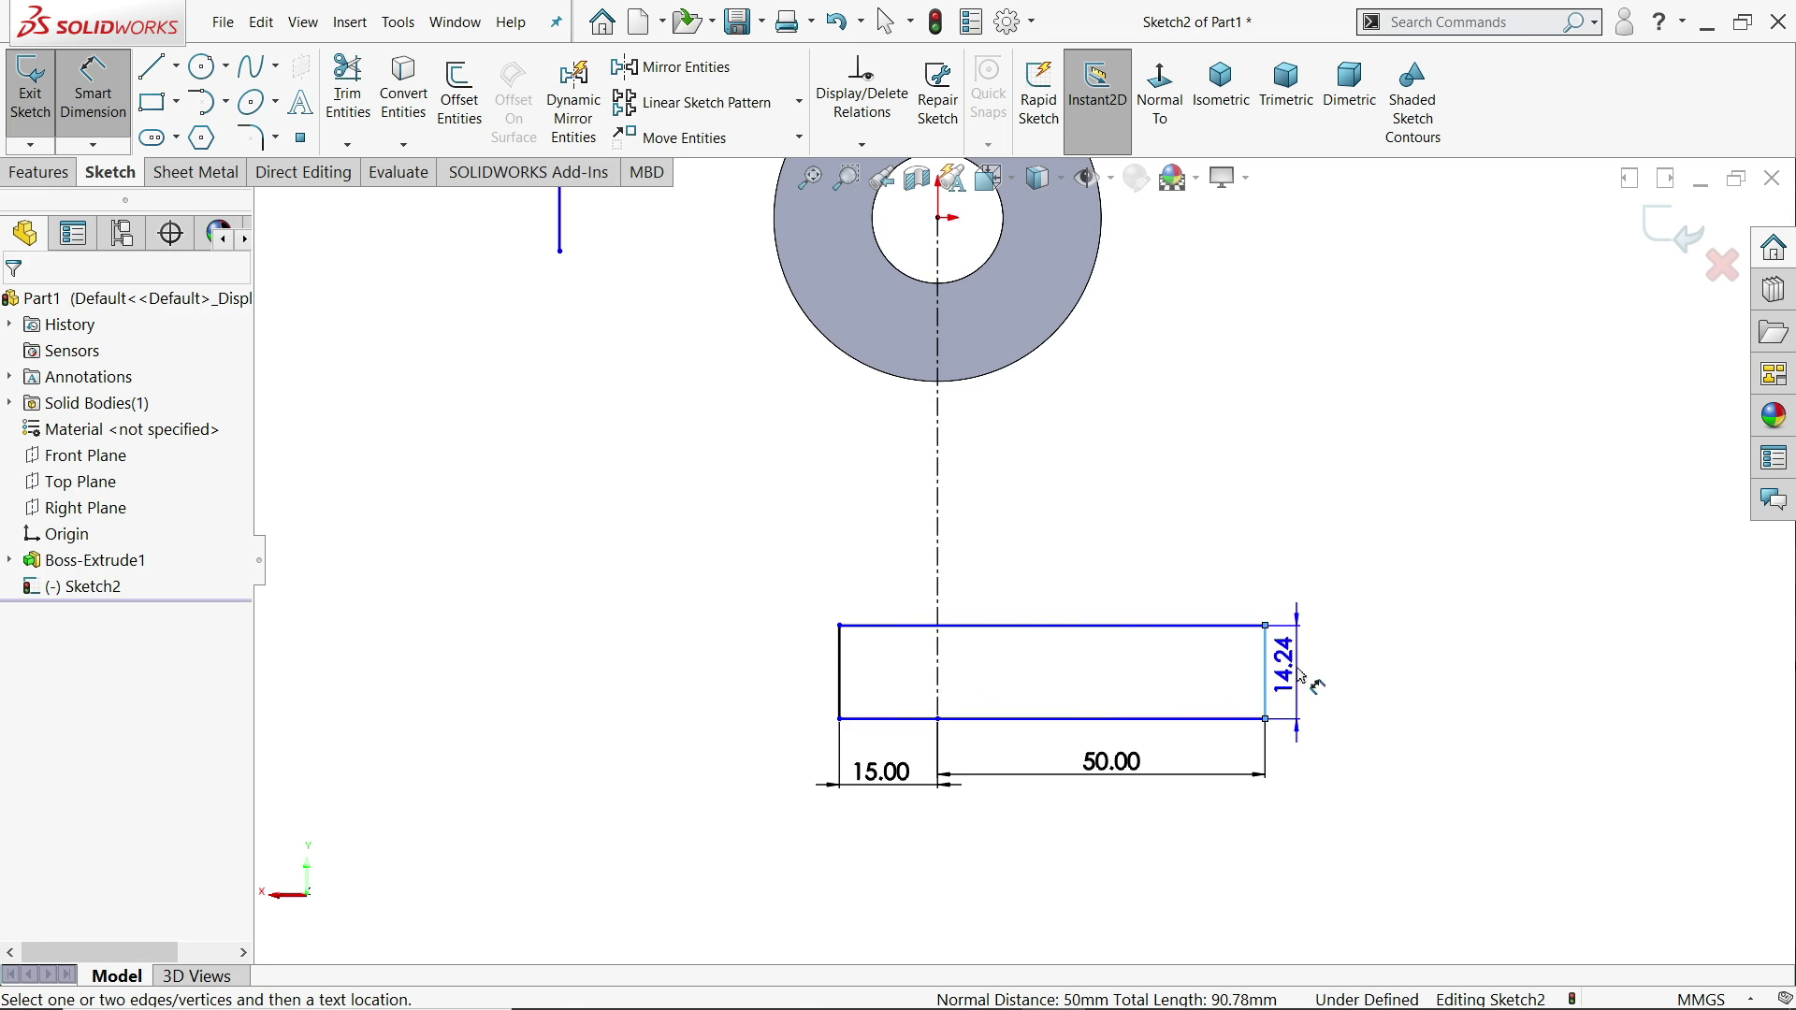
{"action": "left_click", "coordinate": [1323, 683]}
{"action": "type", "text": "12"}
{"action": "key", "text": "Return"}
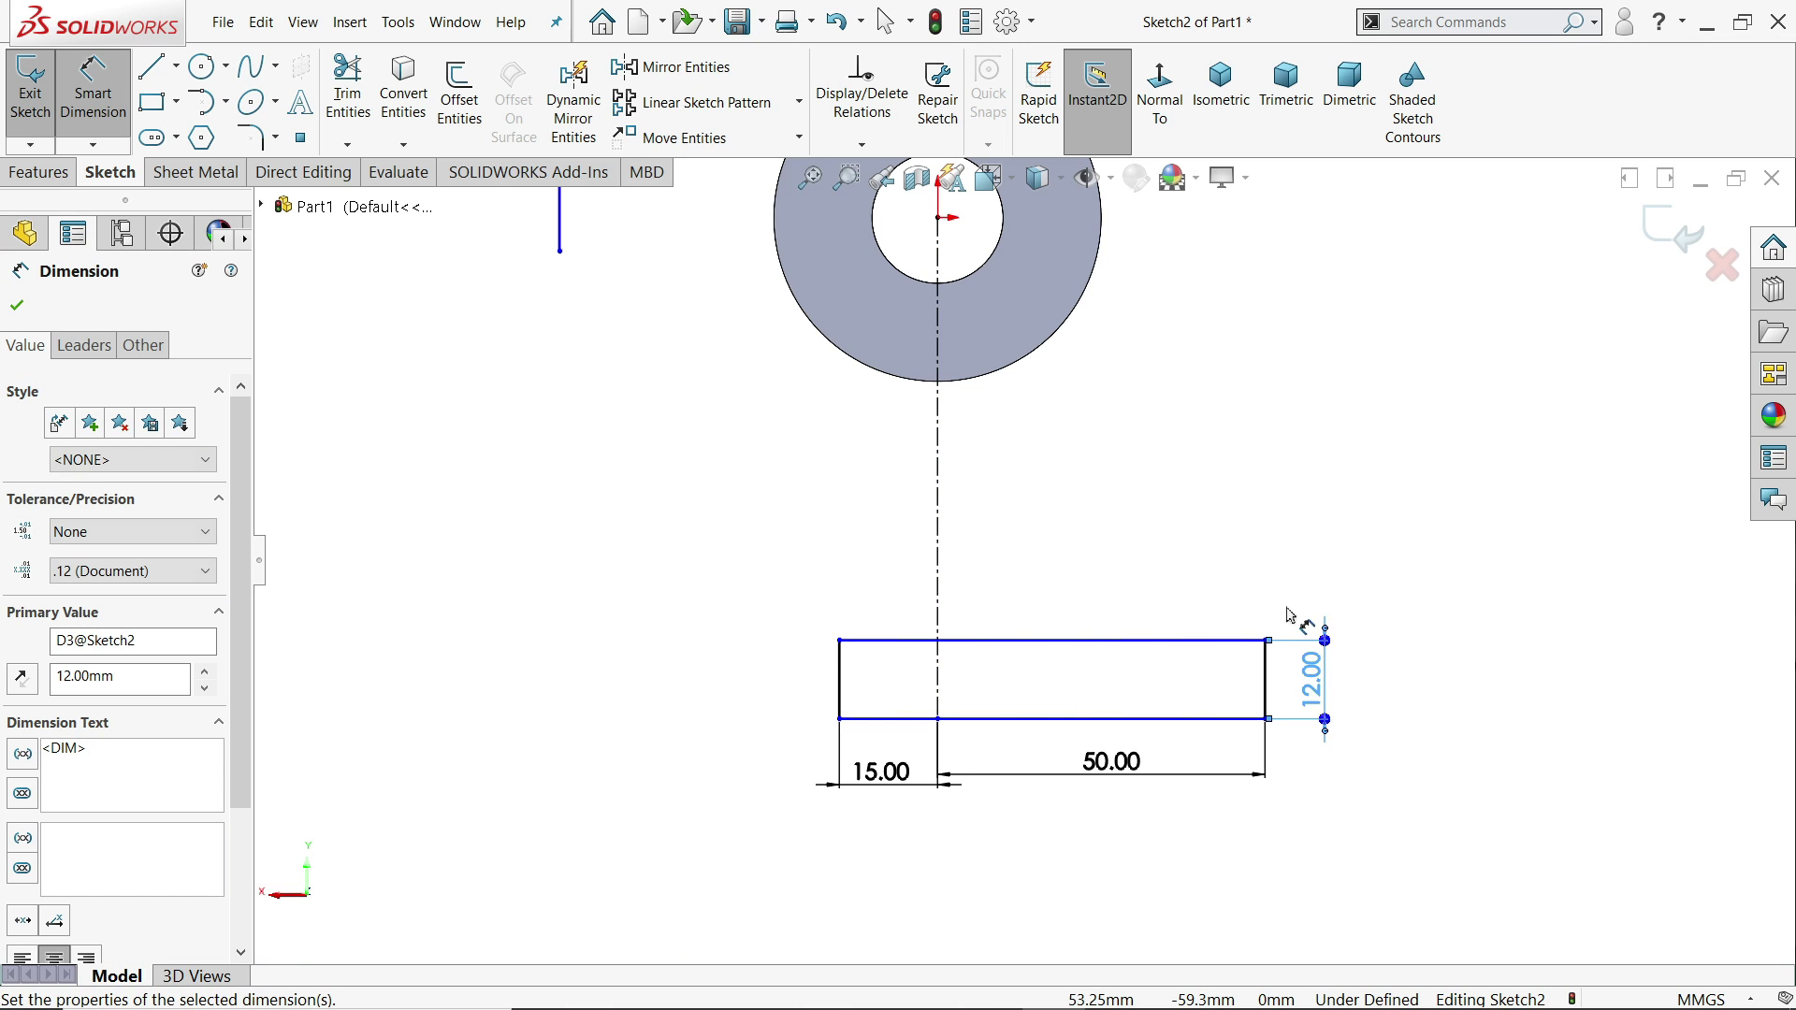
- Dimension the rectangle's bottom edge 82 mm below the origin
{"action": "scroll", "coordinate": [1179, 496], "scroll_direction": "down", "scroll_amount": 2}
{"action": "left_click", "coordinate": [963, 323]}
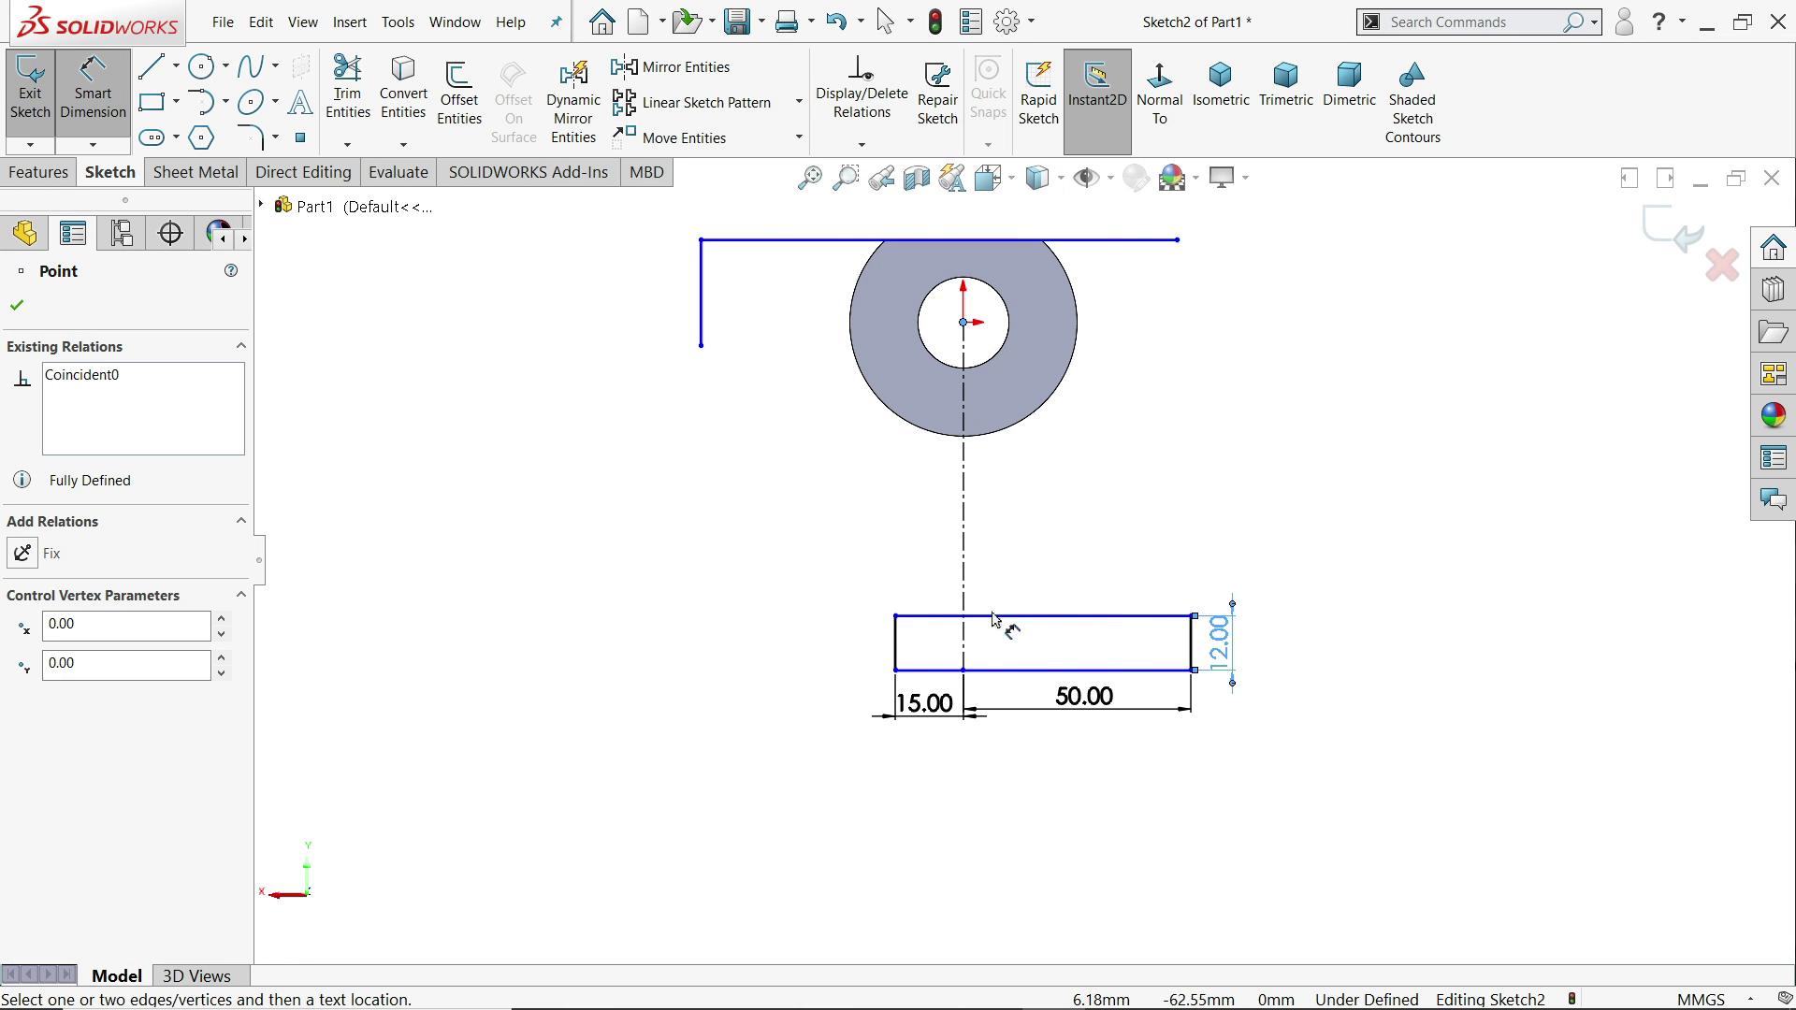
{"action": "left_click", "coordinate": [994, 670]}
{"action": "left_click", "coordinate": [1396, 489]}
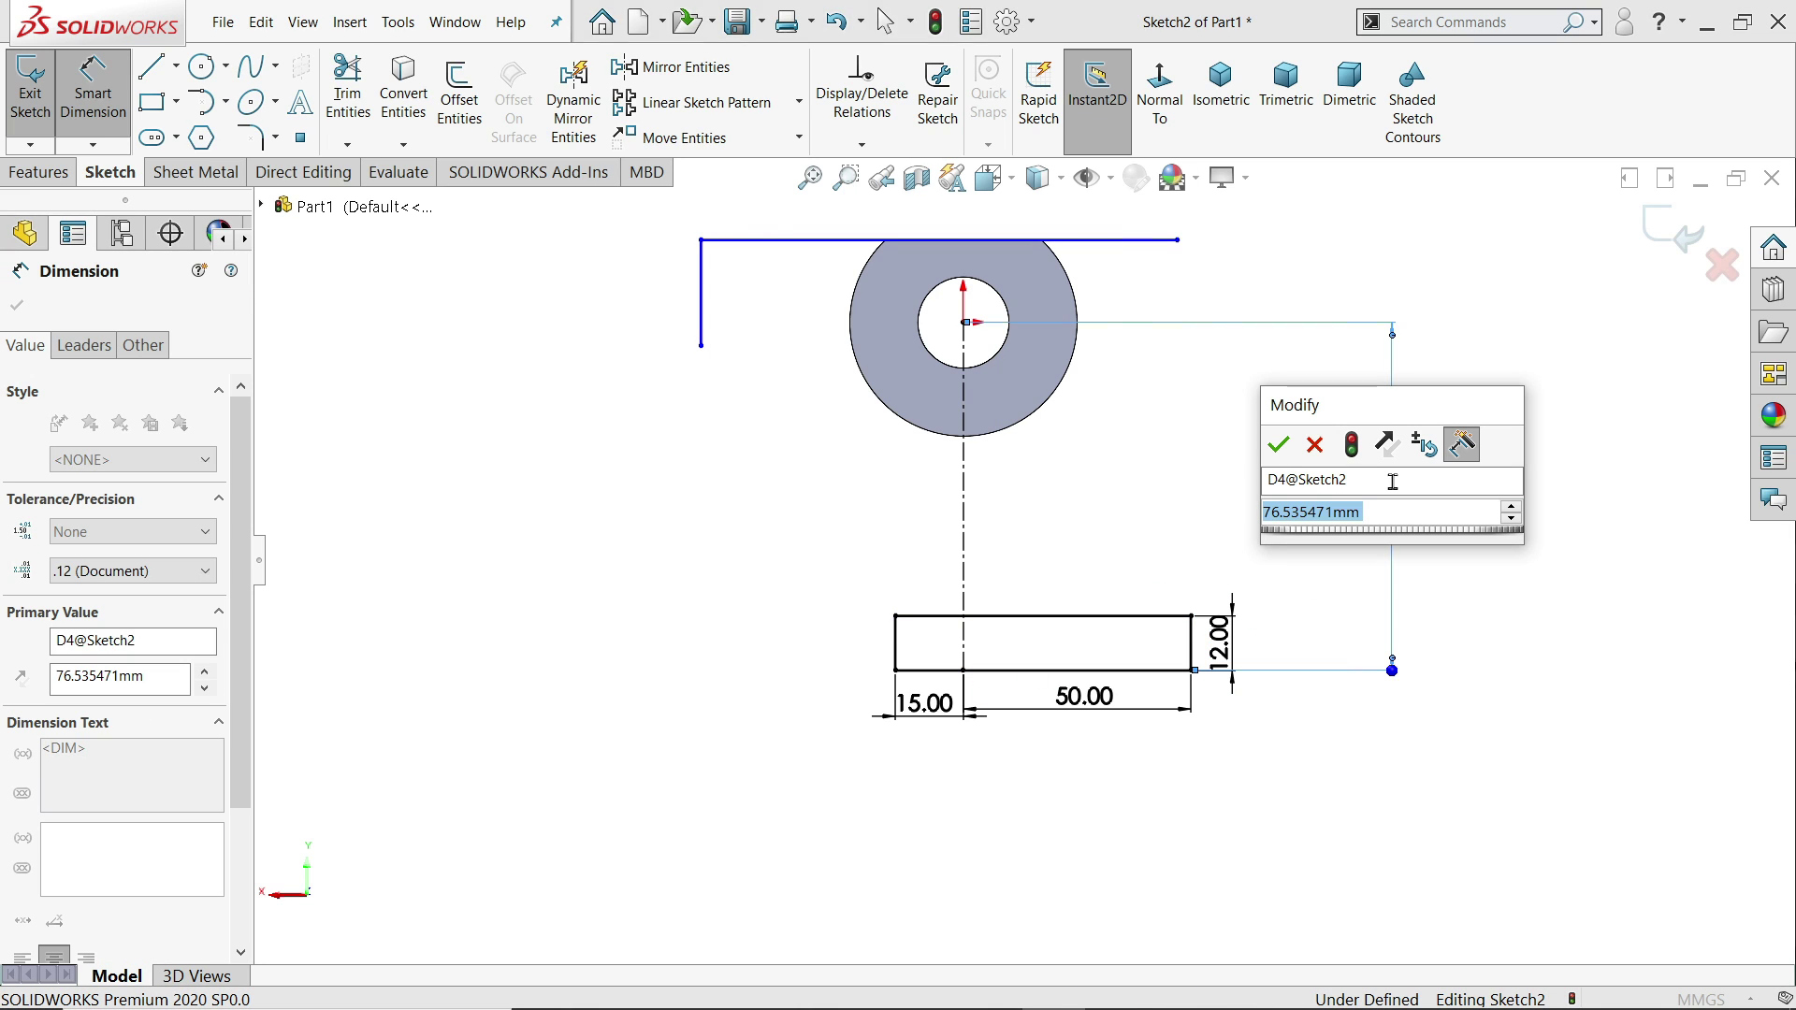
{"action": "type", "text": "82"}
{"action": "key", "text": "Return"}
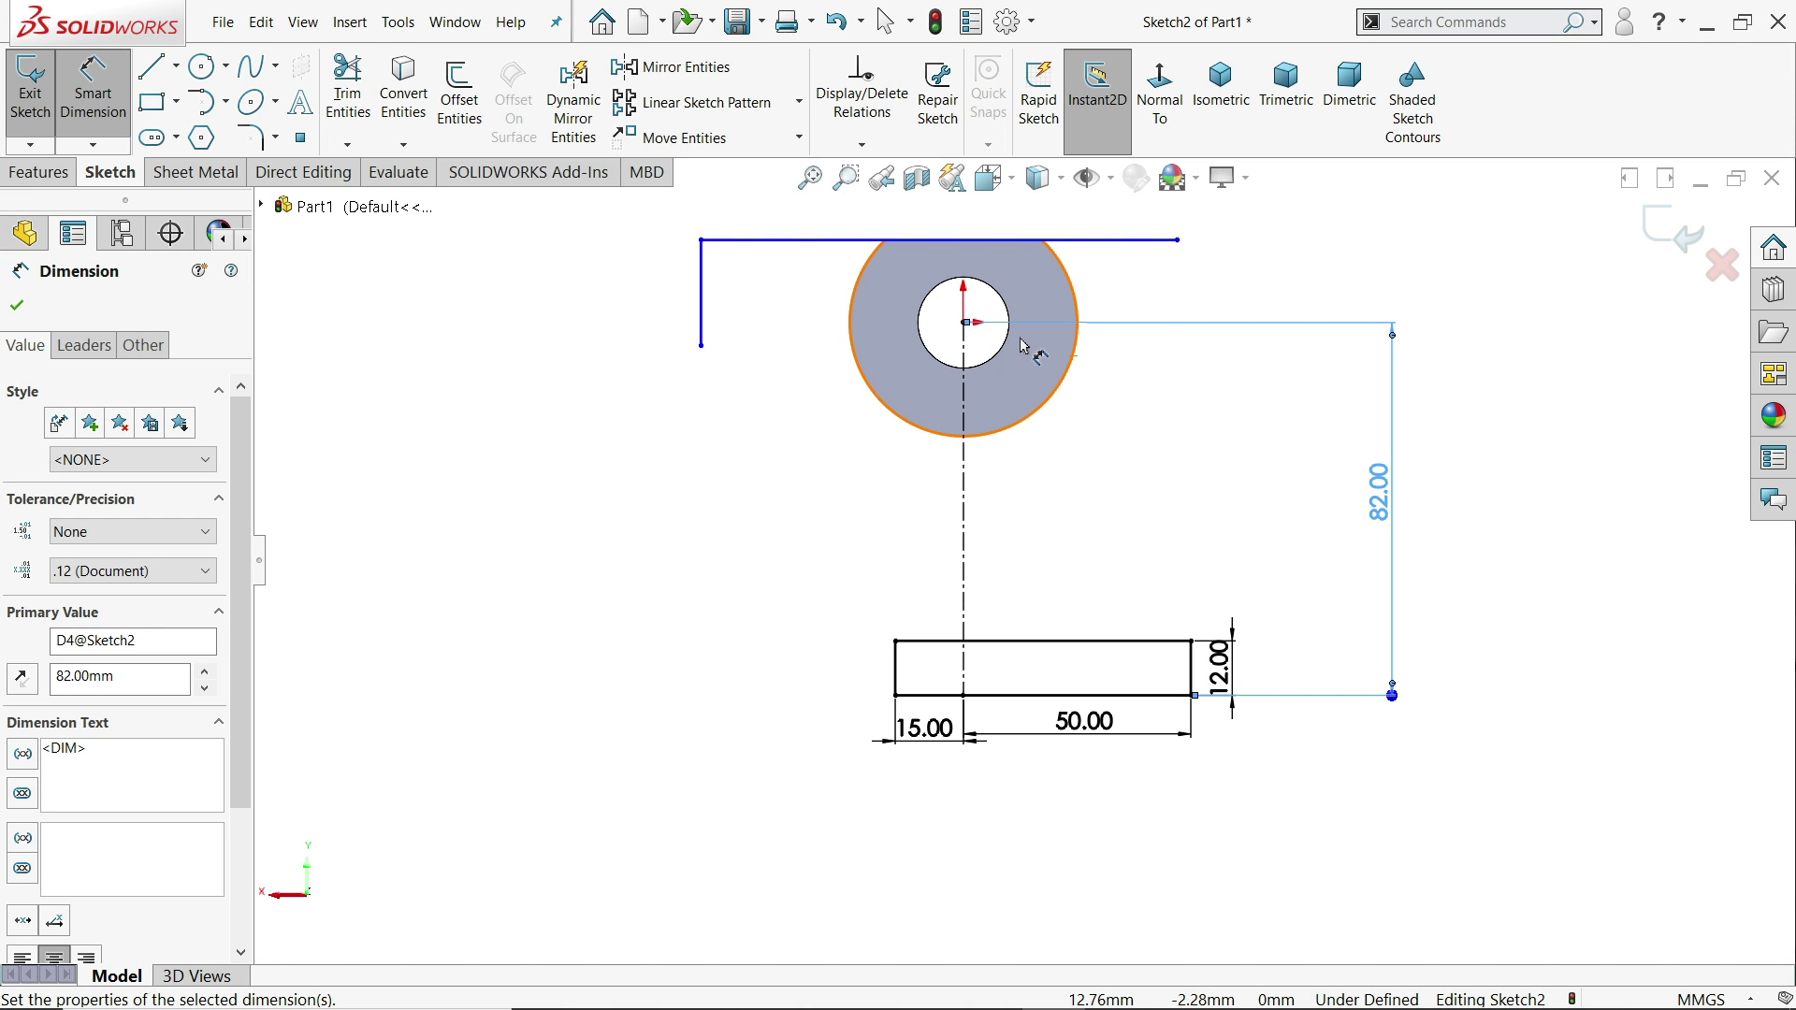
- Dimension the short vertical line at the top line's left end to a length of 27 mm
{"action": "scroll", "coordinate": [1025, 356], "scroll_direction": "down", "scroll_amount": 1}
{"action": "scroll", "coordinate": [935, 383], "scroll_direction": "up", "scroll_amount": 2}
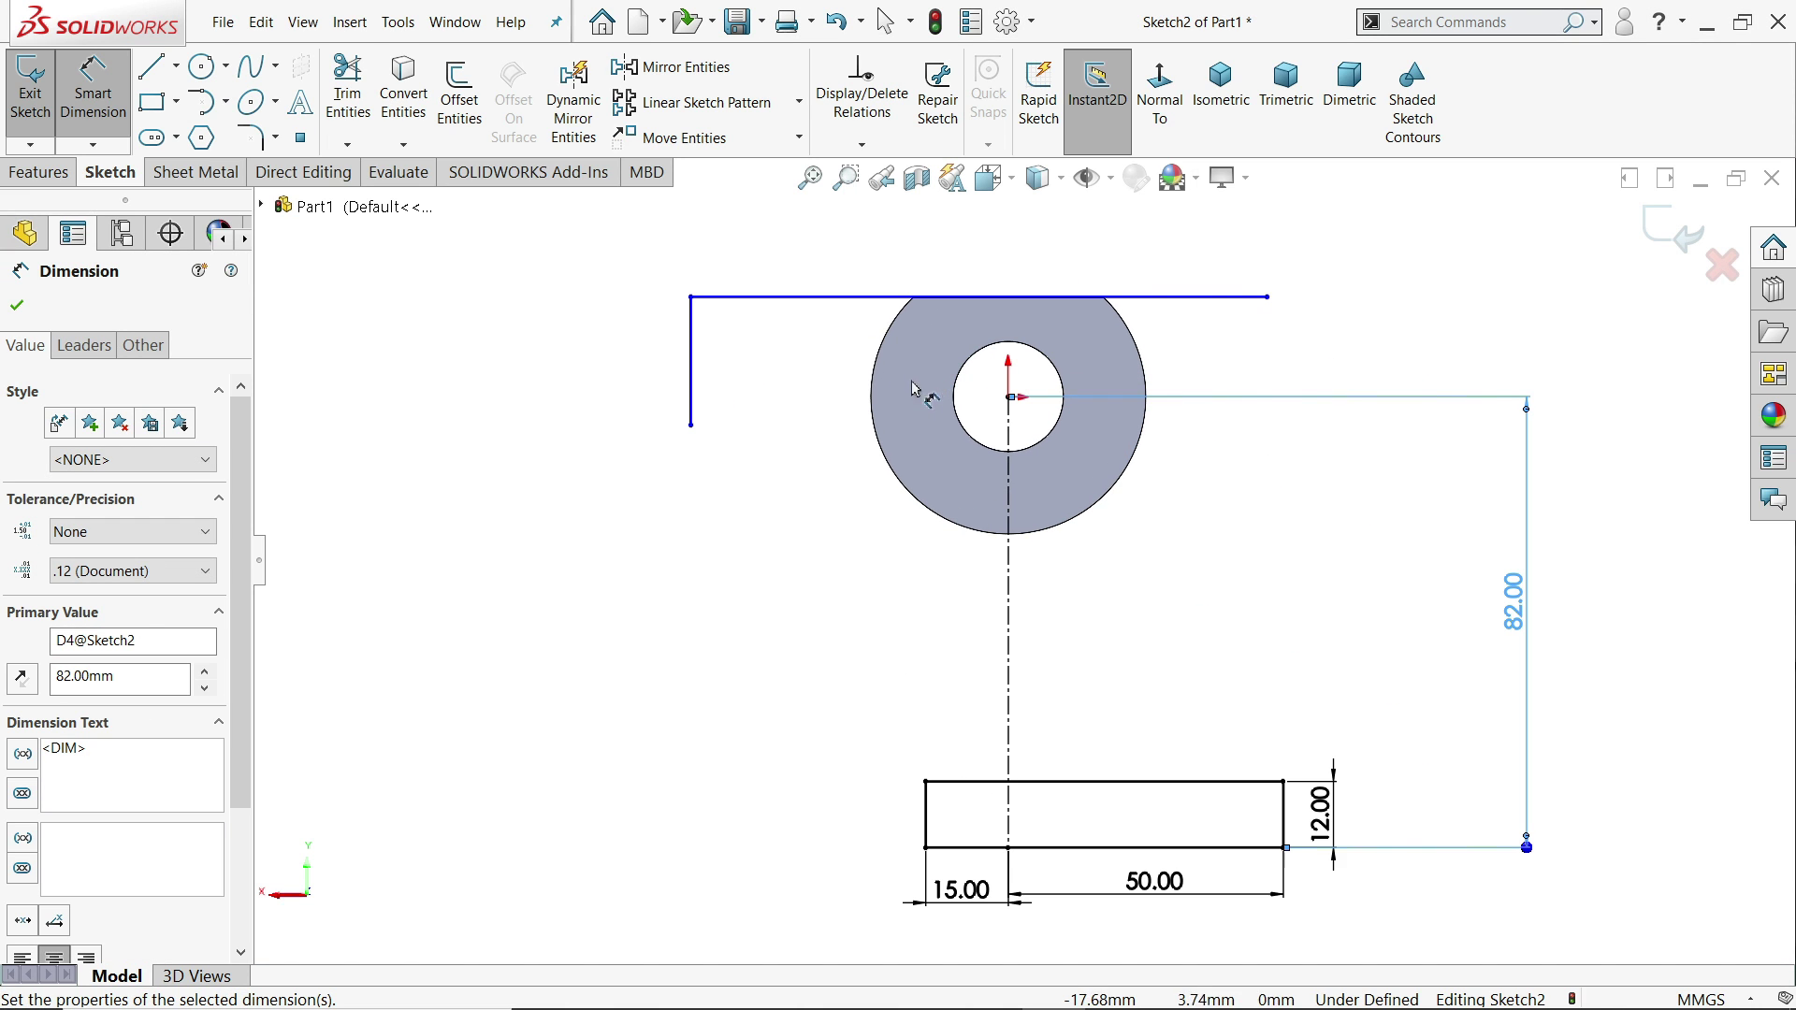
{"action": "left_click", "coordinate": [690, 365]}
{"action": "left_click", "coordinate": [610, 360]}
{"action": "type", "text": "27"}
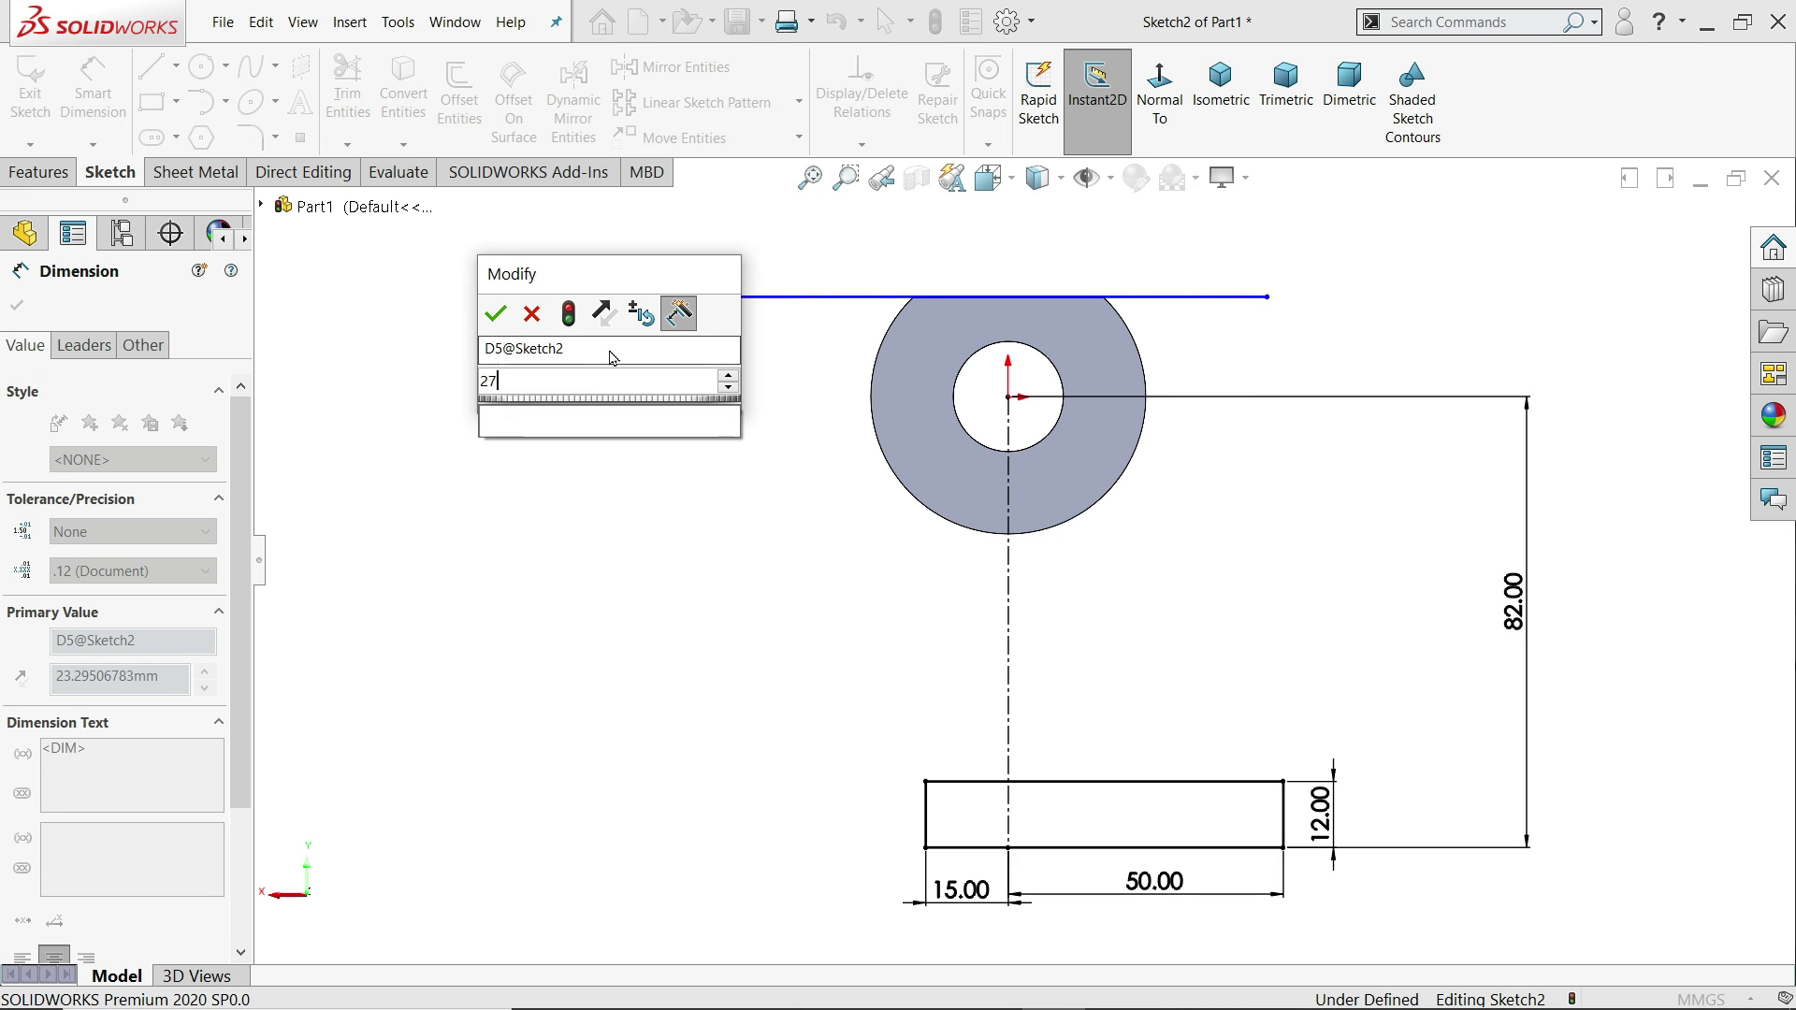
{"action": "key", "text": "Return"}
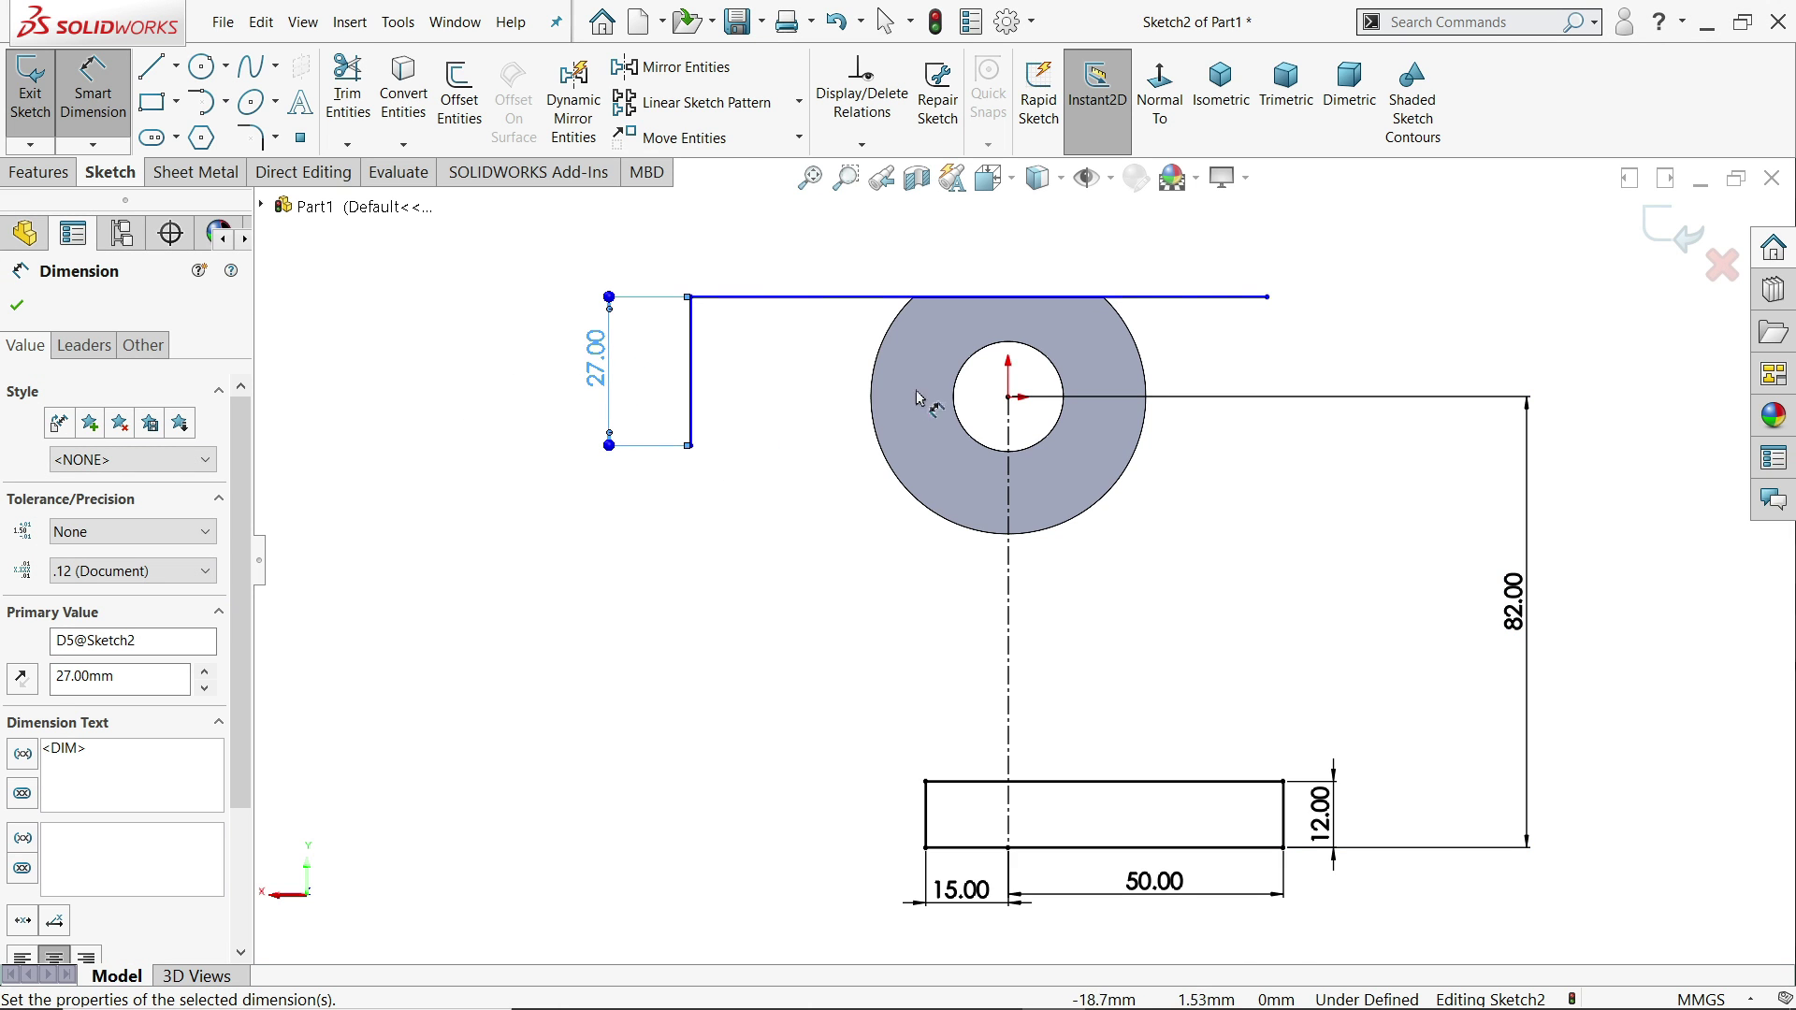
- Dimension the short left vertical line 60 mm from the origin horizontally
{"action": "left_click", "coordinate": [1008, 406]}
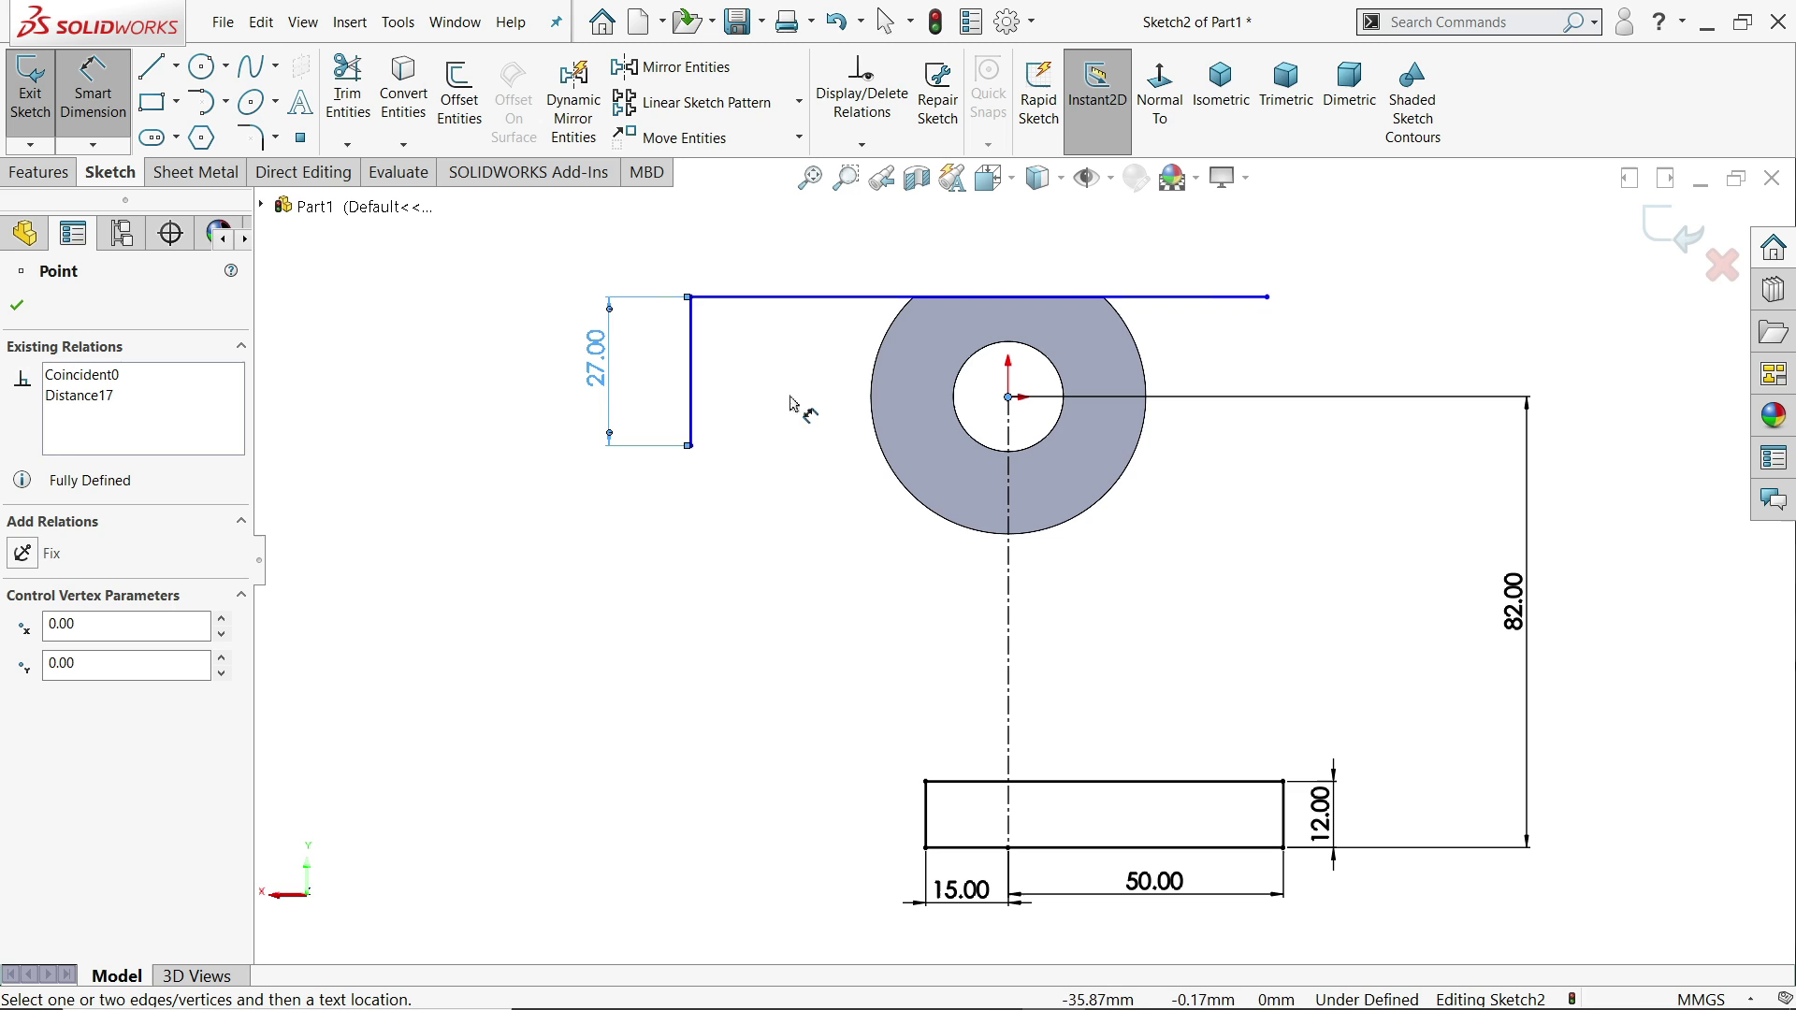
{"action": "left_click", "coordinate": [691, 393]}
{"action": "left_click", "coordinate": [821, 243]}
{"action": "type", "text": "60"}
{"action": "key", "text": "Return"}
- Dimension the top line's right endpoint 50 mm from the vertical centerline
{"action": "left_click", "coordinate": [1009, 417]}
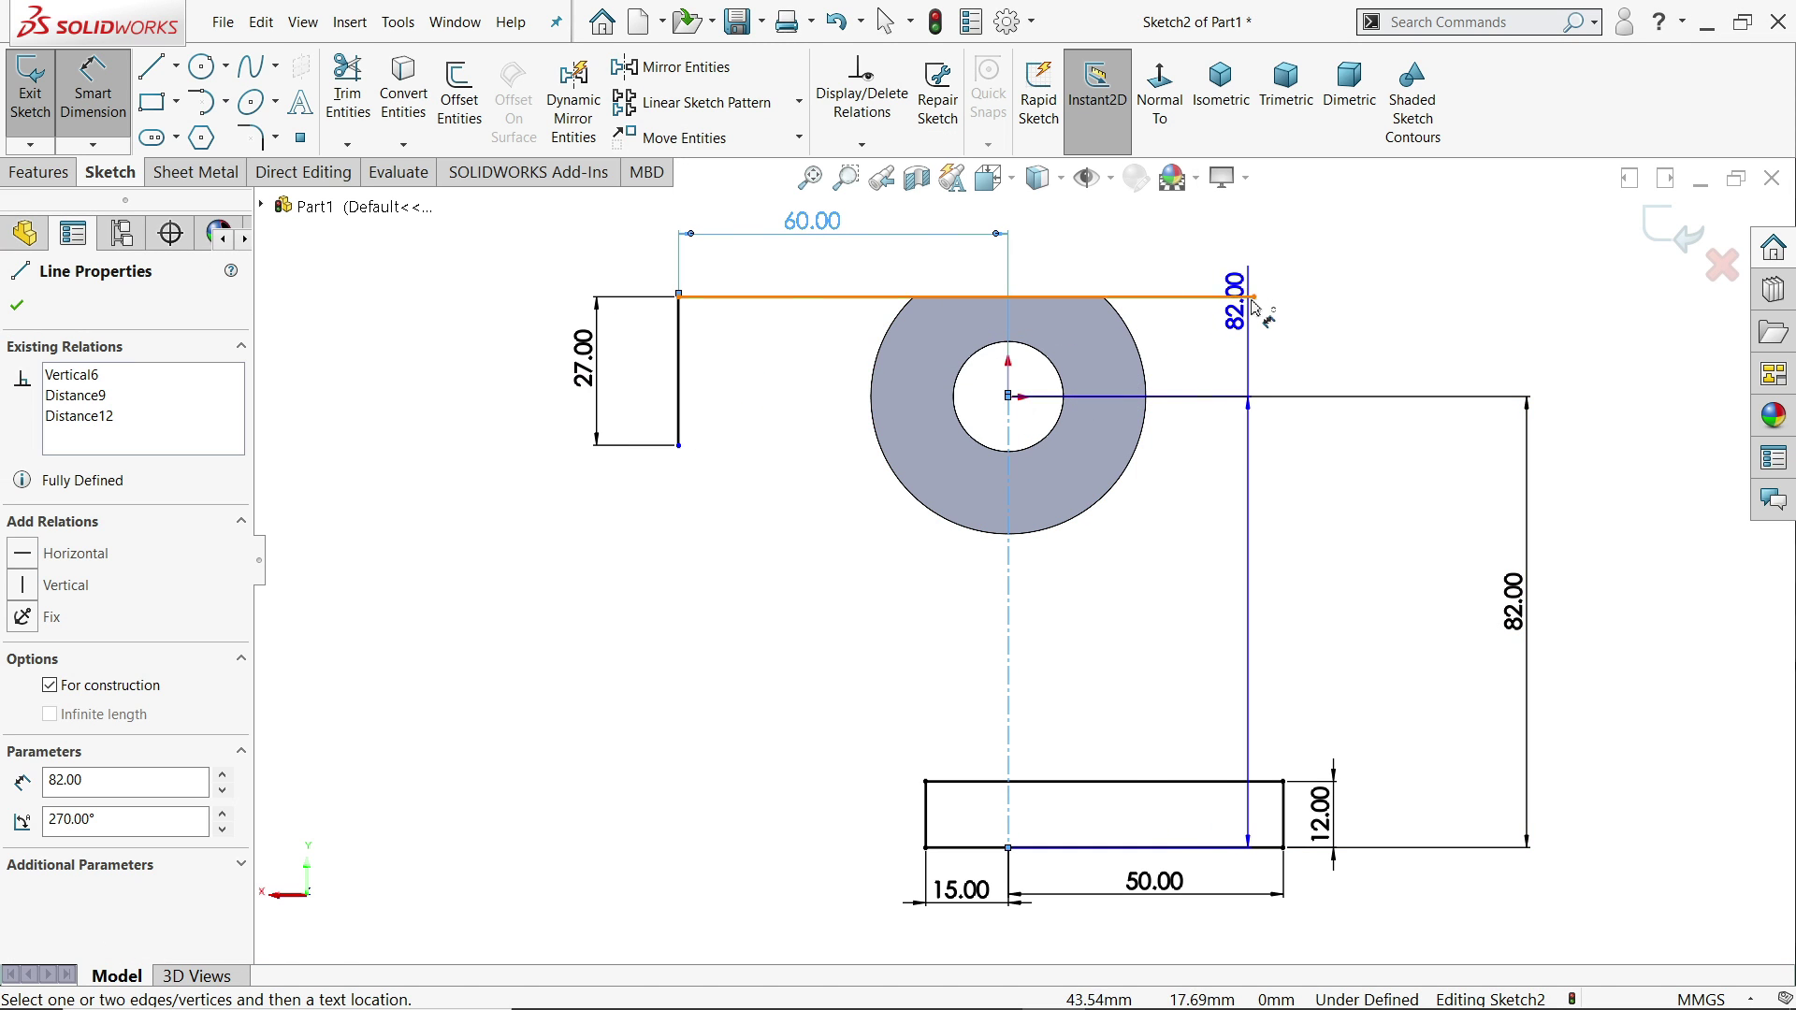
{"action": "left_click", "coordinate": [1254, 296]}
{"action": "left_click", "coordinate": [1143, 224]}
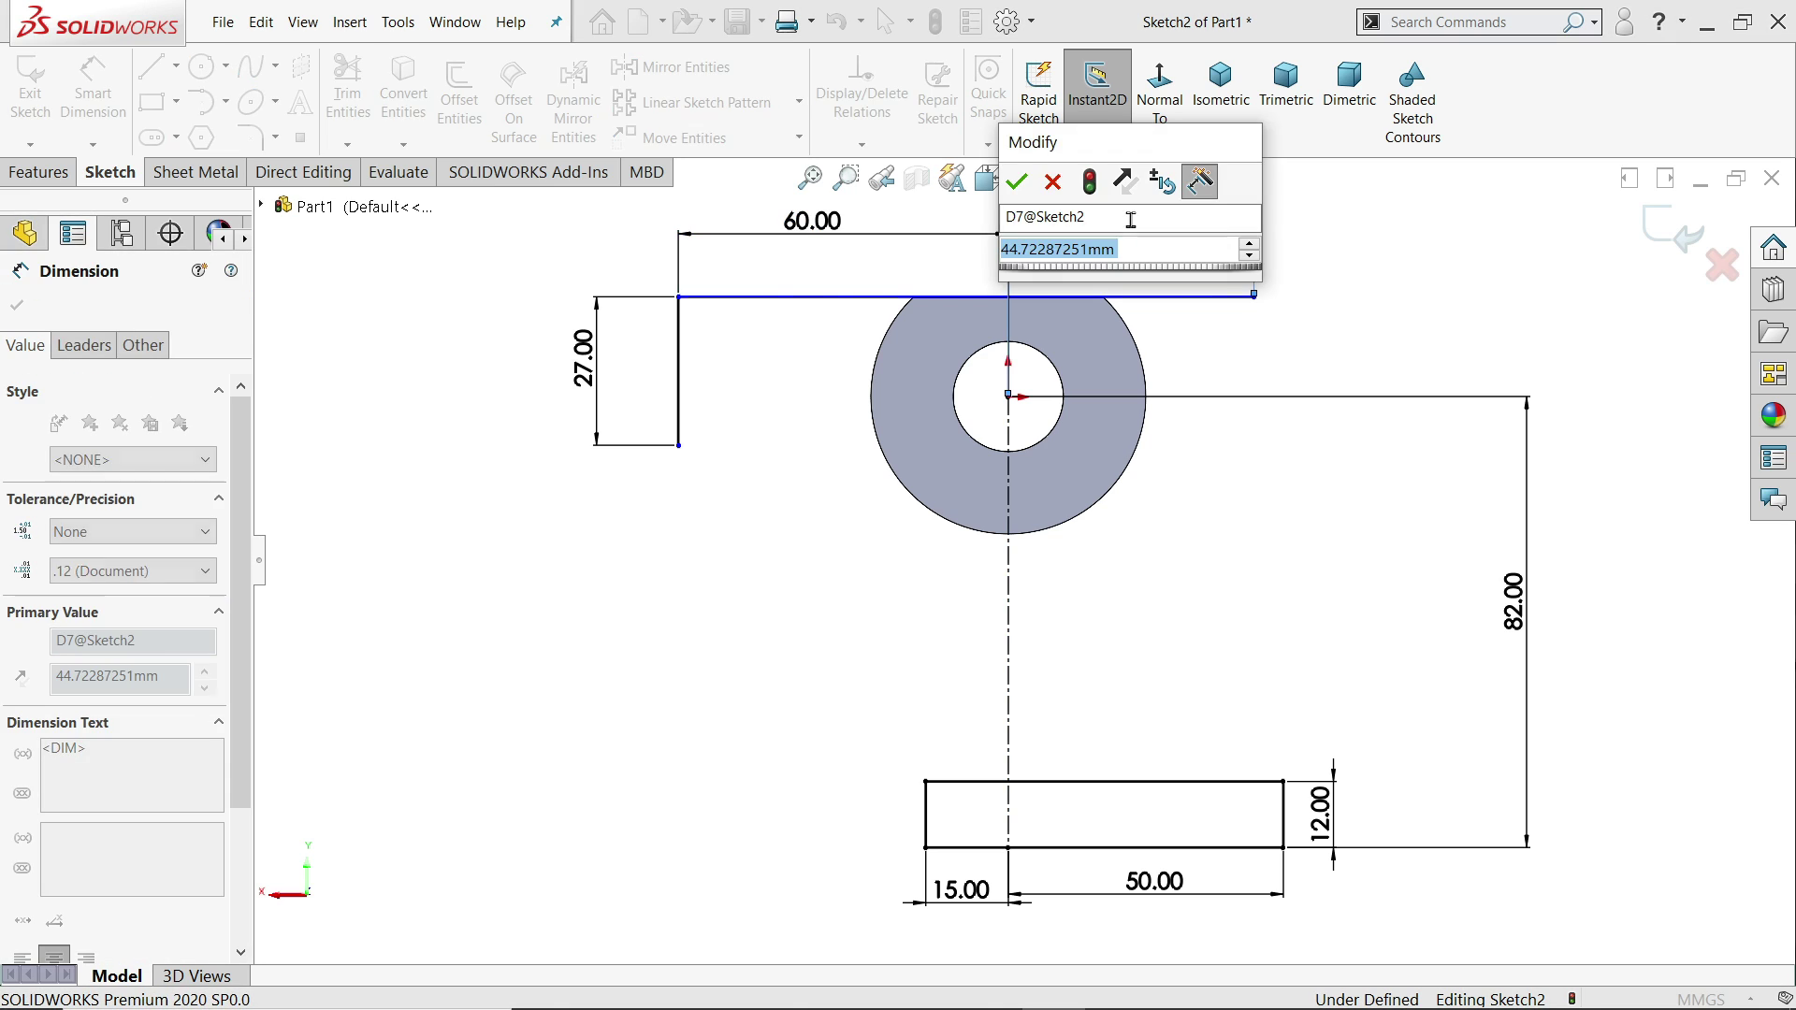
{"action": "type", "text": "50"}
{"action": "key", "text": "Return"}
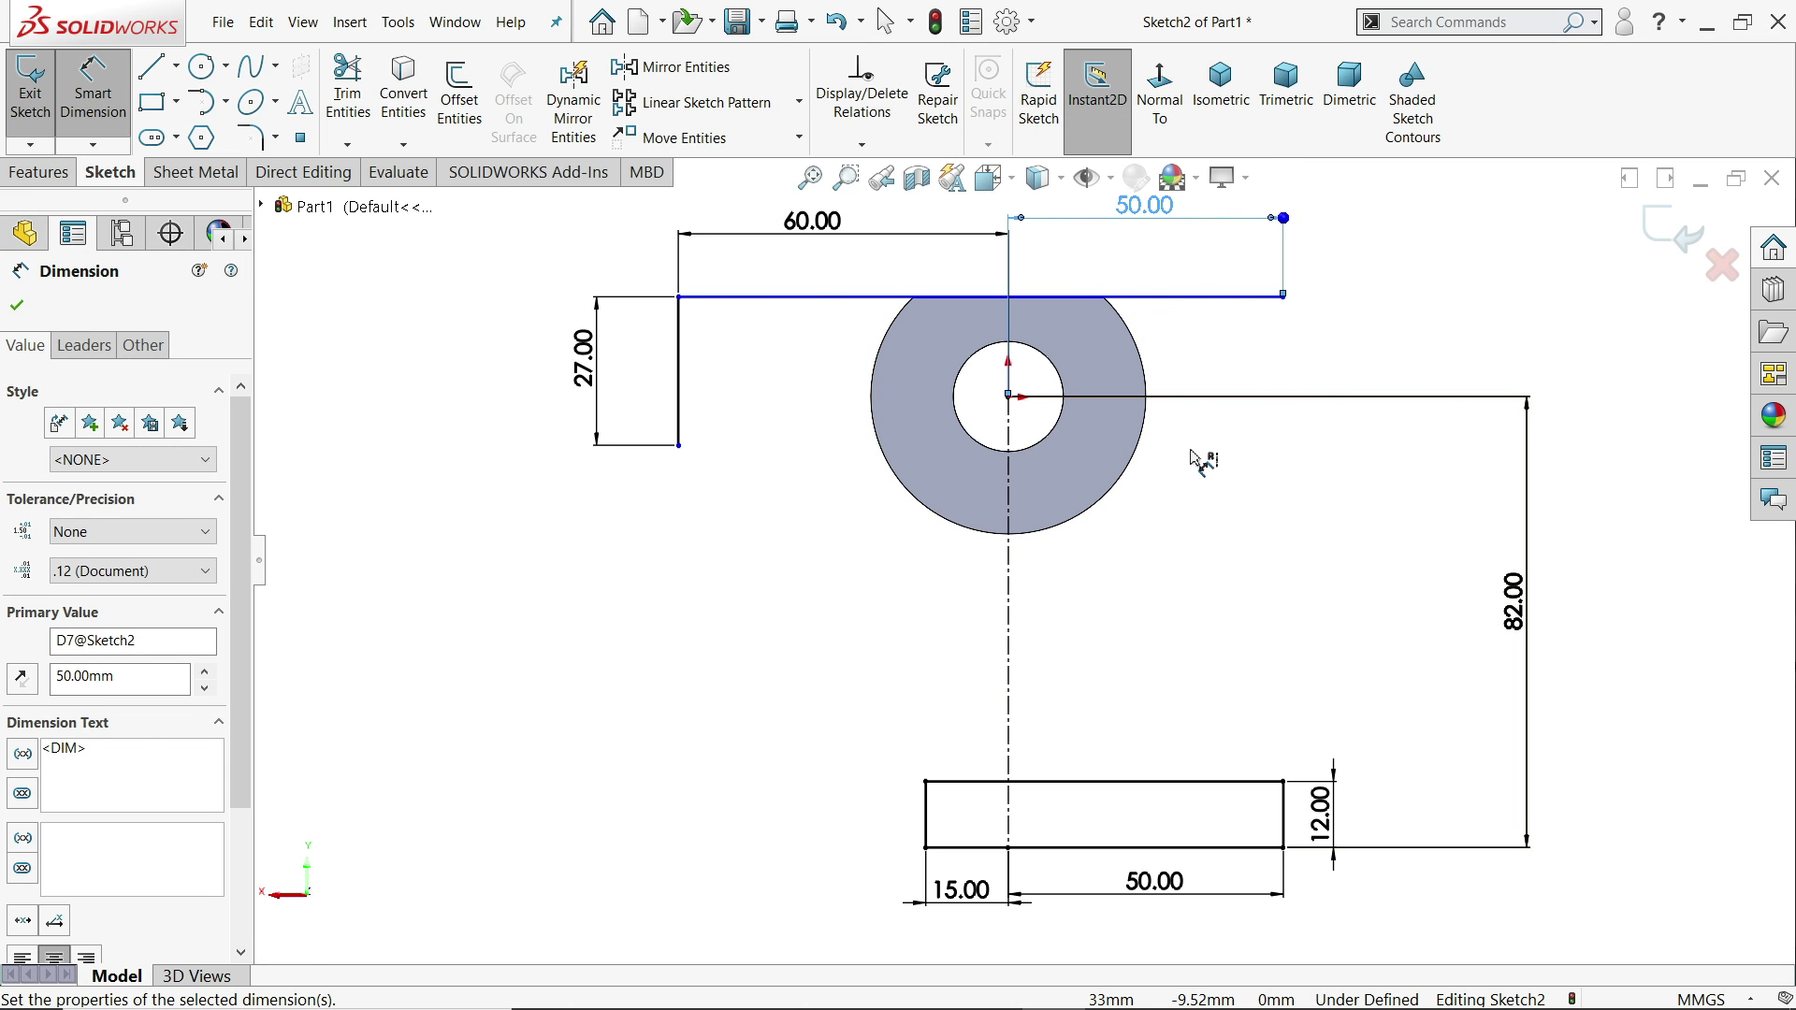
- Draw a vertical line about 88 mm long from the top line's right endpoint down to the rectangle's upper-right corner
{"action": "left_click", "coordinate": [150, 66]}
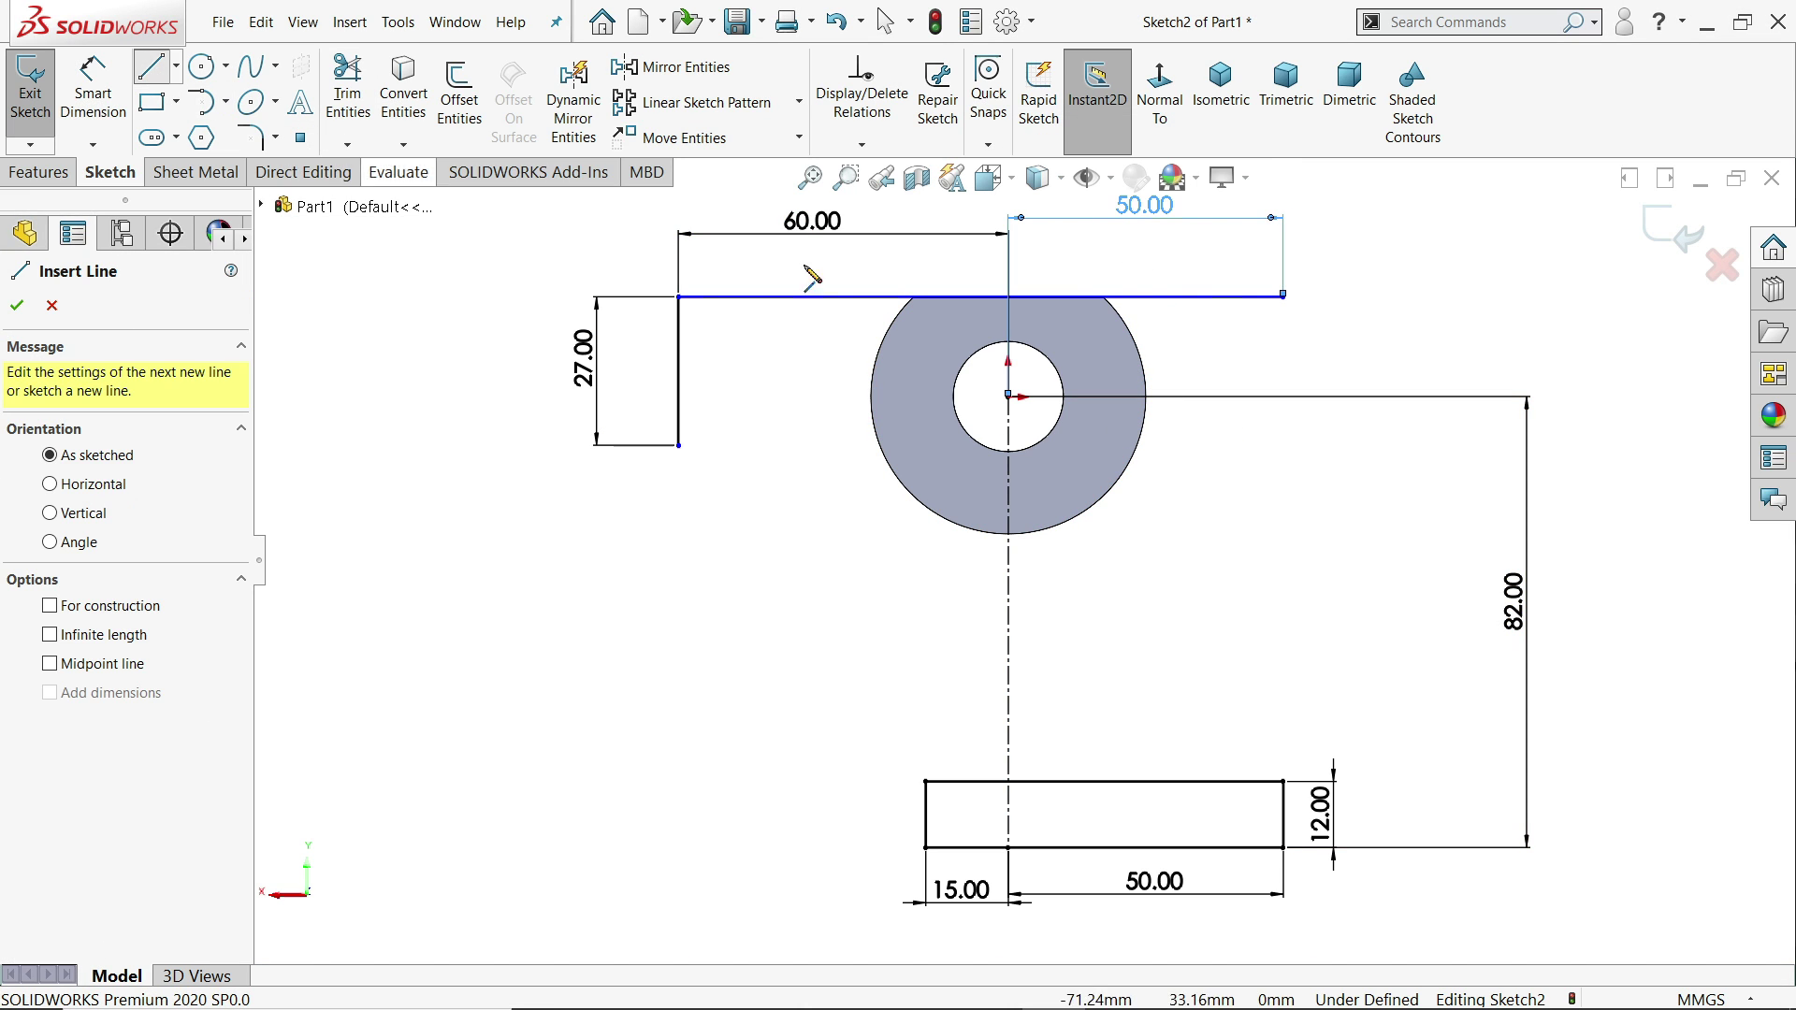
{"action": "left_click", "coordinate": [1284, 296]}
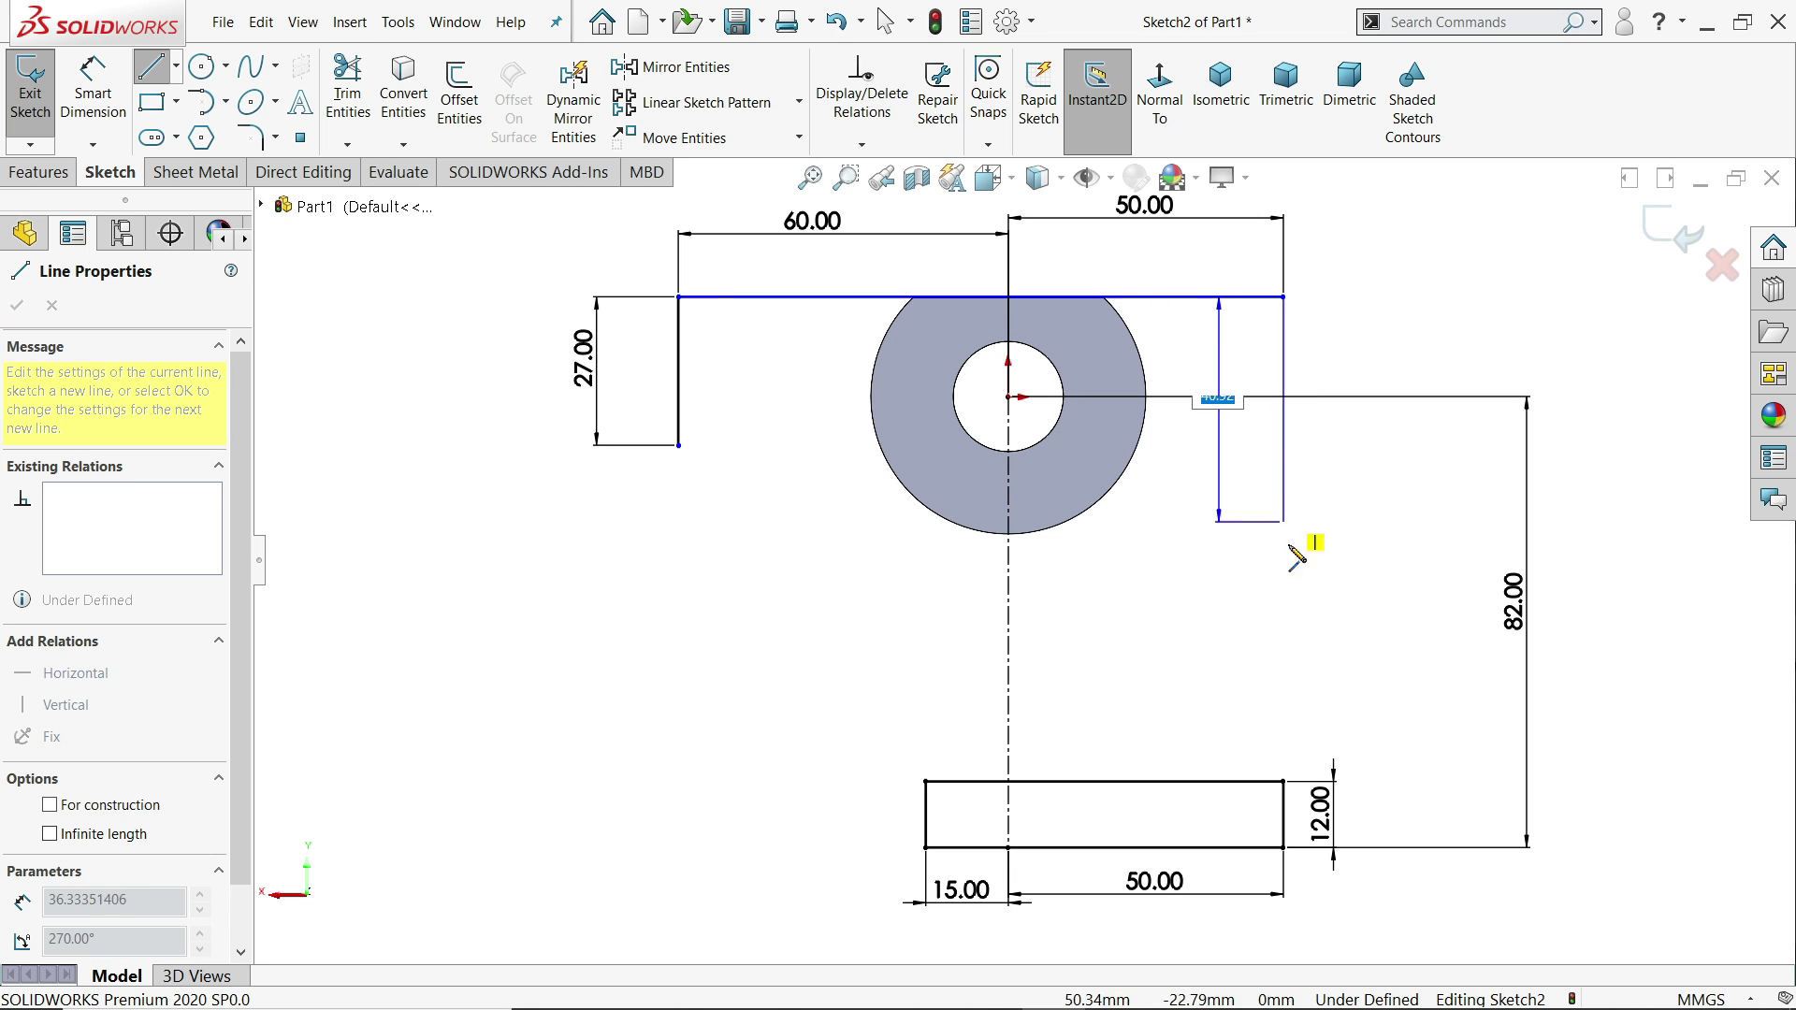
{"action": "left_click", "coordinate": [1283, 782]}
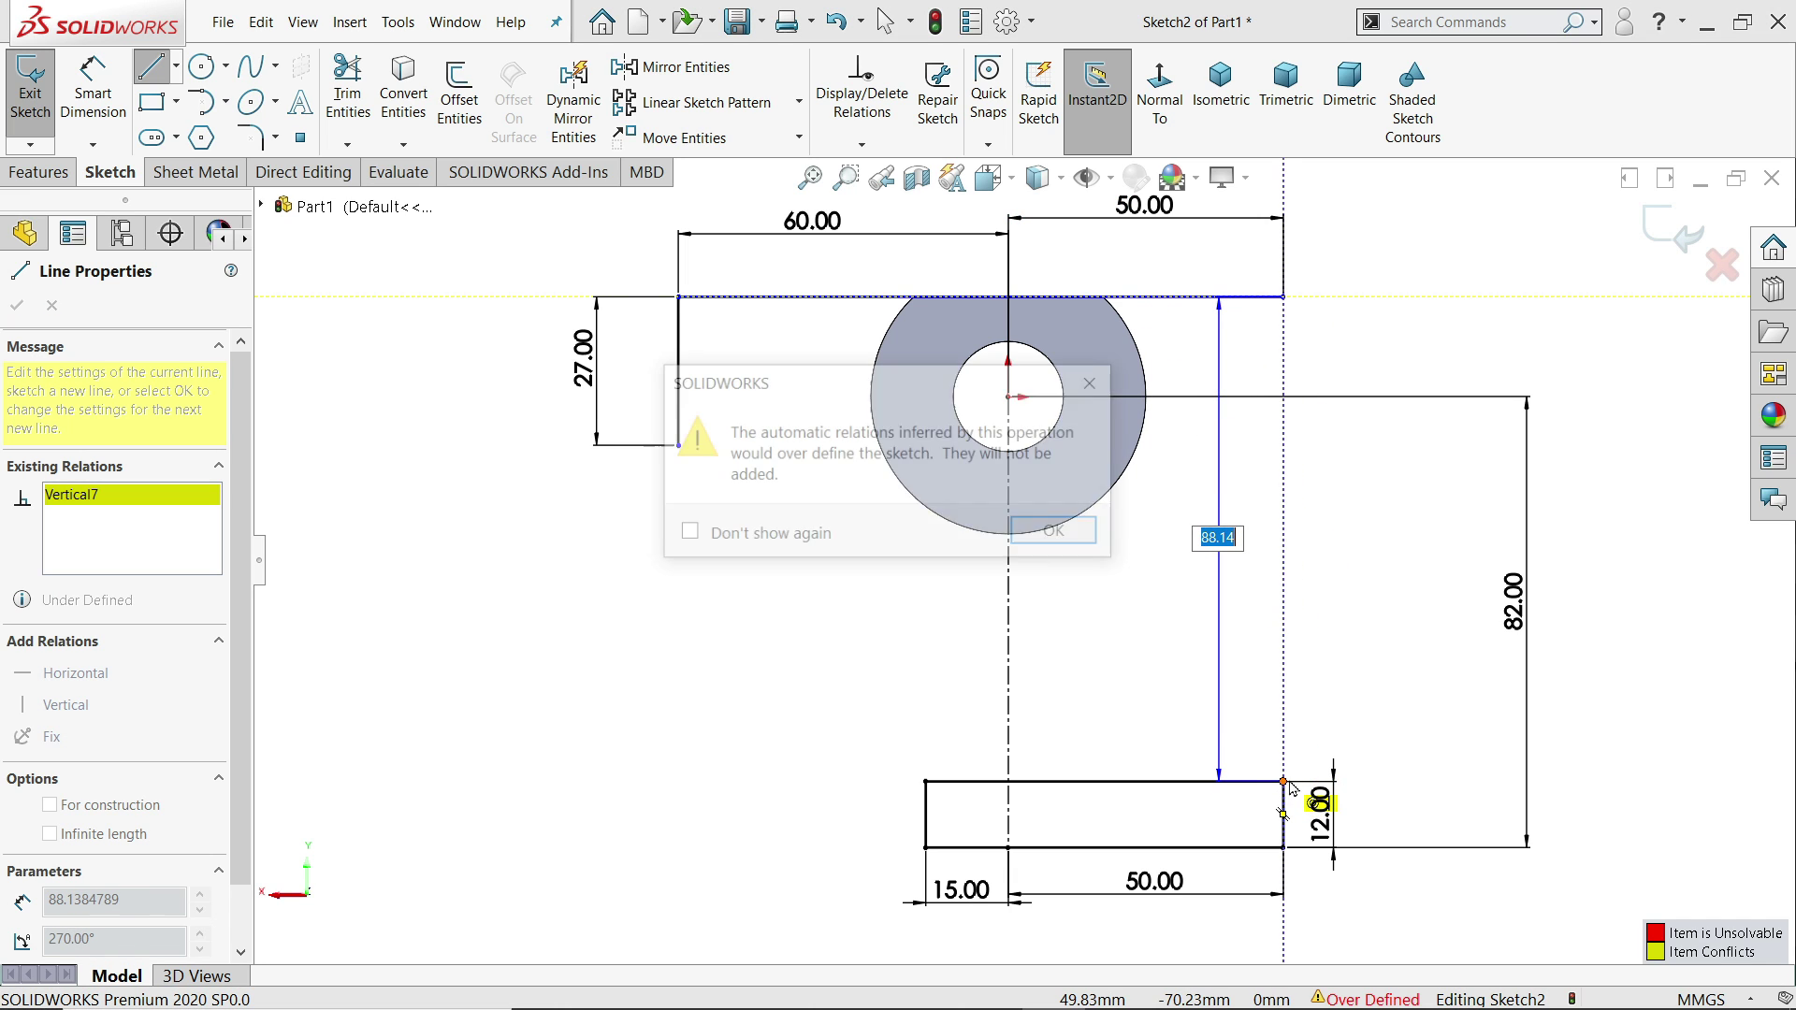
{"action": "left_click", "coordinate": [1054, 529]}
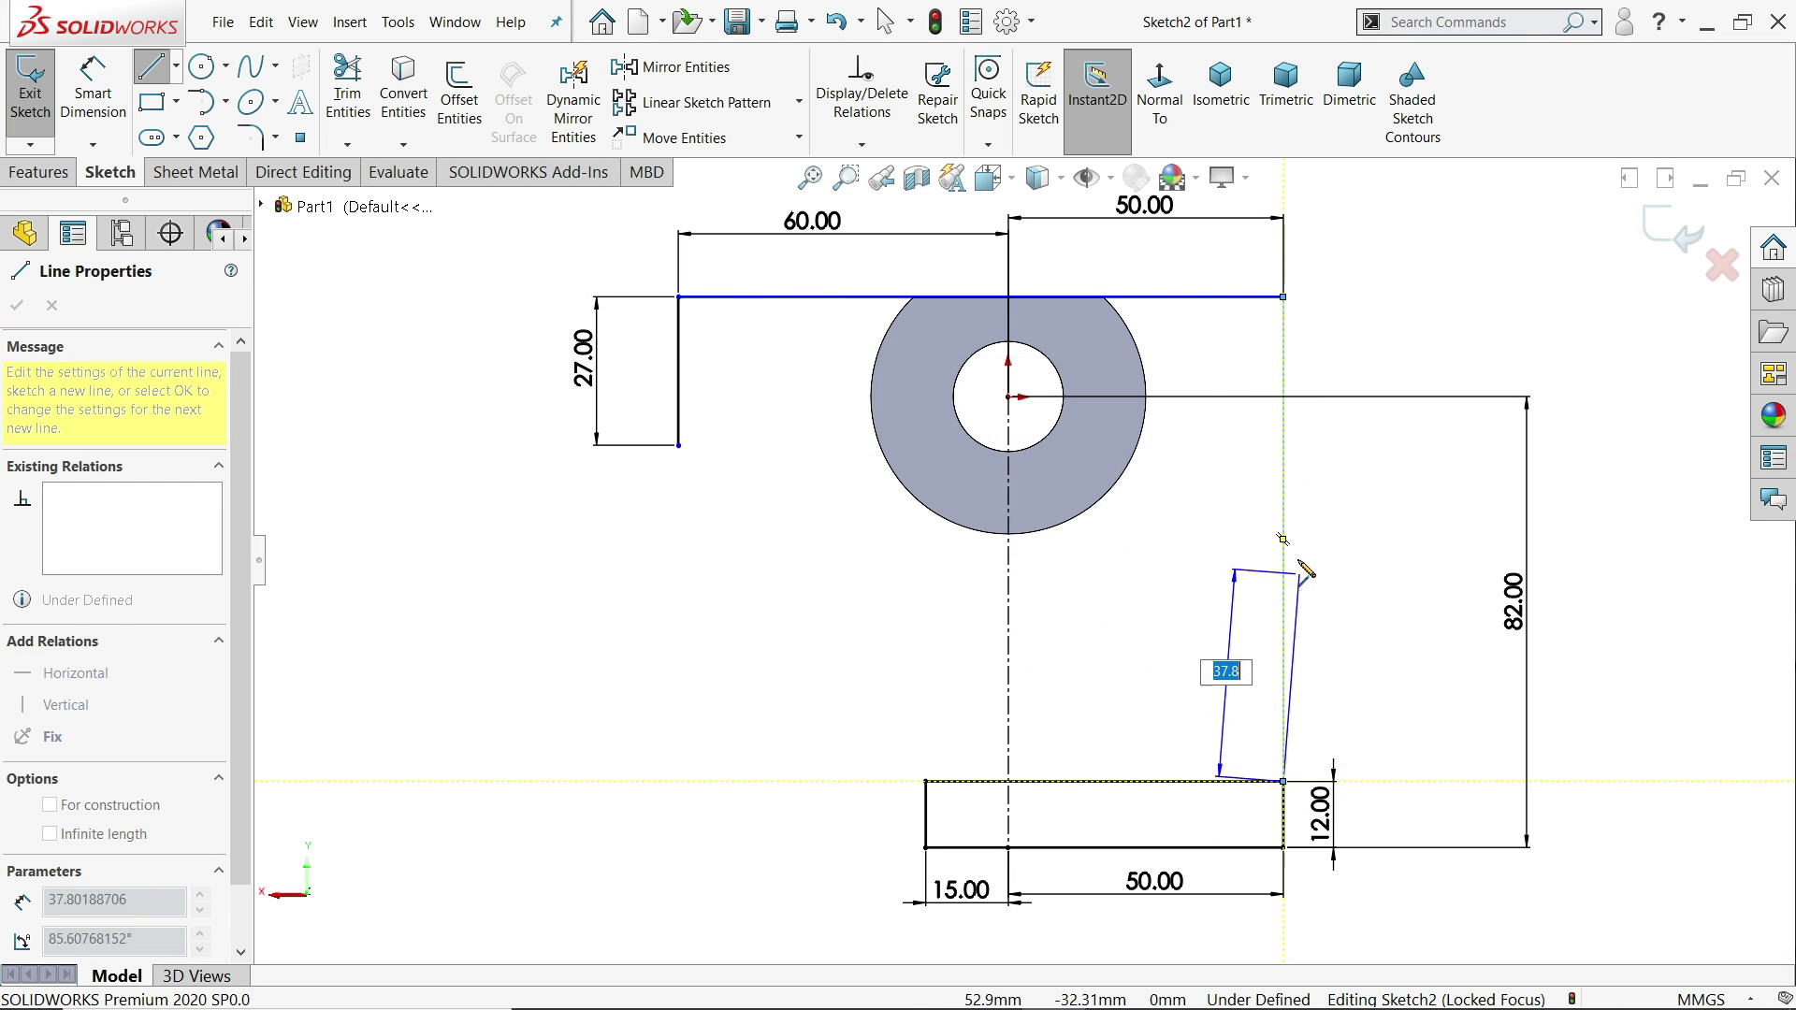
{"action": "key", "text": "Escape"}
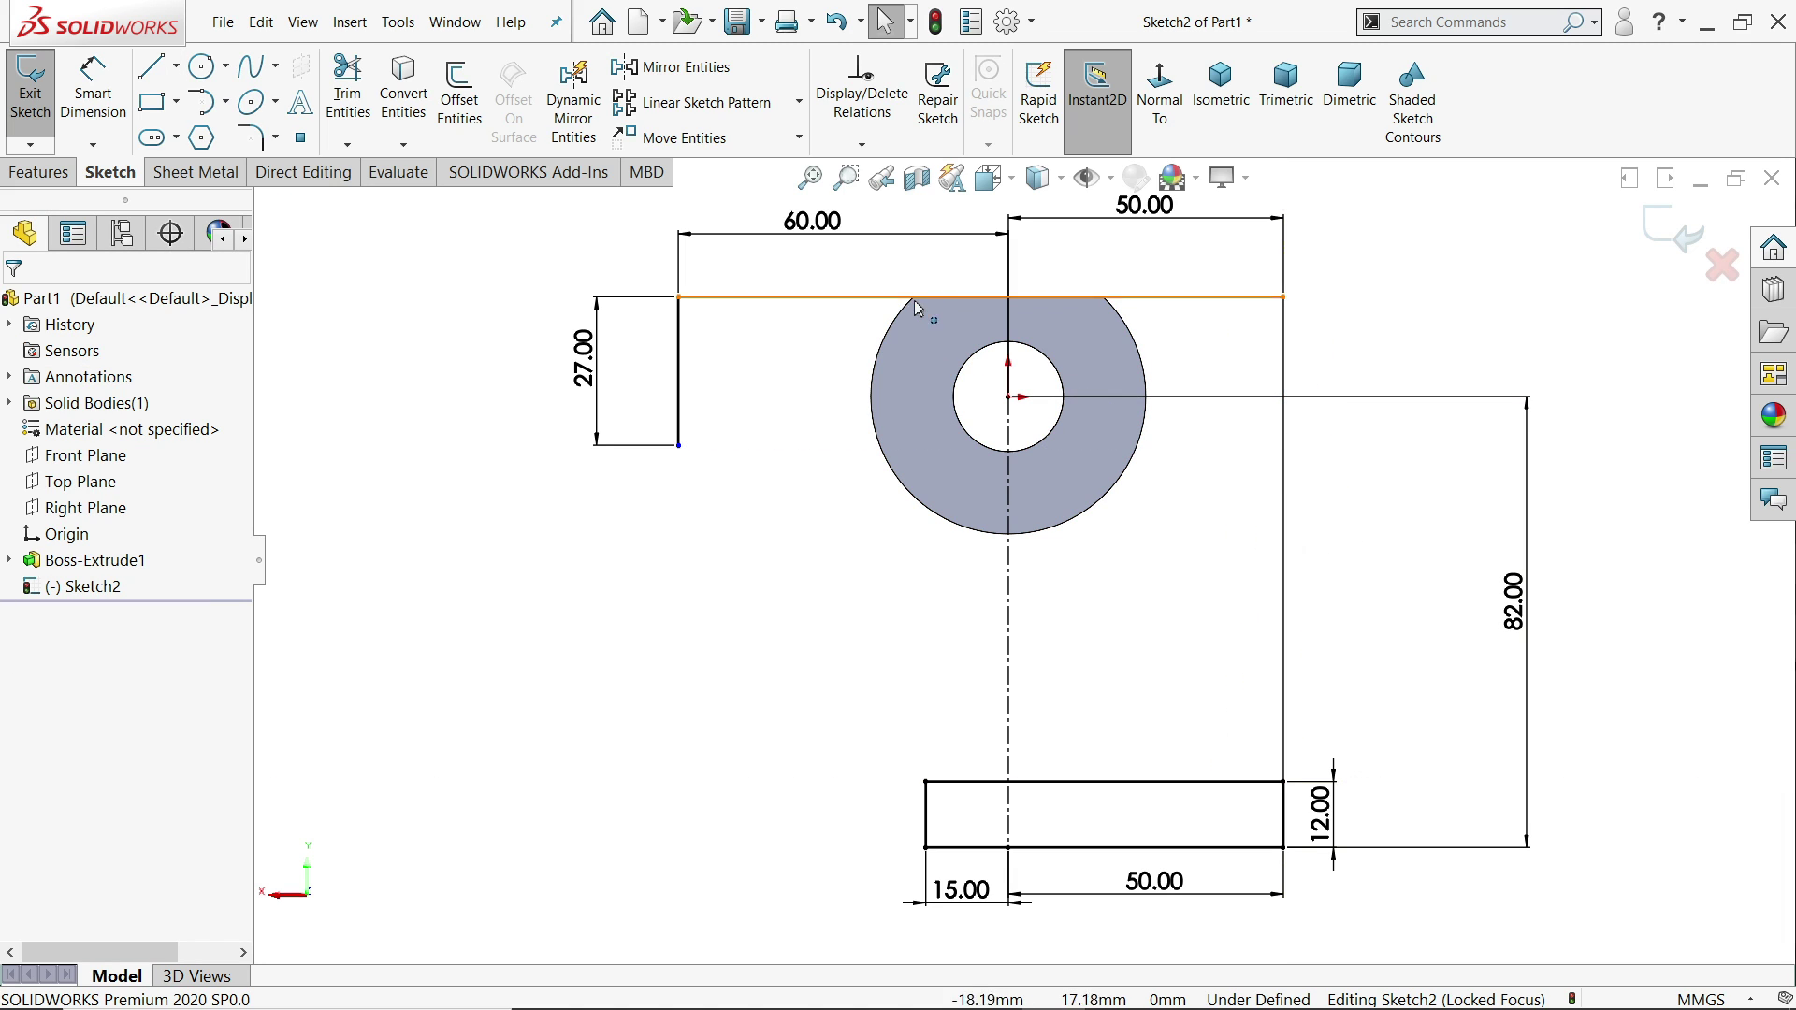
- Make the sketch's top line collinear with the flat top edge of the cylinder
{"action": "left_click_drag", "start_coordinate": [1049, 297], "coordinate": [1035, 281]}
{"action": "scroll", "coordinate": [1035, 281], "scroll_direction": "down", "scroll_amount": 5}
{"action": "key", "text": "Escape"}
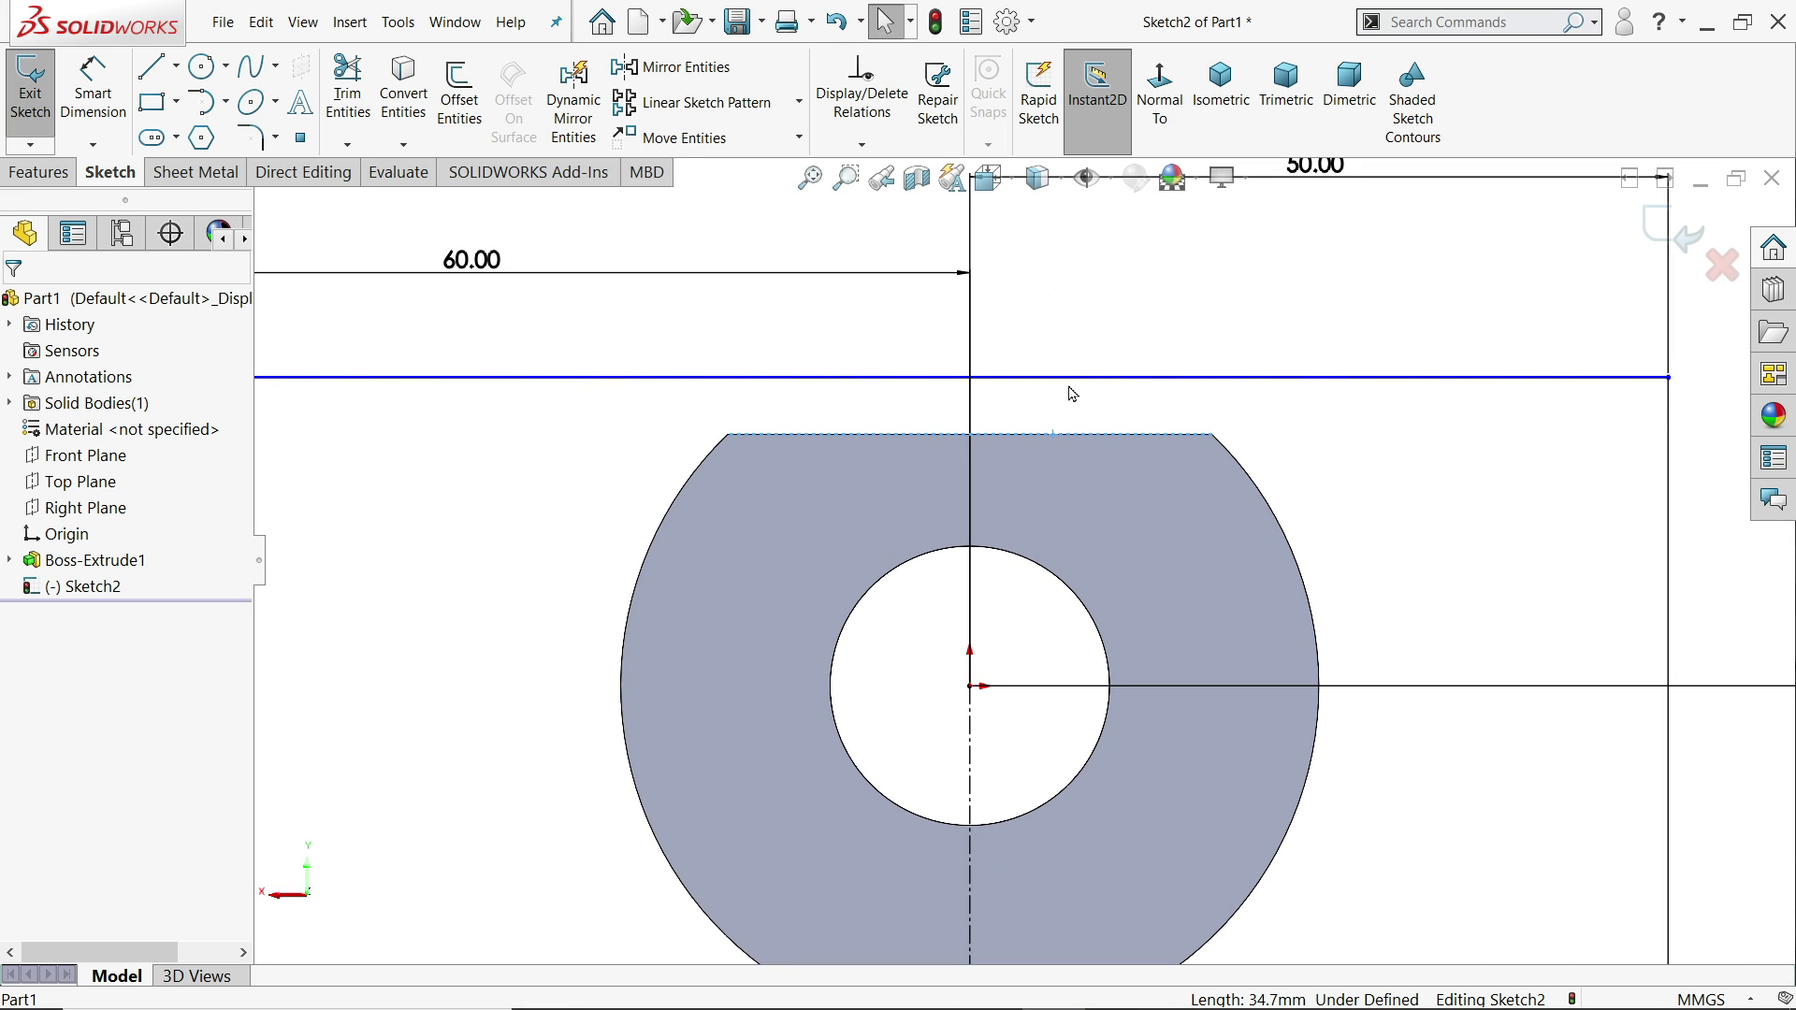
{"action": "left_click", "coordinate": [1070, 379], "text": "ctrl"}
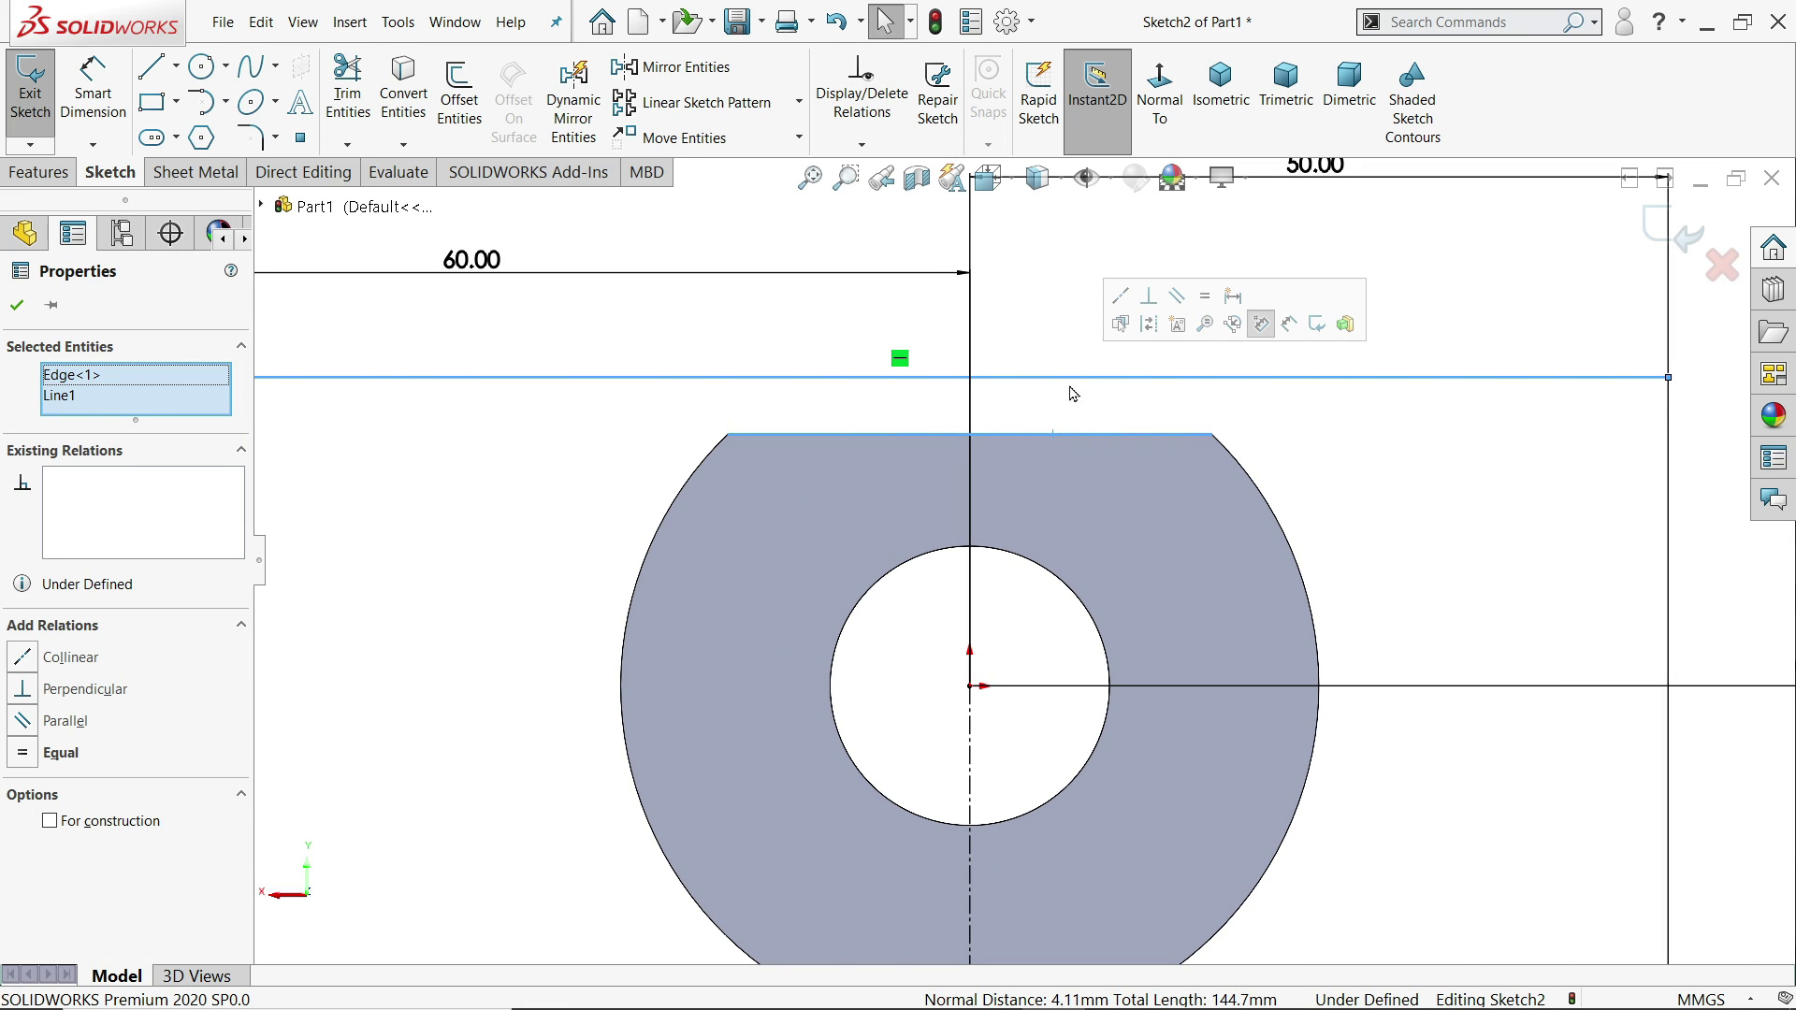
{"action": "left_click", "coordinate": [1120, 296]}
{"action": "key", "text": "Escape"}
{"action": "key", "text": "f"}
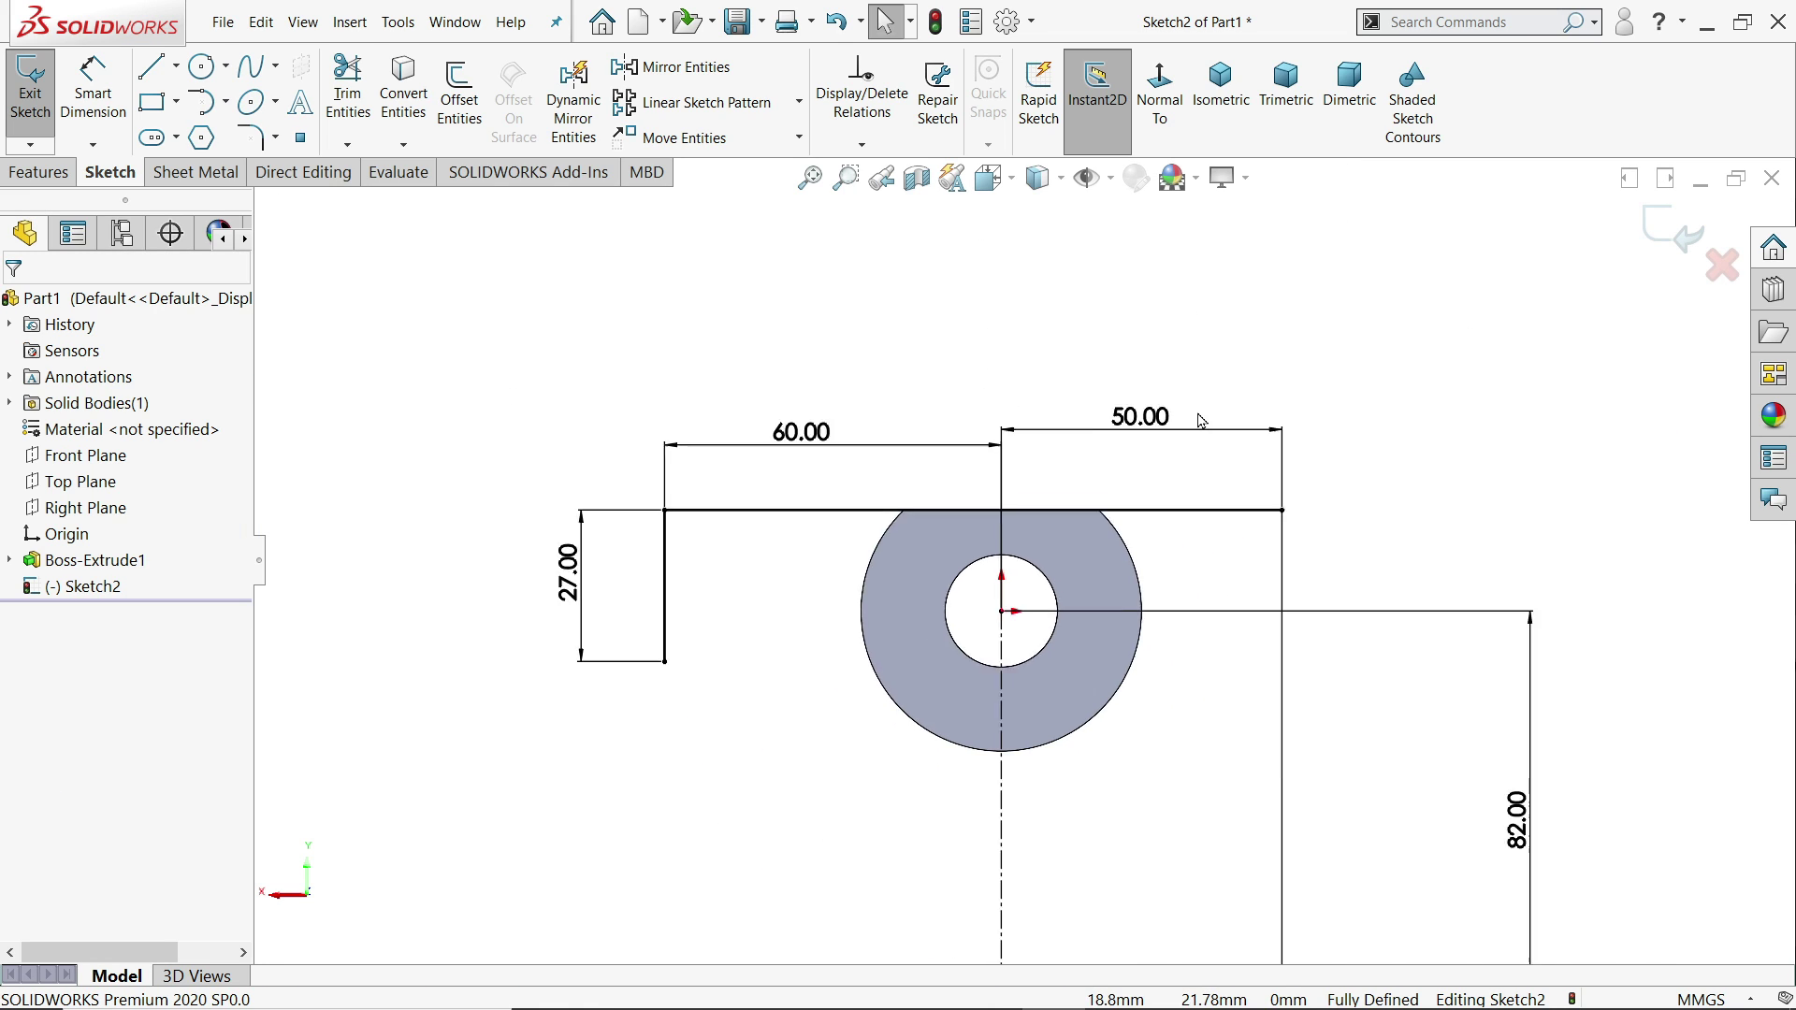
- Draw a three-point arc of about 69 mm radius from the short left line's lower end to the rectangle's upper-left corner, bulging towards the cylinder
{"action": "scroll", "coordinate": [1015, 708], "scroll_direction": "down", "scroll_amount": 3}
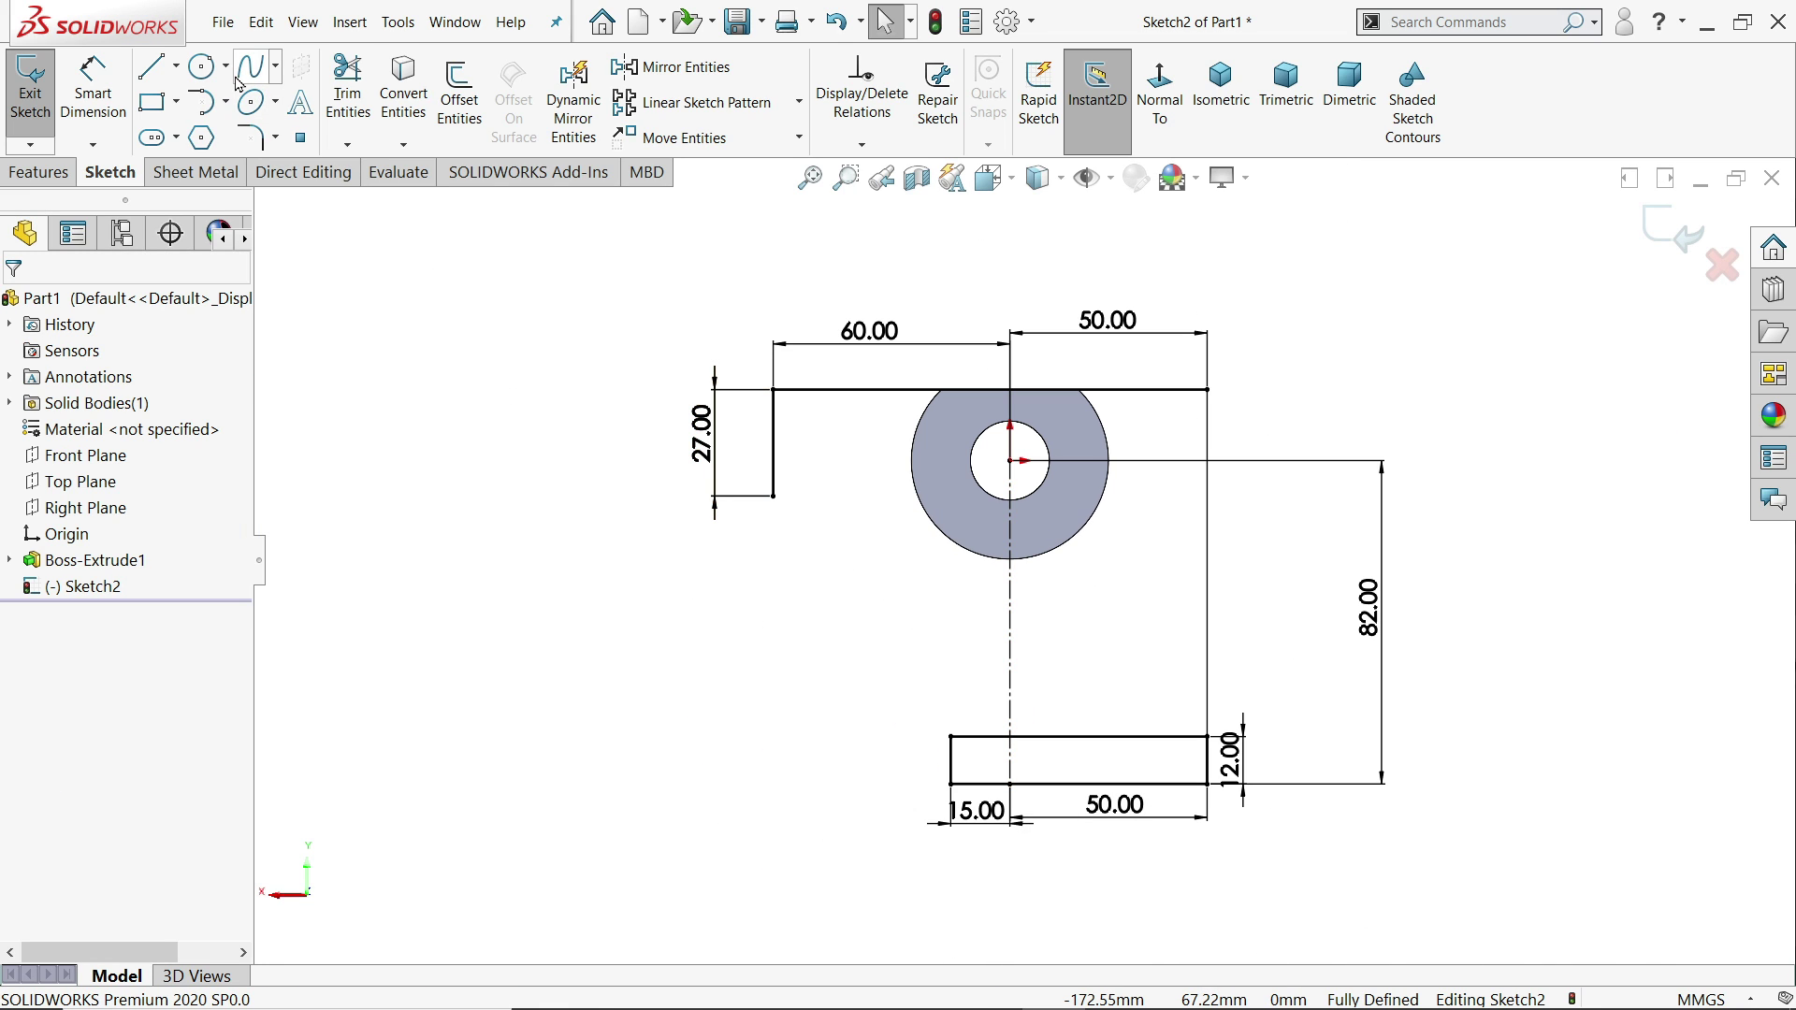
{"action": "left_click", "coordinate": [225, 105]}
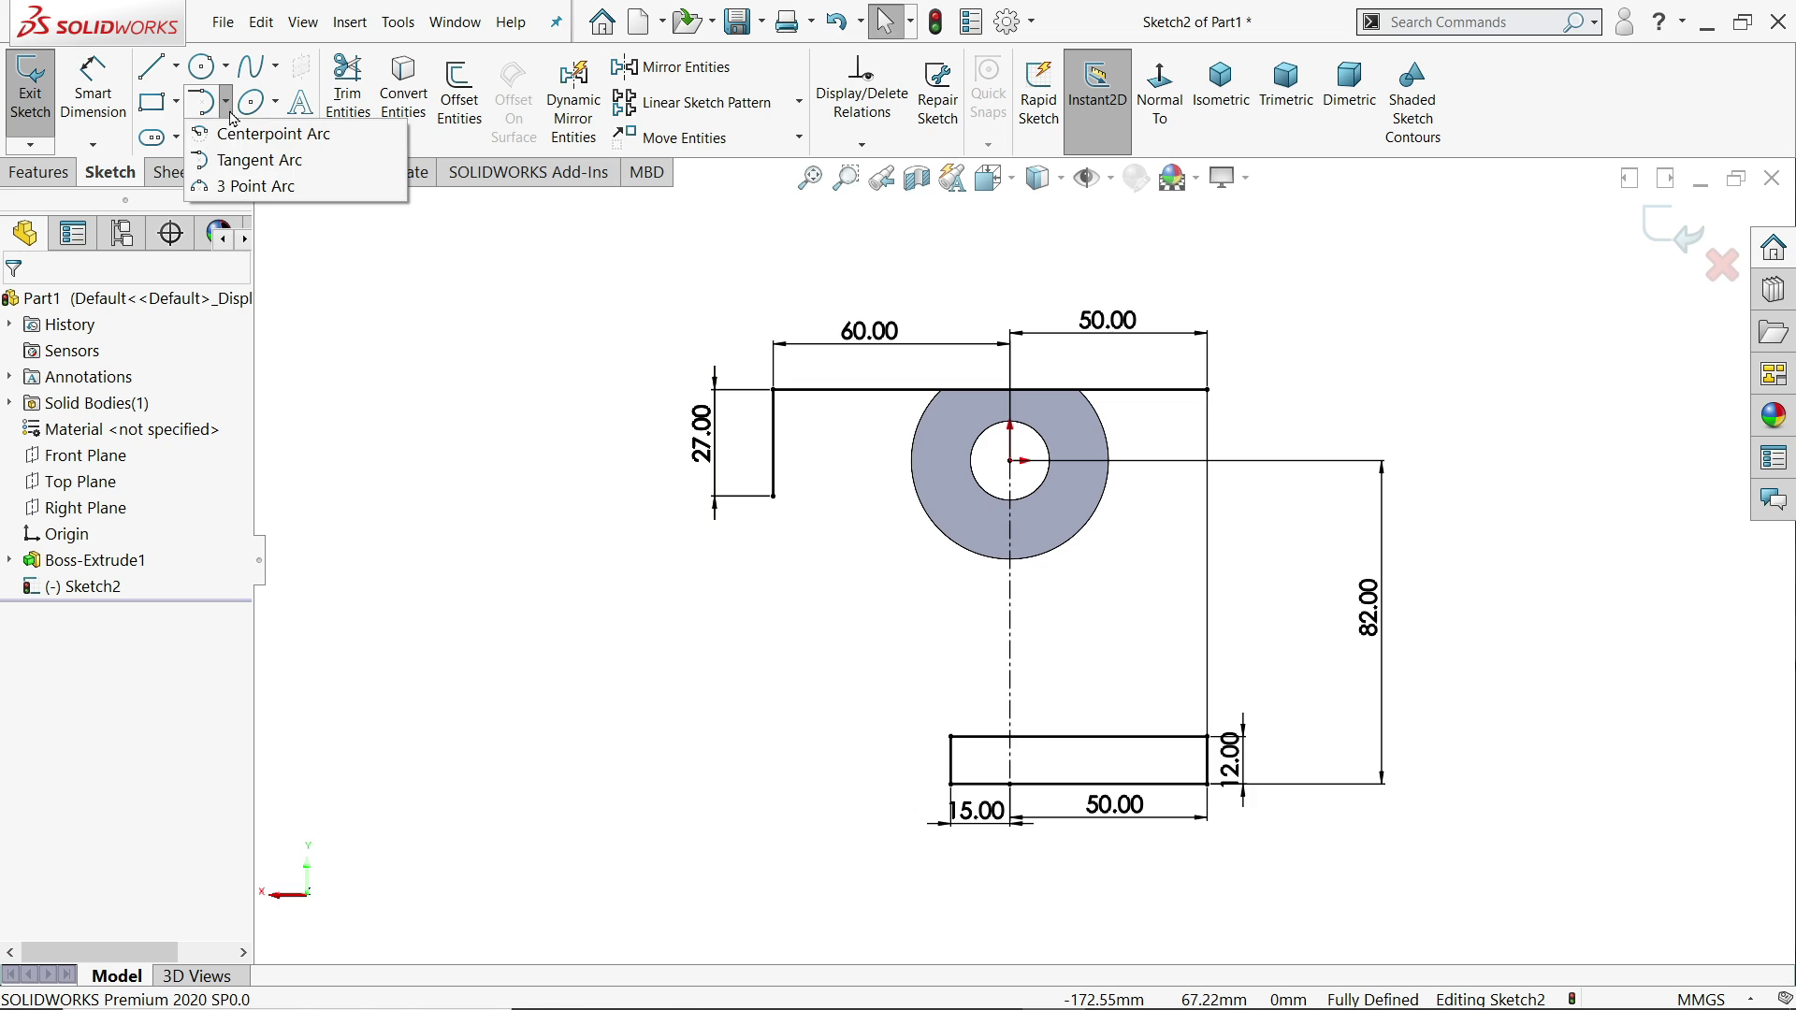
{"action": "left_click", "coordinate": [245, 186]}
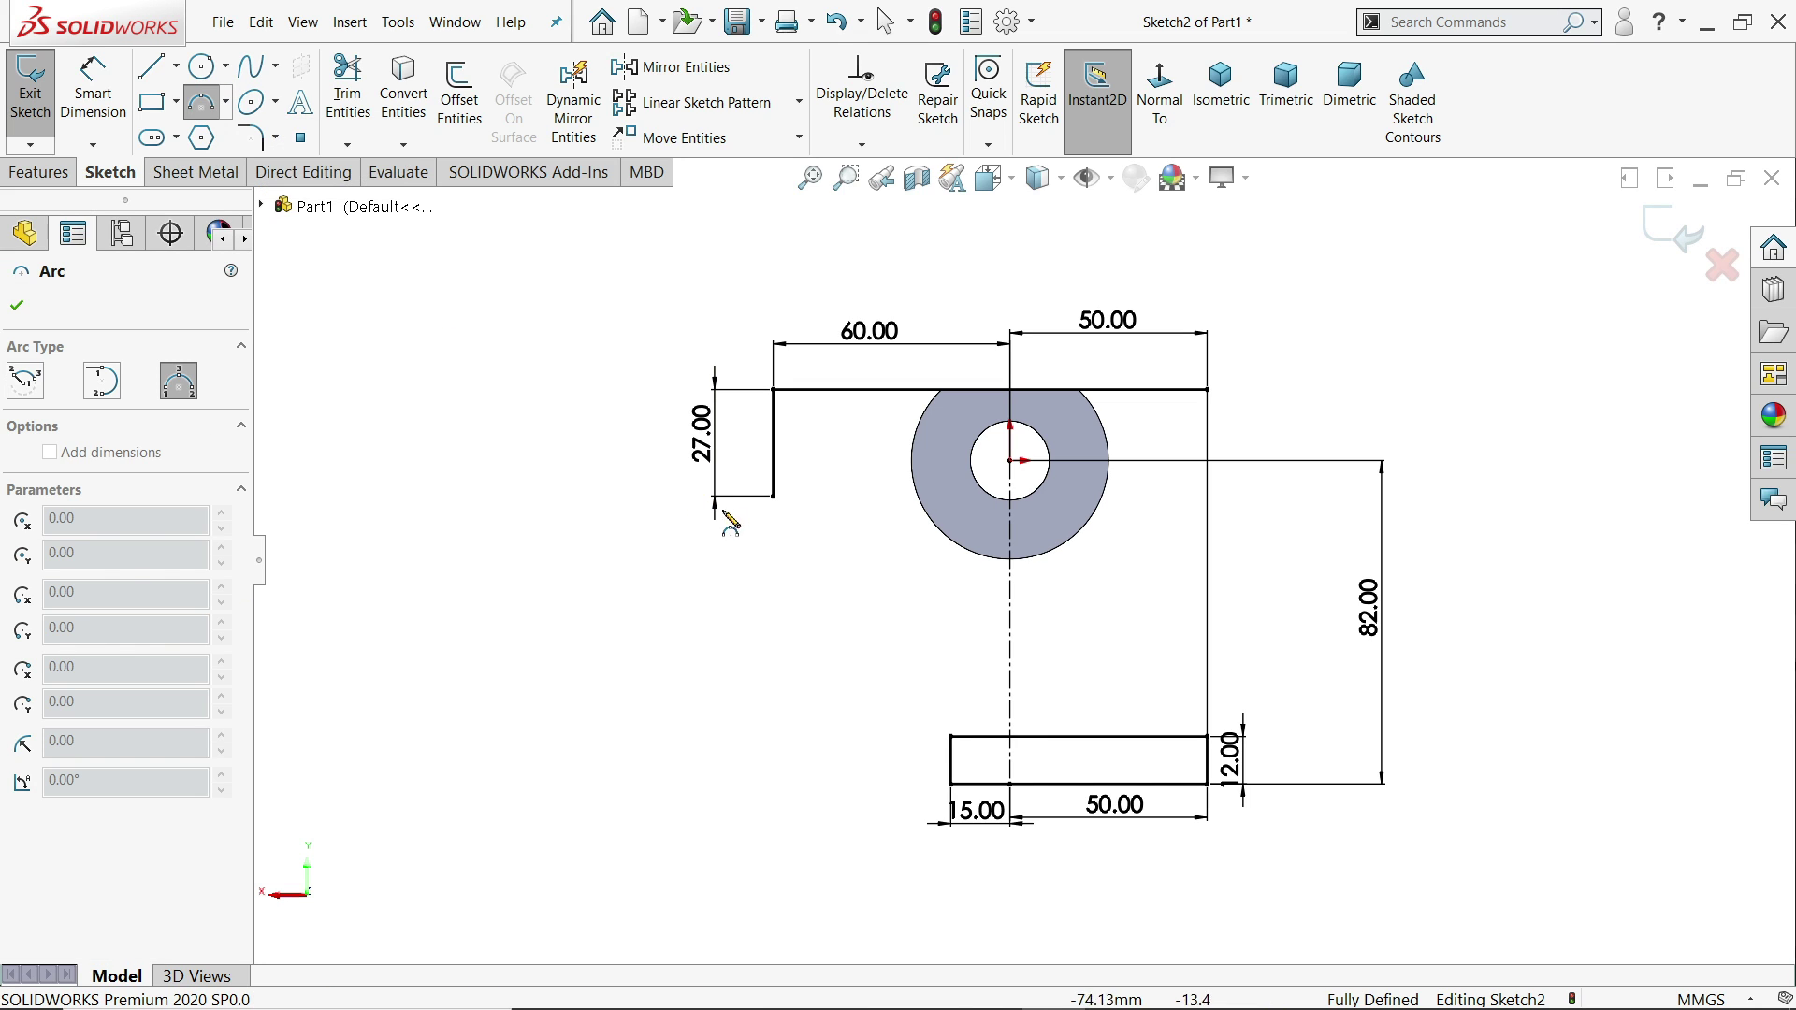
{"action": "left_click", "coordinate": [785, 511]}
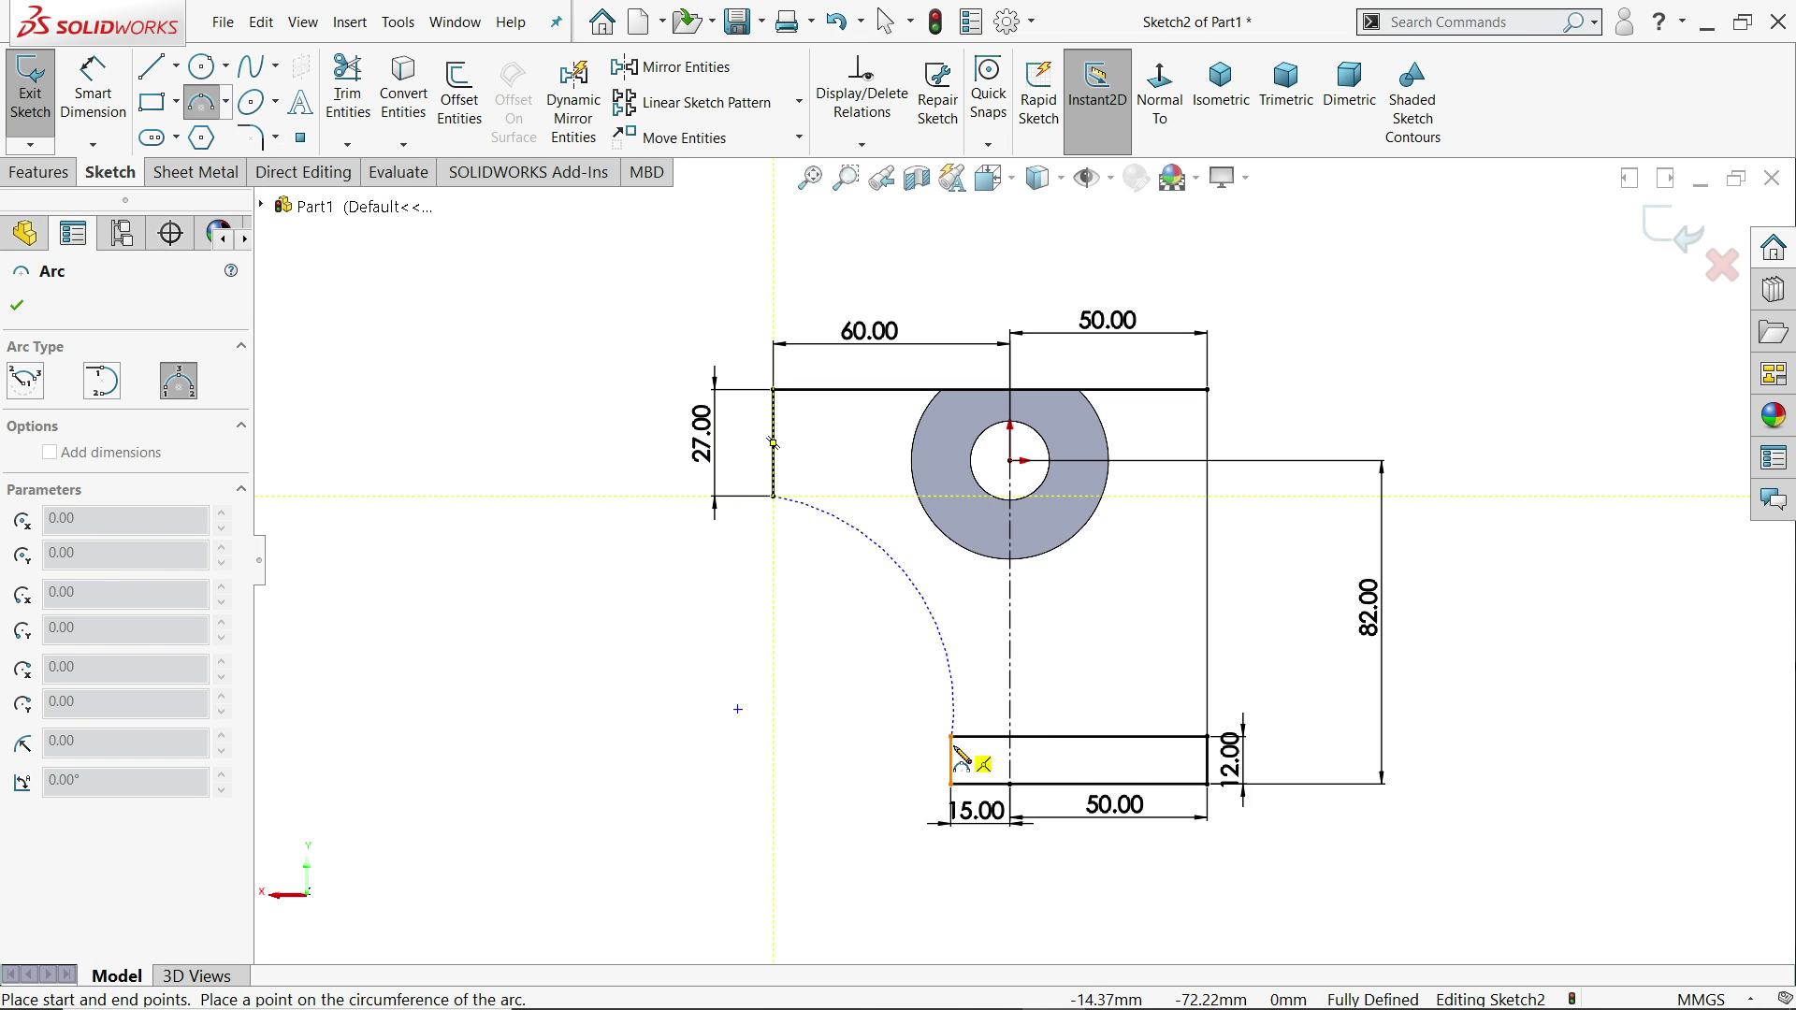
{"action": "left_click", "coordinate": [952, 738]}
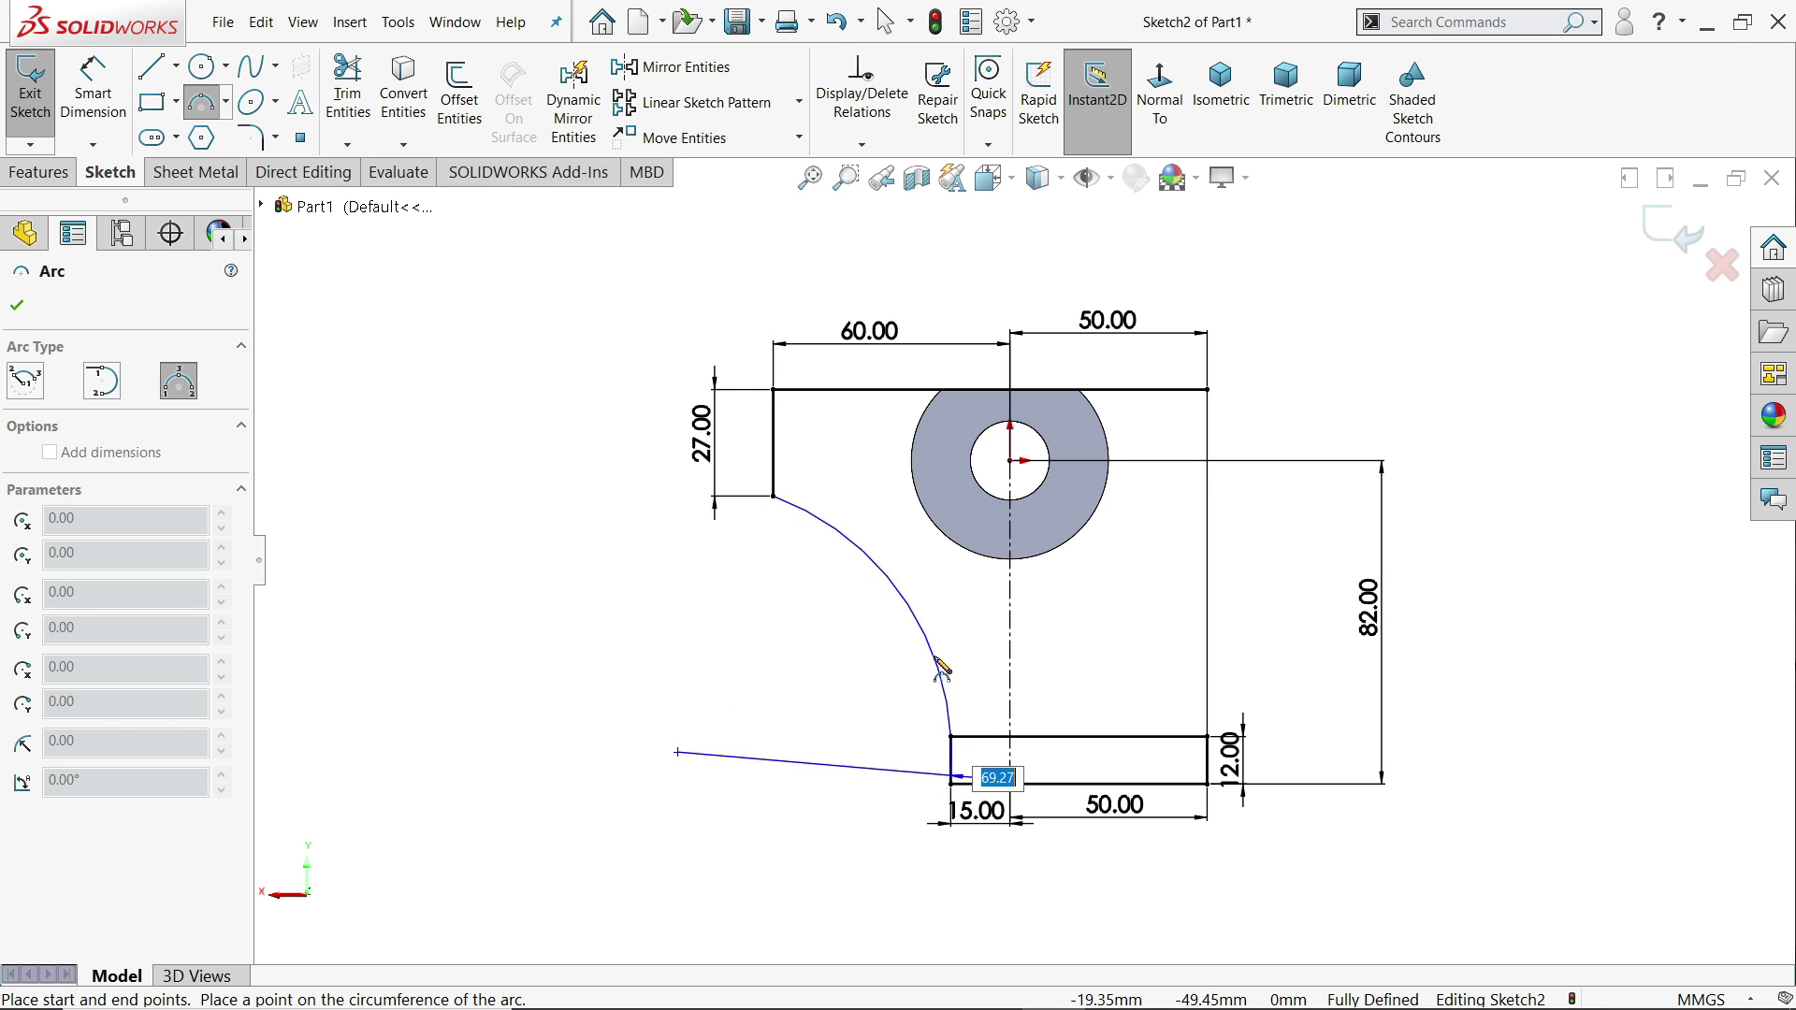
{"action": "left_click", "coordinate": [677, 753]}
- Dimension the arc's radius as 70 mm
{"action": "left_click", "coordinate": [86, 72]}
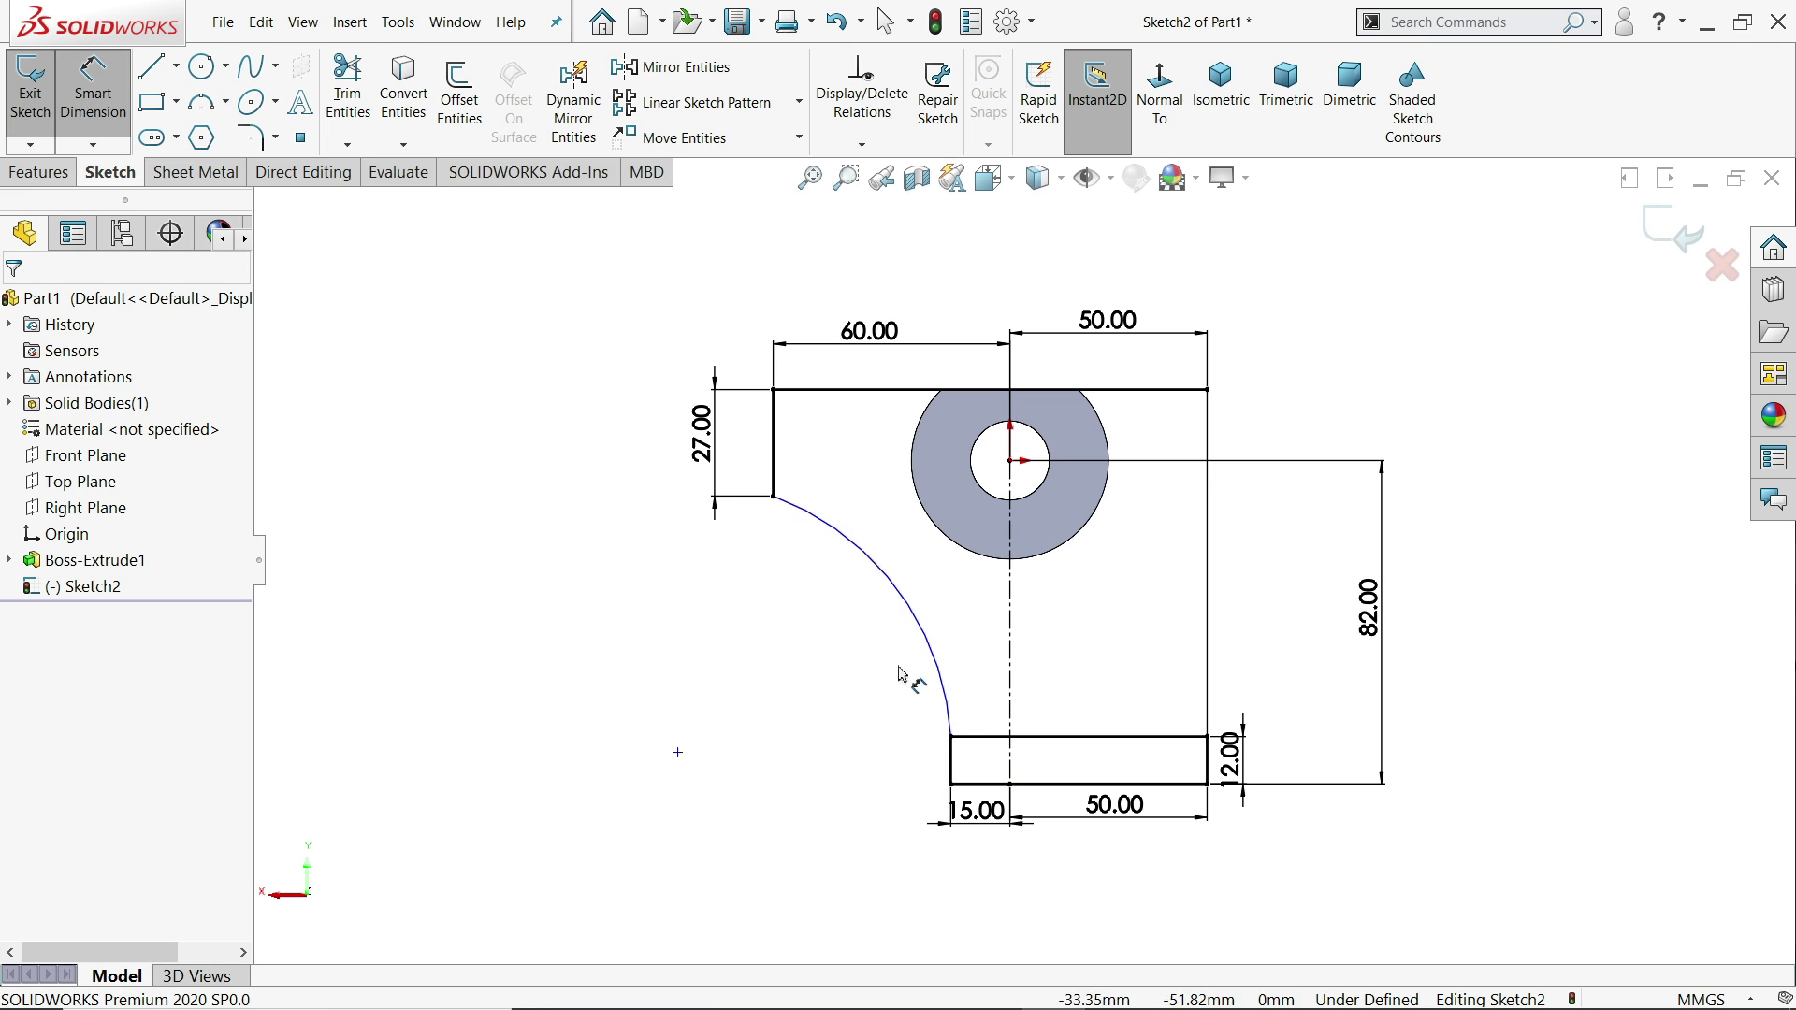
{"action": "left_click", "coordinate": [921, 624]}
{"action": "left_click", "coordinate": [853, 647]}
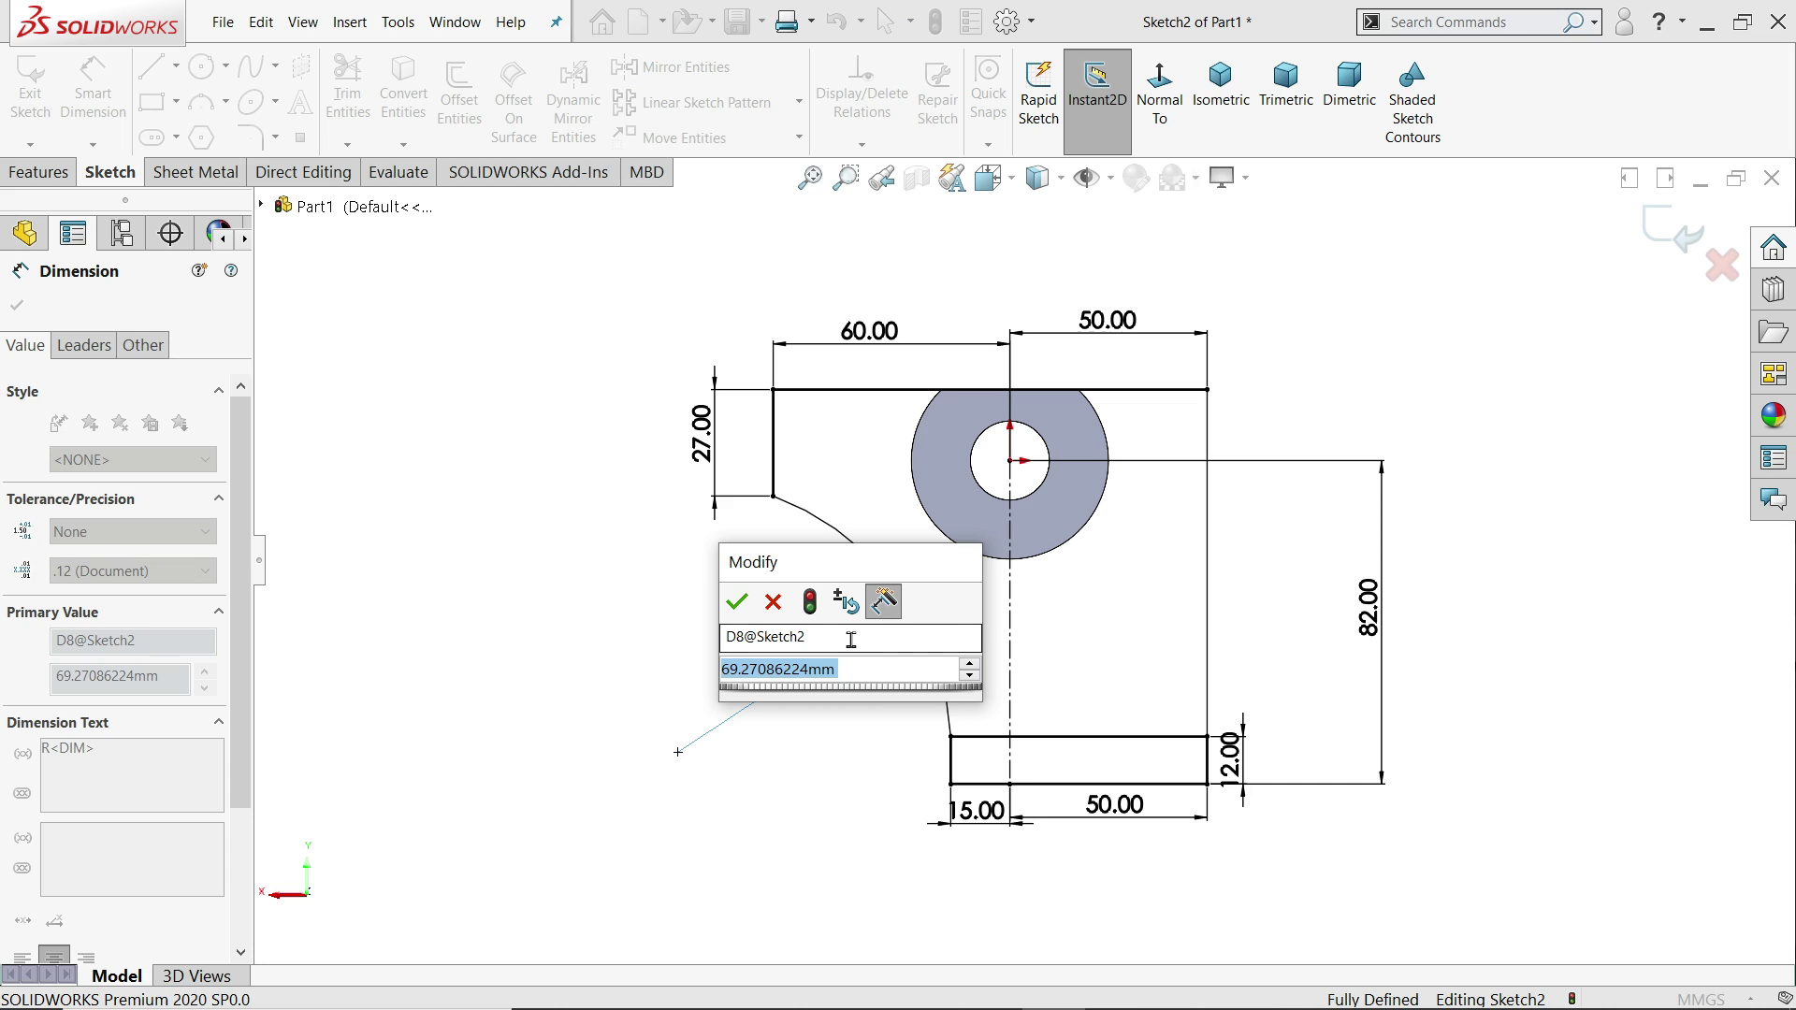
{"action": "type", "text": "70"}
{"action": "key", "text": "Return"}
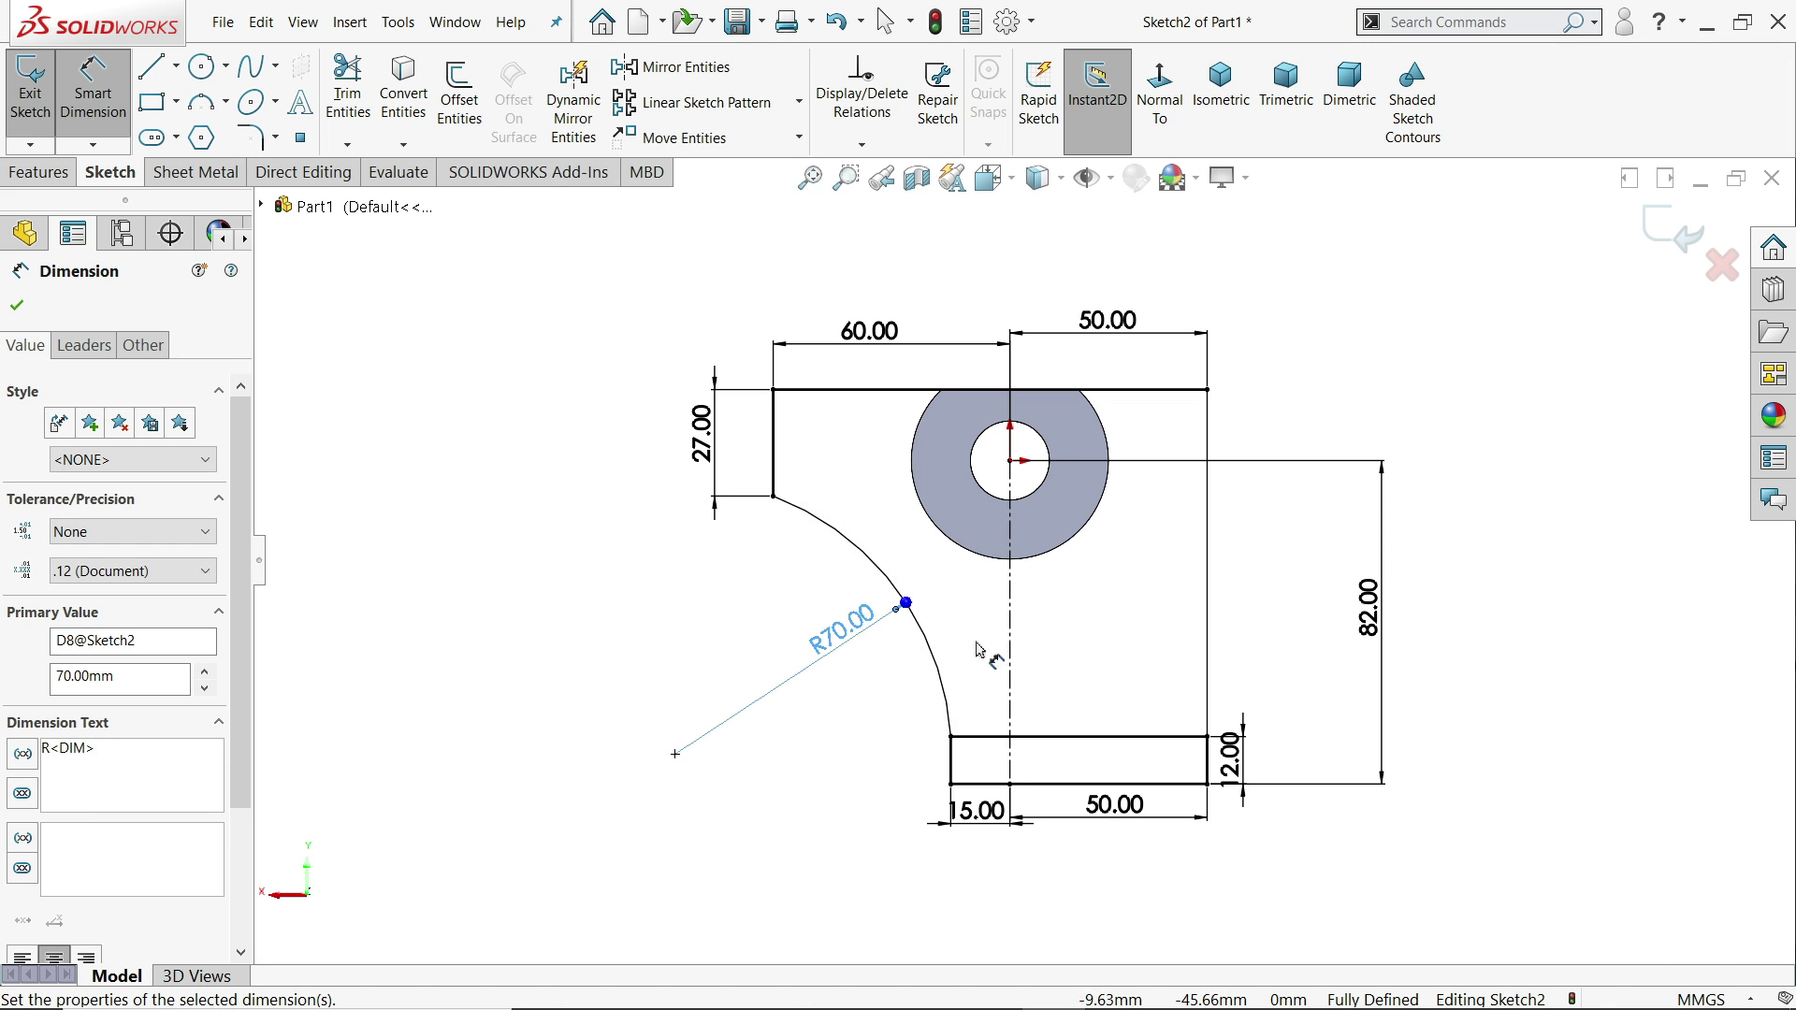
{"action": "scroll", "coordinate": [1018, 653], "scroll_direction": "down", "scroll_amount": 2}
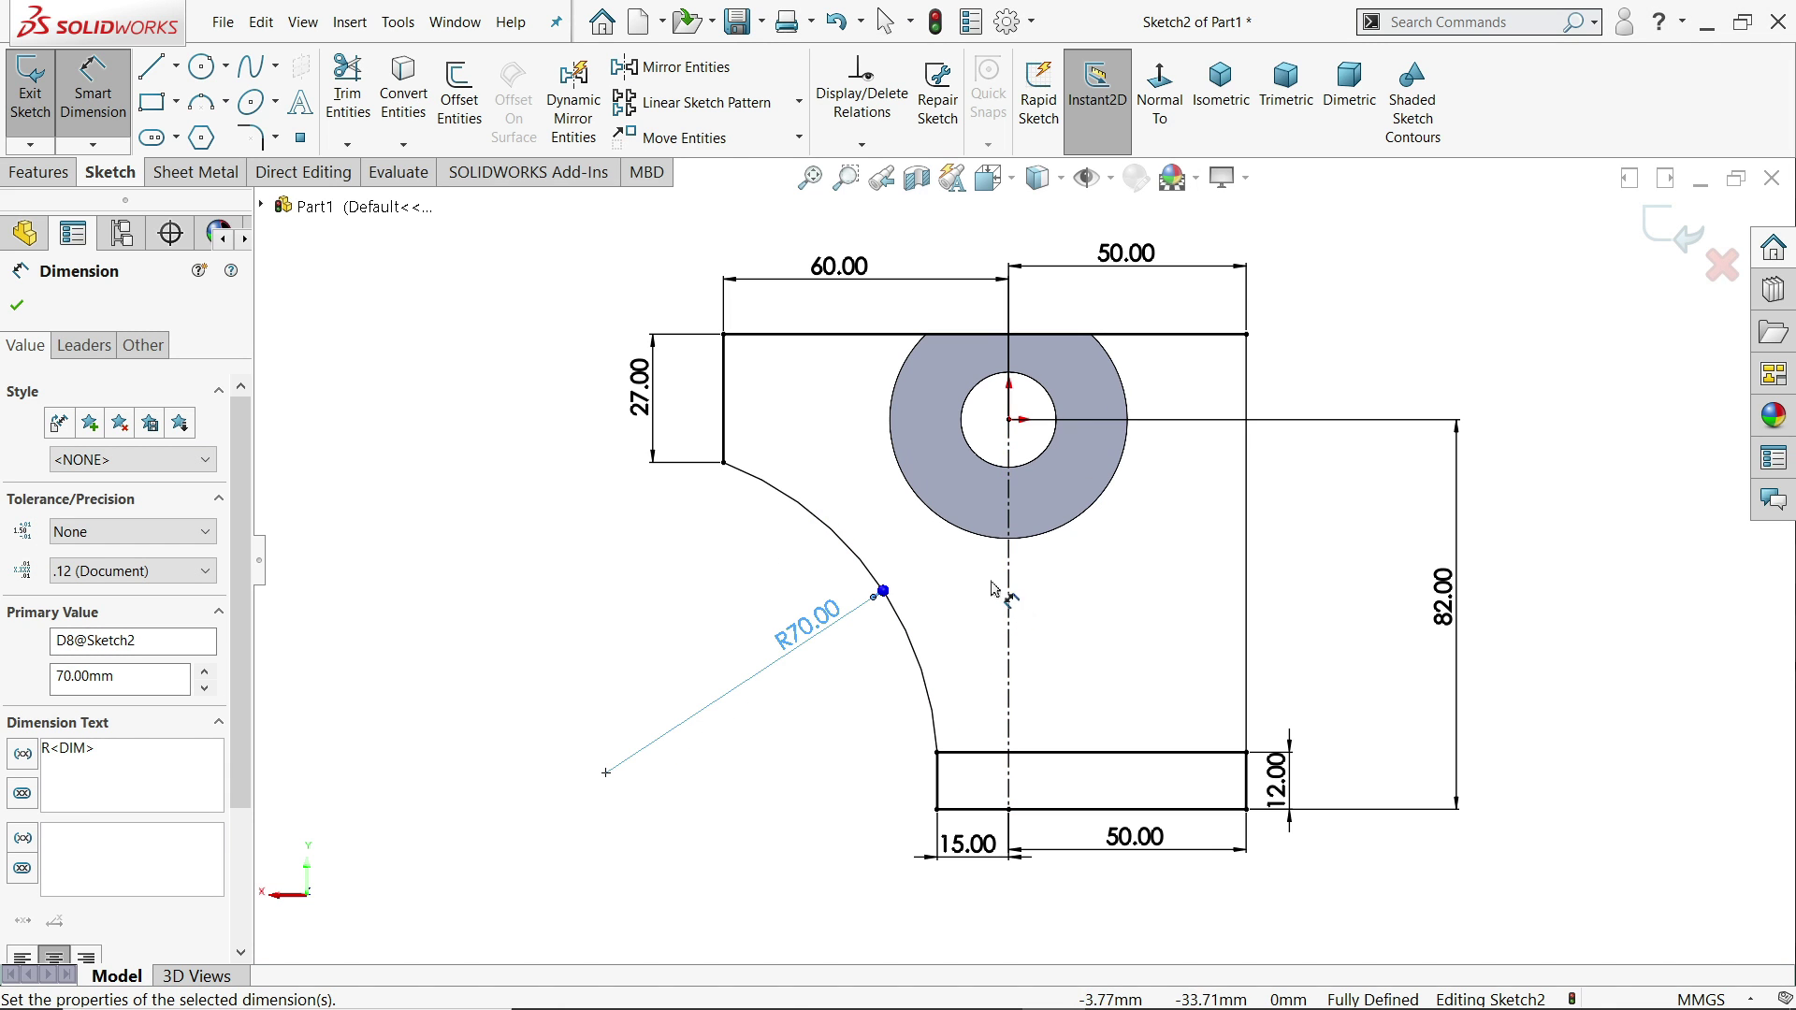
{"action": "left_click", "coordinate": [17, 304]}
- Add a 10 mm sketch fillet at the corner where the top line meets the long vertical line
{"action": "left_click", "coordinate": [1220, 89]}
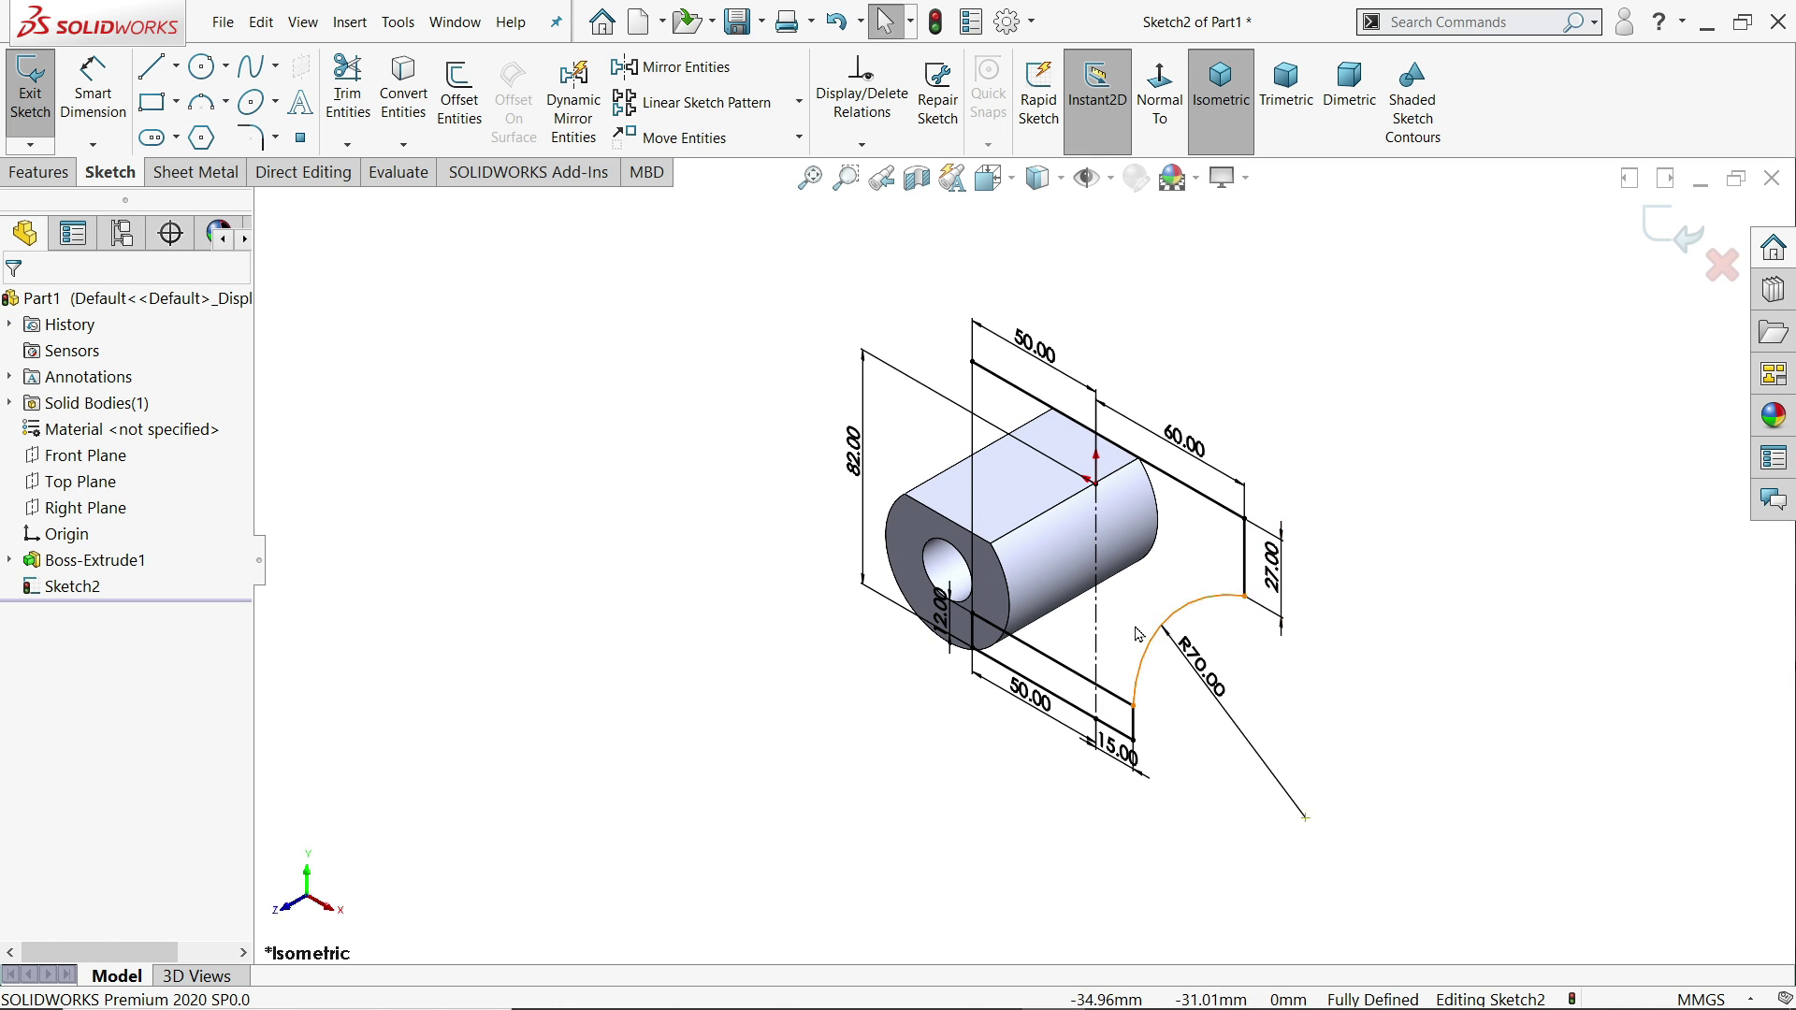
{"action": "scroll", "coordinate": [1040, 449], "scroll_direction": "down", "scroll_amount": 2}
{"action": "scroll", "coordinate": [1040, 449], "scroll_direction": "down", "scroll_amount": 4}
{"action": "scroll", "coordinate": [930, 329], "scroll_direction": "down", "scroll_amount": 2}
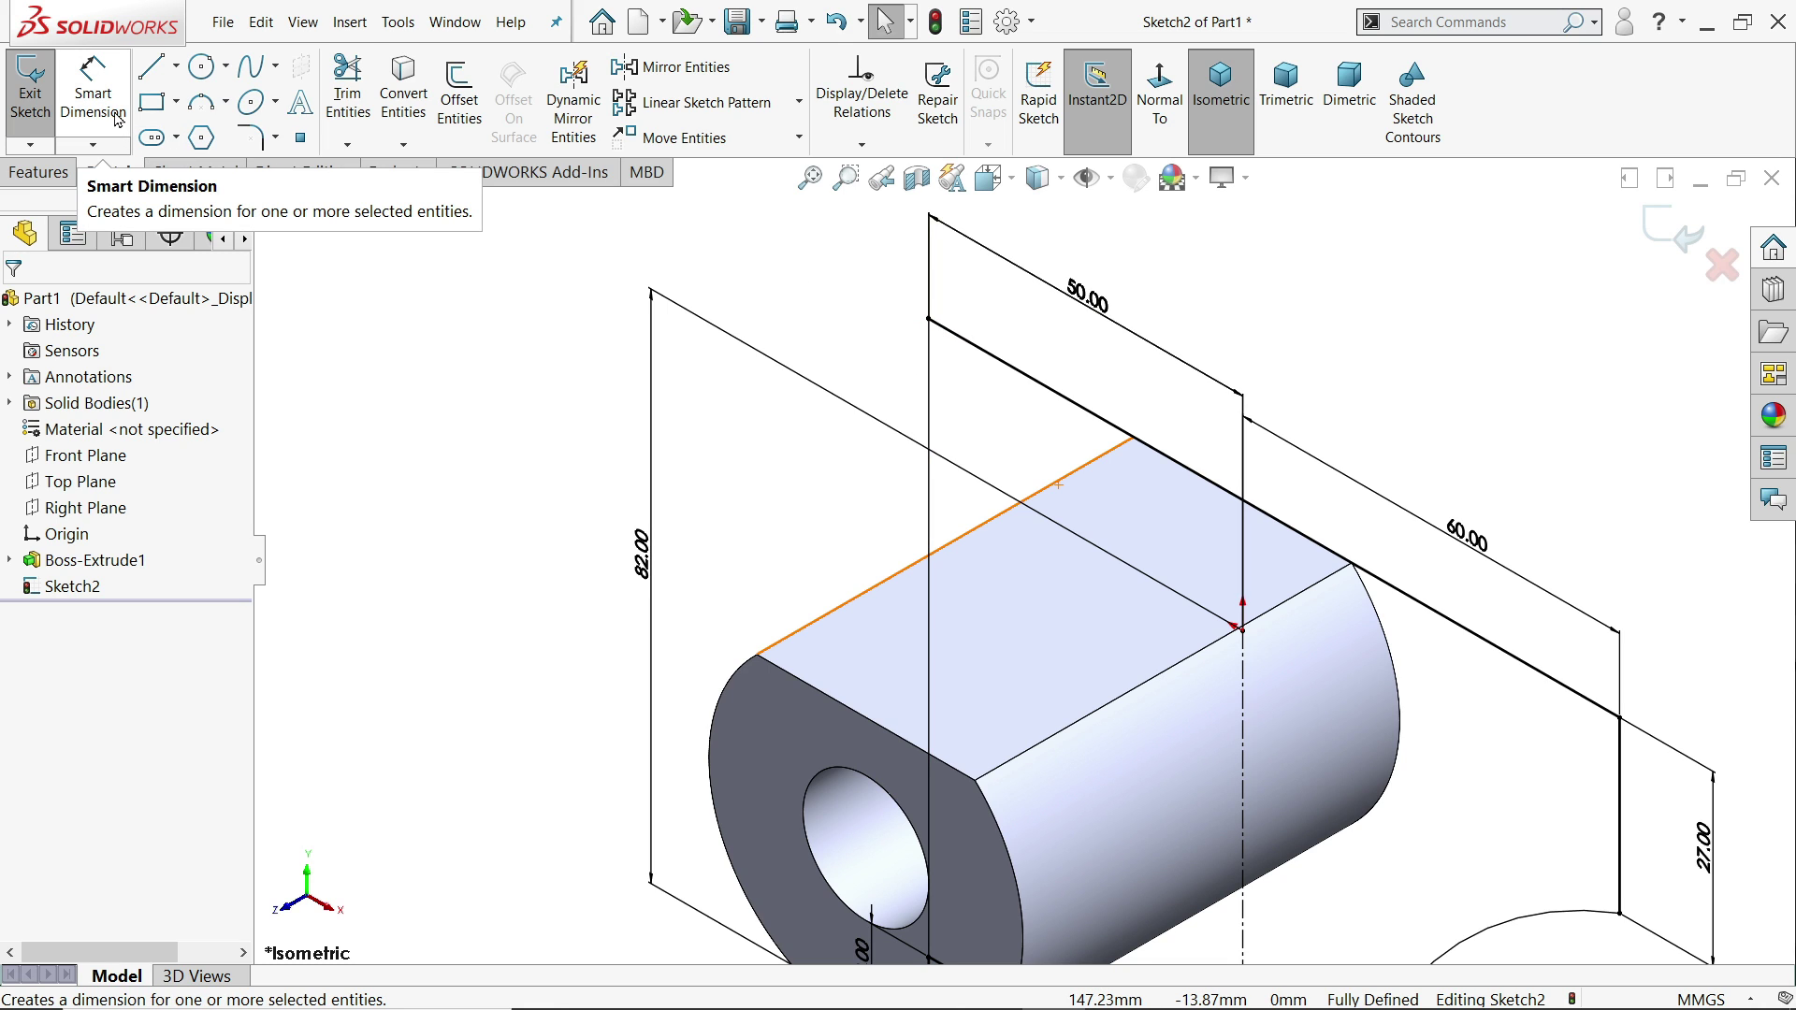
{"action": "left_click", "coordinate": [249, 139]}
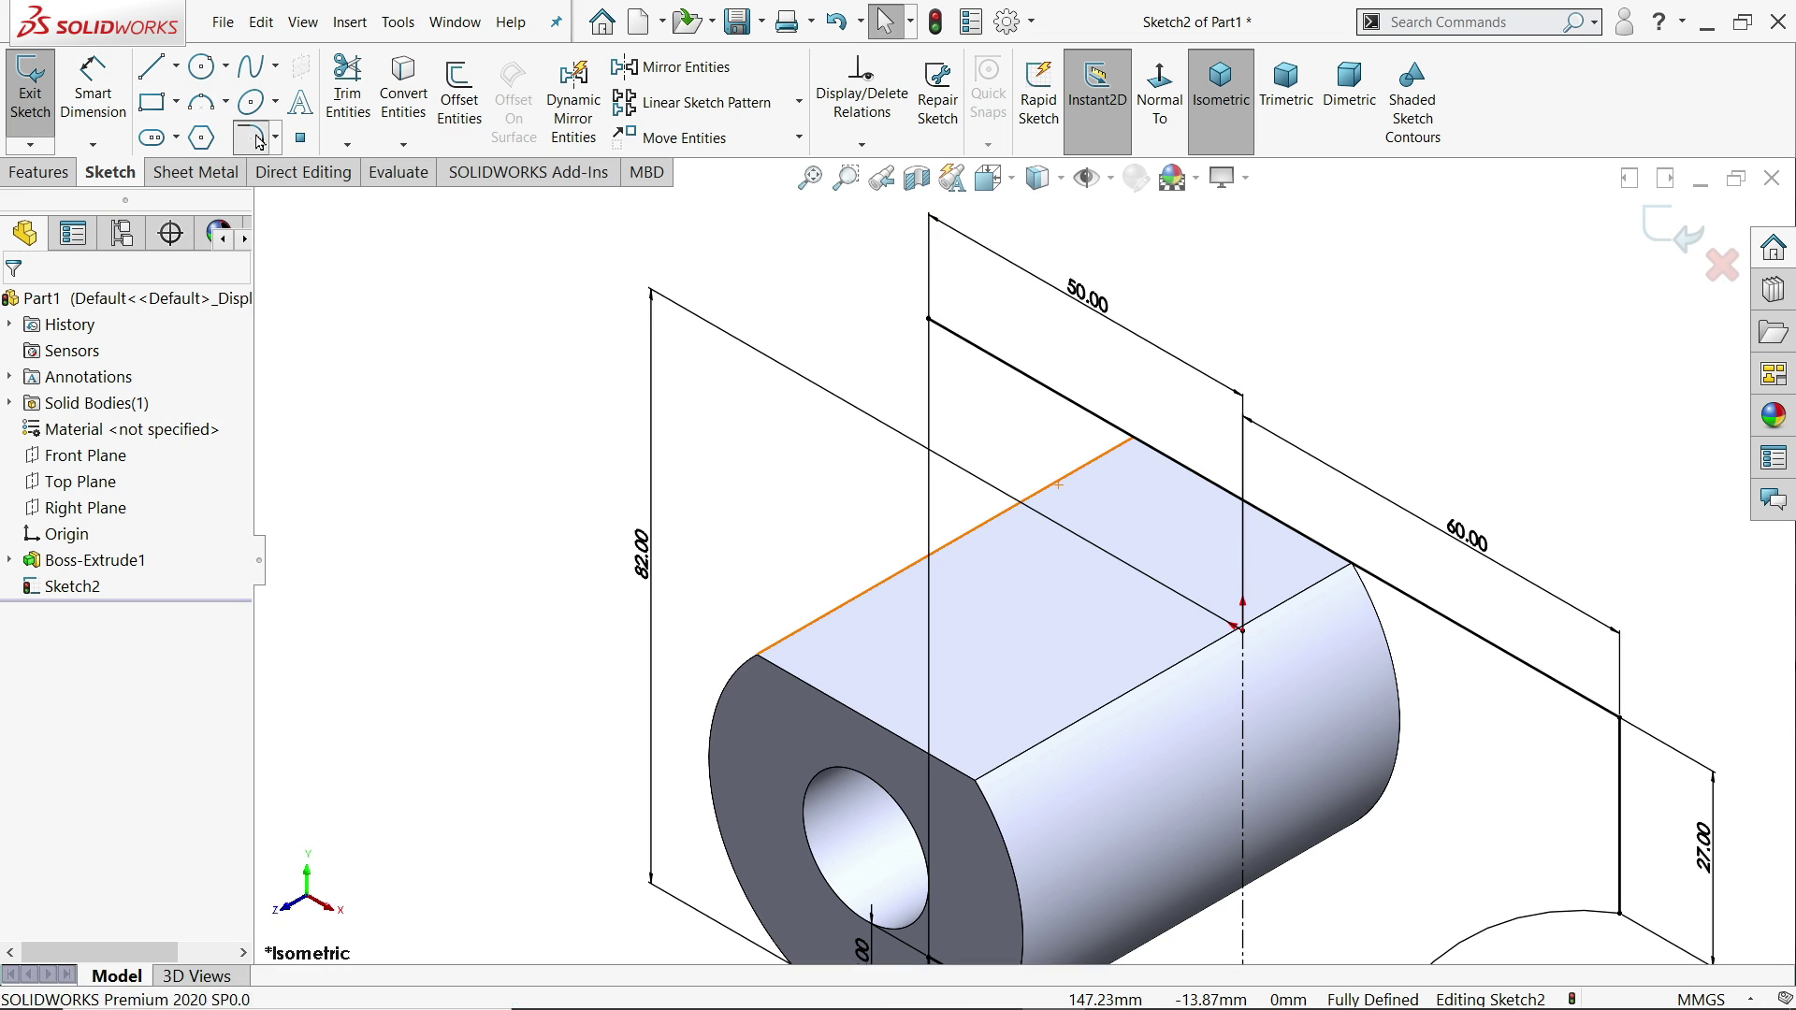
{"action": "left_click", "coordinate": [932, 323]}
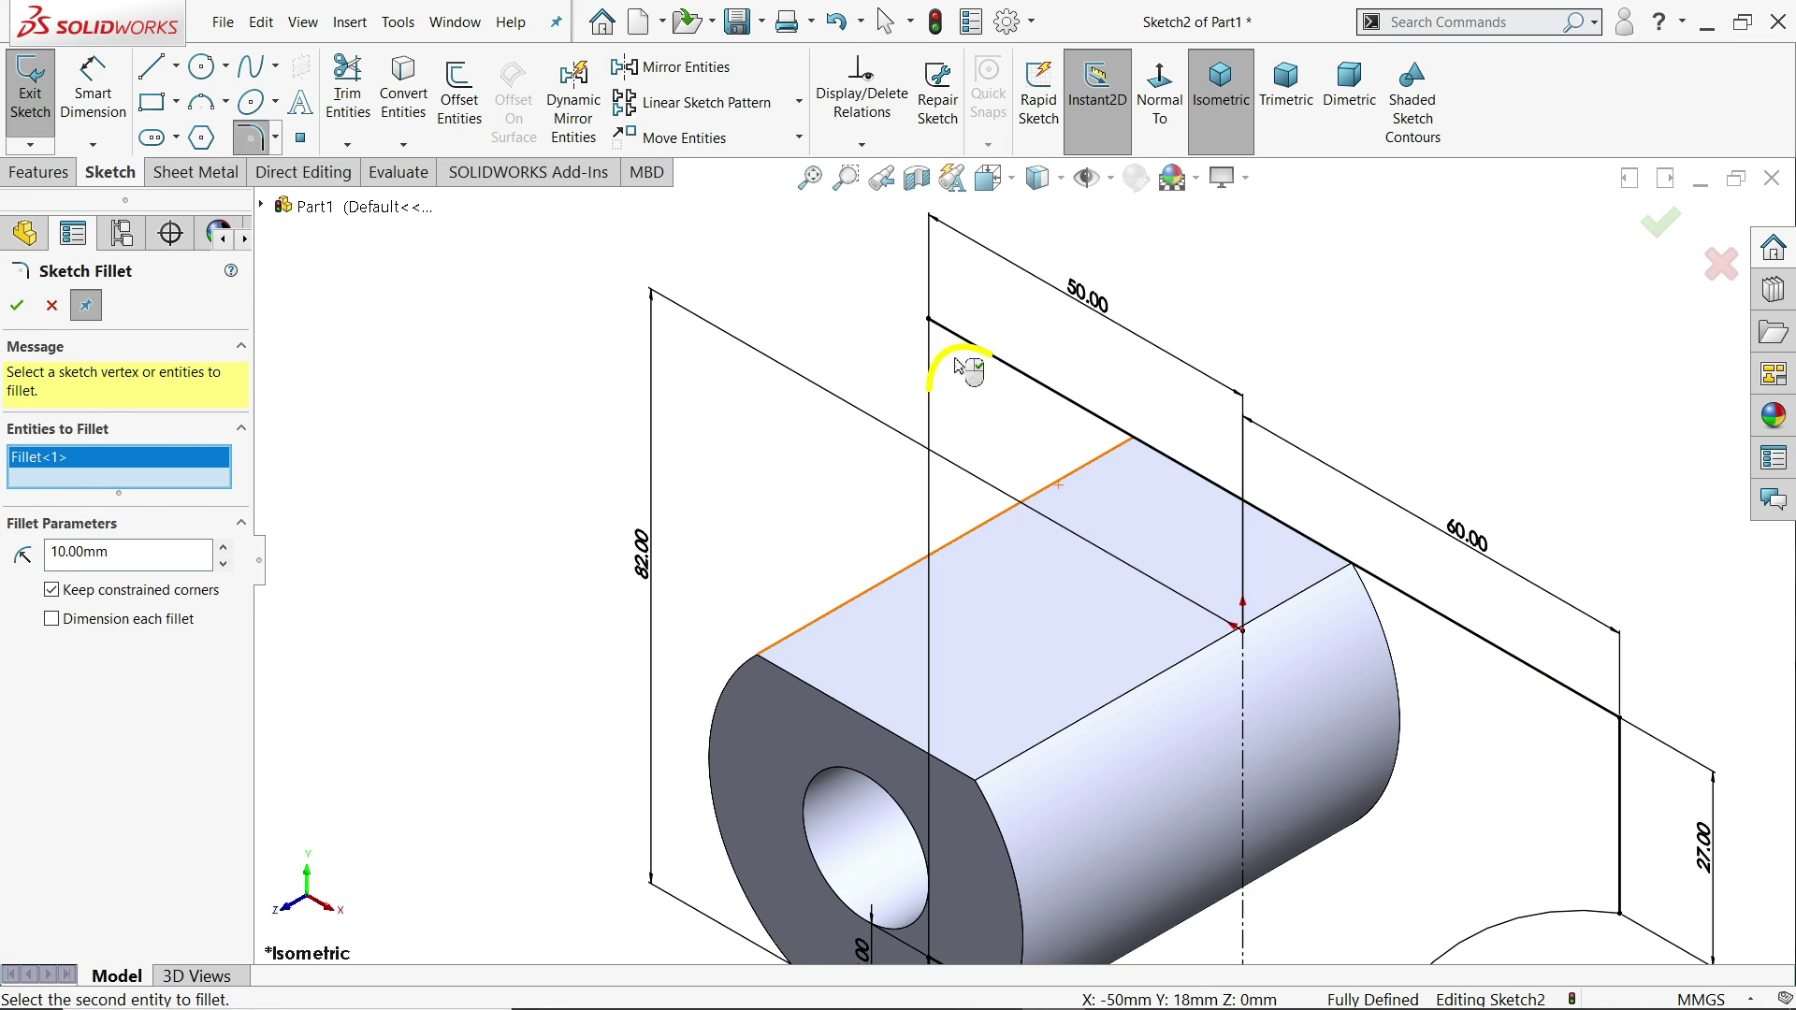
{"action": "left_click", "coordinate": [17, 306]}
{"action": "key", "text": "z"}
{"action": "key", "text": "z"}
{"action": "key", "text": "z"}
{"action": "key", "text": "z"}
{"action": "key", "text": "z"}
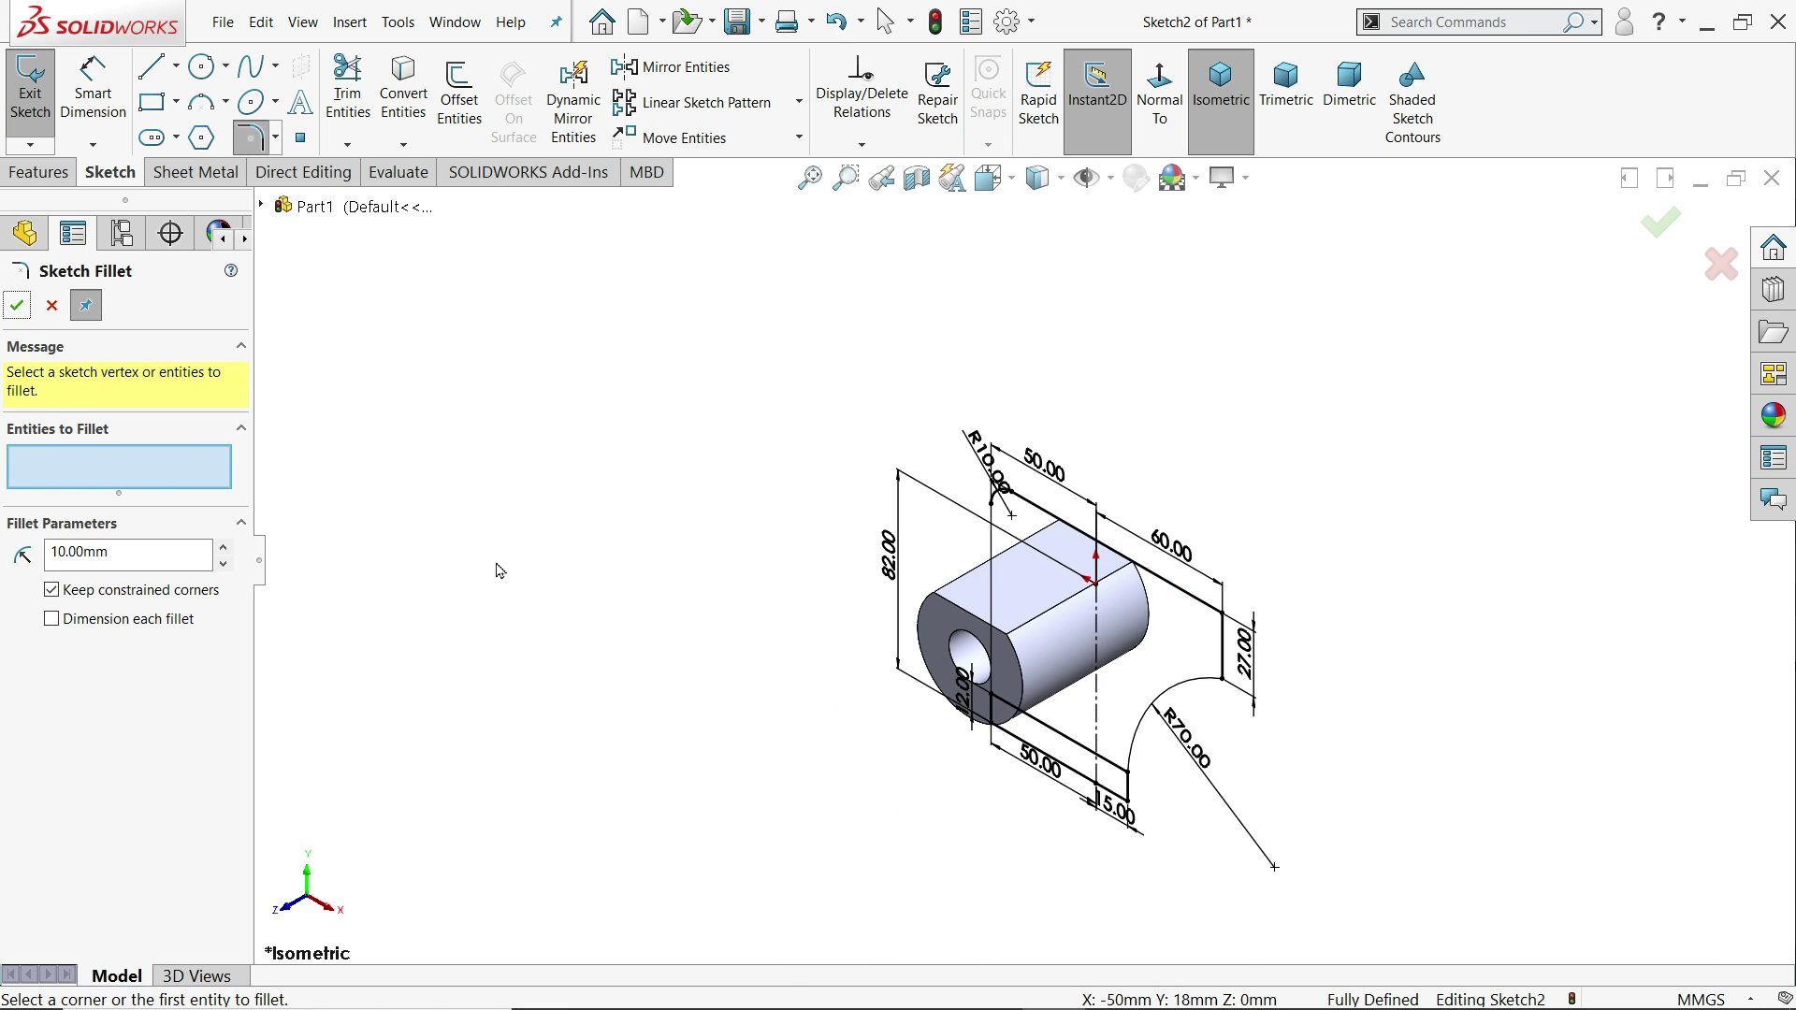
{"action": "left_click", "coordinate": [52, 307]}
{"action": "key", "text": "f"}
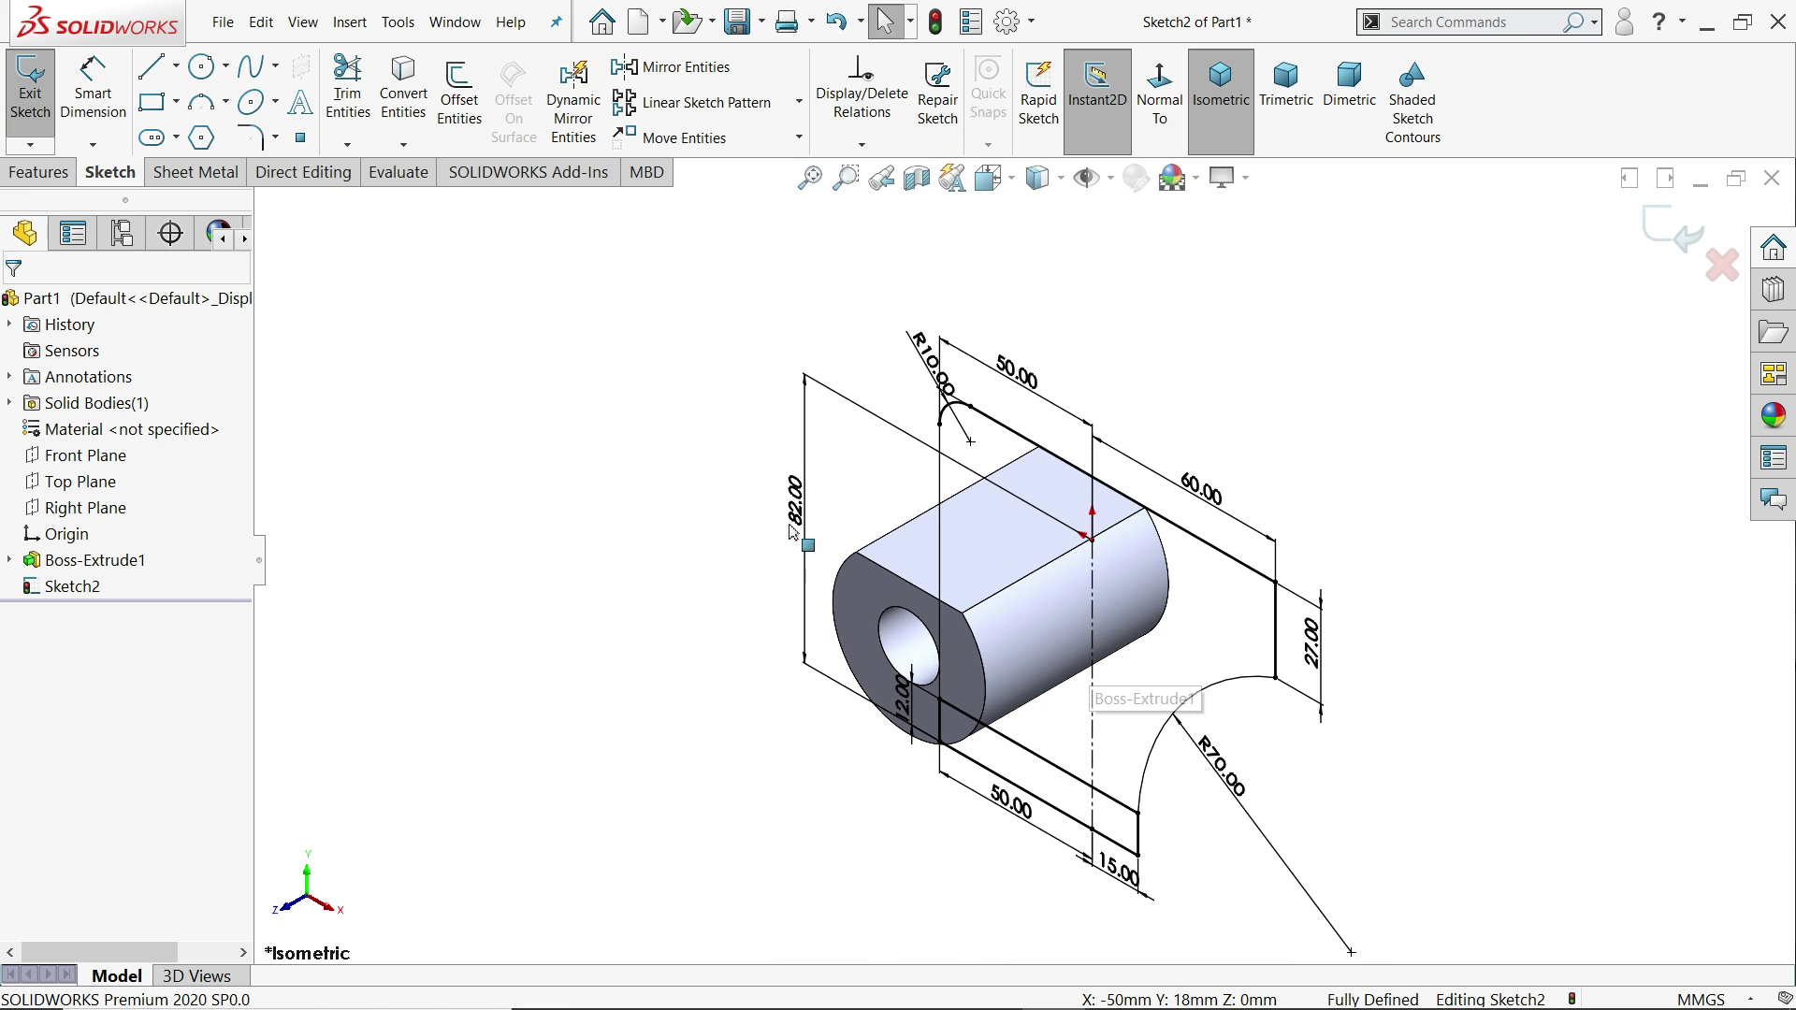
- Start a boss extrusion of the sketch using the two plate regions around the cylinder, leaving out the bottom rectangle
{"action": "left_click", "coordinate": [42, 172]}
{"action": "left_click", "coordinate": [41, 92]}
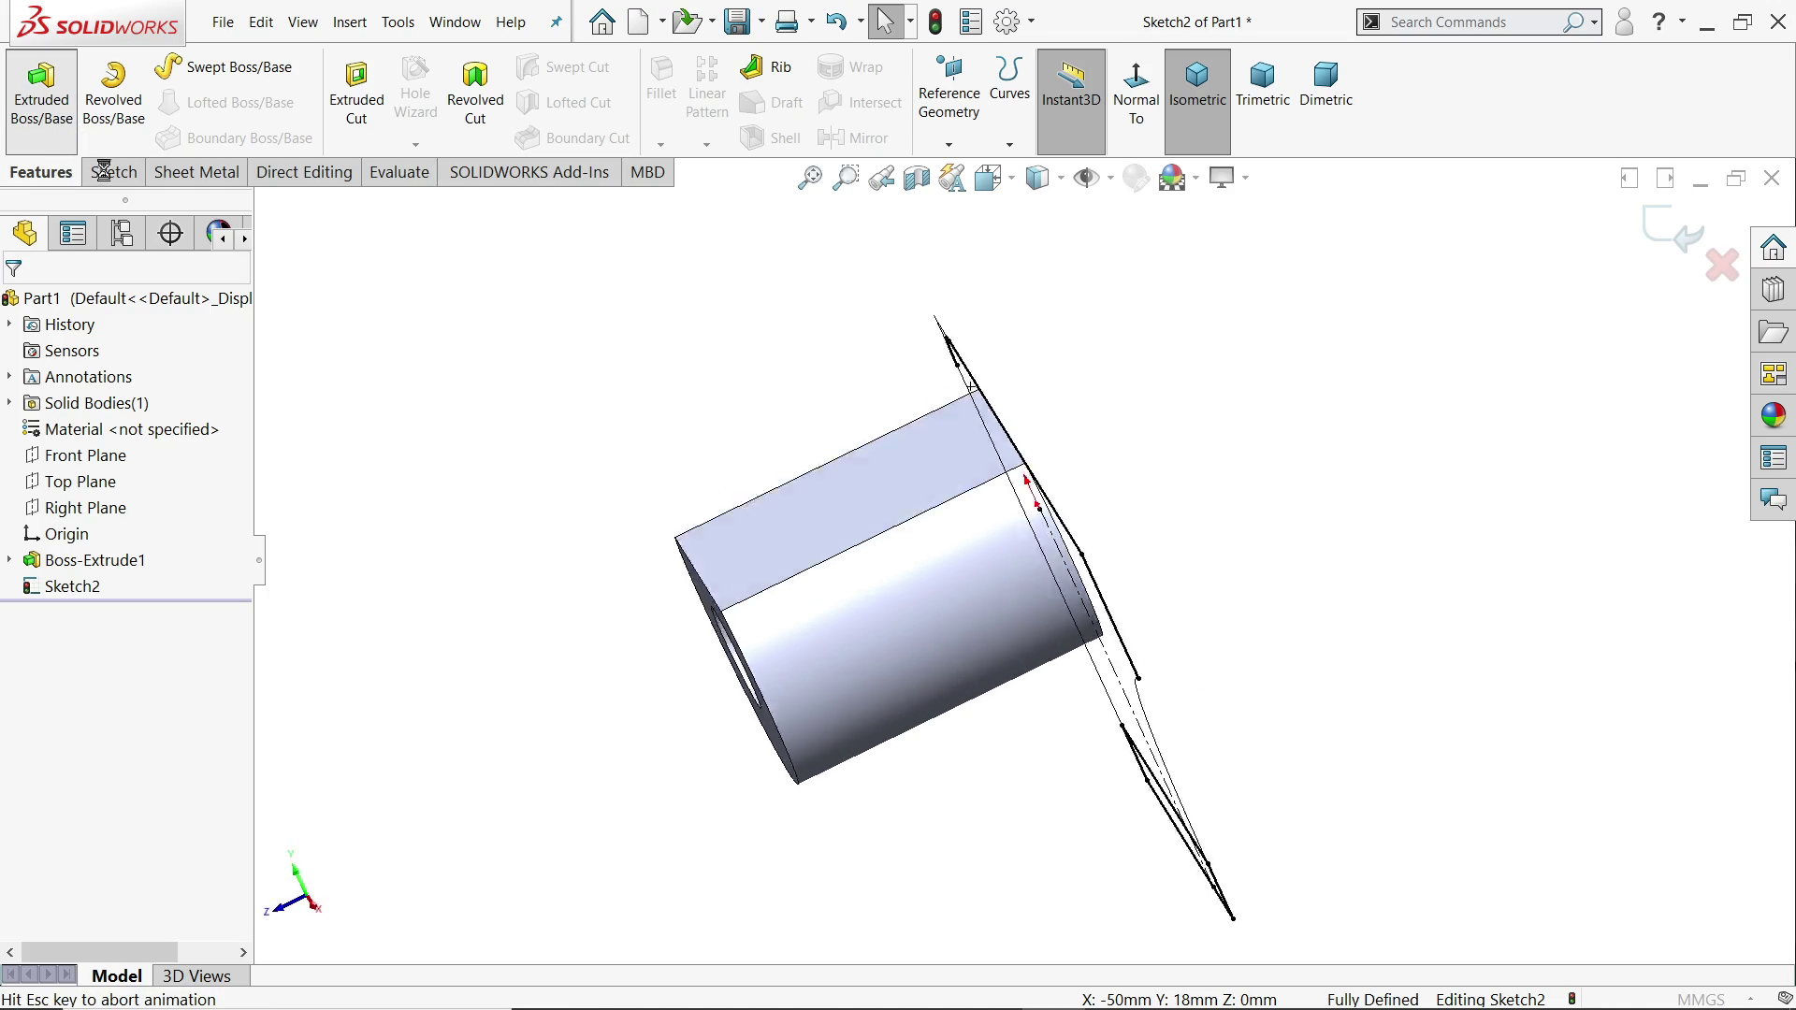
{"action": "left_click", "coordinate": [1190, 640]}
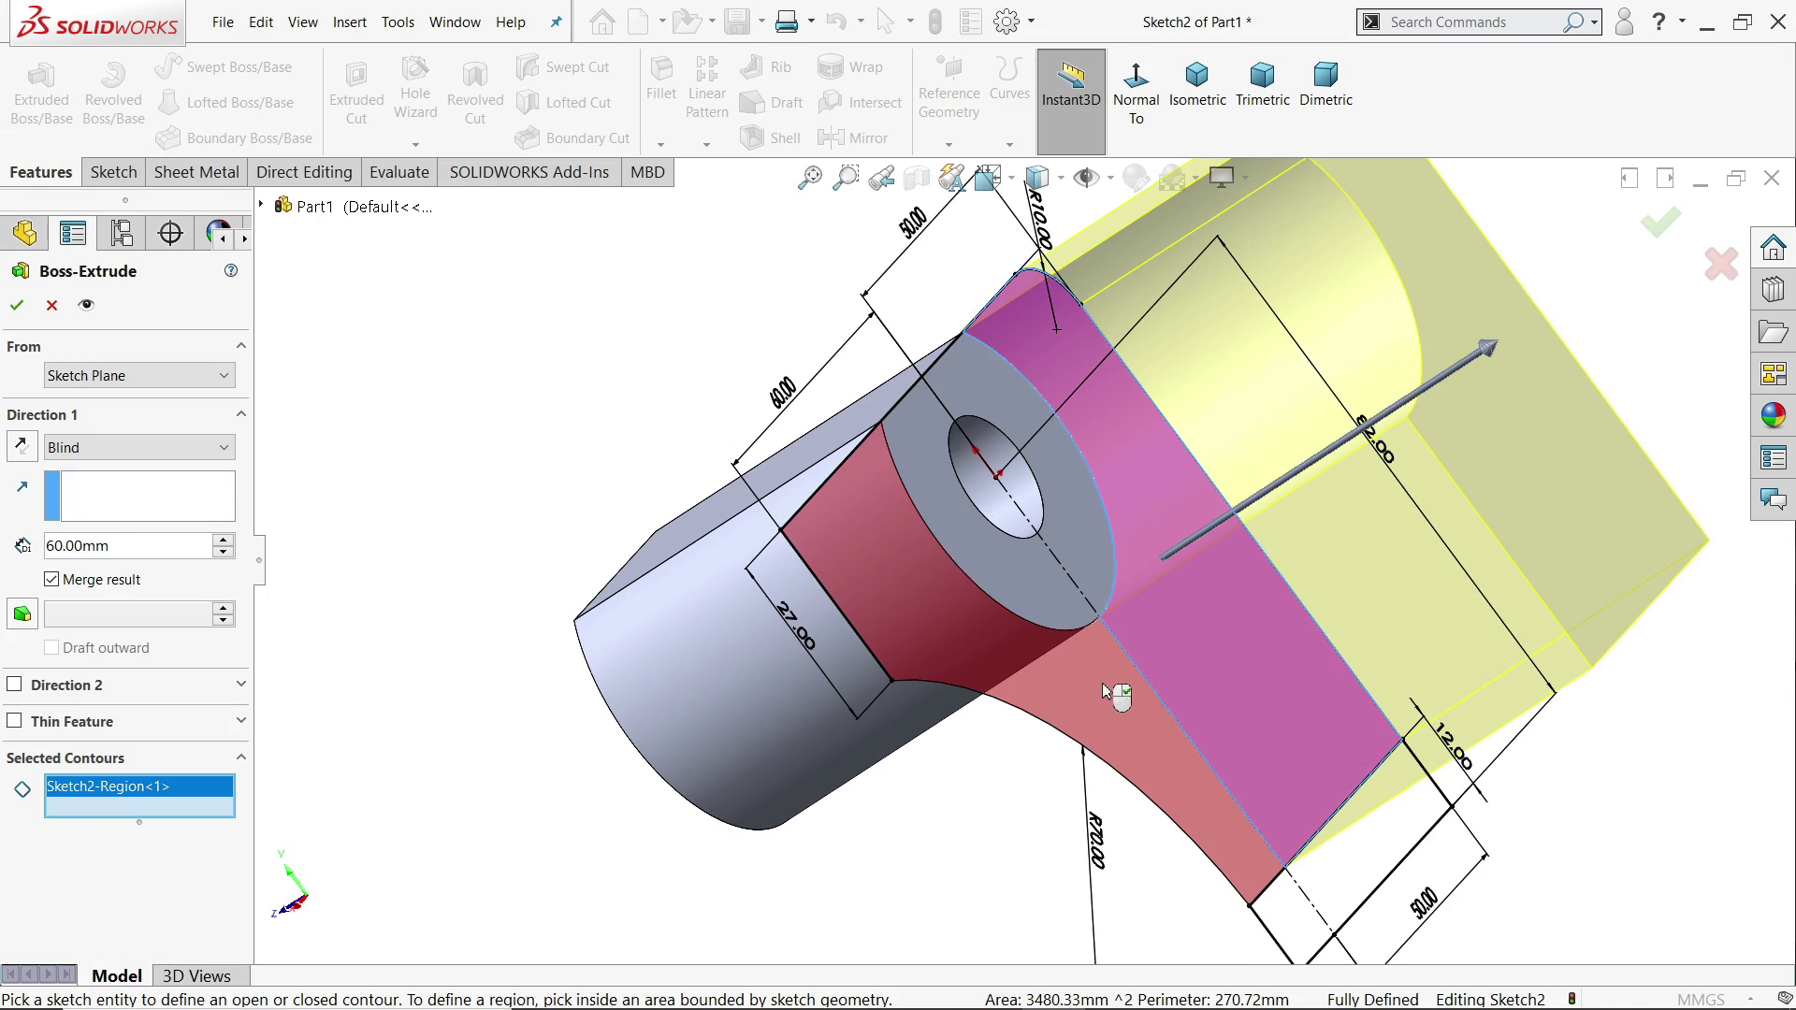
{"action": "left_click", "coordinate": [1115, 694]}
{"action": "middle_click_drag", "start_coordinate": [506, 441], "coordinate": [571, 360]}
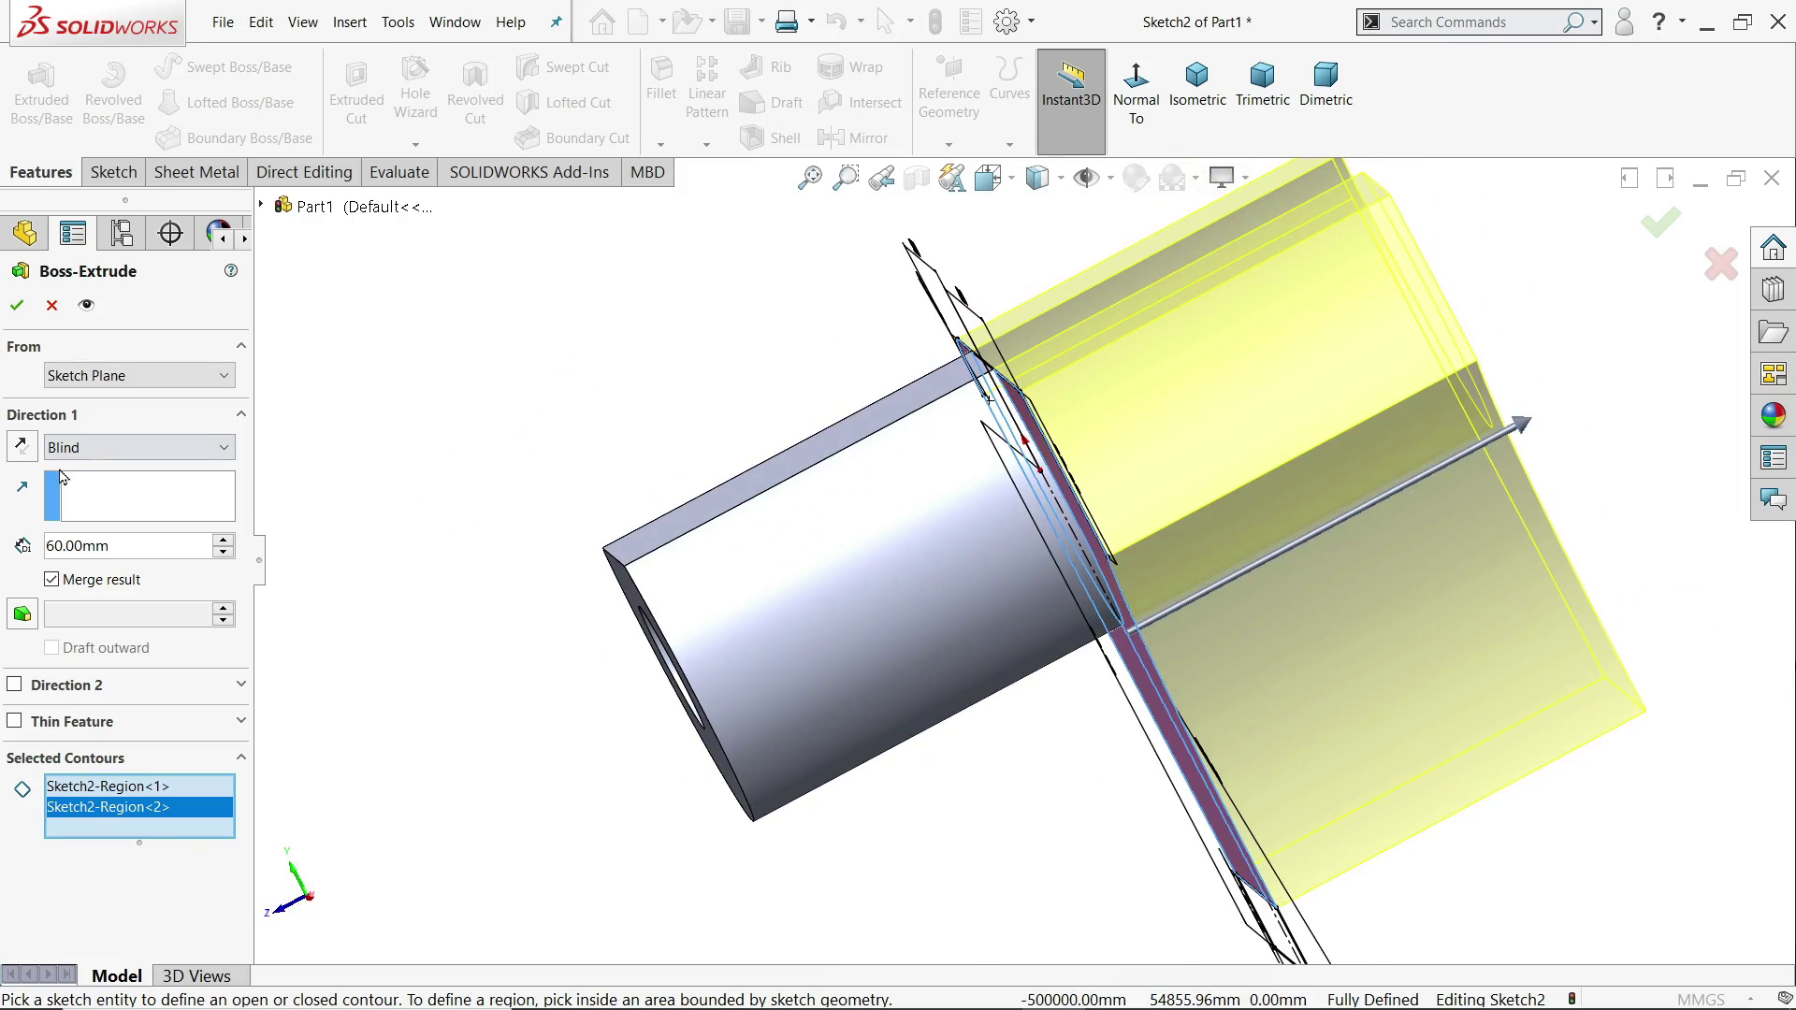
- Extrude the plate regions 12 mm in the reversed direction, towards the cylinder, merging the result
{"action": "left_click", "coordinate": [126, 546]}
{"action": "type", "text": "12"}
{"action": "key", "text": "Return"}
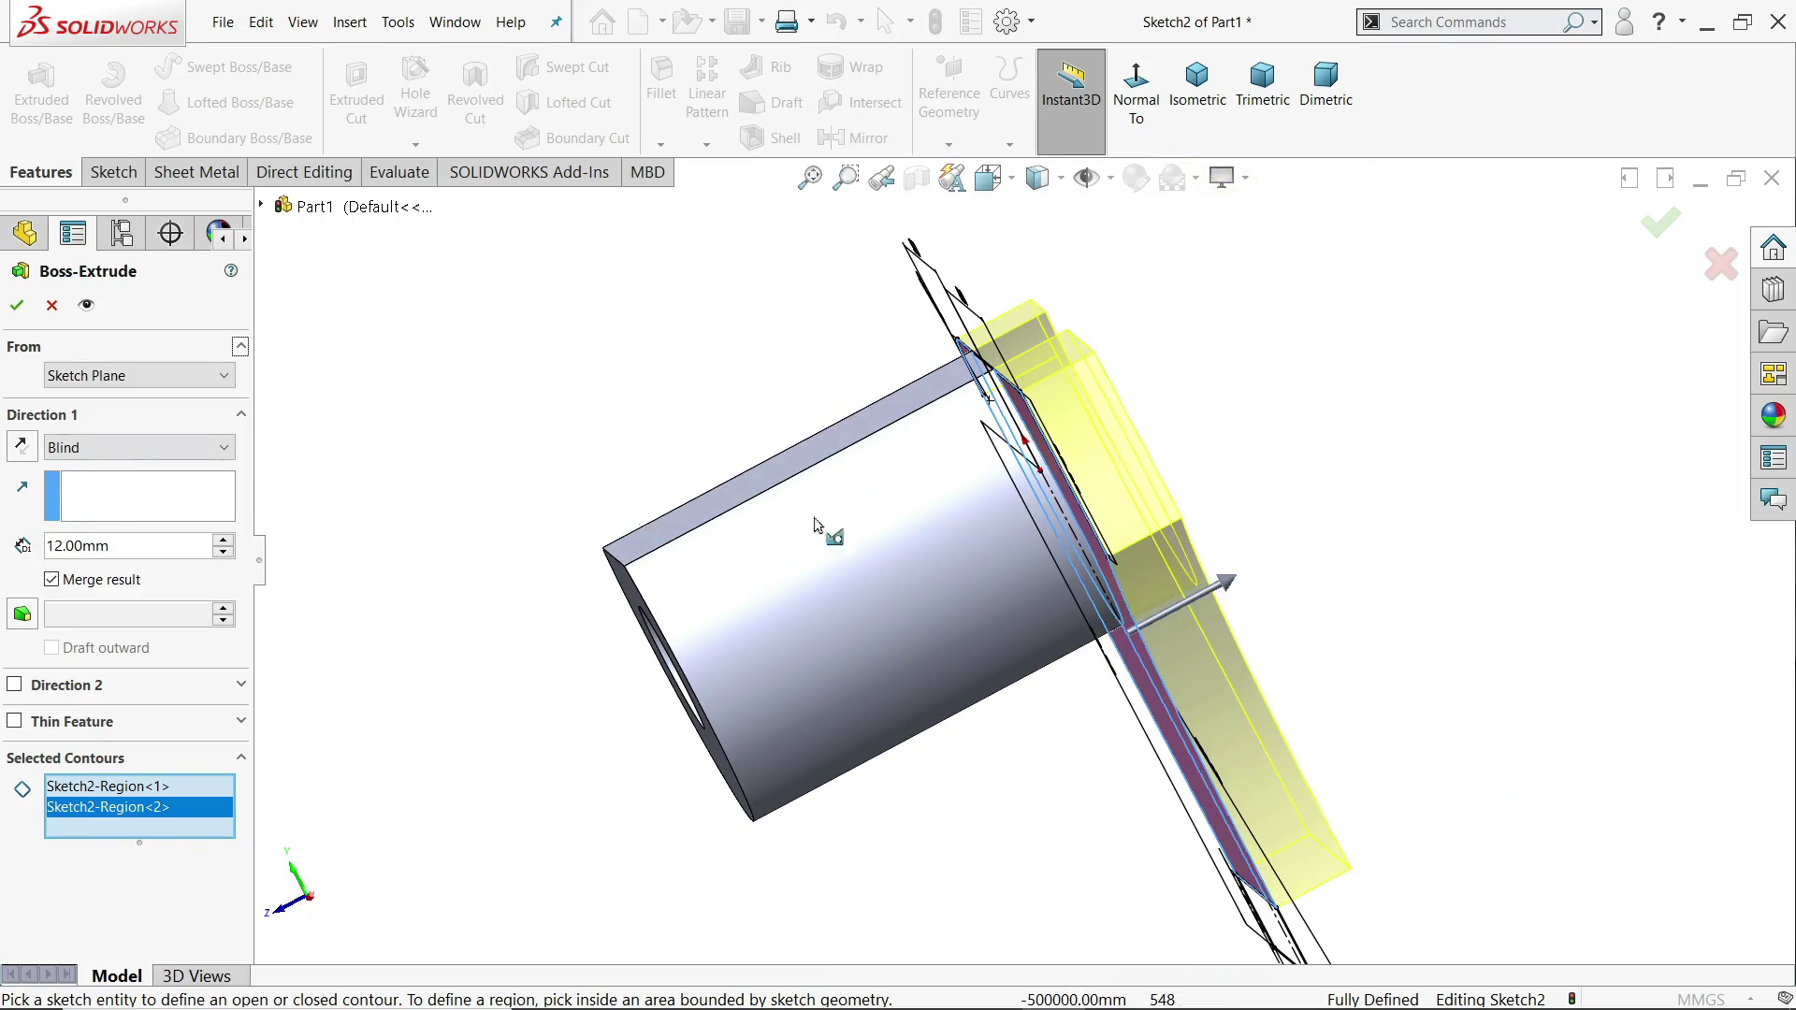
{"action": "left_click", "coordinate": [20, 447]}
{"action": "middle_click_drag", "start_coordinate": [573, 481], "coordinate": [697, 430]}
{"action": "scroll", "coordinate": [1123, 562], "scroll_direction": "up", "scroll_amount": 2}
{"action": "scroll", "coordinate": [1063, 680], "scroll_direction": "down", "scroll_amount": 1}
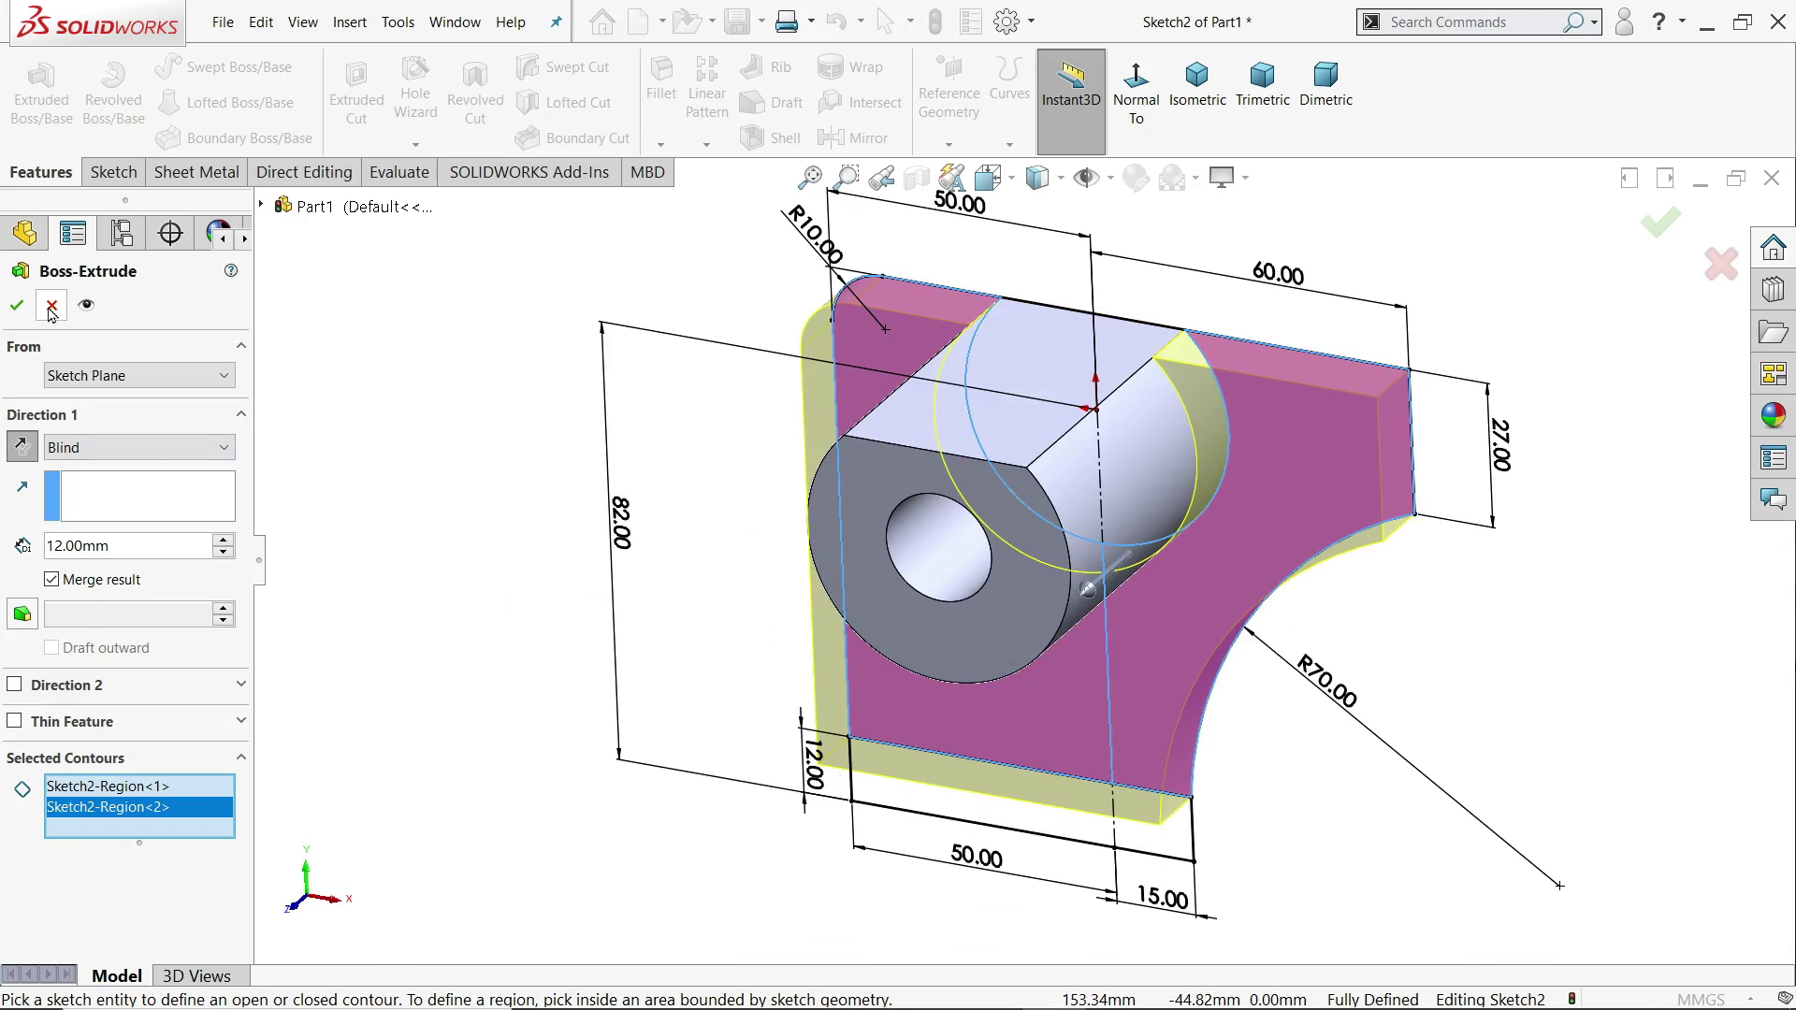
{"action": "left_click", "coordinate": [17, 307]}
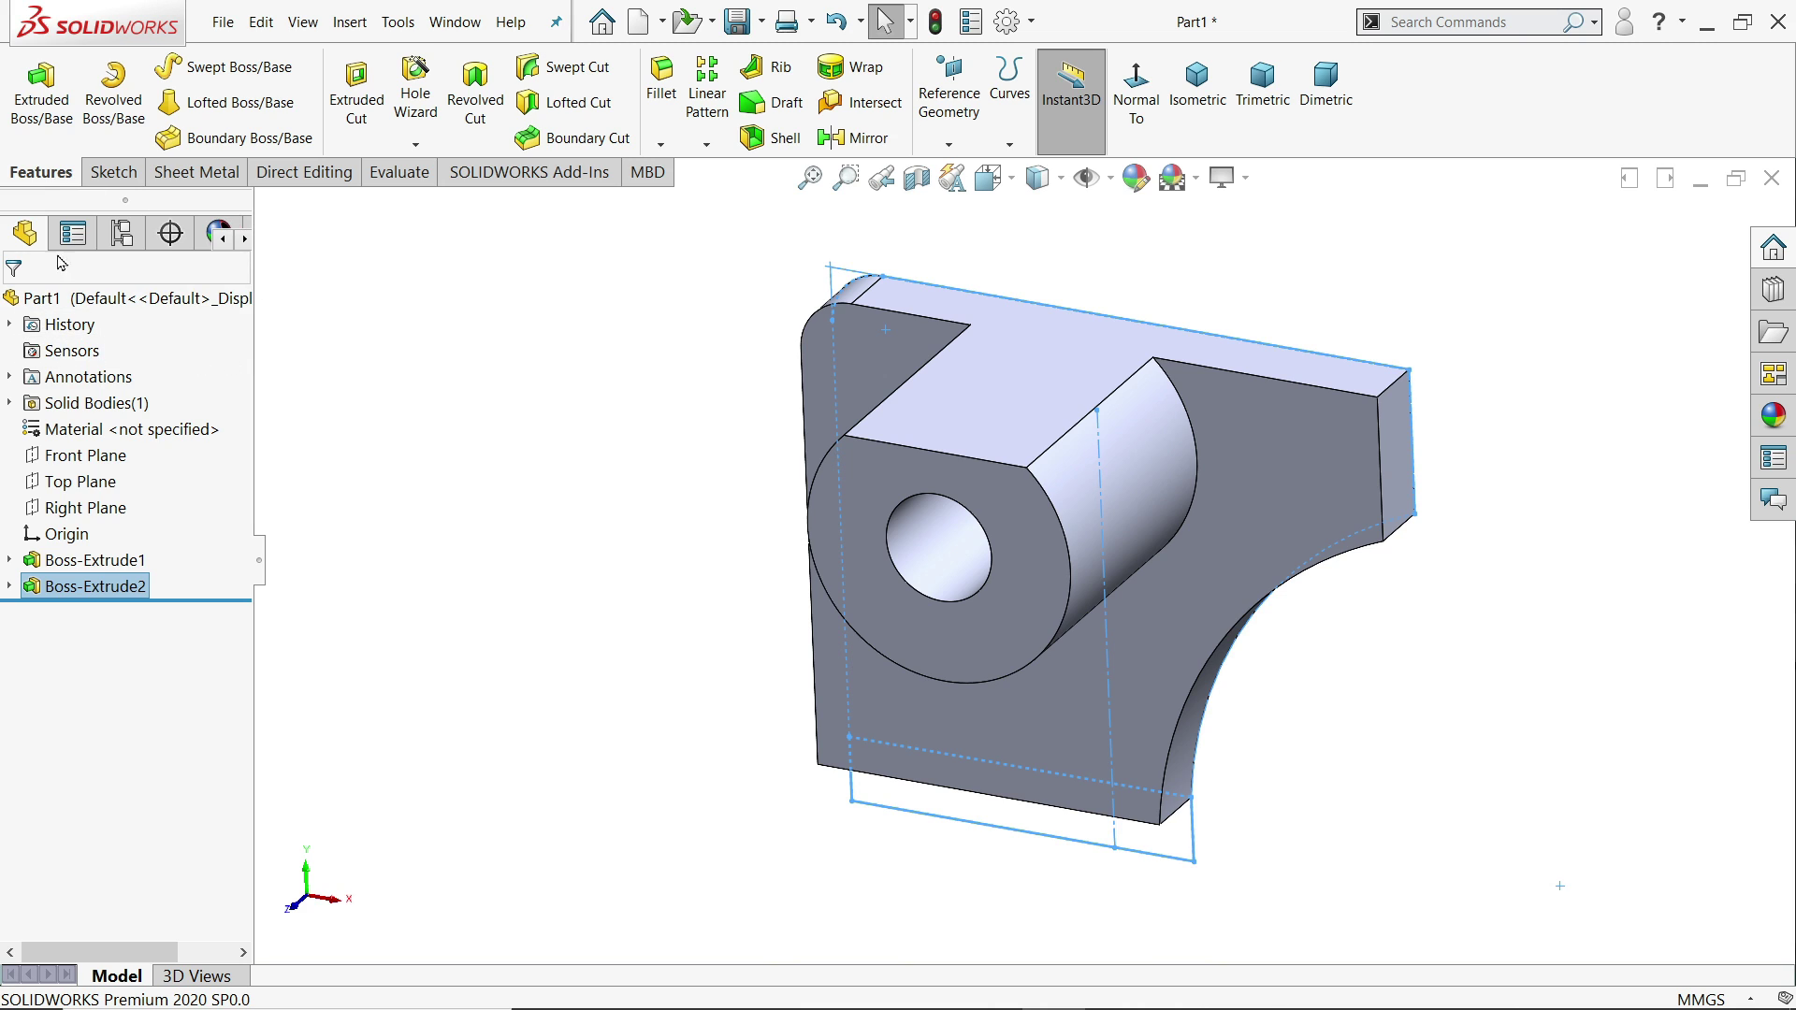
- Reuse the plate's sketch for another boss extrusion, selecting both regions of the bottom rectangle as contours
{"action": "left_click", "coordinate": [9, 586]}
{"action": "left_click", "coordinate": [94, 612]}
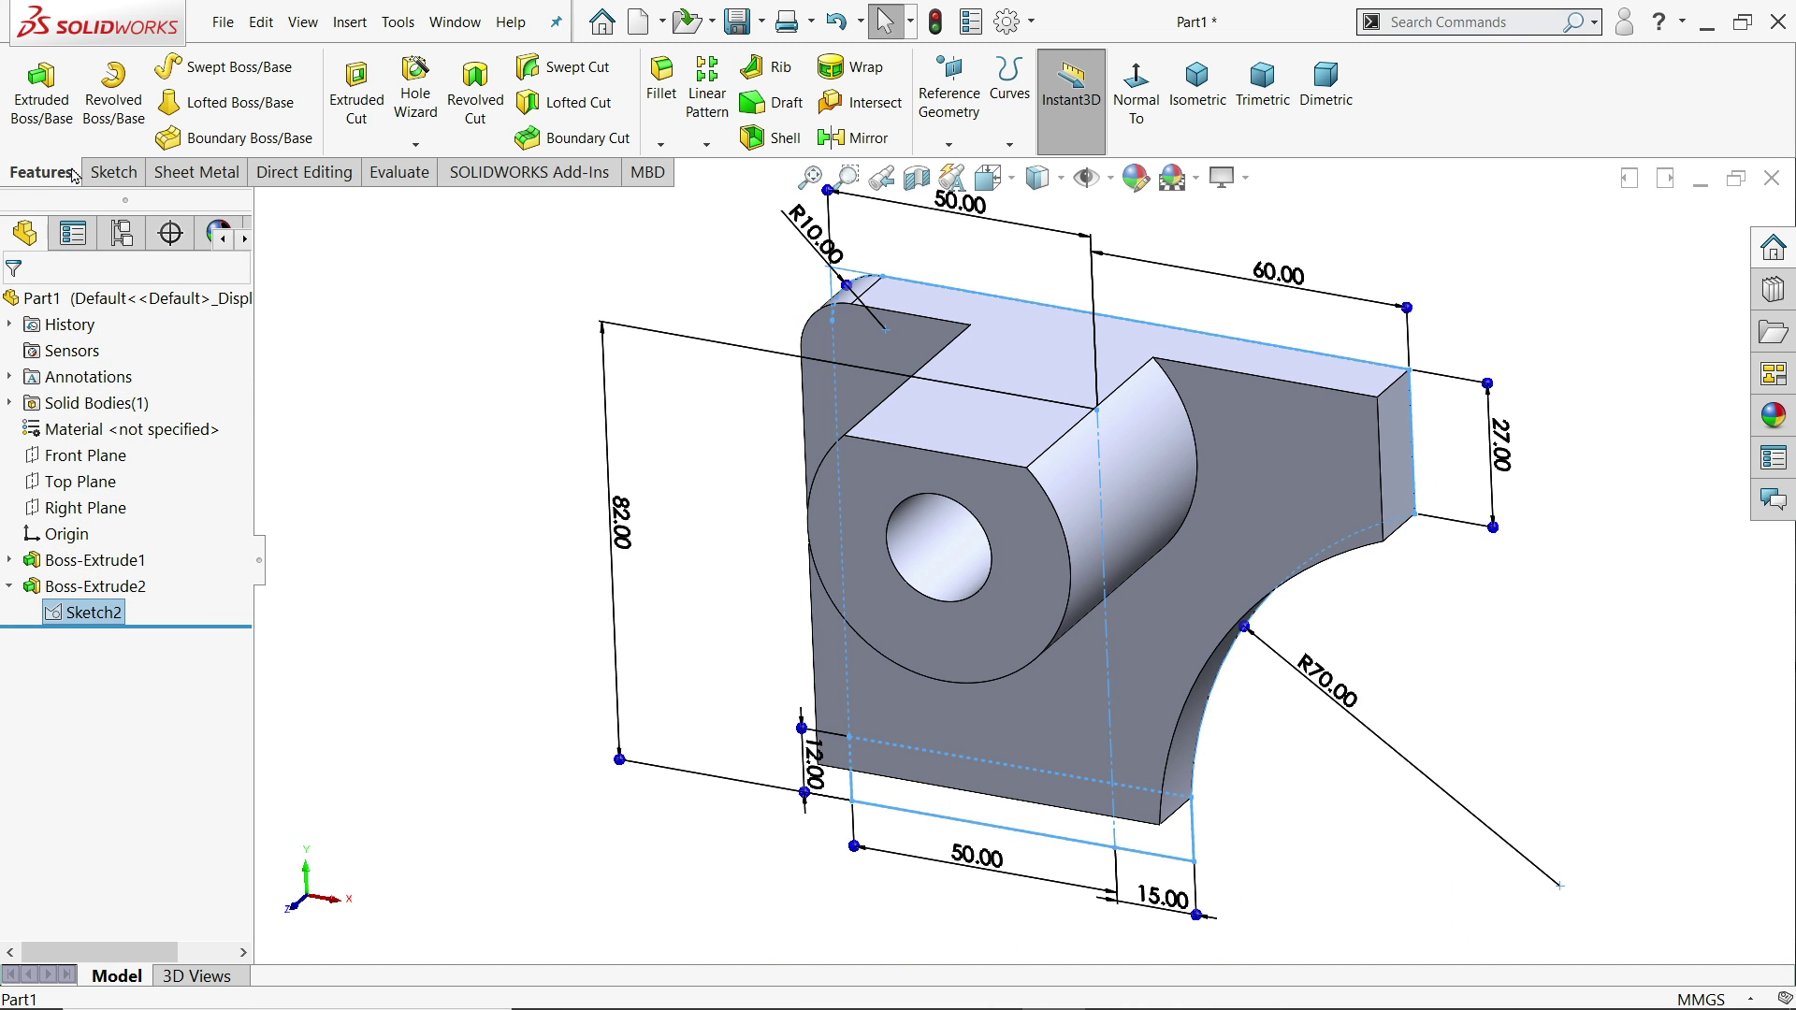
{"action": "left_click", "coordinate": [49, 112]}
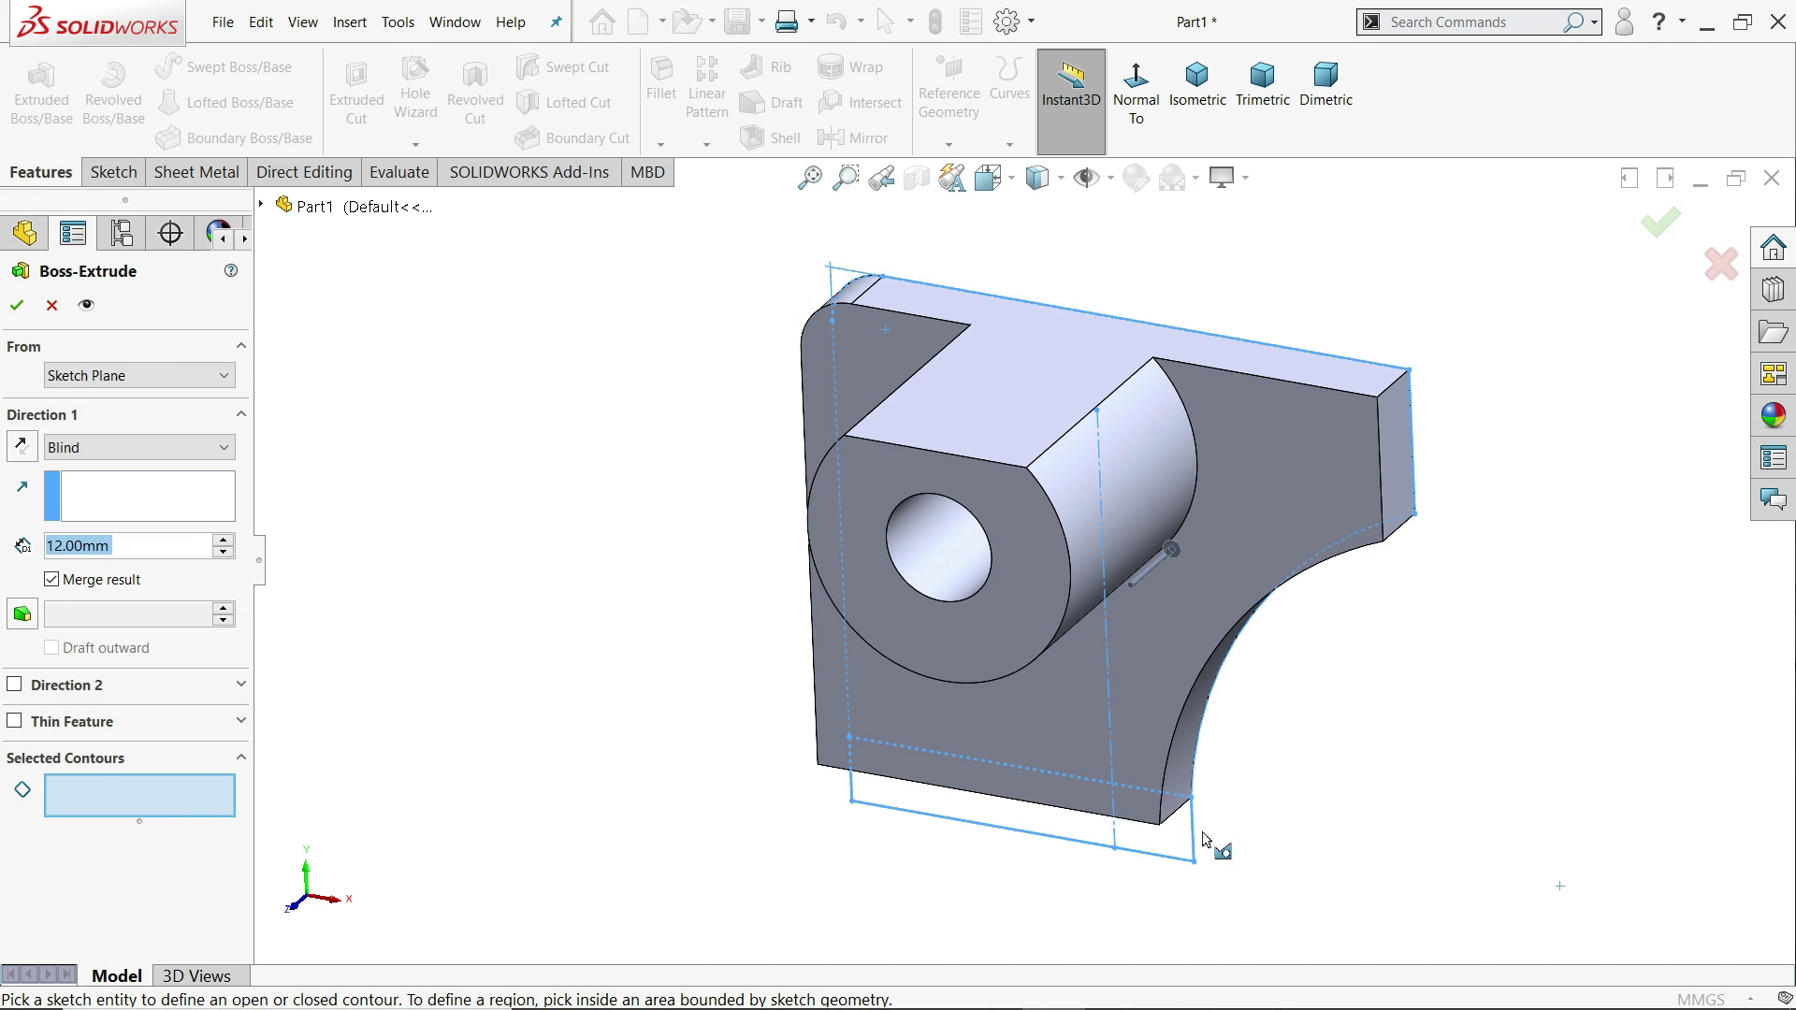
{"action": "mouse_move", "coordinate": [1082, 829]}
{"action": "middle_mouse_down"}
{"action": "mouse_move", "coordinate": [1100, 893]}
{"action": "mouse_move", "coordinate": [1213, 753]}
{"action": "mouse_move", "coordinate": [1113, 840]}
{"action": "middle_mouse_up"}
{"action": "left_click", "coordinate": [1100, 900]}
{"action": "left_click", "coordinate": [1143, 906]}
{"action": "scroll", "coordinate": [1086, 666], "scroll_direction": "down", "scroll_amount": 5}
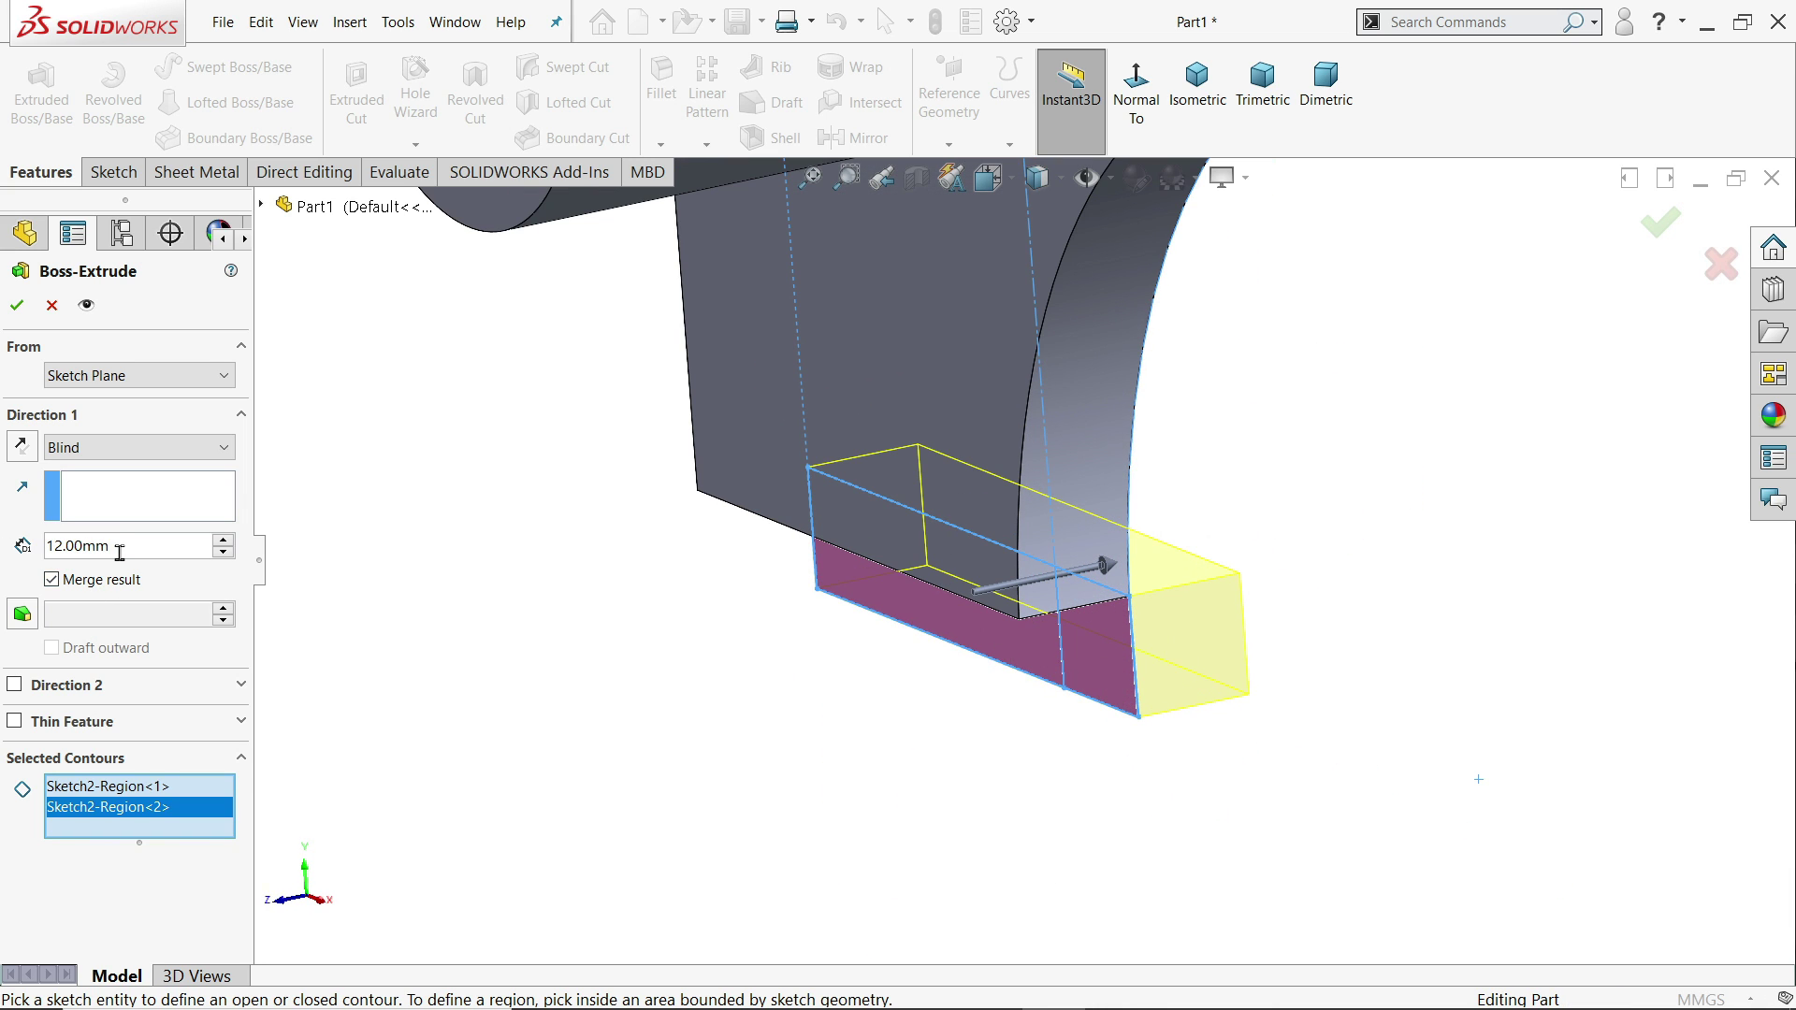
- Extrude the bottom rectangle 48 mm in the reversed direction to form the base flange under the cylinder
{"action": "left_click_drag", "start_coordinate": [123, 545], "coordinate": [28, 541]}
{"action": "type", "text": "48"}
{"action": "key", "text": "Return"}
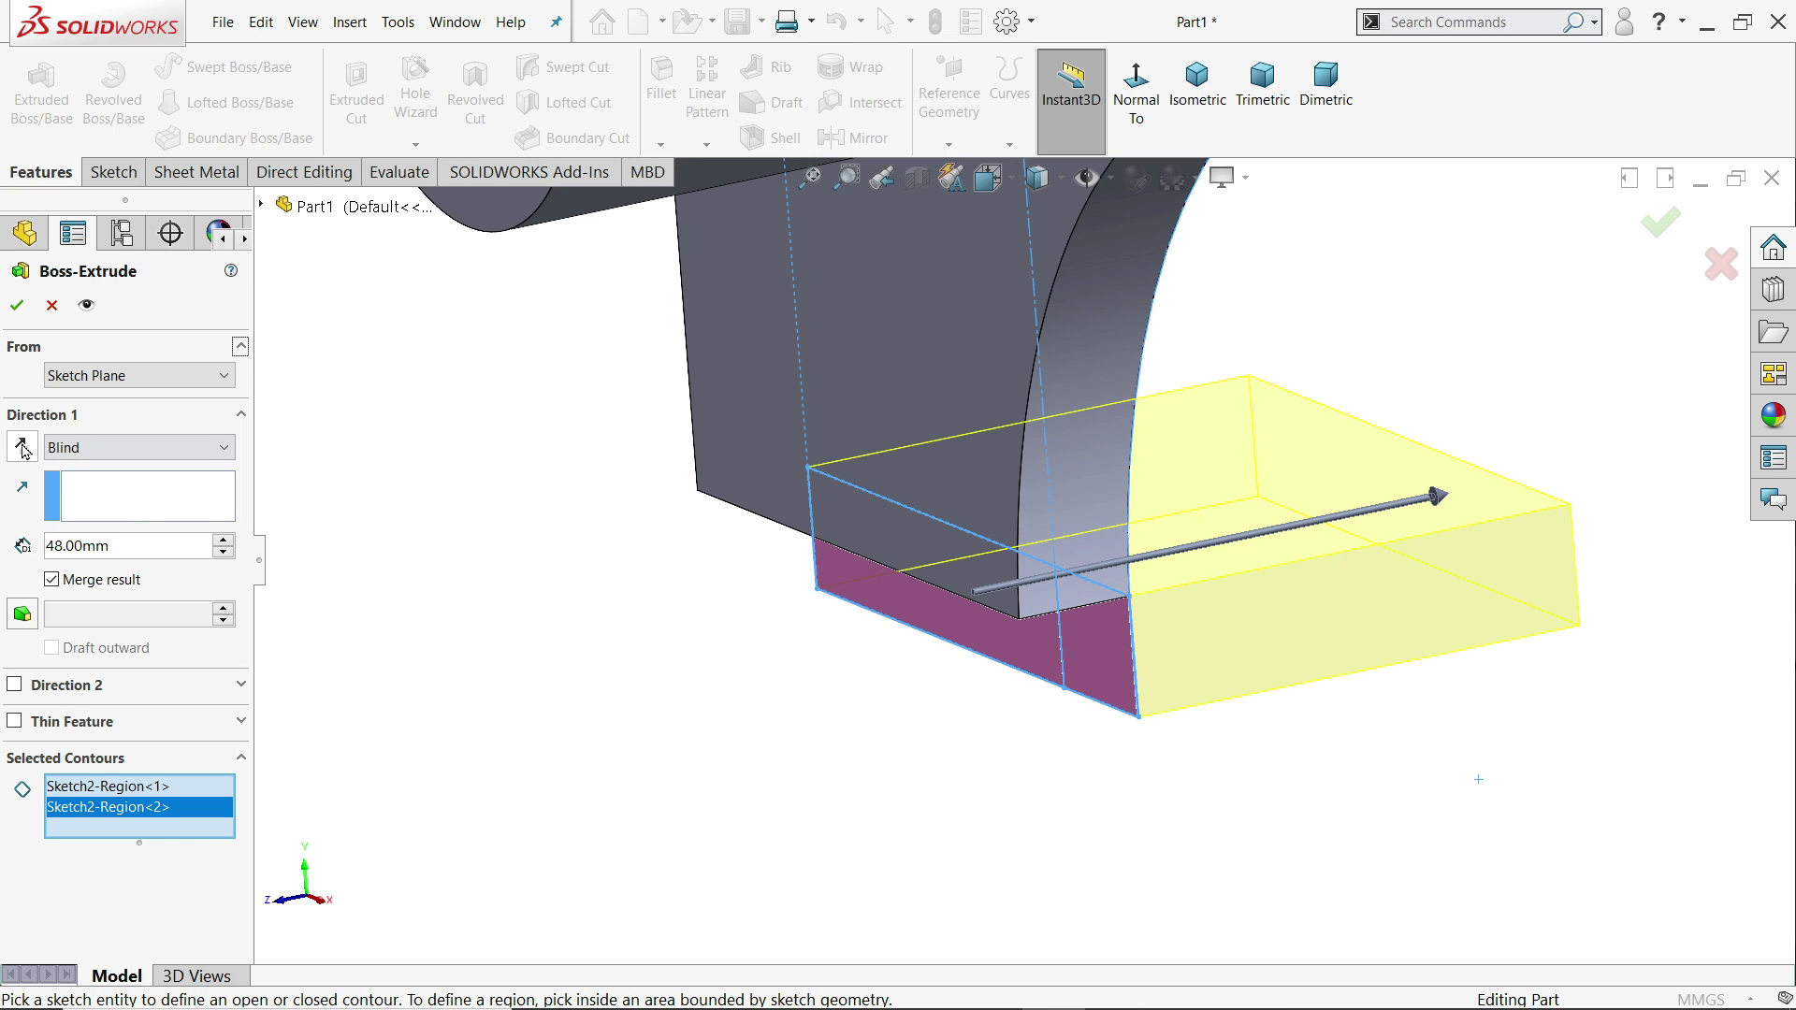
{"action": "left_click", "coordinate": [21, 448]}
{"action": "mouse_move", "coordinate": [565, 570]}
{"action": "middle_mouse_down"}
{"action": "mouse_move", "coordinate": [521, 489]}
{"action": "mouse_move", "coordinate": [474, 469]}
{"action": "mouse_move", "coordinate": [552, 575]}
{"action": "middle_mouse_up"}
{"action": "left_click", "coordinate": [16, 305]}
{"action": "scroll", "coordinate": [1029, 655], "scroll_direction": "down", "scroll_amount": 3}
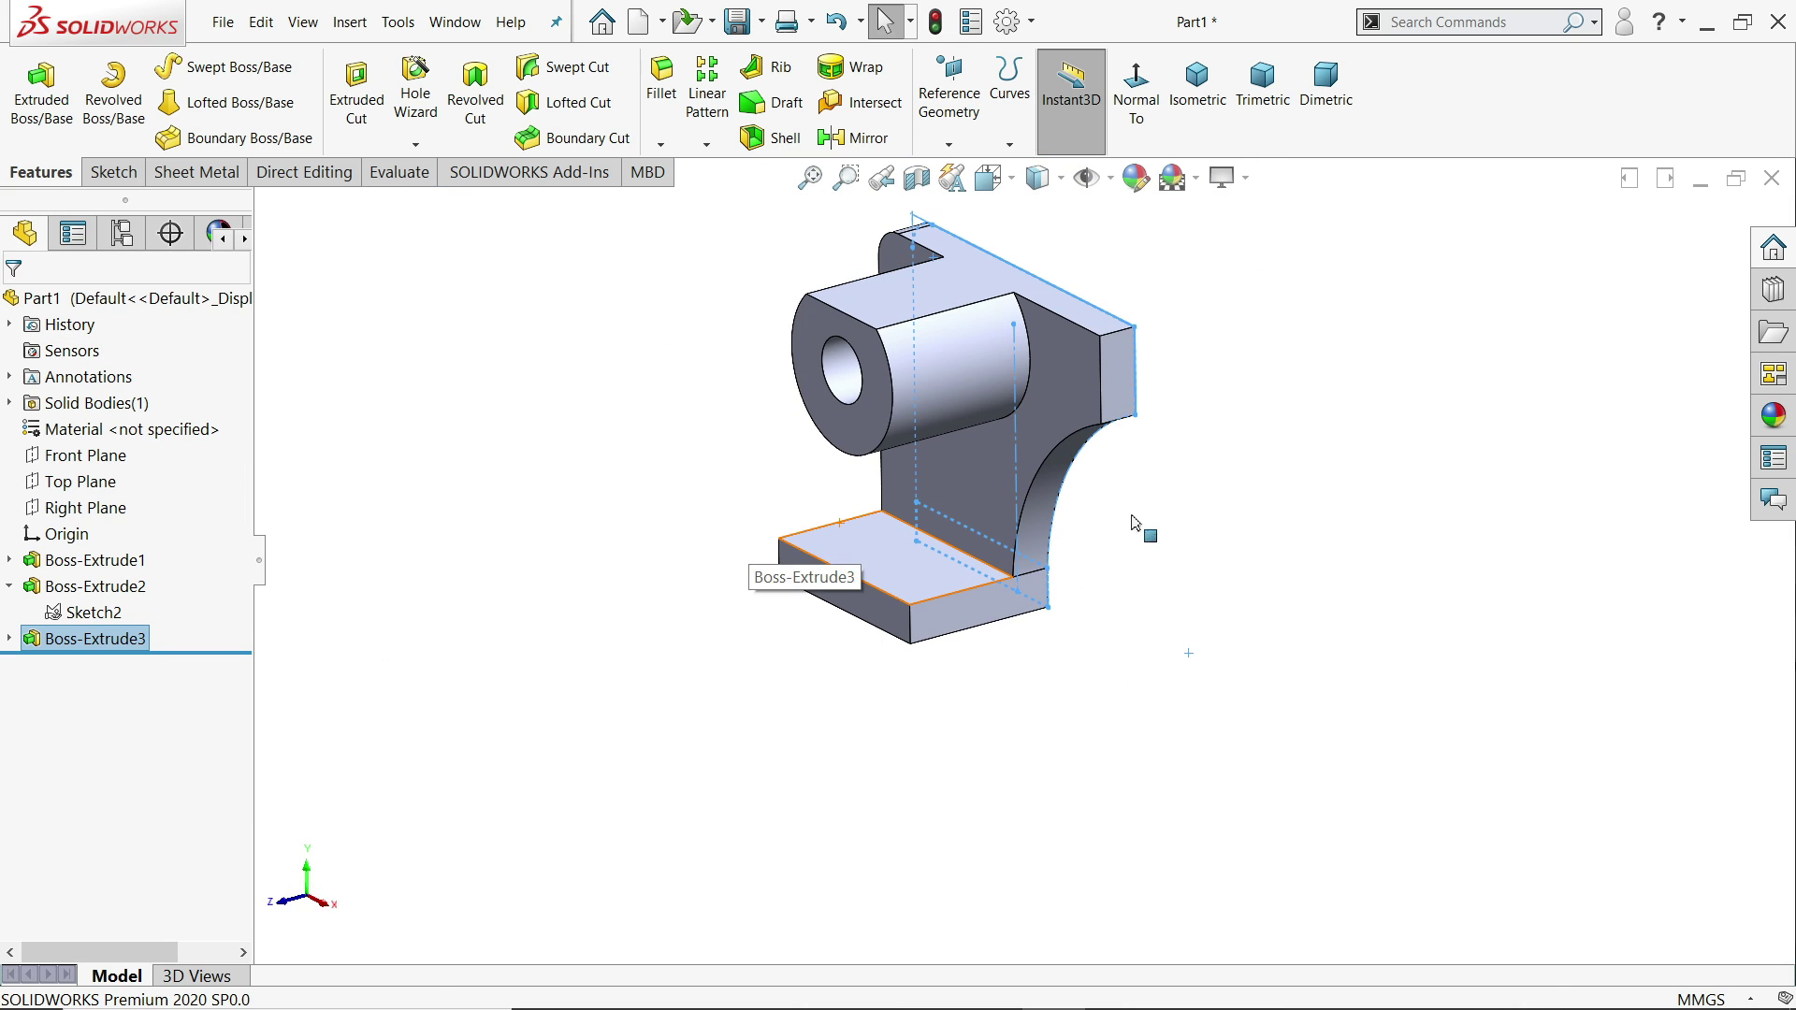
- Switch to the exercise drawing in Photos to check the dimensions of the plate's rounded corner and hole
{"action": "mouse_move", "coordinate": [928, 315]}
{"action": "middle_mouse_down"}
{"action": "mouse_move", "coordinate": [962, 474]}
{"action": "mouse_move", "coordinate": [861, 449]}
{"action": "mouse_move", "coordinate": [930, 810]}
{"action": "middle_mouse_up"}
{"action": "scroll", "coordinate": [992, 495], "scroll_direction": "down", "scroll_amount": 4}
{"action": "key", "text": "alt+Tab"}
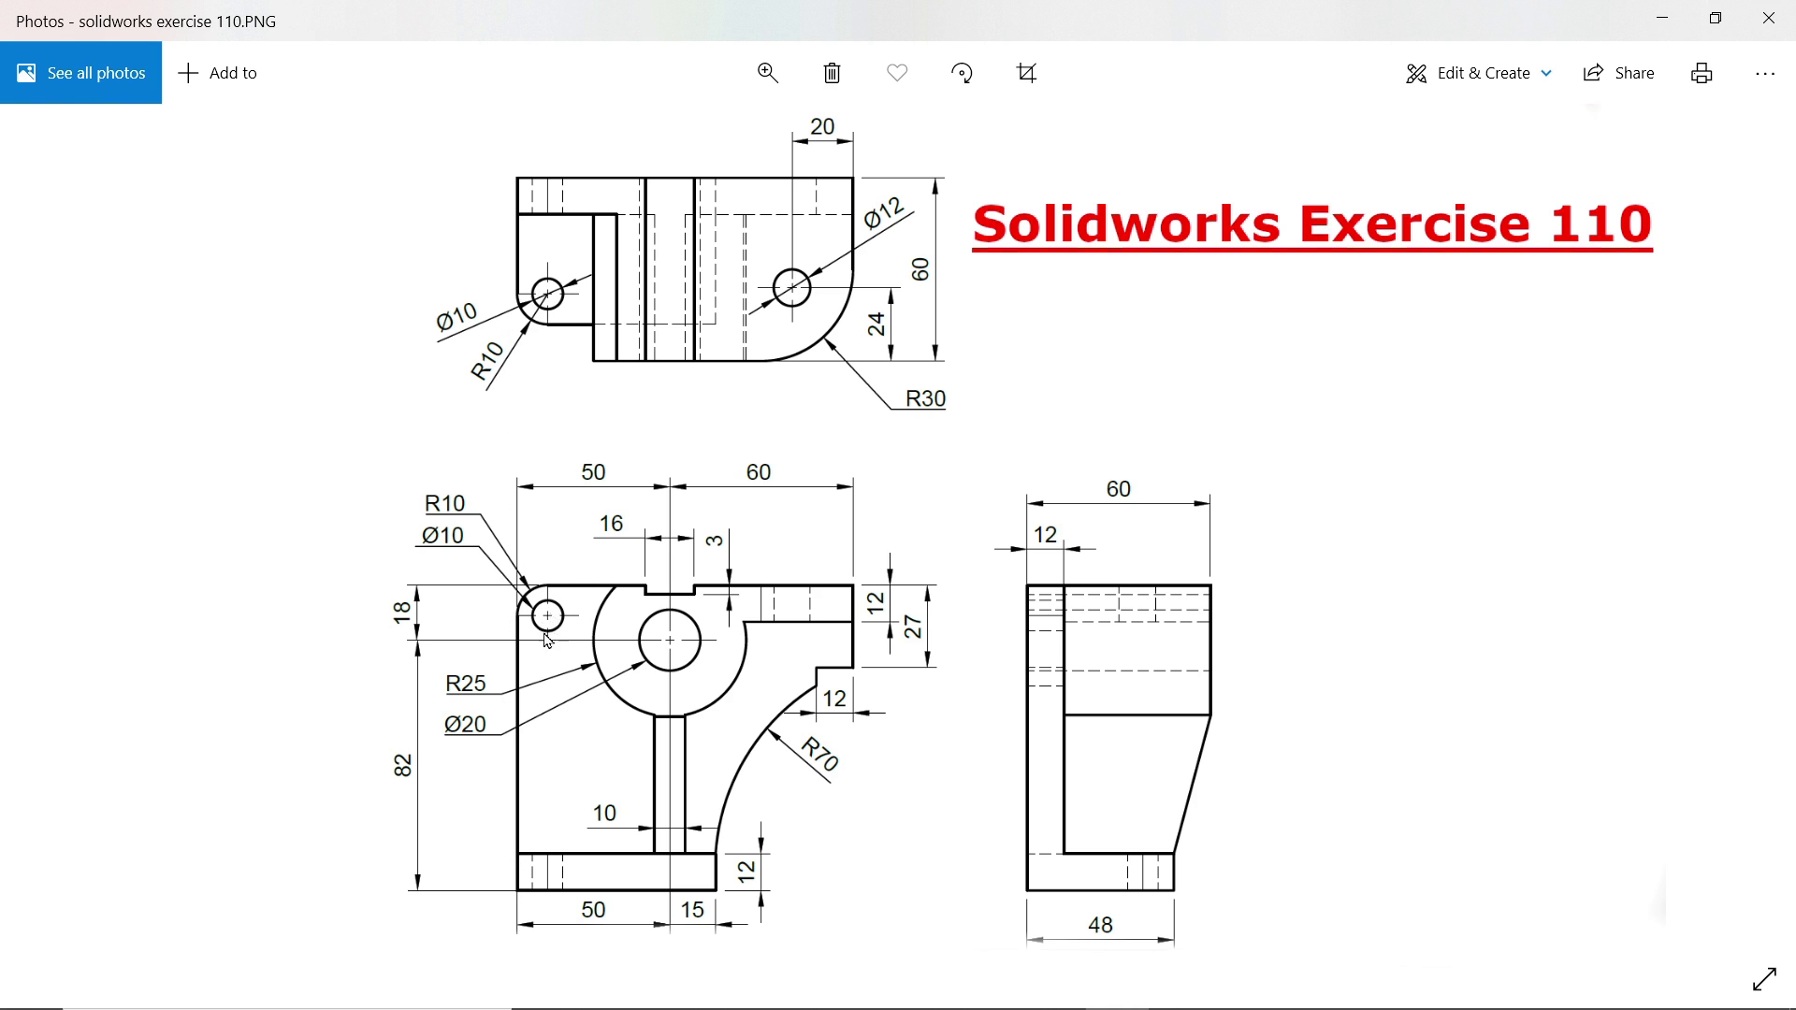
- Switch back to SOLIDWORKS and sketch a 10 mm diameter circle on the plate's front face near the rounded corner
{"action": "left_click", "coordinate": [1663, 18]}
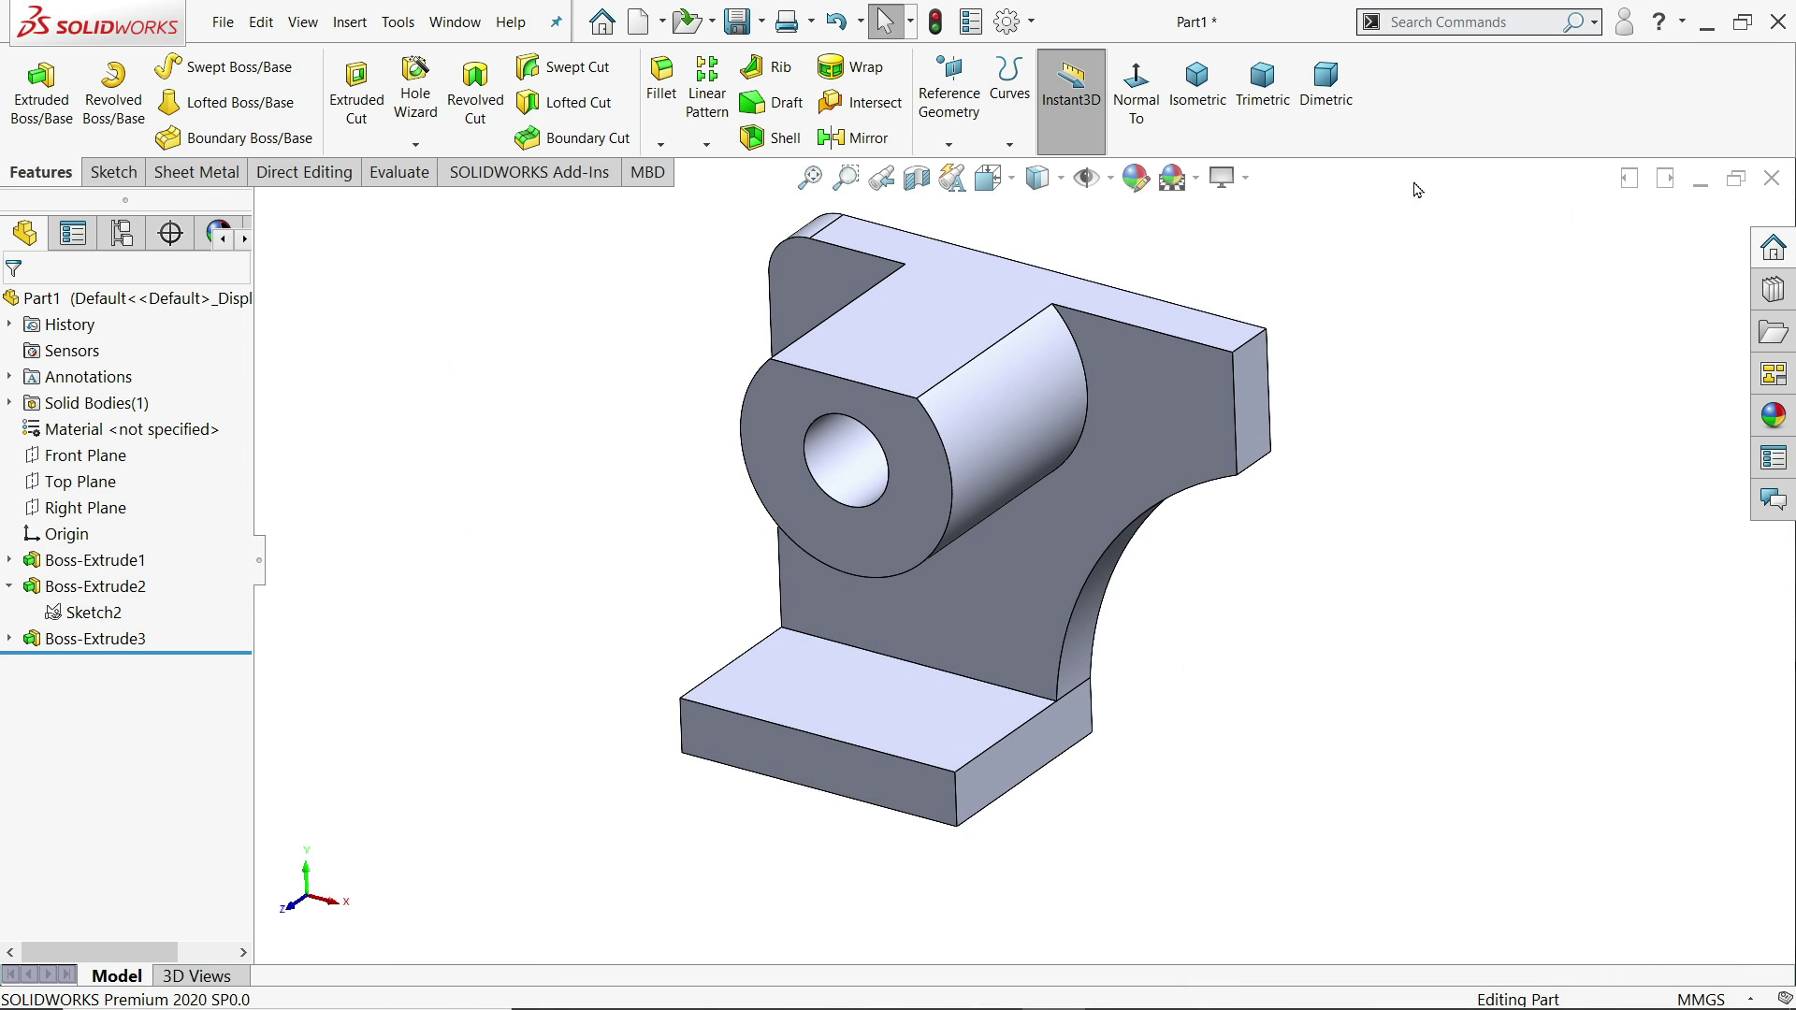
{"action": "scroll", "coordinate": [898, 402], "scroll_direction": "down", "scroll_amount": 3}
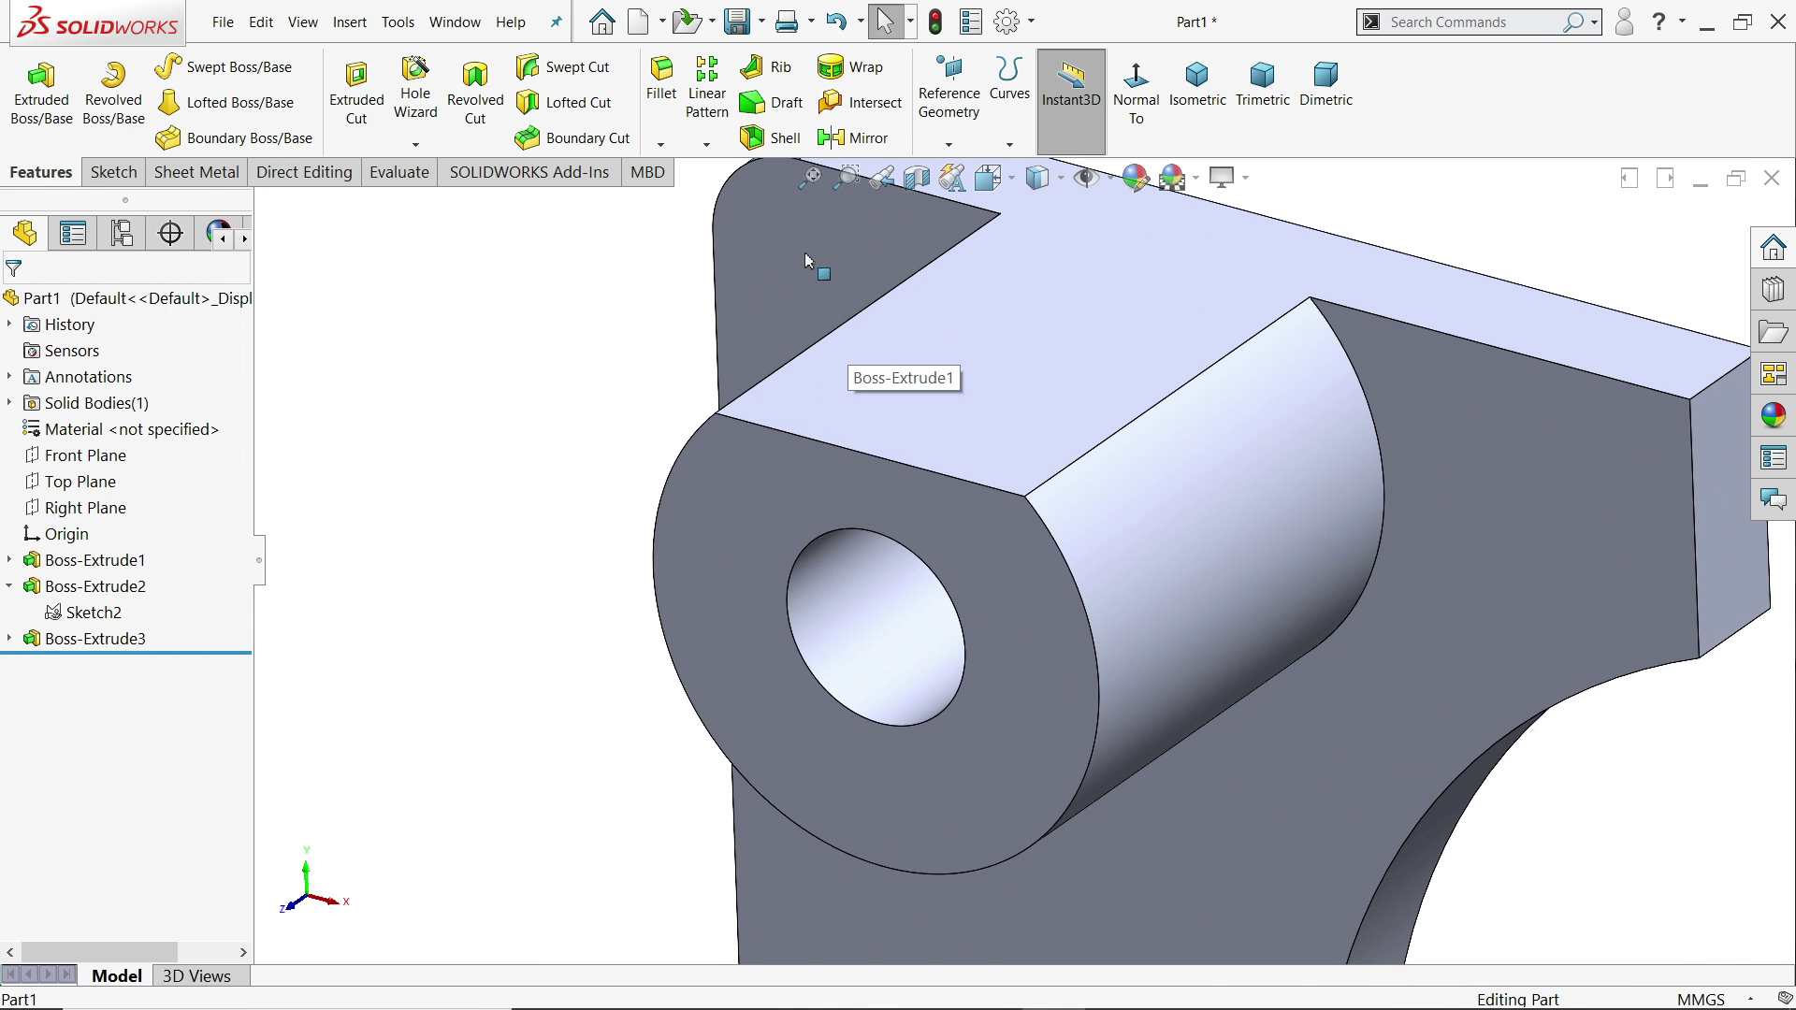
{"action": "left_click", "coordinate": [804, 254]}
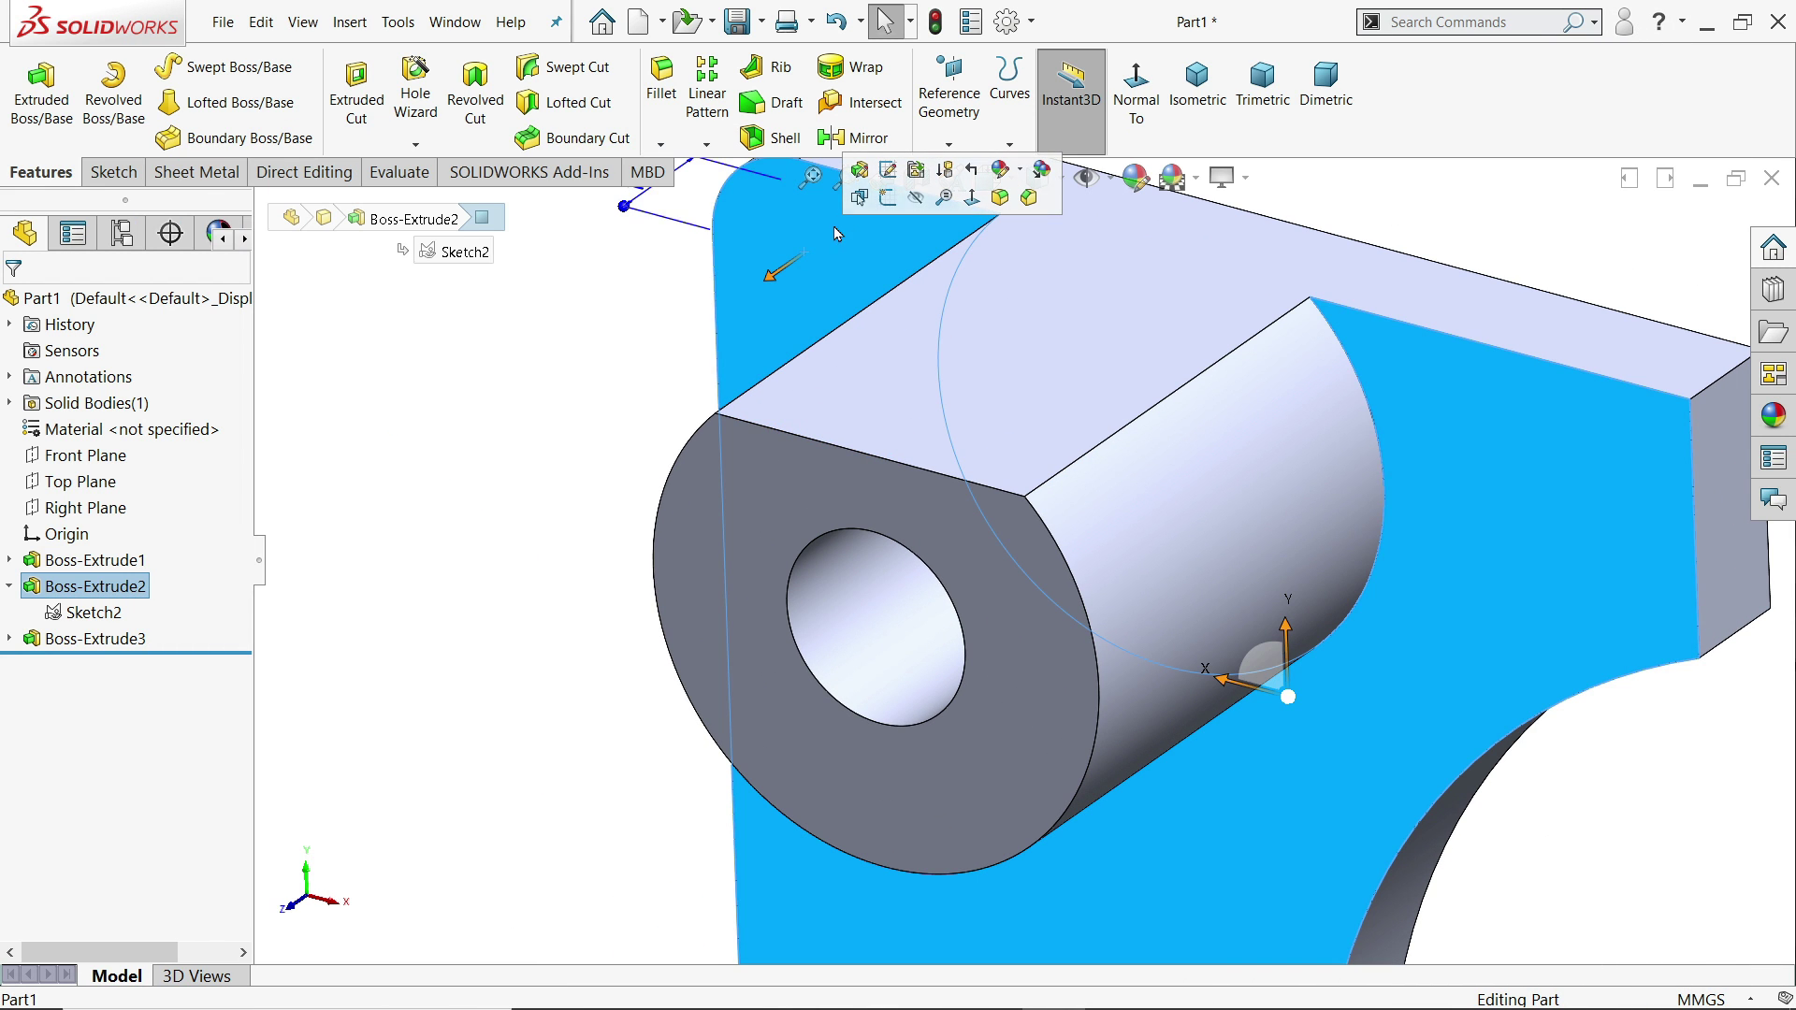
{"action": "left_click", "coordinate": [887, 199]}
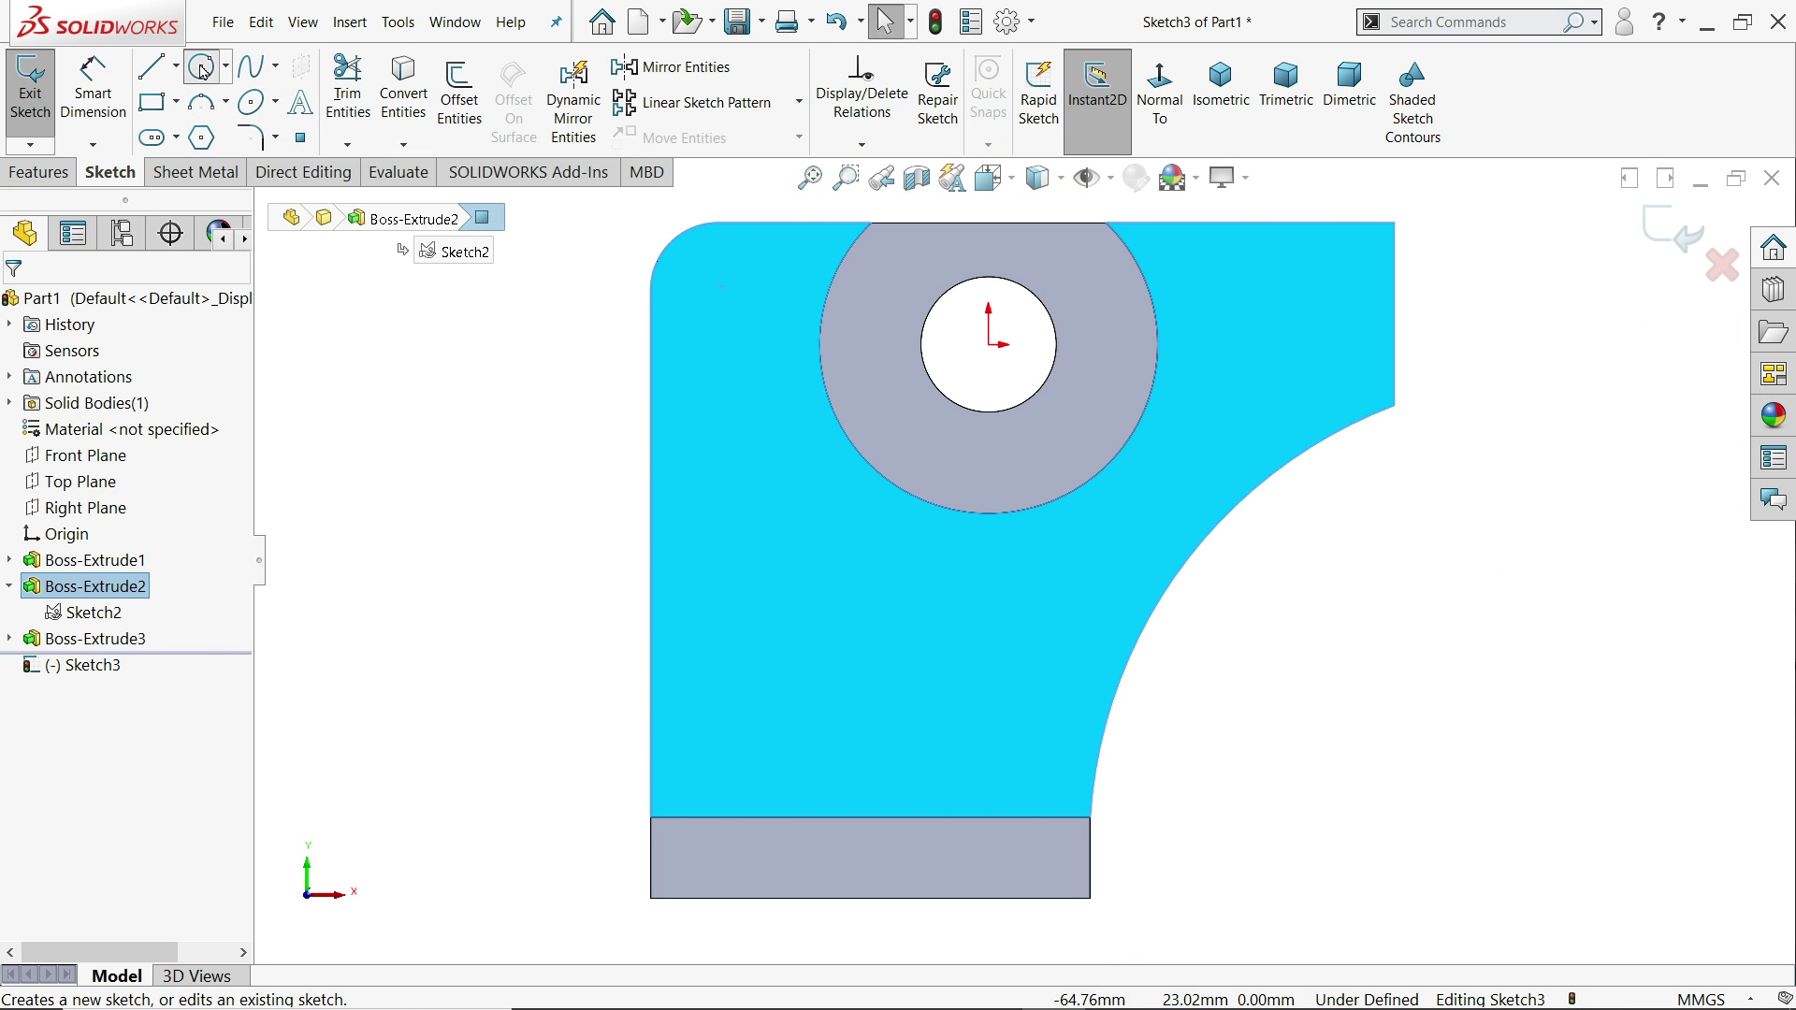
{"action": "left_click", "coordinate": [203, 71]}
{"action": "scroll", "coordinate": [810, 573], "scroll_direction": "down", "scroll_amount": 5}
{"action": "left_click", "coordinate": [811, 572]}
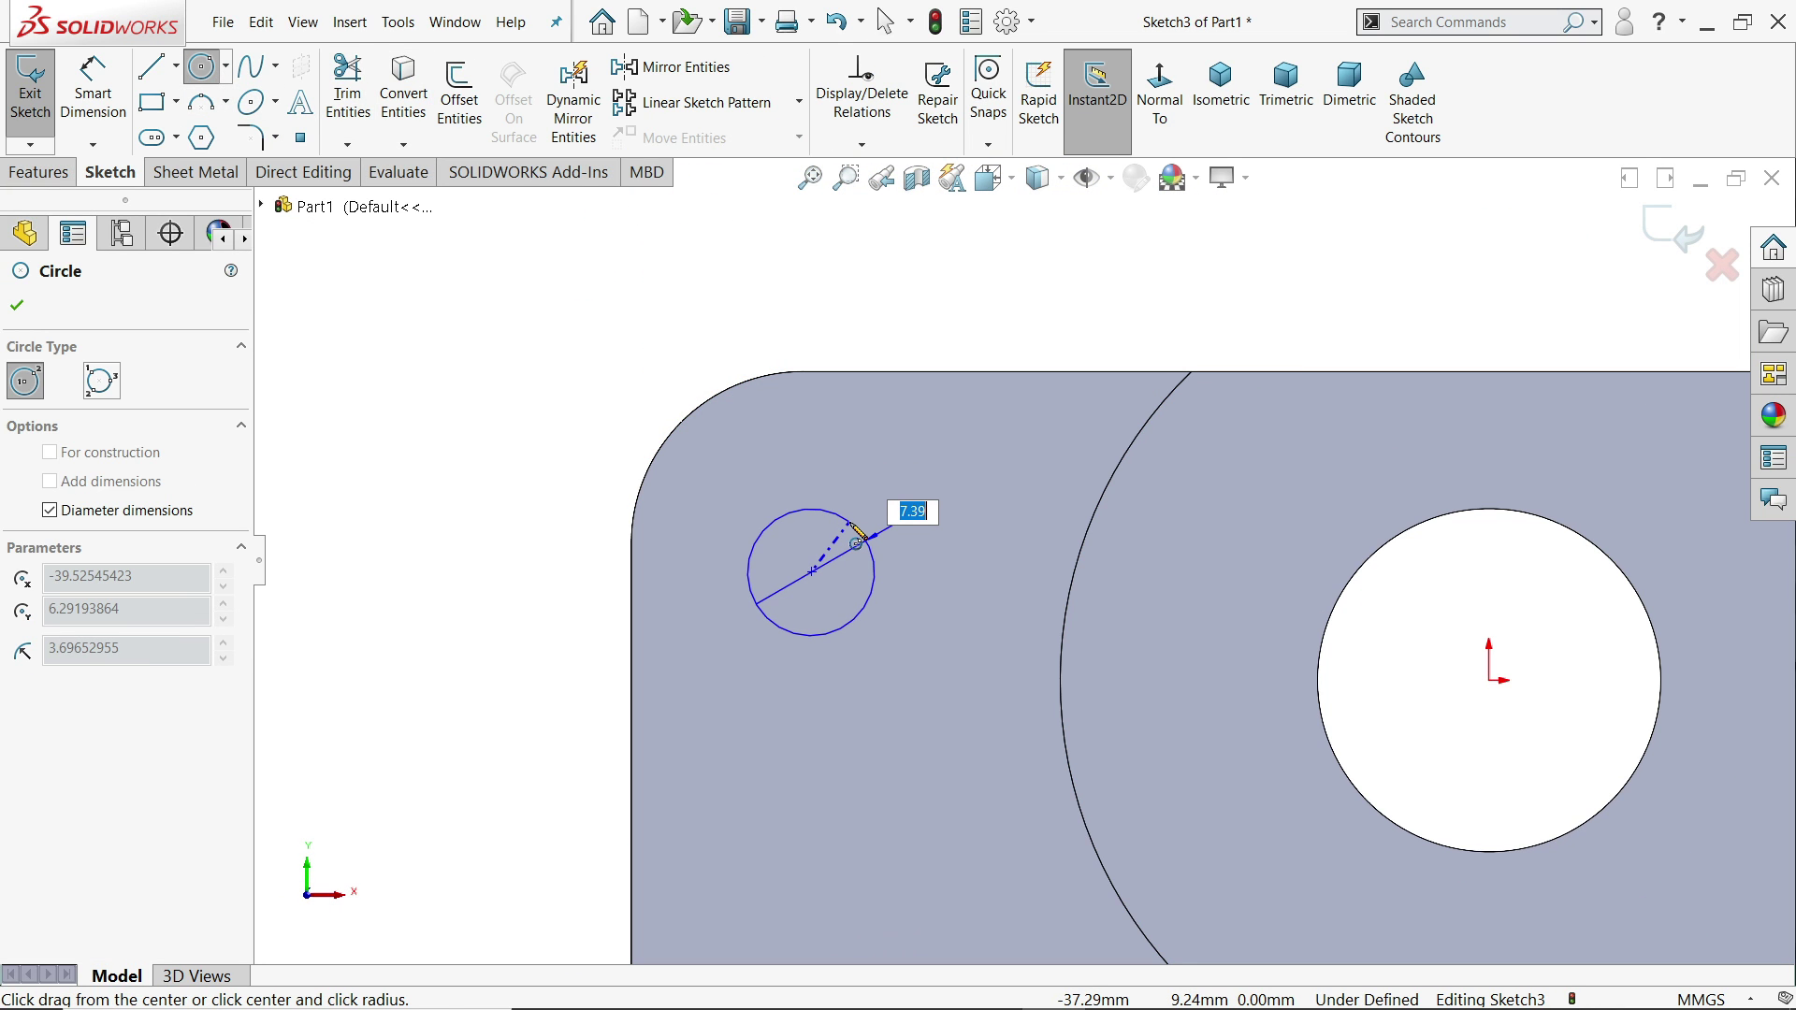
{"action": "type", "text": "10"}
{"action": "key", "text": "Return"}
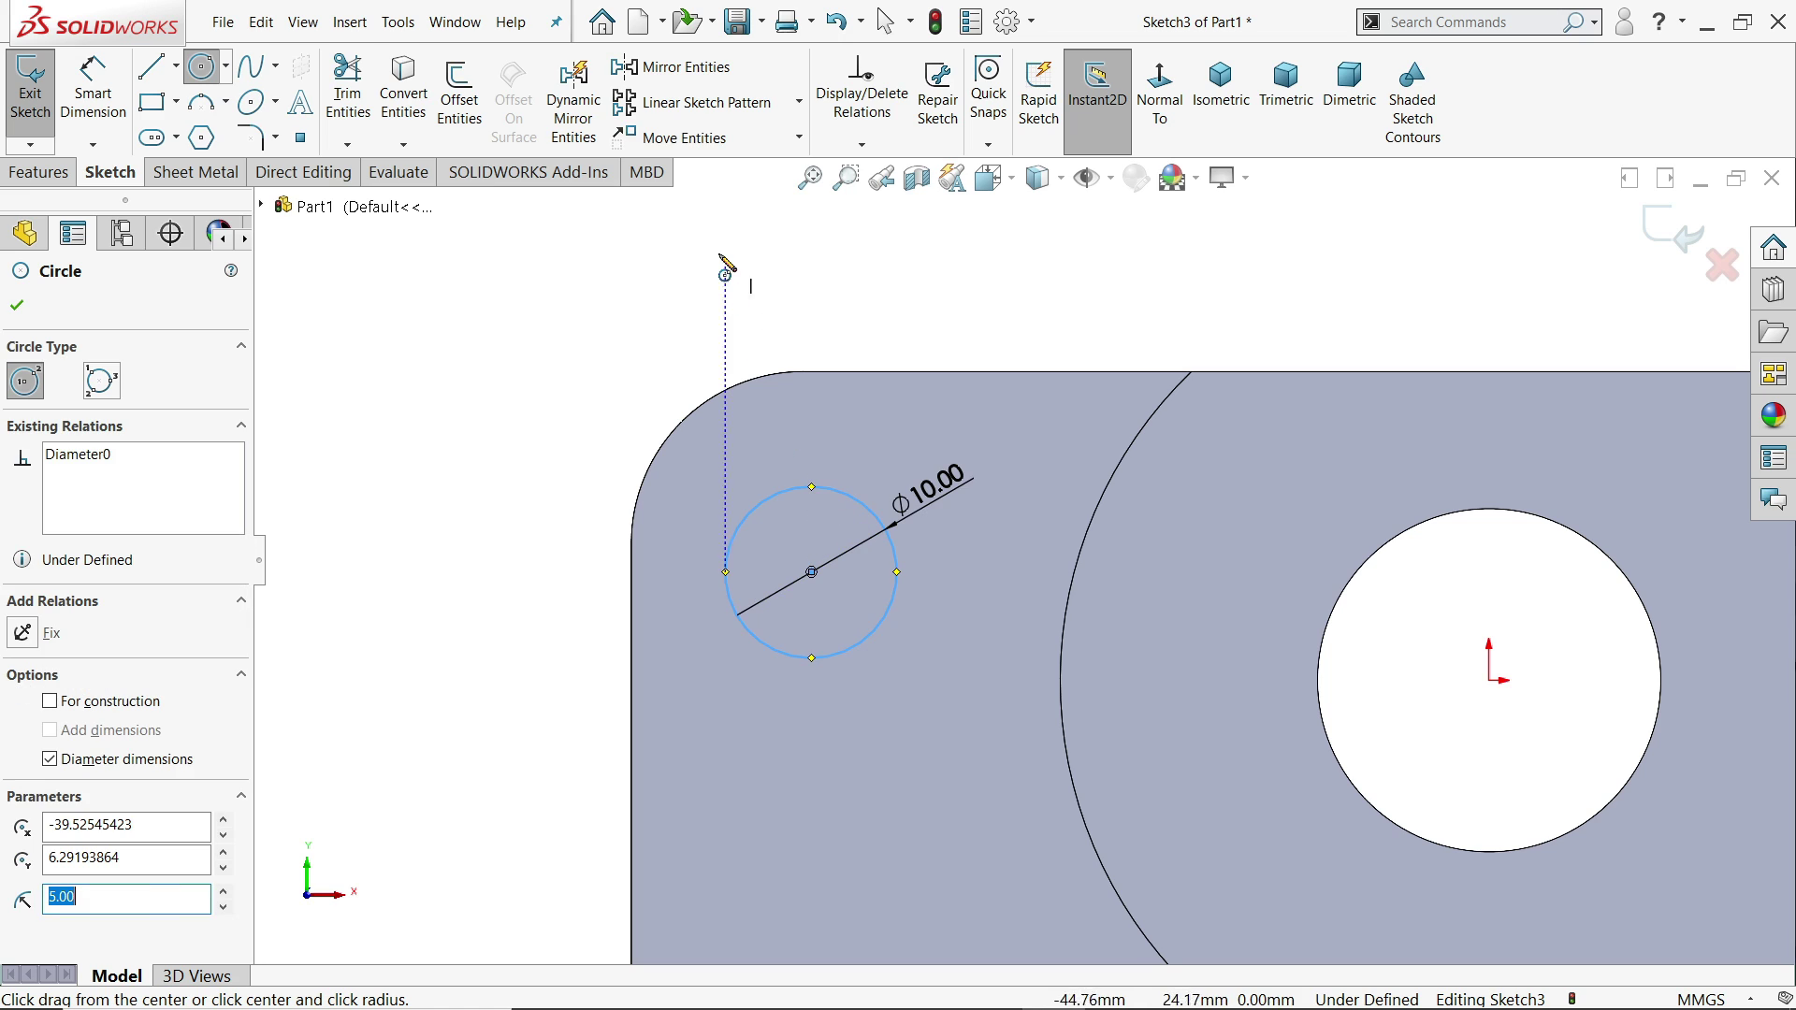
{"action": "right_click", "coordinate": [726, 265]}
{"action": "left_click", "coordinate": [749, 264]}
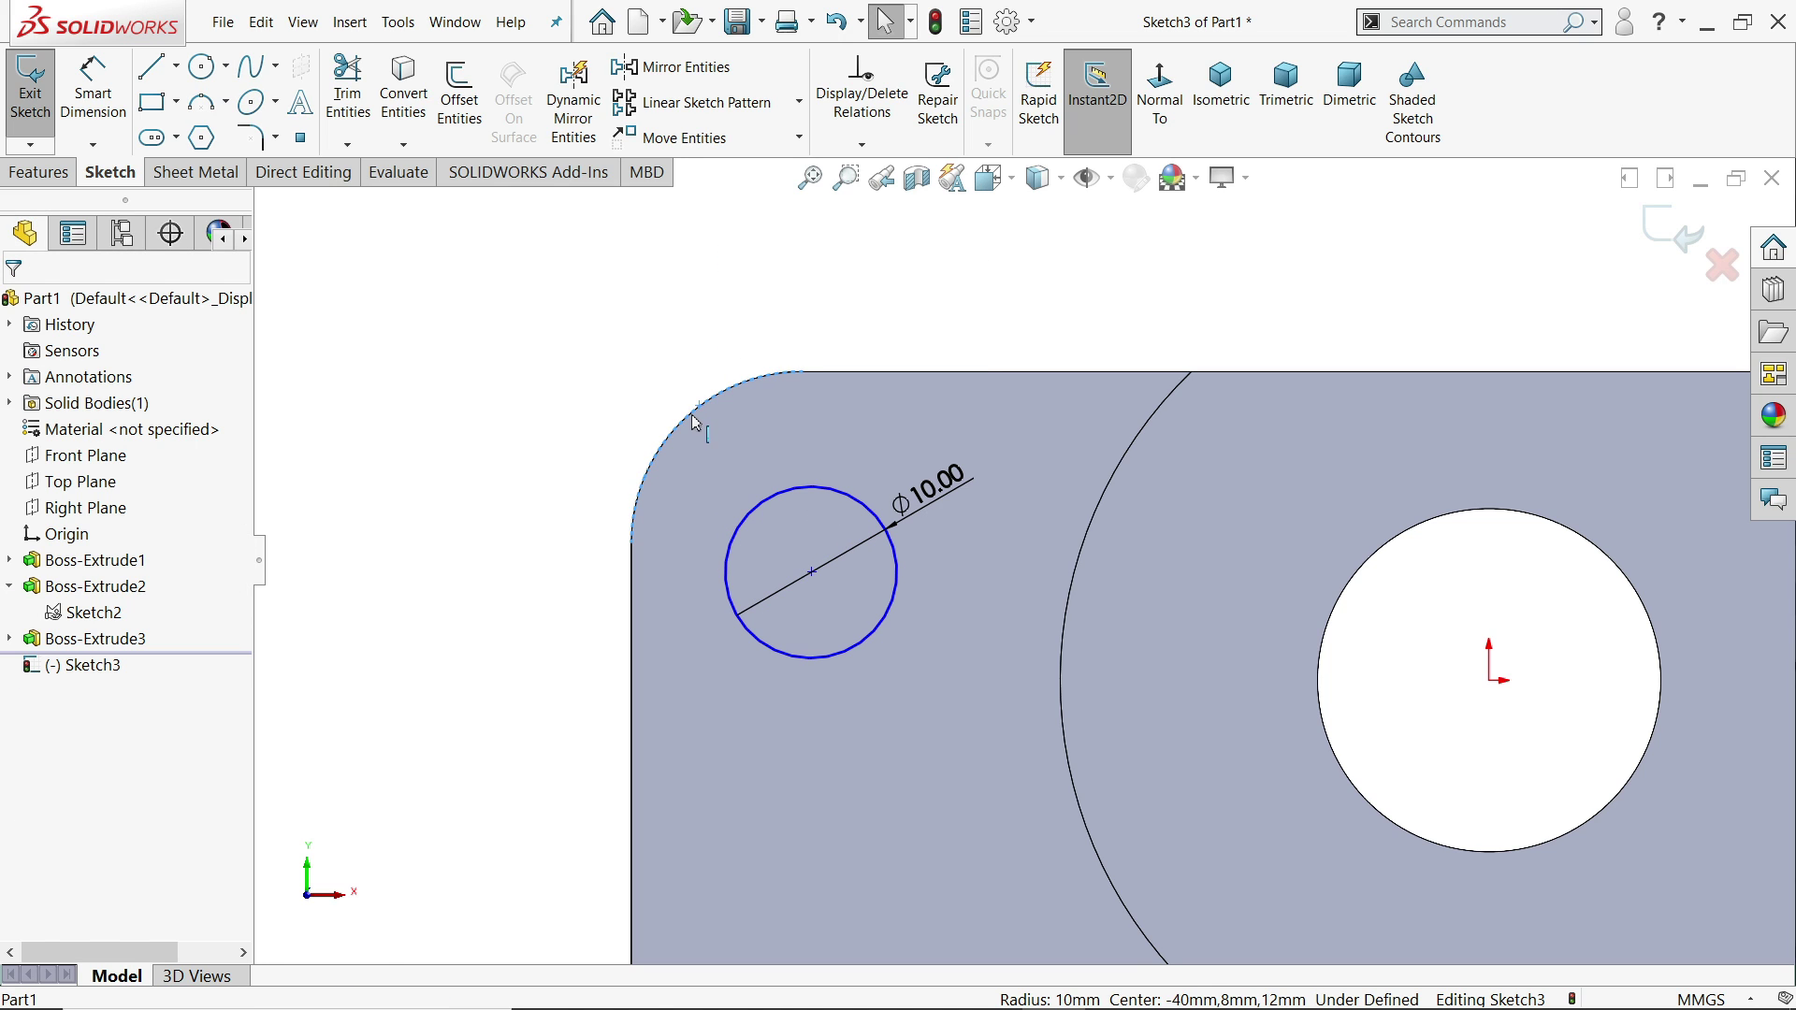
- Make the 10 mm circle concentric with the plate's rounded corner edge
{"action": "left_click", "coordinate": [753, 511]}
{"action": "left_click", "coordinate": [761, 490], "text": "ctrl"}
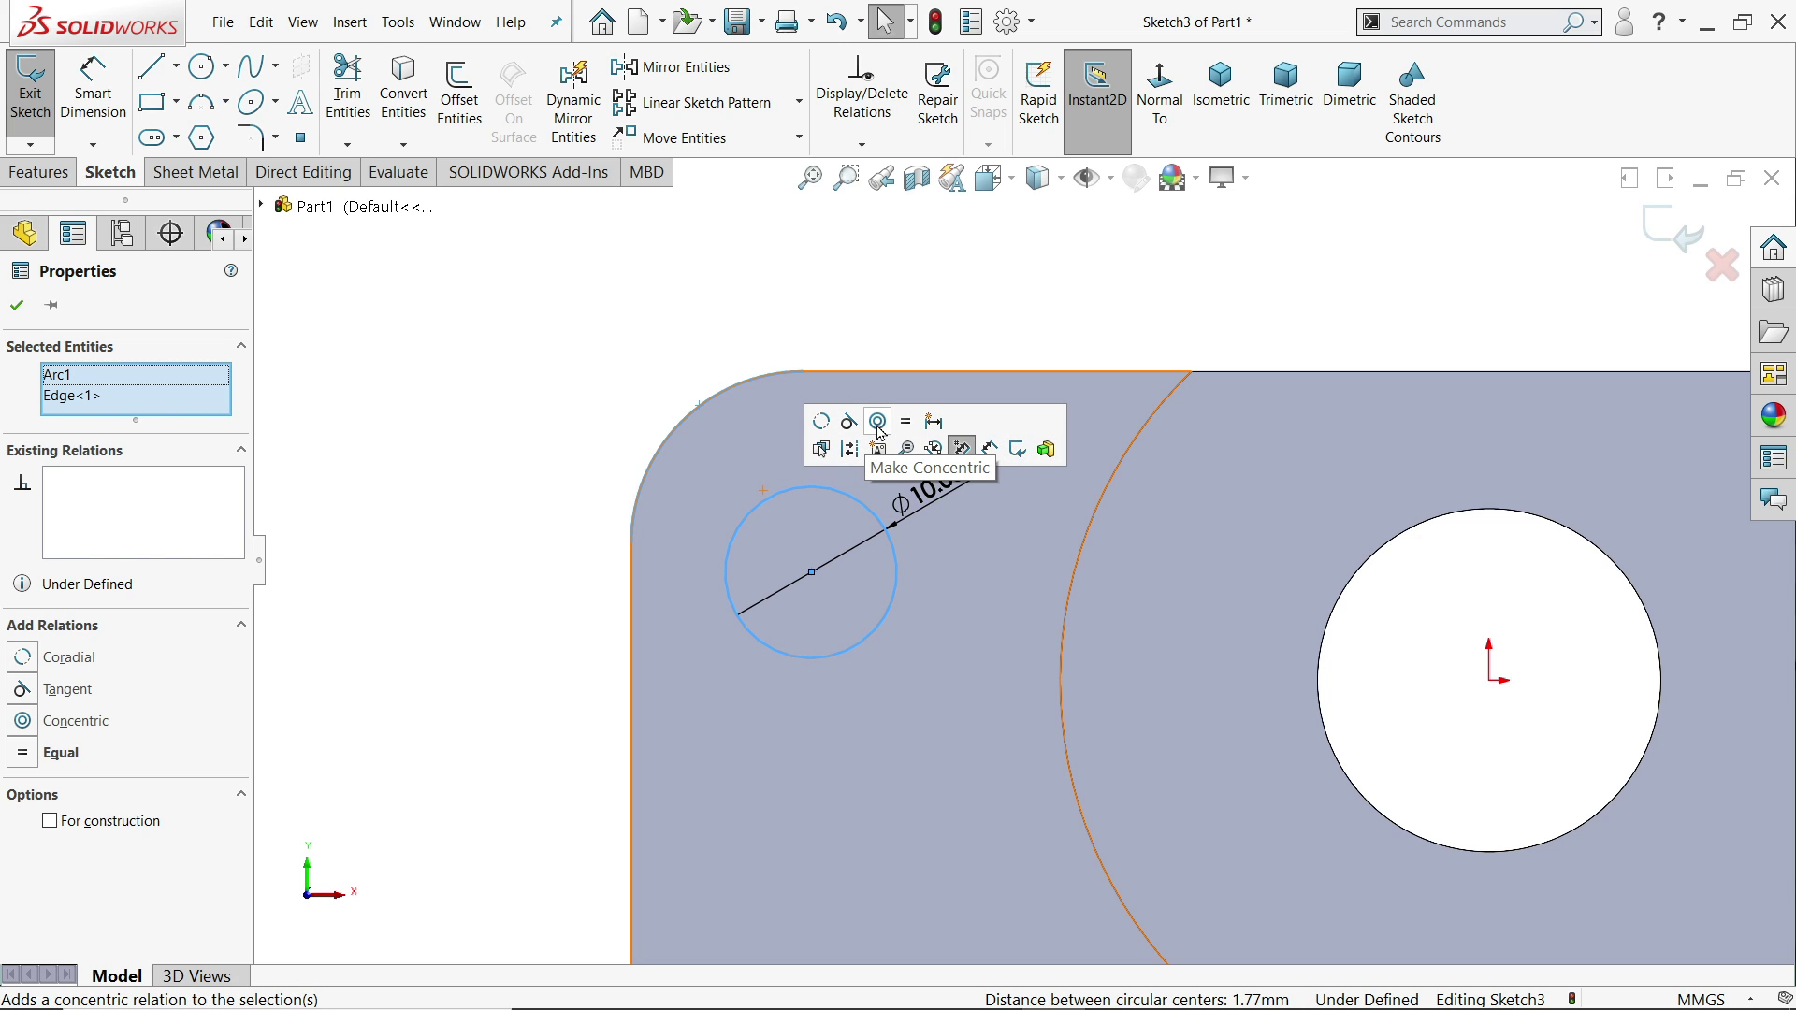
{"action": "left_click", "coordinate": [880, 429]}
{"action": "left_click", "coordinate": [574, 358]}
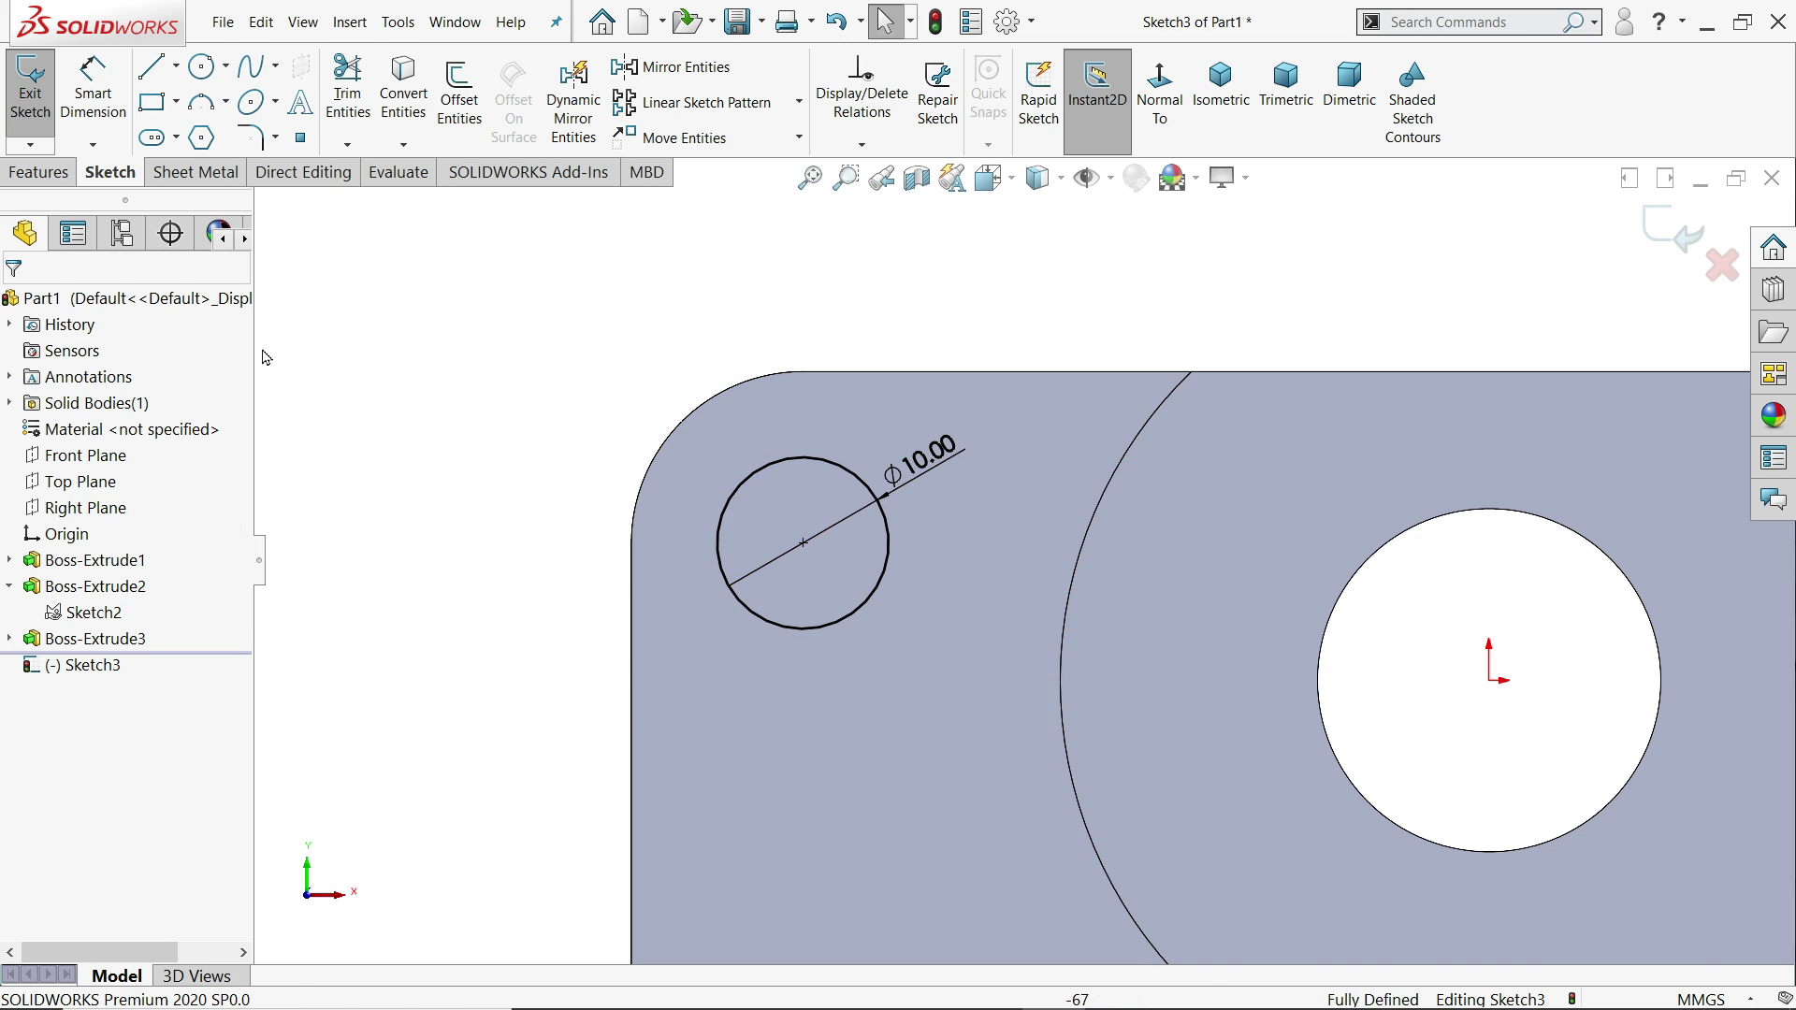
- Cut the circle through the back plate with an Extruded Cut set to Through All
{"action": "left_click", "coordinate": [38, 172]}
{"action": "left_click", "coordinate": [359, 105]}
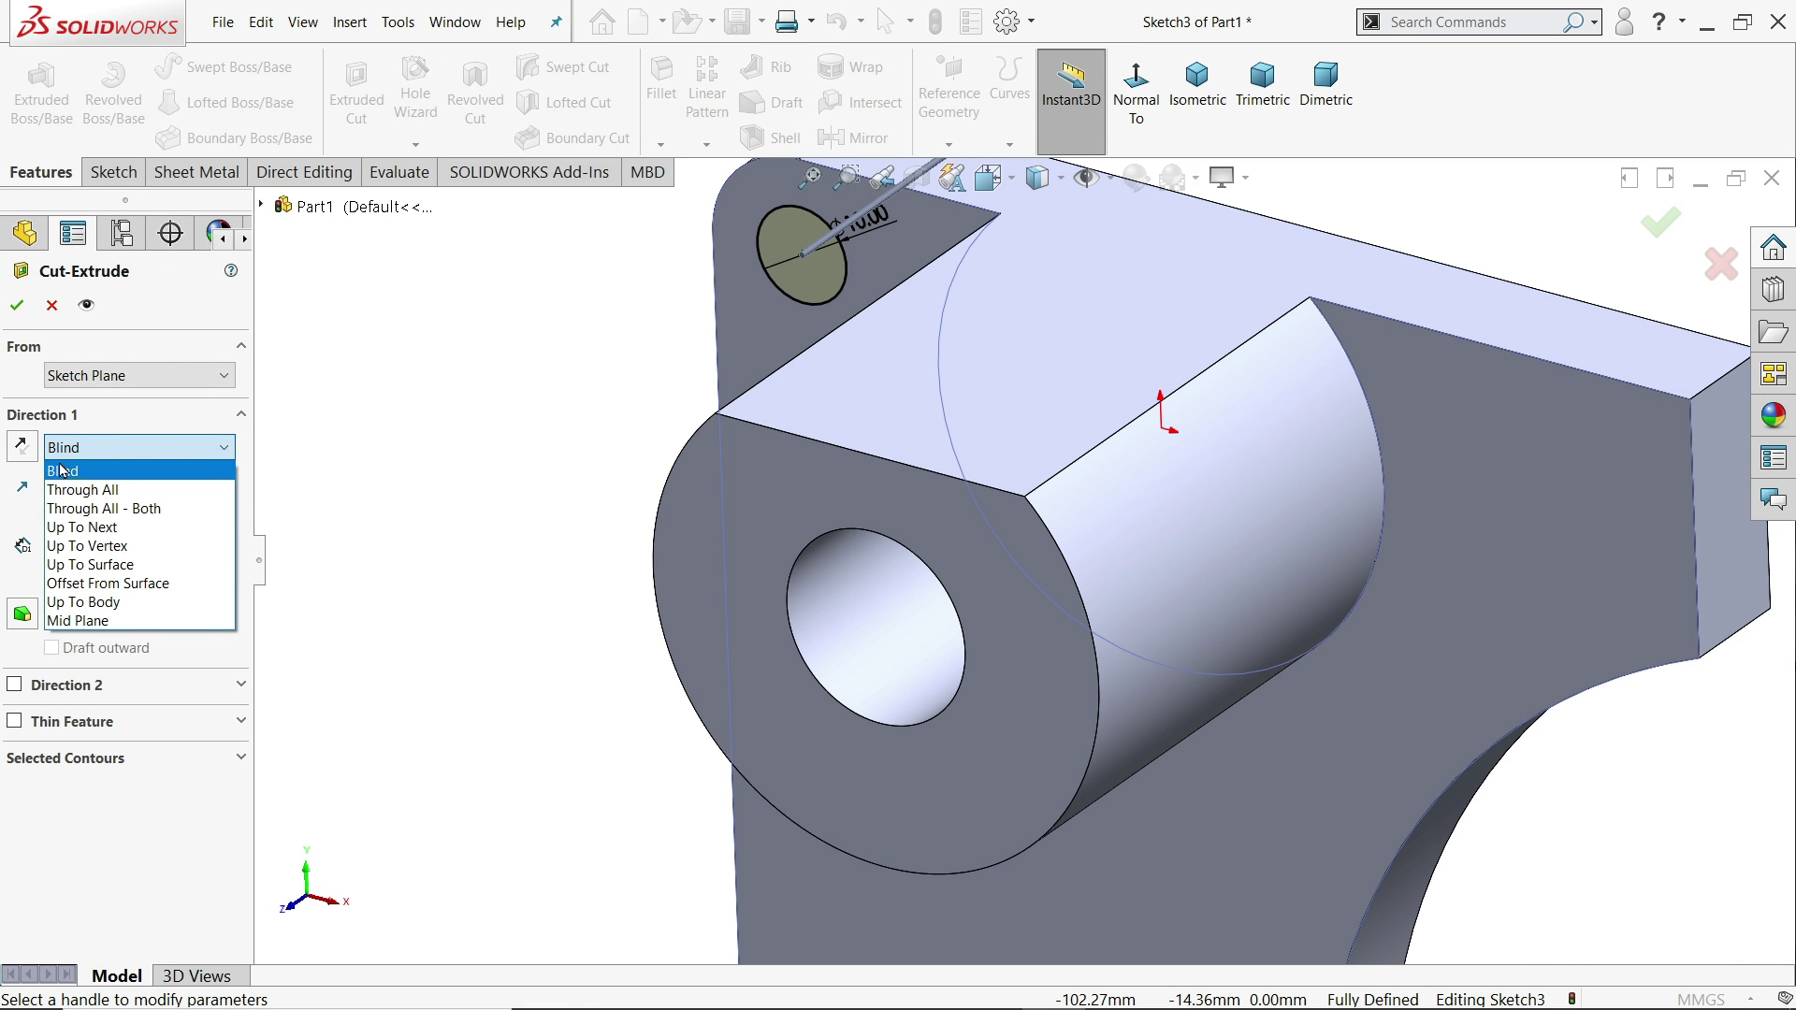
{"action": "left_click", "coordinate": [103, 490]}
{"action": "scroll", "coordinate": [618, 469], "scroll_direction": "up", "scroll_amount": 5}
{"action": "scroll", "coordinate": [971, 393], "scroll_direction": "down", "scroll_amount": 6}
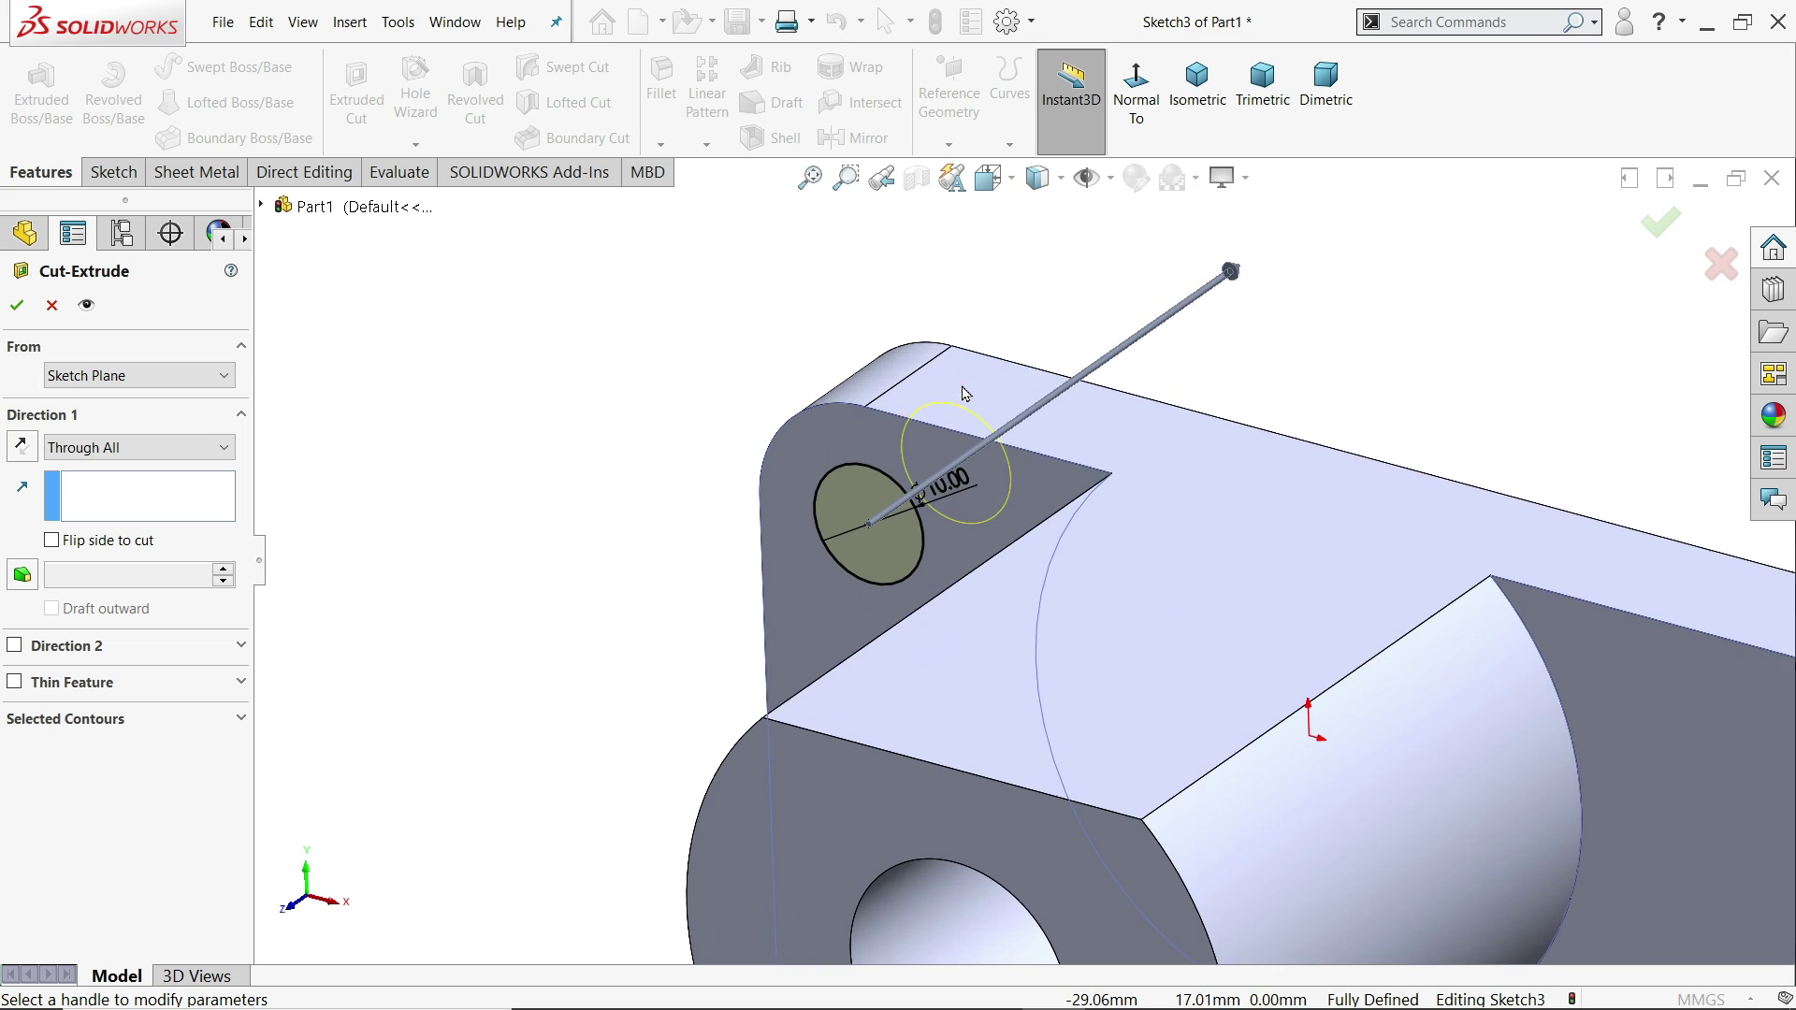
{"action": "middle_click_drag", "start_coordinate": [971, 393], "coordinate": [1030, 405]}
{"action": "scroll", "coordinate": [1268, 429], "scroll_direction": "down", "scroll_amount": 4}
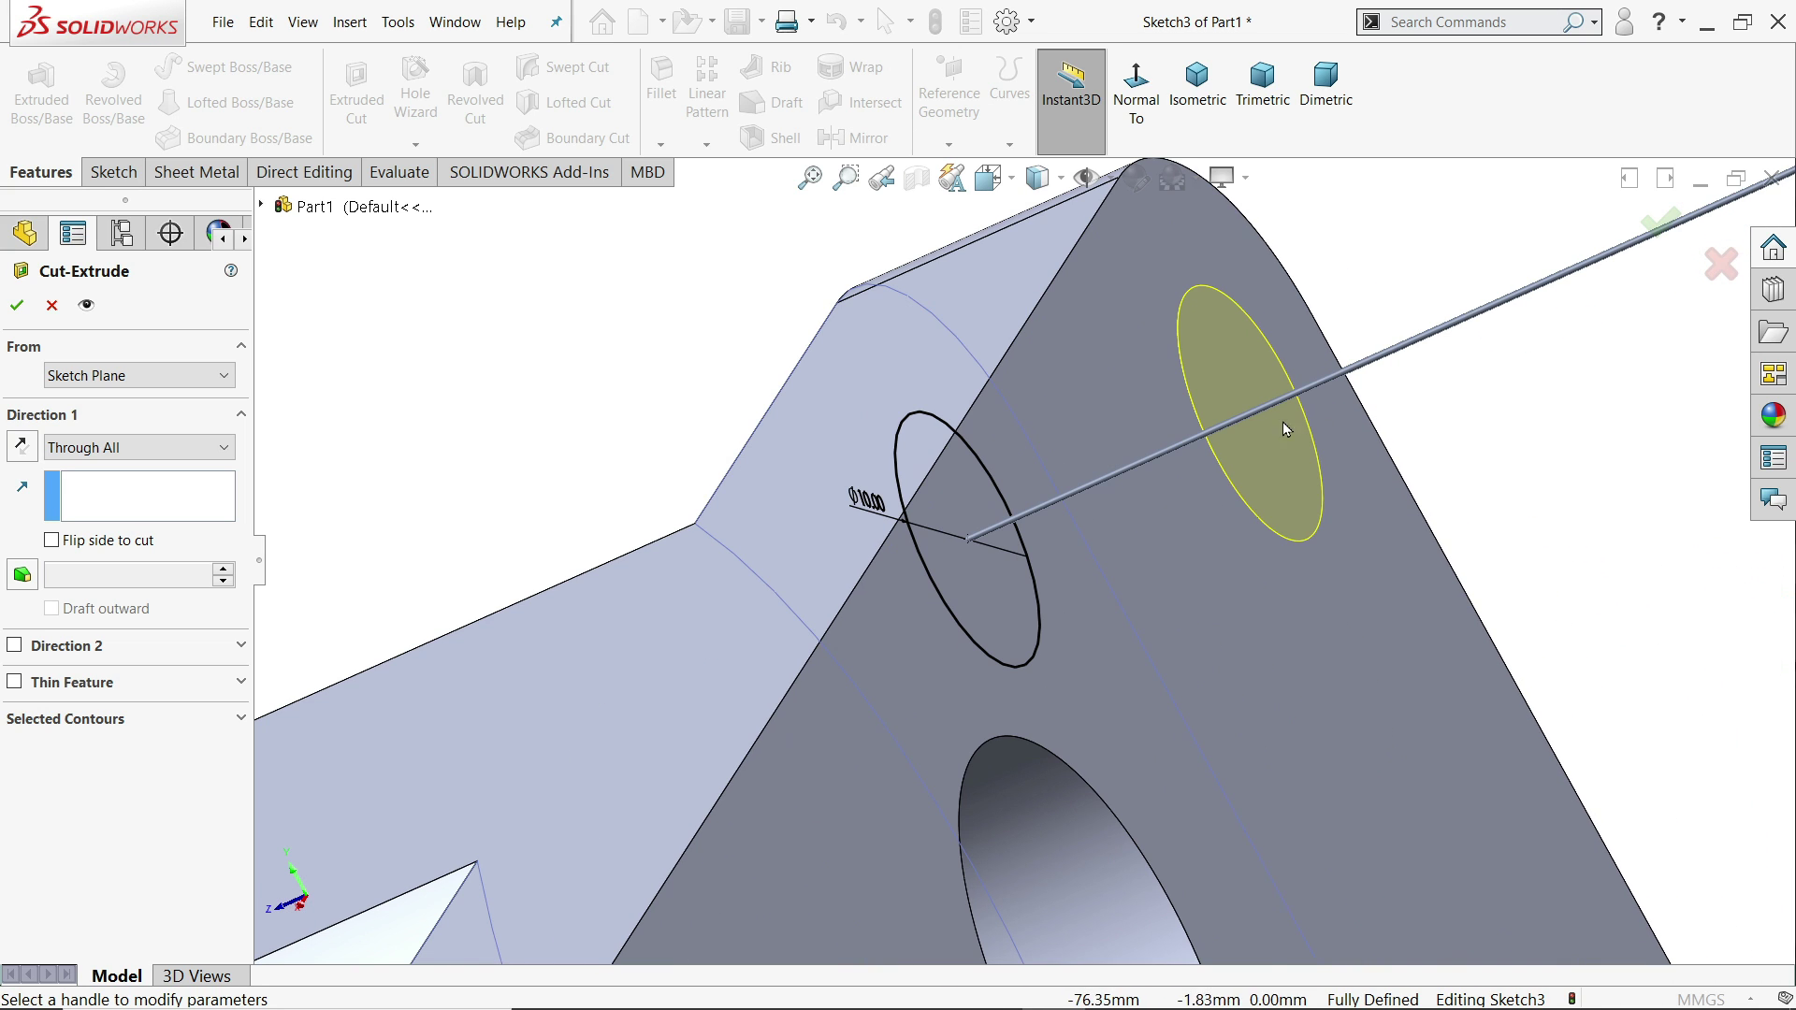
{"action": "left_click", "coordinate": [19, 300]}
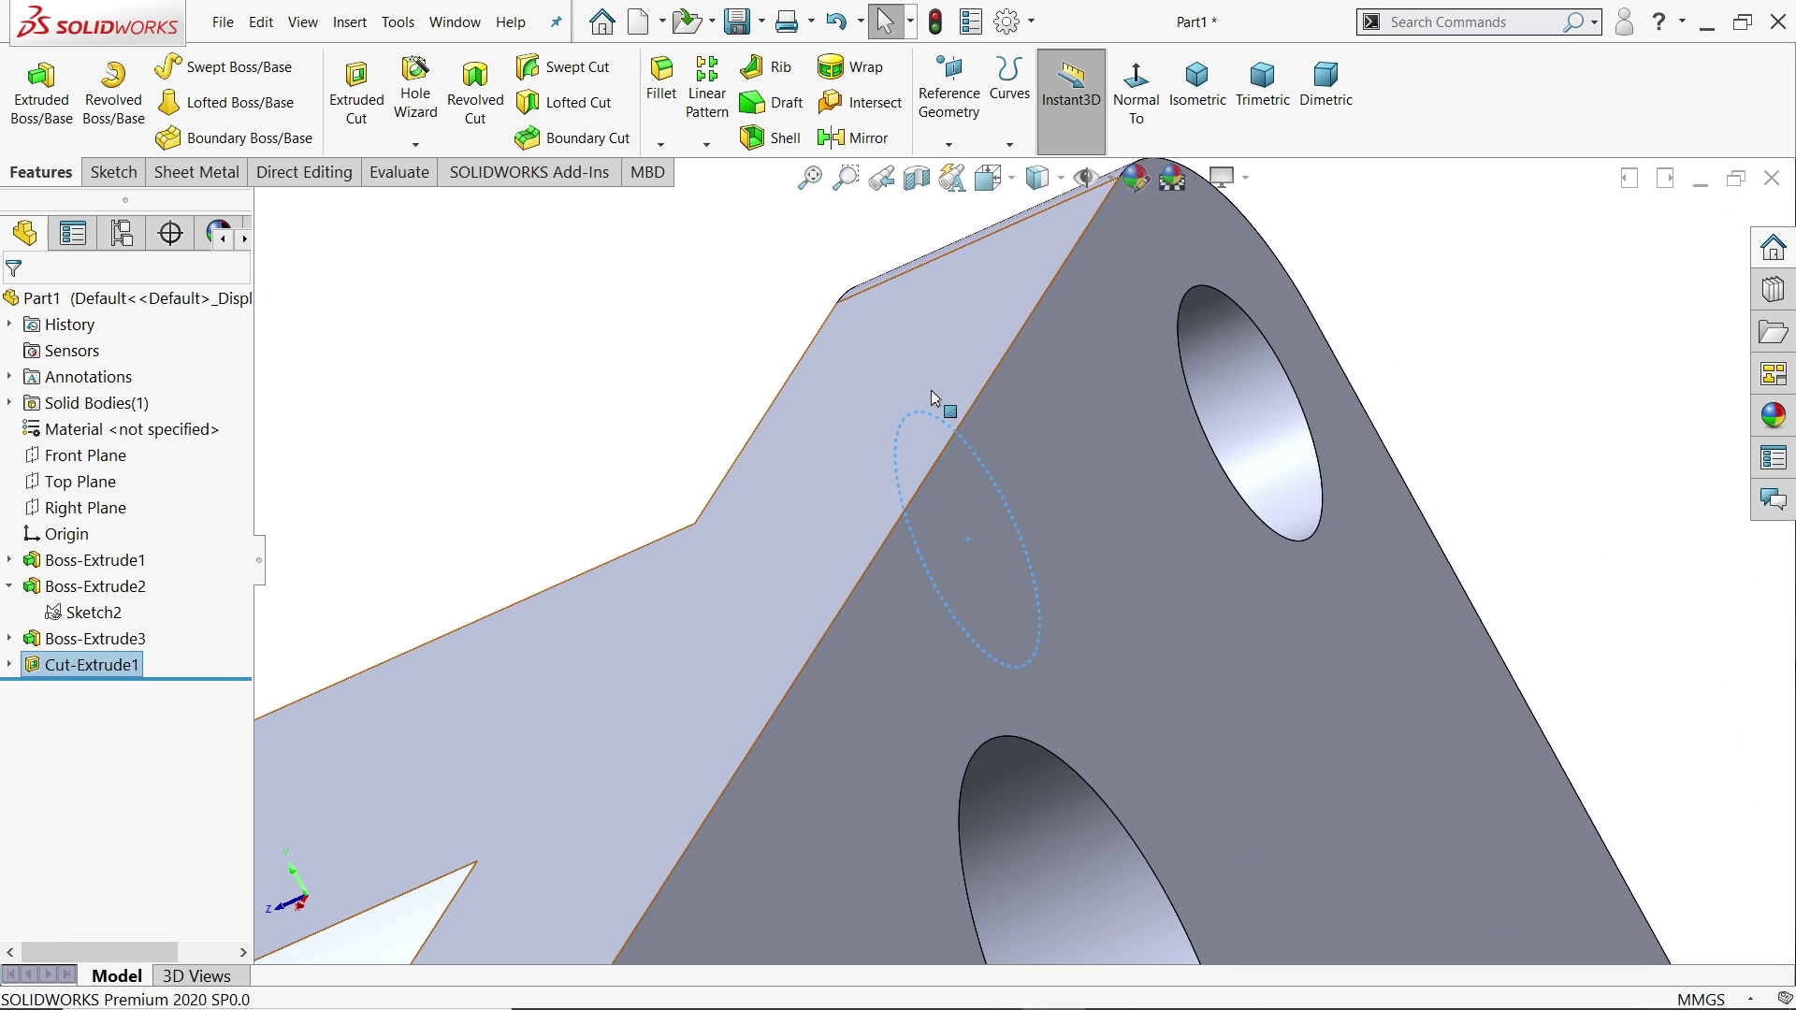
- Fillet the base flange's front vertical corner edge, below the plate's hole, with a 10 mm radius
{"action": "middle_click_drag", "start_coordinate": [938, 400], "coordinate": [1002, 674]}
{"action": "scroll", "coordinate": [1057, 393], "scroll_direction": "up", "scroll_amount": 4}
{"action": "scroll", "coordinate": [963, 705], "scroll_direction": "up", "scroll_amount": 2}
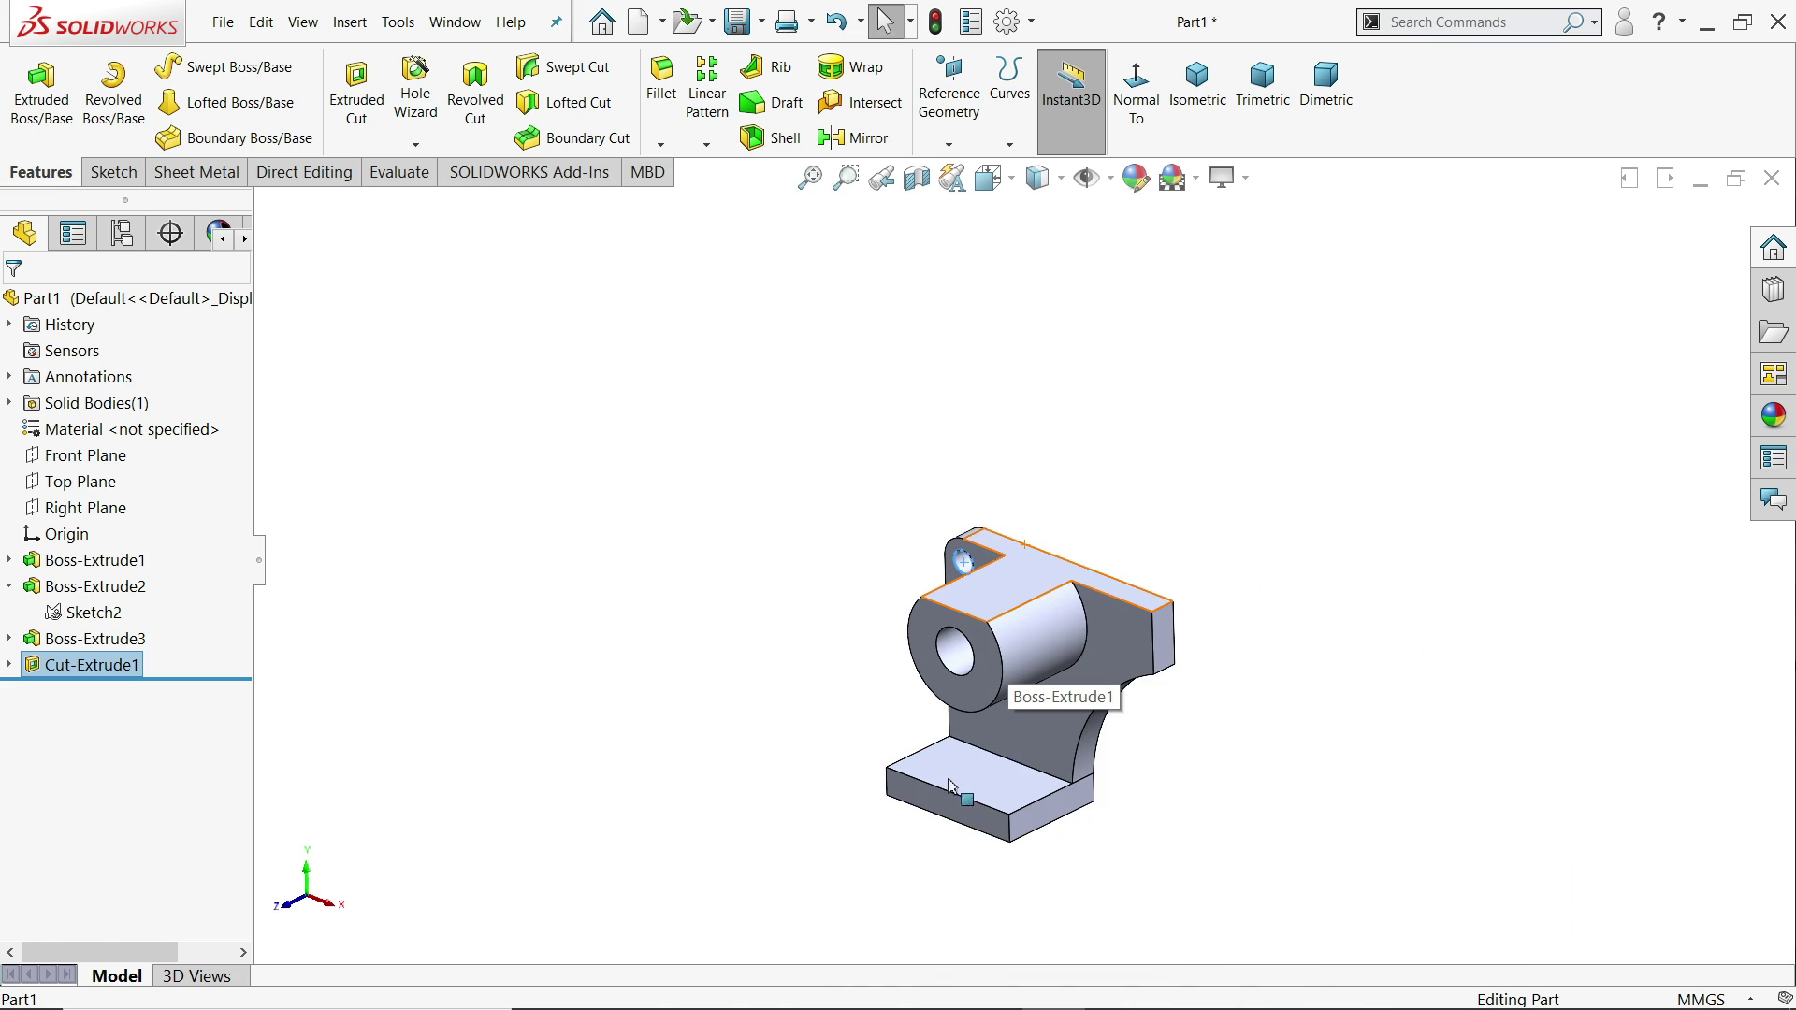
{"action": "scroll", "coordinate": [931, 728], "scroll_direction": "down", "scroll_amount": 4}
{"action": "scroll", "coordinate": [931, 728], "scroll_direction": "down", "scroll_amount": 3}
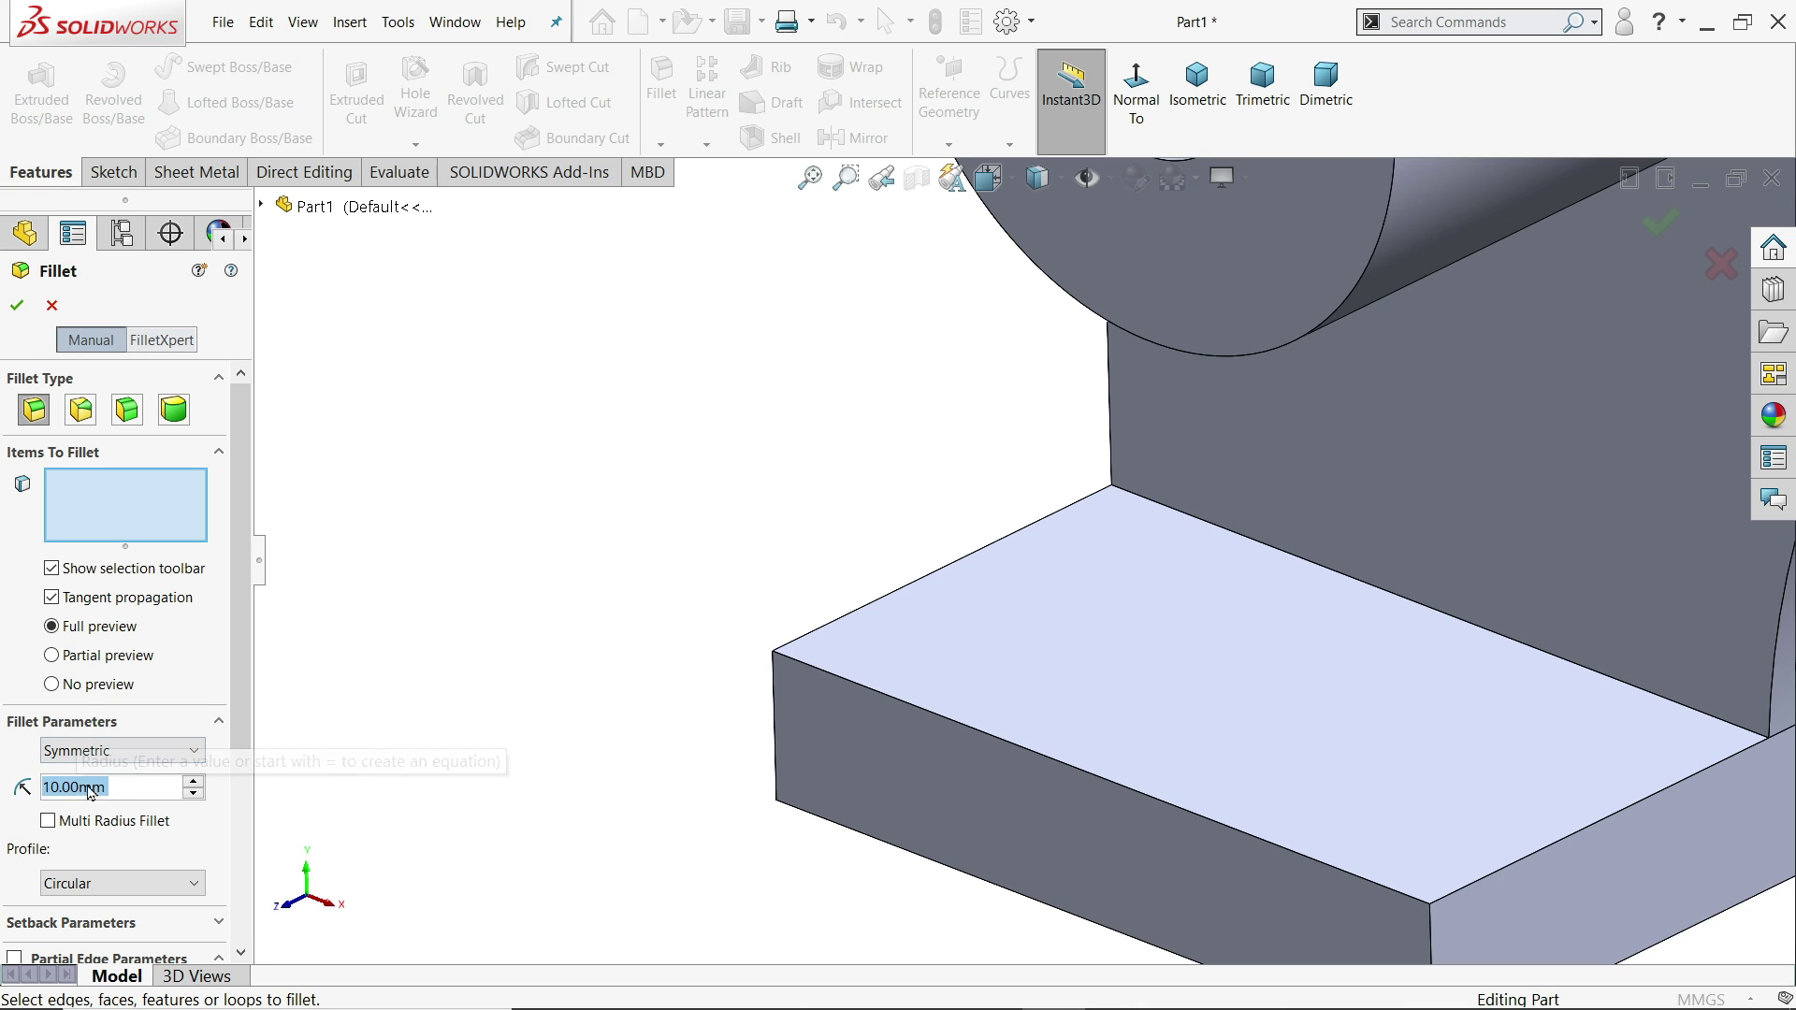
{"action": "left_click", "coordinate": [776, 722]}
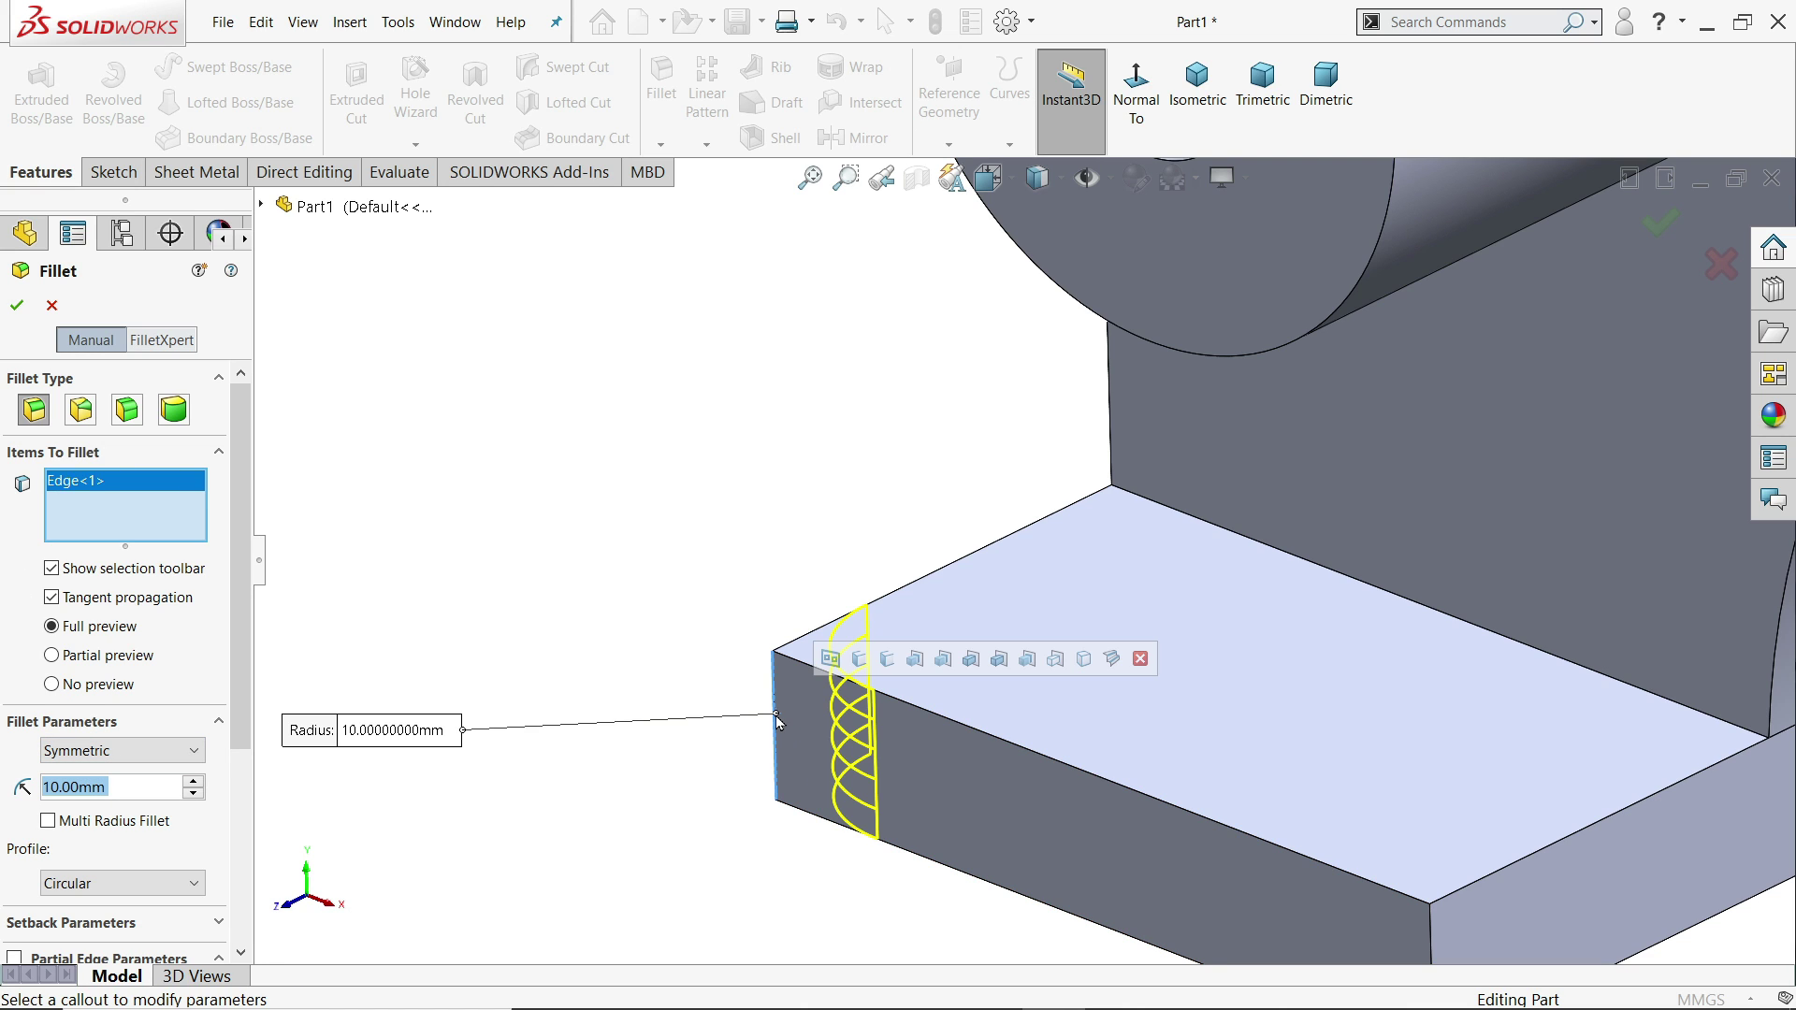
{"action": "left_click", "coordinate": [16, 304]}
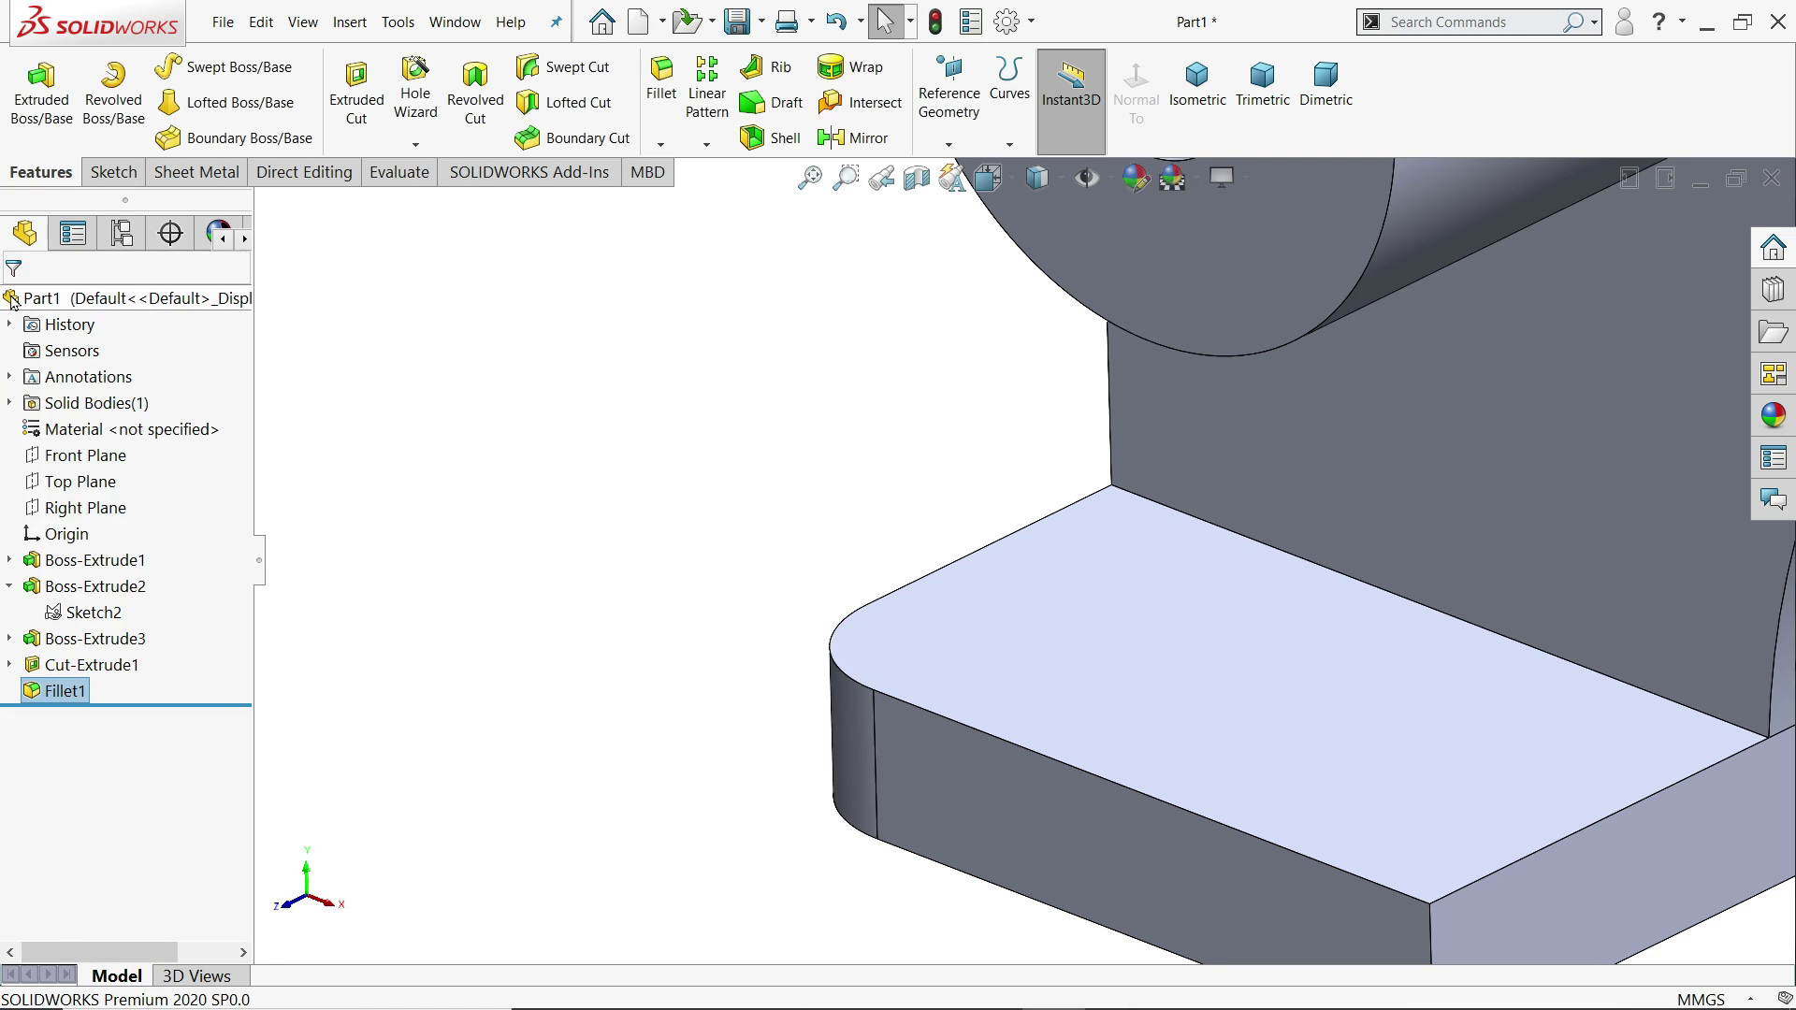
- Sketch a 10 mm diameter circle on the base flange's top face near the filleted corner
{"action": "middle_click_drag", "start_coordinate": [711, 552], "coordinate": [733, 581]}
{"action": "scroll", "coordinate": [868, 559], "scroll_direction": "down", "scroll_amount": 3}
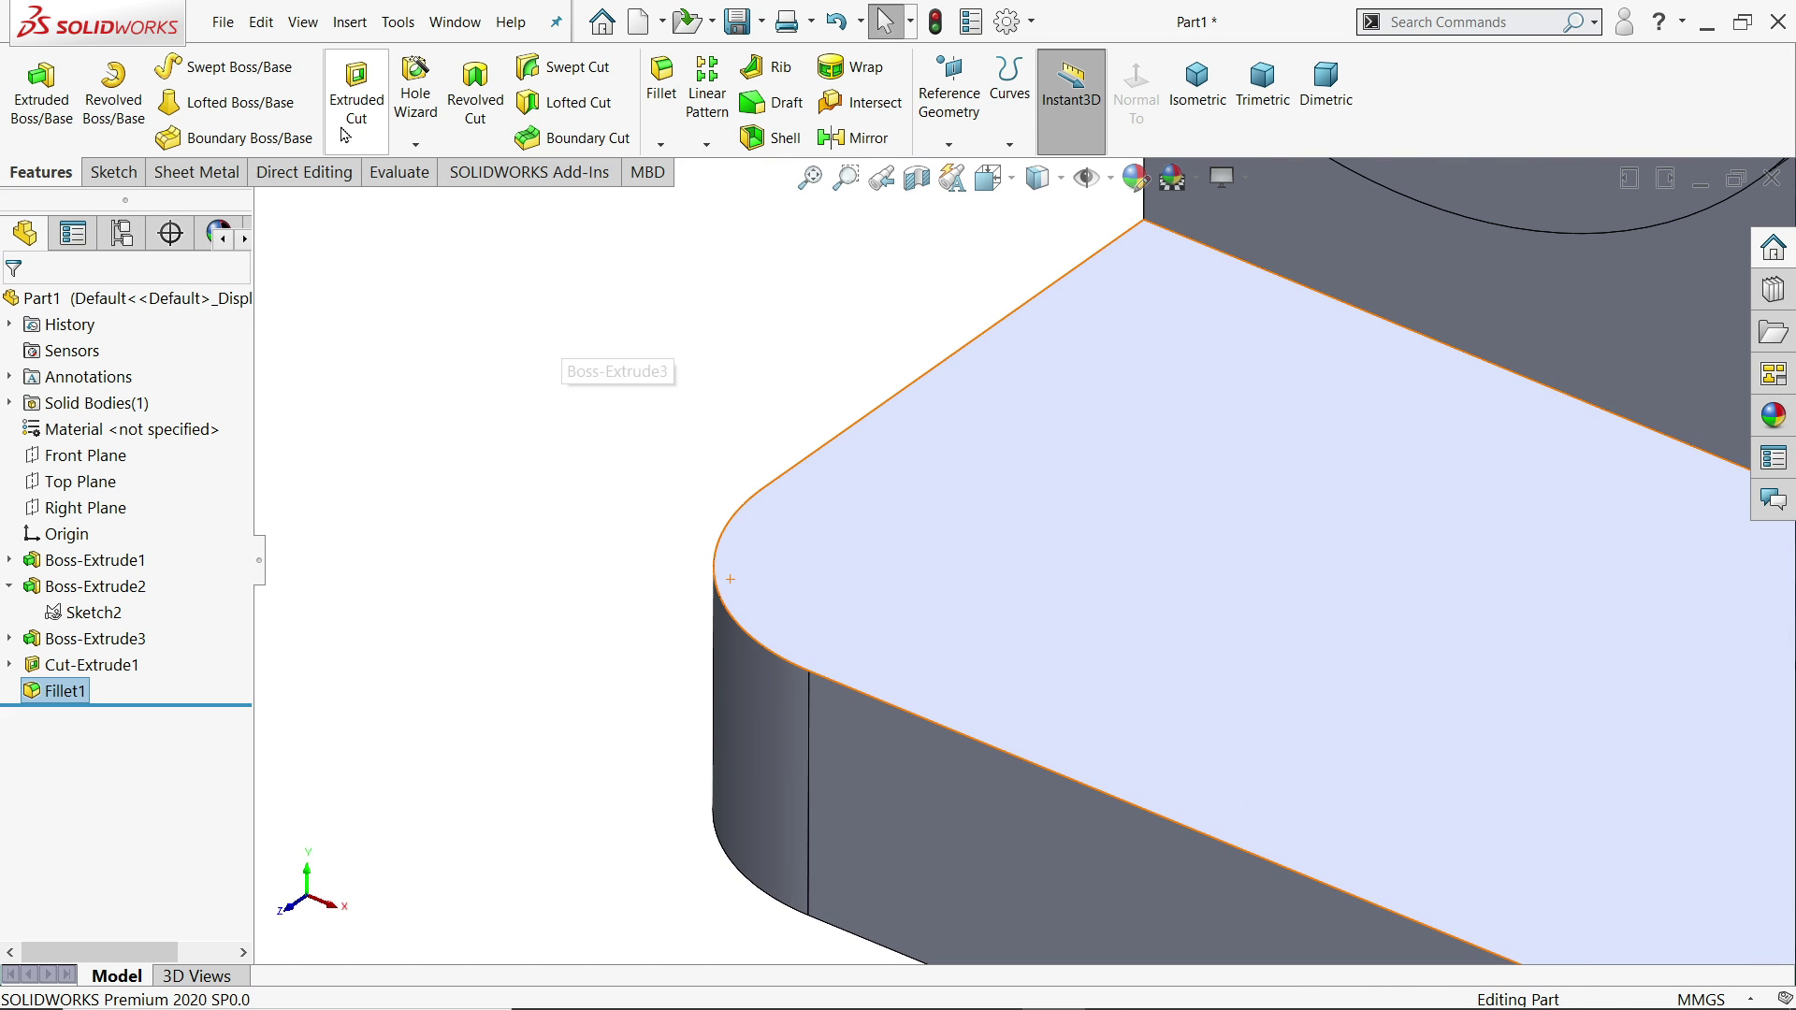
{"action": "left_click", "coordinate": [777, 545]}
{"action": "left_click", "coordinate": [859, 482]}
{"action": "left_click", "coordinate": [201, 67]}
{"action": "scroll", "coordinate": [612, 659], "scroll_direction": "down", "scroll_amount": 3}
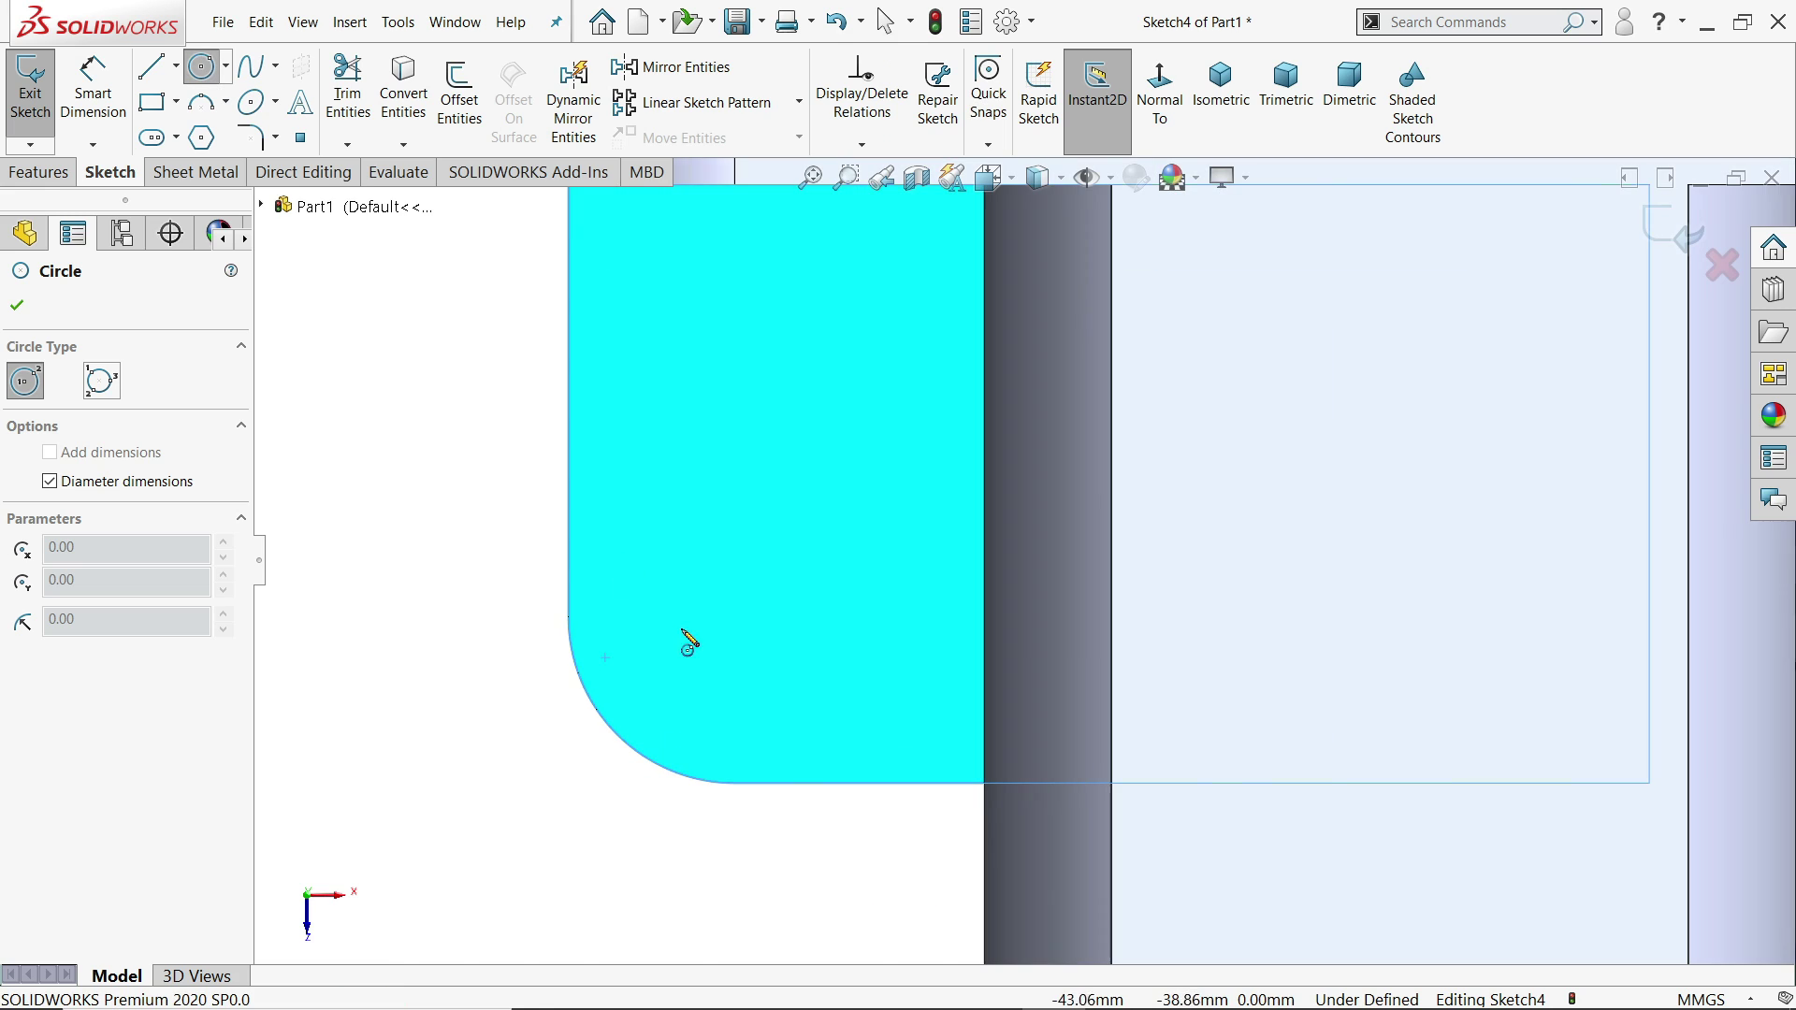
{"action": "left_click_drag", "start_coordinate": [708, 550], "coordinate": [766, 542]}
{"action": "type", "text": "10"}
{"action": "key", "text": "Return"}
{"action": "right_click", "coordinate": [417, 430]}
{"action": "left_click", "coordinate": [468, 440]}
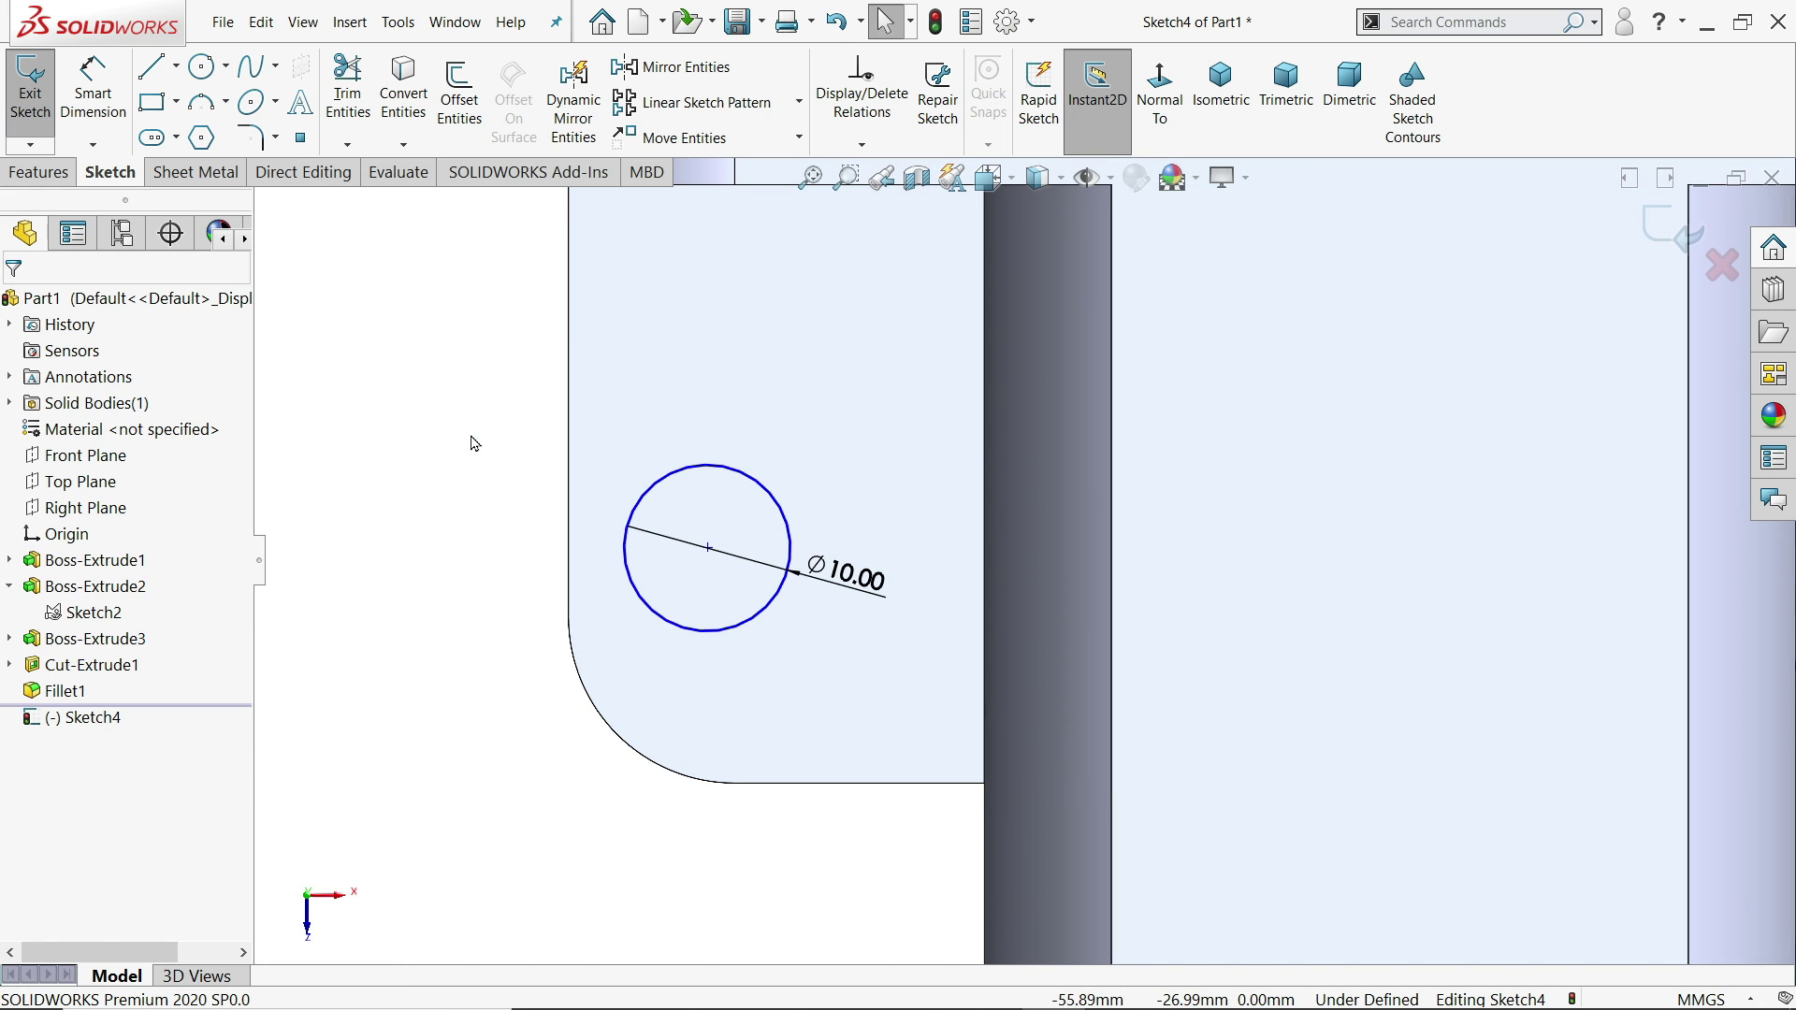
- Make the flange circle concentric with the flange's filleted corner edge
{"action": "left_click", "coordinate": [759, 623]}
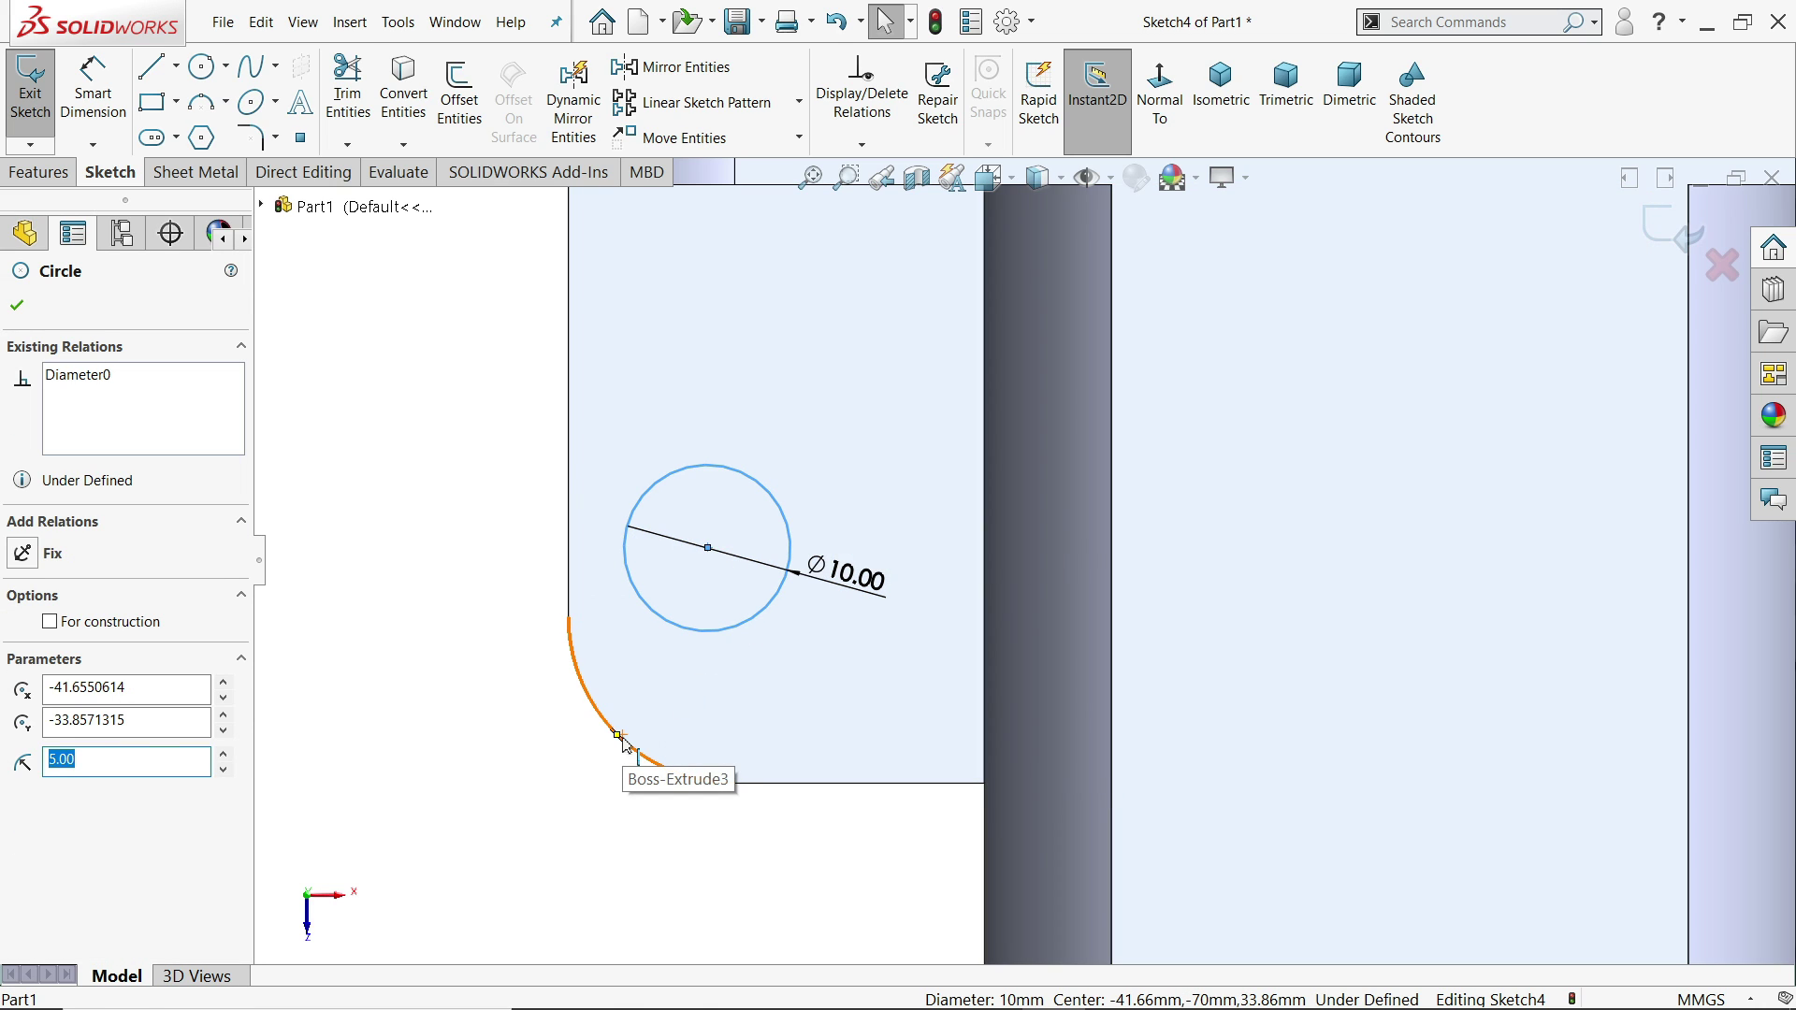
{"action": "left_click", "coordinate": [623, 738], "text": "ctrl"}
{"action": "left_click", "coordinate": [734, 655]}
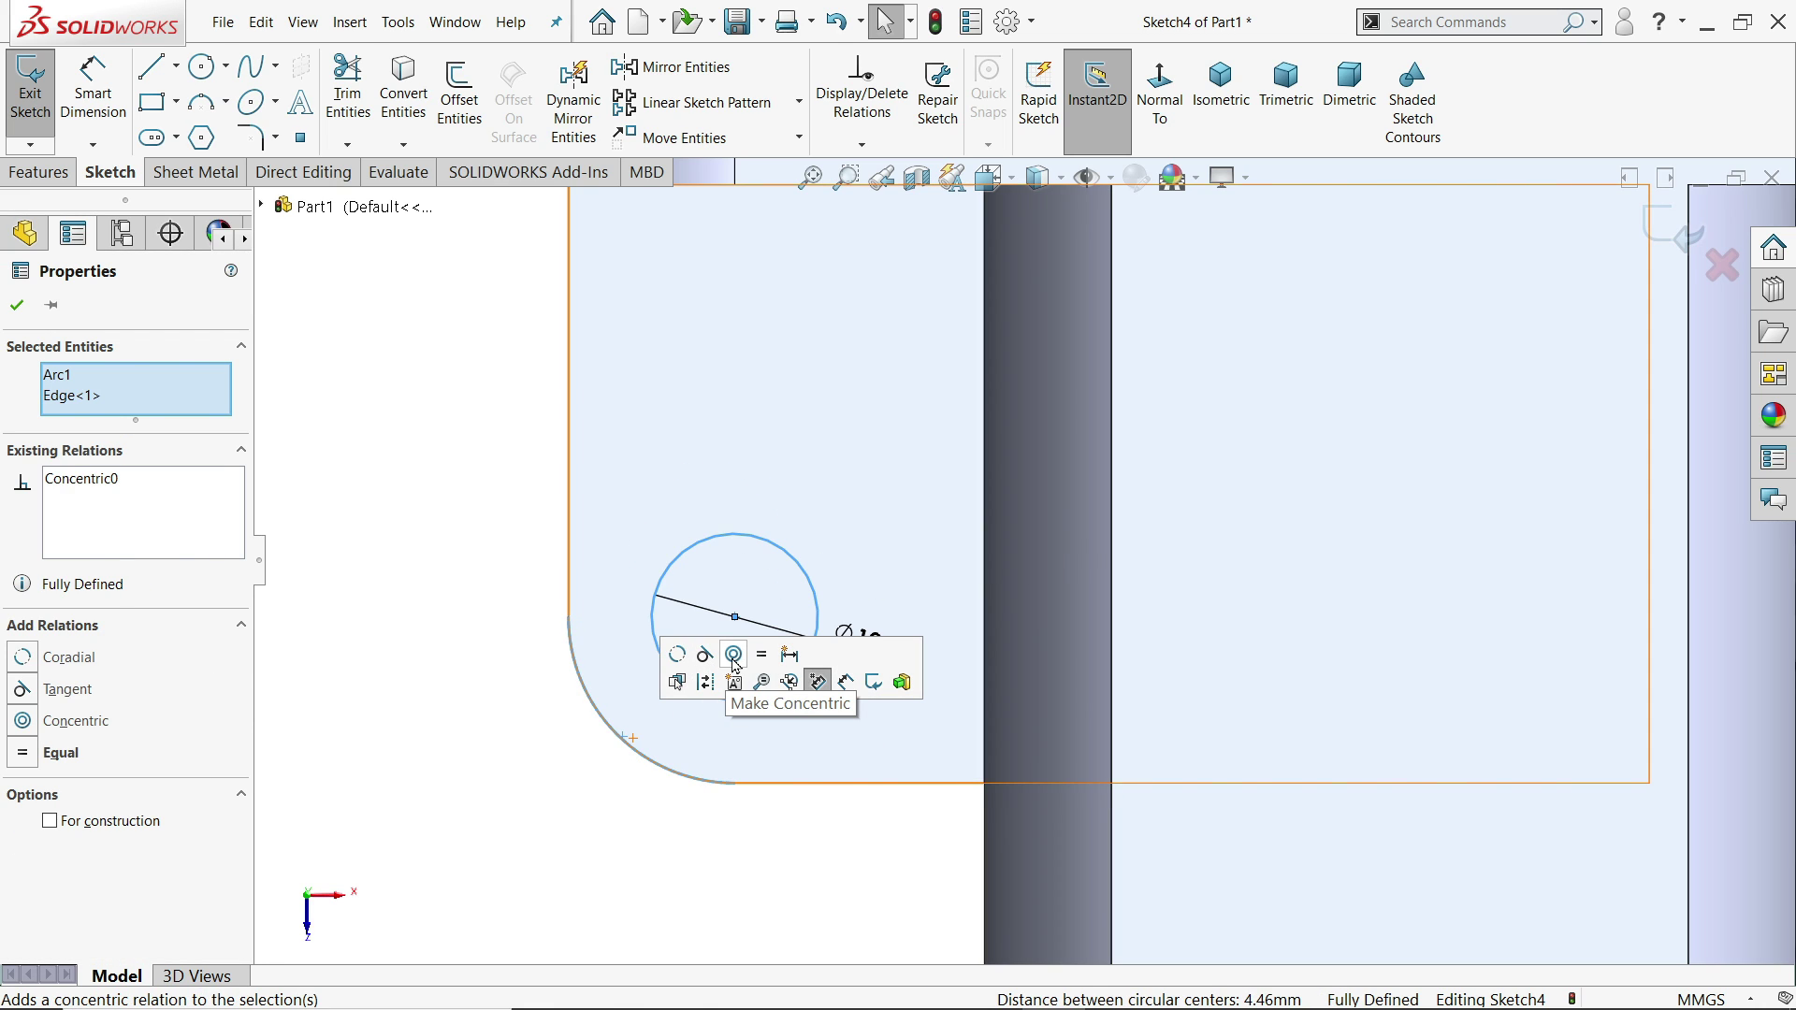
{"action": "left_click", "coordinate": [368, 421]}
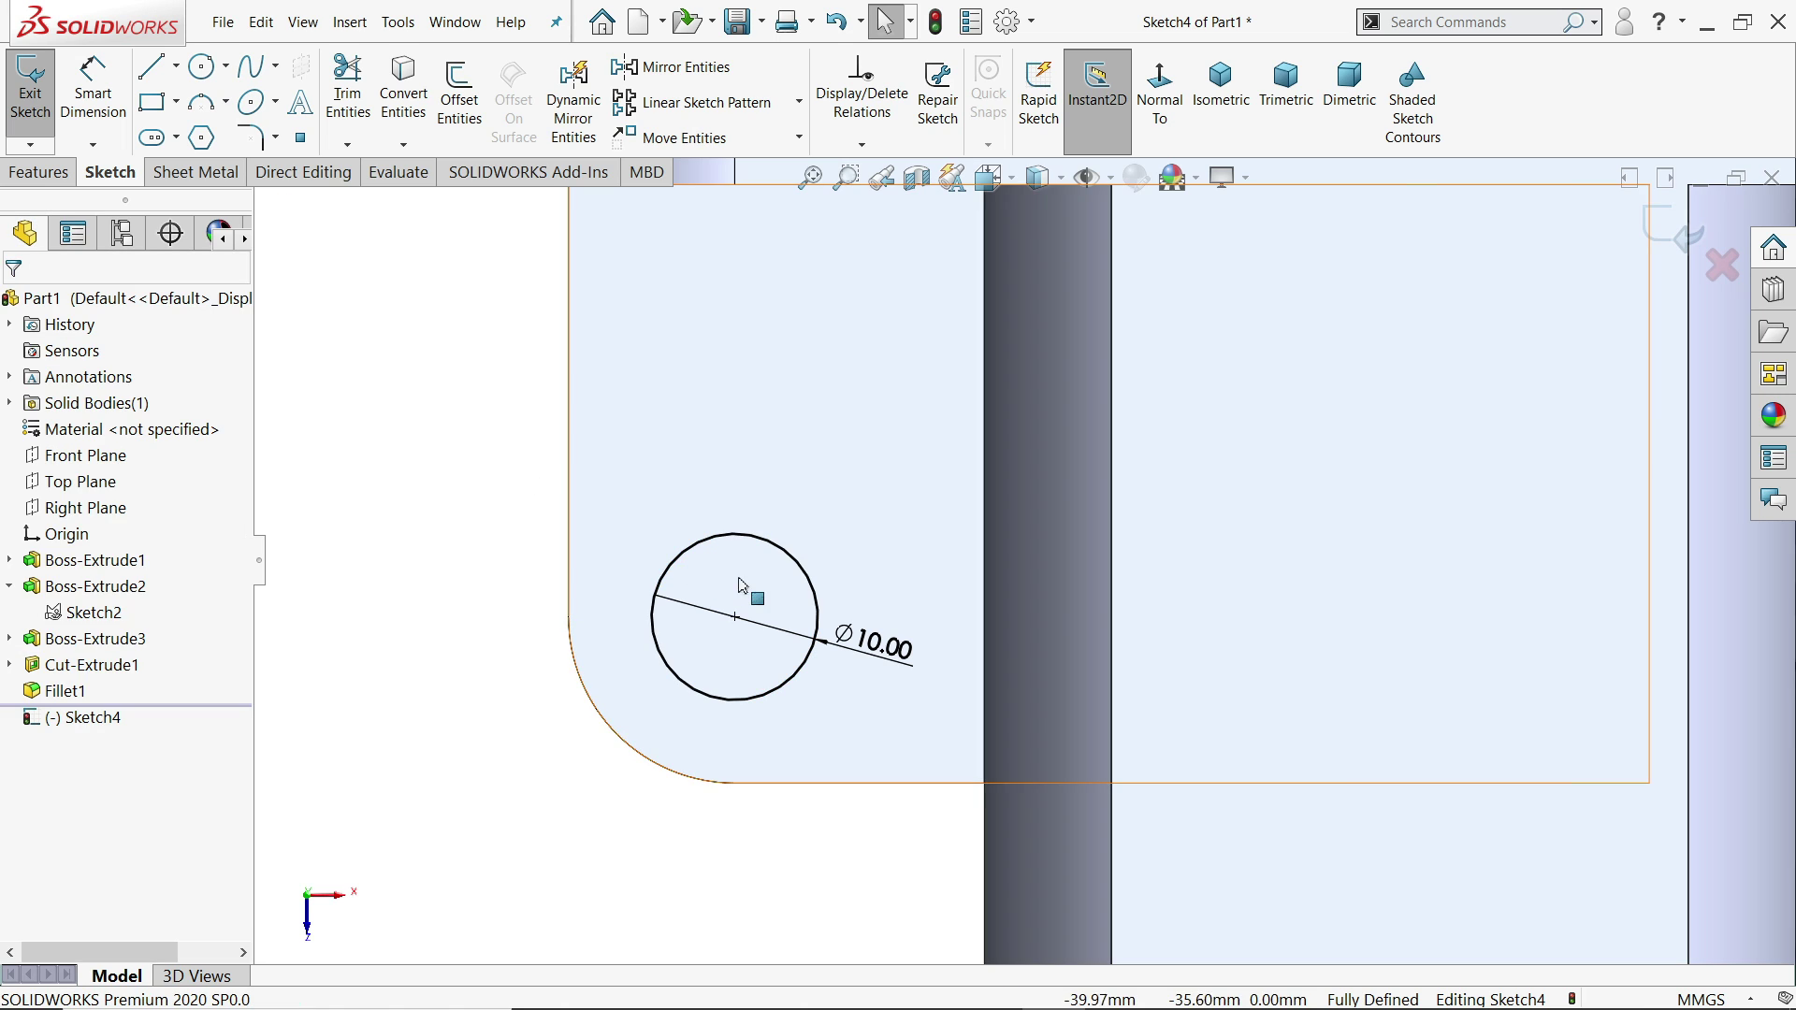
- Cut the circle through the base flange with an Extruded Cut set to Up To Next
{"action": "left_click", "coordinate": [1221, 89]}
{"action": "scroll", "coordinate": [849, 603], "scroll_direction": "down", "scroll_amount": 5}
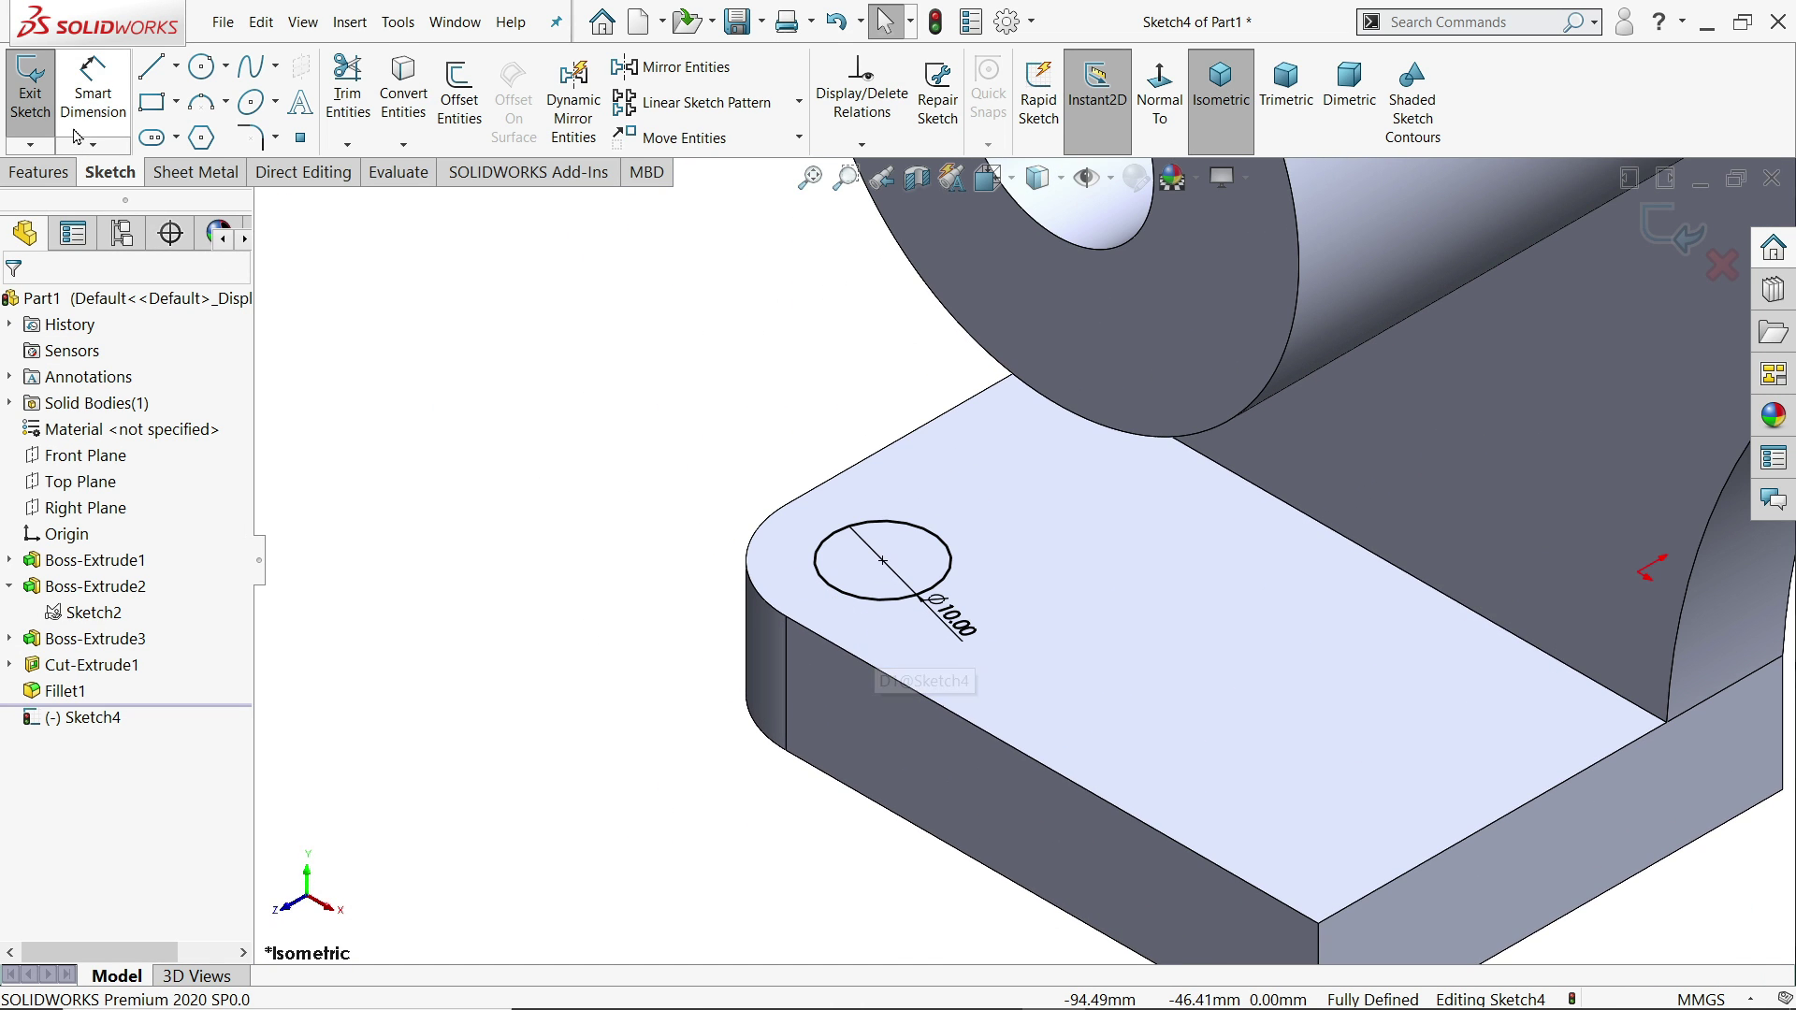
{"action": "left_click", "coordinate": [42, 172]}
{"action": "left_click", "coordinate": [360, 108]}
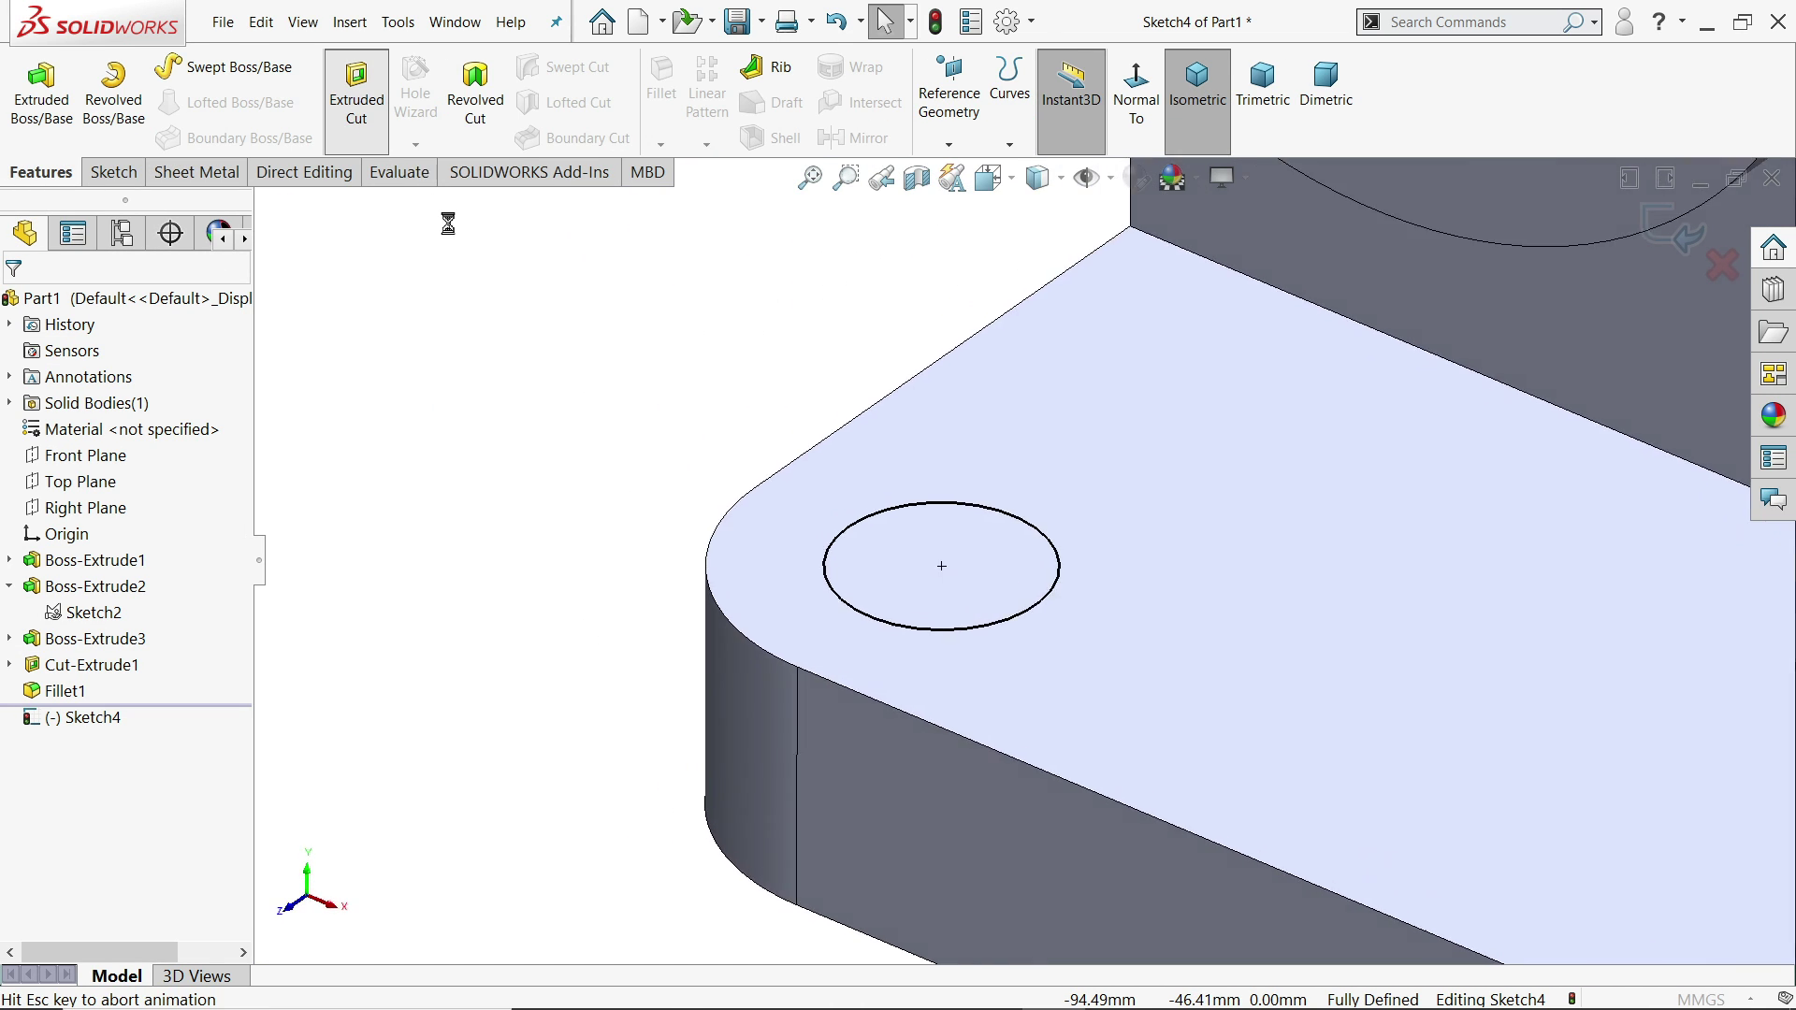
{"action": "left_click", "coordinate": [131, 448]}
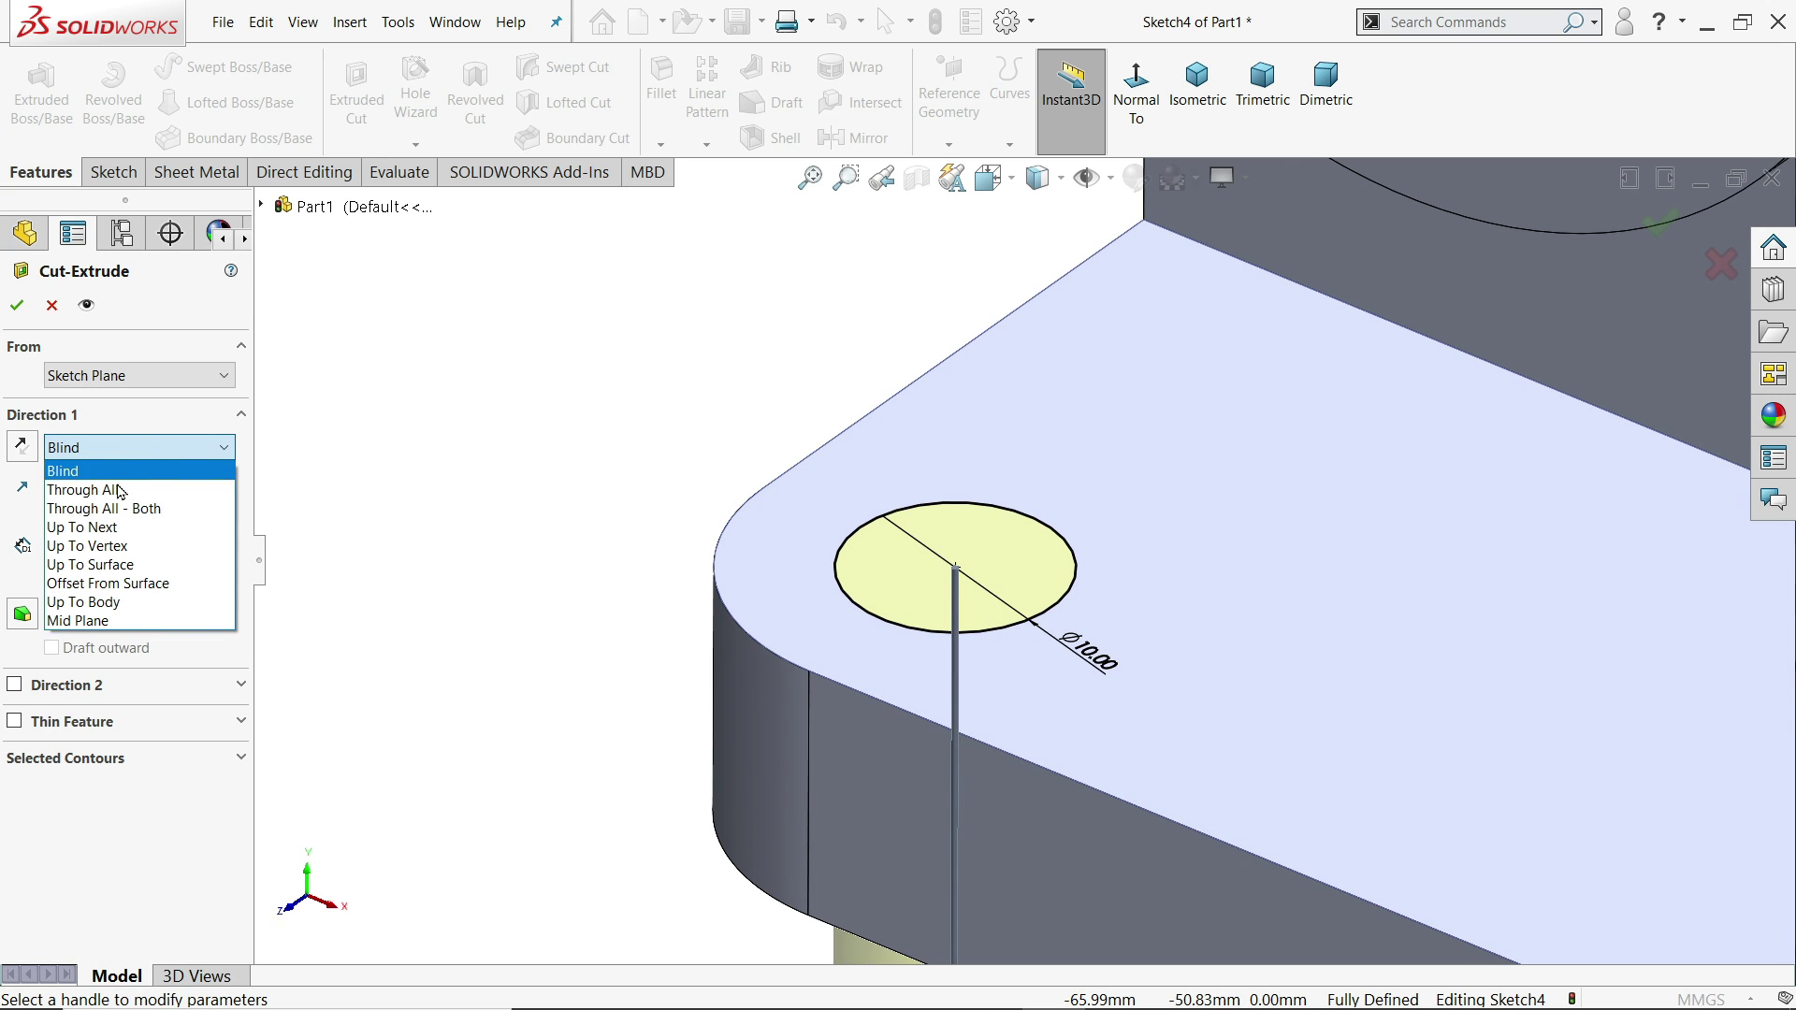
{"action": "left_click", "coordinate": [112, 529]}
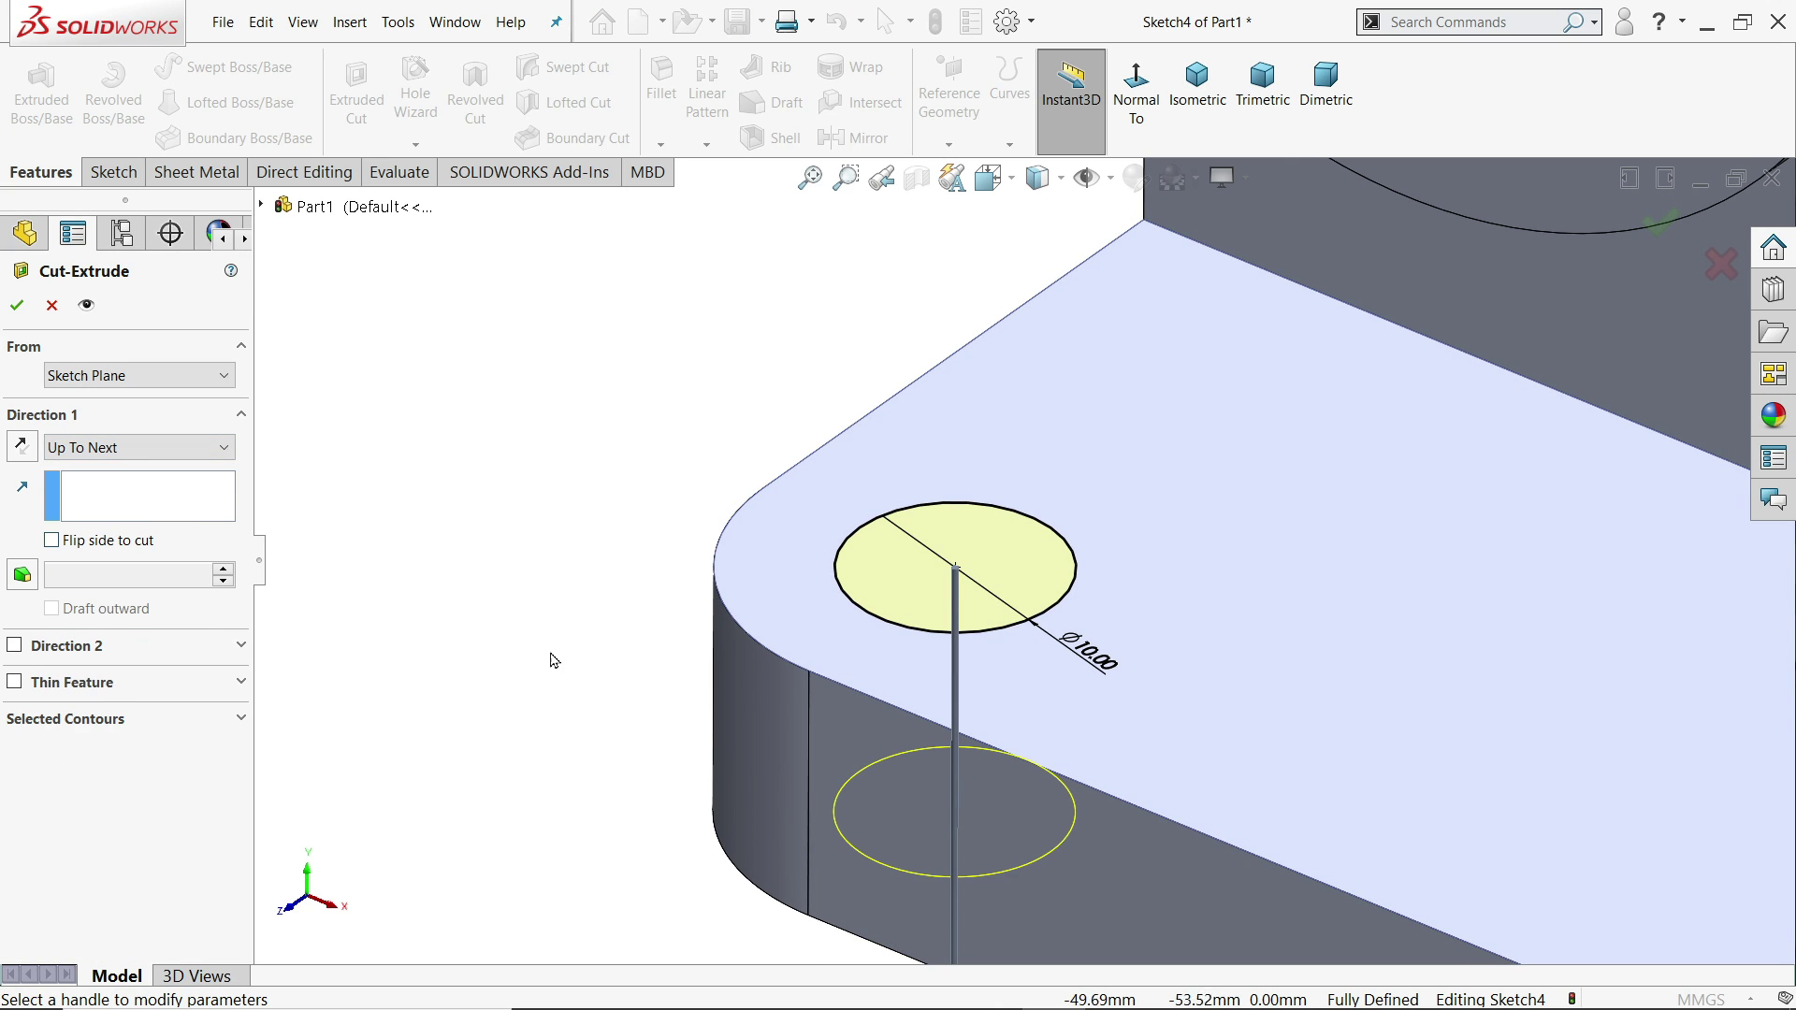
{"action": "key", "text": "f"}
{"action": "scroll", "coordinate": [997, 719], "scroll_direction": "down", "scroll_amount": 6}
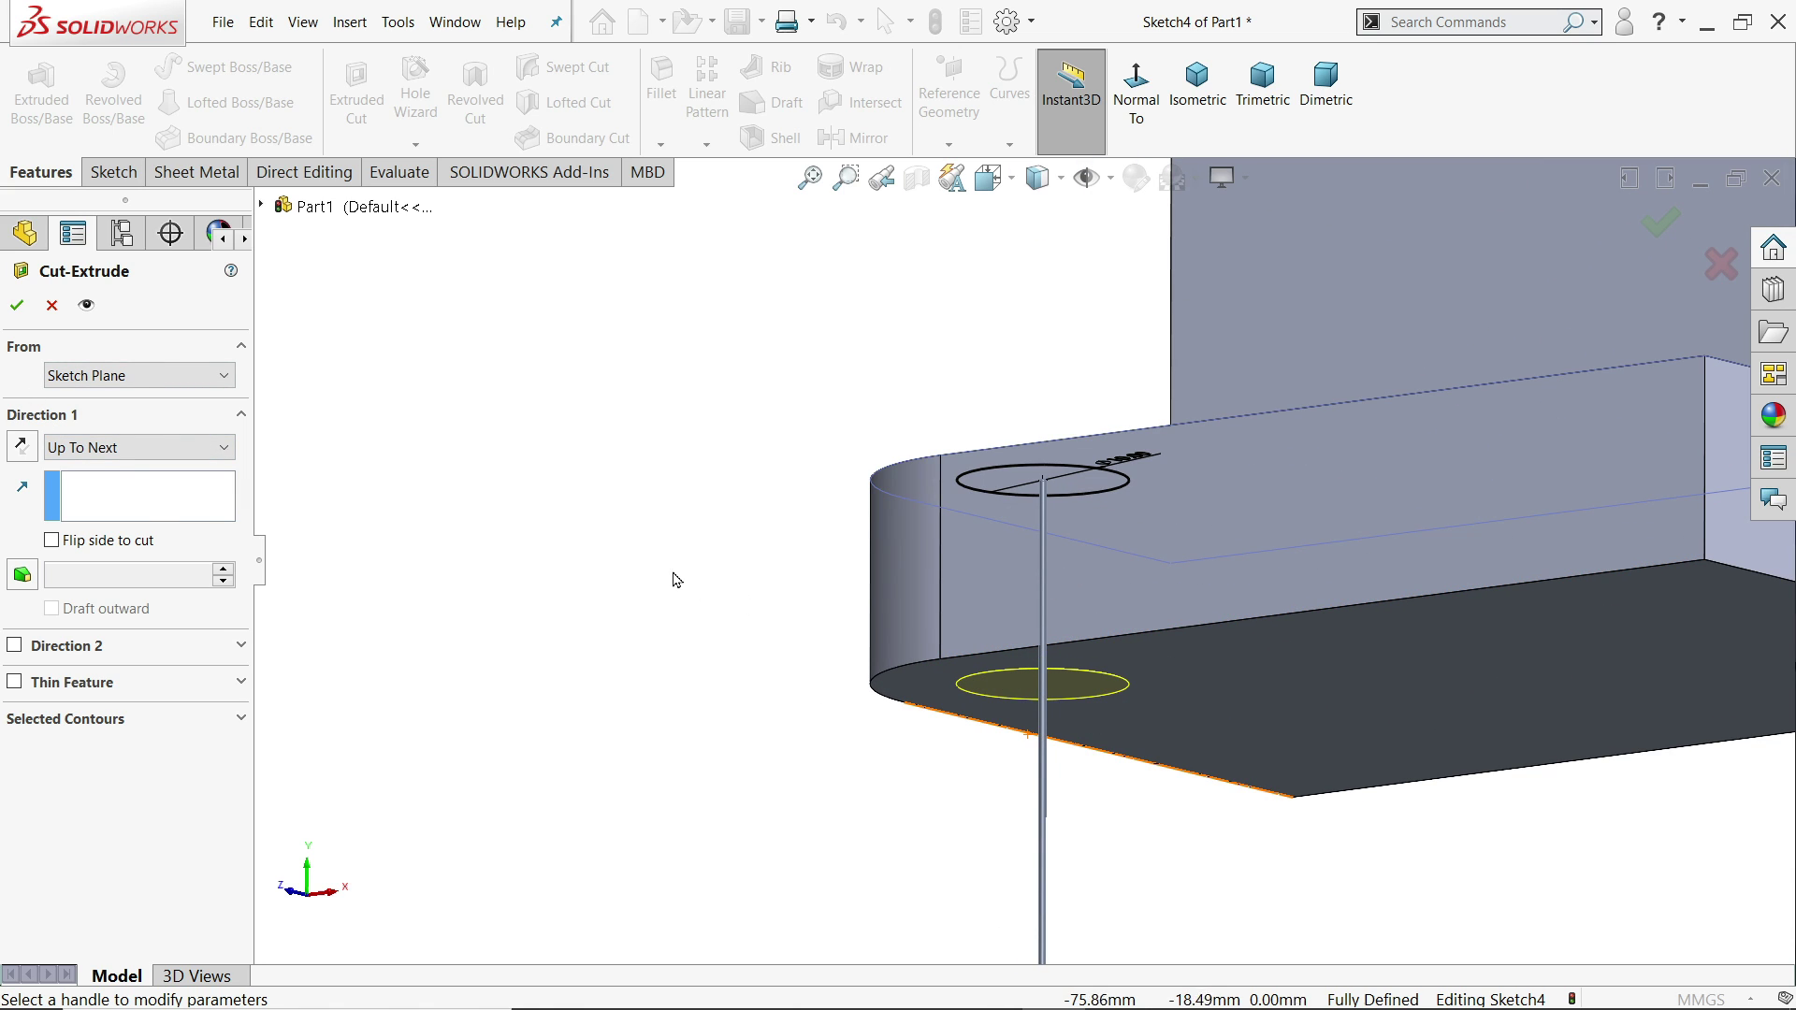
{"action": "left_click", "coordinate": [26, 314]}
- Sketch a corner rectangle about 11 mm wide on the plate's front face, from the side edge's lower corner down to the concave arc
{"action": "middle_click_drag", "start_coordinate": [653, 529], "coordinate": [673, 665]}
{"action": "scroll", "coordinate": [963, 573], "scroll_direction": "up", "scroll_amount": 5}
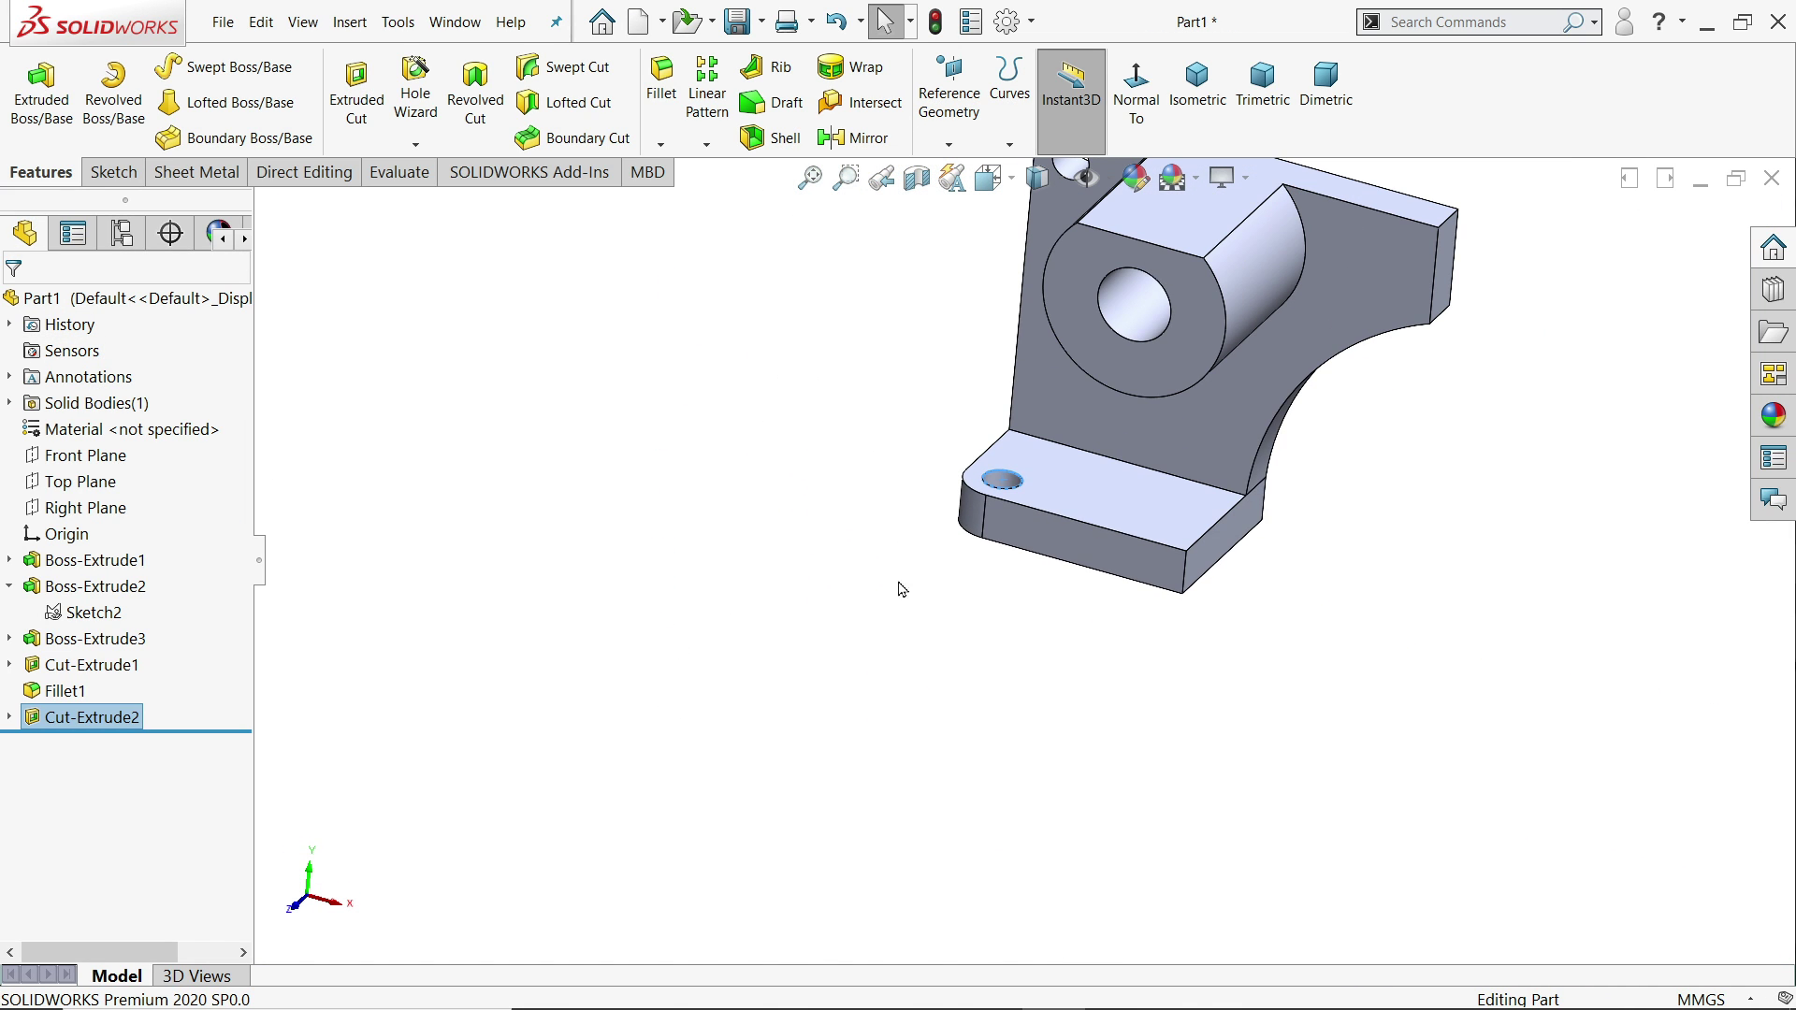
{"action": "scroll", "coordinate": [1381, 310], "scroll_direction": "down", "scroll_amount": 4}
{"action": "left_click", "coordinate": [1324, 376]}
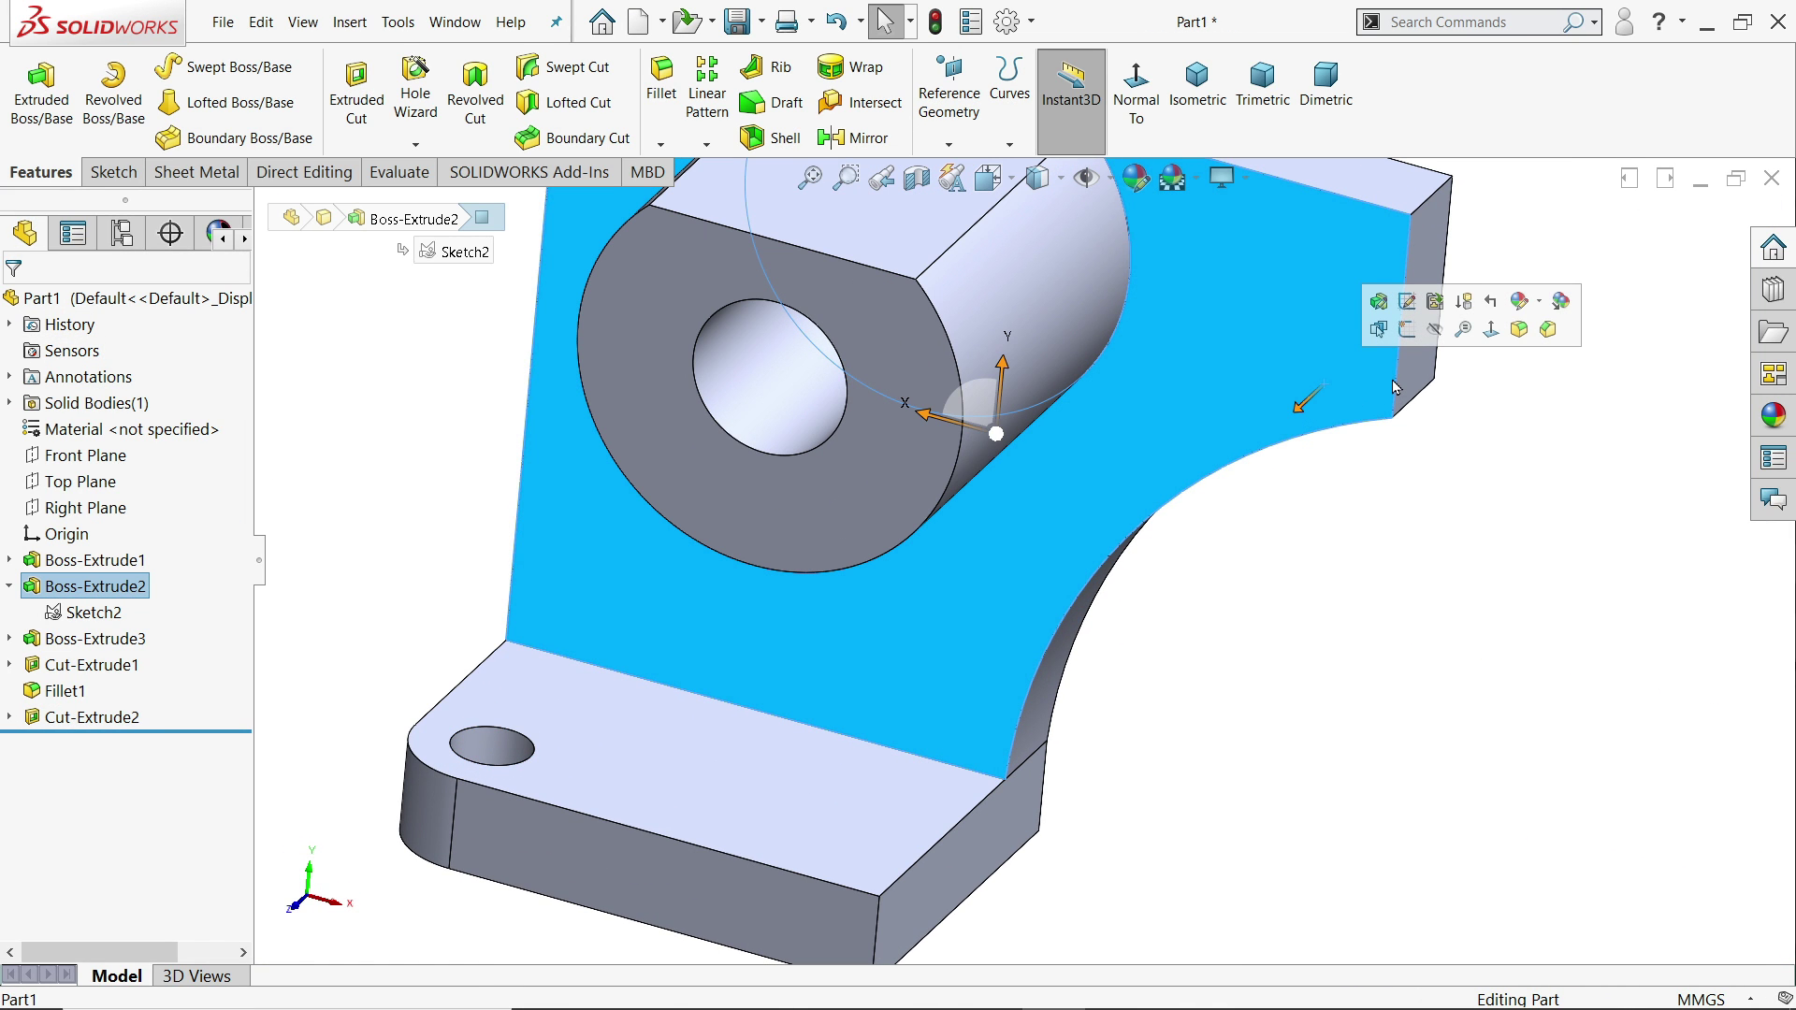
{"action": "scroll", "coordinate": [1358, 444], "scroll_direction": "up", "scroll_amount": 1}
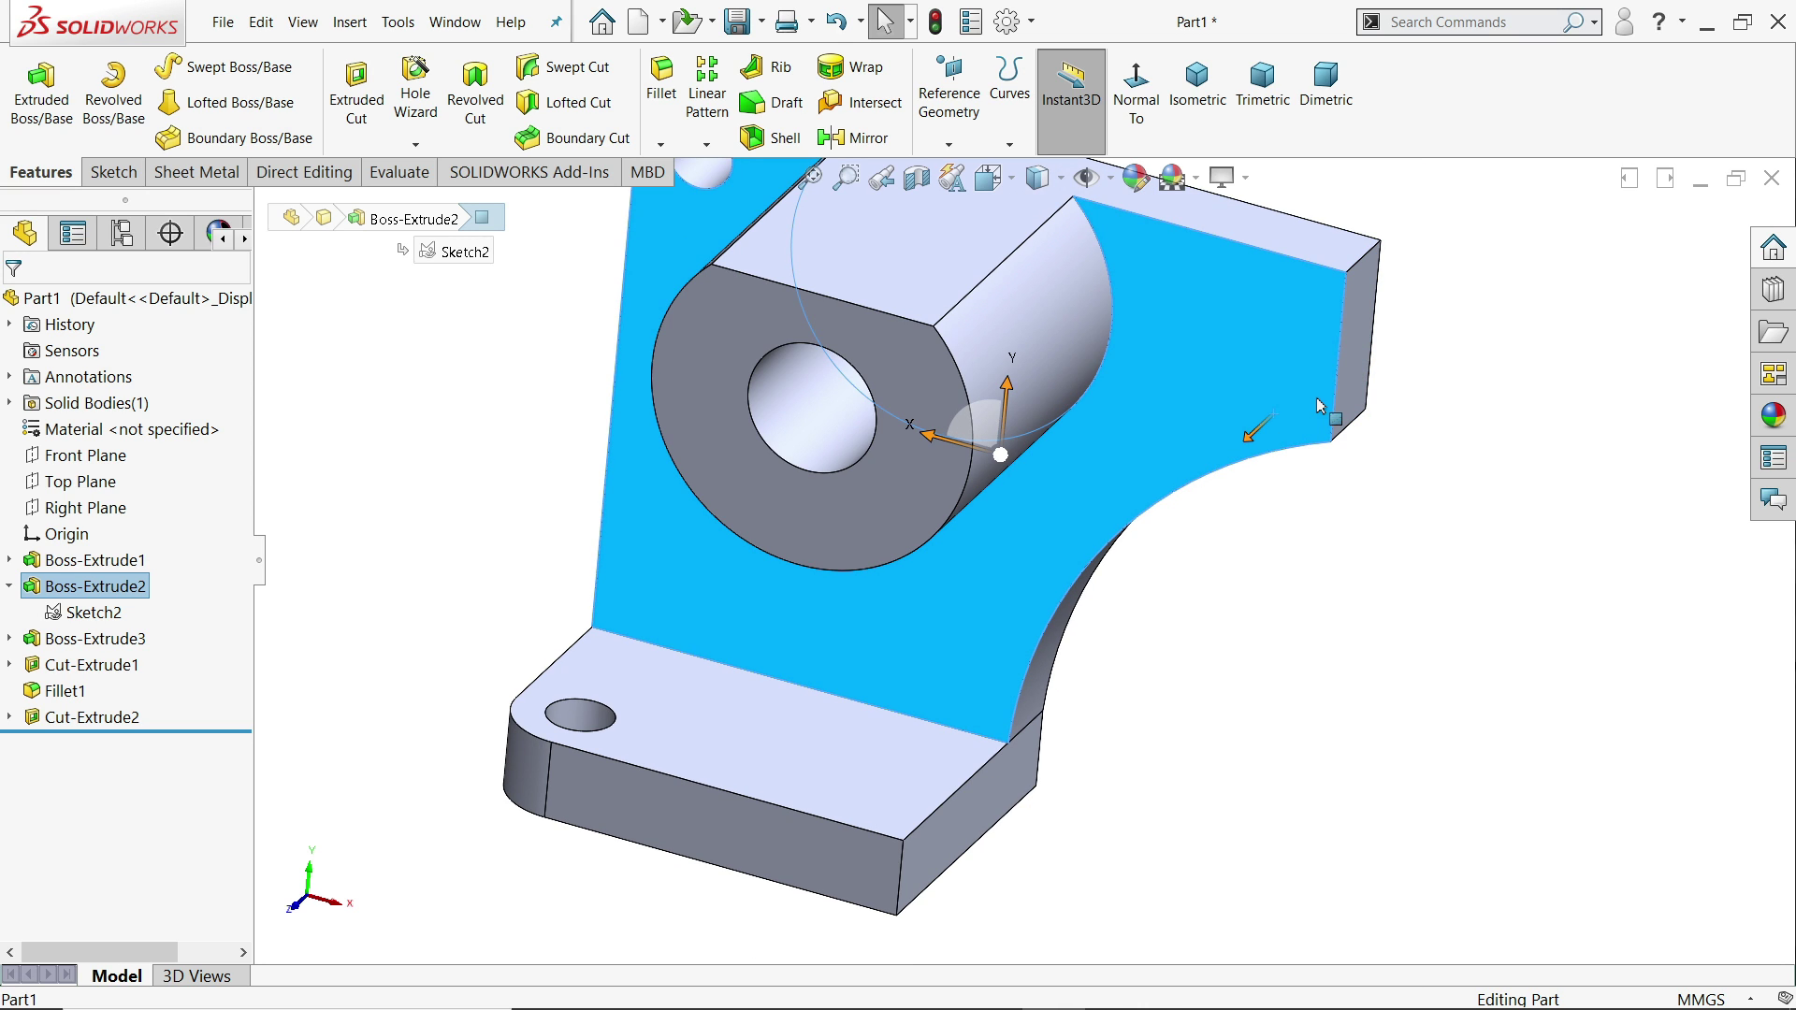
{"action": "left_click", "coordinate": [111, 173]}
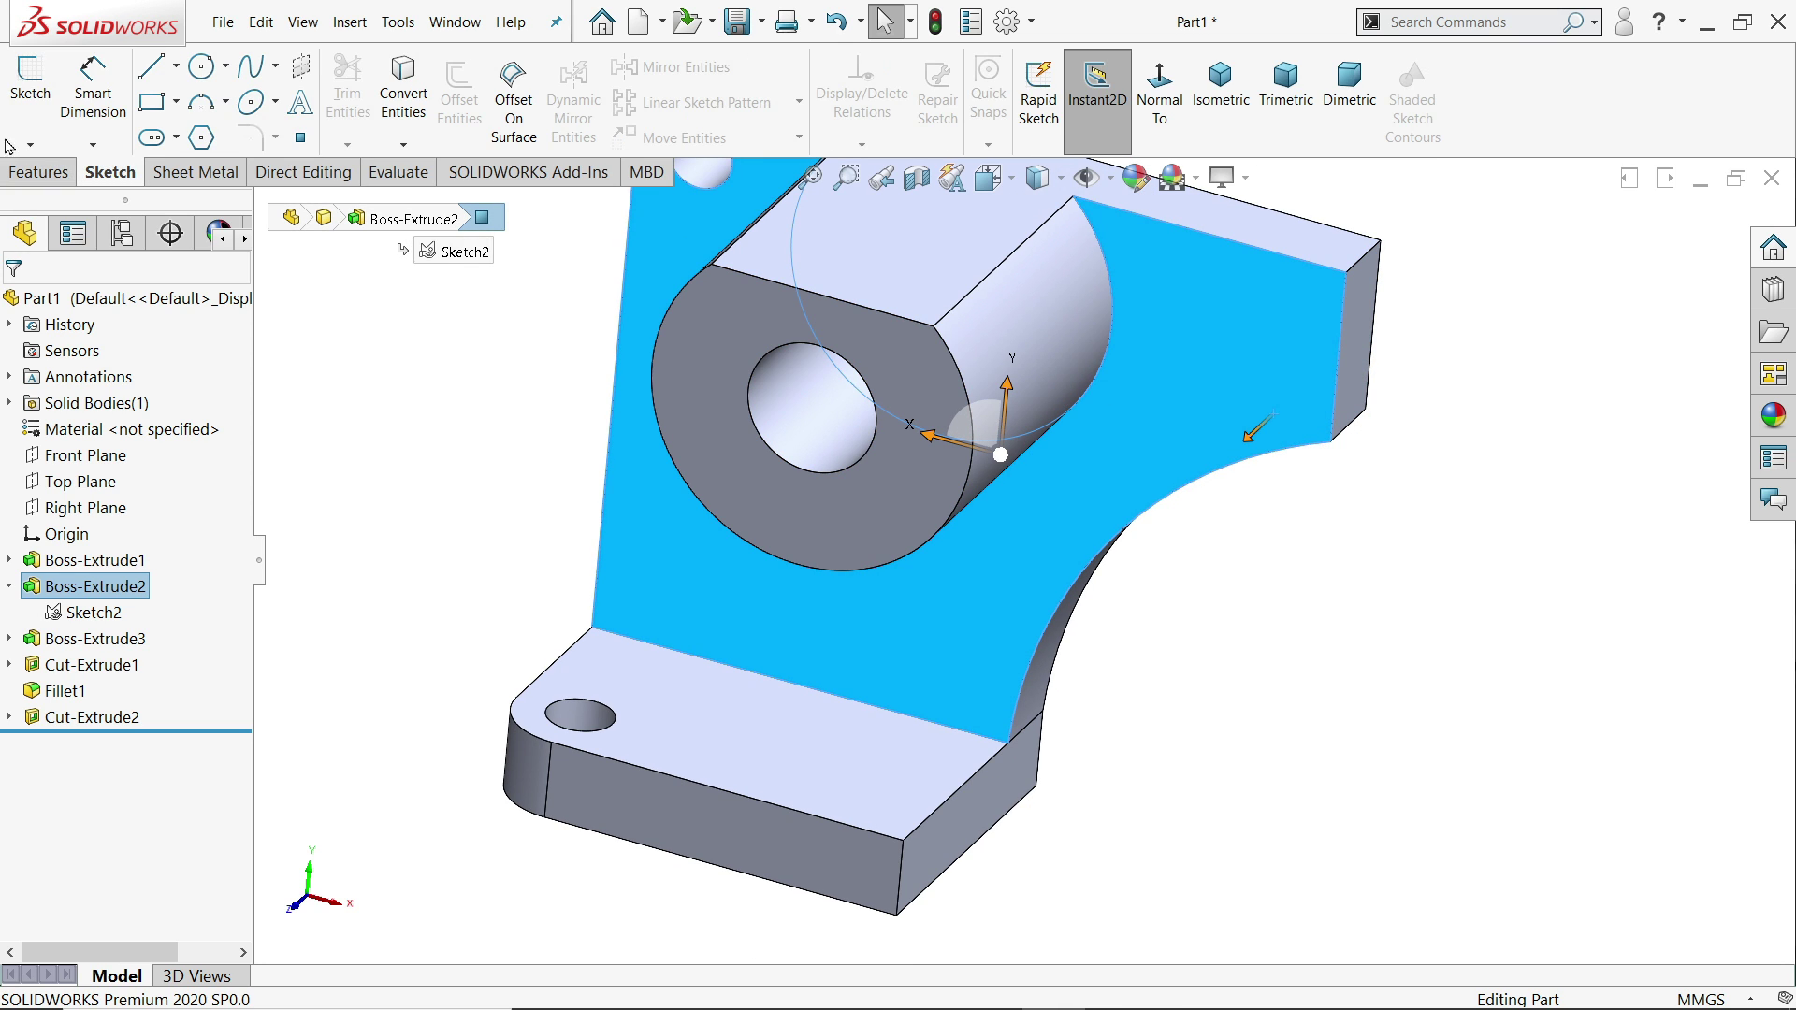
{"action": "left_click", "coordinate": [30, 80]}
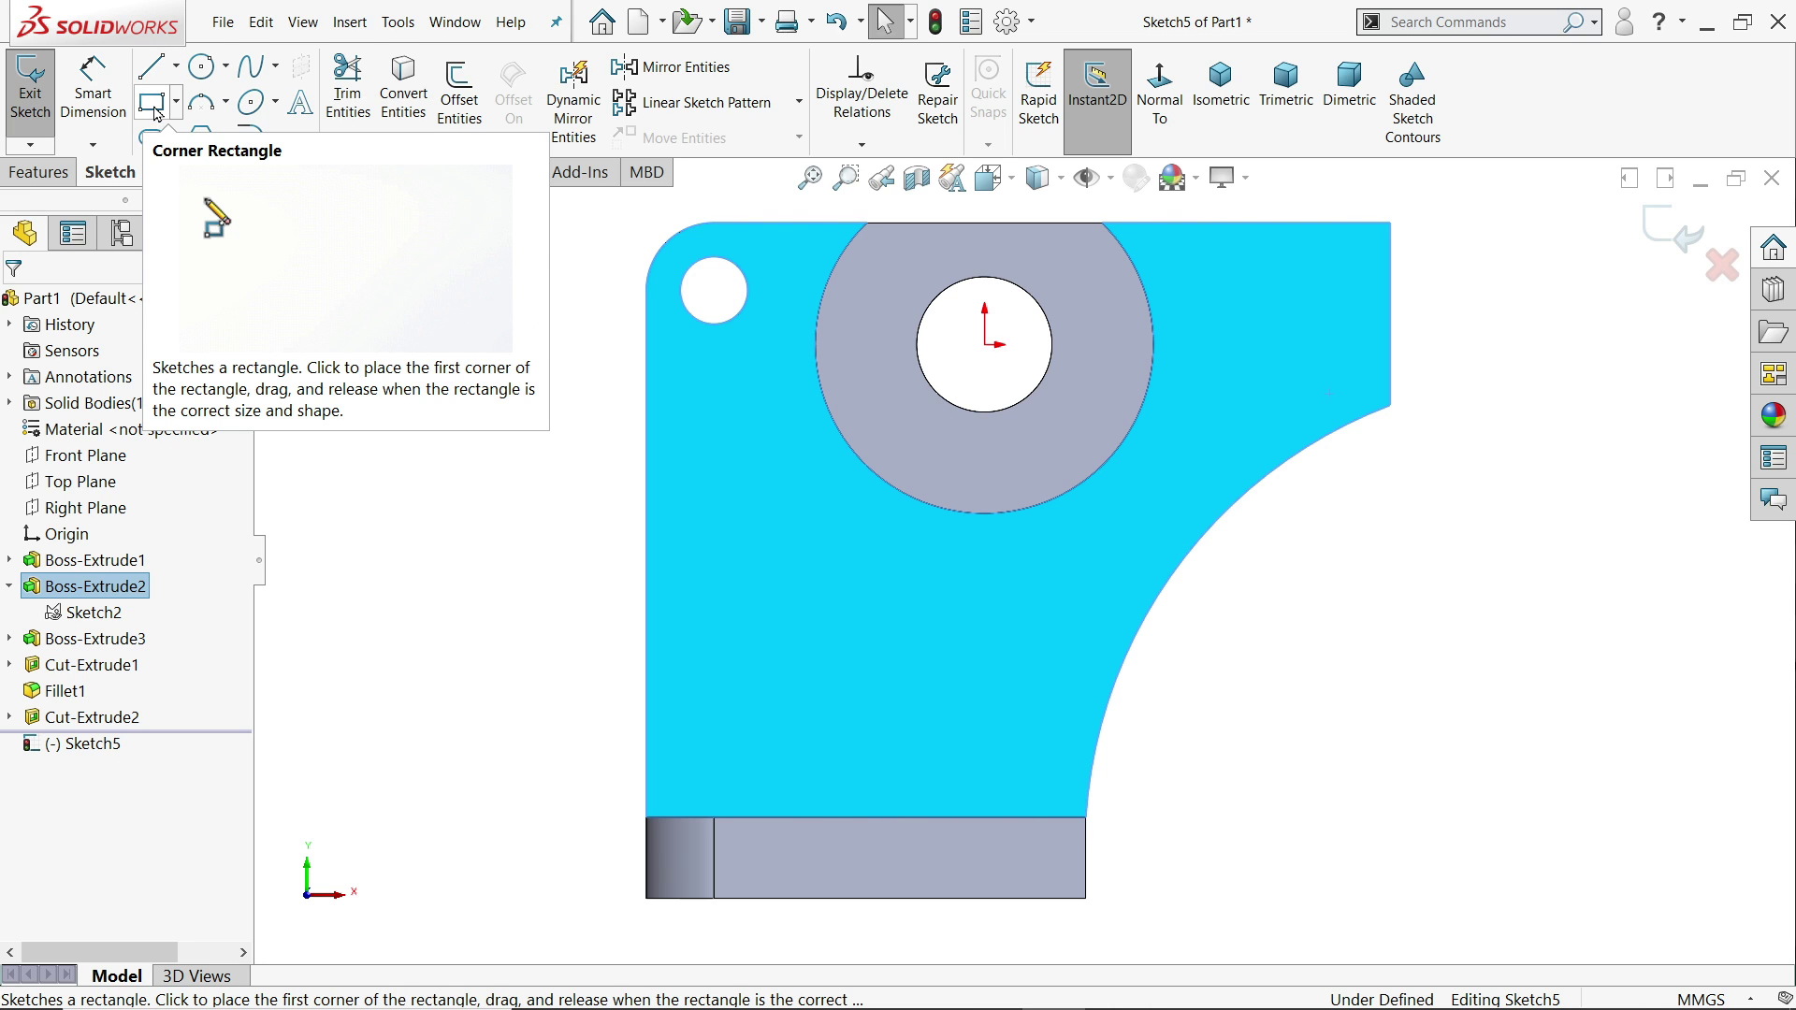
{"action": "left_click", "coordinate": [155, 111]}
{"action": "scroll", "coordinate": [1295, 336], "scroll_direction": "down", "scroll_amount": 3}
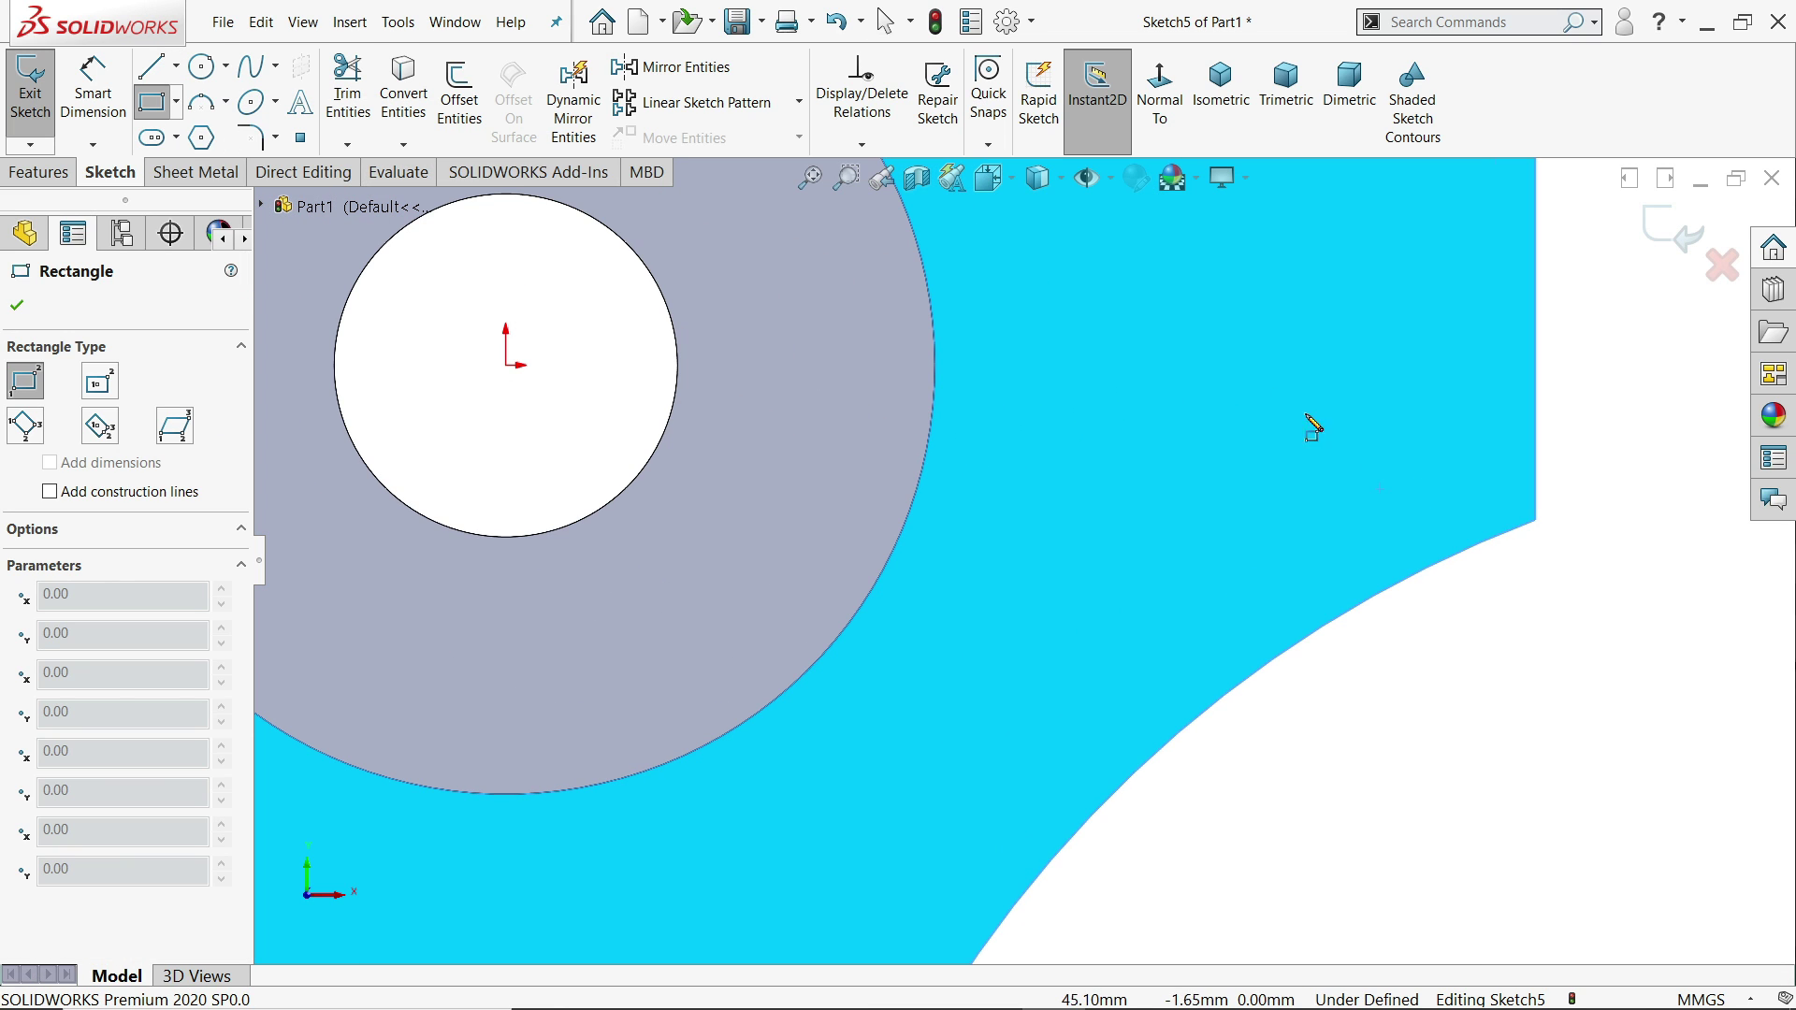
{"action": "left_click", "coordinate": [1534, 520]}
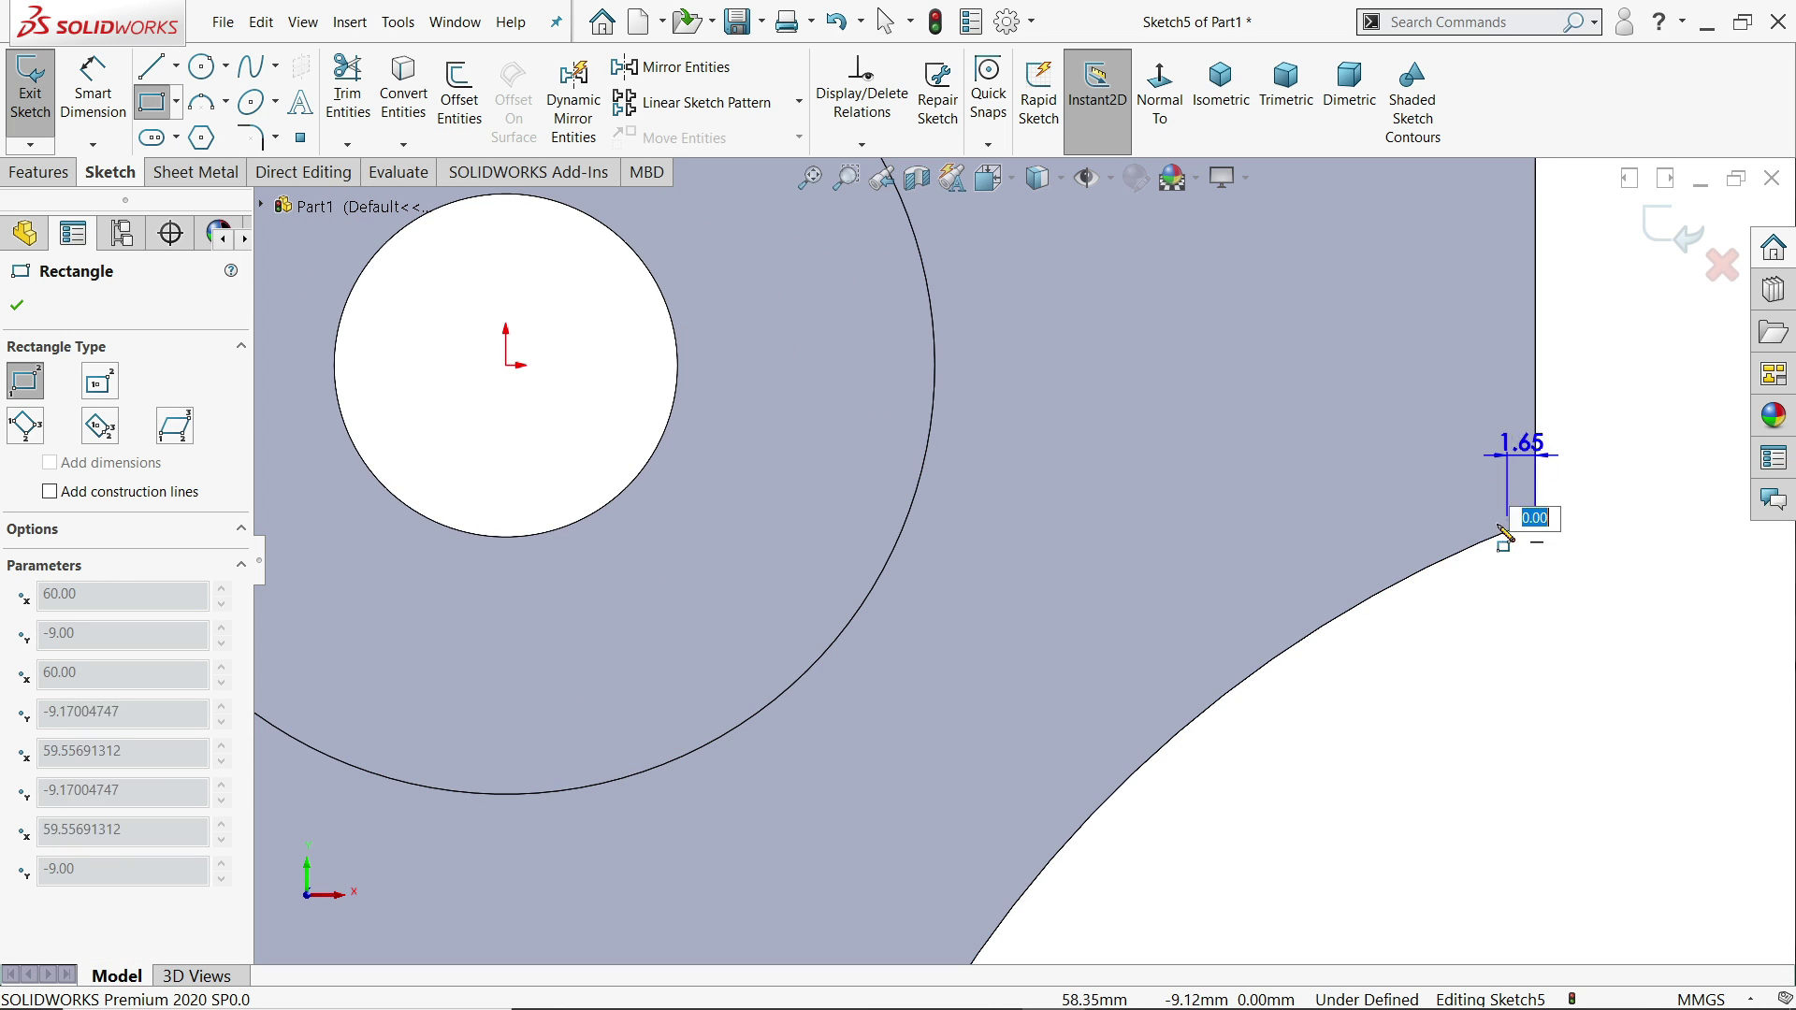
{"action": "left_click", "coordinate": [1347, 617]}
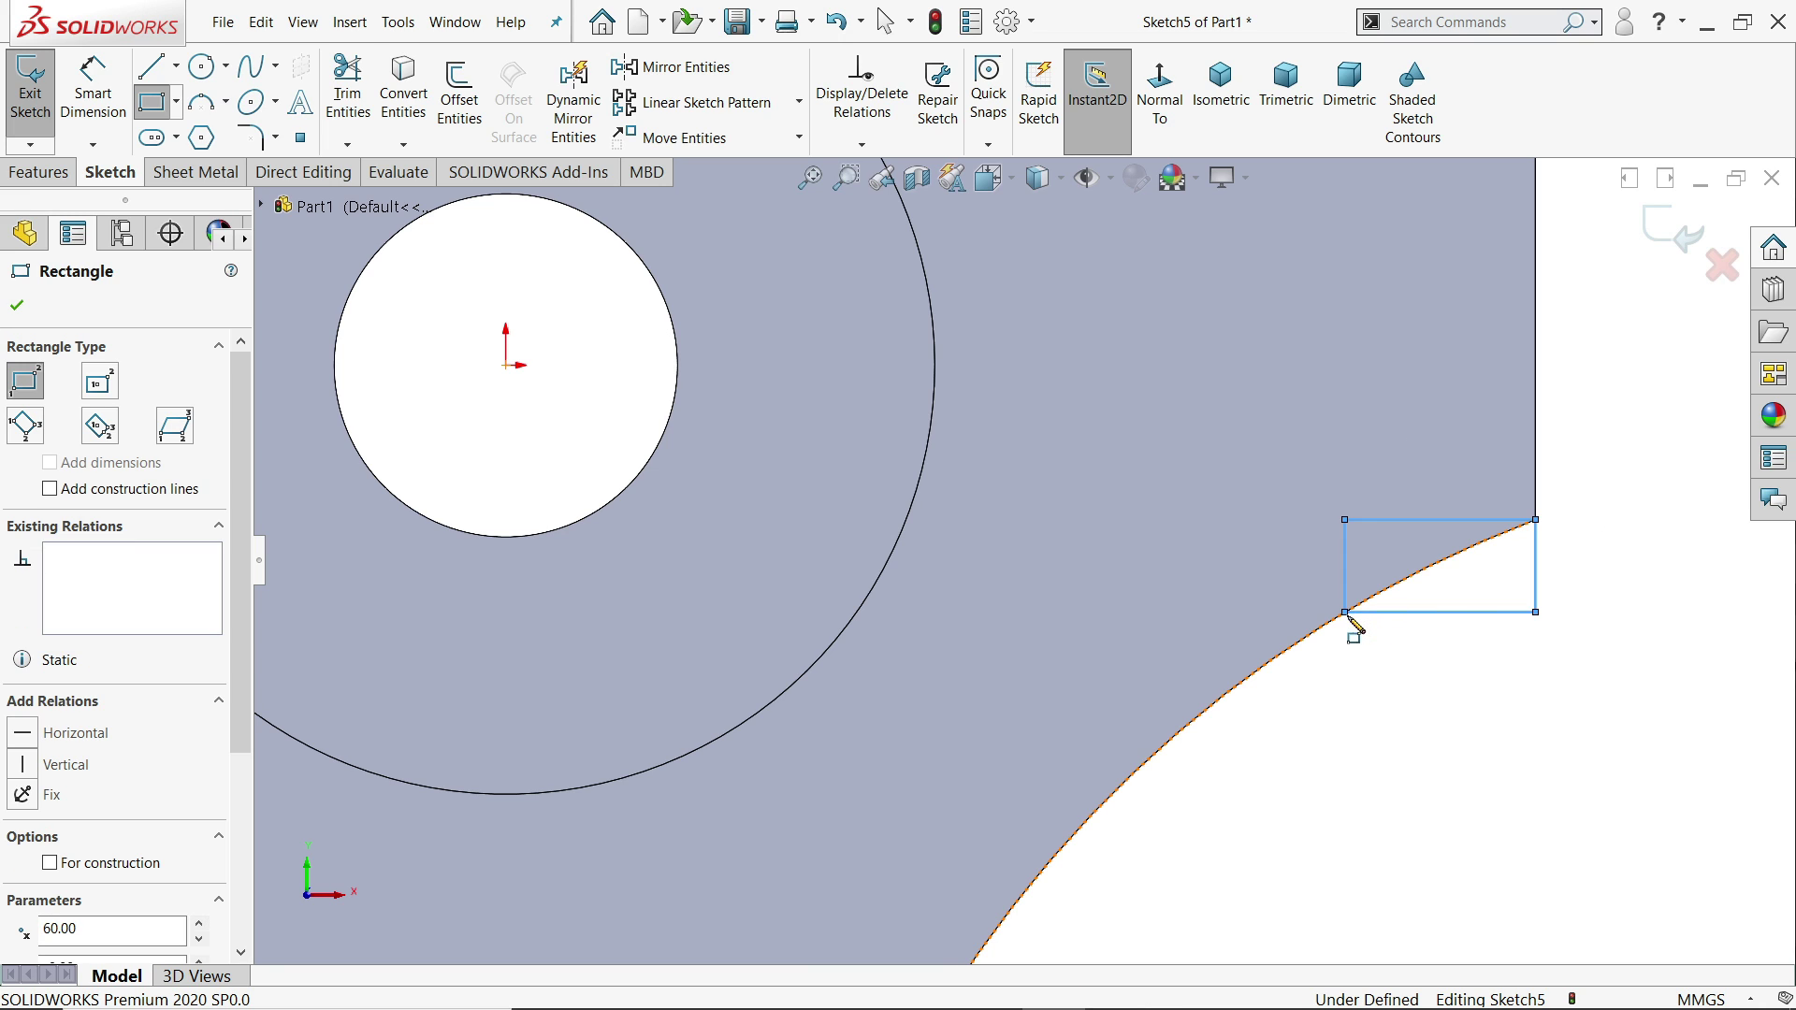
- Dimension the rectangle's top edge on the plate's front face to 12 mm
{"action": "right_click_drag", "start_coordinate": [841, 496], "coordinate": [926, 412]}
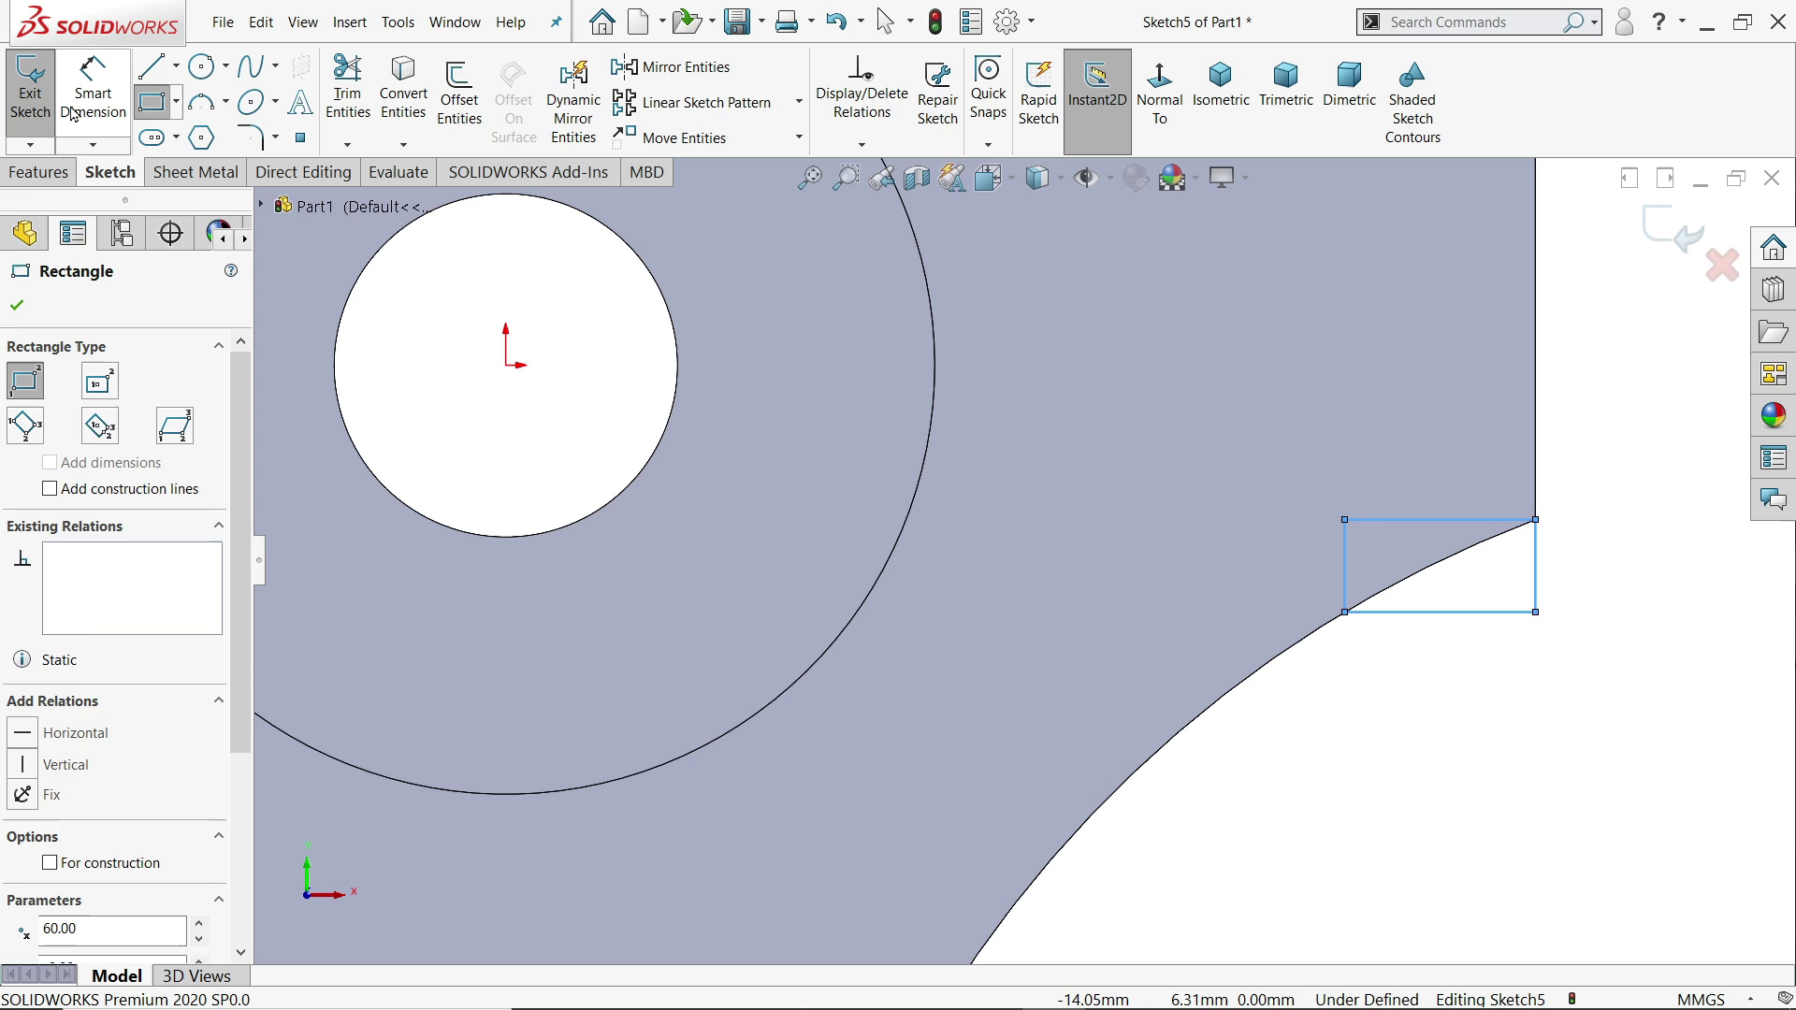
{"action": "left_click", "coordinate": [1446, 529]}
{"action": "left_click", "coordinate": [1447, 481]}
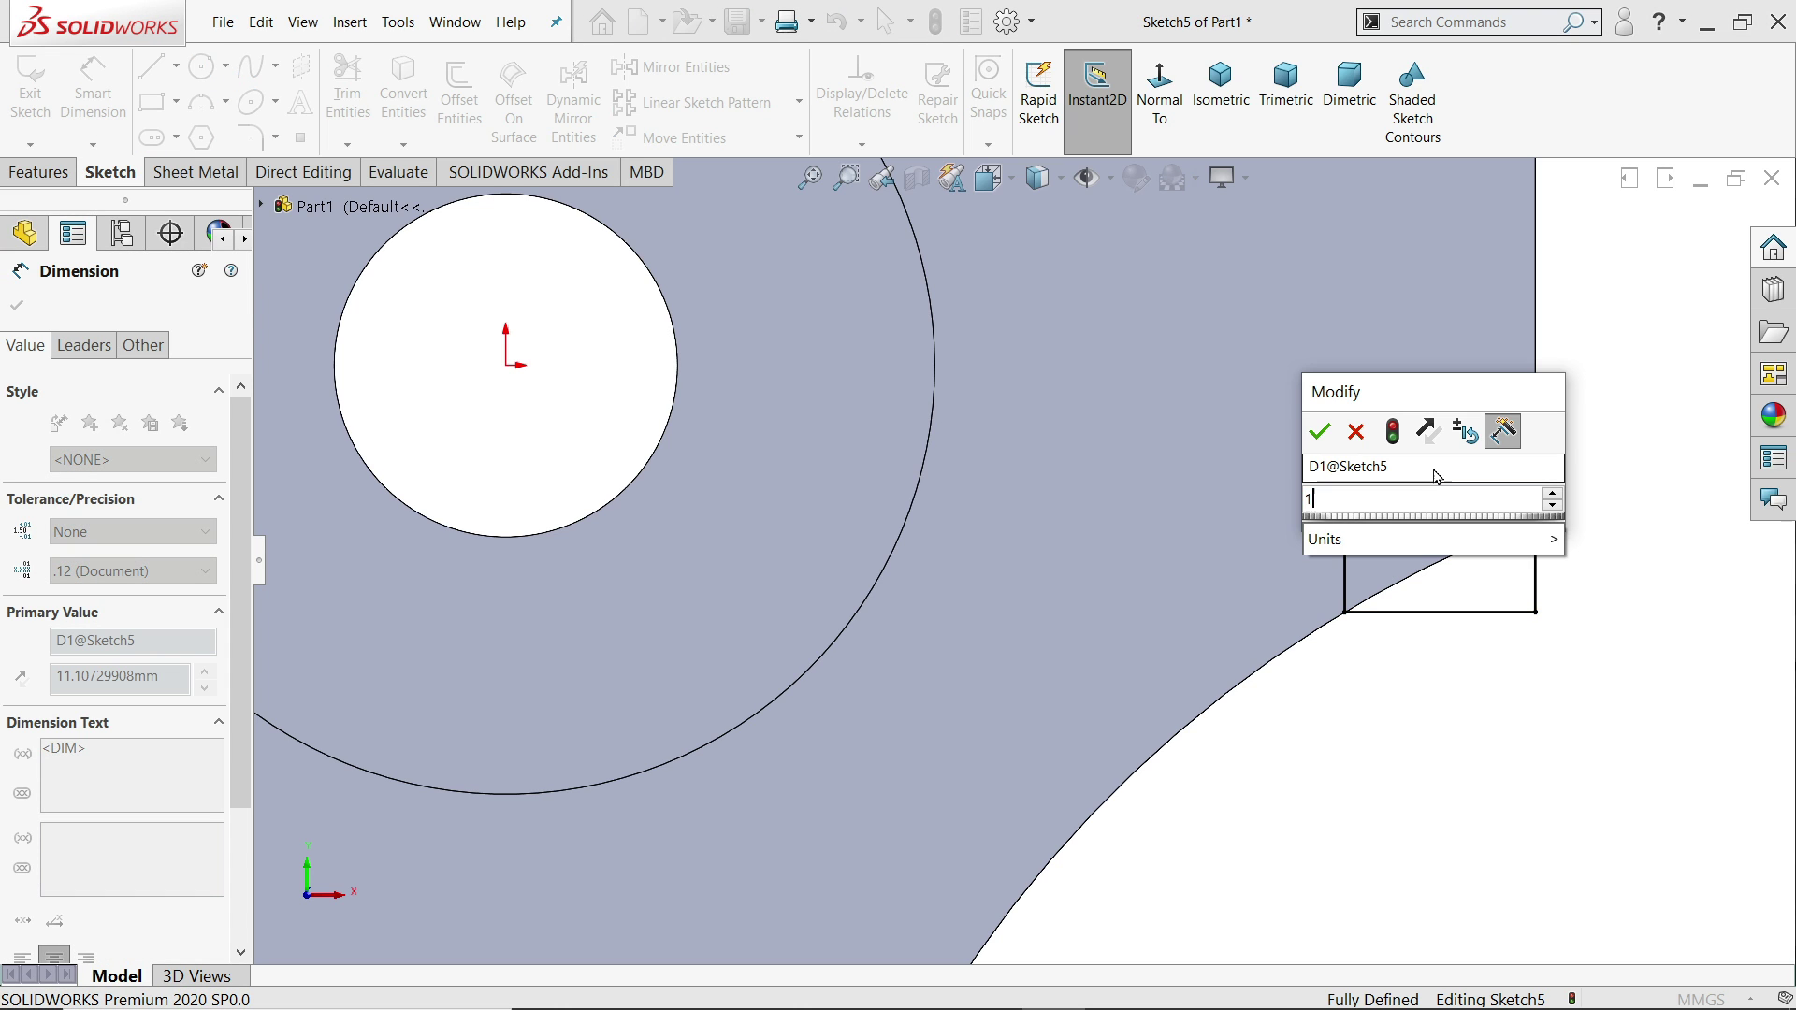
{"action": "key", "text": "Return"}
{"action": "scroll", "coordinate": [1477, 533], "scroll_direction": "down", "scroll_amount": 3}
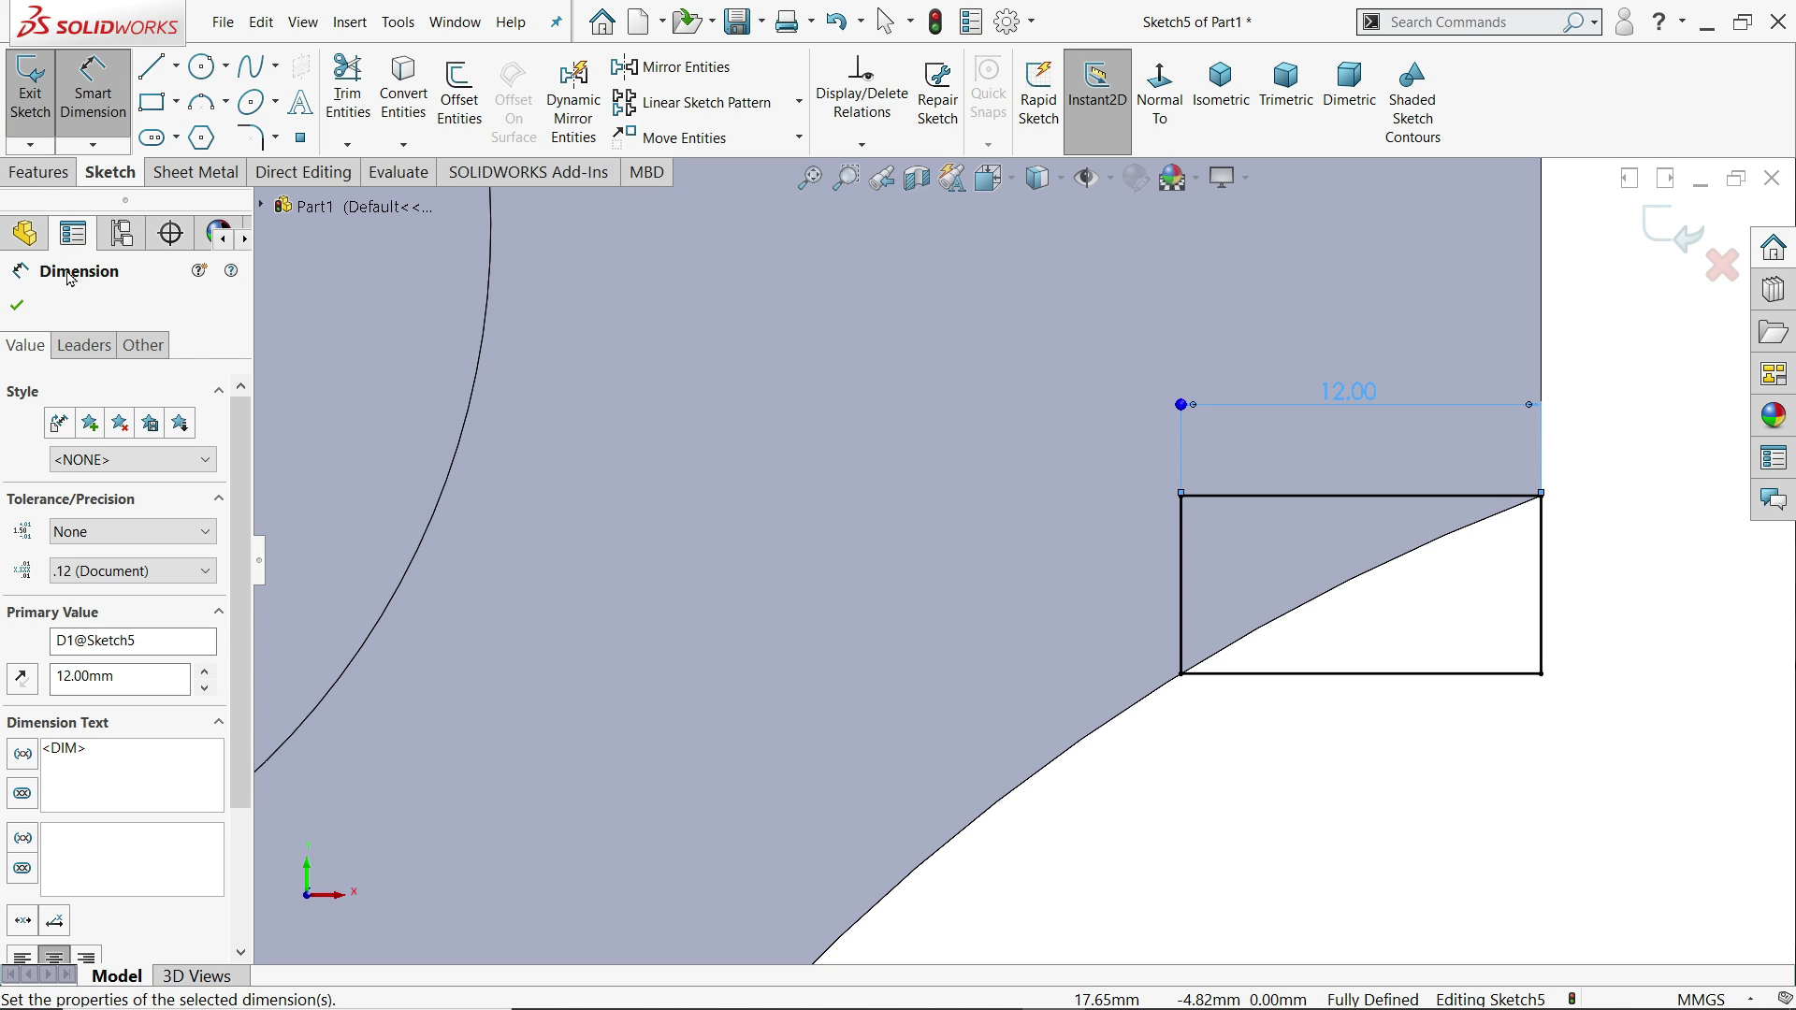
- Cut the rectangle through the plate with an Extruded Cut set to Through All
{"action": "left_click", "coordinate": [44, 180]}
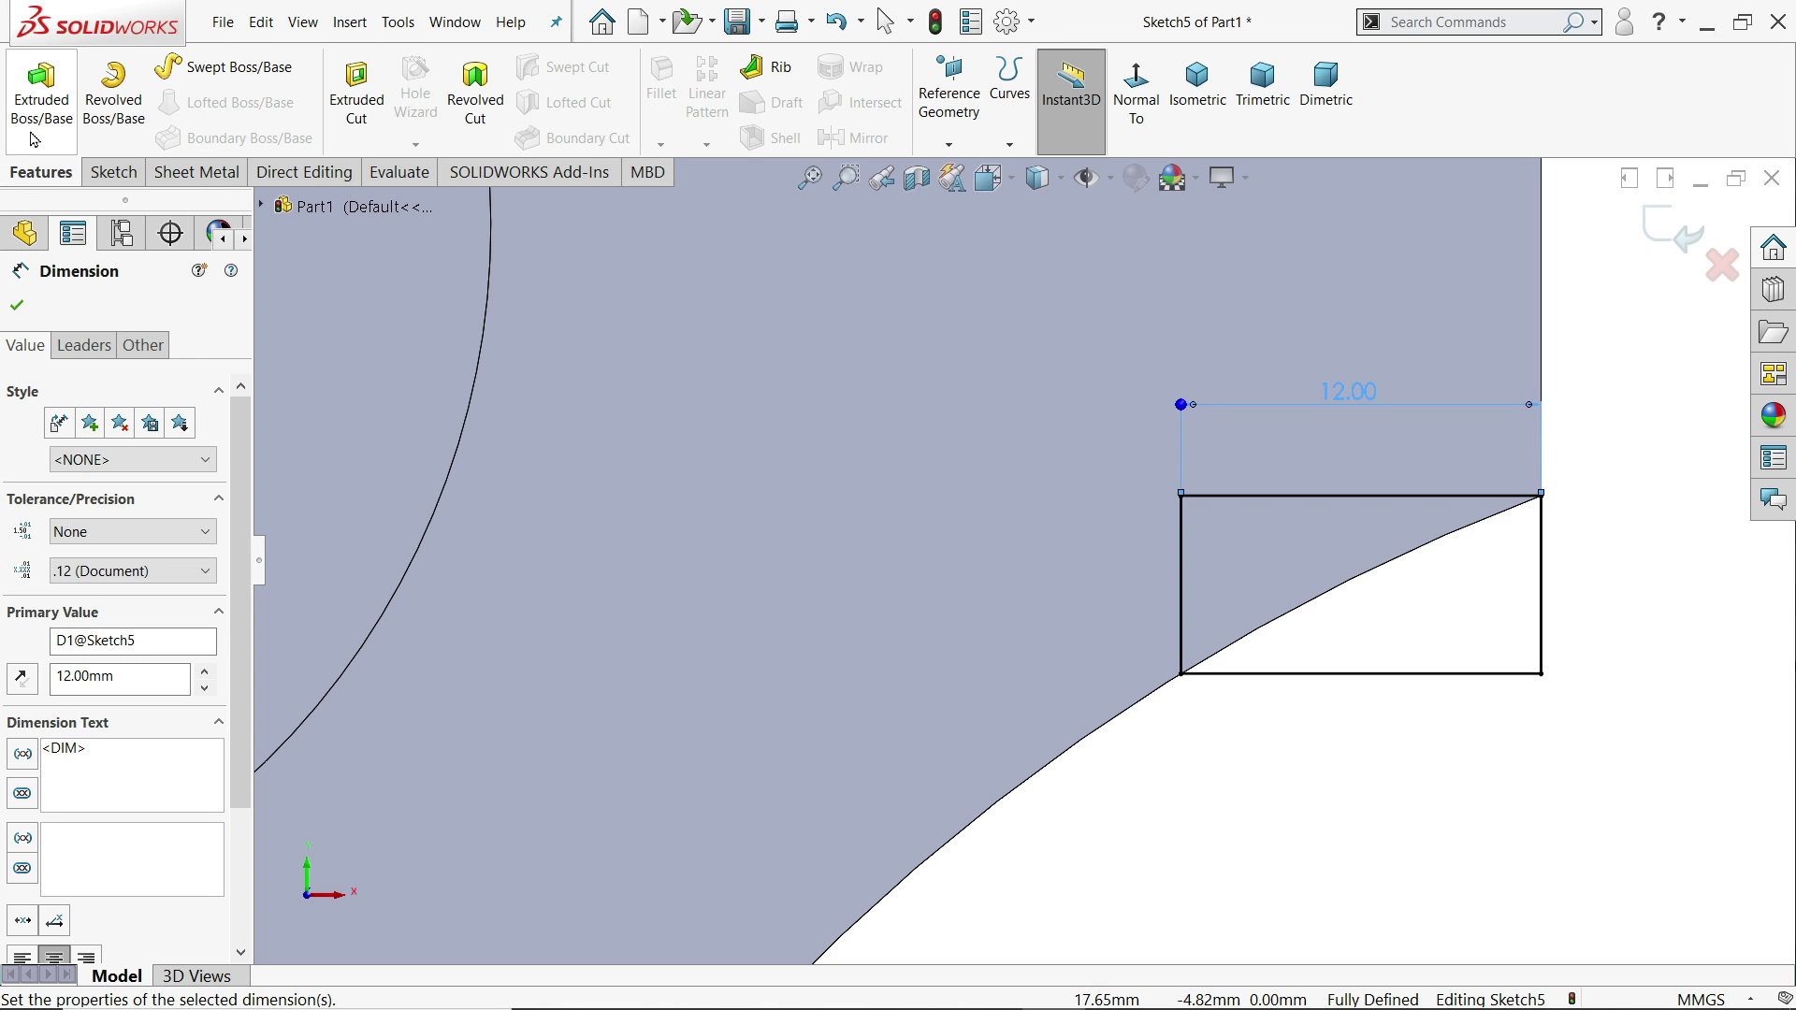
{"action": "left_click", "coordinate": [357, 98]}
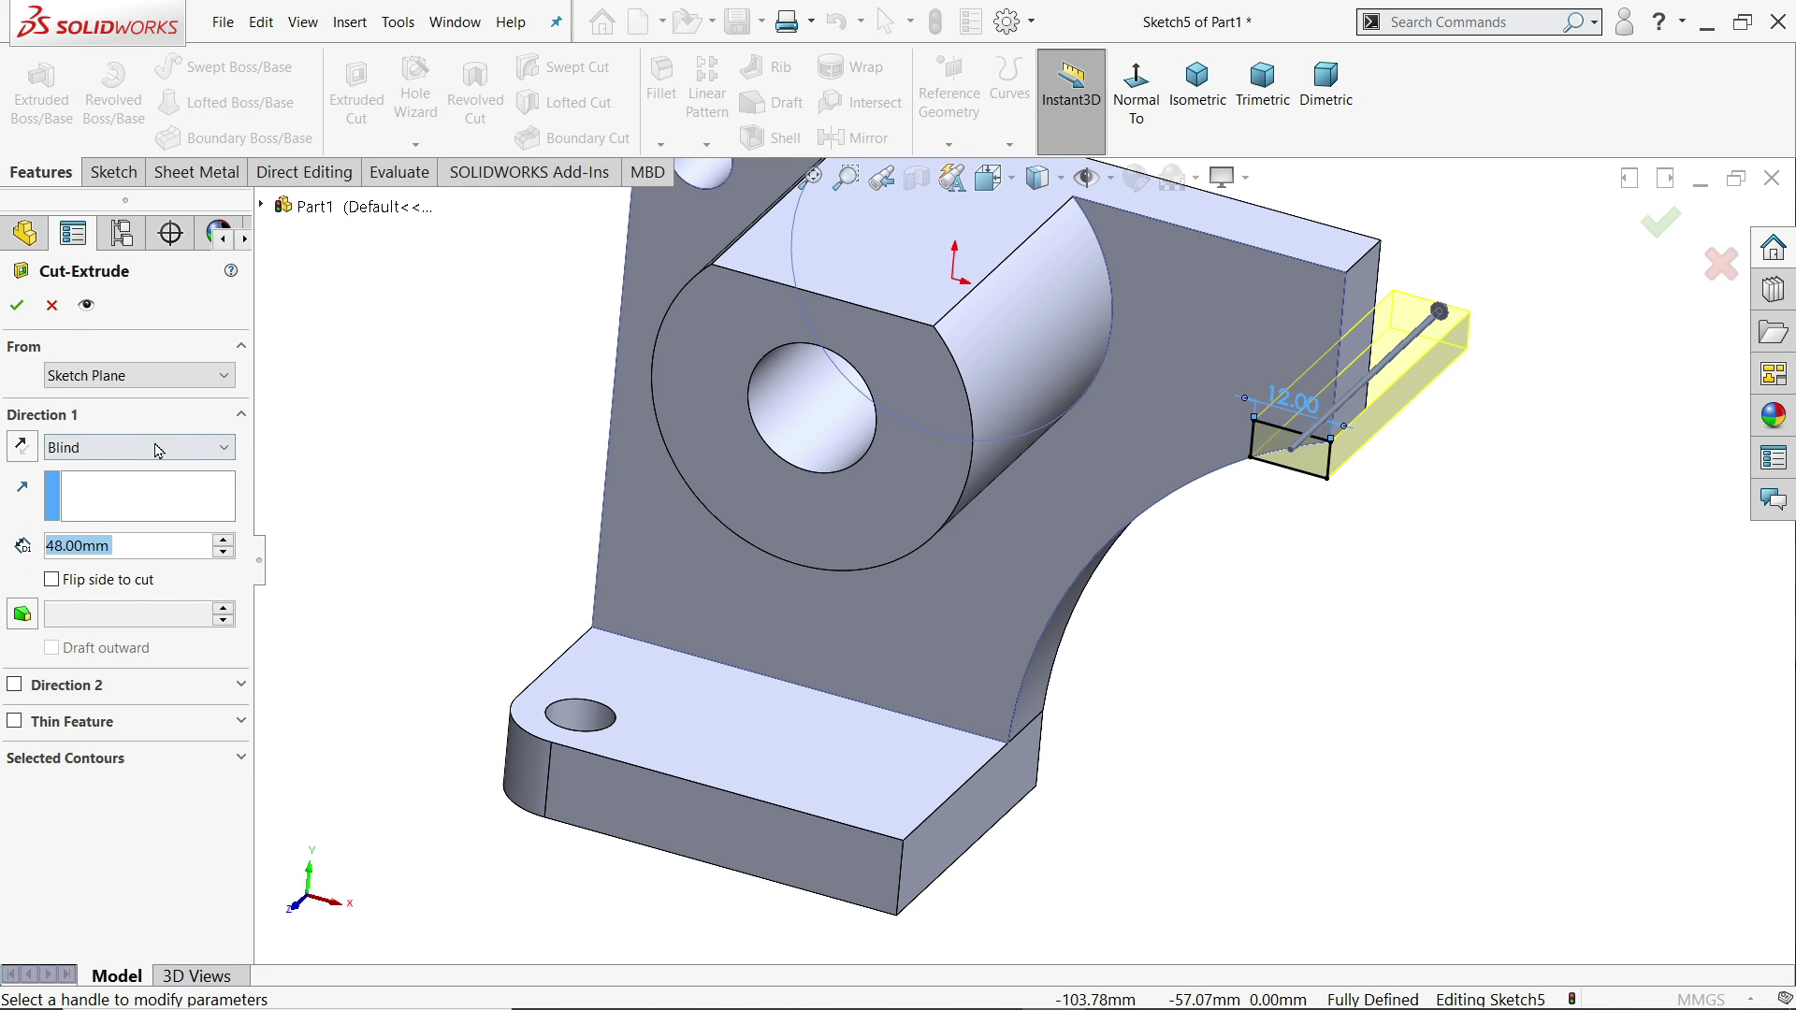
{"action": "left_click", "coordinate": [155, 450]}
{"action": "left_click", "coordinate": [111, 487]}
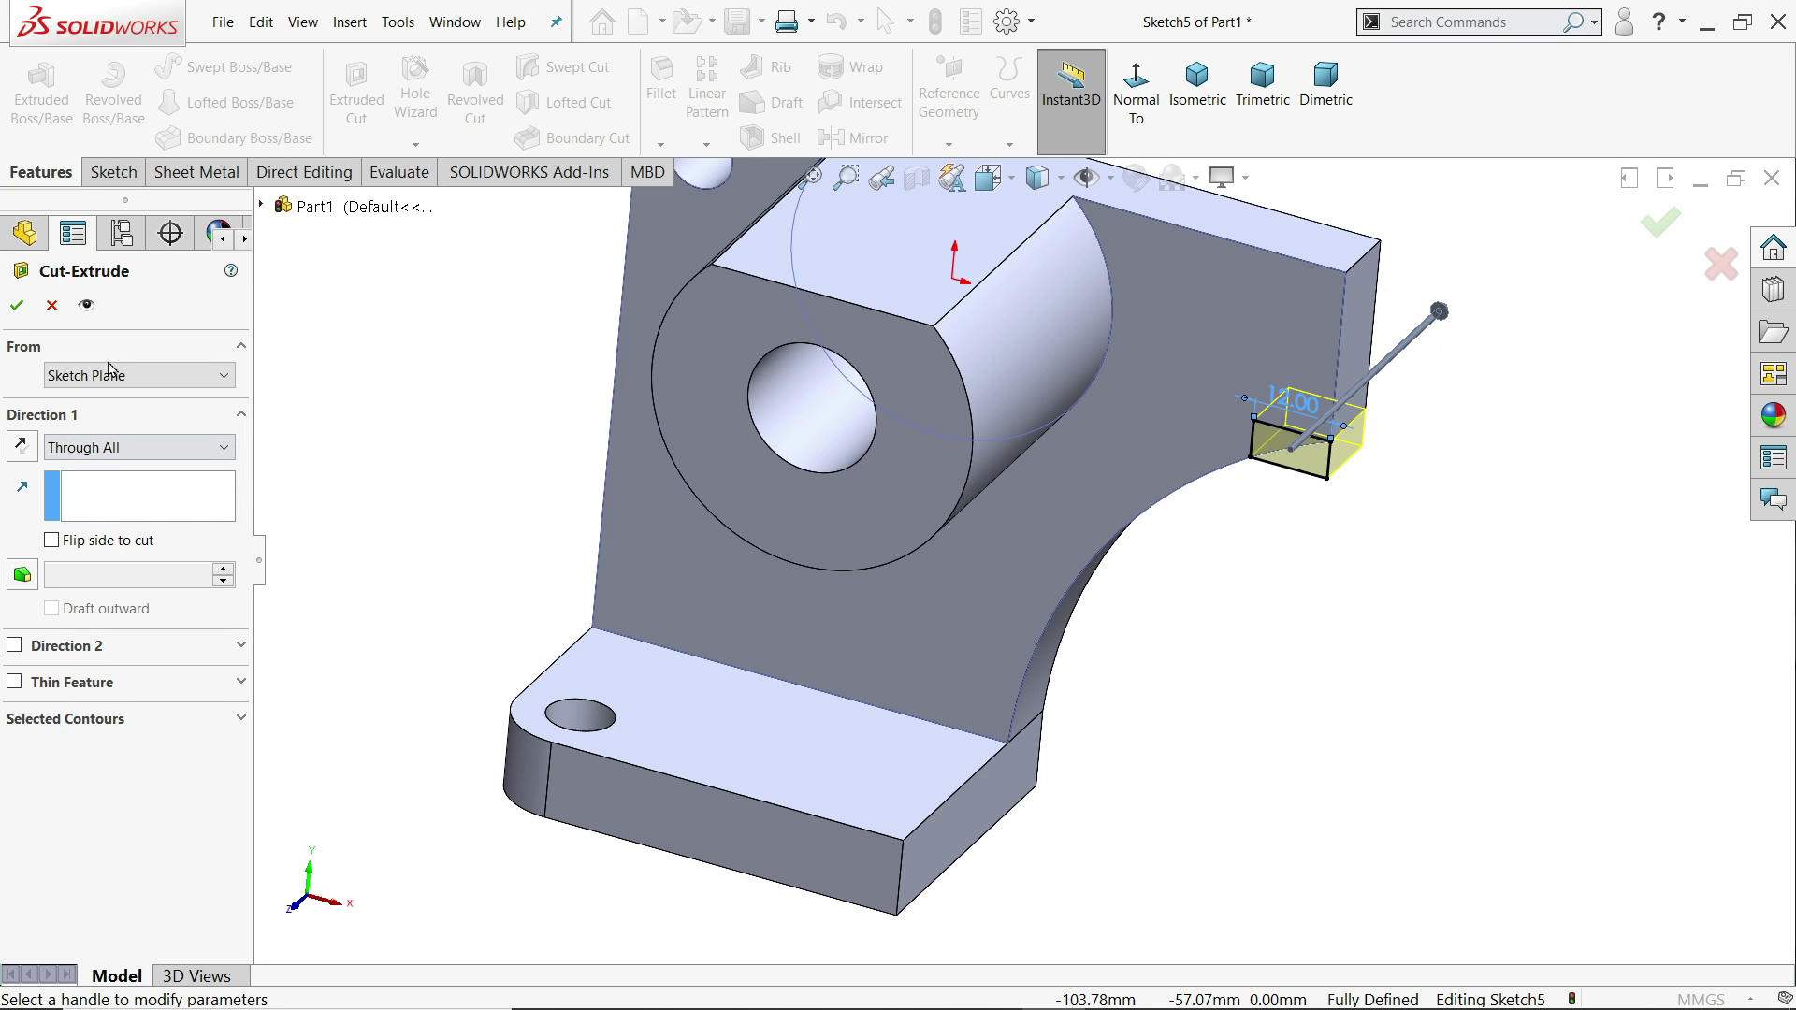
{"action": "left_click", "coordinate": [17, 309]}
- Sketch a corner rectangle about 62 mm deep on the bracket's flat top face, from the origin to beyond the plate's end and the boss's front
{"action": "mouse_move", "coordinate": [1315, 609]}
{"action": "middle_mouse_down"}
{"action": "mouse_move", "coordinate": [1262, 413]}
{"action": "mouse_move", "coordinate": [1209, 438]}
{"action": "mouse_move", "coordinate": [1331, 373]}
{"action": "mouse_move", "coordinate": [1307, 613]}
{"action": "middle_mouse_up"}
{"action": "left_click", "coordinate": [1305, 613]}
{"action": "scroll", "coordinate": [984, 293], "scroll_direction": "down", "scroll_amount": 3}
{"action": "left_click", "coordinate": [984, 502]}
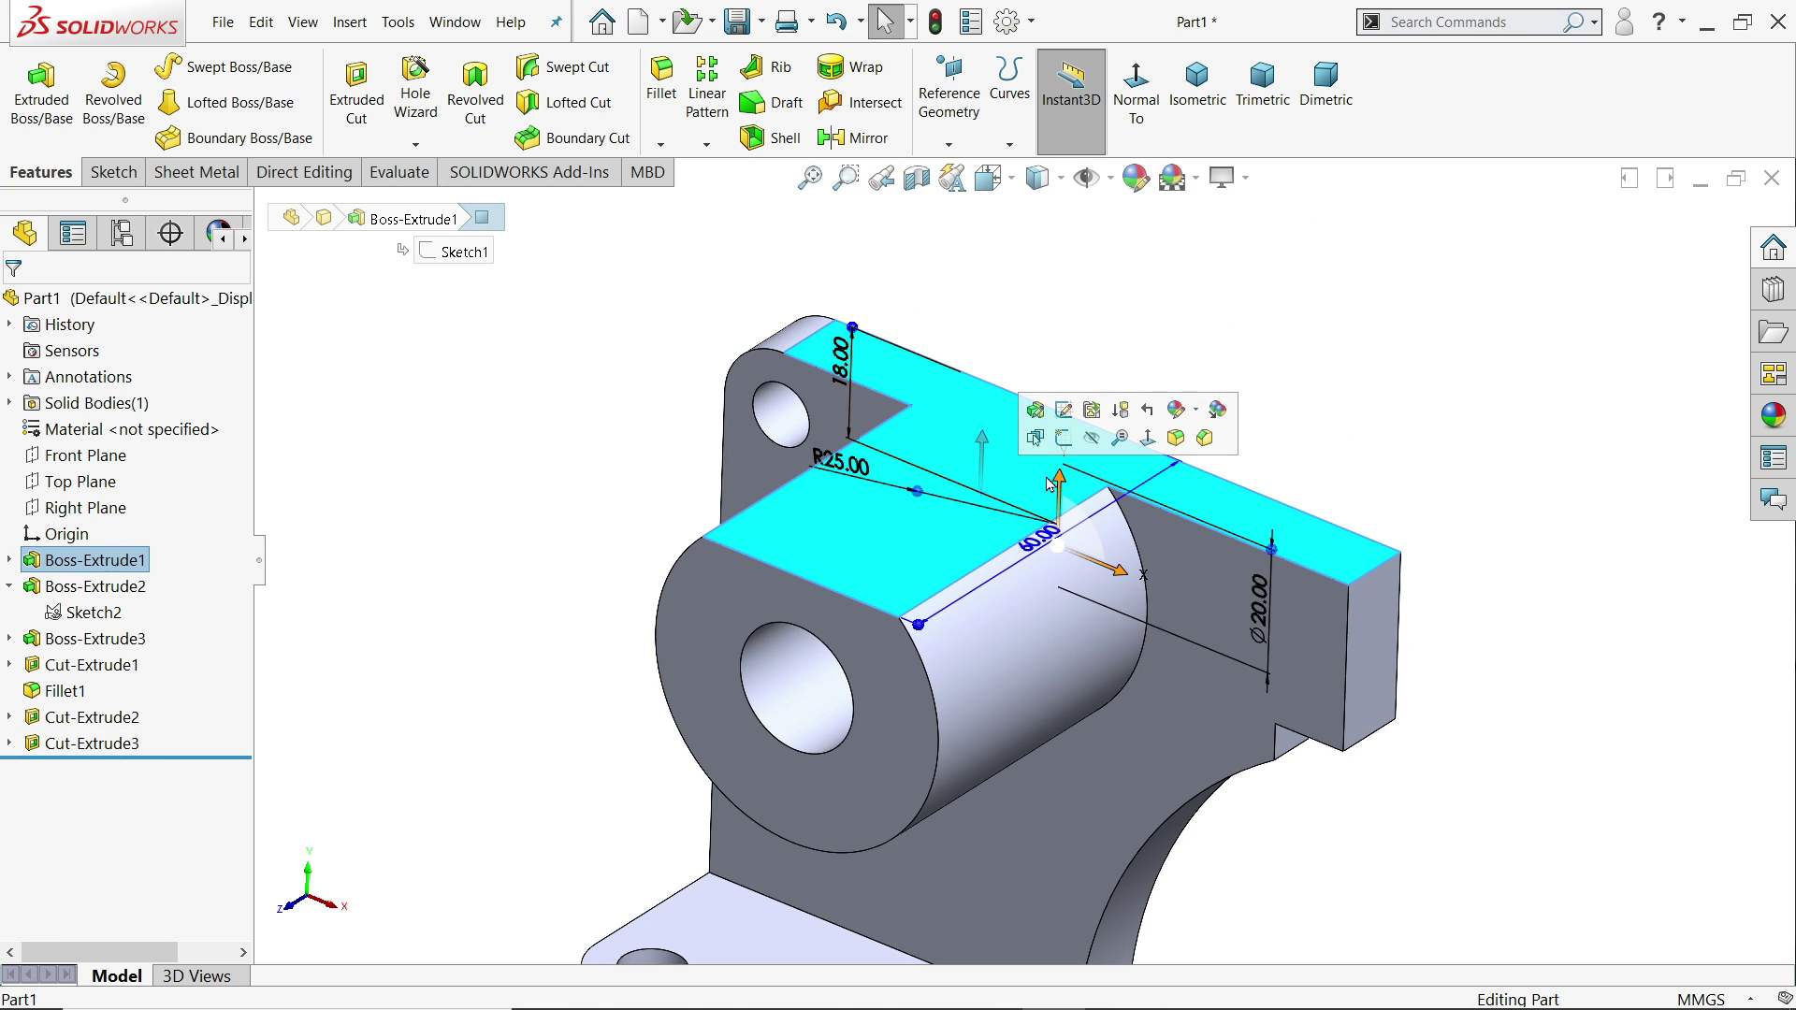
{"action": "left_click", "coordinate": [1055, 439]}
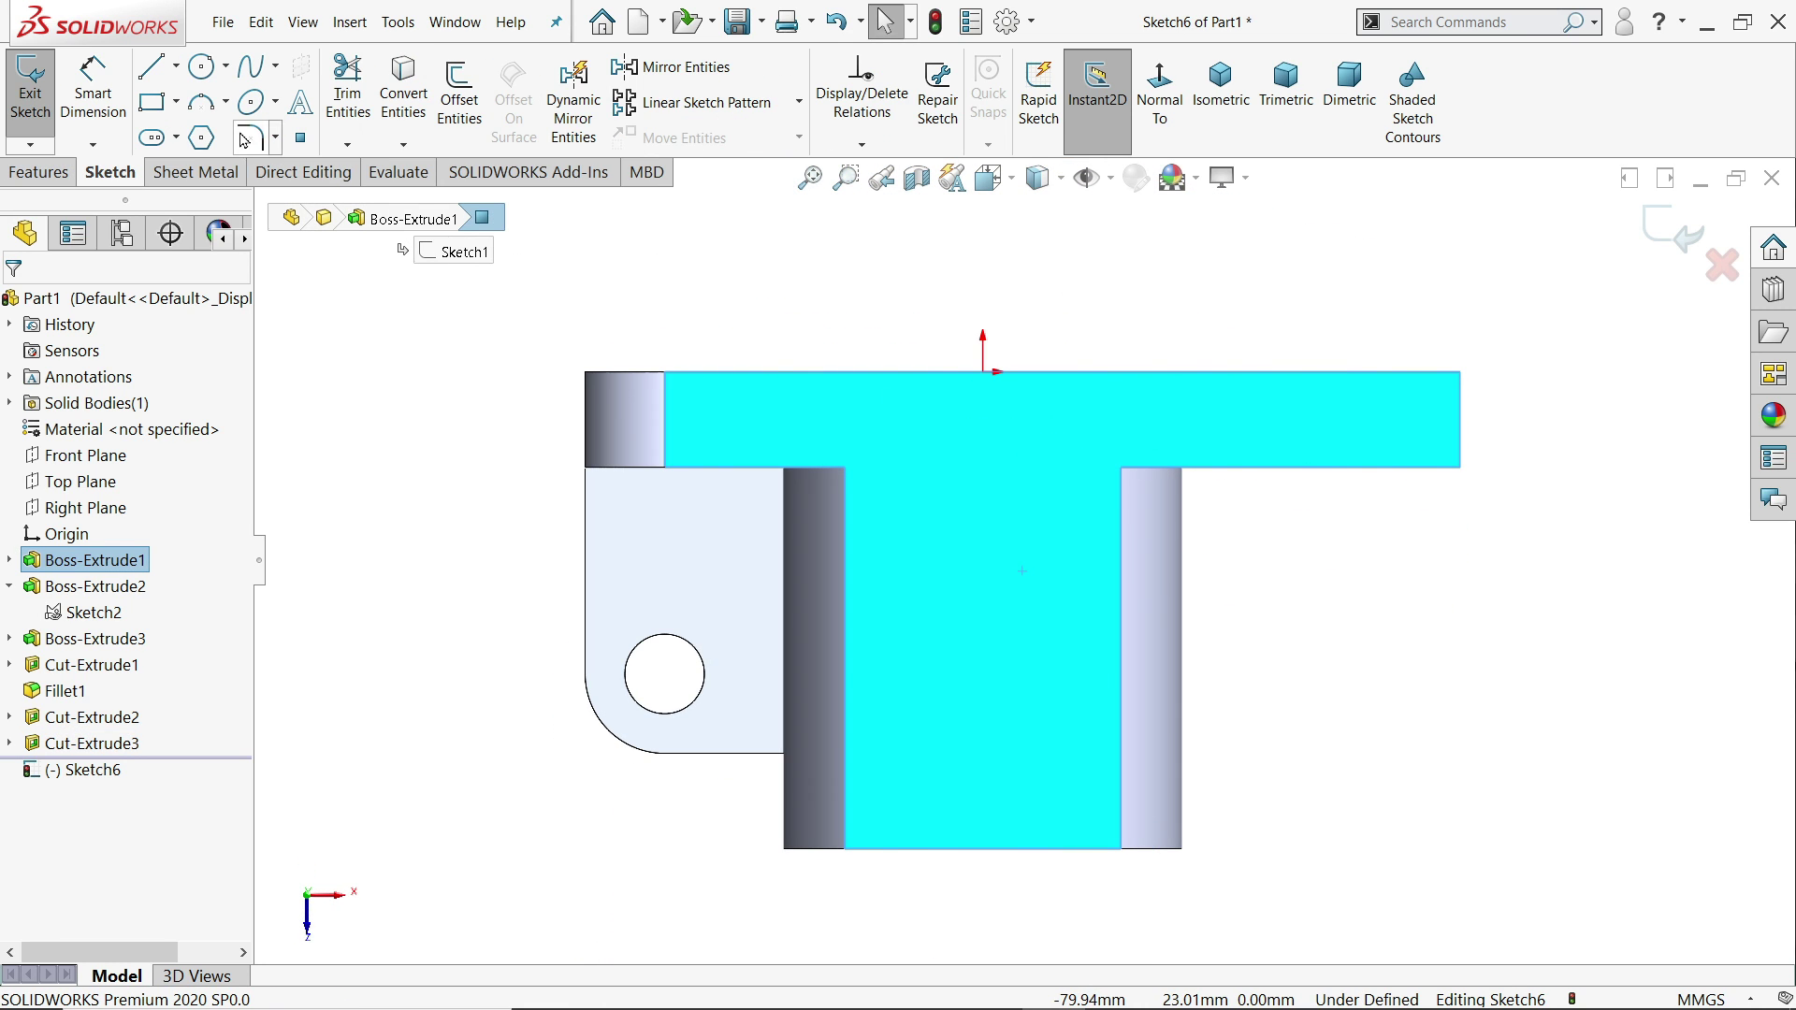
{"action": "left_click", "coordinate": [178, 105]}
{"action": "left_click", "coordinate": [204, 138]}
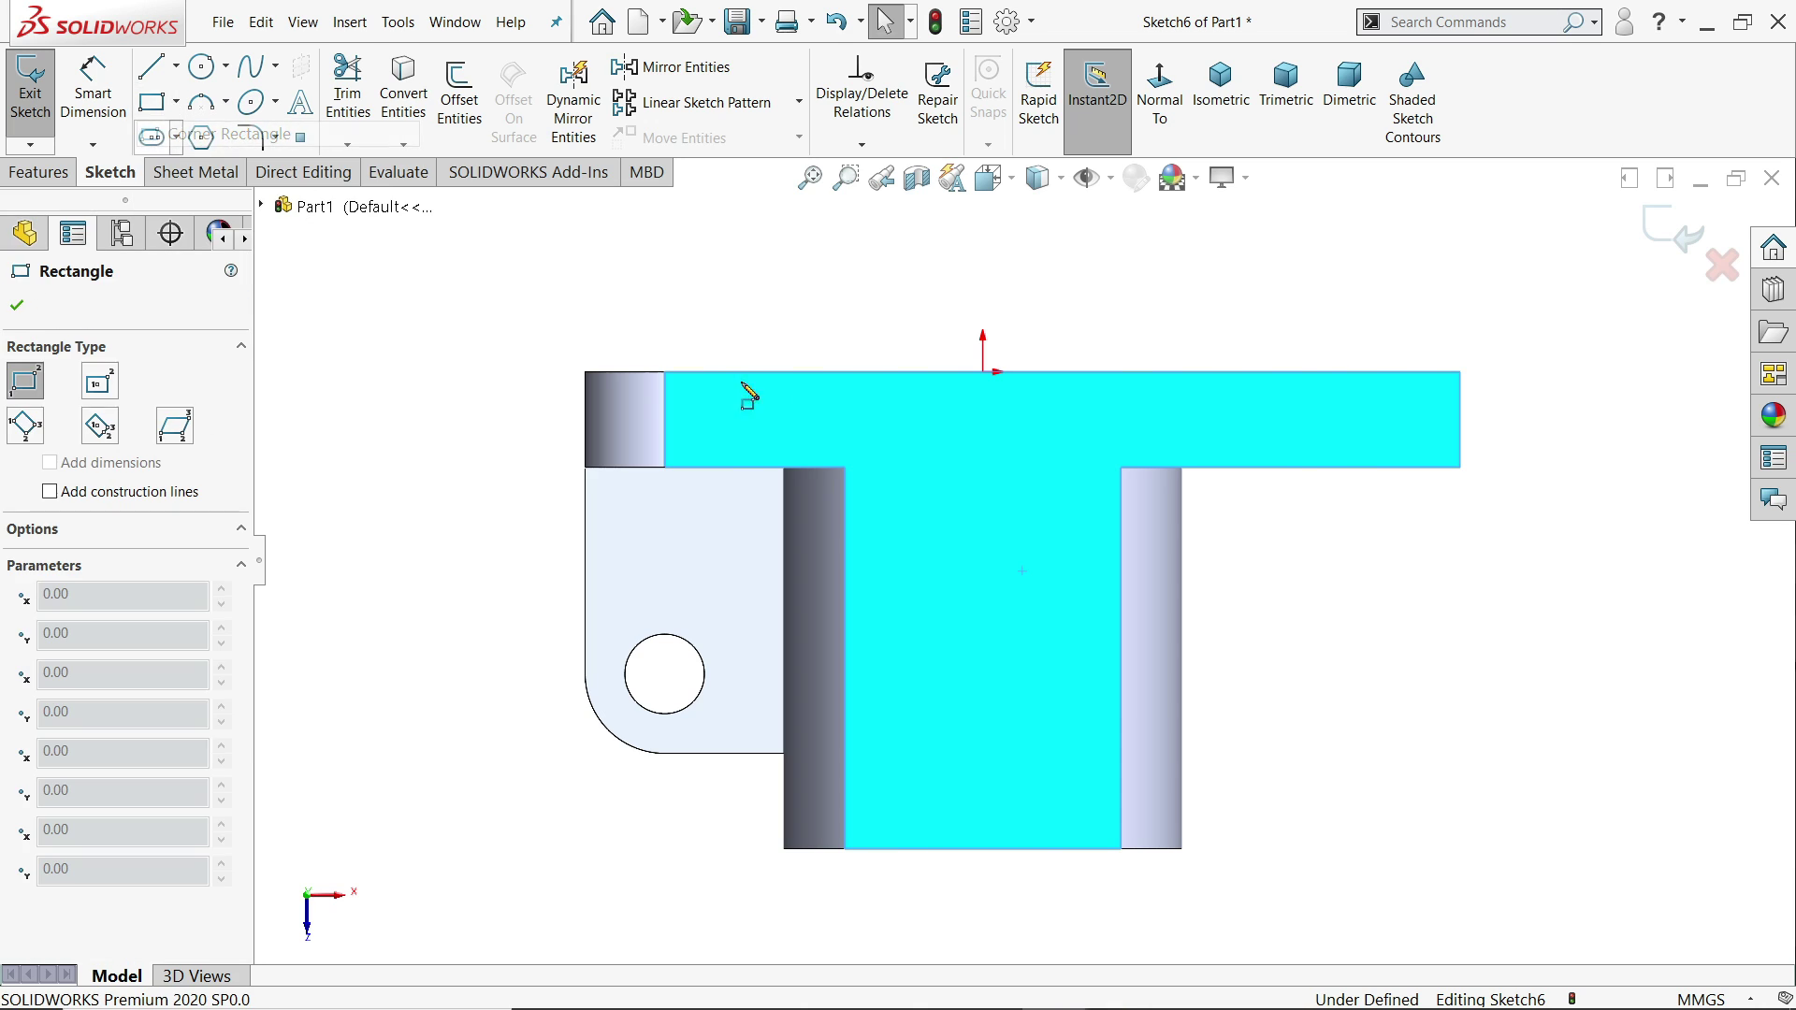
{"action": "left_click", "coordinate": [995, 385]}
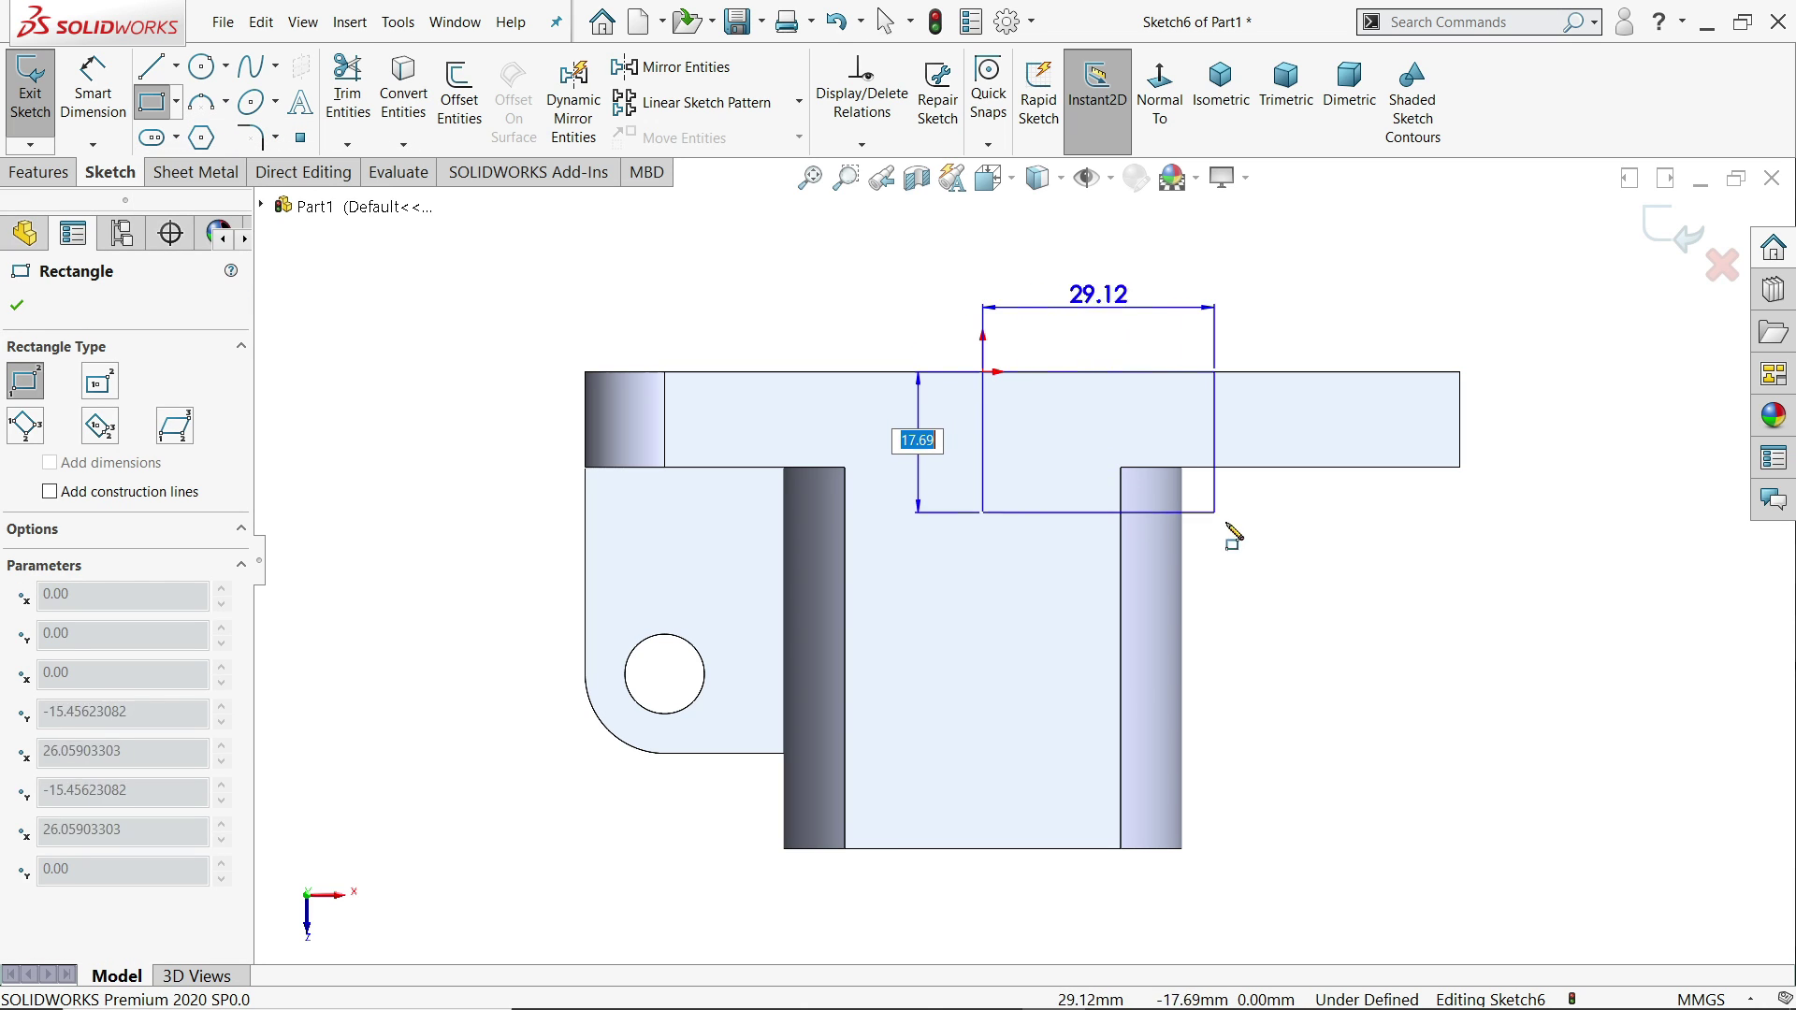
{"action": "left_click", "coordinate": [1521, 866]}
{"action": "right_click", "coordinate": [1636, 645]}
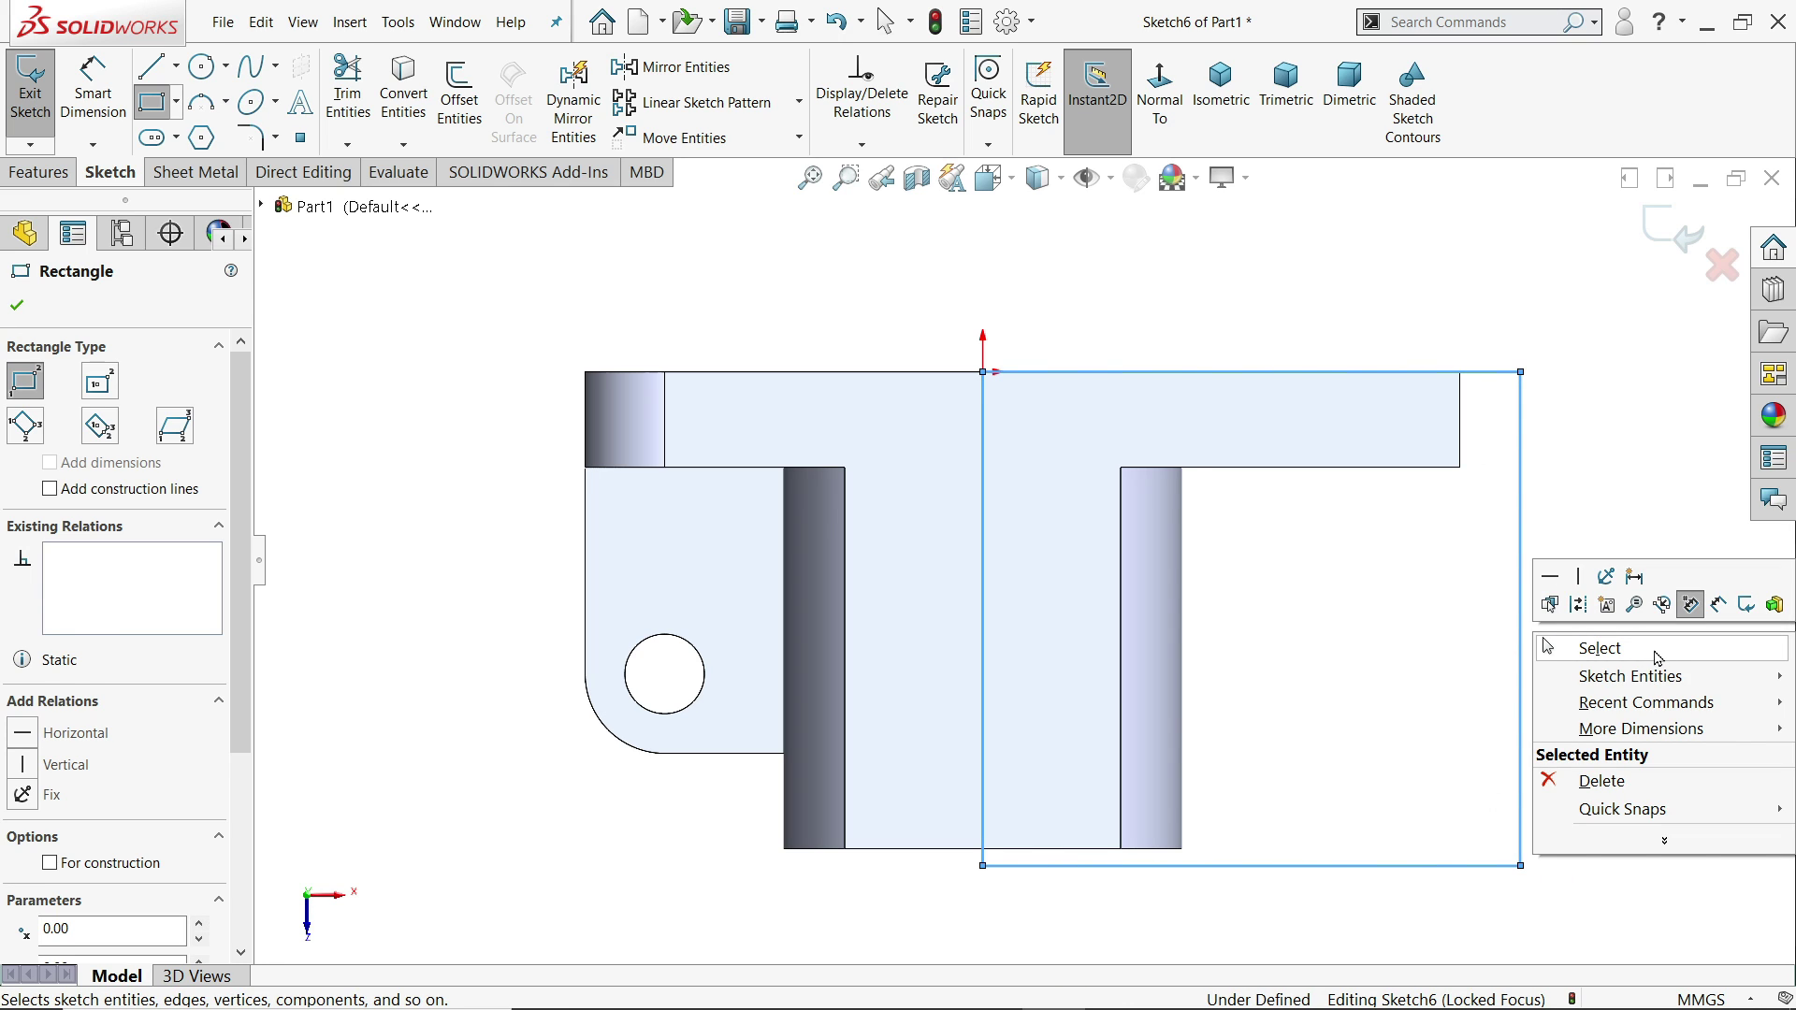
{"action": "left_click", "coordinate": [1658, 657]}
{"action": "scroll", "coordinate": [1367, 797], "scroll_direction": "down", "scroll_amount": 2}
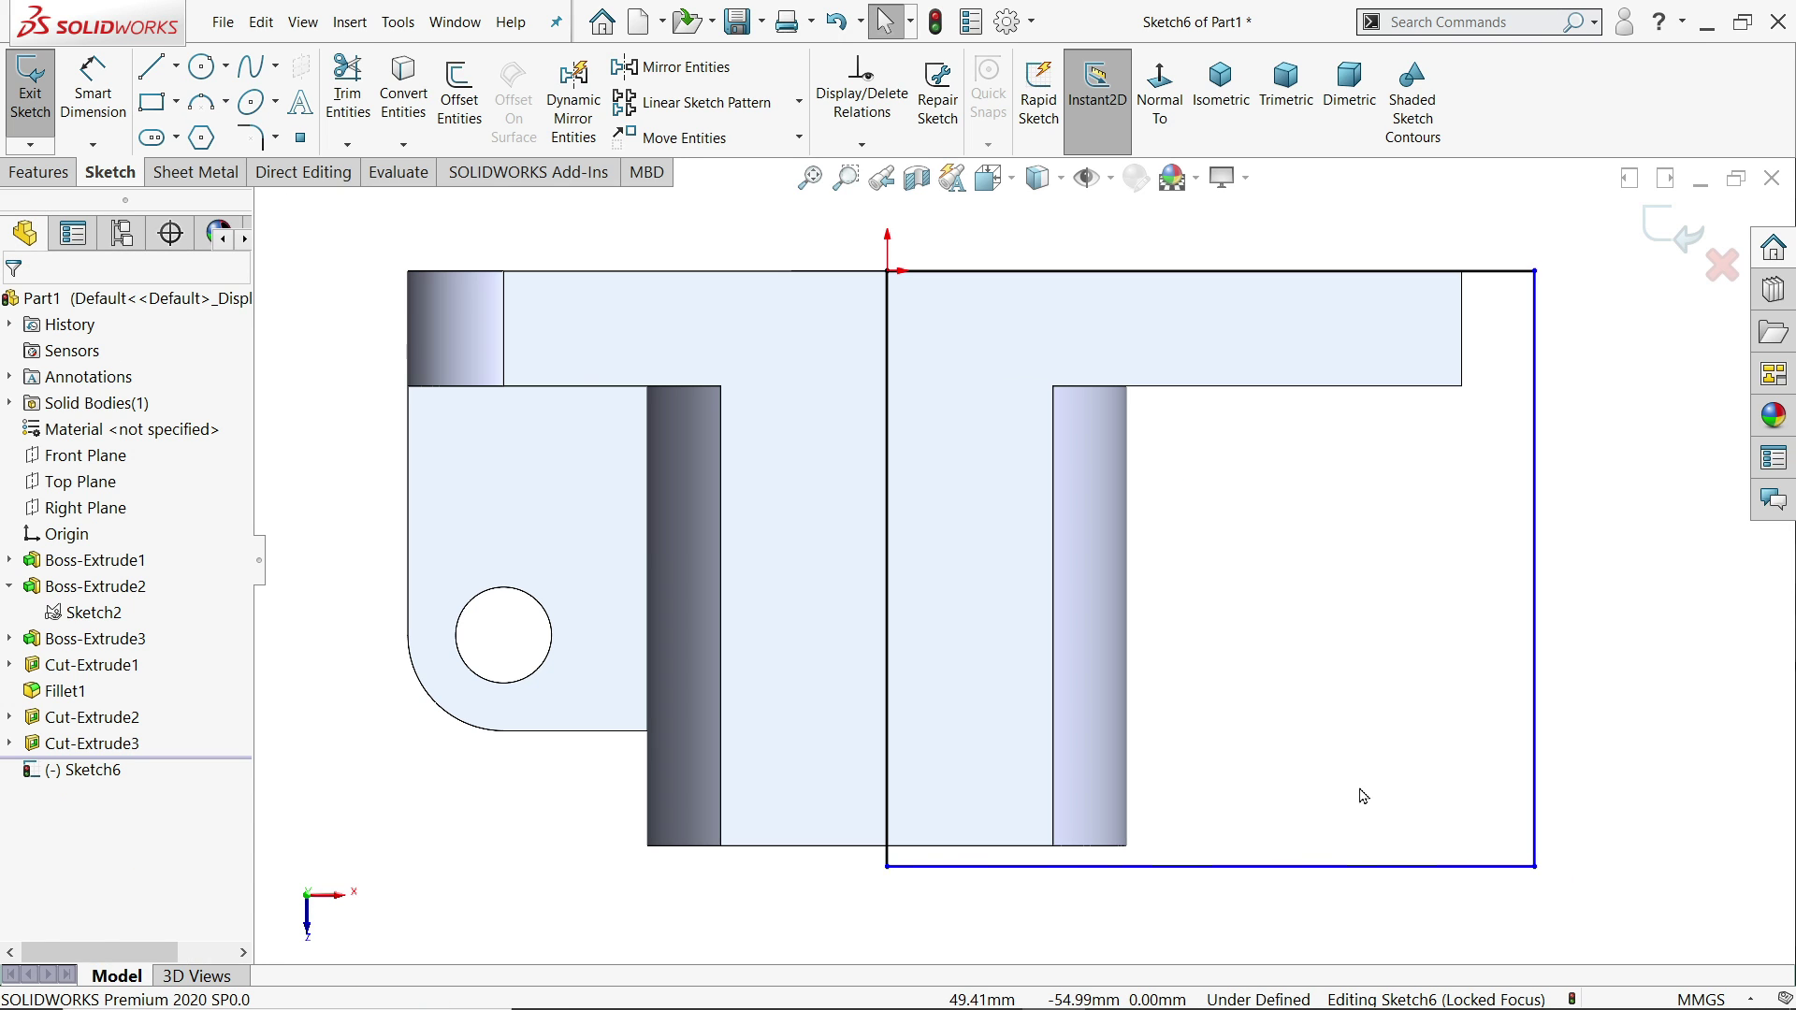
{"action": "left_click", "coordinate": [1464, 367]}
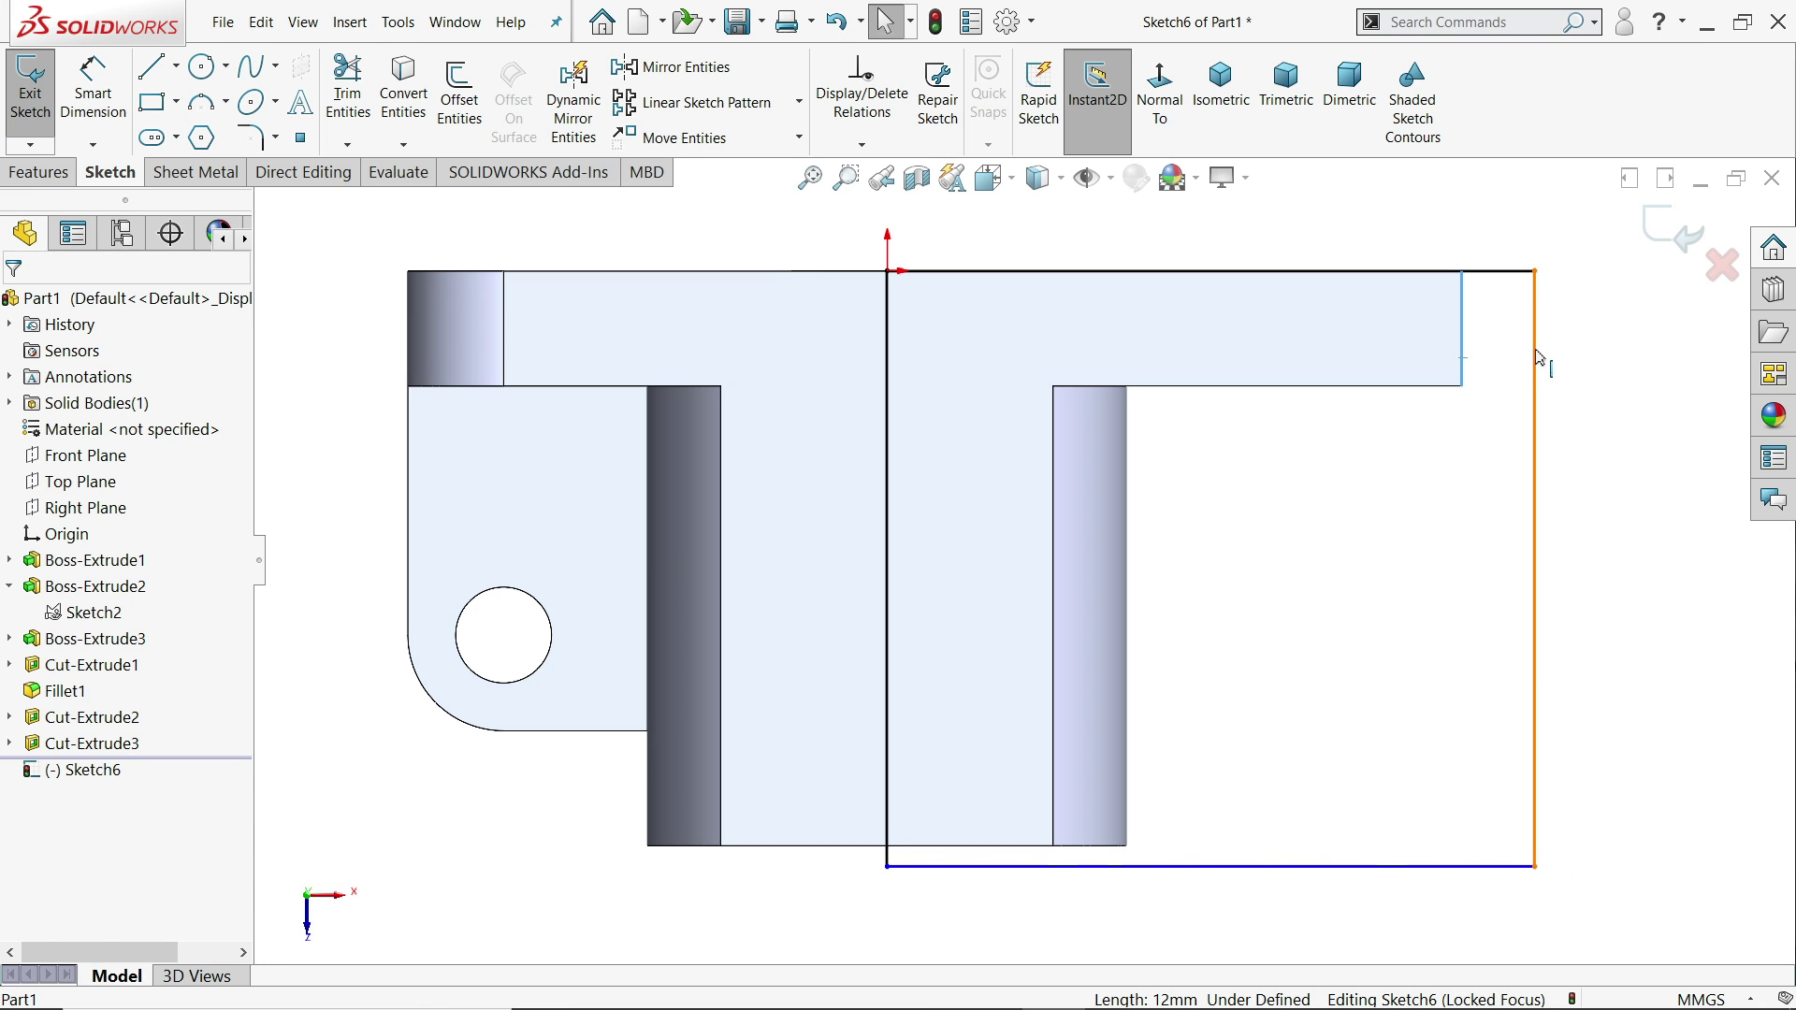
{"action": "left_click", "coordinate": [1537, 361], "text": "ctrl"}
{"action": "left_click", "coordinate": [1441, 537]}
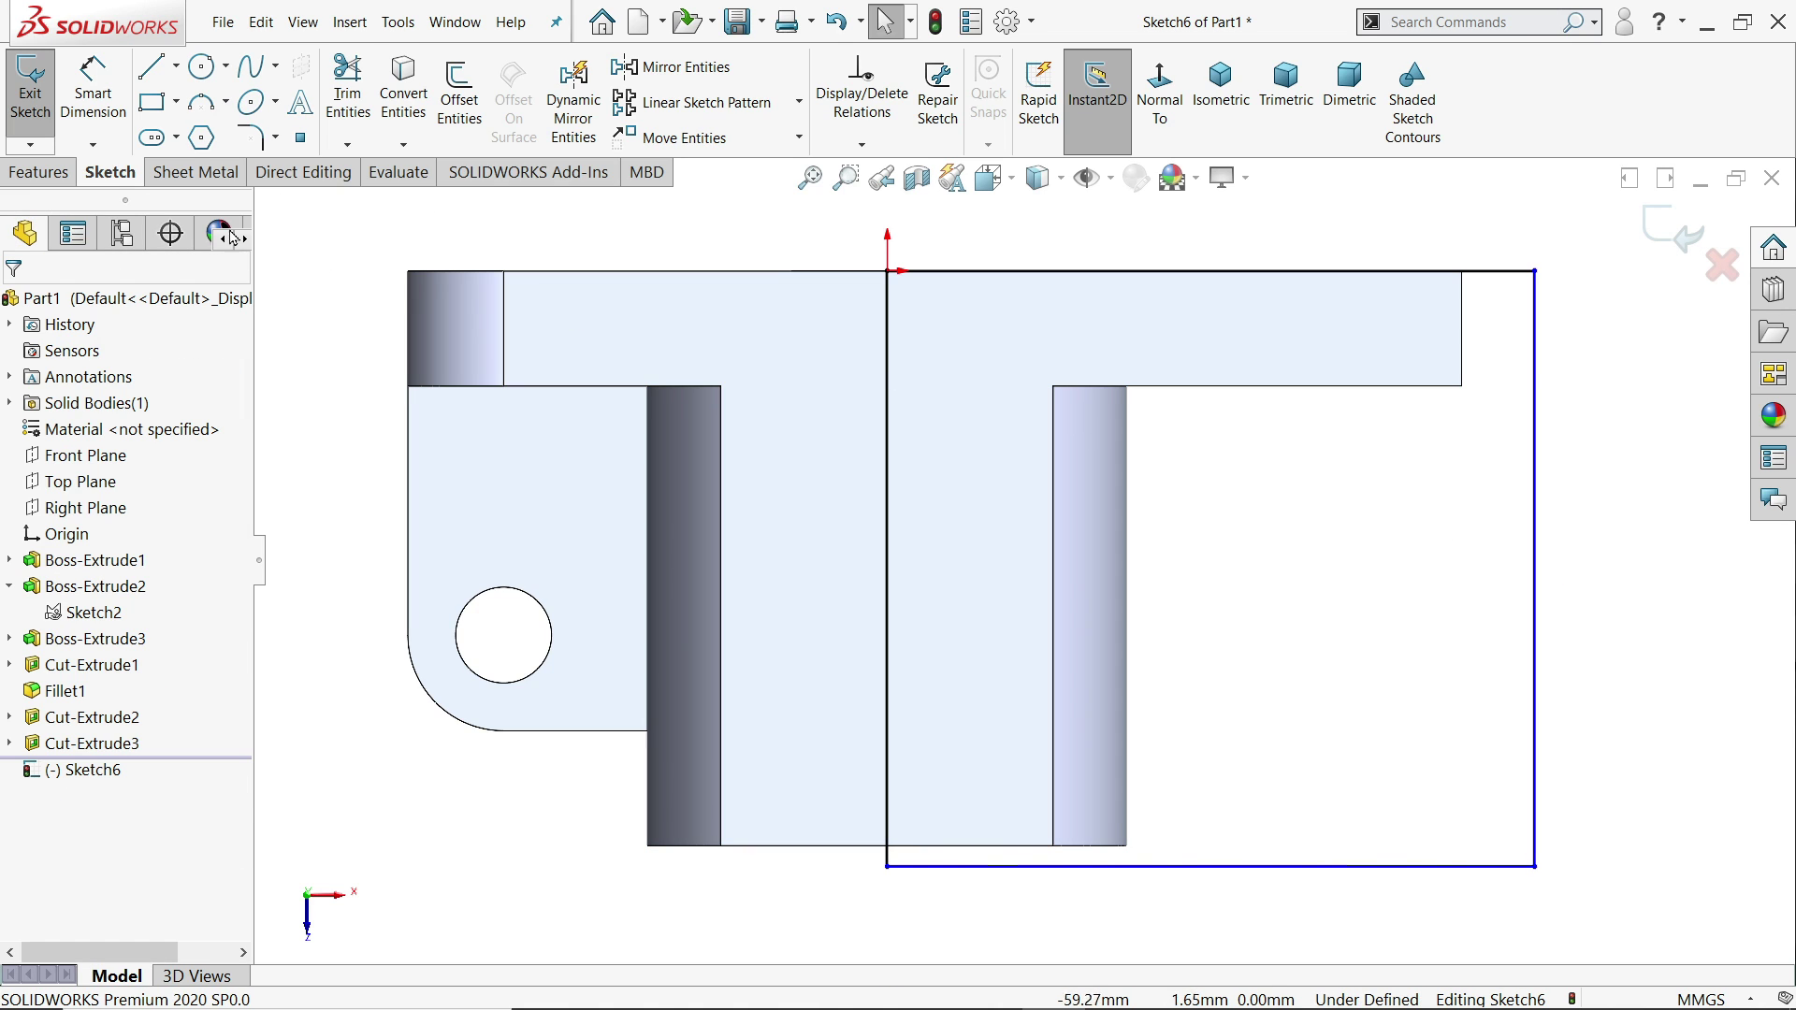
- Dimension the top-face rectangle to 60 mm wide and 60 mm deep
{"action": "left_click", "coordinate": [92, 94]}
{"action": "left_click", "coordinate": [1537, 500]}
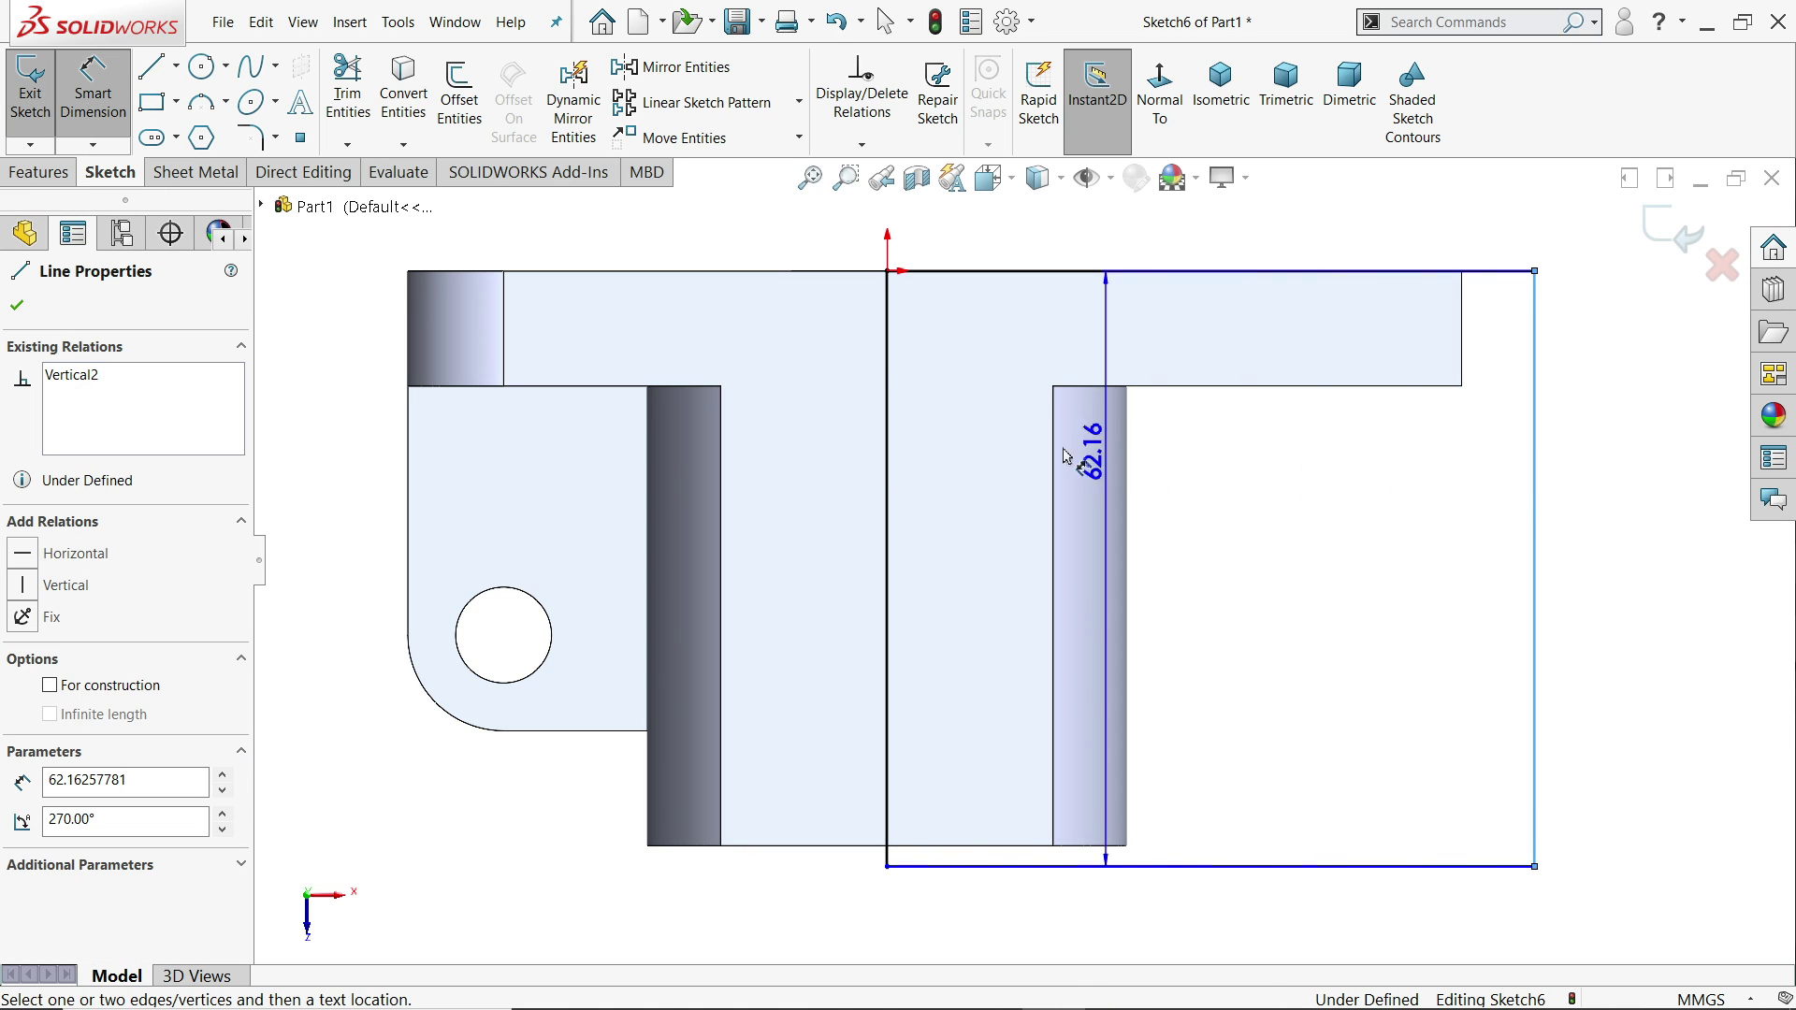
{"action": "left_click", "coordinate": [887, 477]}
{"action": "left_click", "coordinate": [1039, 251]}
{"action": "type", "text": "60"}
{"action": "key", "text": "Return"}
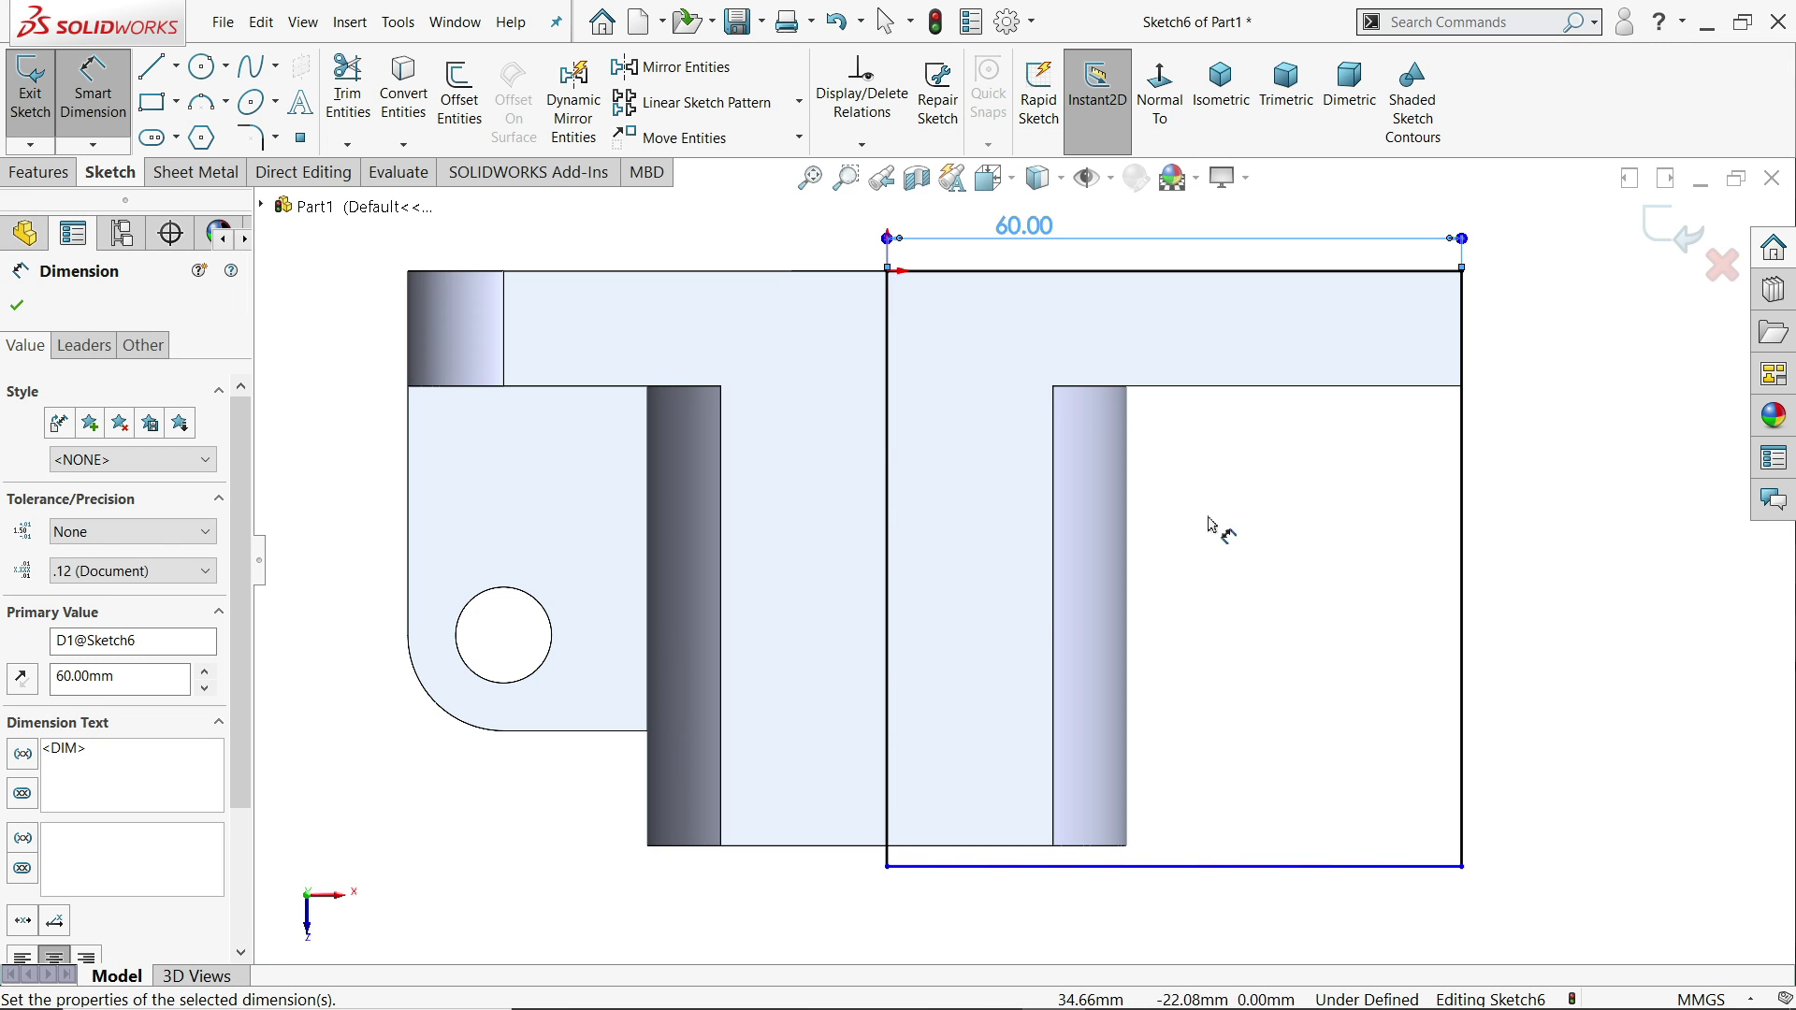
{"action": "left_click", "coordinate": [1466, 535]}
{"action": "left_click", "coordinate": [1576, 510]}
{"action": "type", "text": "60"}
{"action": "key", "text": "Return"}
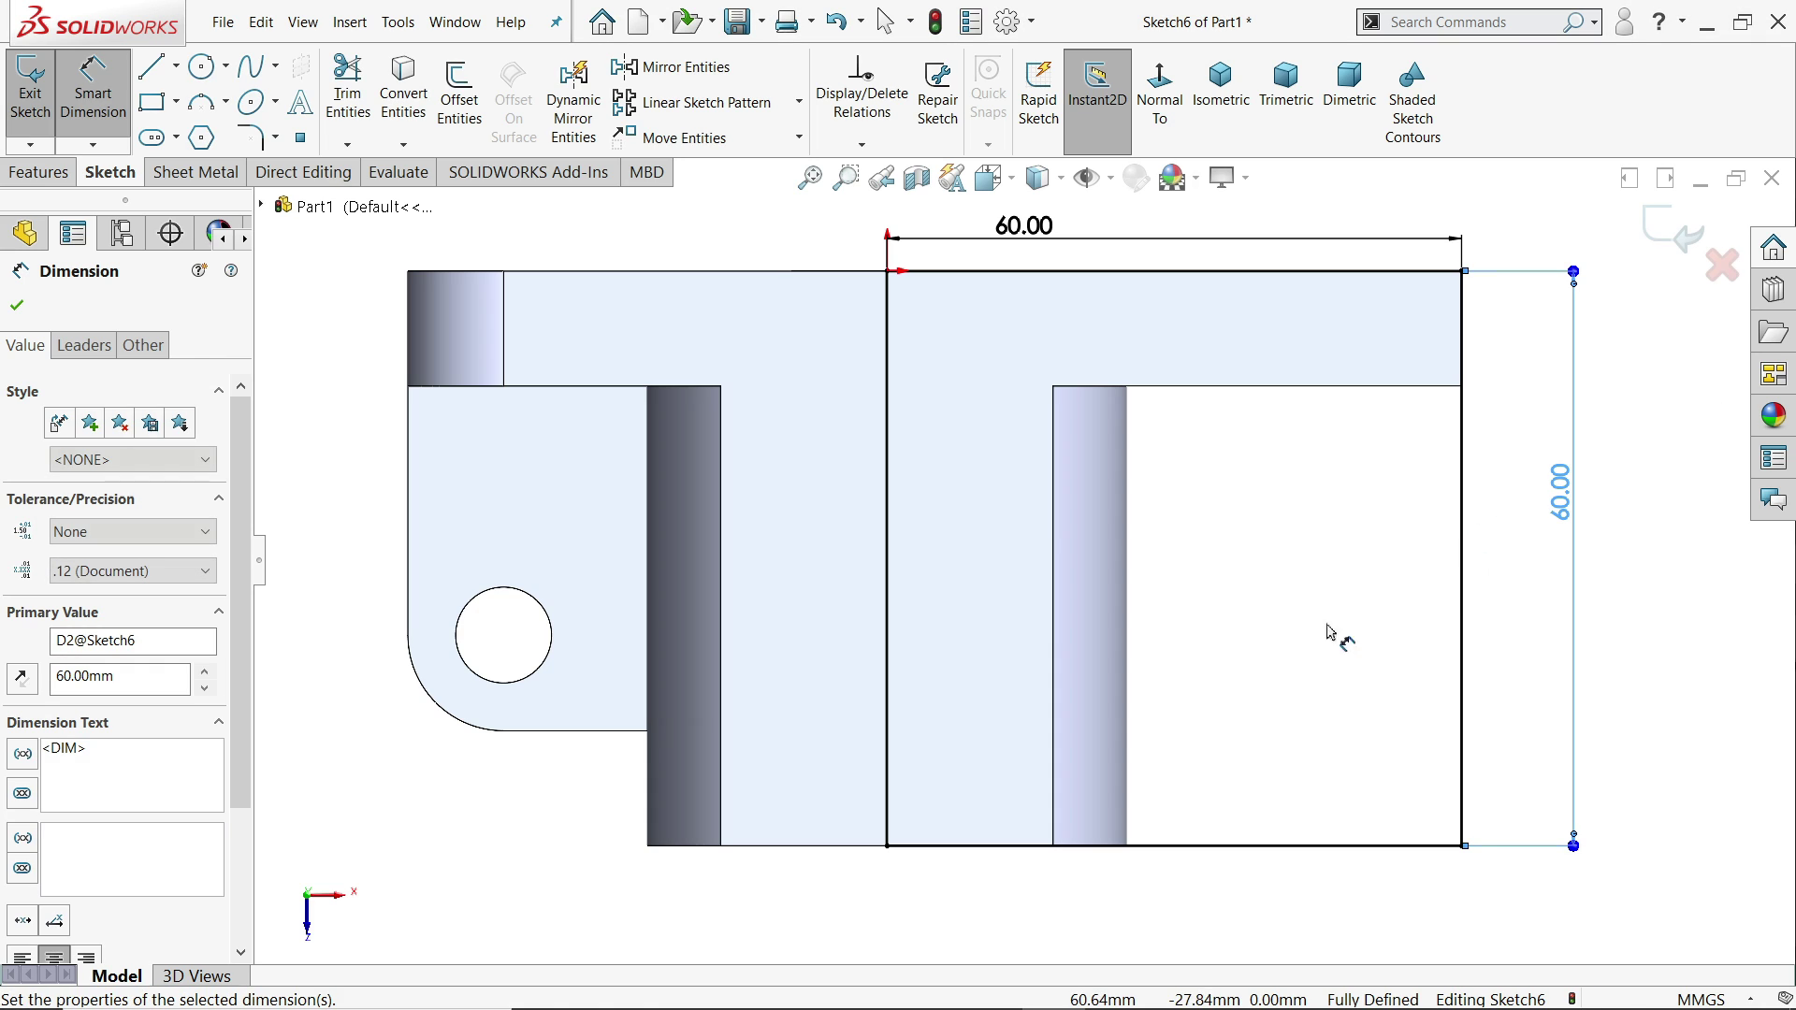
{"action": "left_click", "coordinate": [16, 306]}
- Extrude the 60 mm square 12 mm downward from the top face as a Blind boss in the reversed direction
{"action": "left_click", "coordinate": [39, 172]}
{"action": "left_click", "coordinate": [41, 93]}
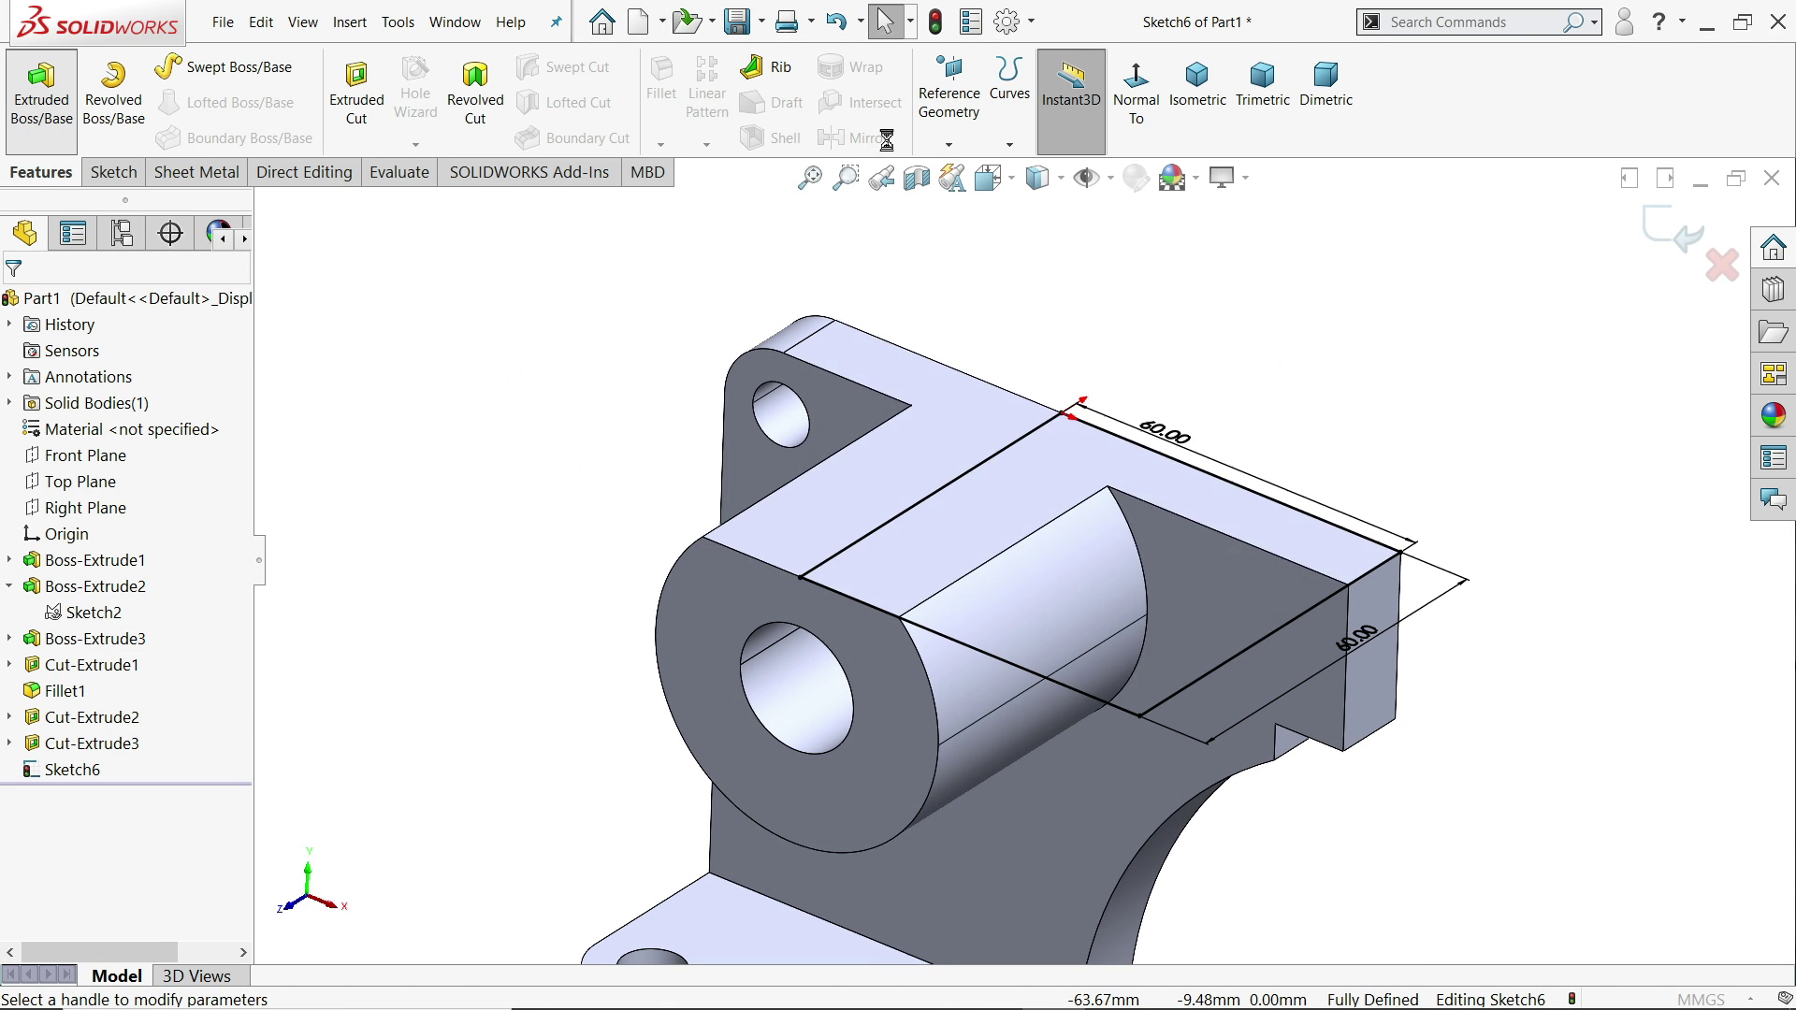
{"action": "type", "text": "12"}
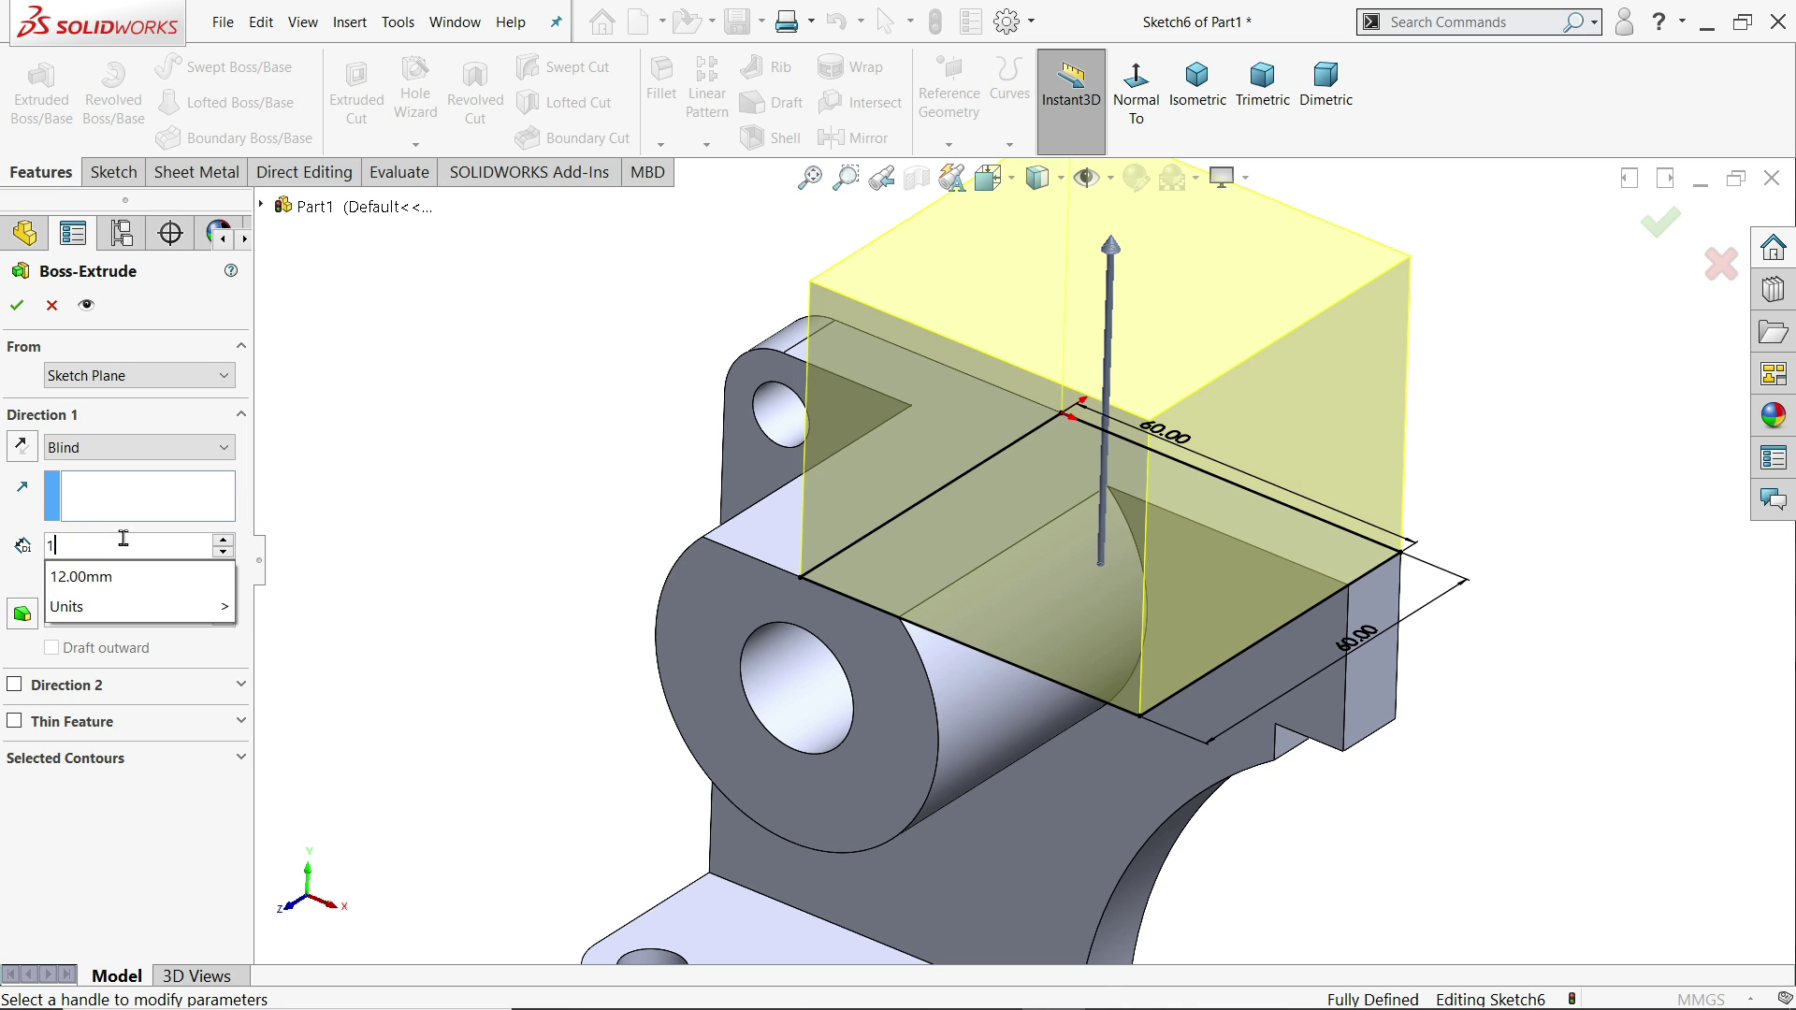
{"action": "key", "text": "Return"}
{"action": "scroll", "coordinate": [1065, 664], "scroll_direction": "down", "scroll_amount": 3}
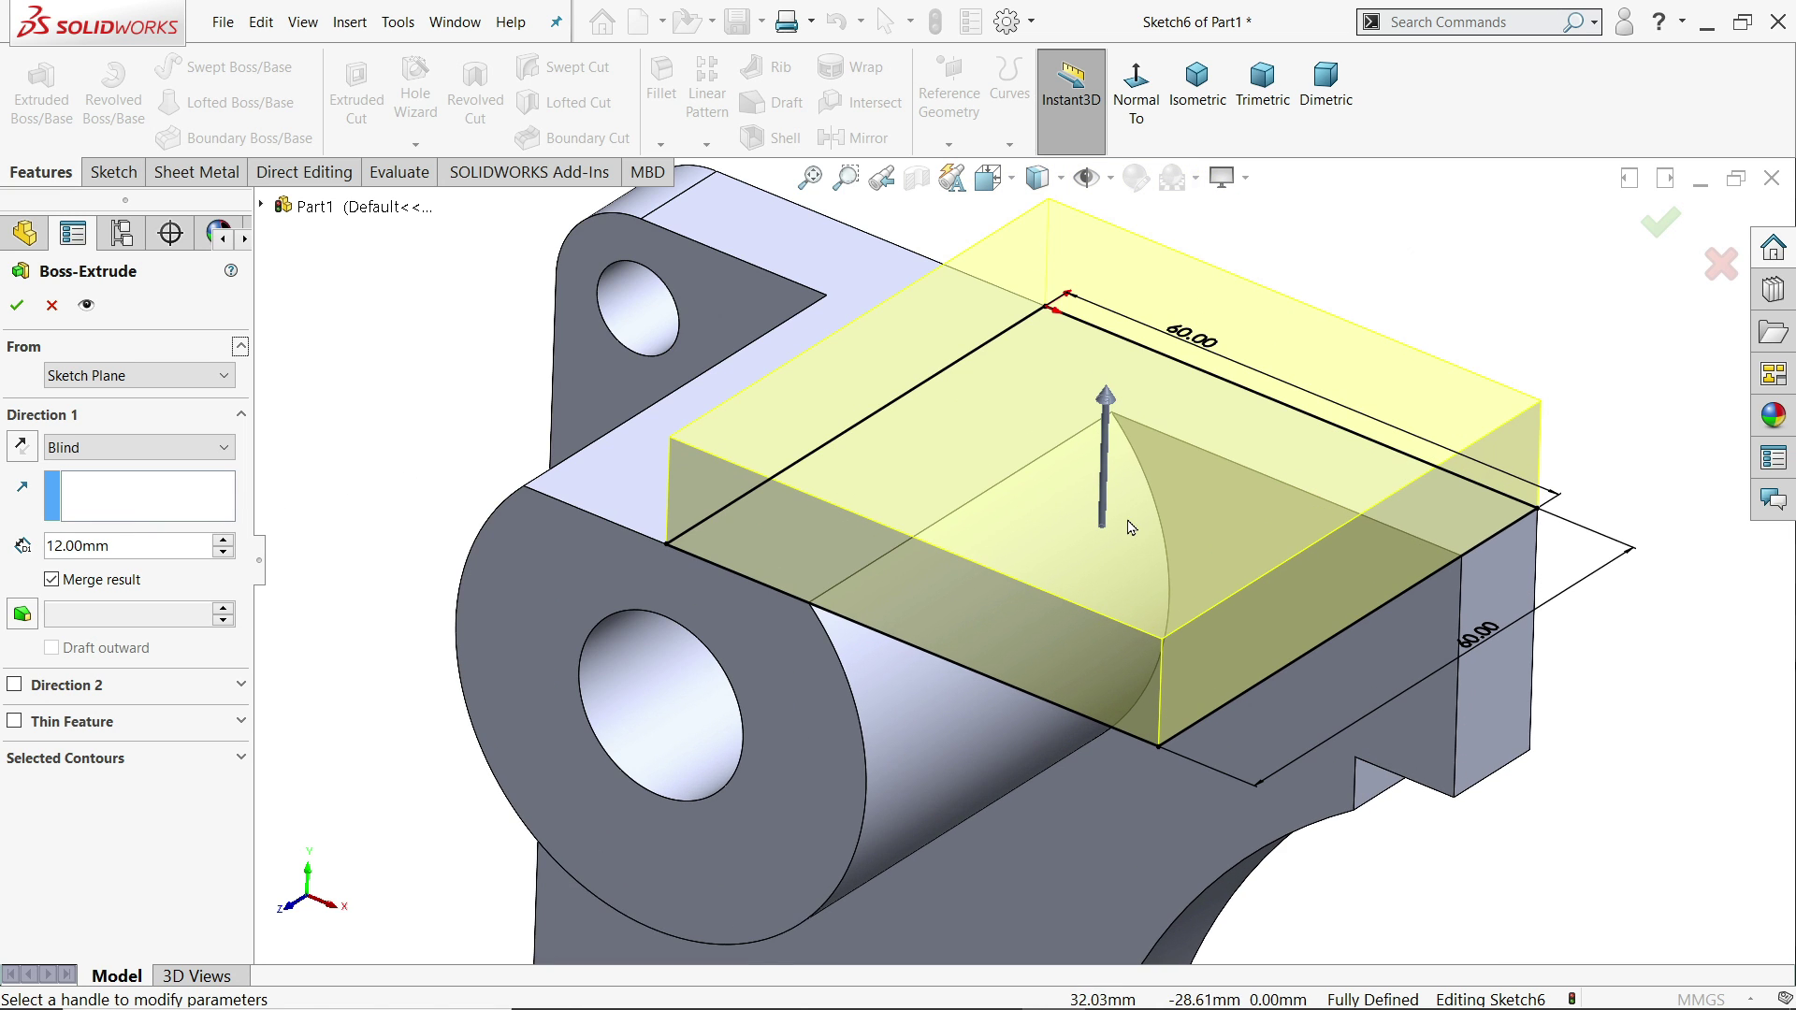
{"action": "left_click", "coordinate": [22, 447]}
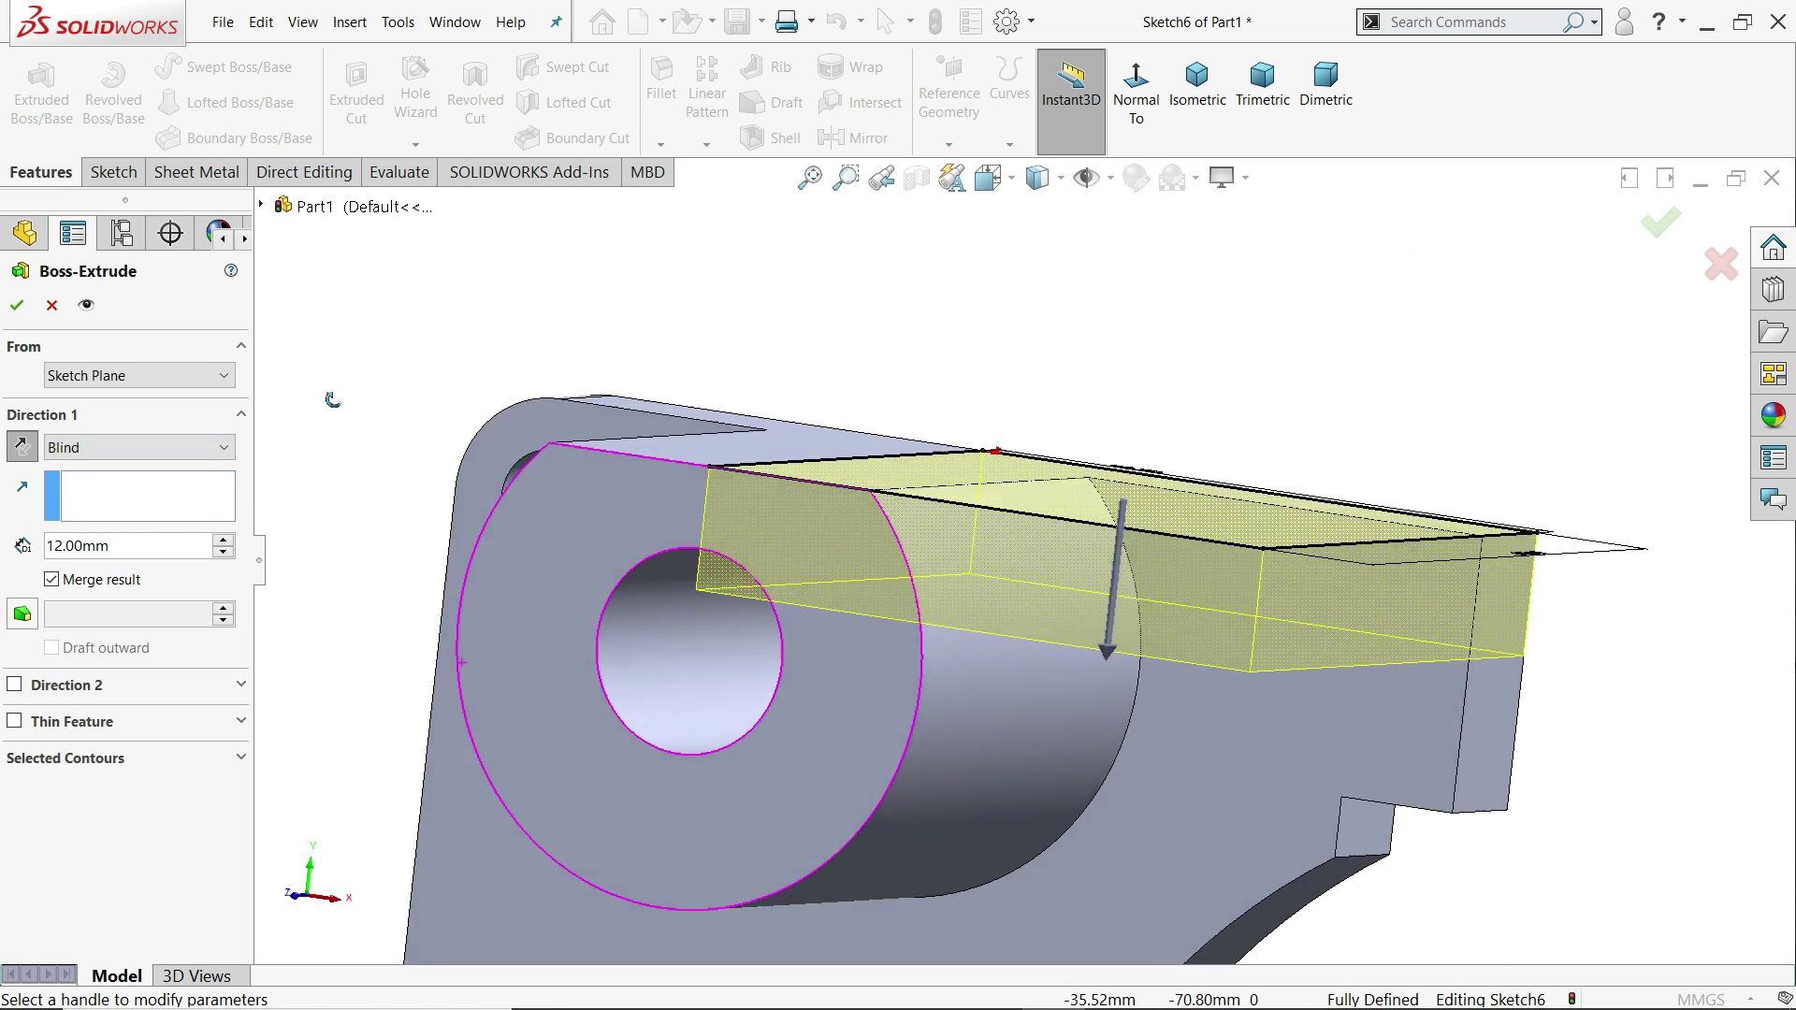
{"action": "middle_click_drag", "start_coordinate": [449, 524], "coordinate": [138, 377]}
{"action": "left_click", "coordinate": [18, 309]}
- Clear the obstructed bore by deleting the two slab faces inside it with Delete Face set to Delete and Patch
{"action": "middle_click_drag", "start_coordinate": [598, 486], "coordinate": [689, 425]}
{"action": "left_click", "coordinate": [761, 365]}
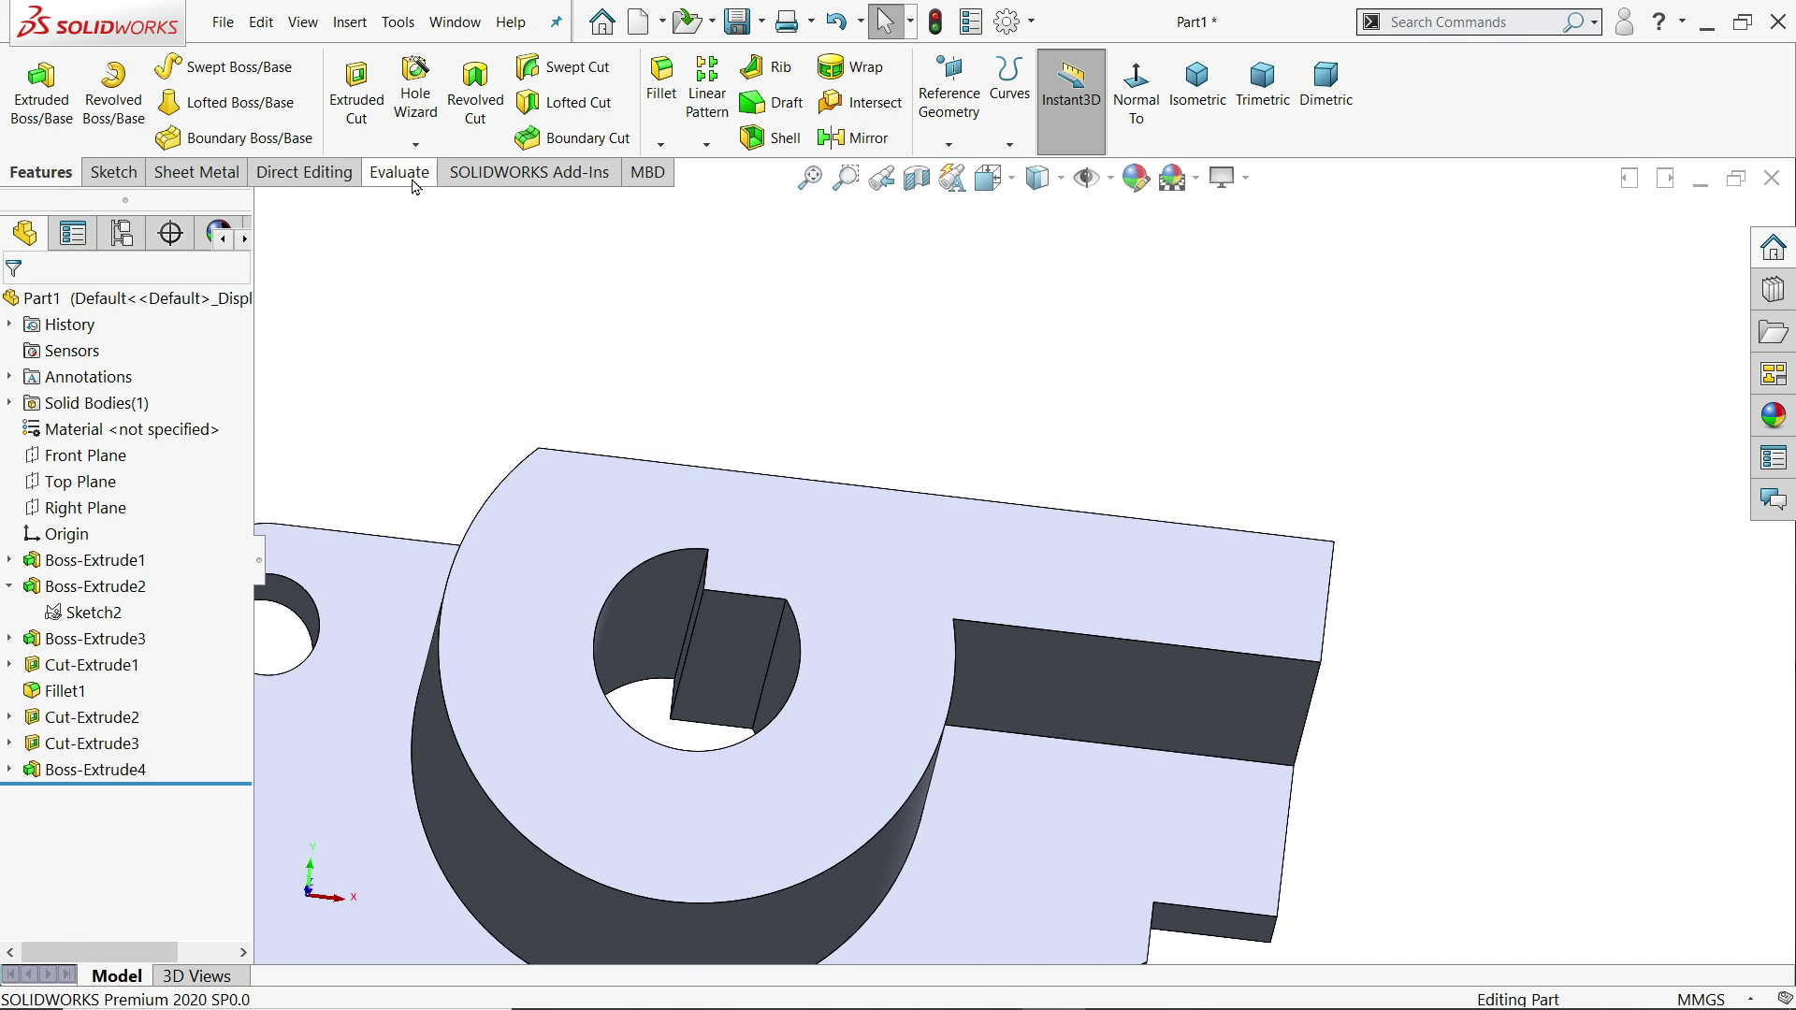
{"action": "left_click", "coordinate": [327, 175]}
{"action": "right_click", "coordinate": [306, 180]}
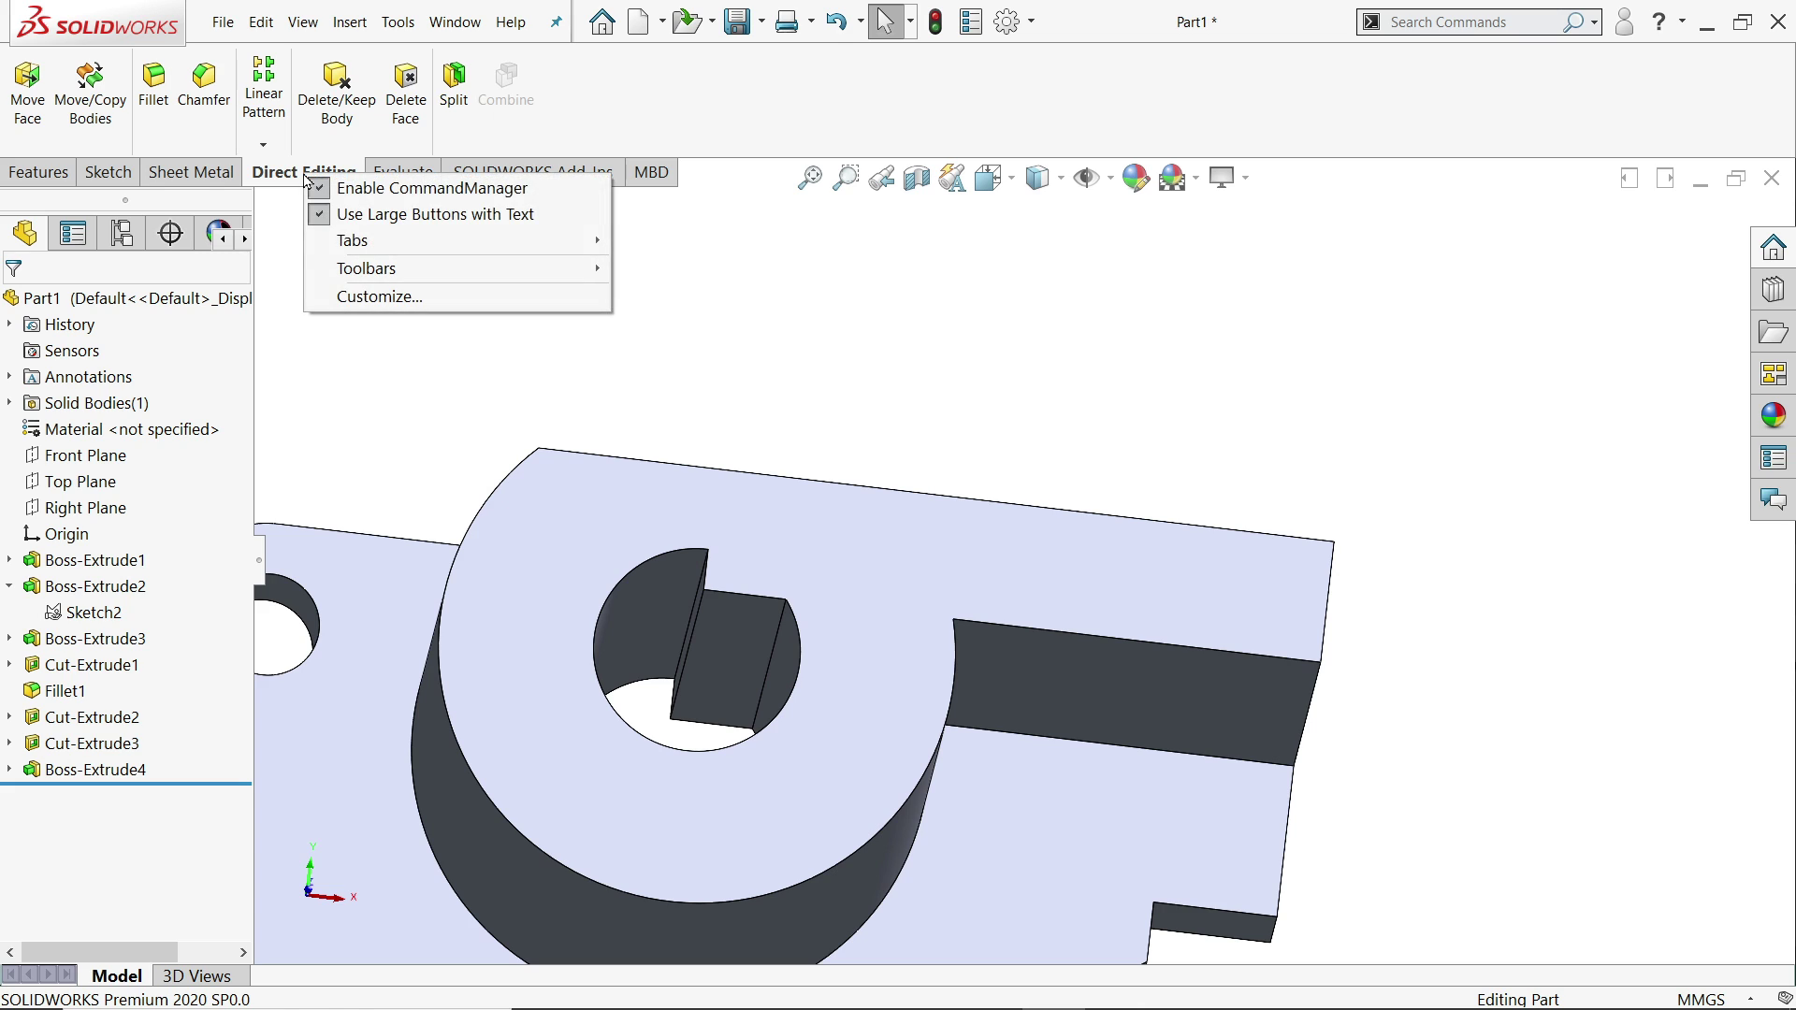
{"action": "mouse_move", "coordinate": [363, 245]}
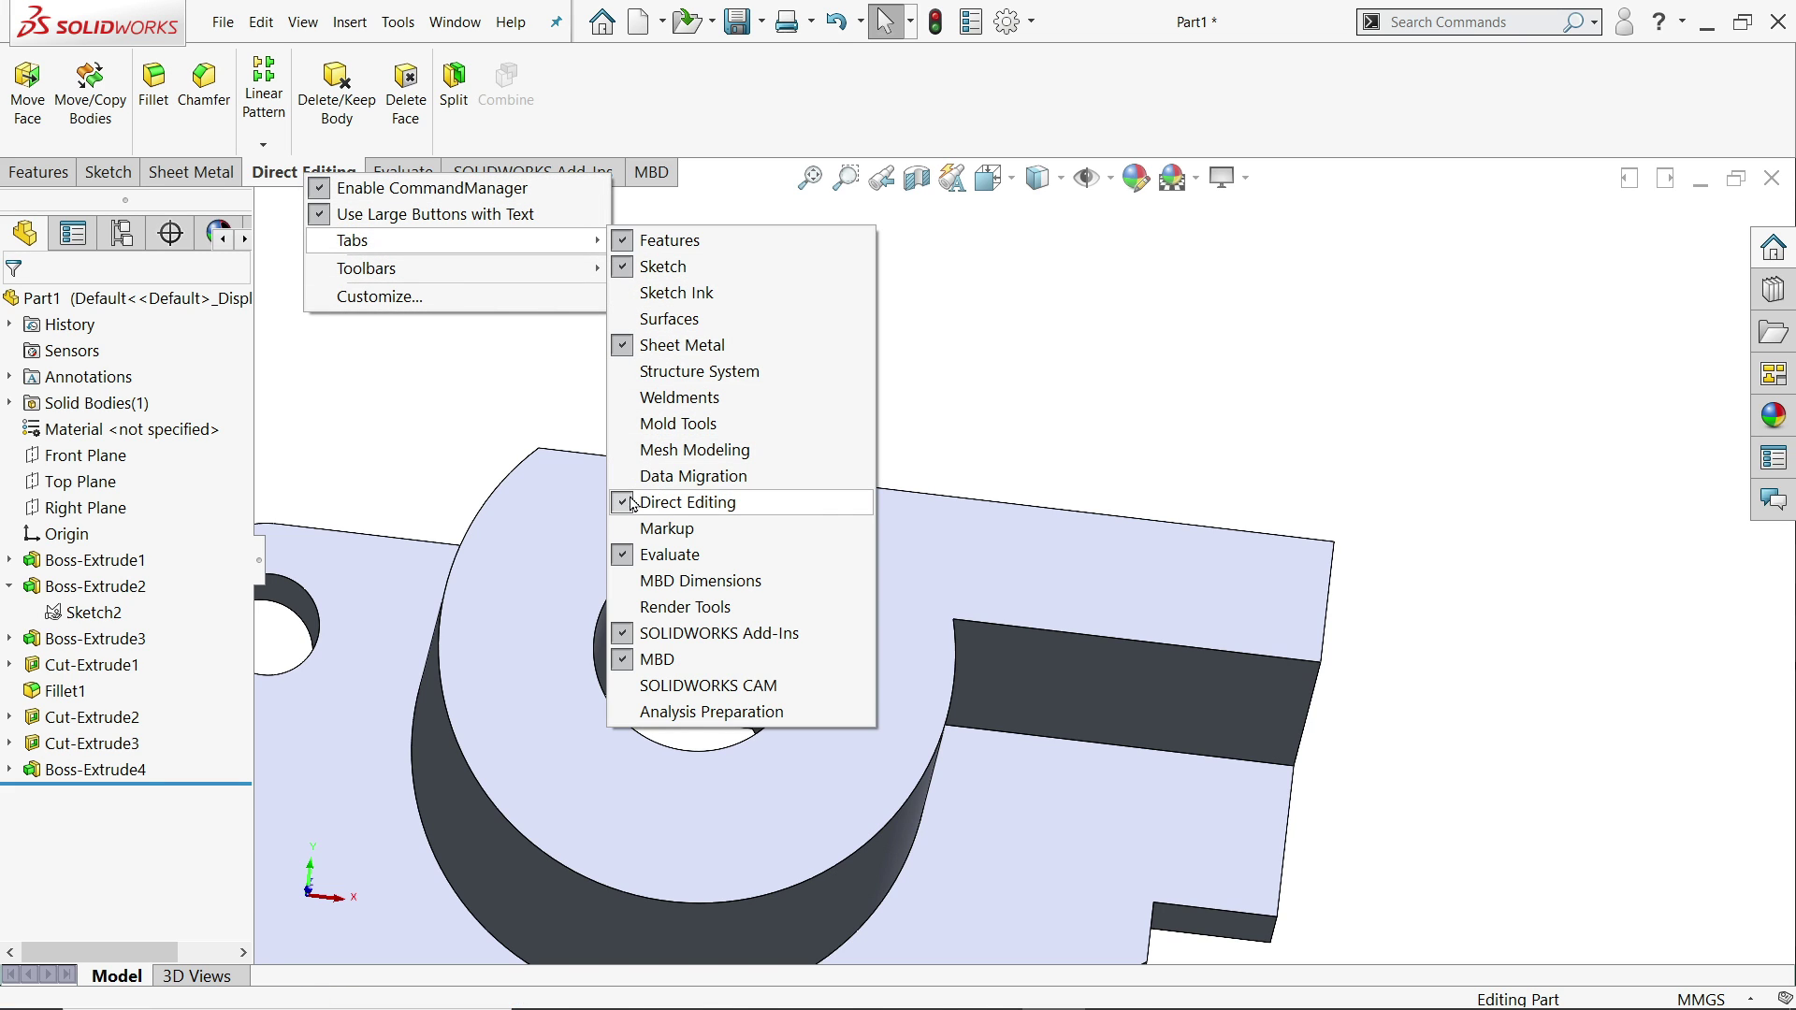
{"action": "left_click", "coordinate": [393, 337]}
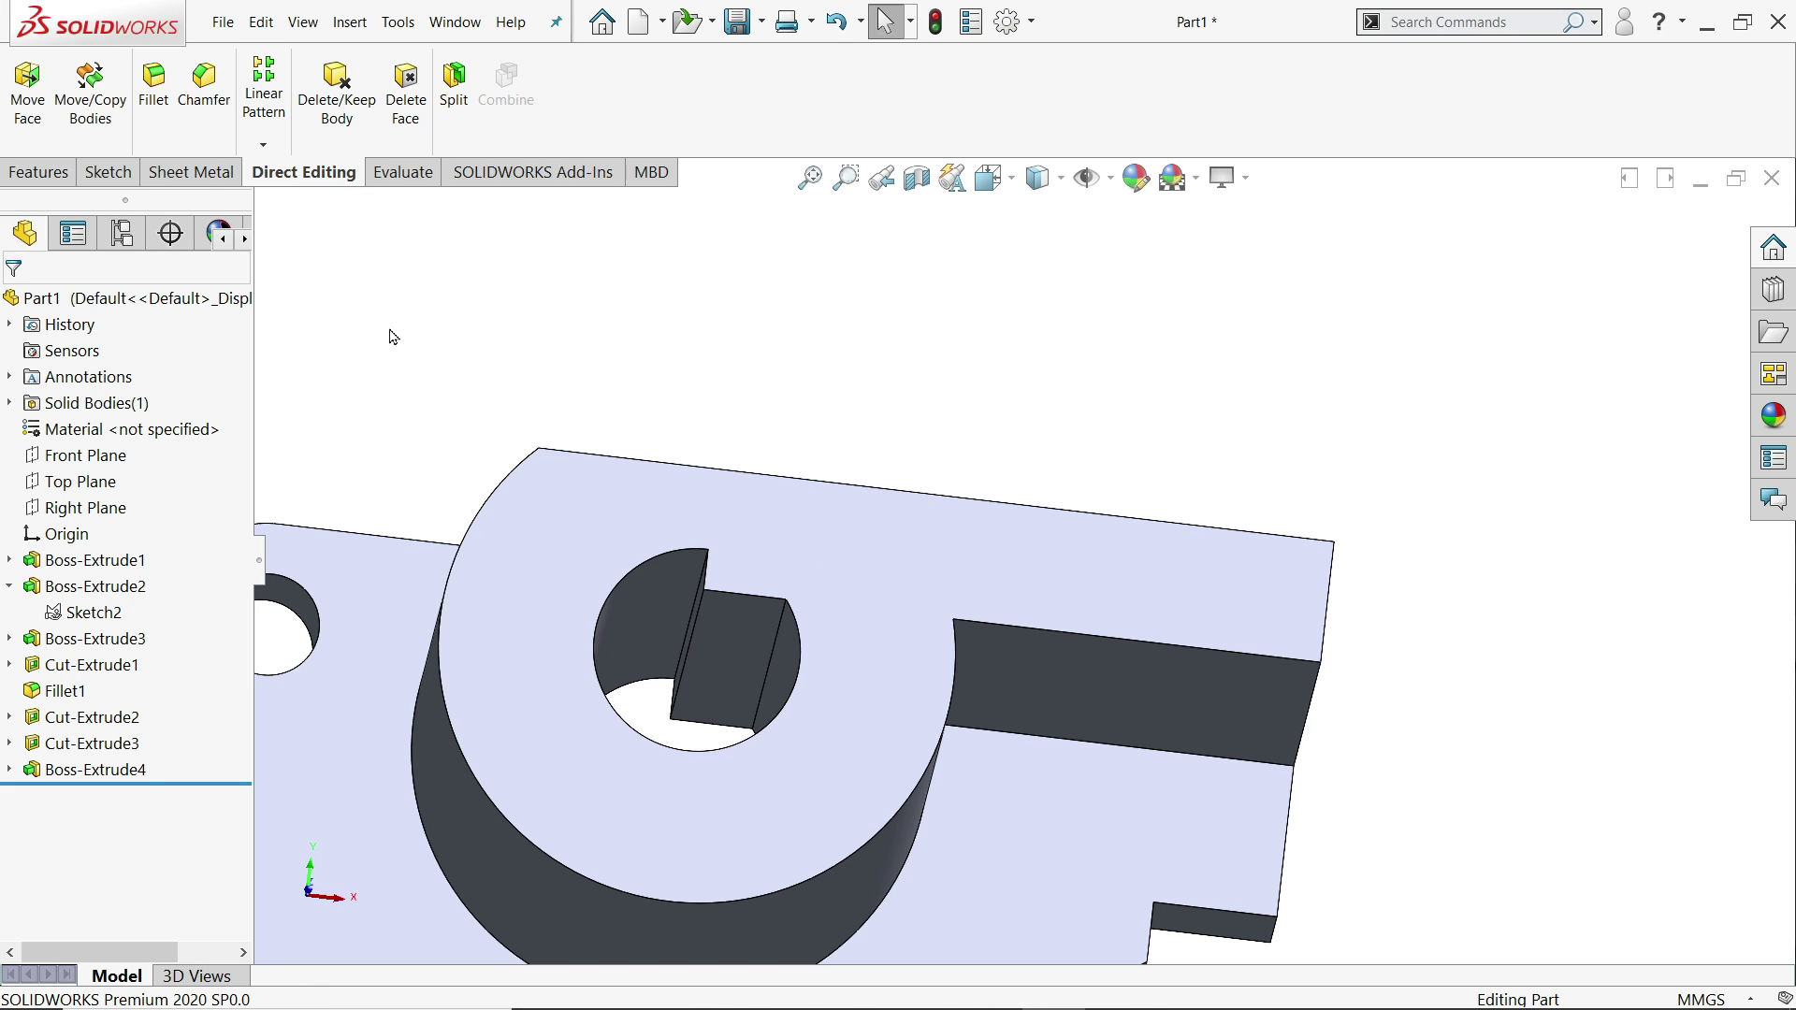
{"action": "left_click", "coordinate": [405, 121]}
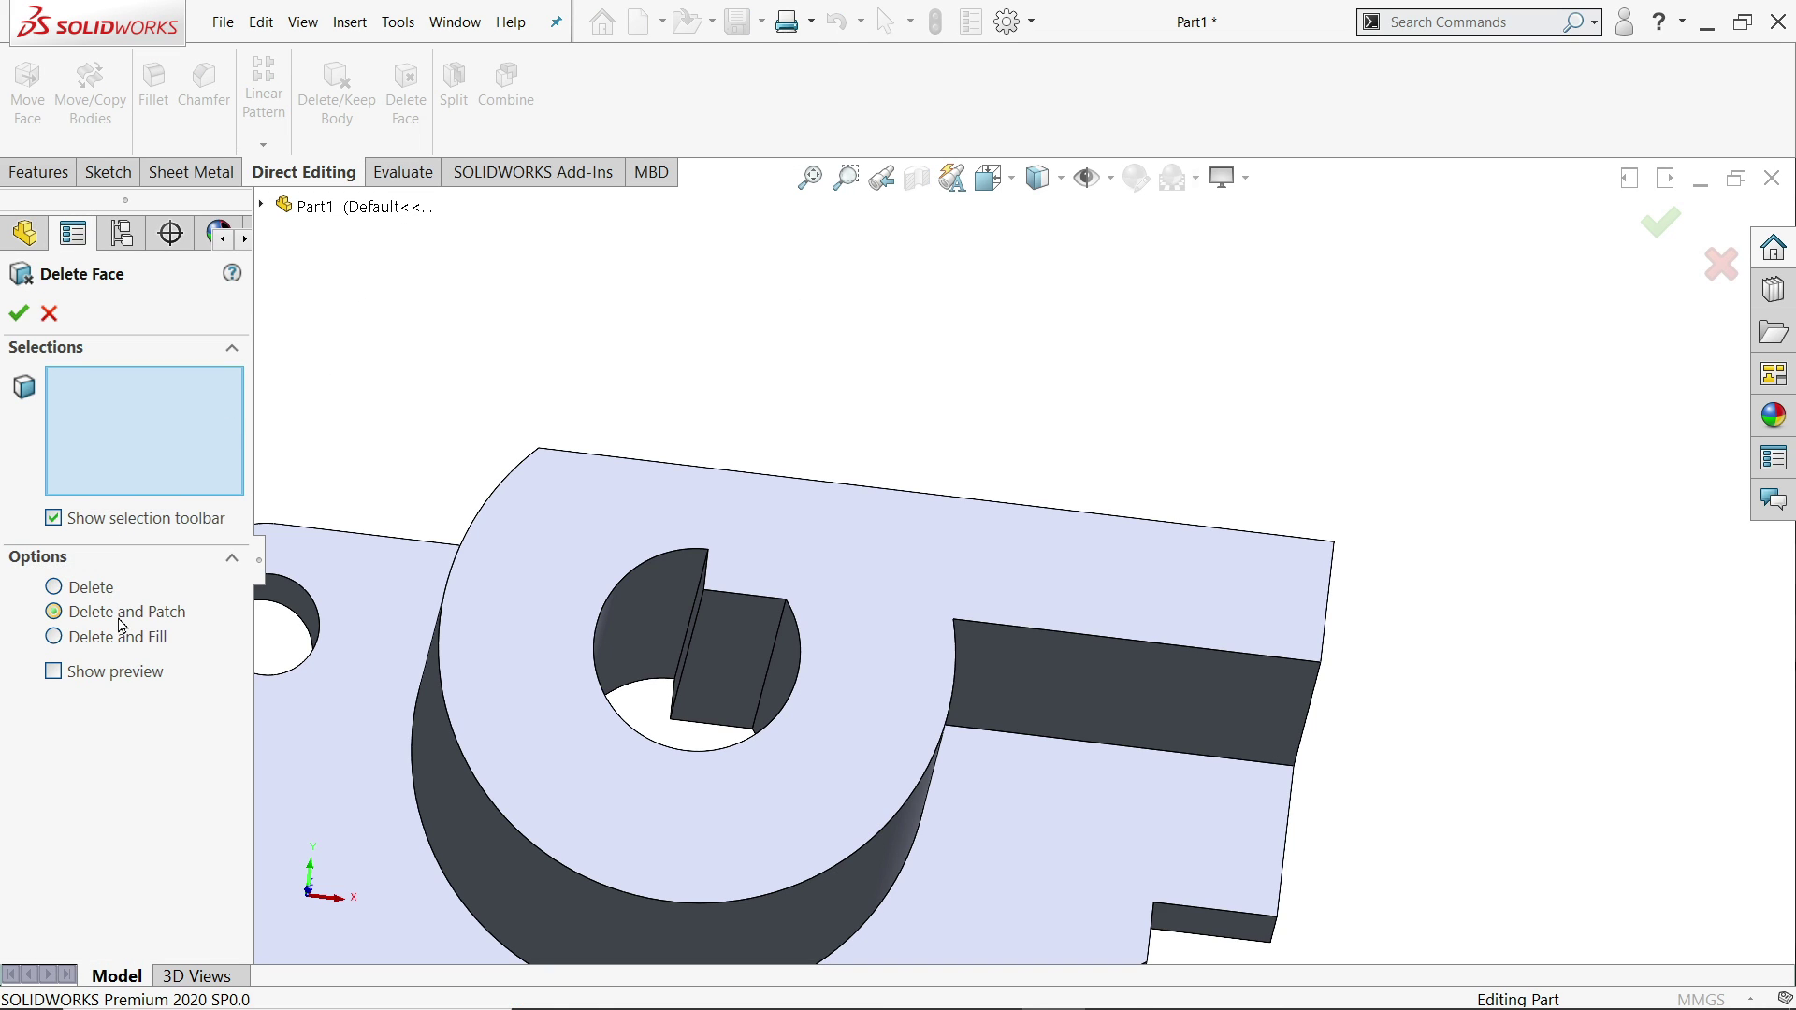
{"action": "scroll", "coordinate": [748, 674], "scroll_direction": "down", "scroll_amount": 4}
{"action": "left_click", "coordinate": [719, 605]}
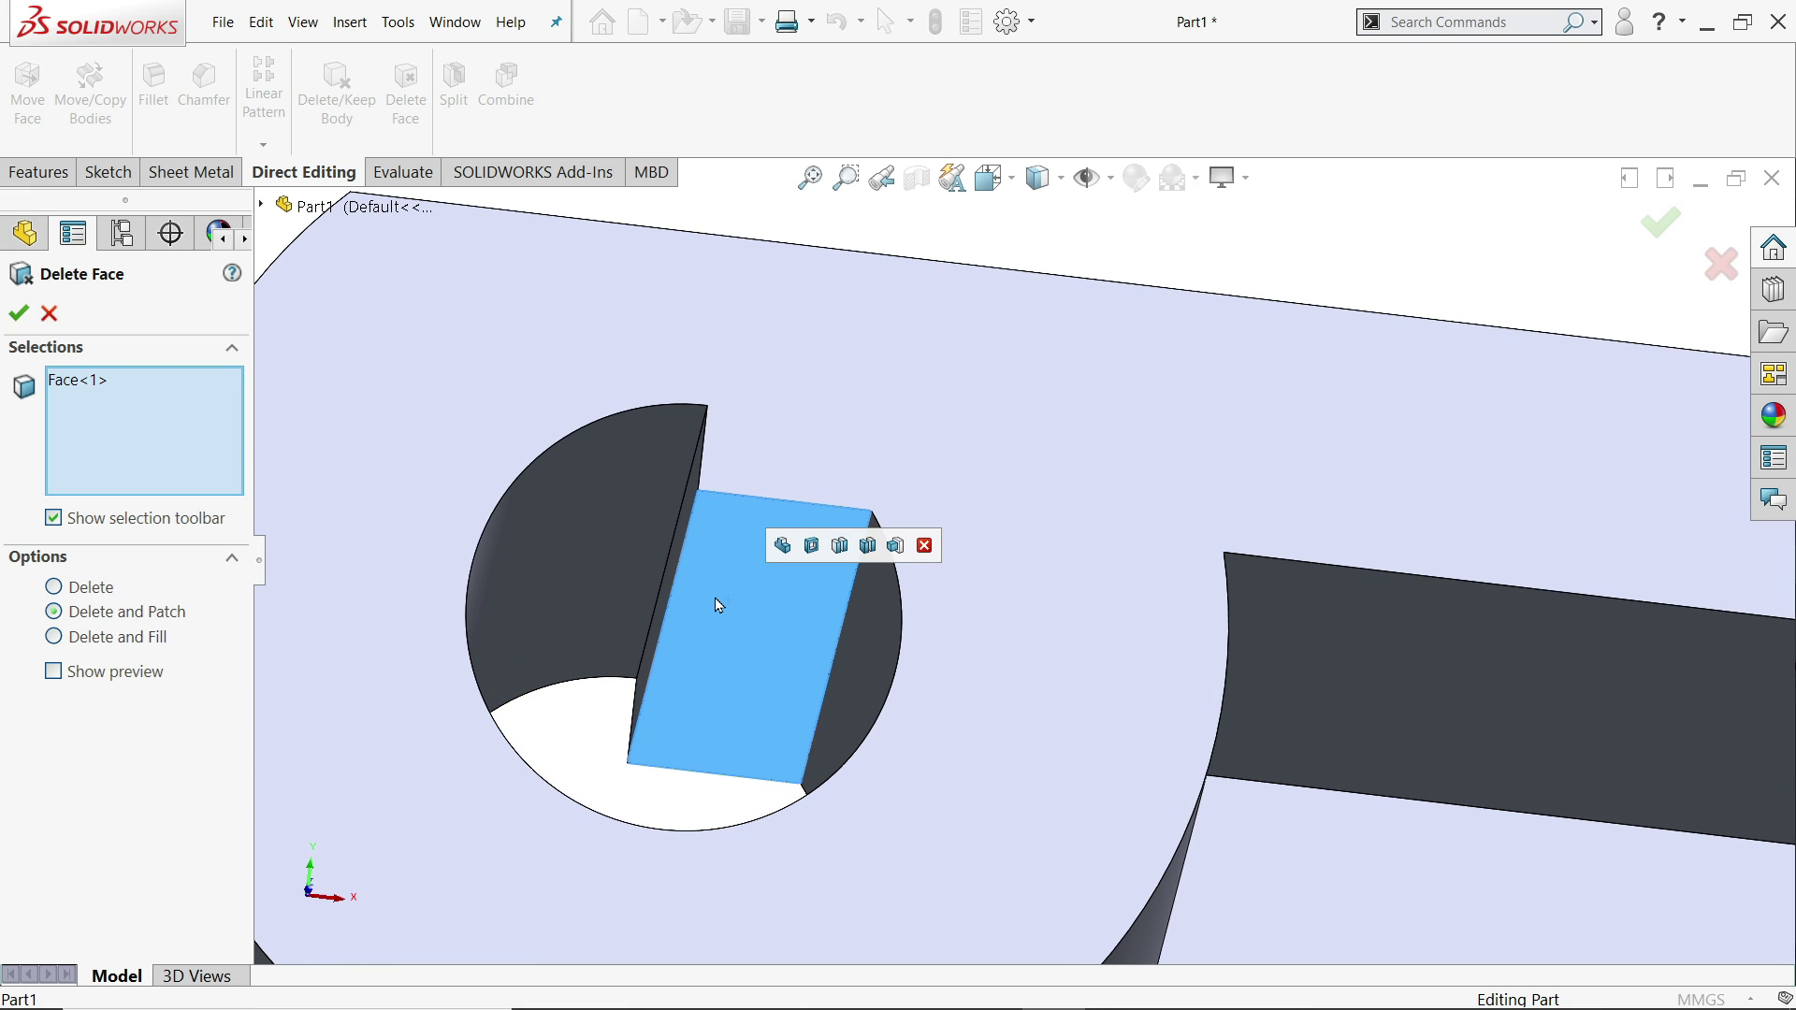
{"action": "mouse_move", "coordinate": [719, 605]}
{"action": "middle_mouse_down"}
{"action": "mouse_move", "coordinate": [746, 625]}
{"action": "mouse_move", "coordinate": [733, 521]}
{"action": "mouse_move", "coordinate": [734, 601]}
{"action": "middle_mouse_up"}
{"action": "left_click", "coordinate": [705, 525]}
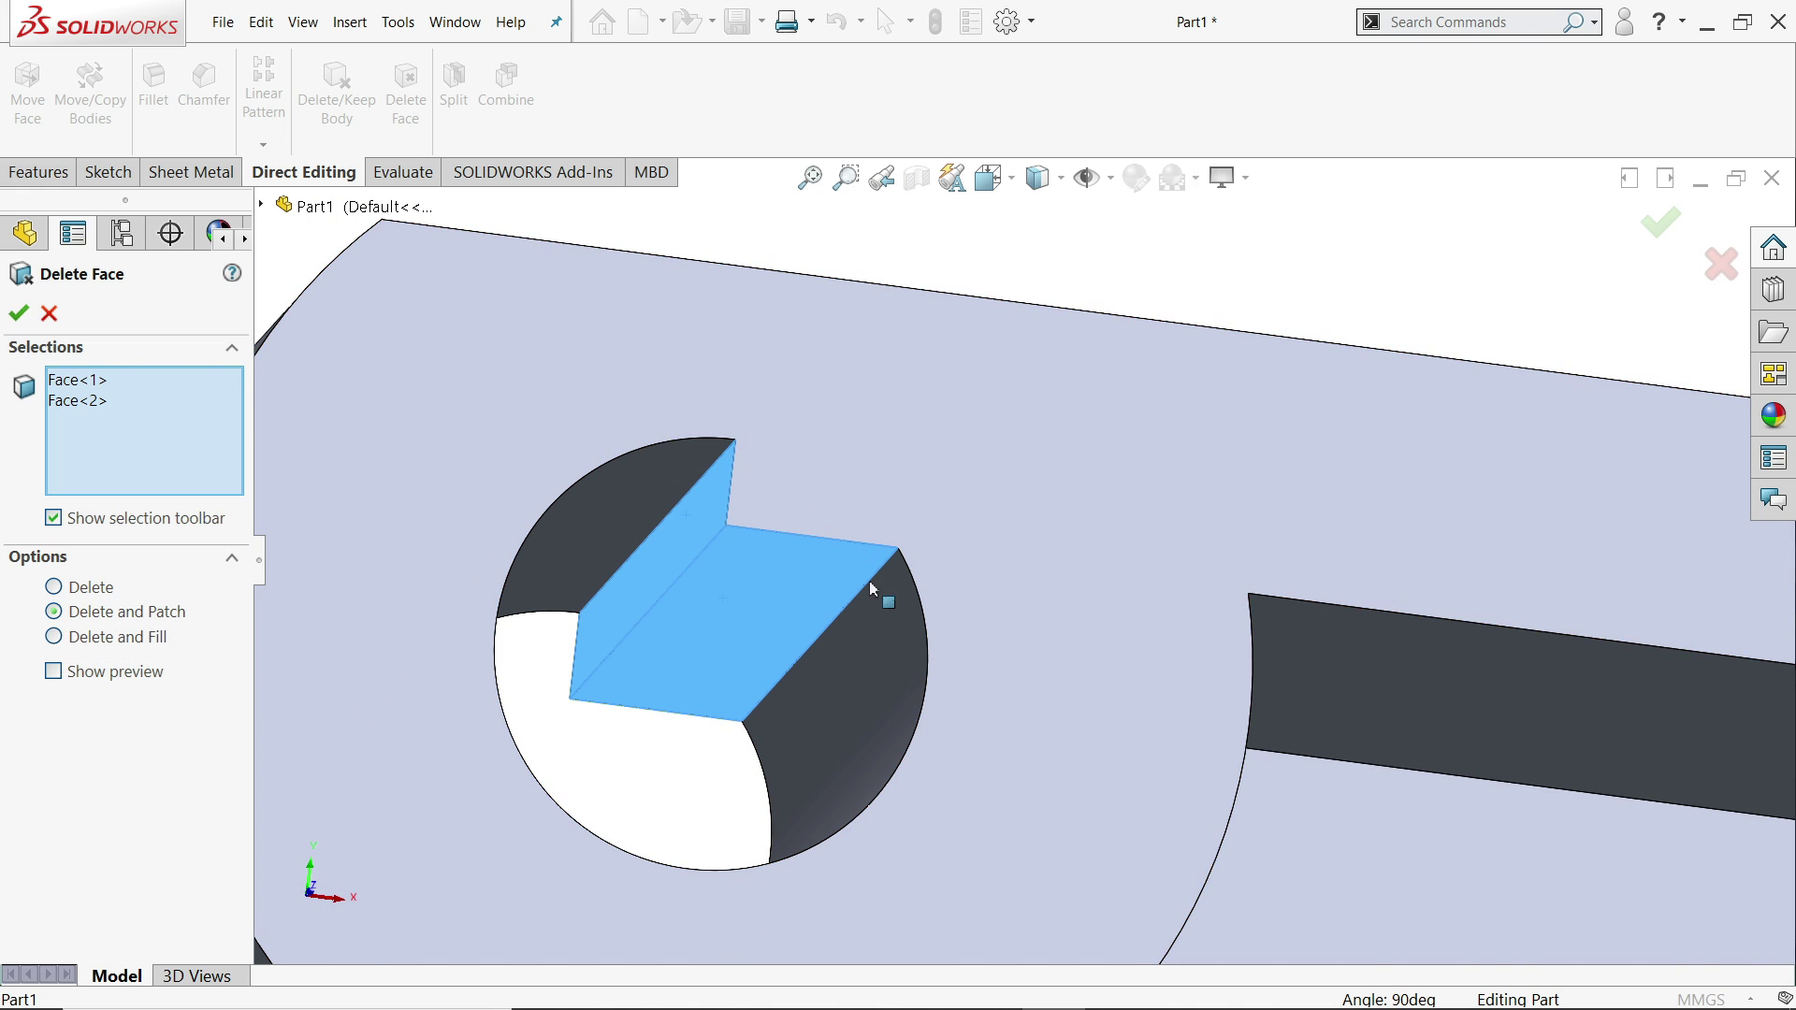
{"action": "left_click", "coordinate": [18, 313]}
{"action": "middle_click_drag", "start_coordinate": [351, 477], "coordinate": [744, 793]}
{"action": "scroll", "coordinate": [785, 594], "scroll_direction": "up", "scroll_amount": 3}
{"action": "scroll", "coordinate": [1048, 575], "scroll_direction": "up", "scroll_amount": 2}
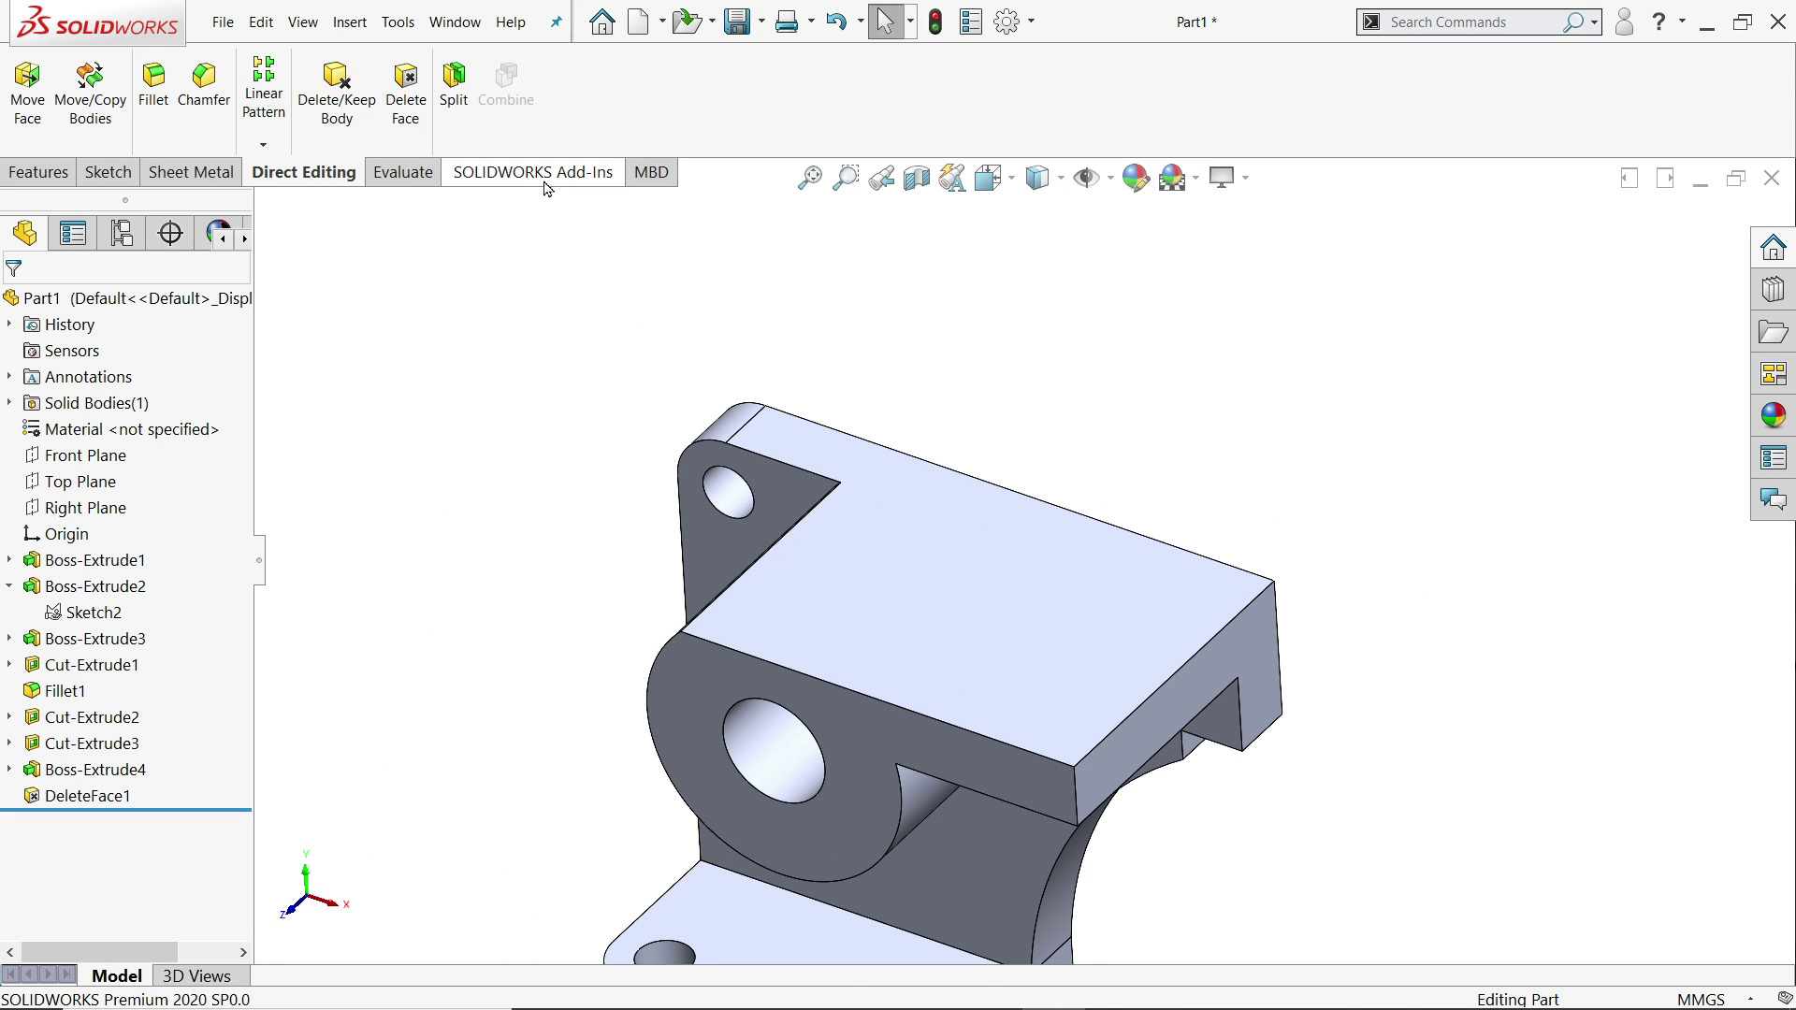
- Return the model to an isometric view and consult the exercise drawing in Photos for the remaining top-face features
{"action": "left_click", "coordinate": [38, 173]}
{"action": "left_click", "coordinate": [1197, 82]}
{"action": "key", "text": "alt+Tab"}
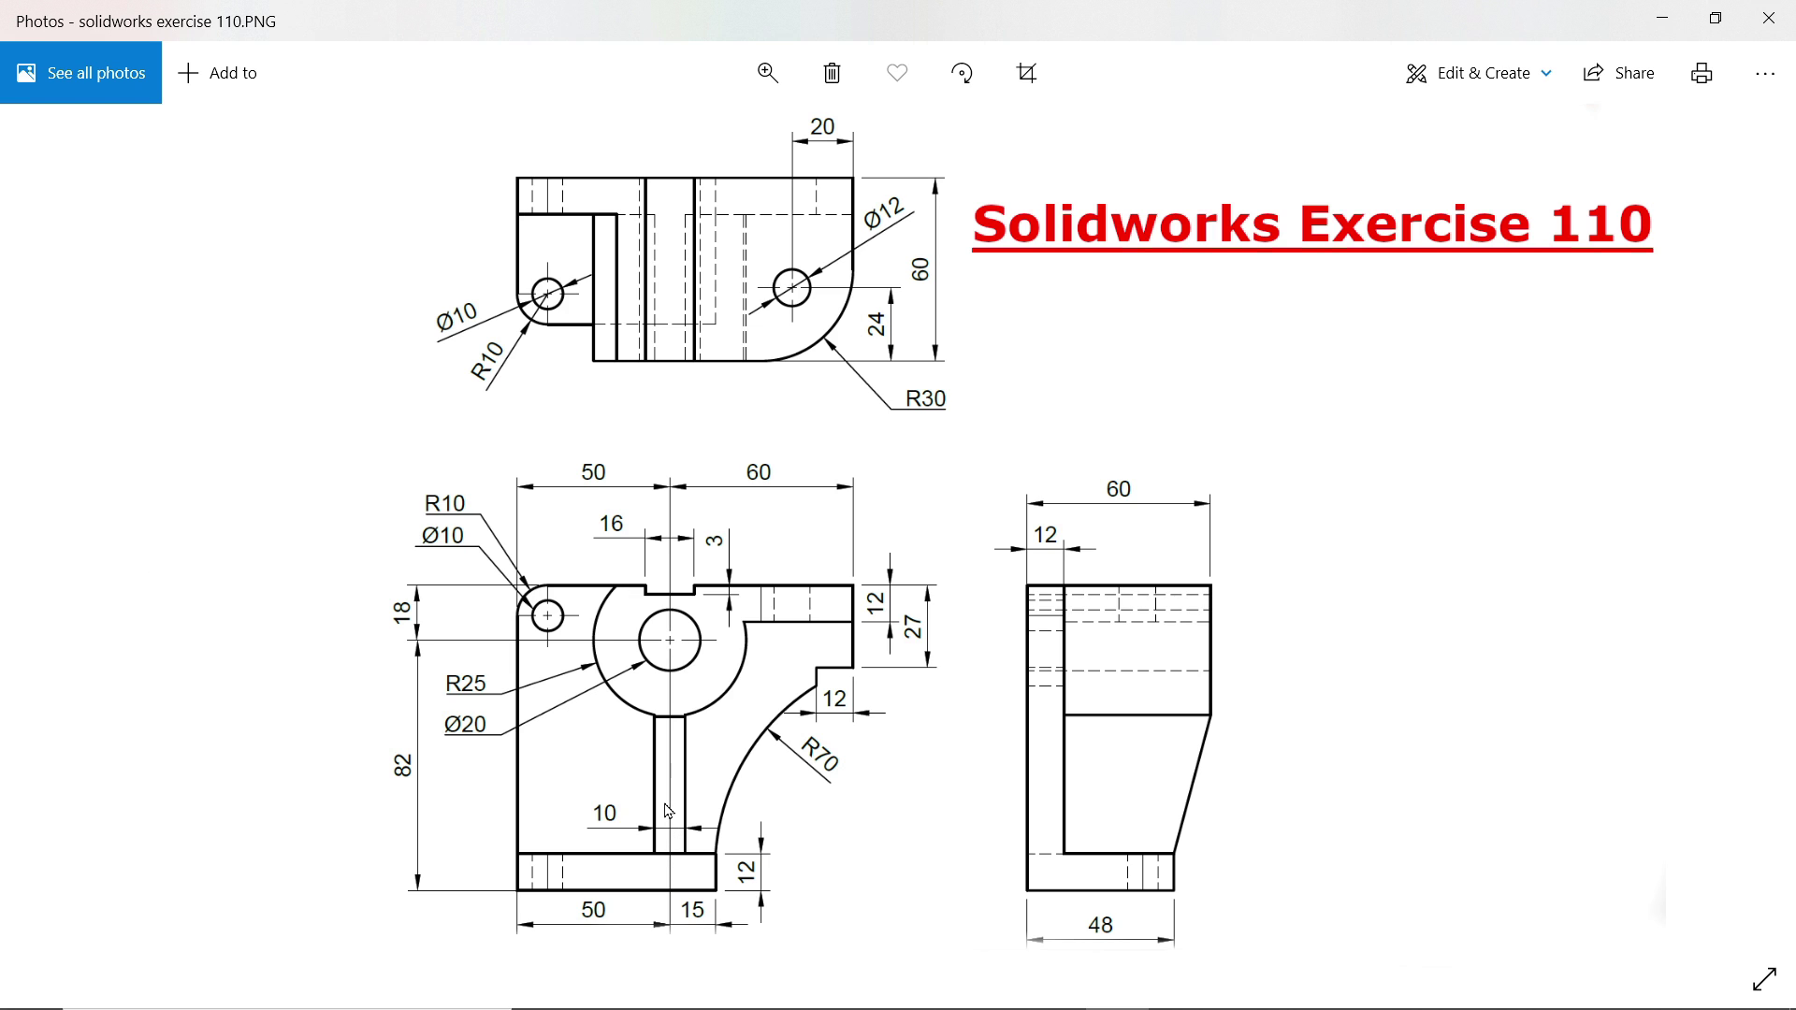
{"action": "left_click", "coordinate": [1661, 17]}
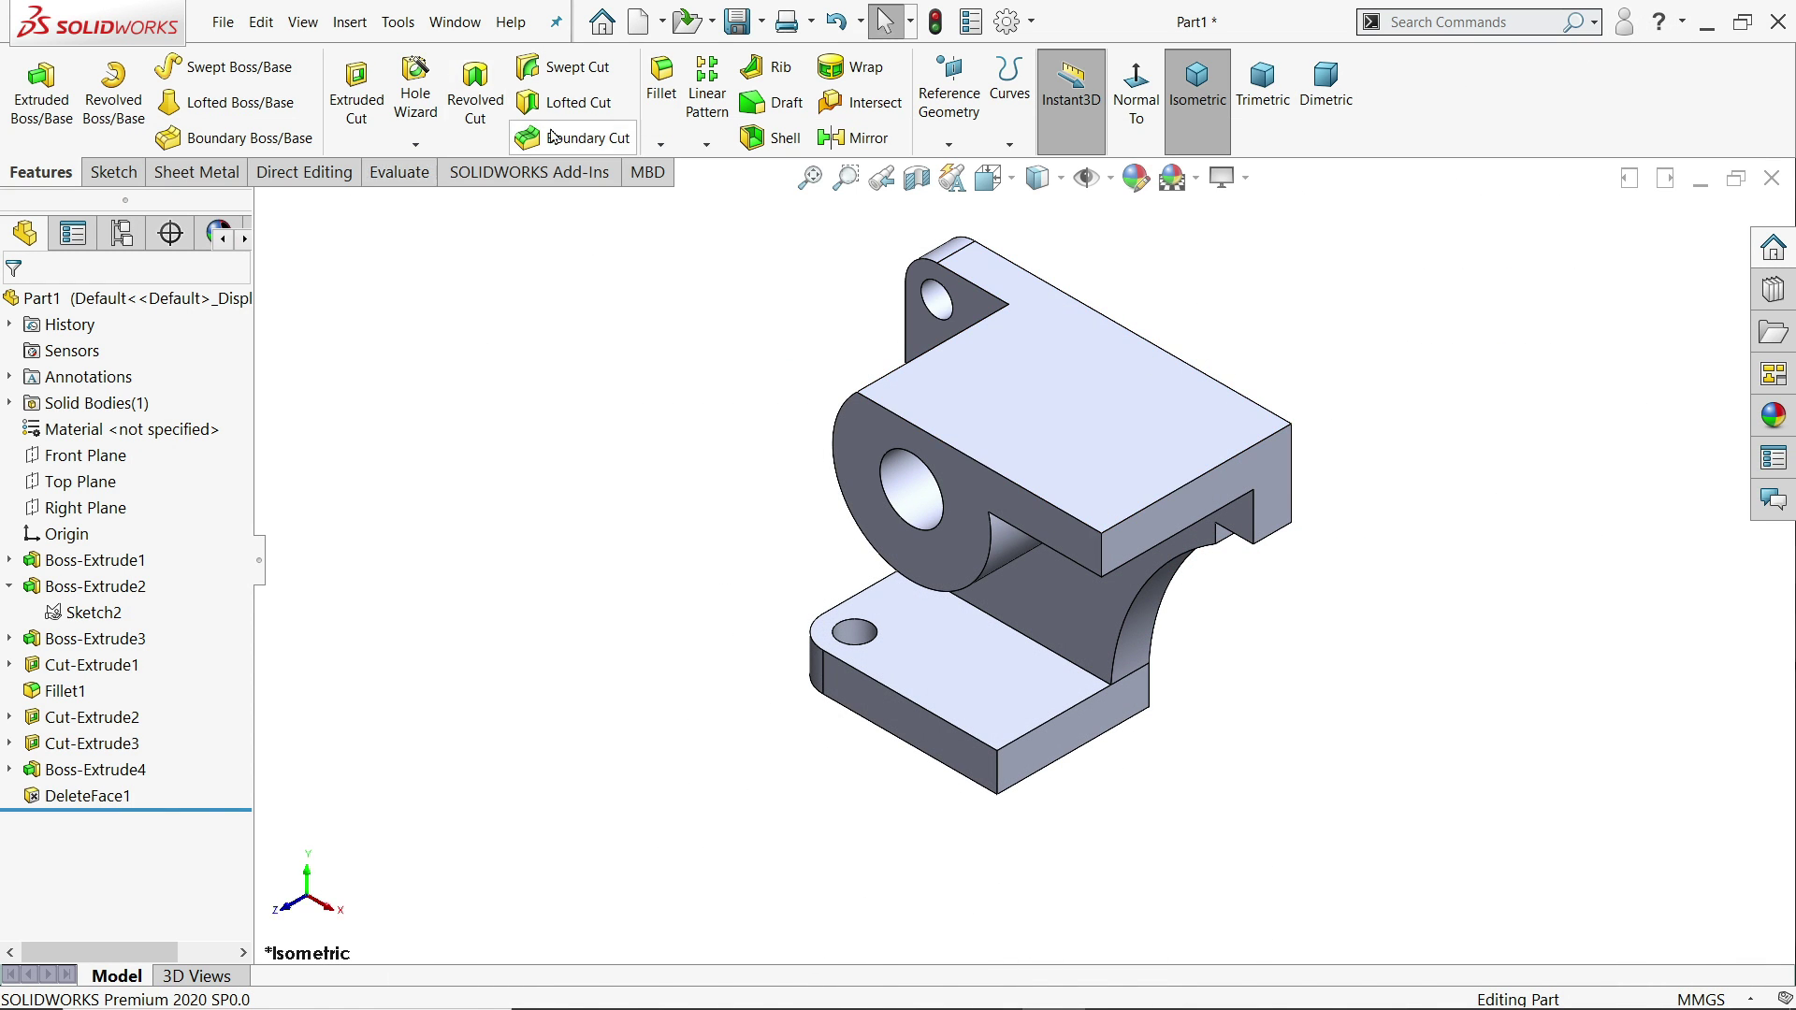
{"action": "left_click", "coordinate": [661, 80]}
{"action": "scroll", "coordinate": [1062, 481], "scroll_direction": "down", "scroll_amount": 2}
{"action": "scroll", "coordinate": [1062, 481], "scroll_direction": "down", "scroll_amount": 2}
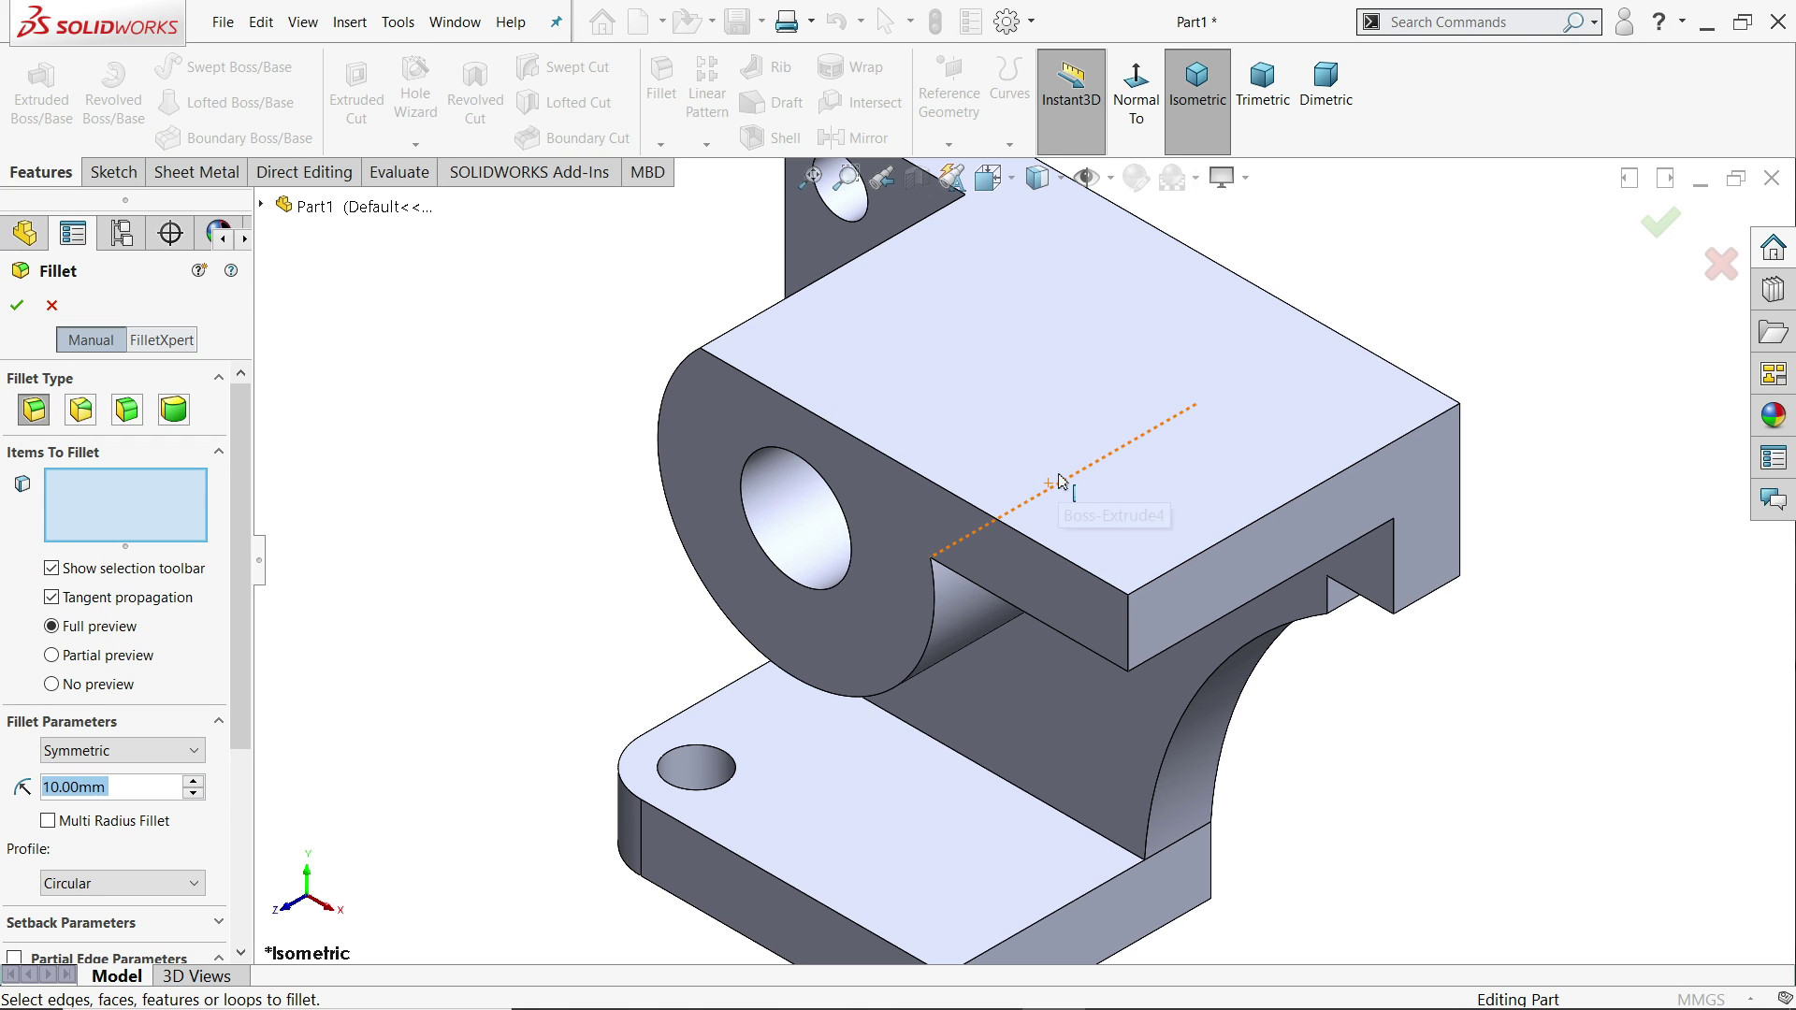
{"action": "left_click", "coordinate": [51, 305]}
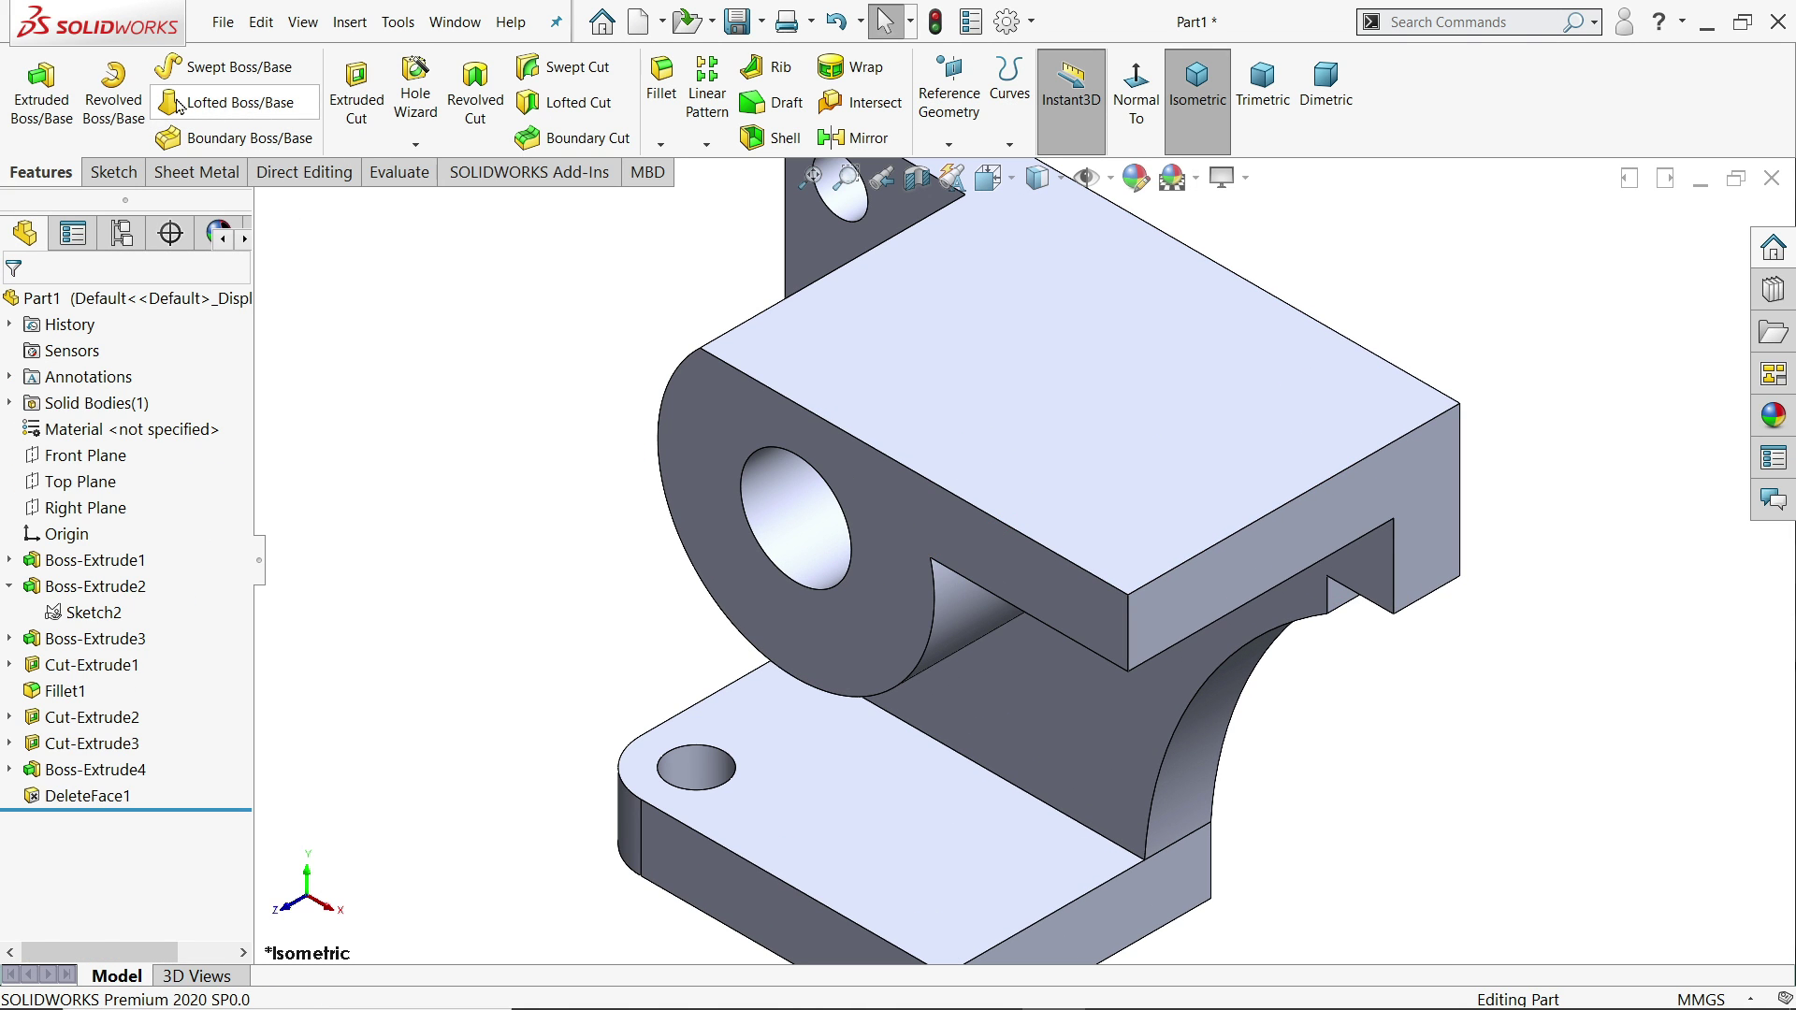
- Sketch a corner rectangle about 24 mm wide on the slab's top face, spanning its full depth and enclosing the origin horizontally
{"action": "left_click", "coordinate": [1080, 323]}
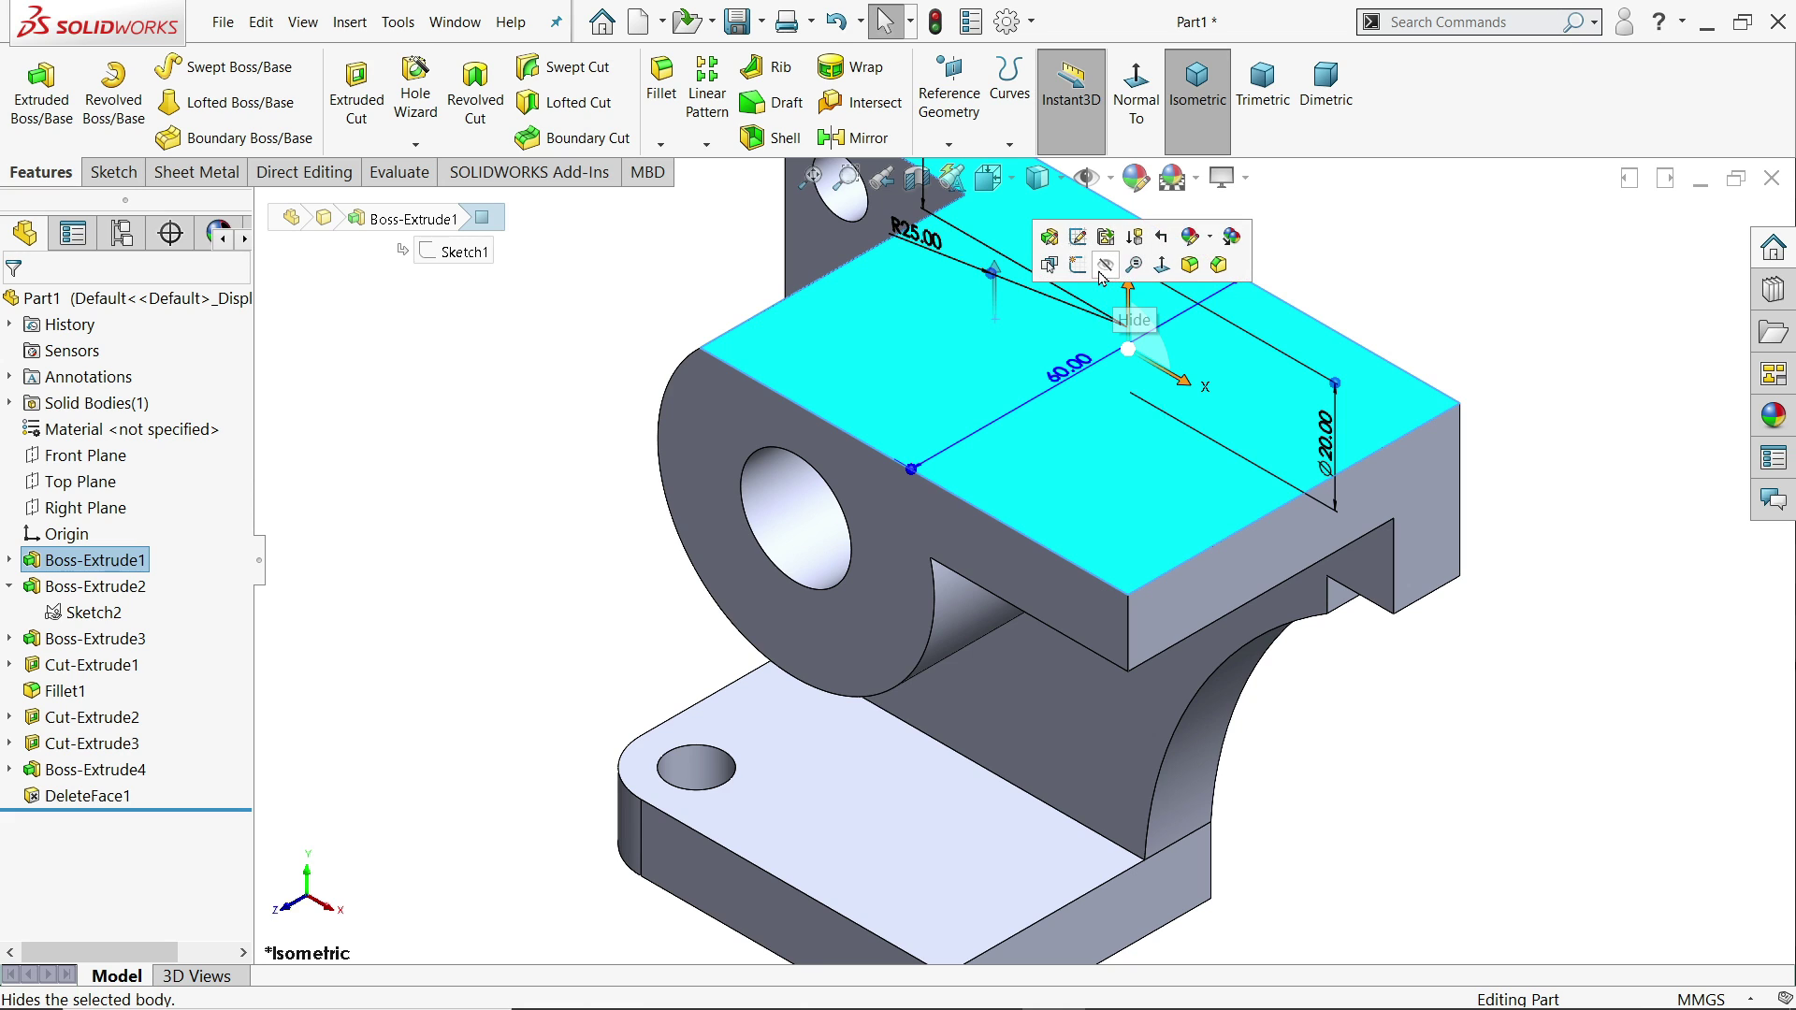
{"action": "left_click", "coordinate": [1077, 268]}
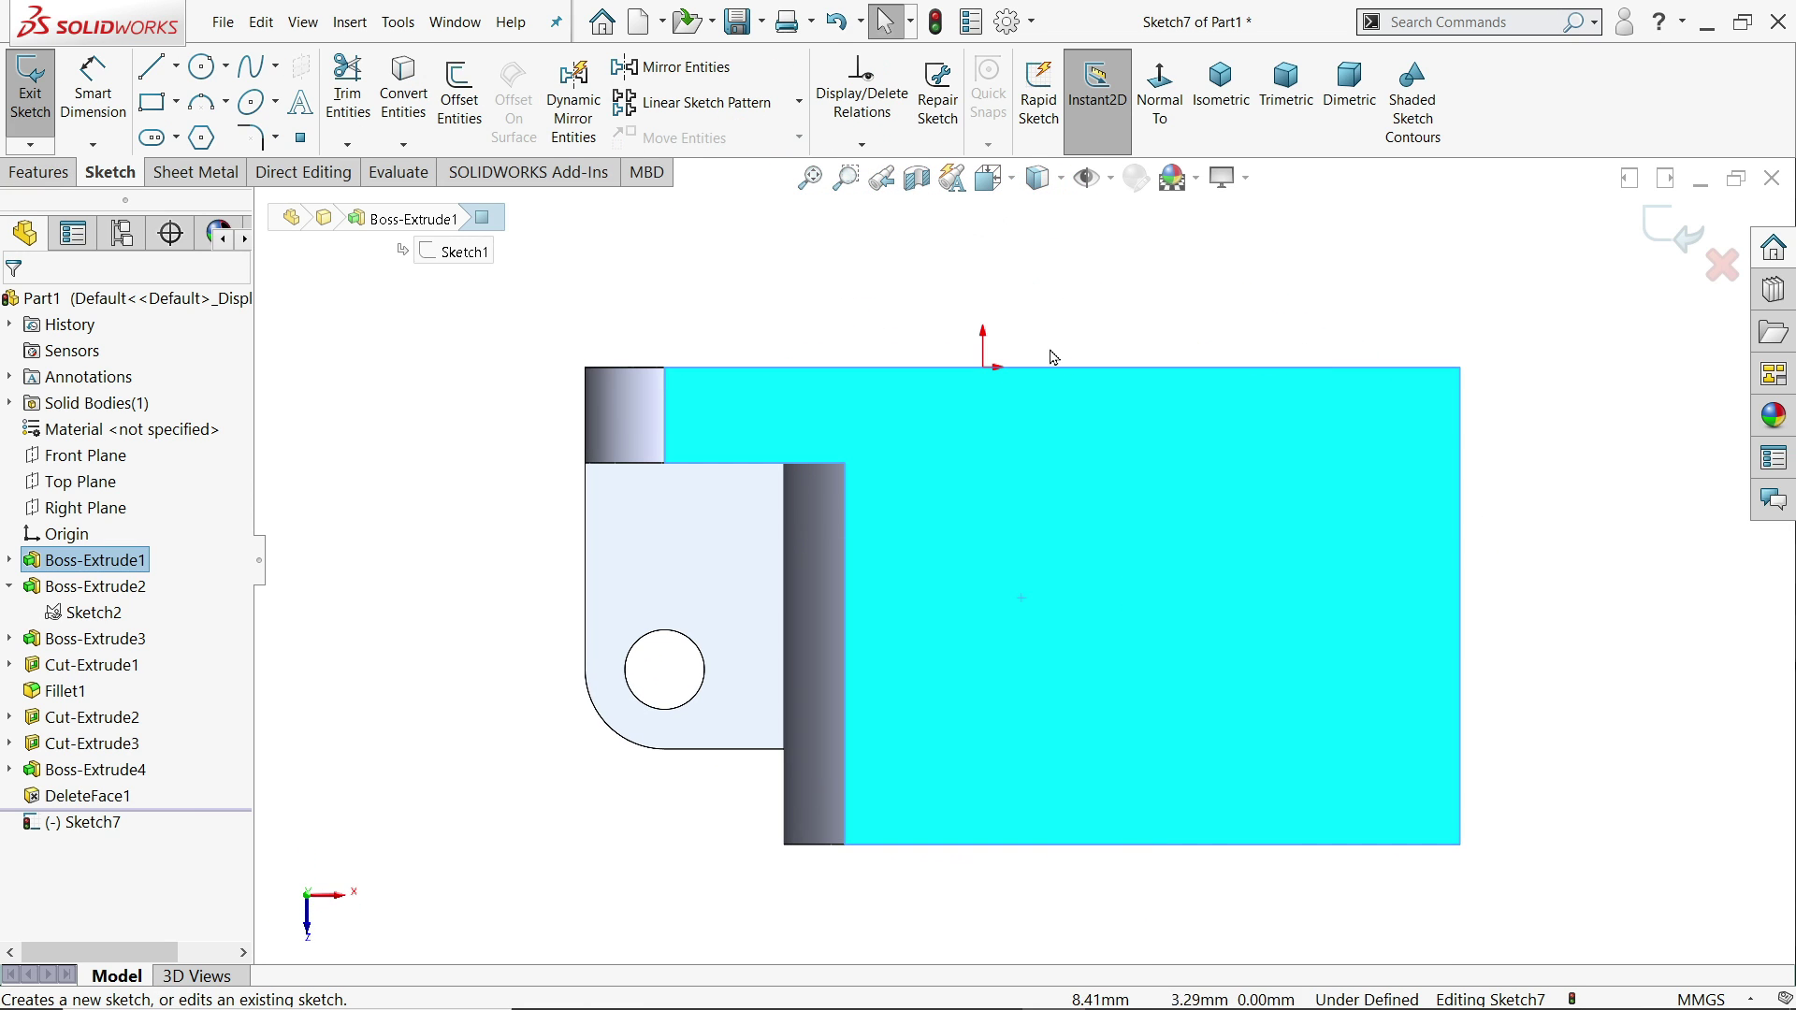
{"action": "left_click", "coordinate": [175, 108]}
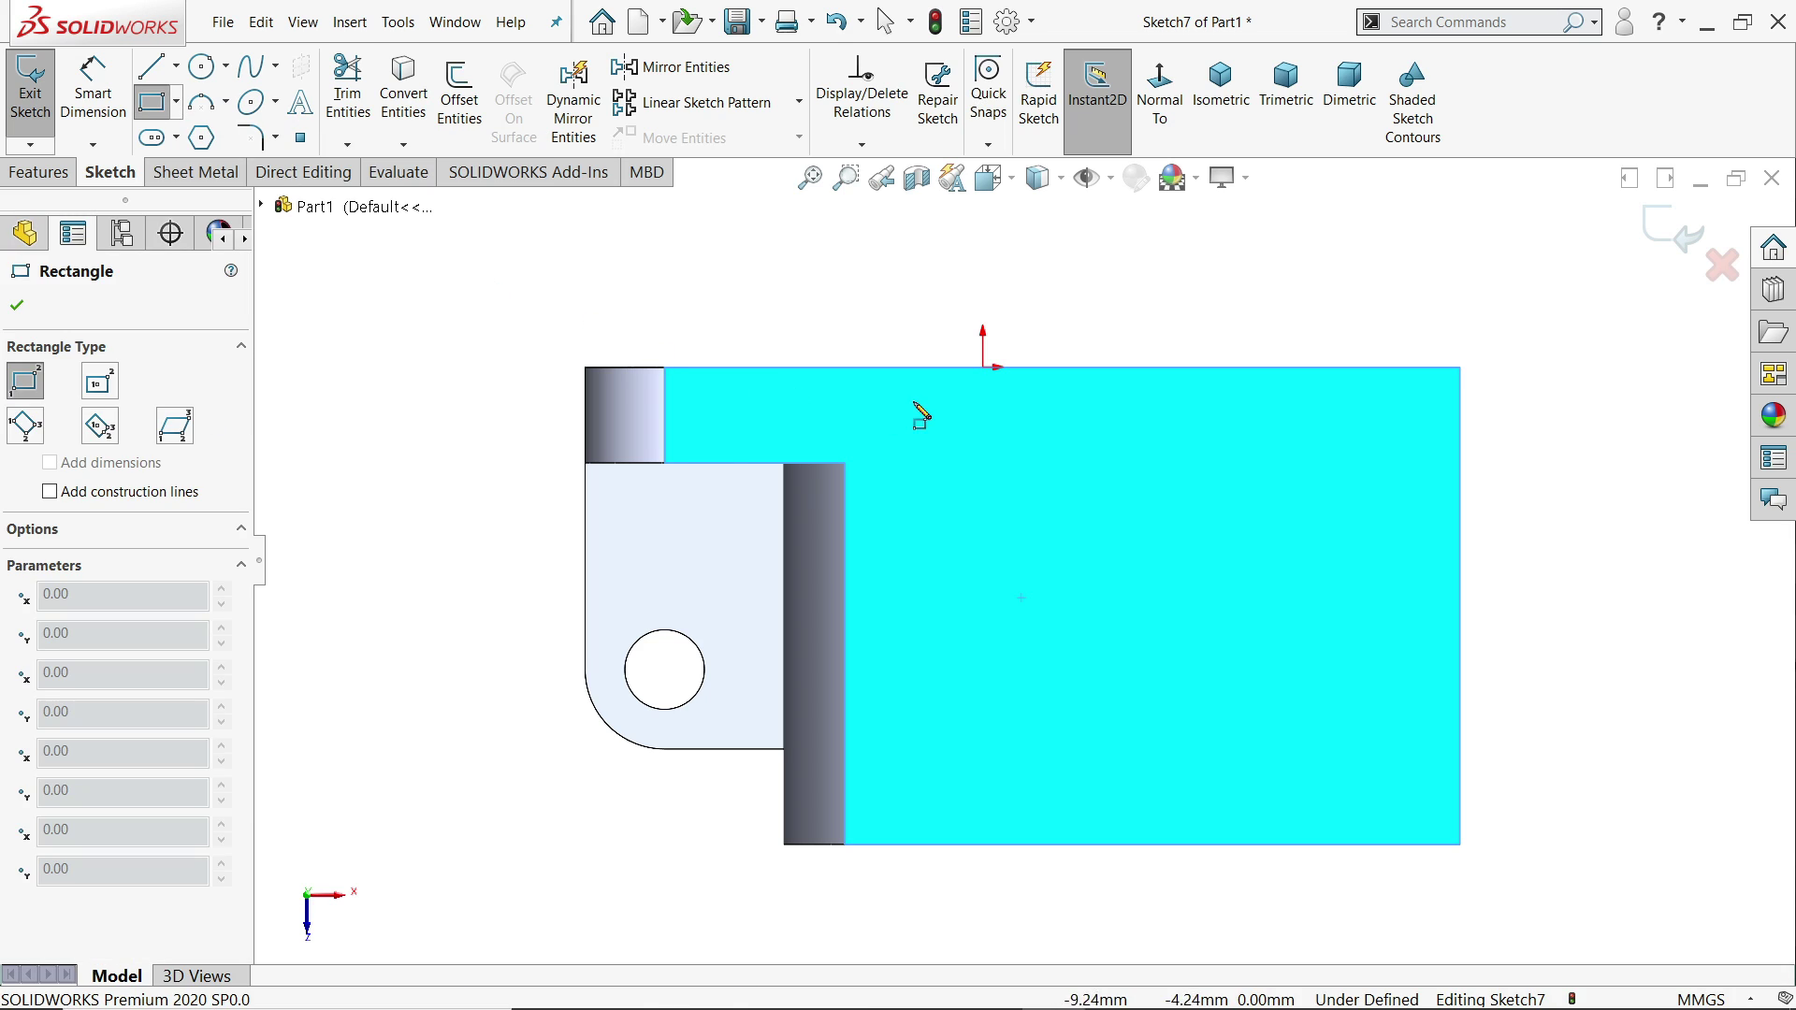
{"action": "left_click", "coordinate": [950, 369]}
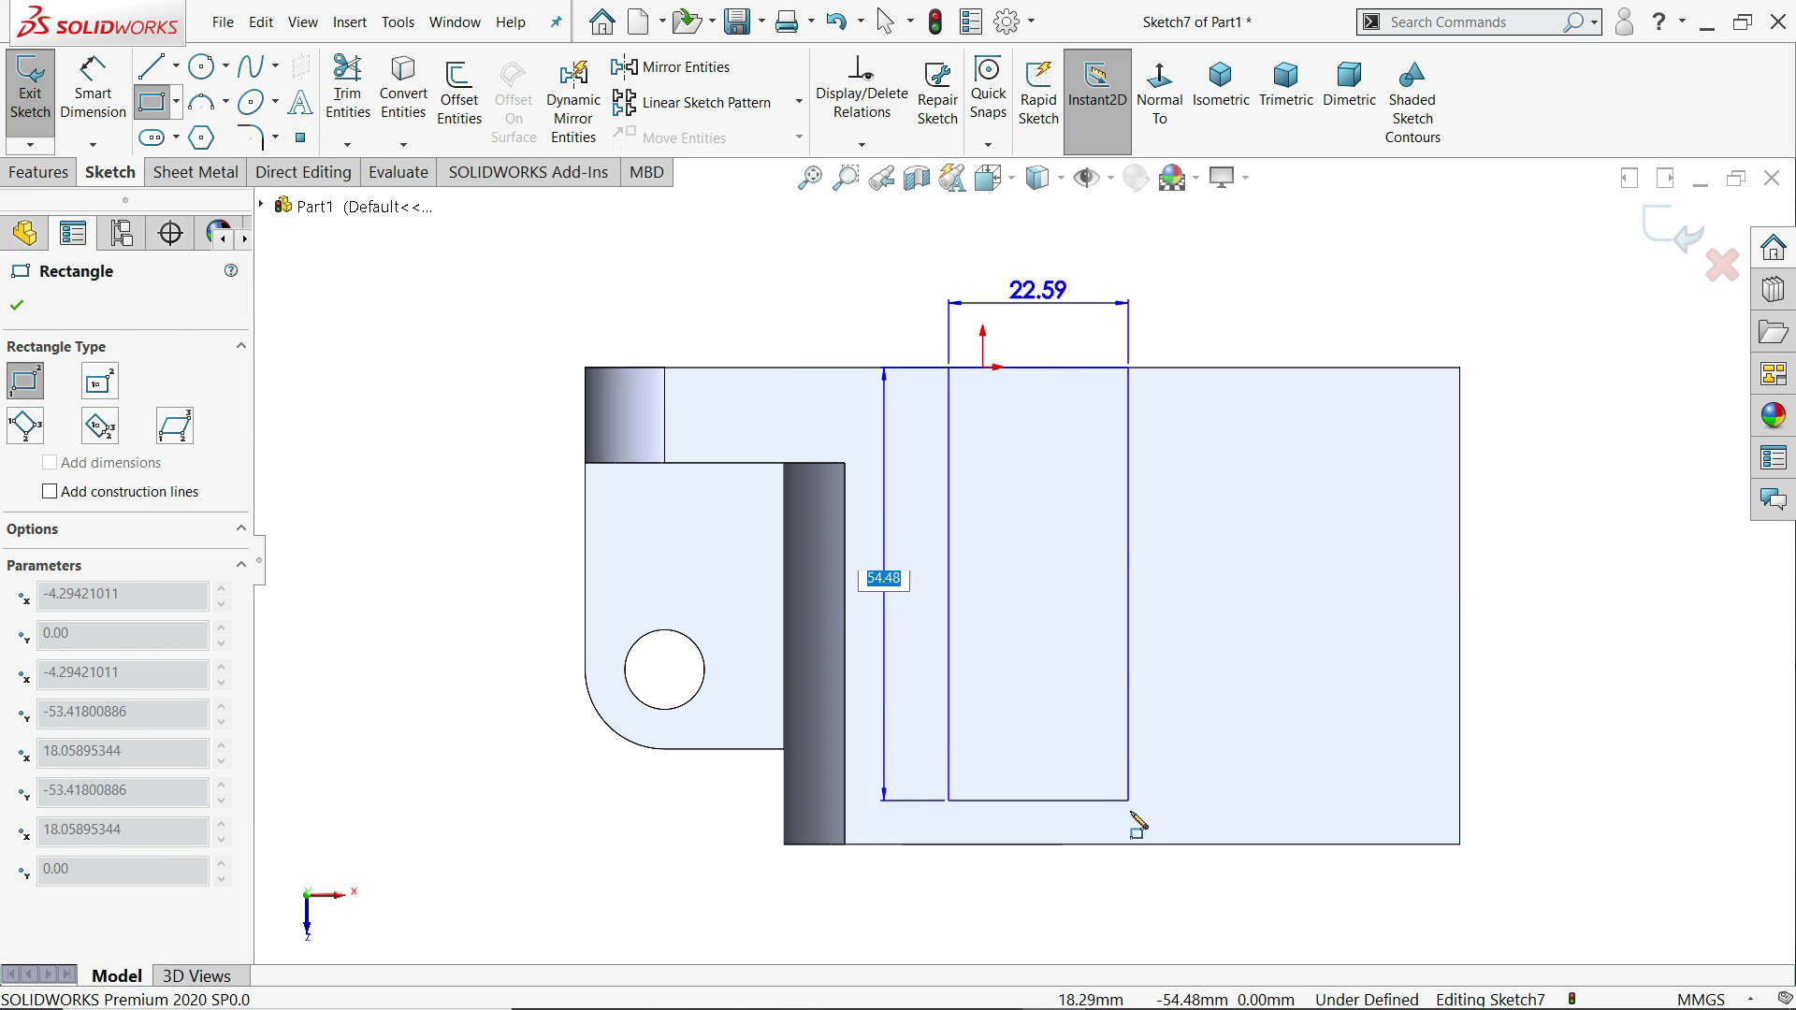
{"action": "left_click", "coordinate": [1141, 844]}
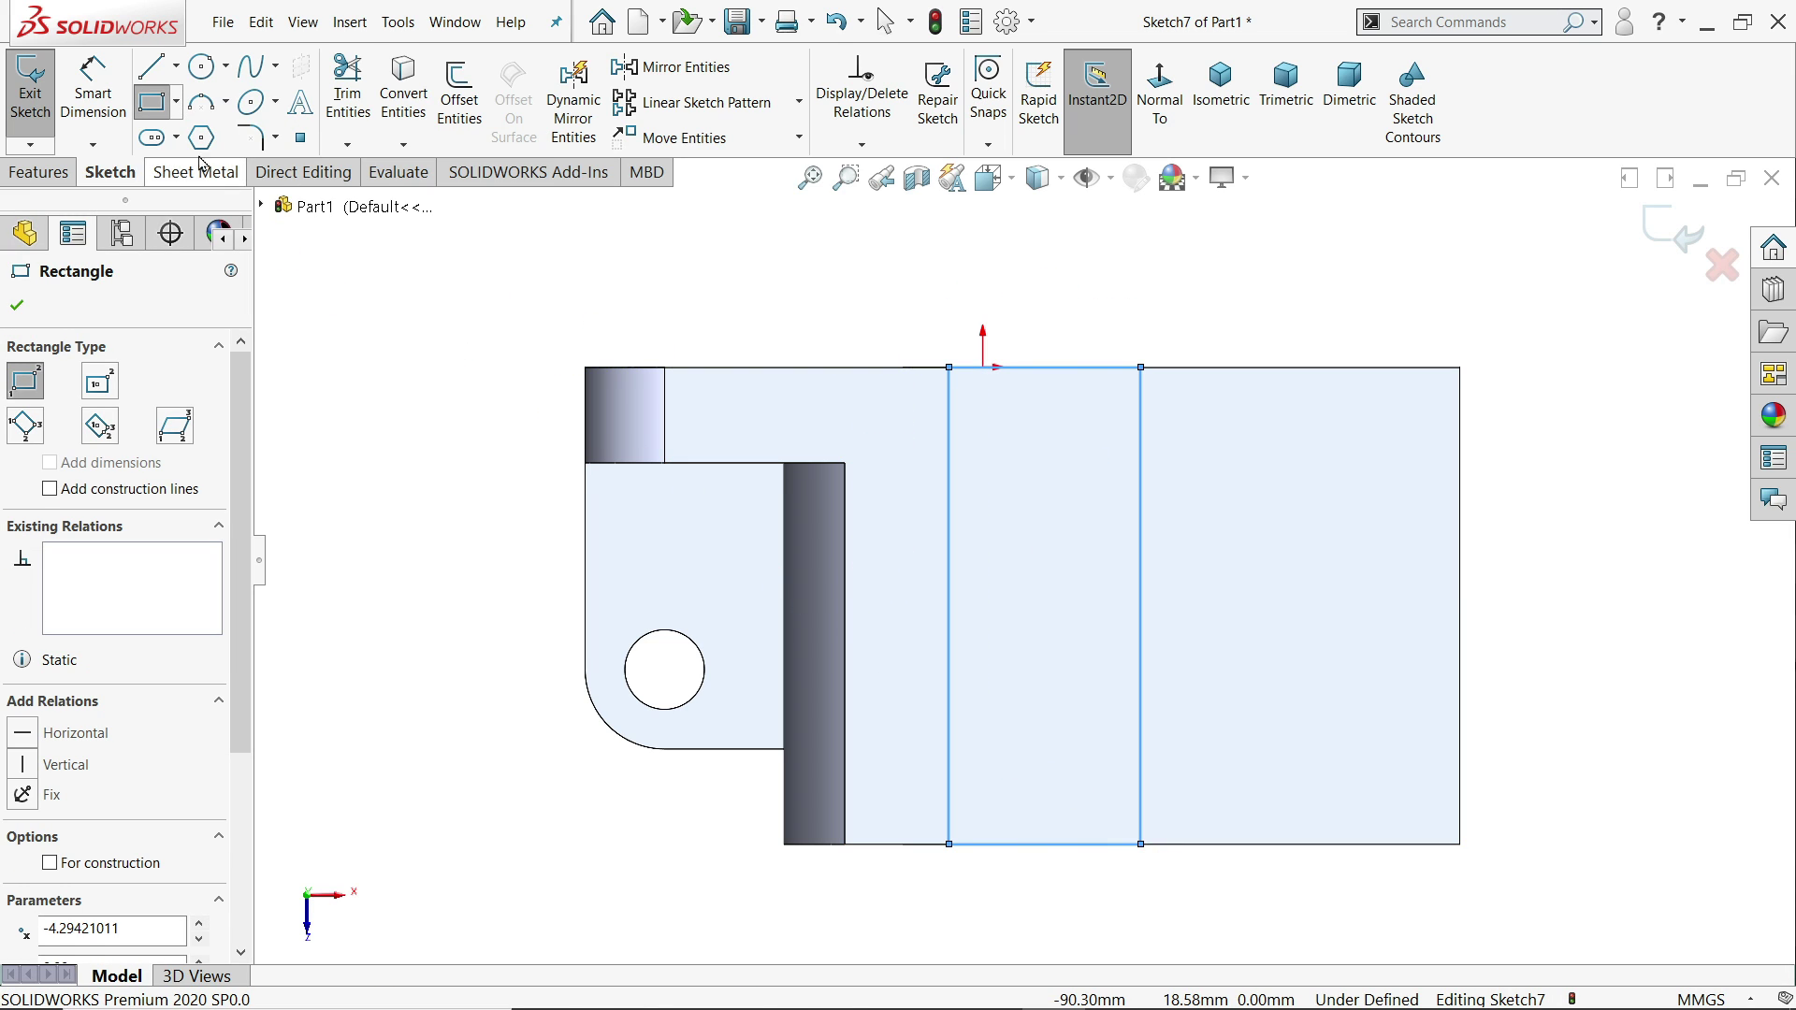
- Sketch a 12 mm diameter circle on the same top face, between the rectangle and the plate's free end
{"action": "left_click", "coordinate": [203, 68]}
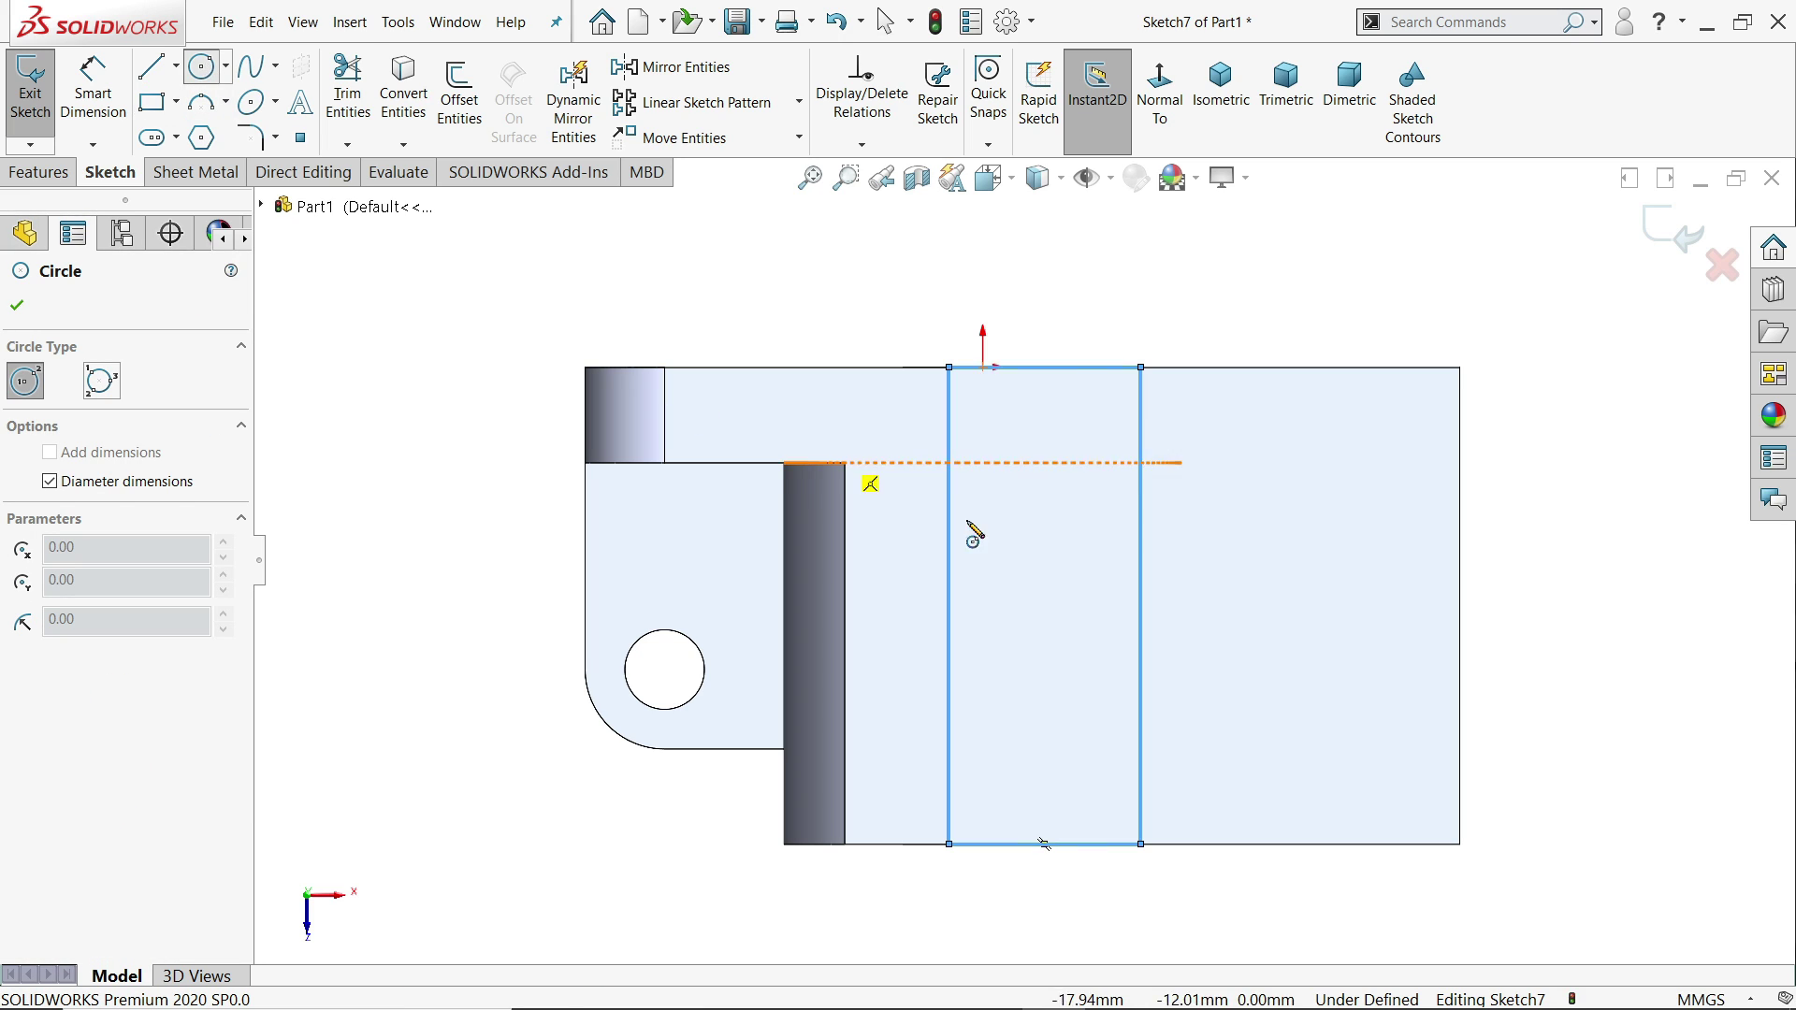
{"action": "left_click", "coordinate": [1324, 694]}
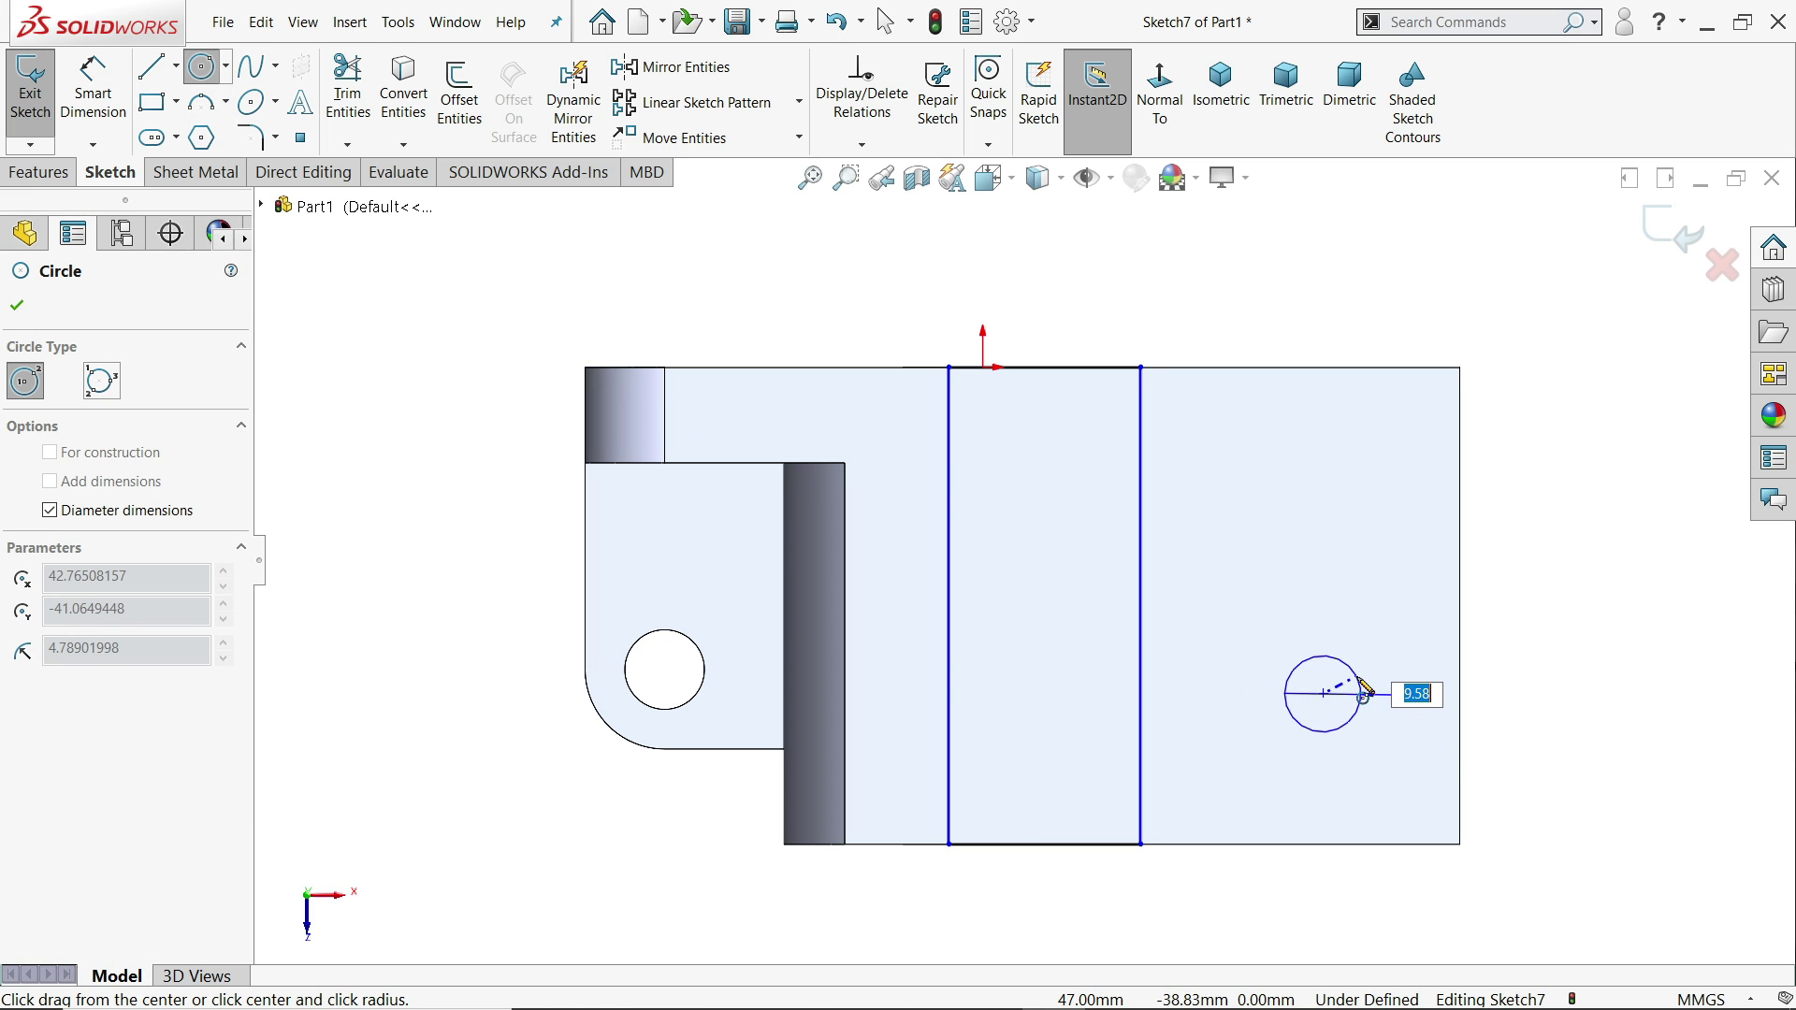
{"action": "type", "text": "12"}
{"action": "key", "text": "Return"}
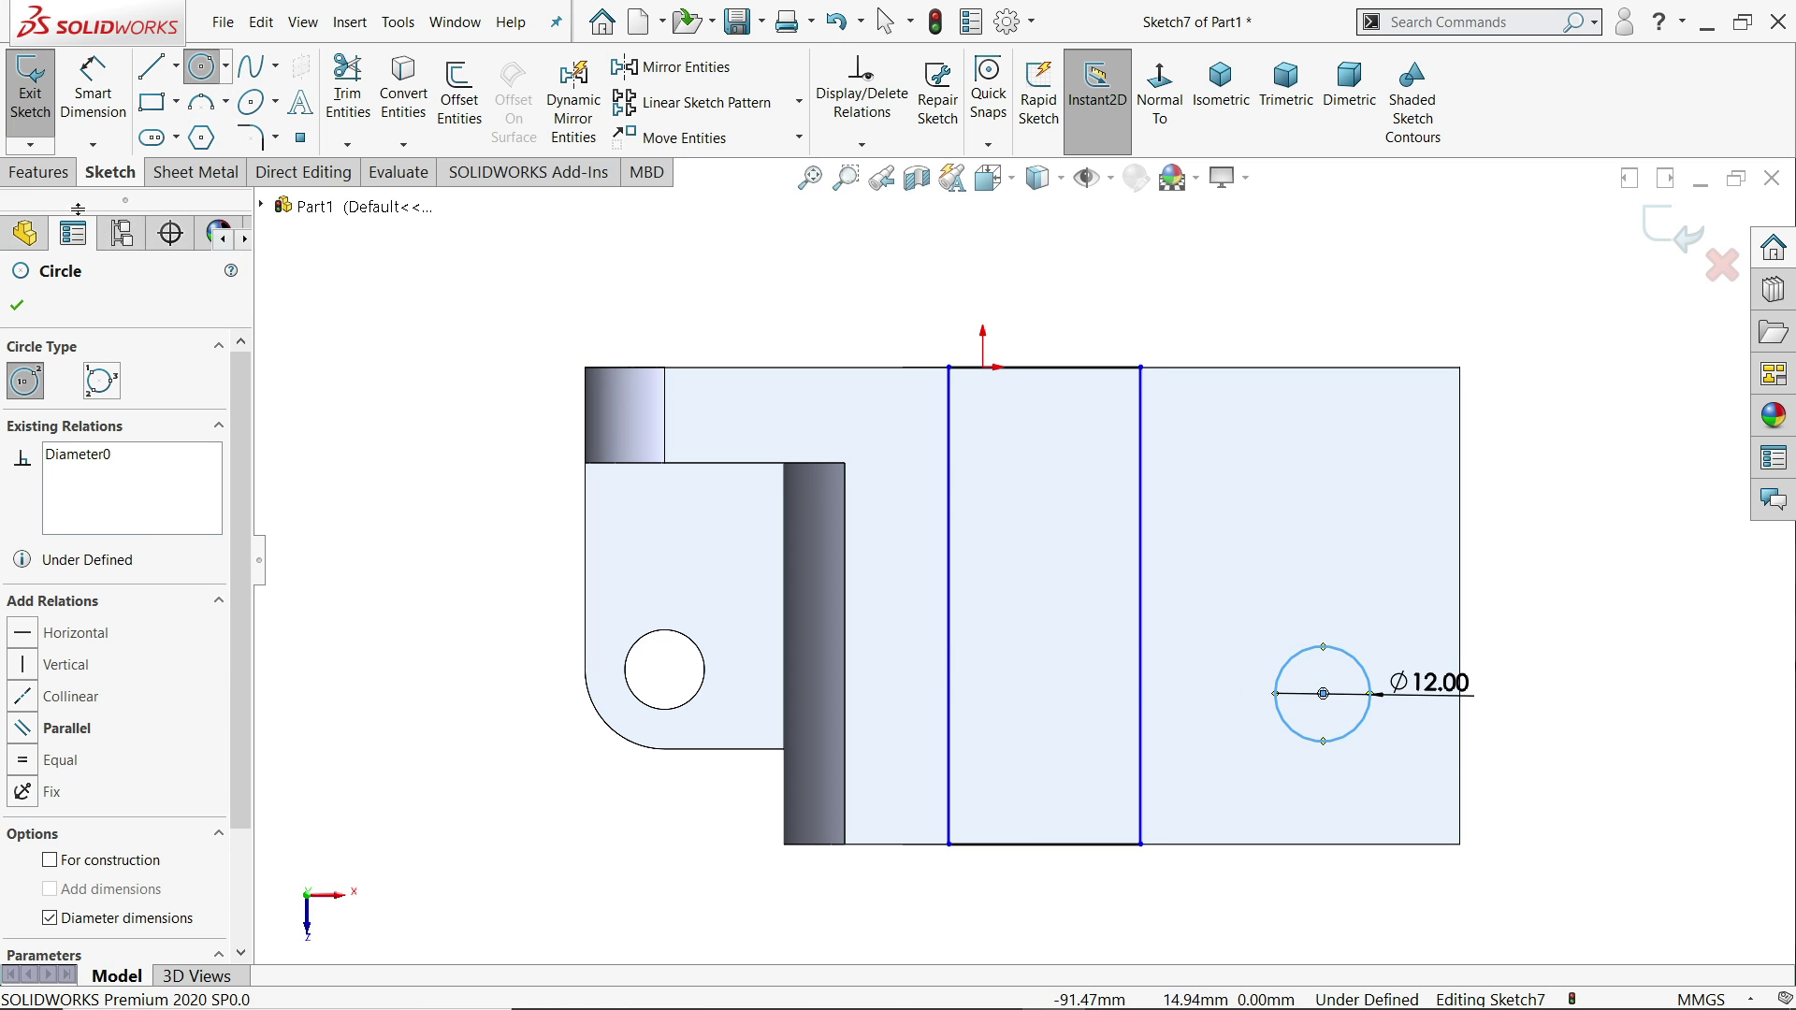
{"action": "left_click", "coordinate": [40, 173]}
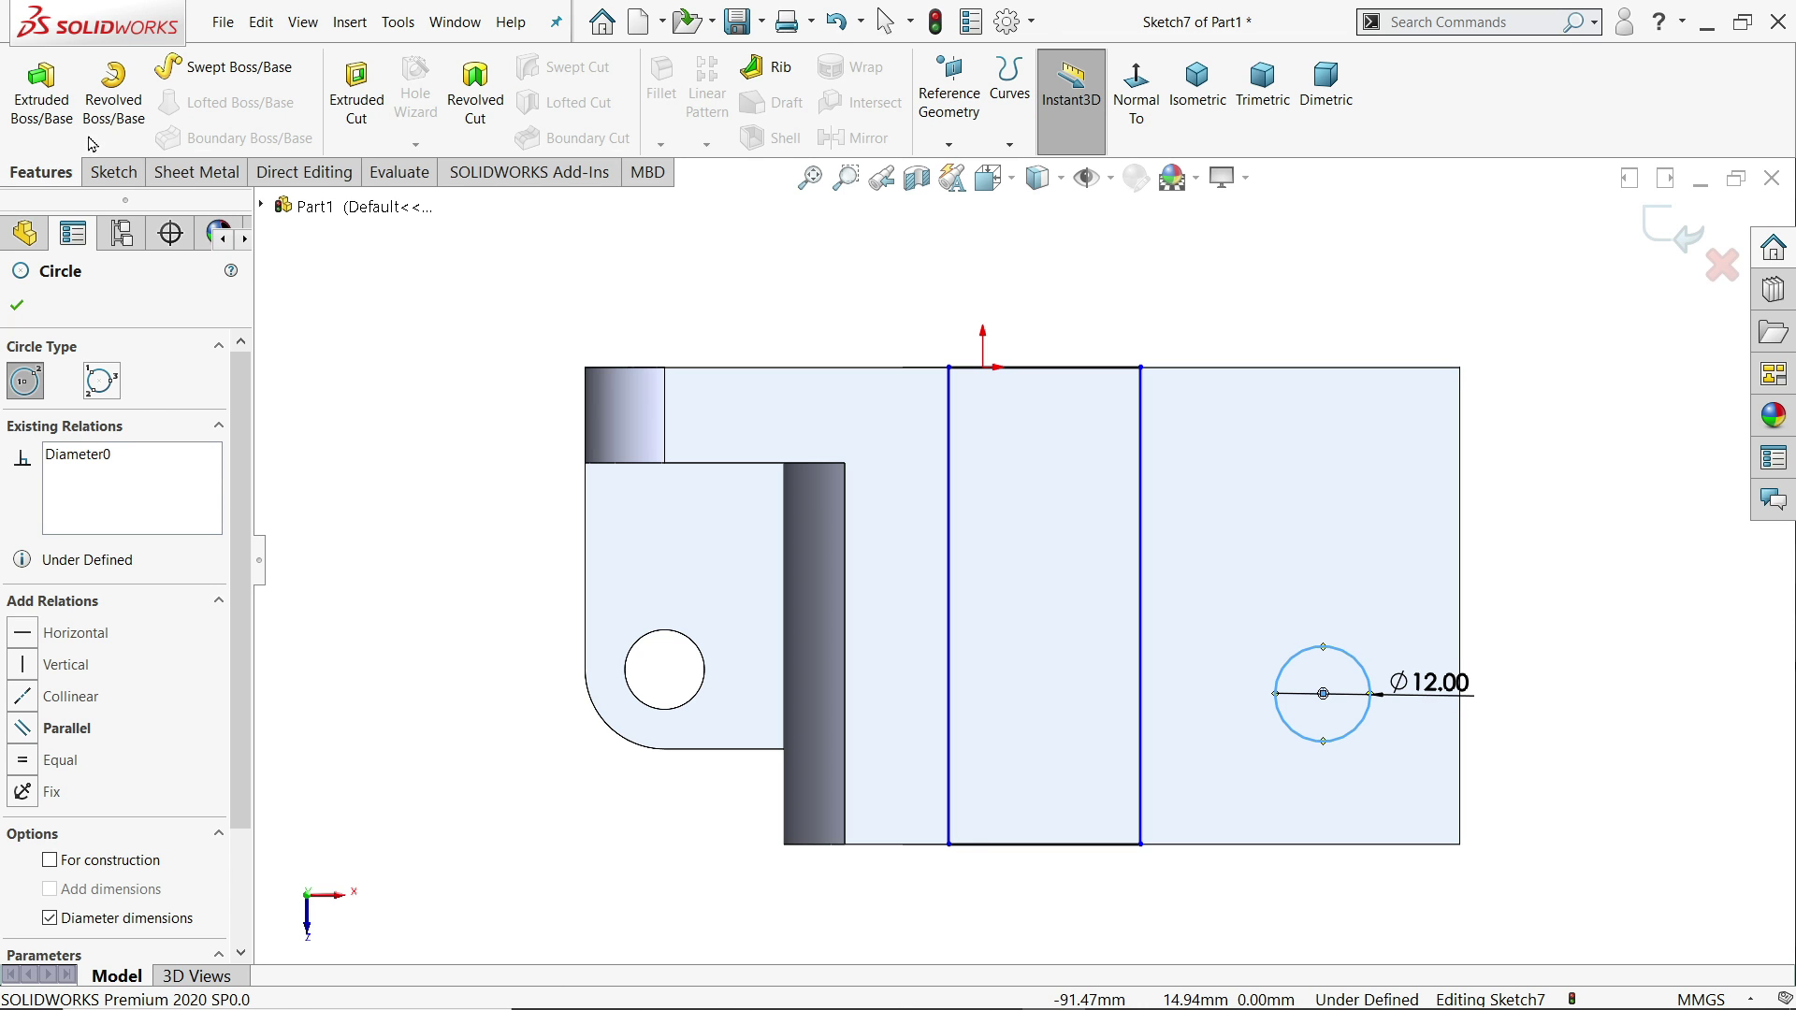
{"action": "left_click", "coordinate": [111, 167]}
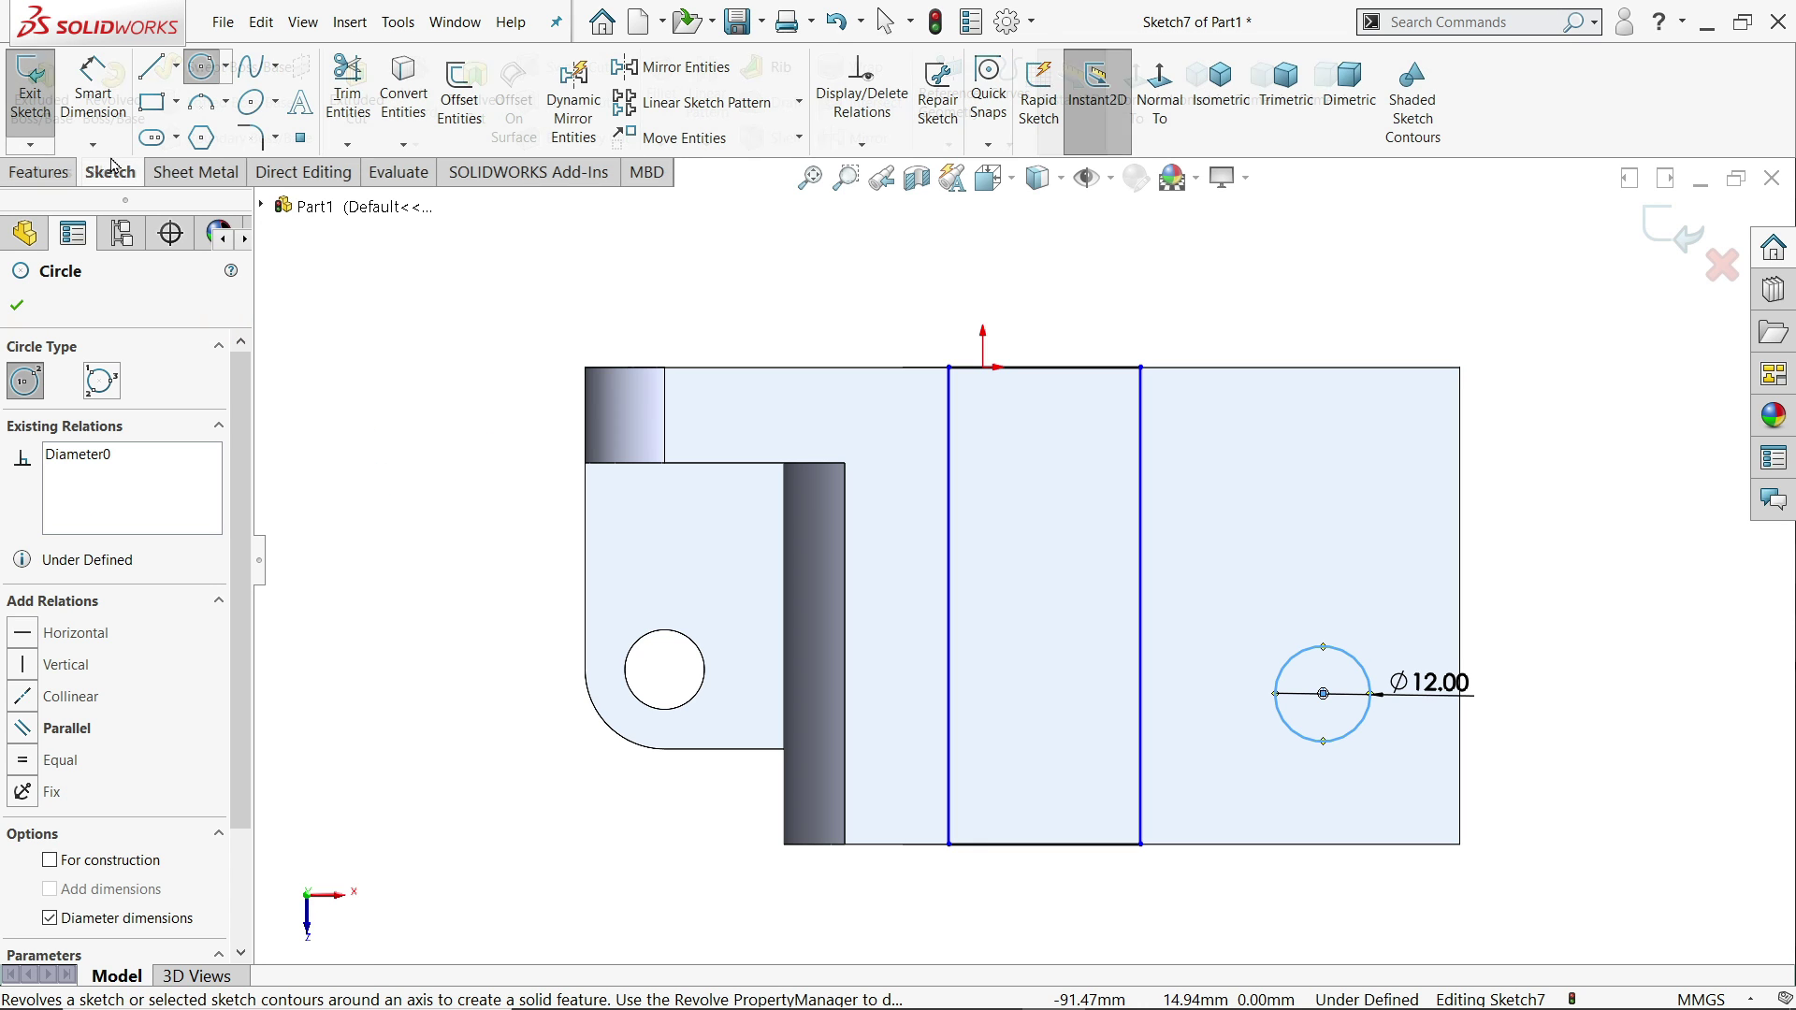
- Dimension the top-face rectangle's width to 16 mm
{"action": "left_click", "coordinate": [92, 89]}
{"action": "left_click", "coordinate": [1071, 368]}
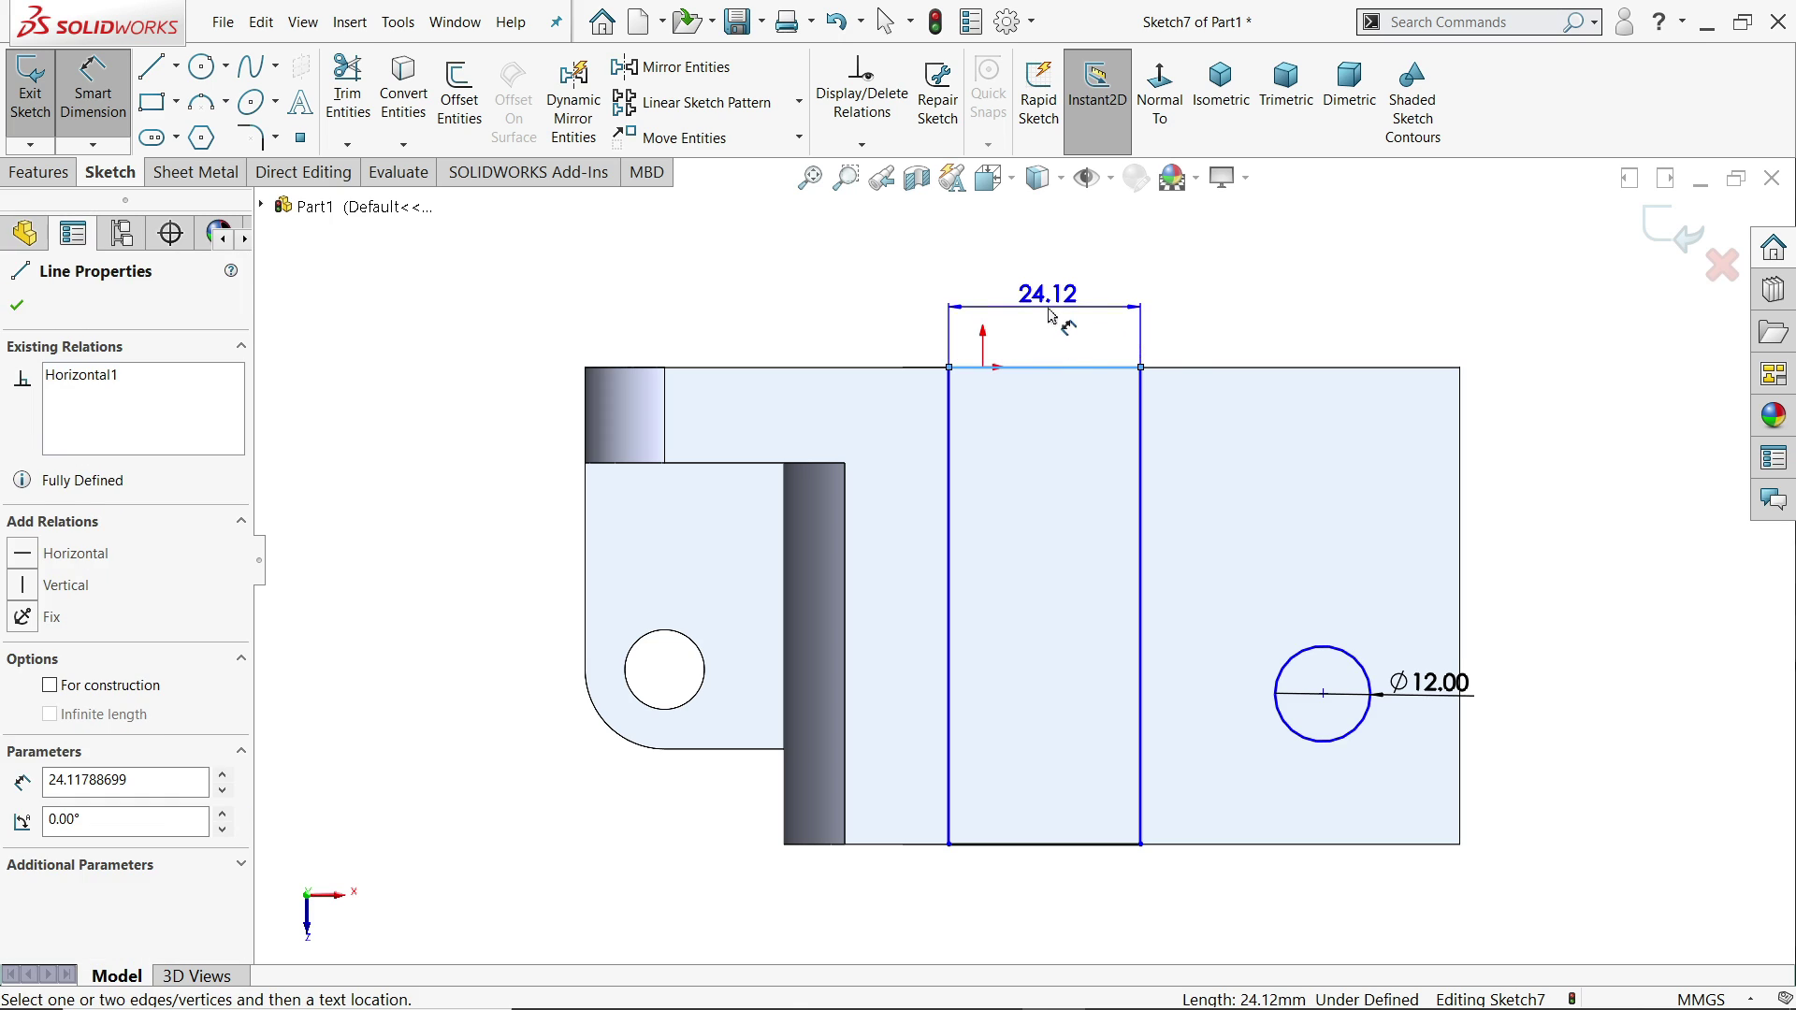
{"action": "left_click", "coordinate": [1085, 309]}
{"action": "key", "text": "BackSpace"}
{"action": "key", "text": "Escape"}
{"action": "type", "text": "16"}
{"action": "key", "text": "Return"}
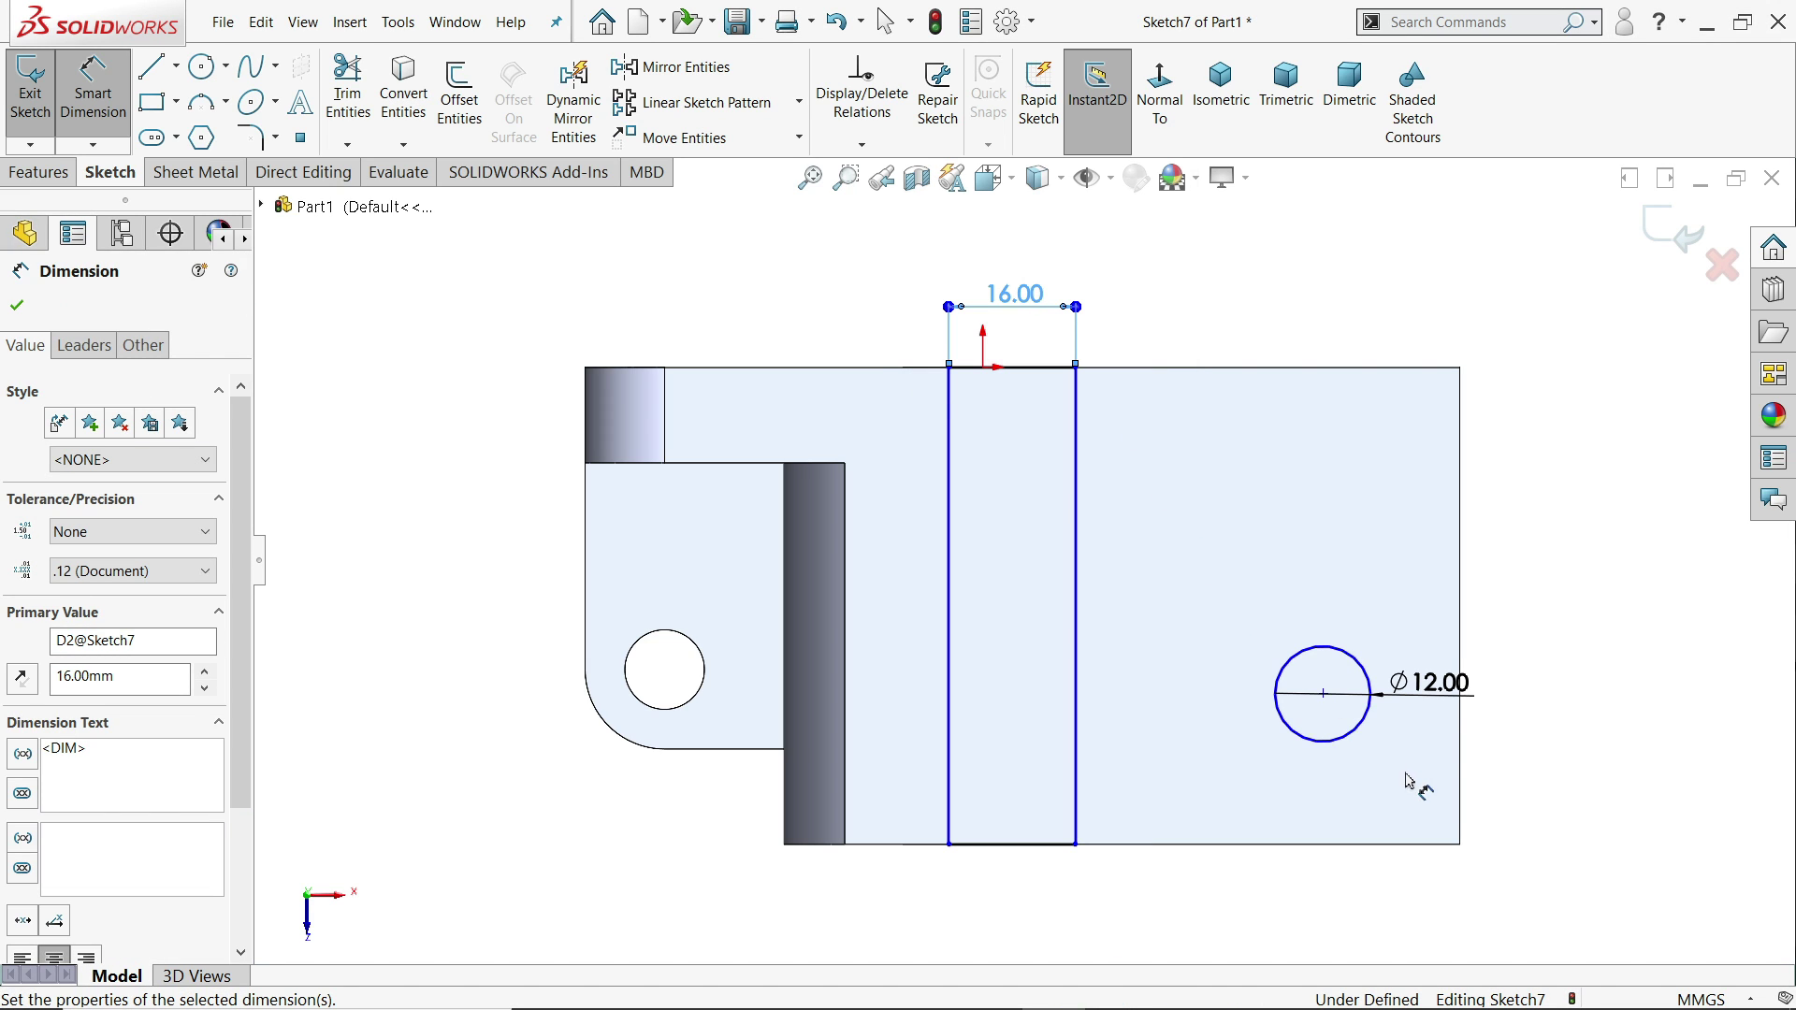
- Dimension the circle's centre 24 mm from the slab's front edge and 20 mm from its free end edge
{"action": "scroll", "coordinate": [1407, 777], "scroll_direction": "down", "scroll_amount": 3}
{"action": "left_click", "coordinate": [1223, 625]}
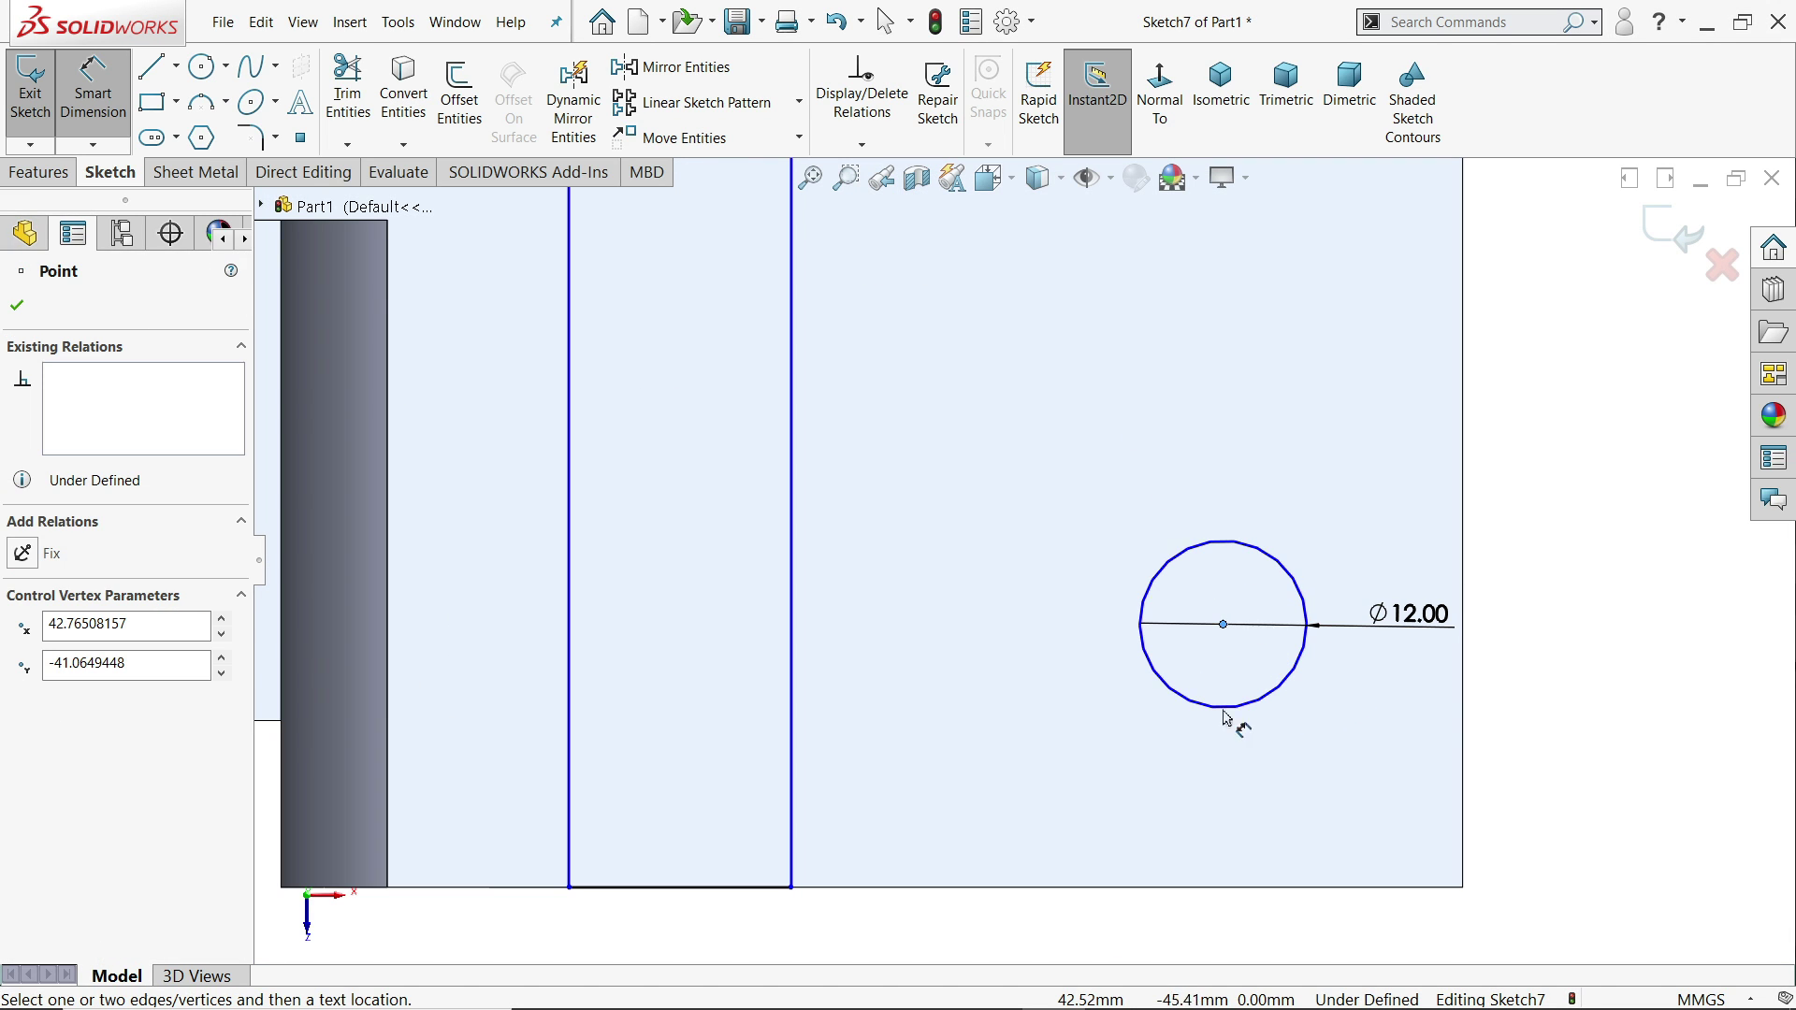
{"action": "left_click", "coordinate": [1232, 886]}
{"action": "left_click", "coordinate": [1664, 764]}
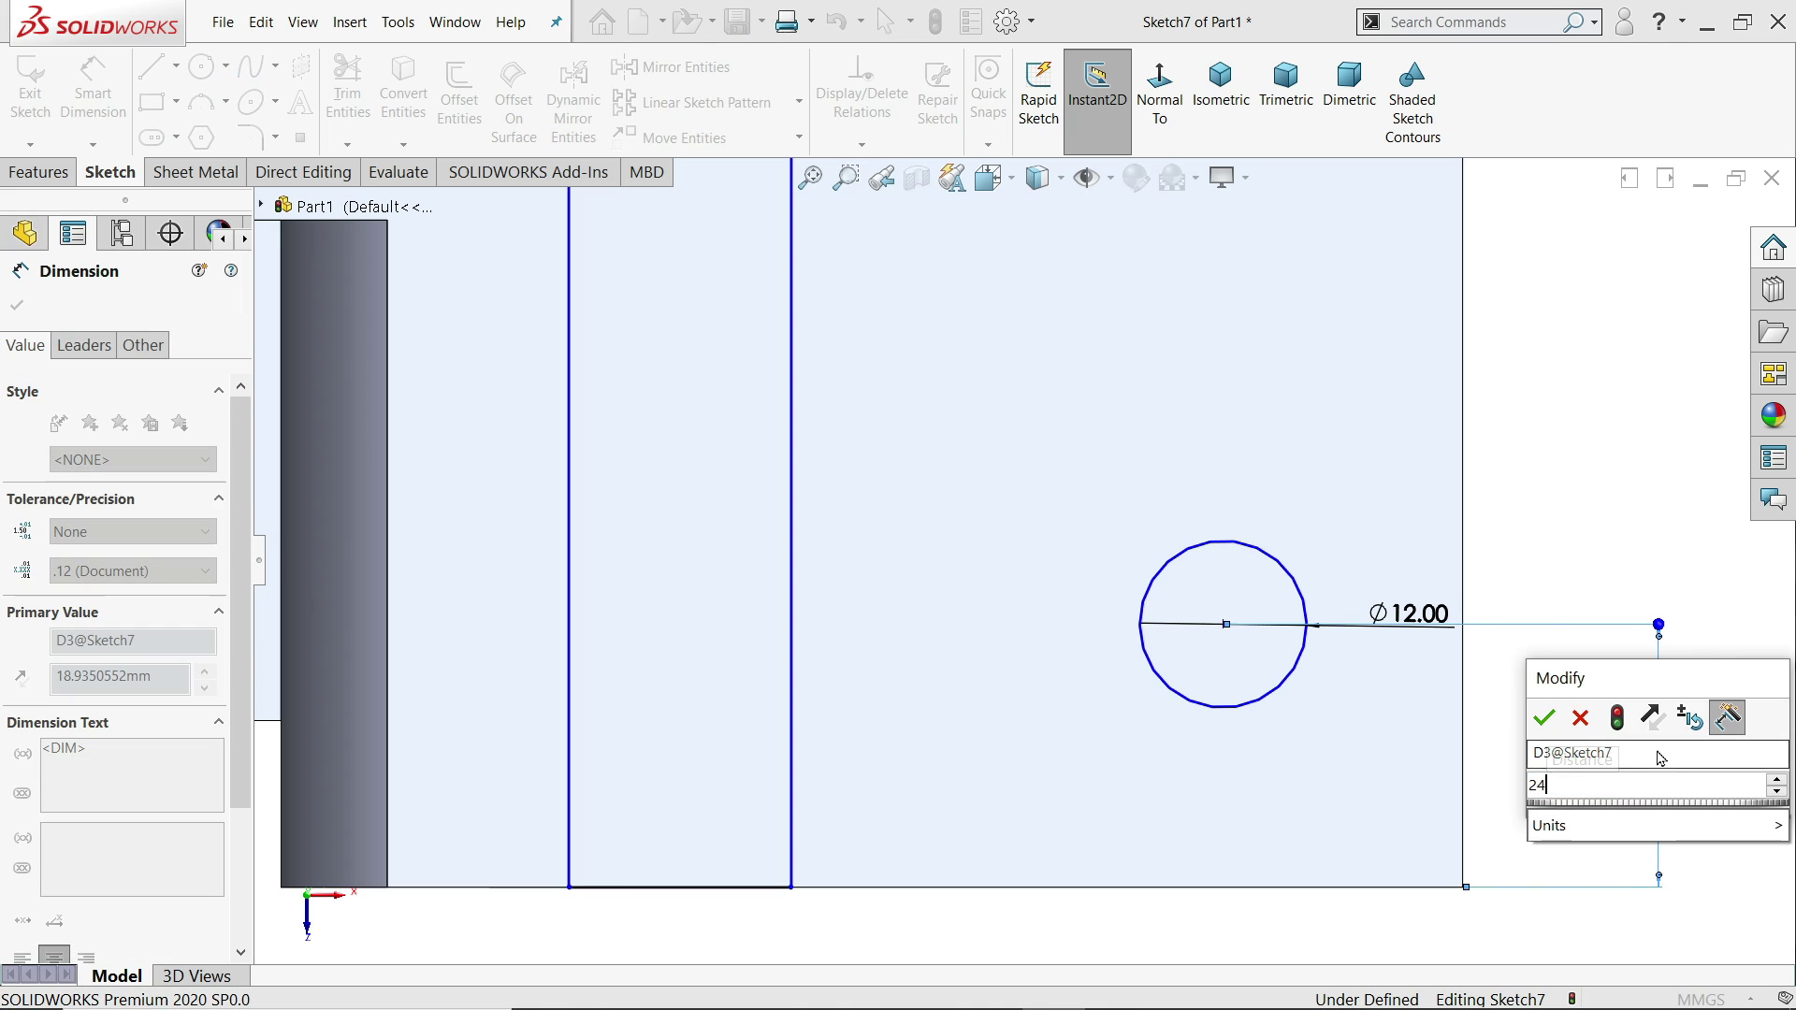
{"action": "type", "text": "24"}
{"action": "key", "text": "Return"}
{"action": "left_click", "coordinate": [1464, 640]}
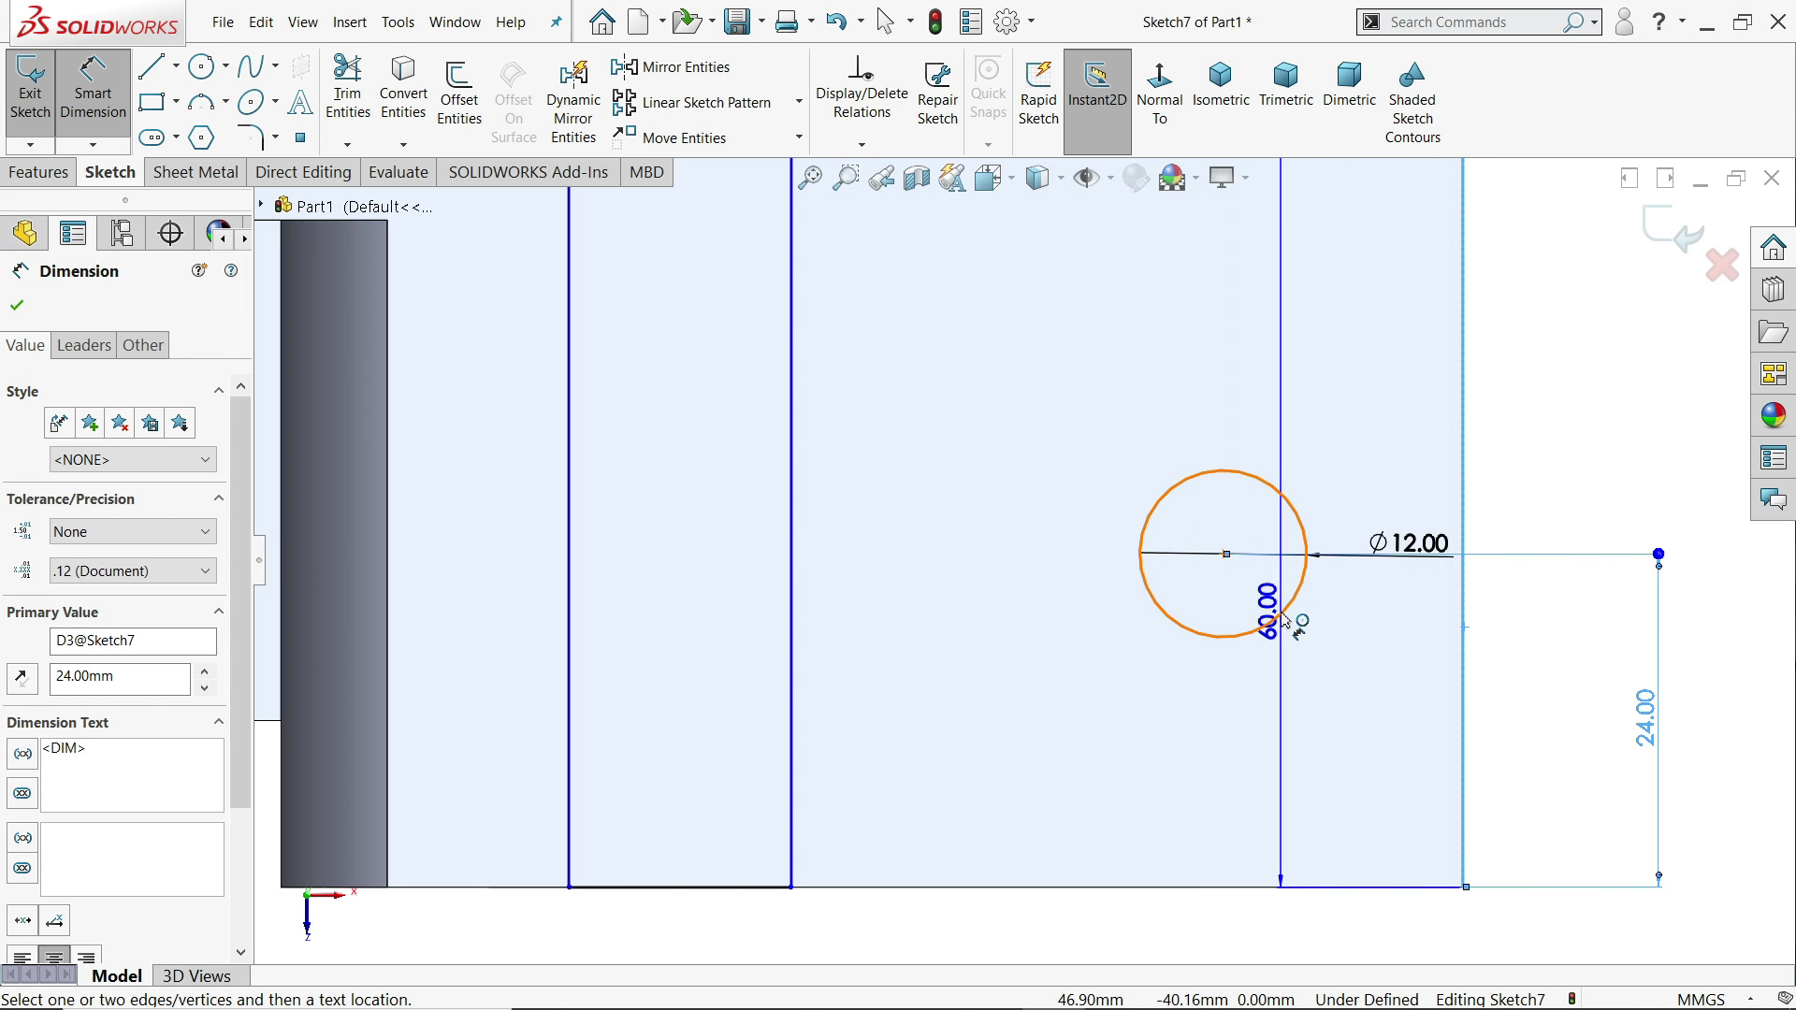
{"action": "left_click", "coordinate": [1286, 617]}
{"action": "left_click", "coordinate": [1350, 394]}
{"action": "type", "text": "20"}
{"action": "key", "text": "Return"}
- Centre the 16 mm rectangle by making the midpoint of its rear edge coincident with the origin
{"action": "scroll", "coordinate": [1041, 511], "scroll_direction": "up", "scroll_amount": 3}
{"action": "scroll", "coordinate": [992, 496], "scroll_direction": "down", "scroll_amount": 3}
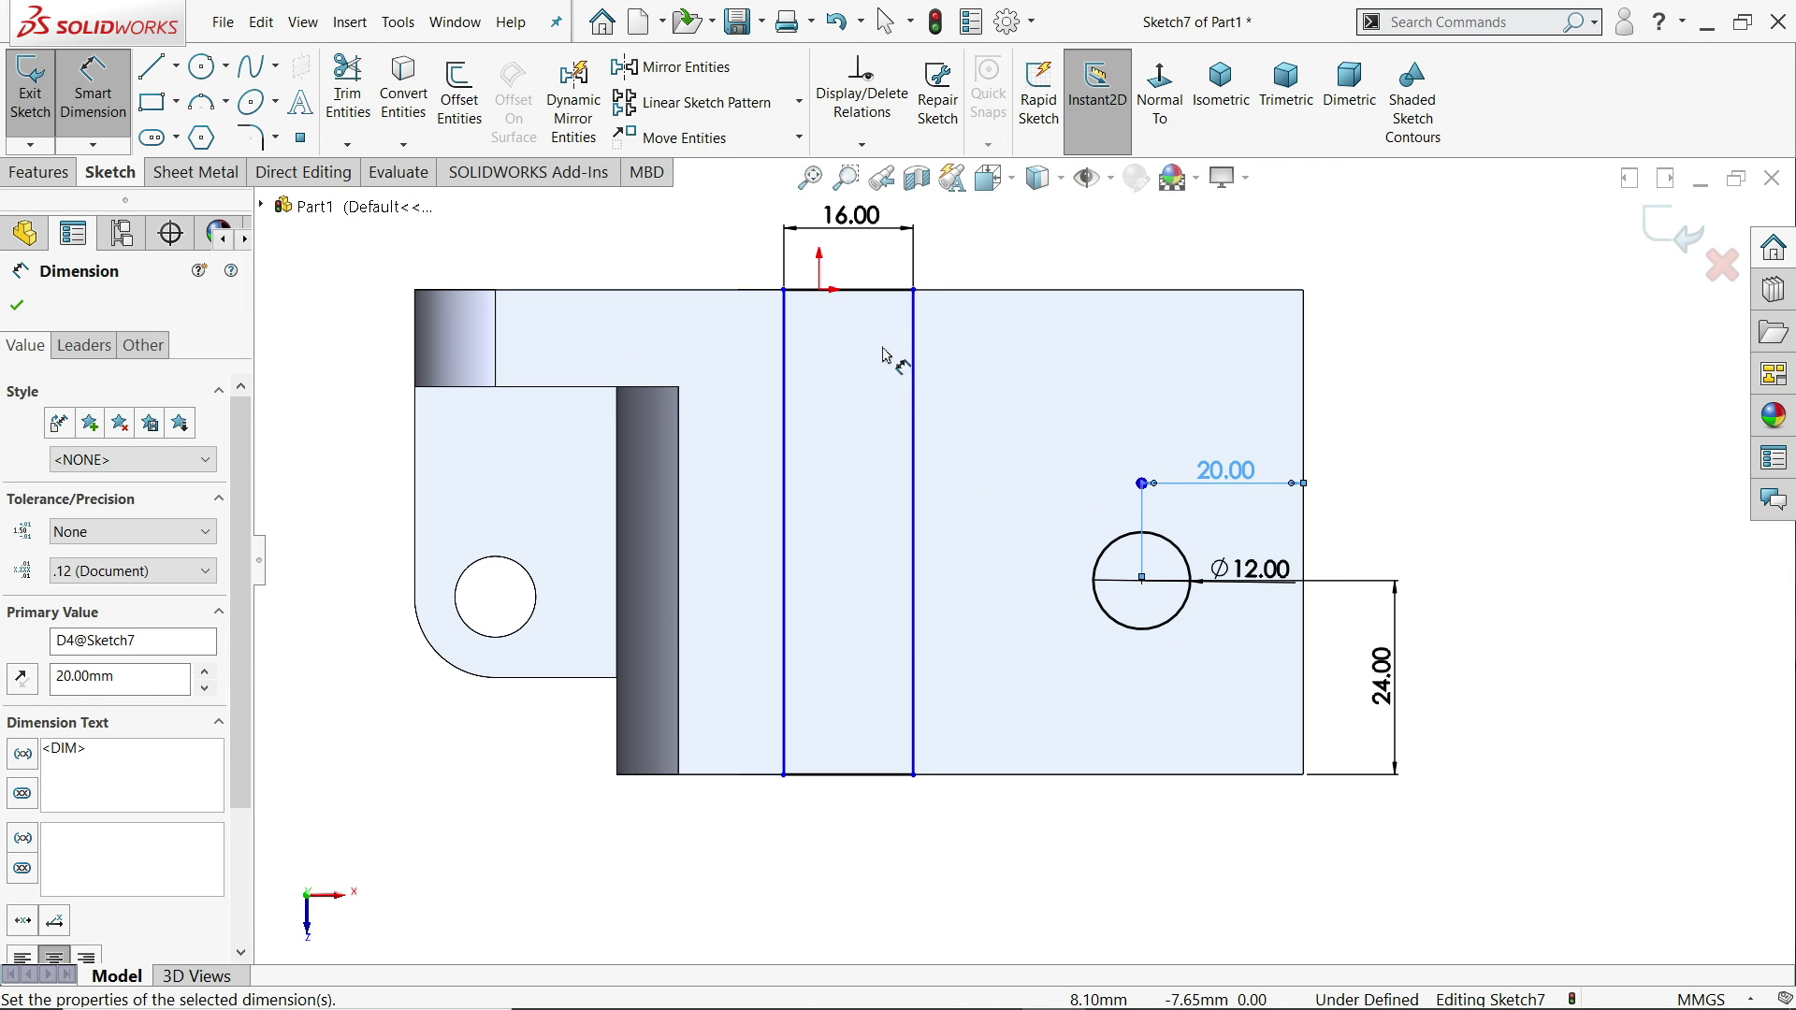
{"action": "scroll", "coordinate": [813, 321], "scroll_direction": "down", "scroll_amount": 1}
{"action": "scroll", "coordinate": [817, 329], "scroll_direction": "up", "scroll_amount": 2}
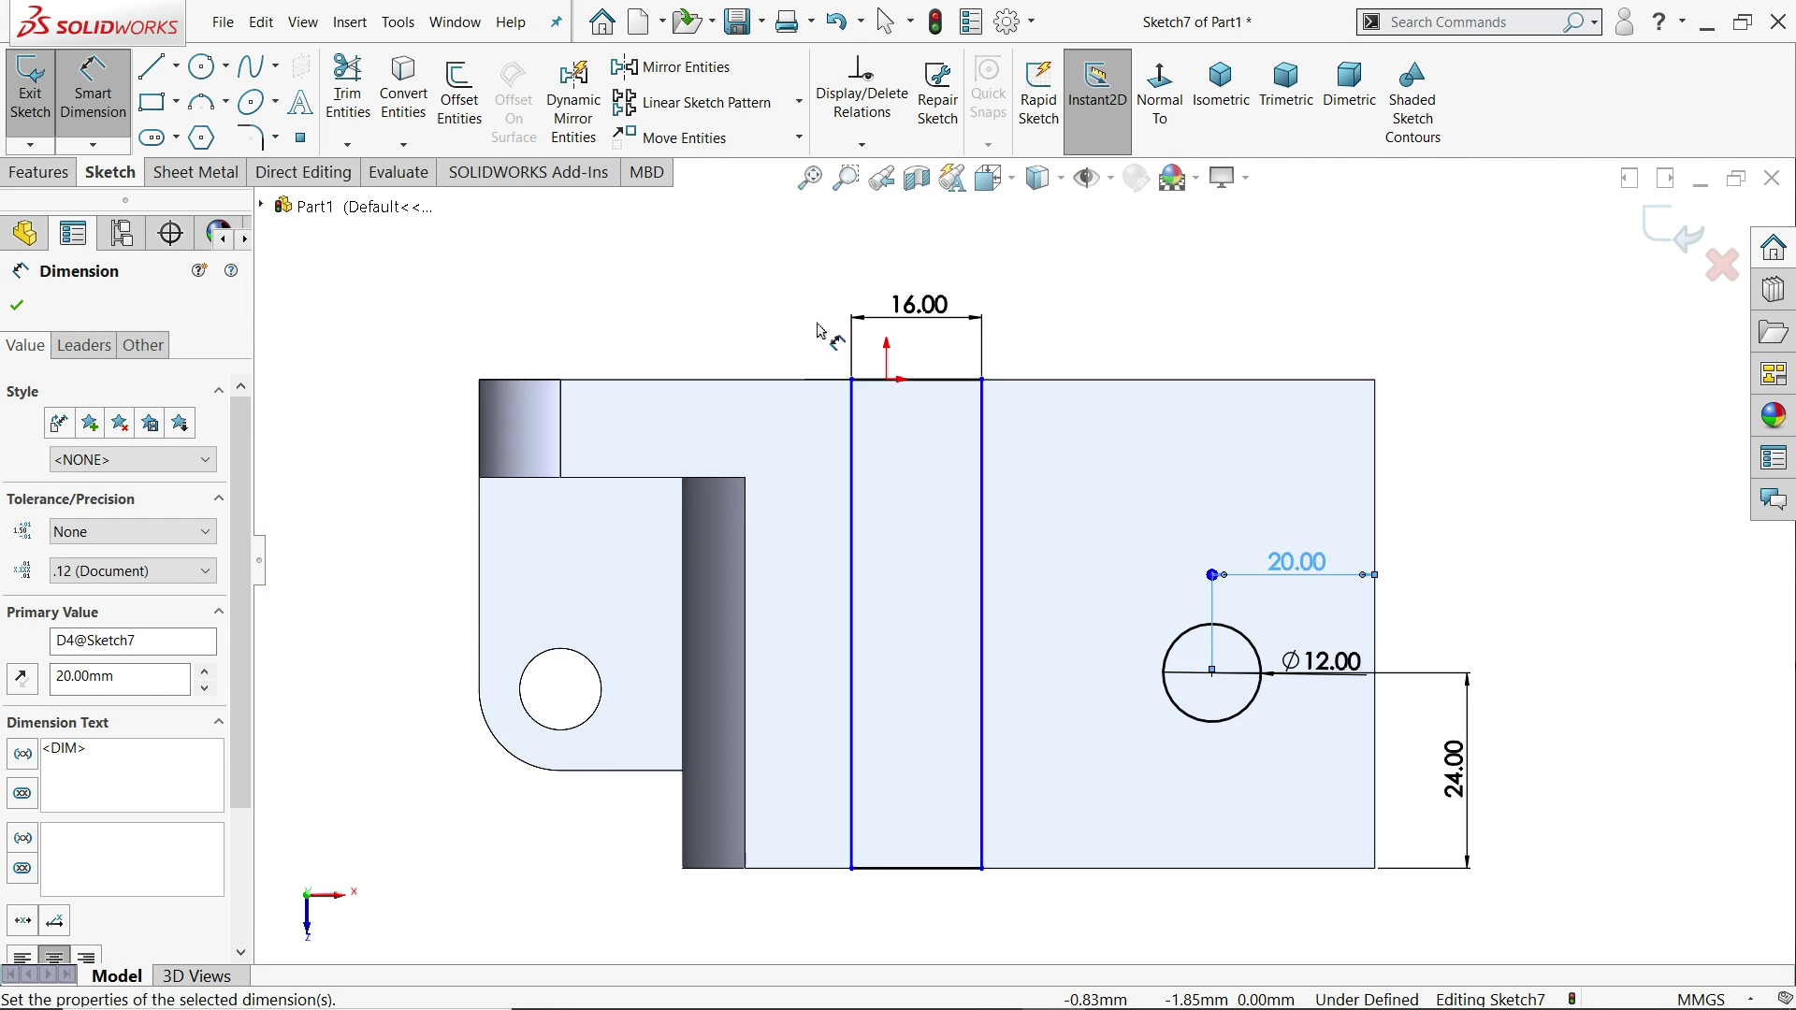
{"action": "scroll", "coordinate": [879, 399], "scroll_direction": "down", "scroll_amount": 3}
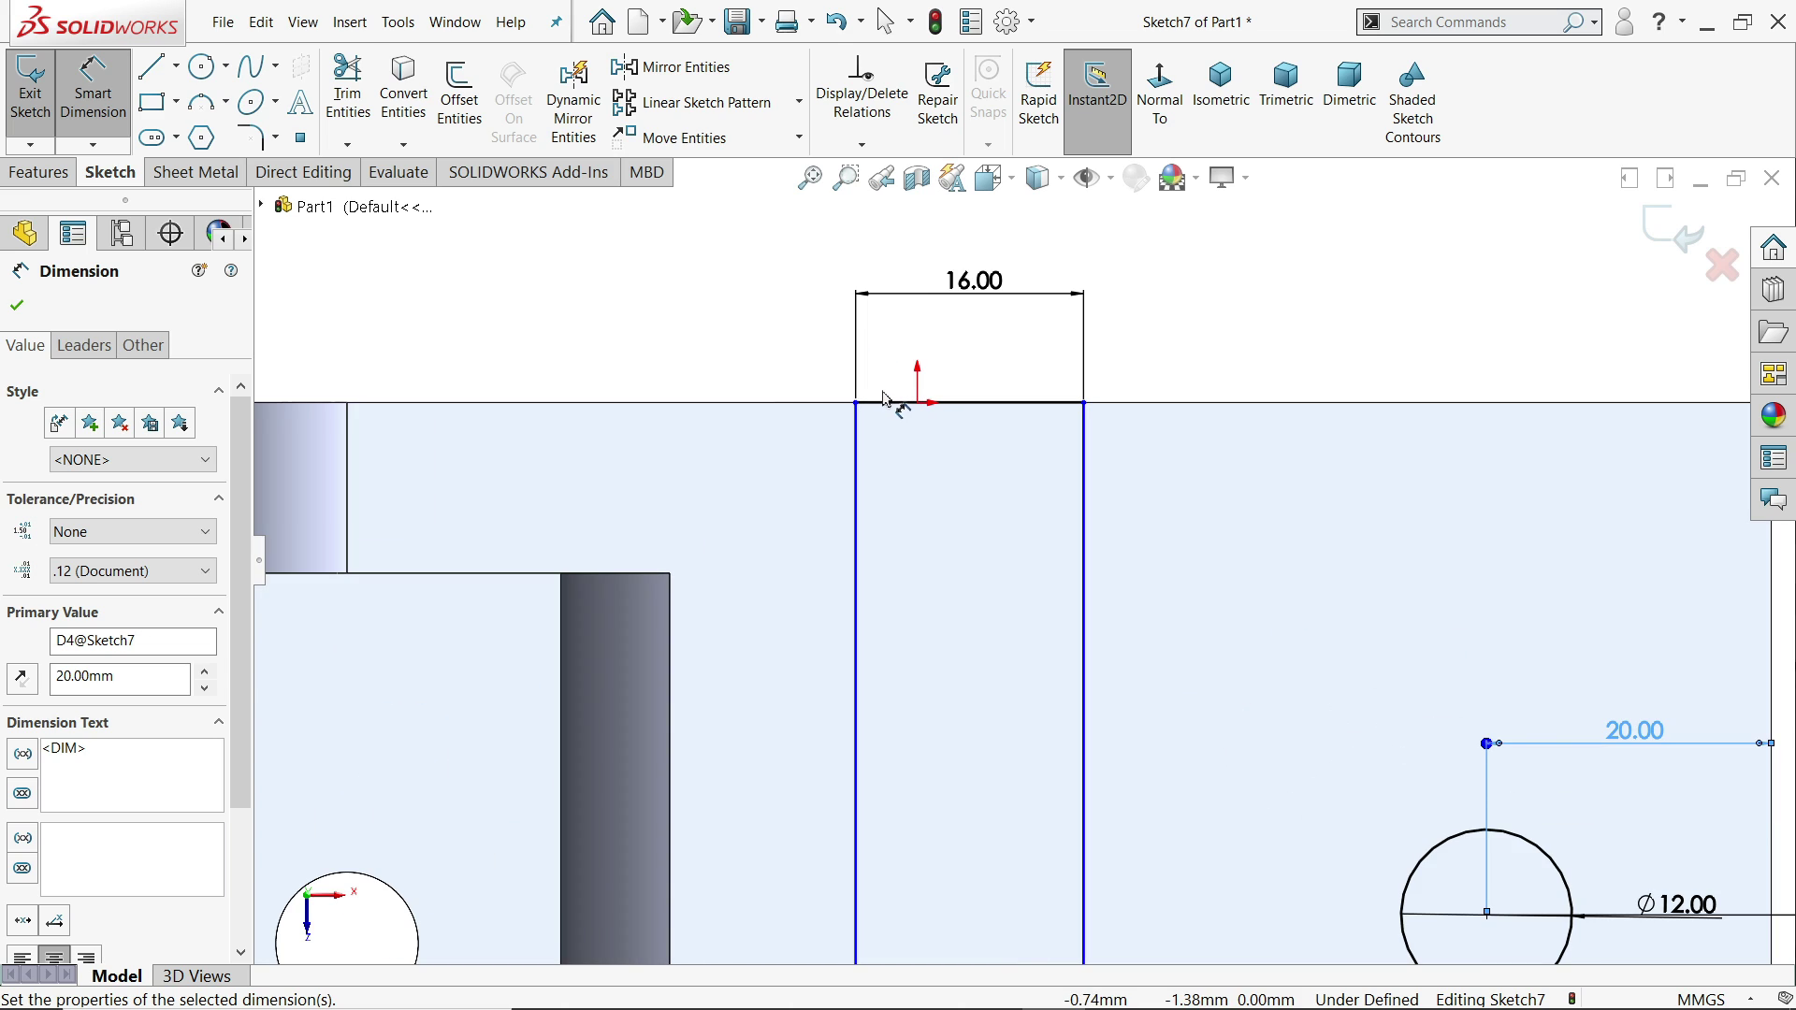
{"action": "left_click", "coordinate": [16, 306]}
{"action": "left_click", "coordinate": [968, 403]}
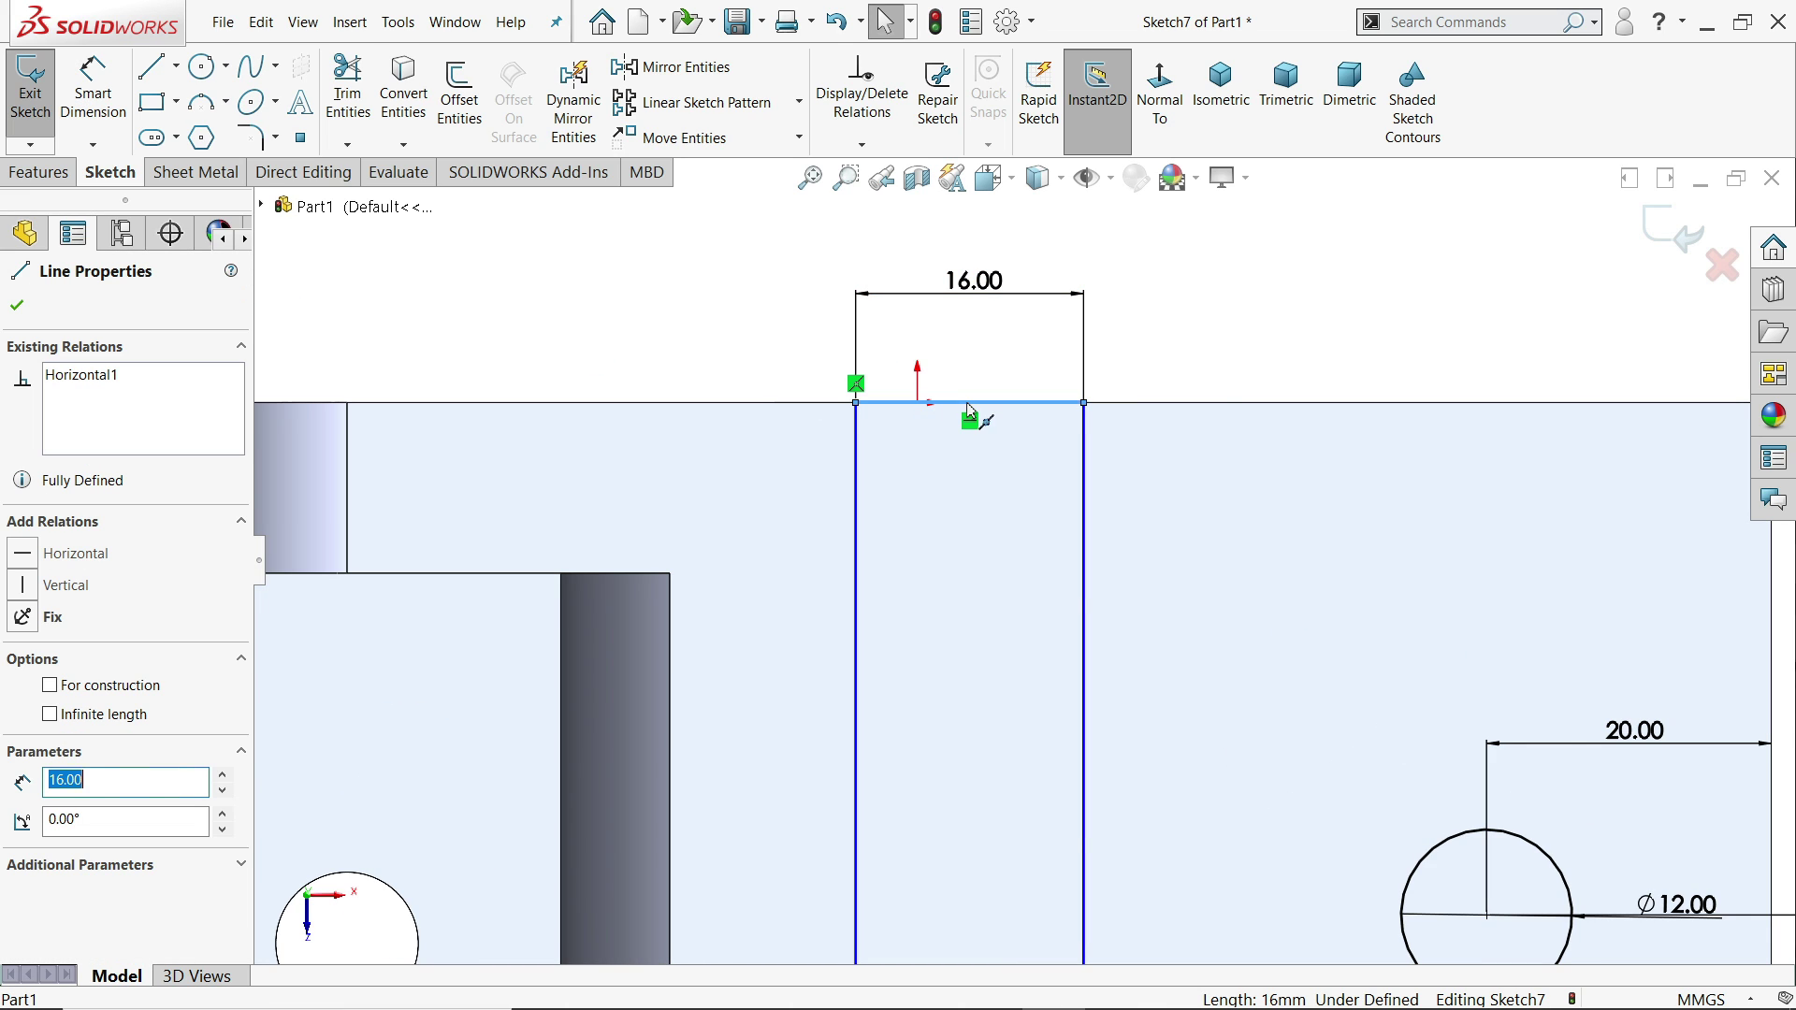
{"action": "right_click", "coordinate": [968, 409]}
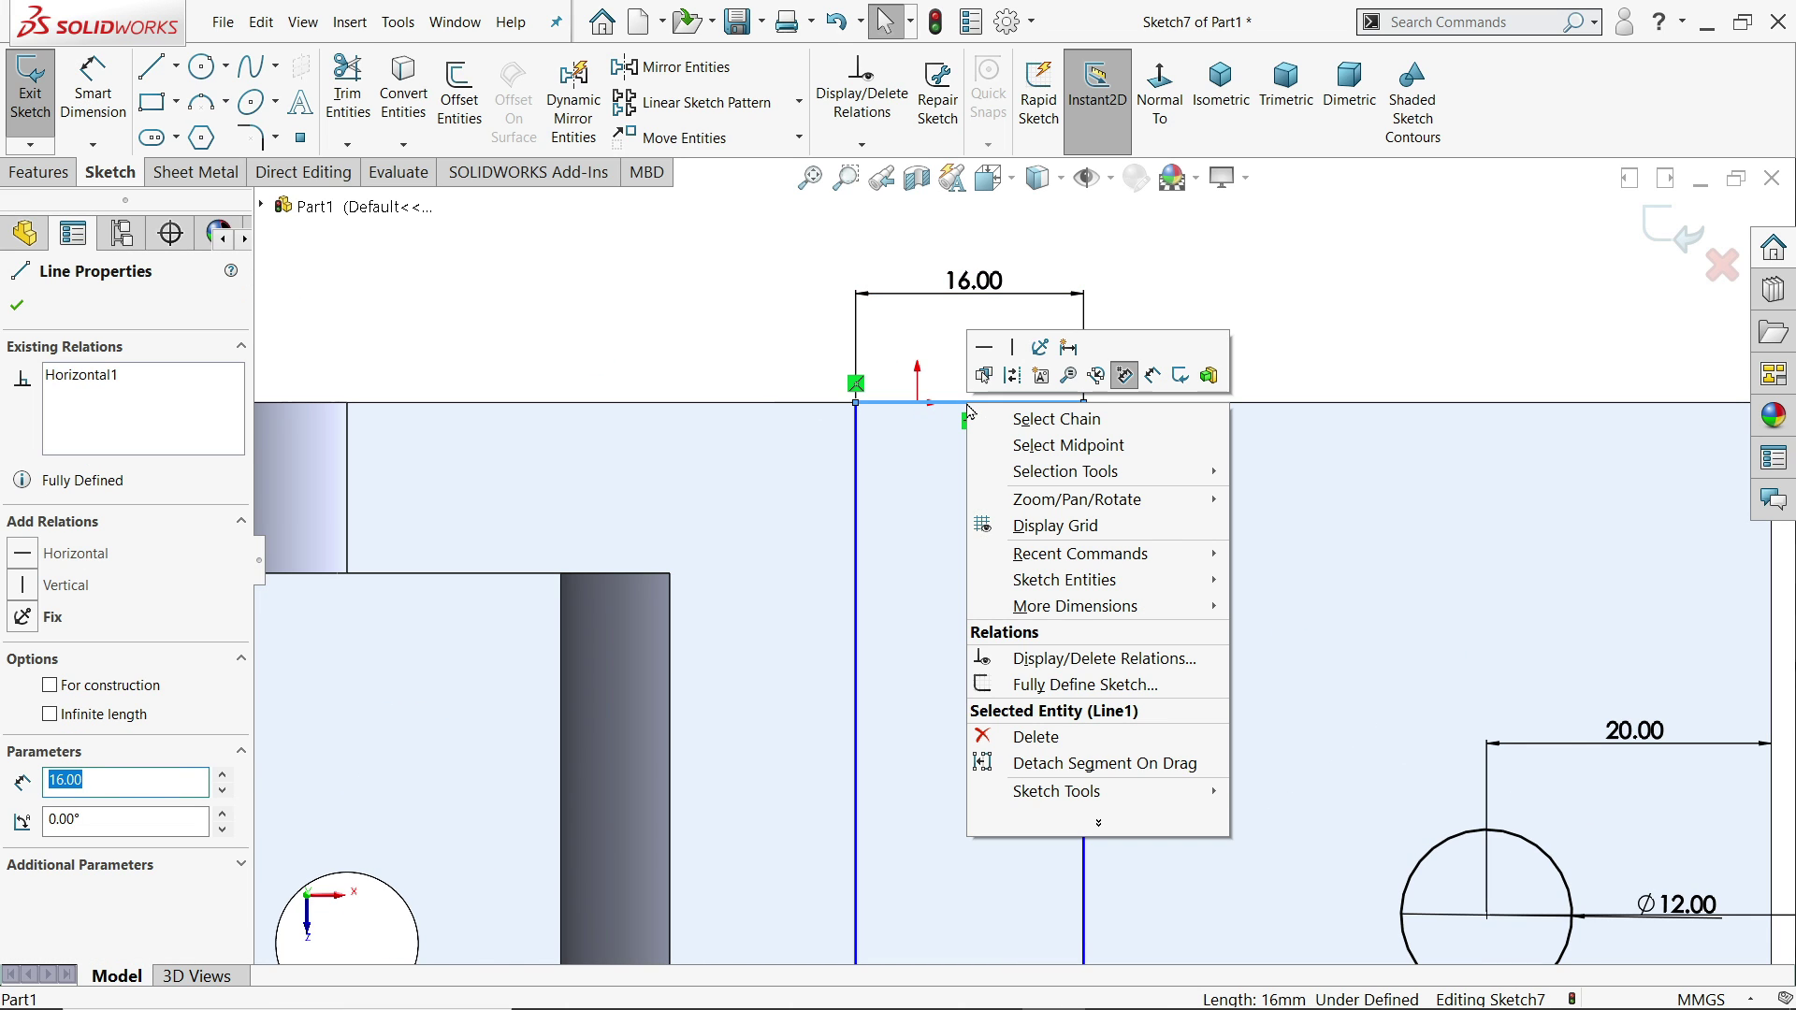
{"action": "left_click", "coordinate": [1048, 446]}
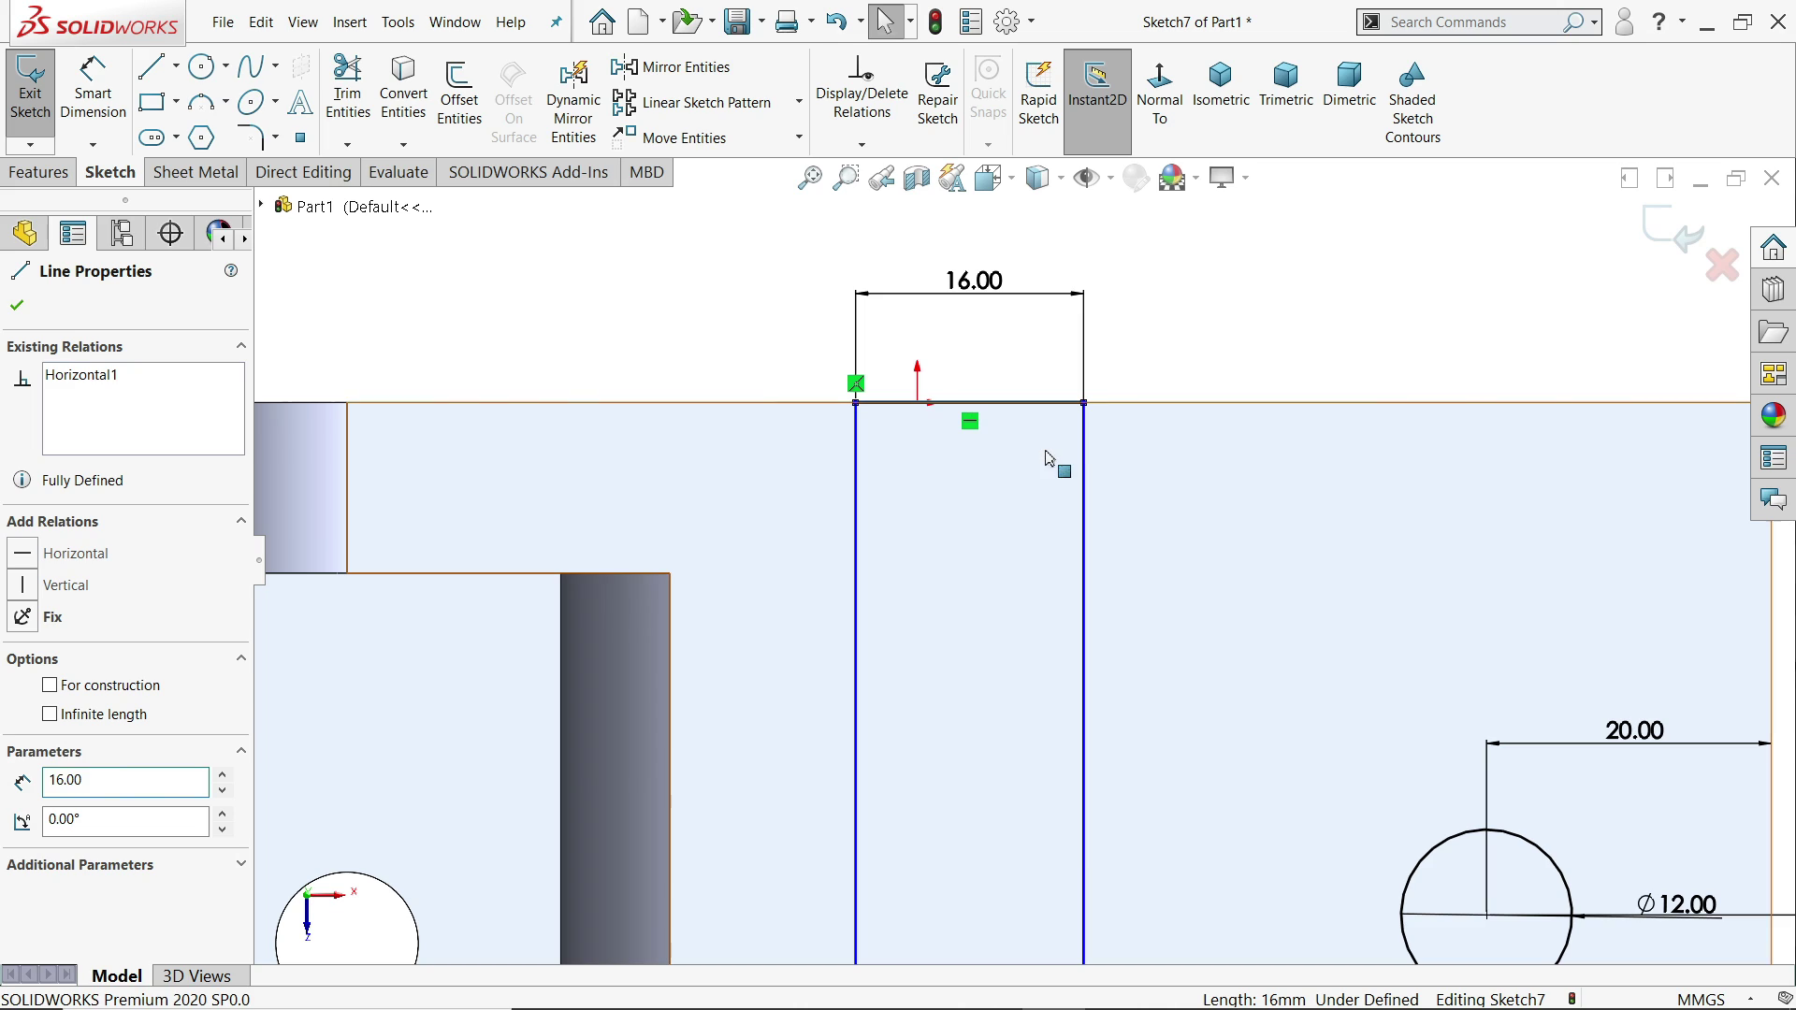
{"action": "left_click", "coordinate": [918, 406], "text": "ctrl"}
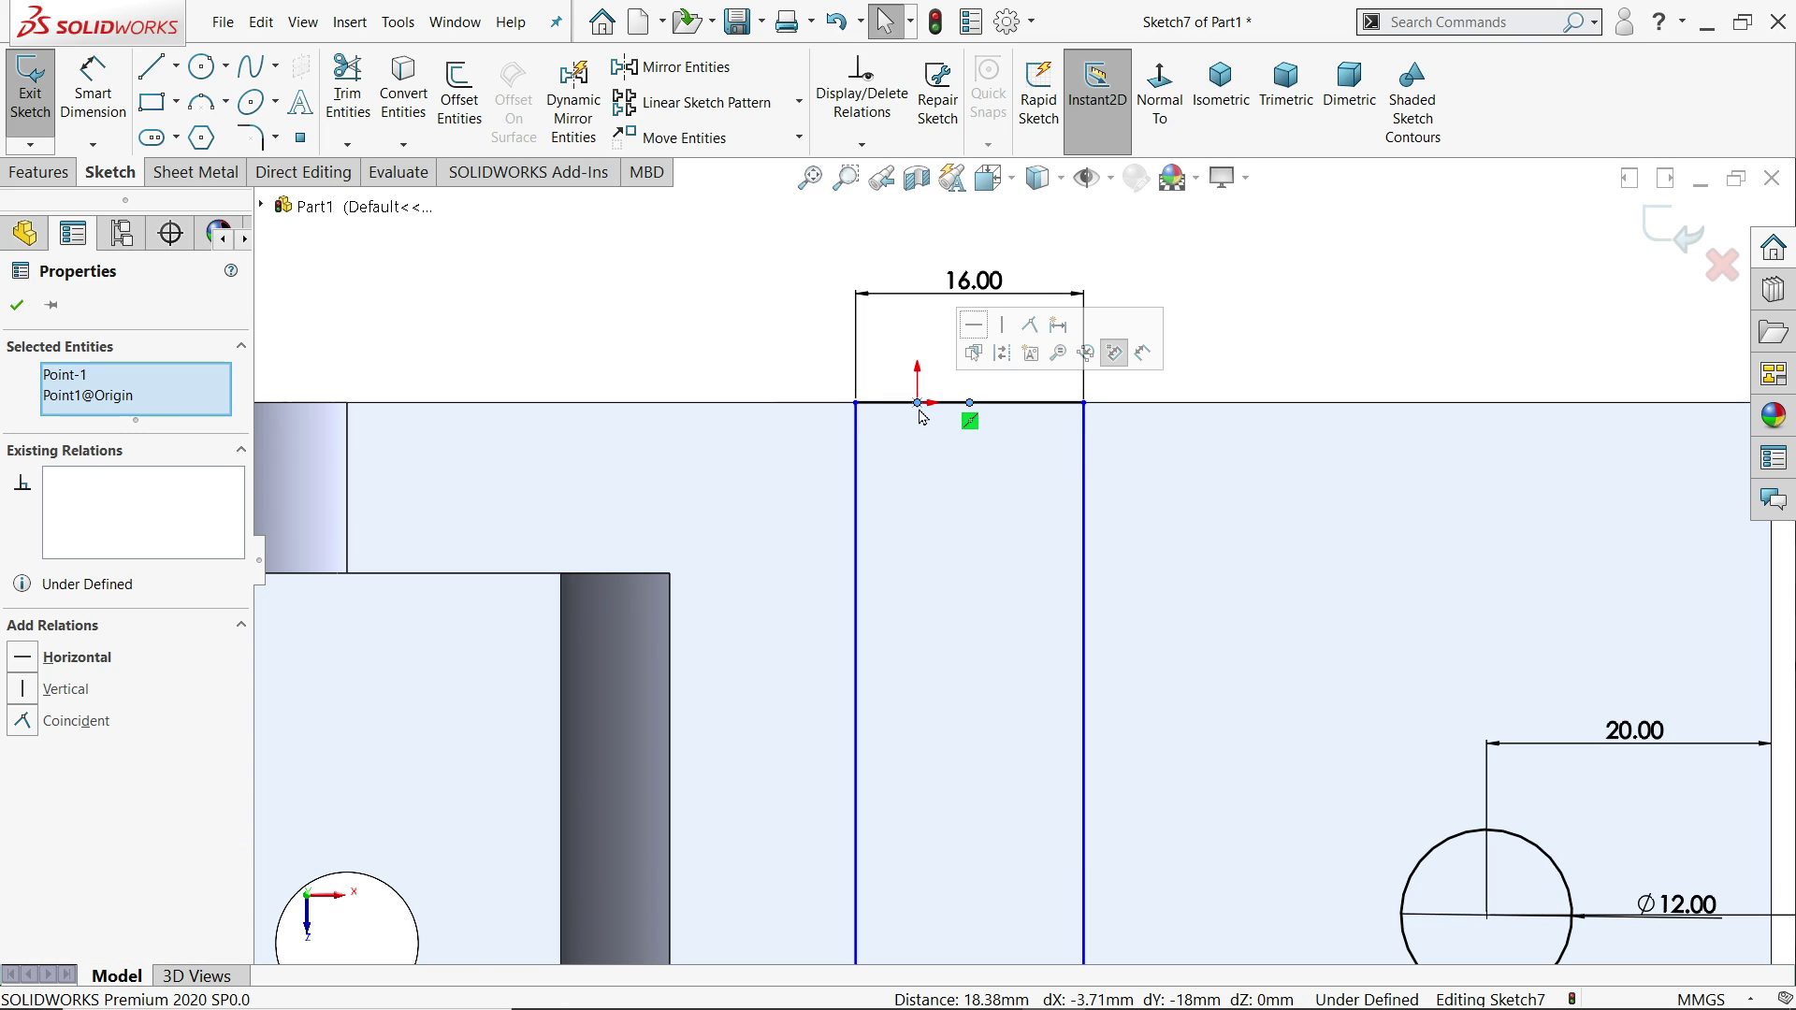
{"action": "left_click", "coordinate": [1030, 326]}
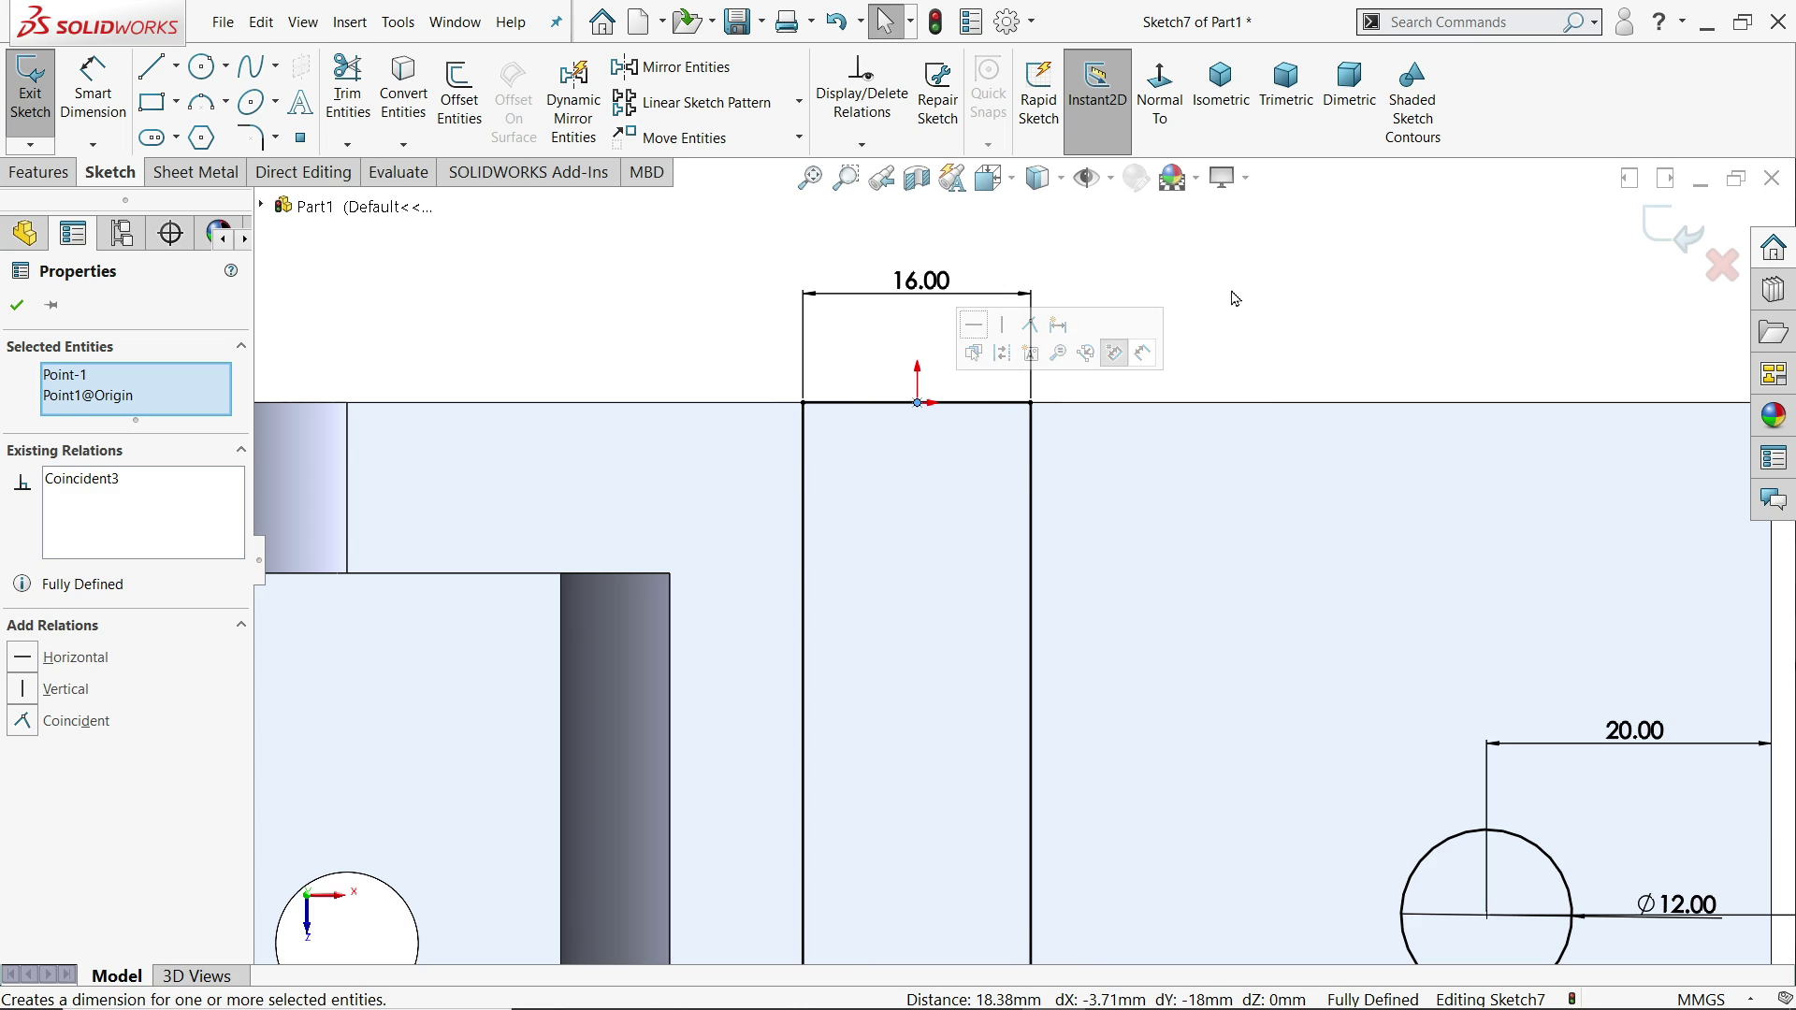
- Start an Extruded Cut from the top-face sketch, using only the 16 mm wide rectangle's region as the contour
{"action": "left_click", "coordinate": [1267, 280]}
{"action": "key", "text": "f"}
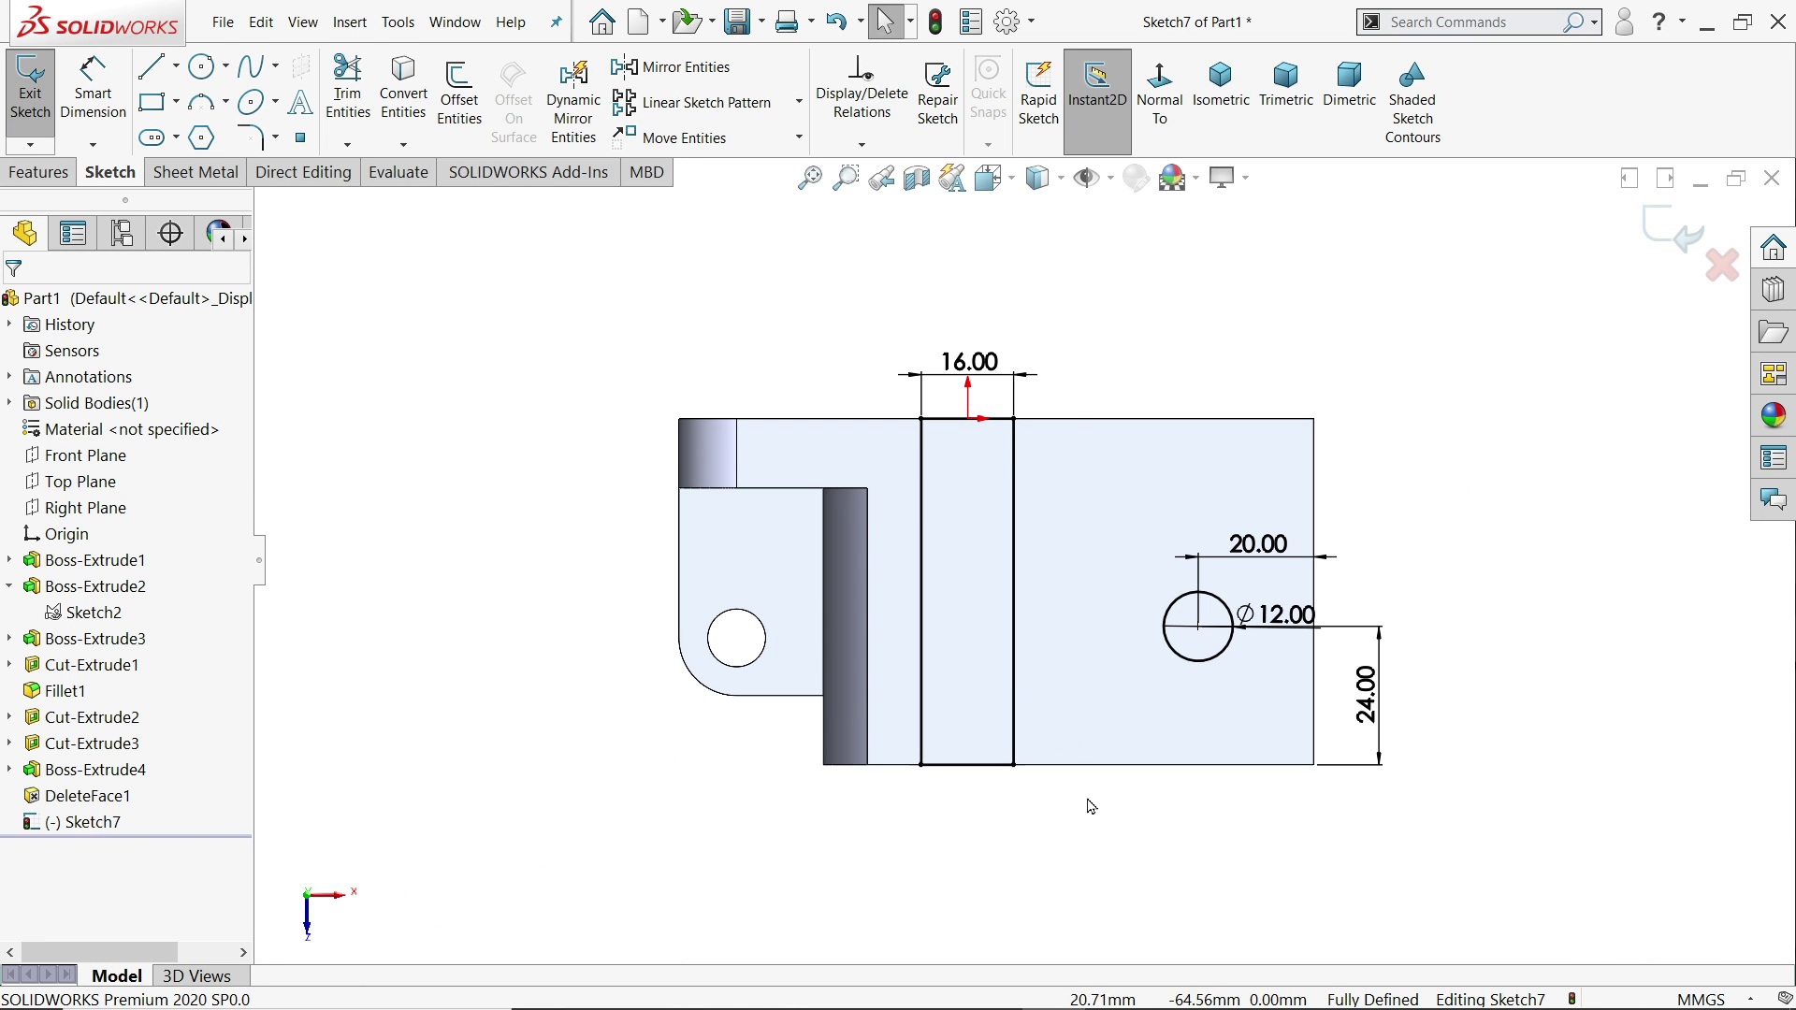
{"action": "middle_click_drag", "start_coordinate": [1090, 807], "coordinate": [1071, 481]}
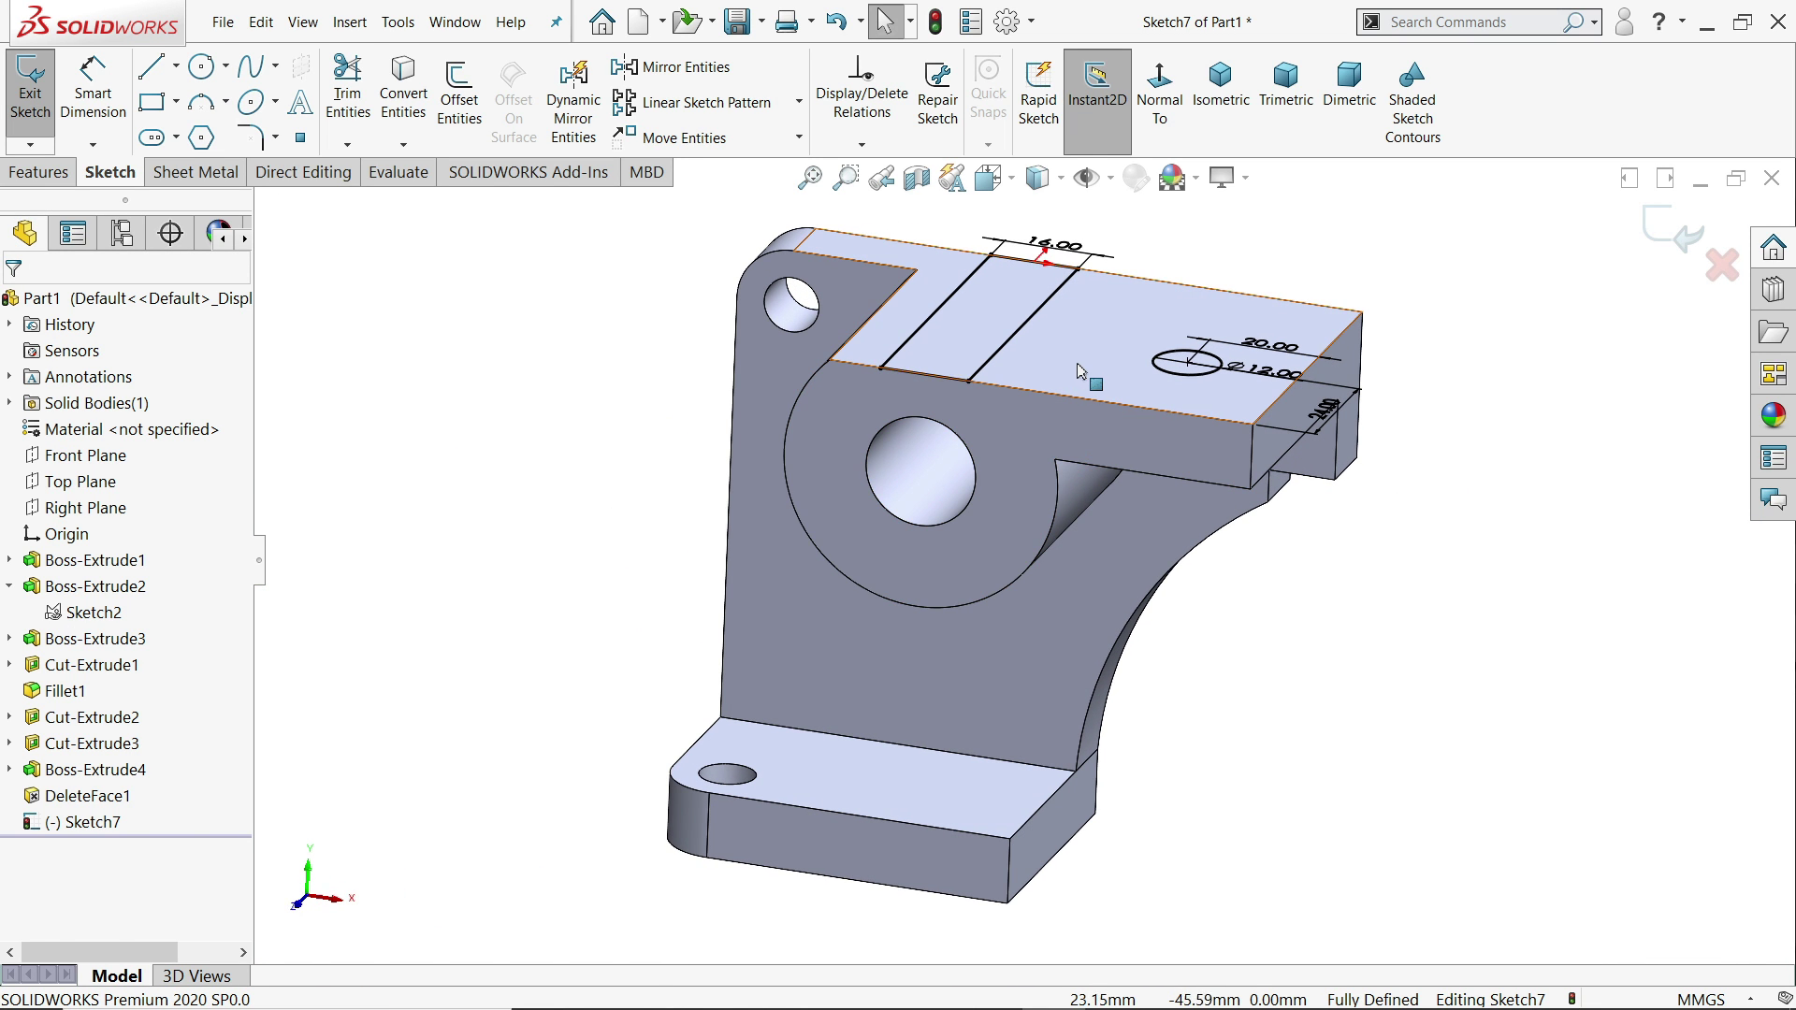
{"action": "scroll", "coordinate": [1035, 367], "scroll_direction": "down", "scroll_amount": 3}
{"action": "scroll", "coordinate": [1048, 369], "scroll_direction": "up", "scroll_amount": 2}
{"action": "scroll", "coordinate": [1048, 370], "scroll_direction": "down", "scroll_amount": 2}
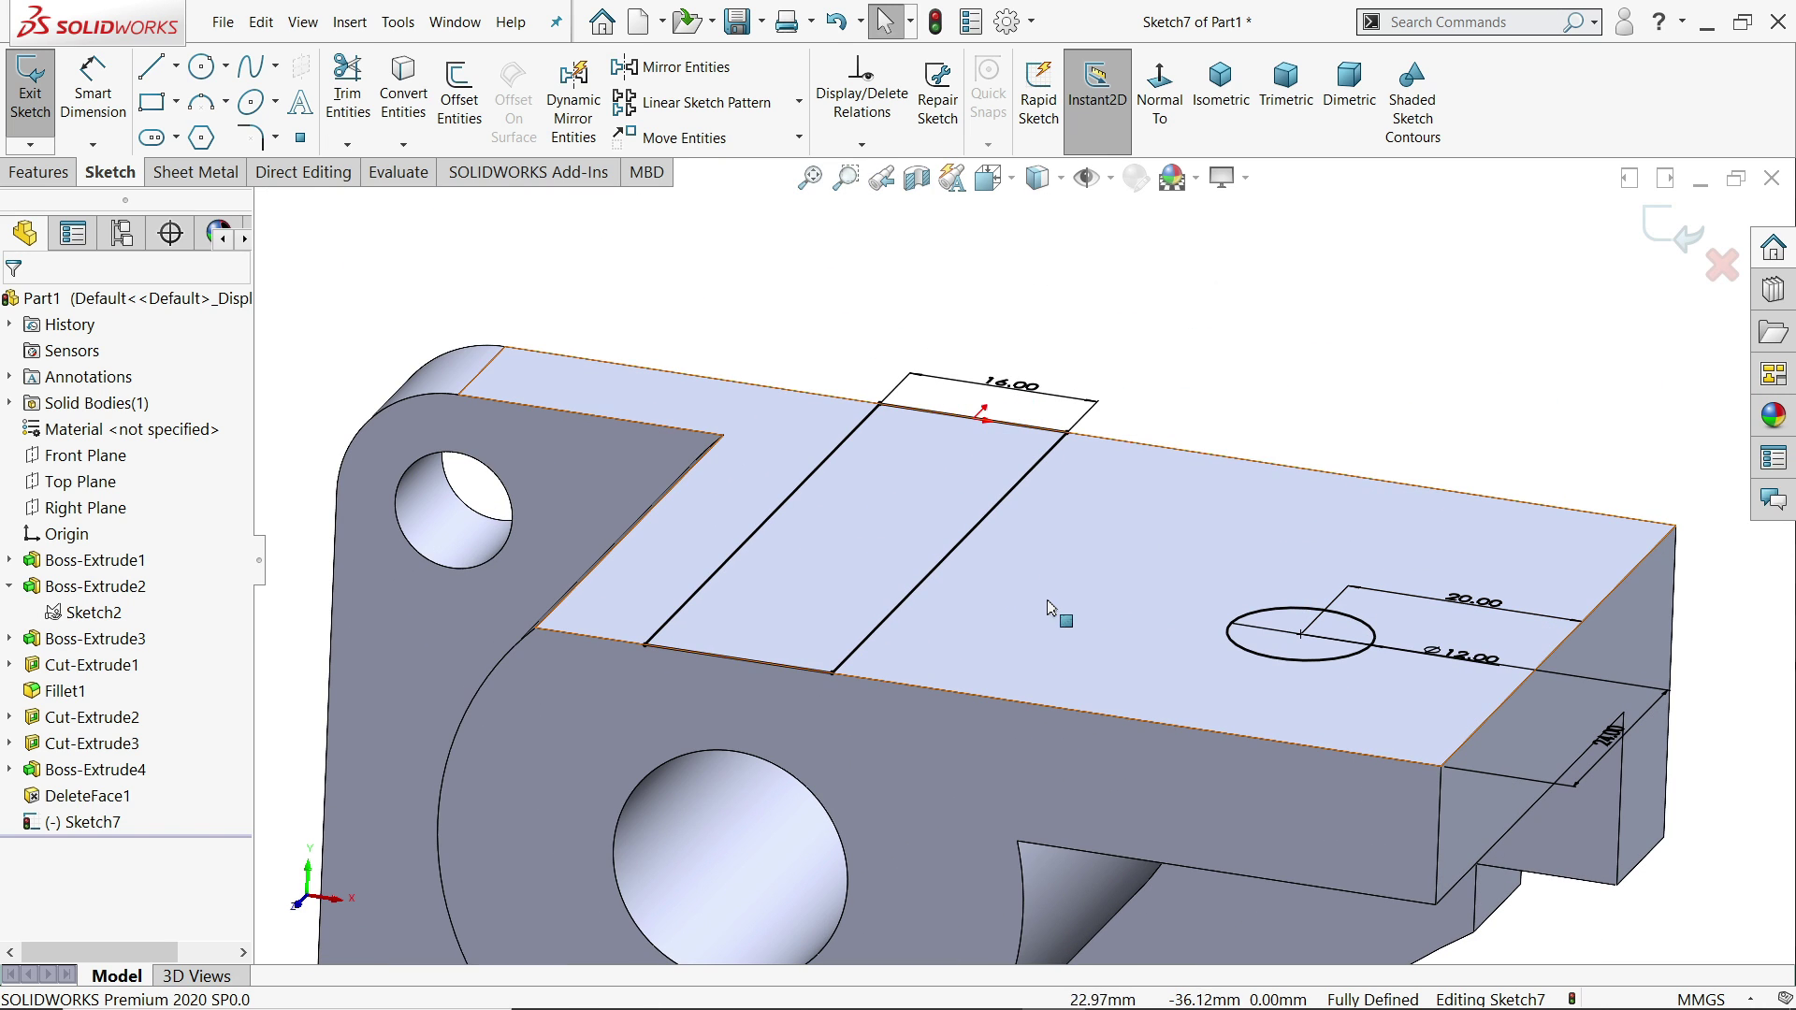
{"action": "left_click", "coordinate": [38, 172]}
{"action": "left_click", "coordinate": [346, 105]}
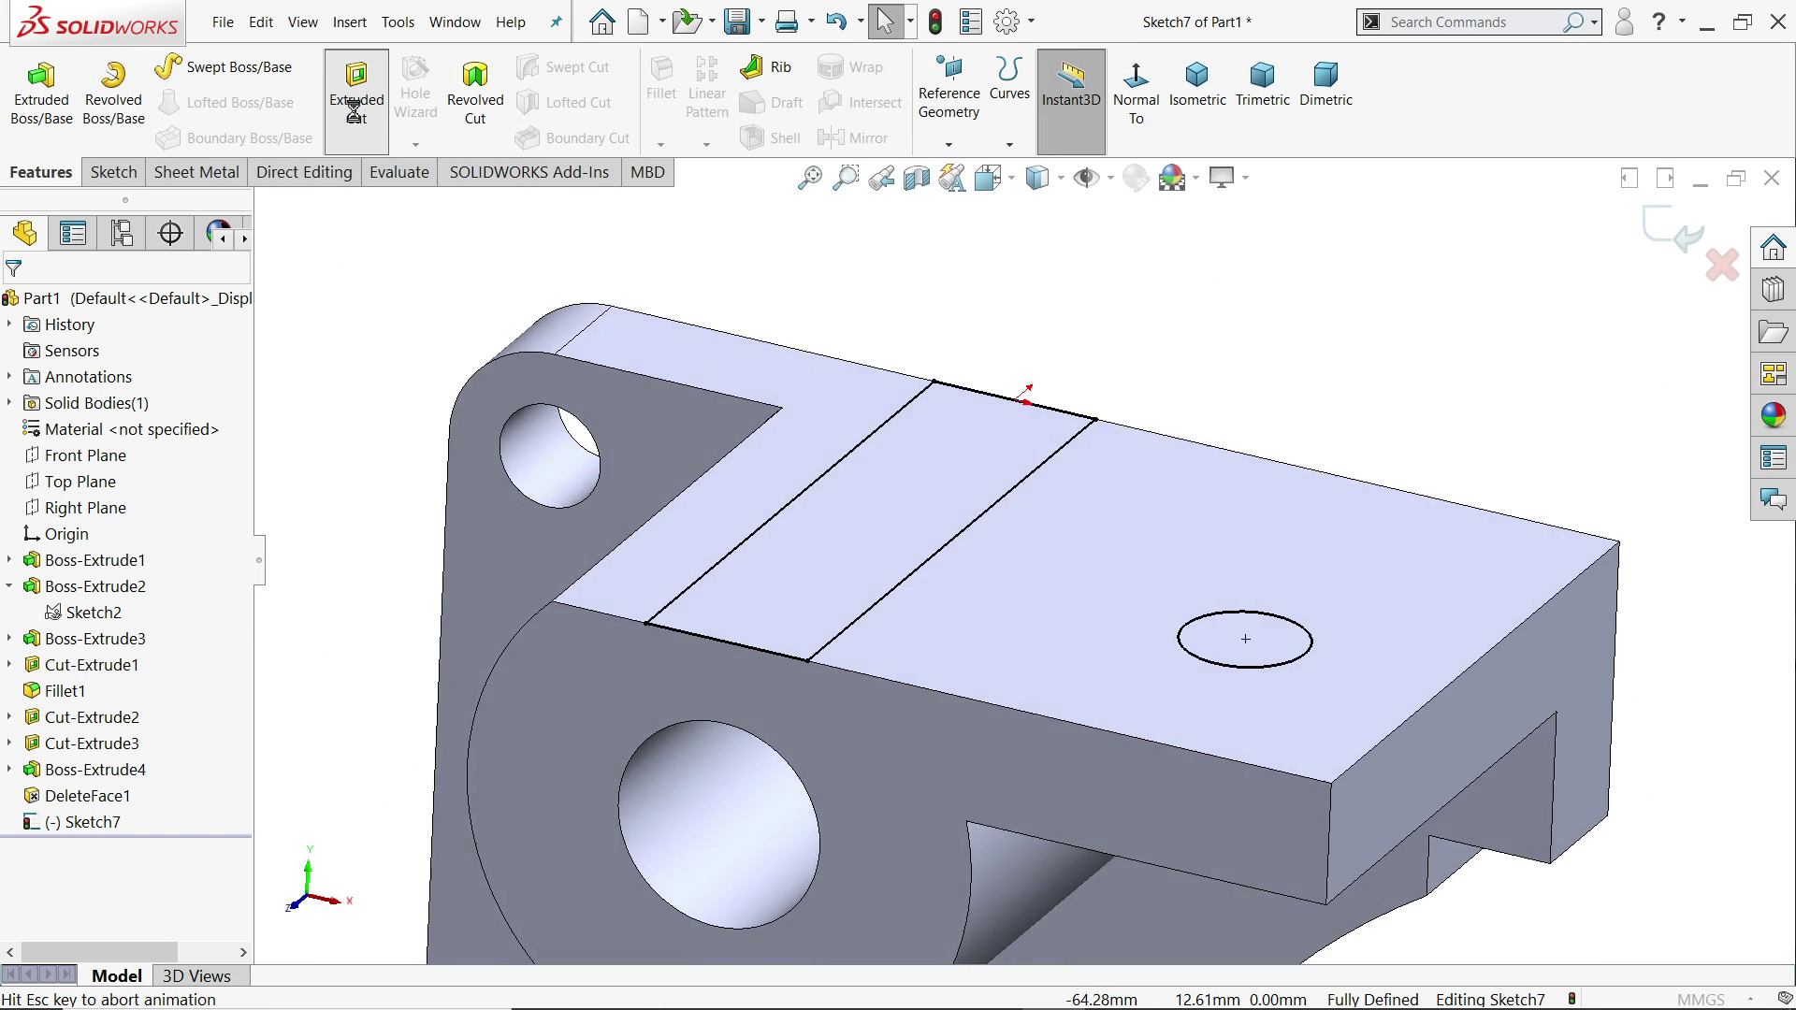
{"action": "scroll", "coordinate": [1095, 411], "scroll_direction": "down", "scroll_amount": 5}
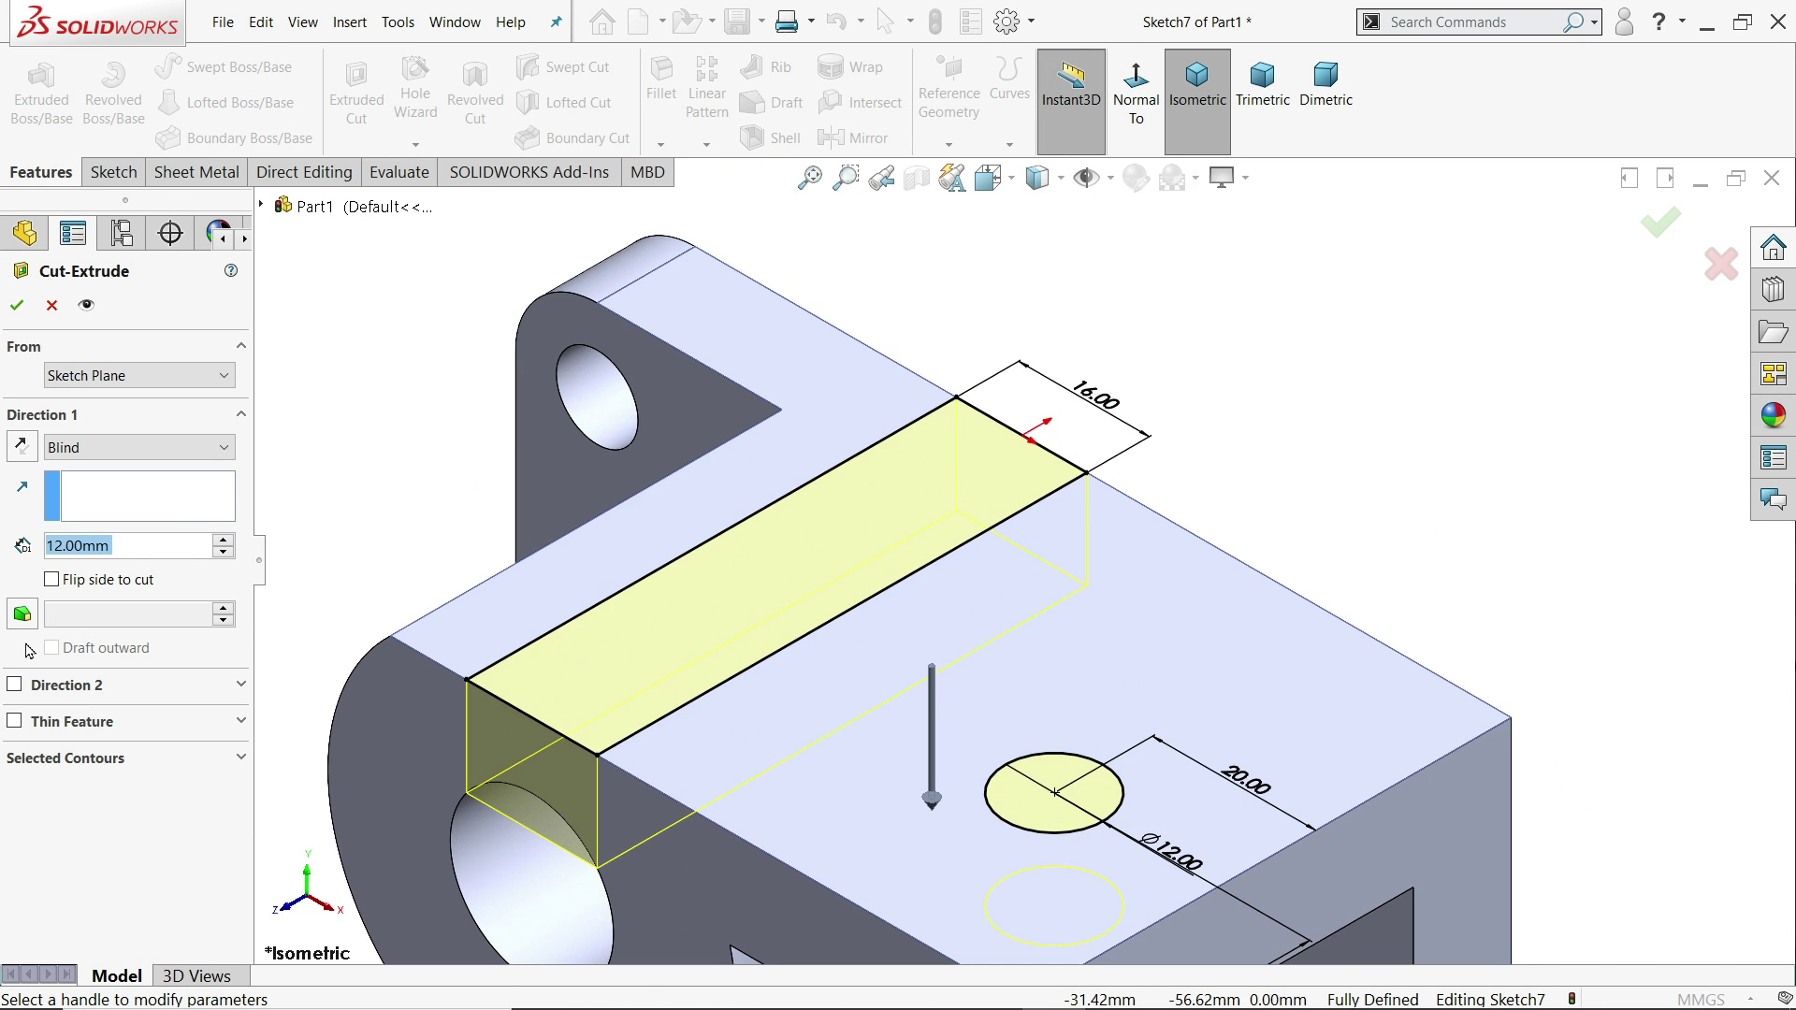
{"action": "left_click", "coordinate": [72, 759]}
{"action": "left_click", "coordinate": [715, 632]}
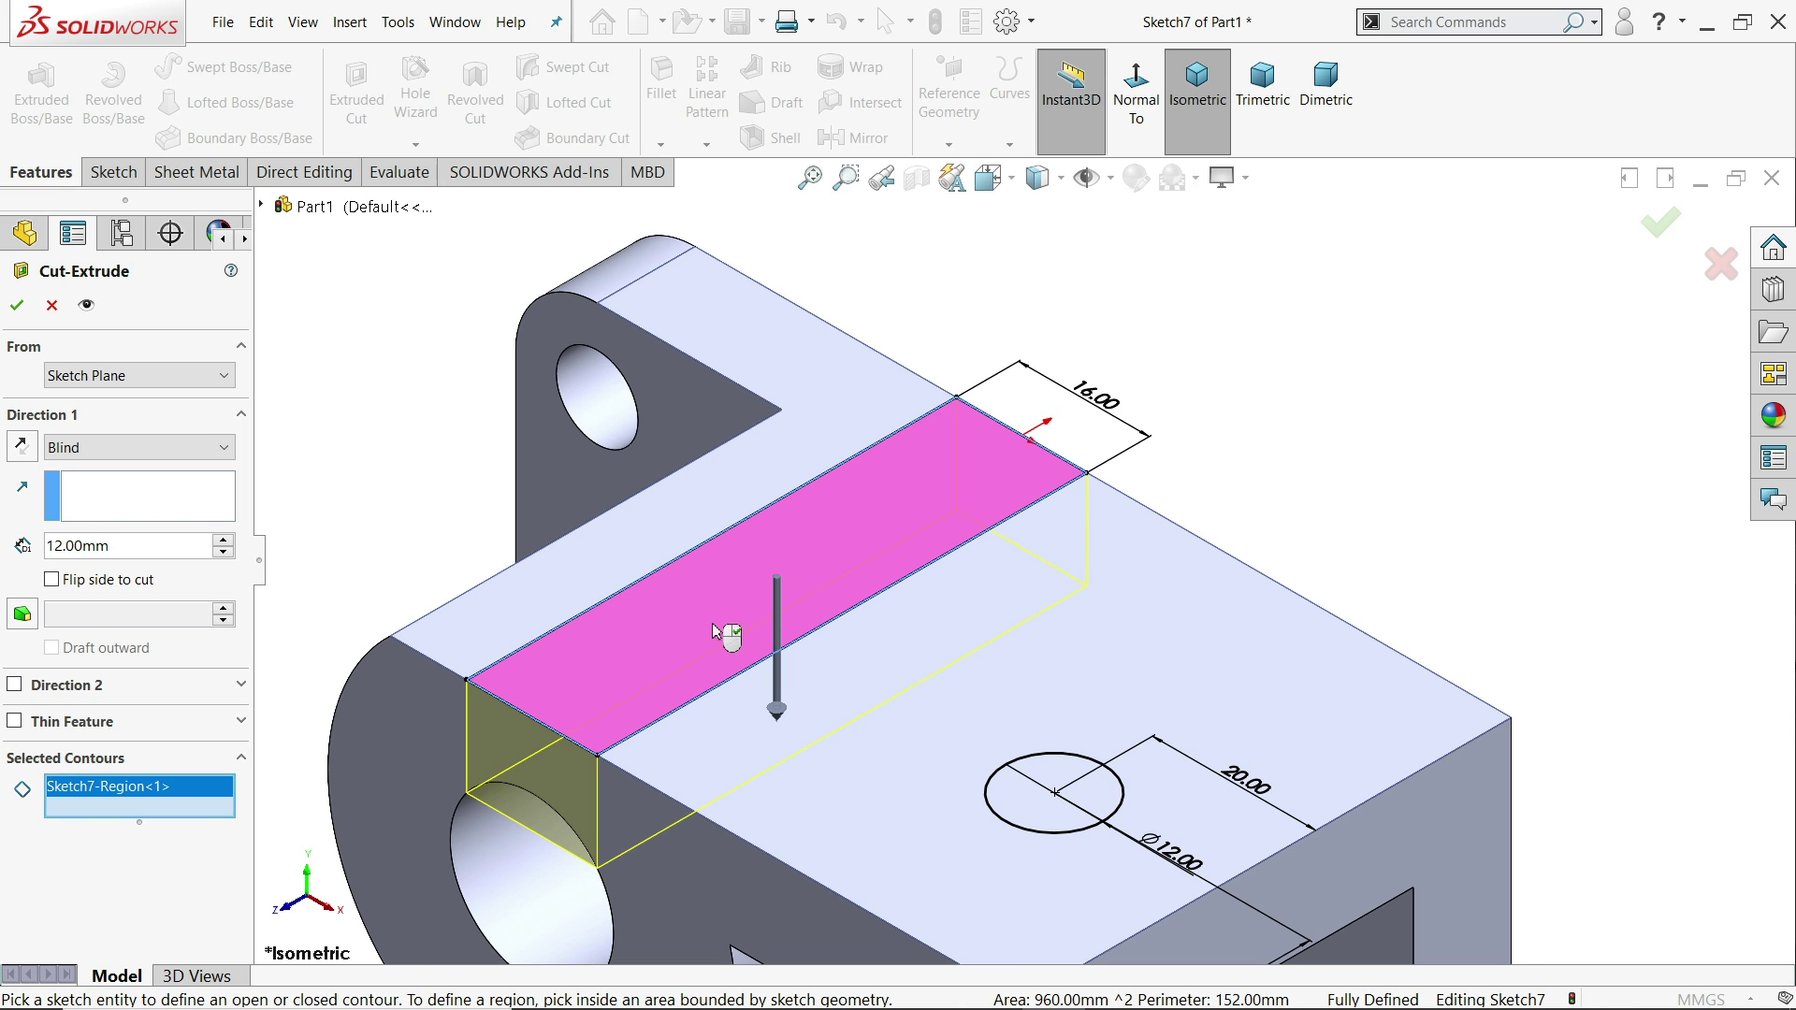
- Cut the rectangular groove to a blind depth of 3 mm
{"action": "left_click", "coordinate": [128, 543]}
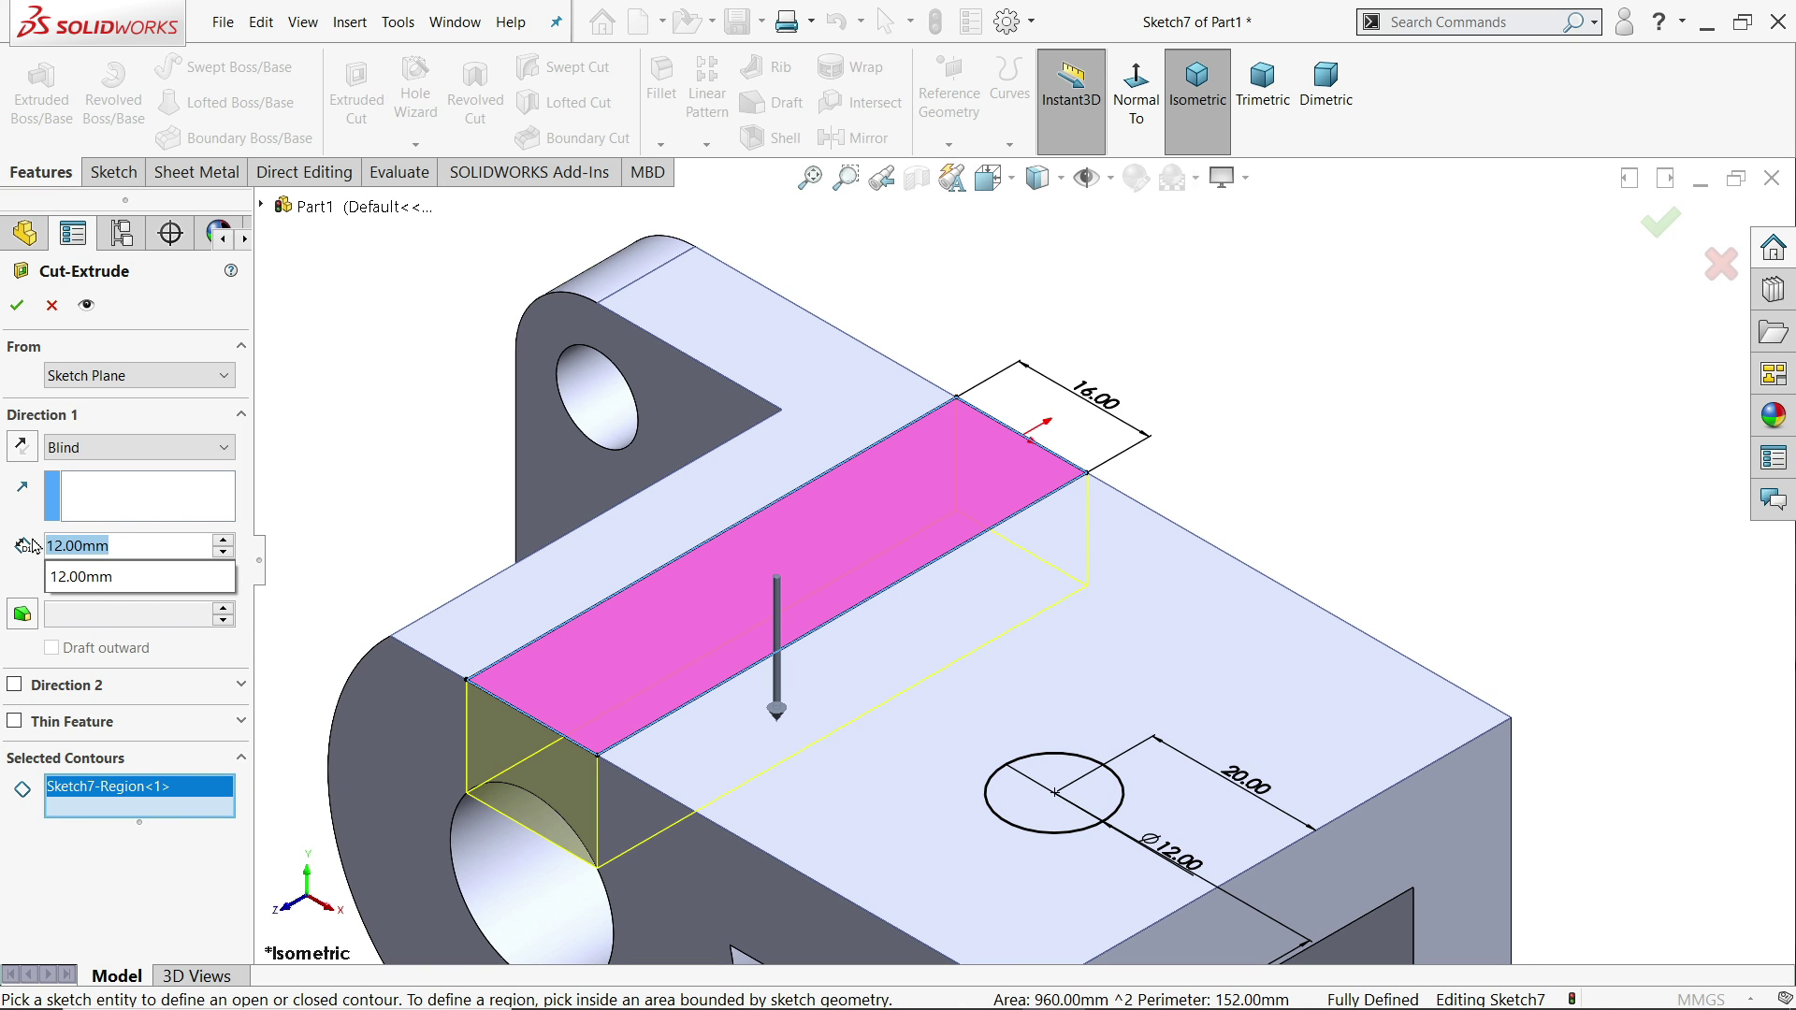
{"action": "type", "text": "3"}
{"action": "key", "text": "Return"}
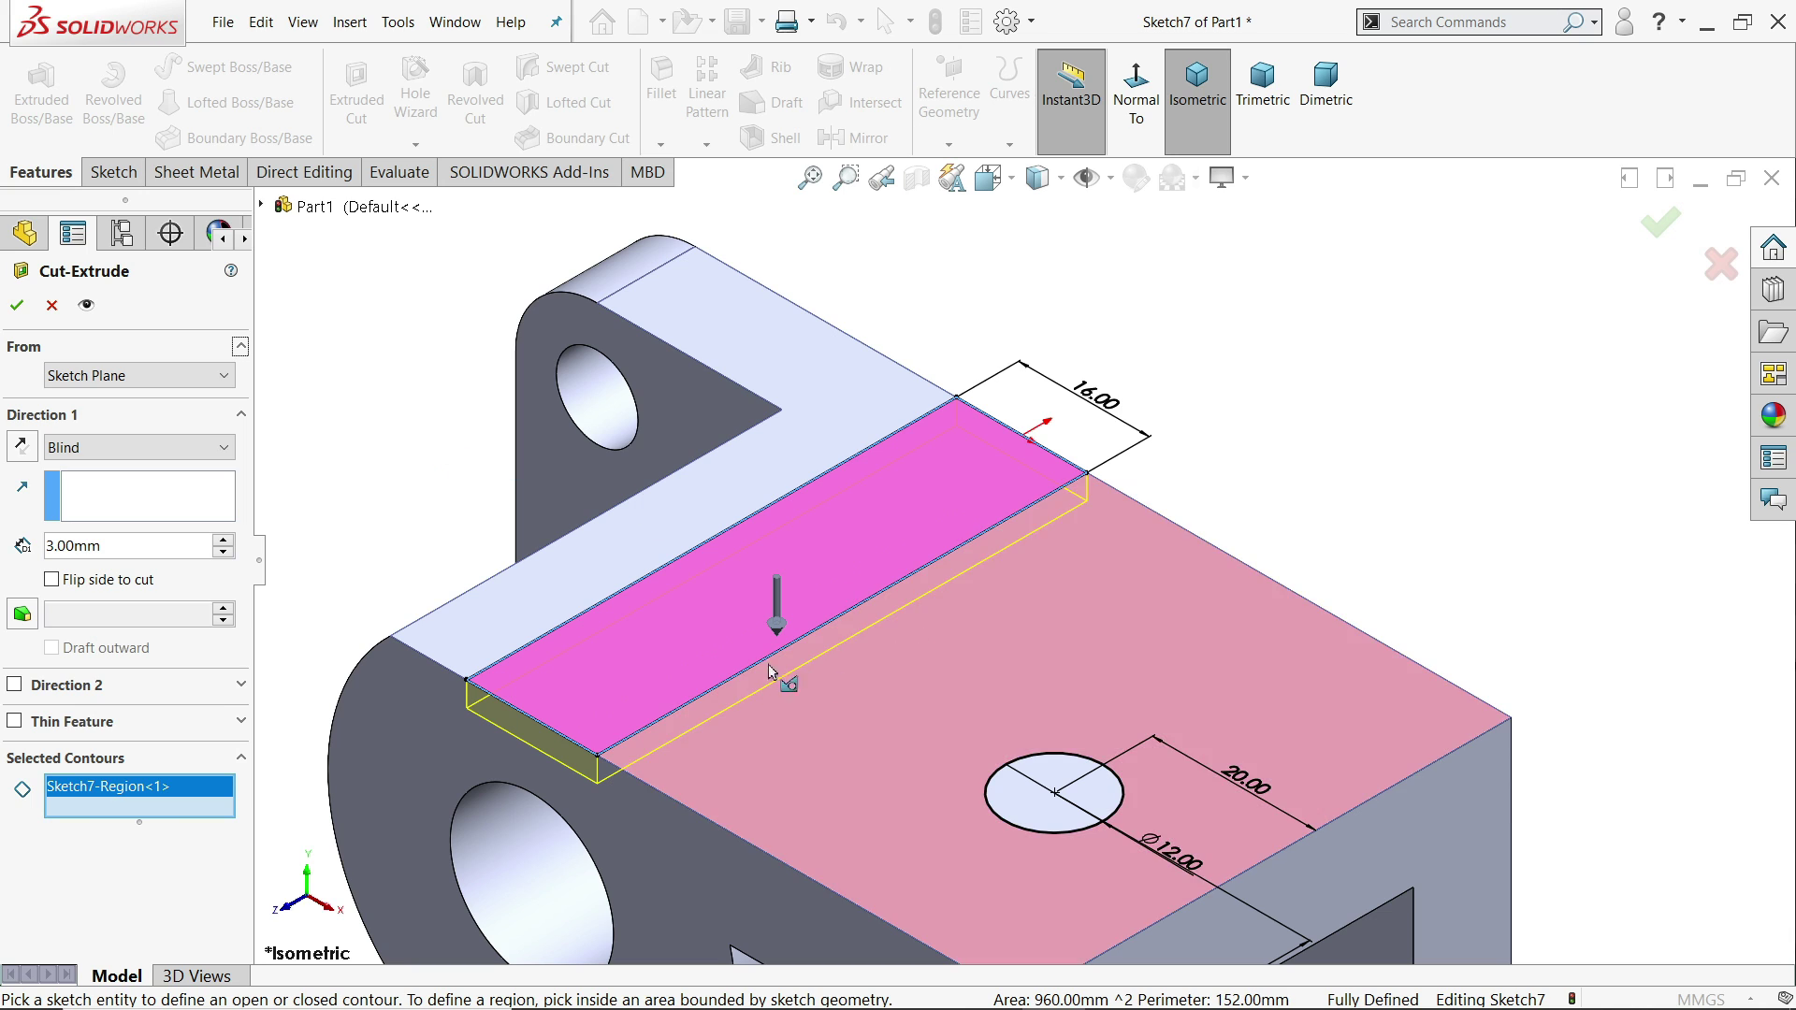
{"action": "scroll", "coordinate": [674, 661], "scroll_direction": "down", "scroll_amount": 3}
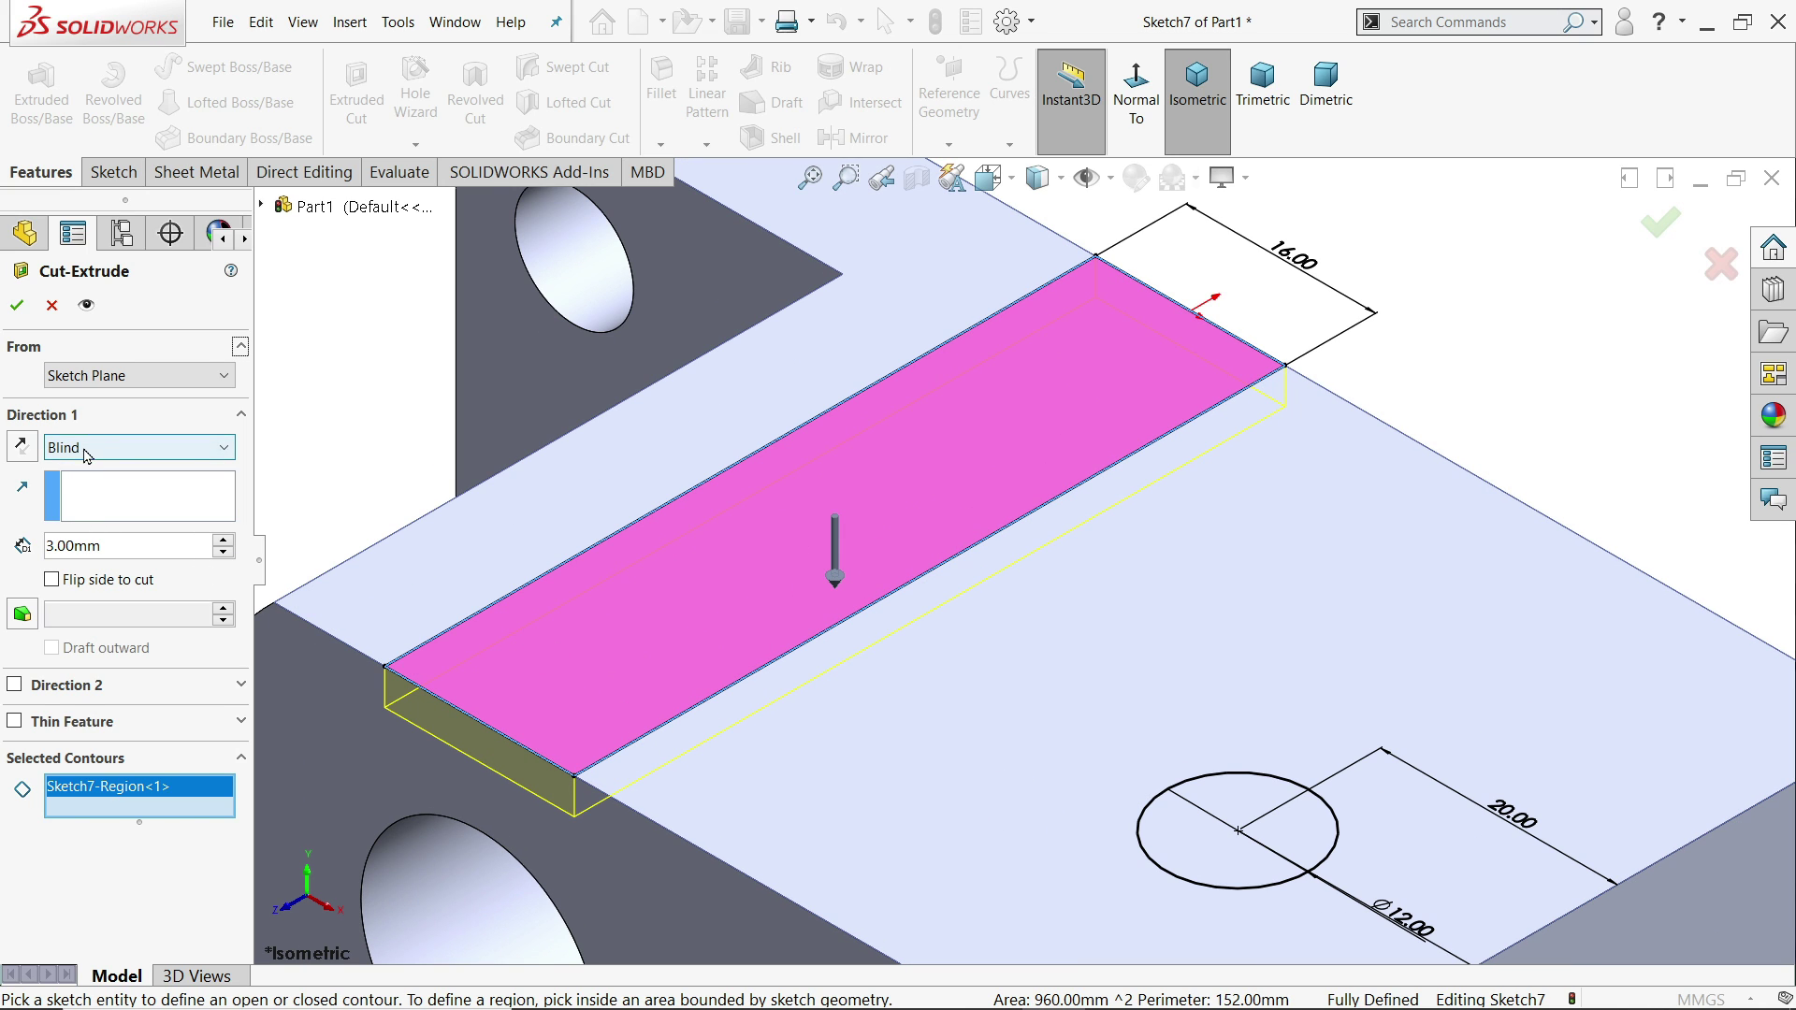
{"action": "left_click", "coordinate": [18, 305]}
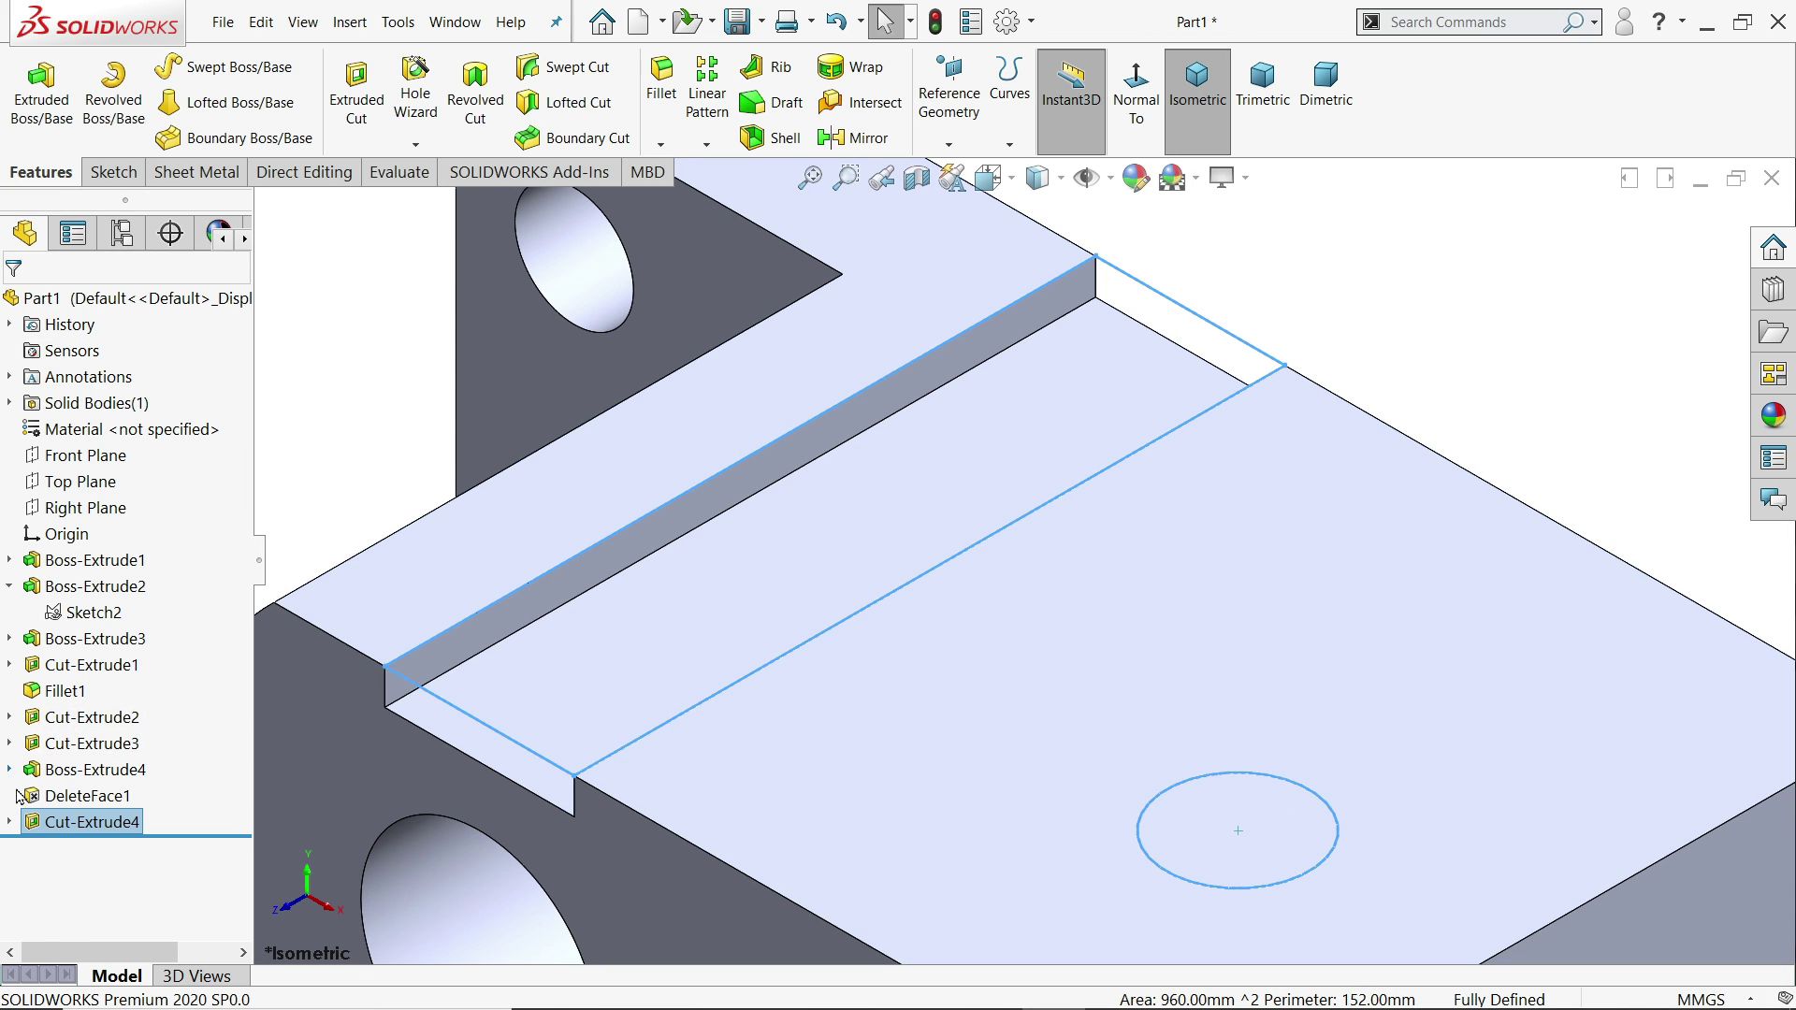
- Reuse the groove's sketch to cut the 12 mm circle through the plate with the Up To Next end condition
{"action": "left_click", "coordinate": [9, 822]}
{"action": "left_click", "coordinate": [84, 848]}
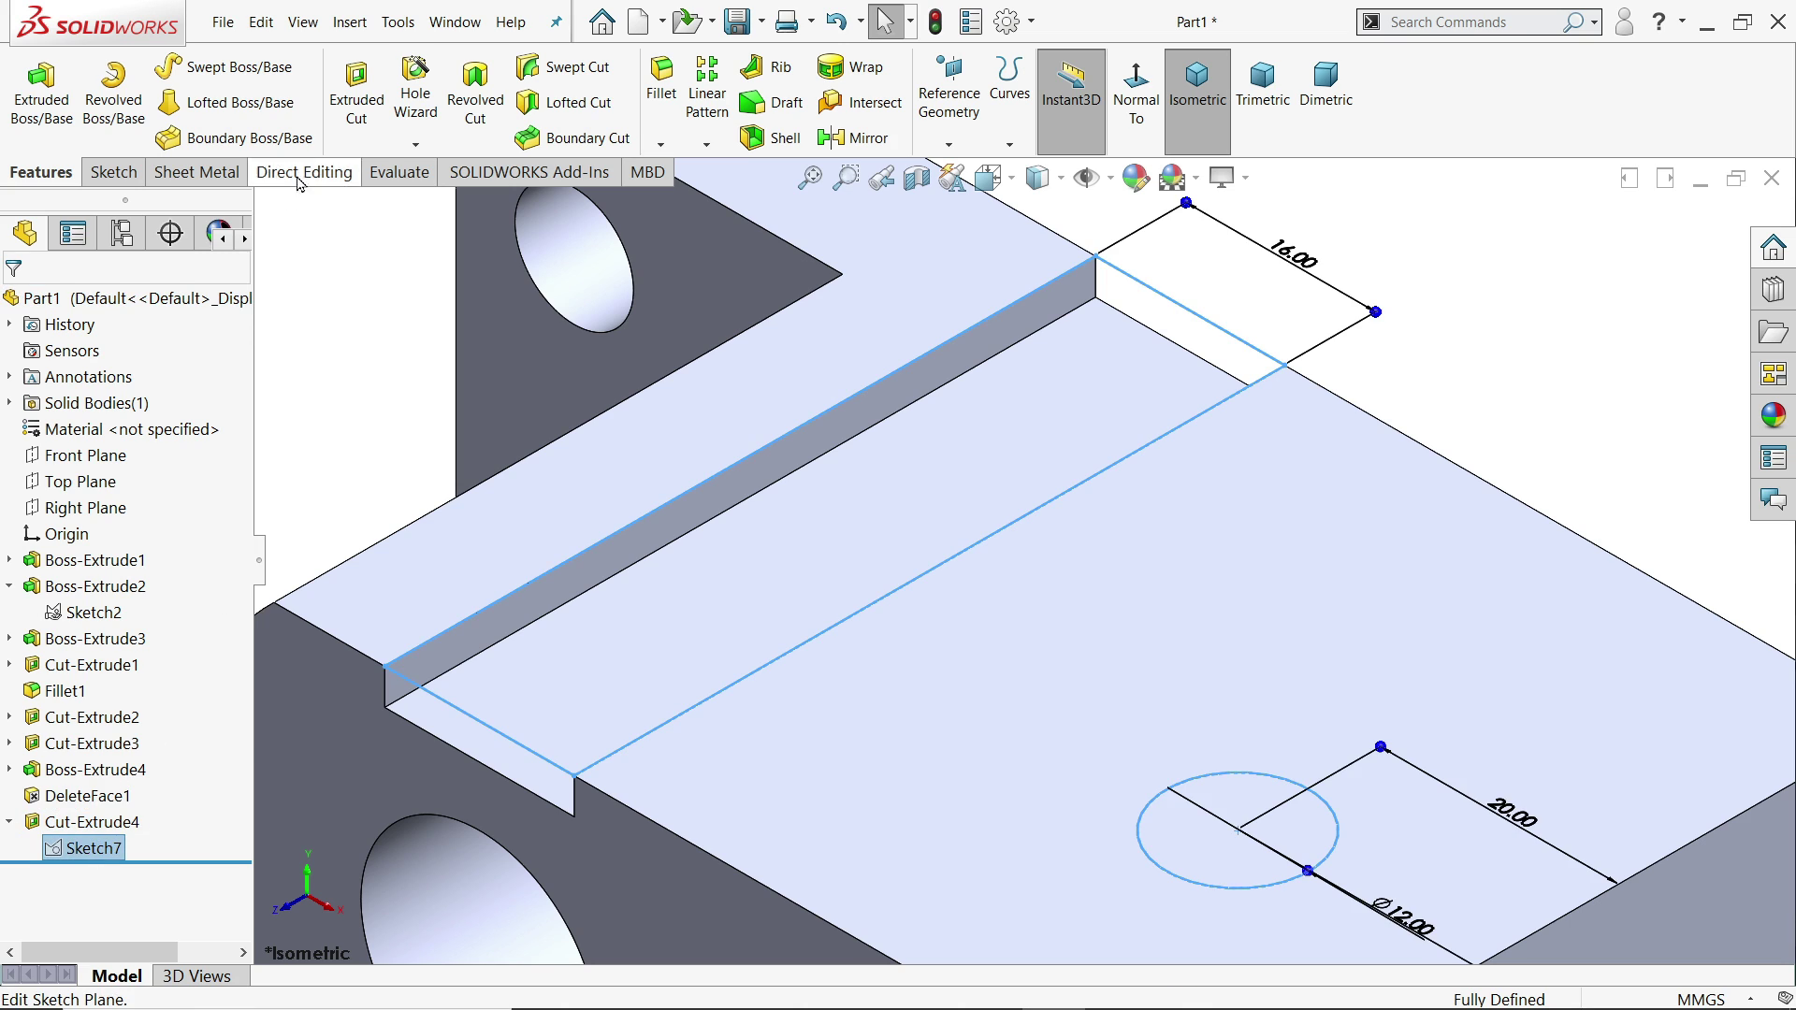
{"action": "left_click", "coordinate": [356, 101]}
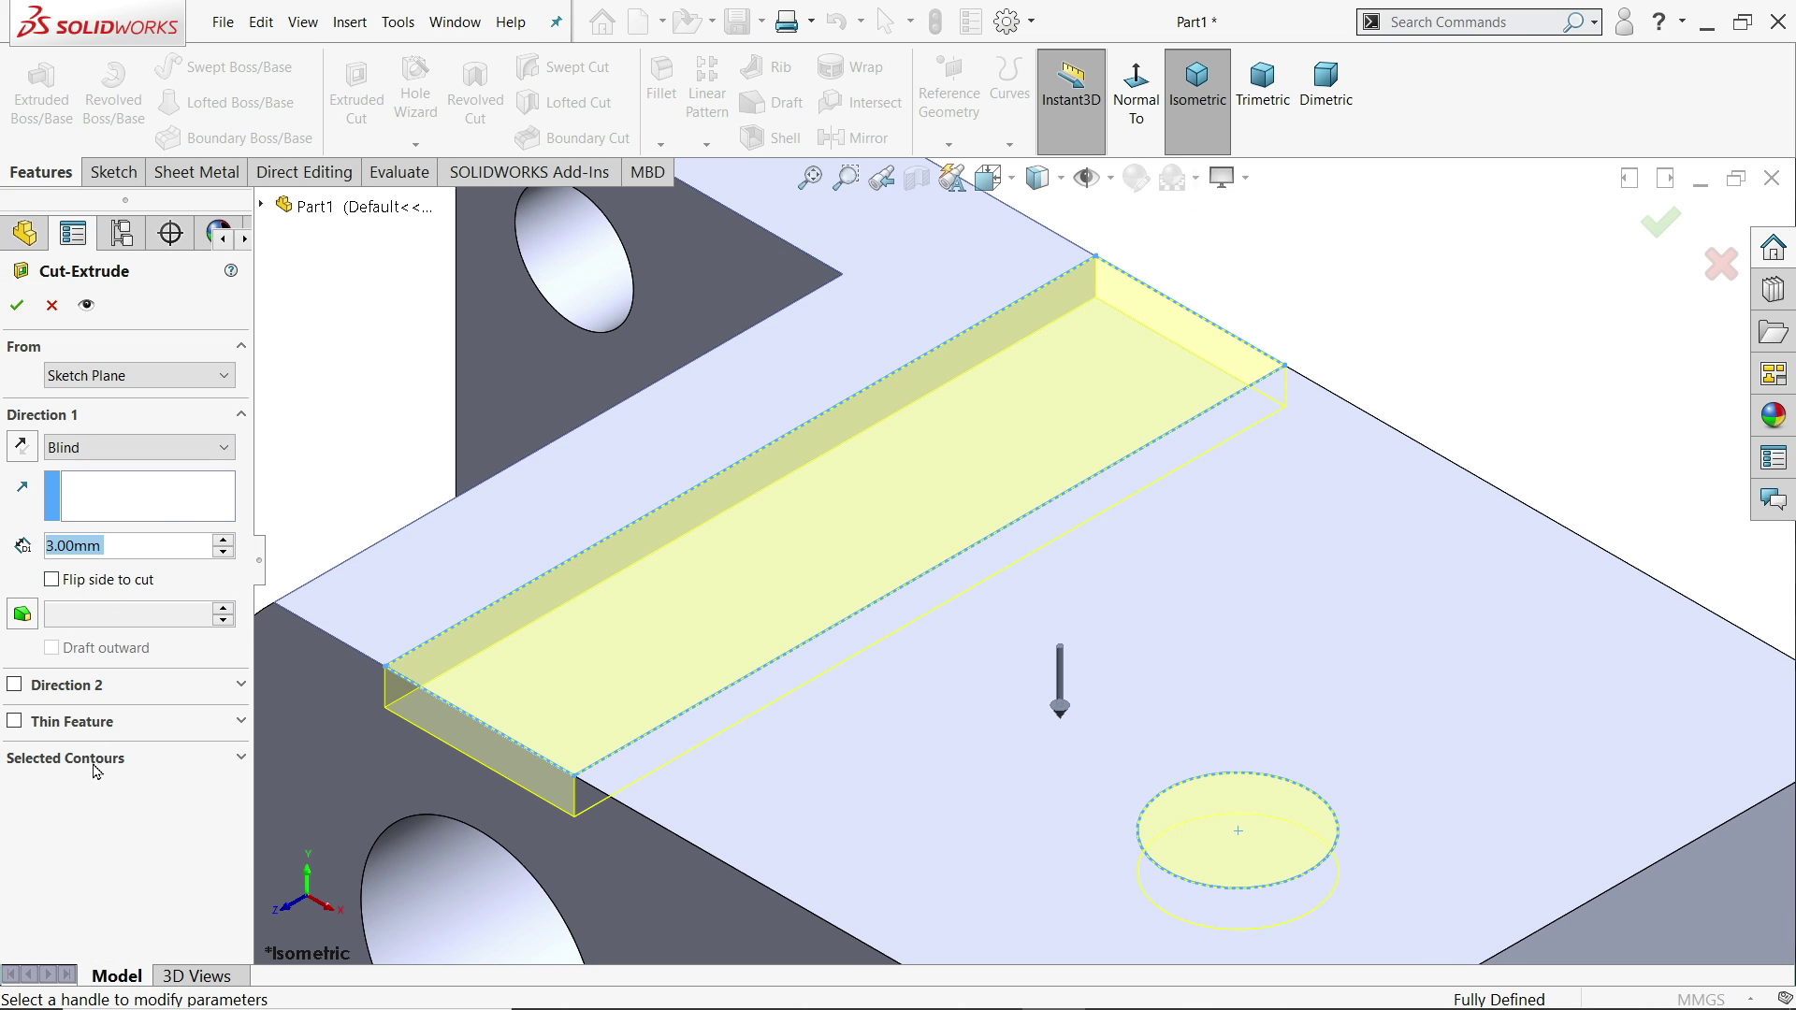
{"action": "left_click", "coordinate": [94, 759]}
{"action": "left_click", "coordinate": [1223, 831]}
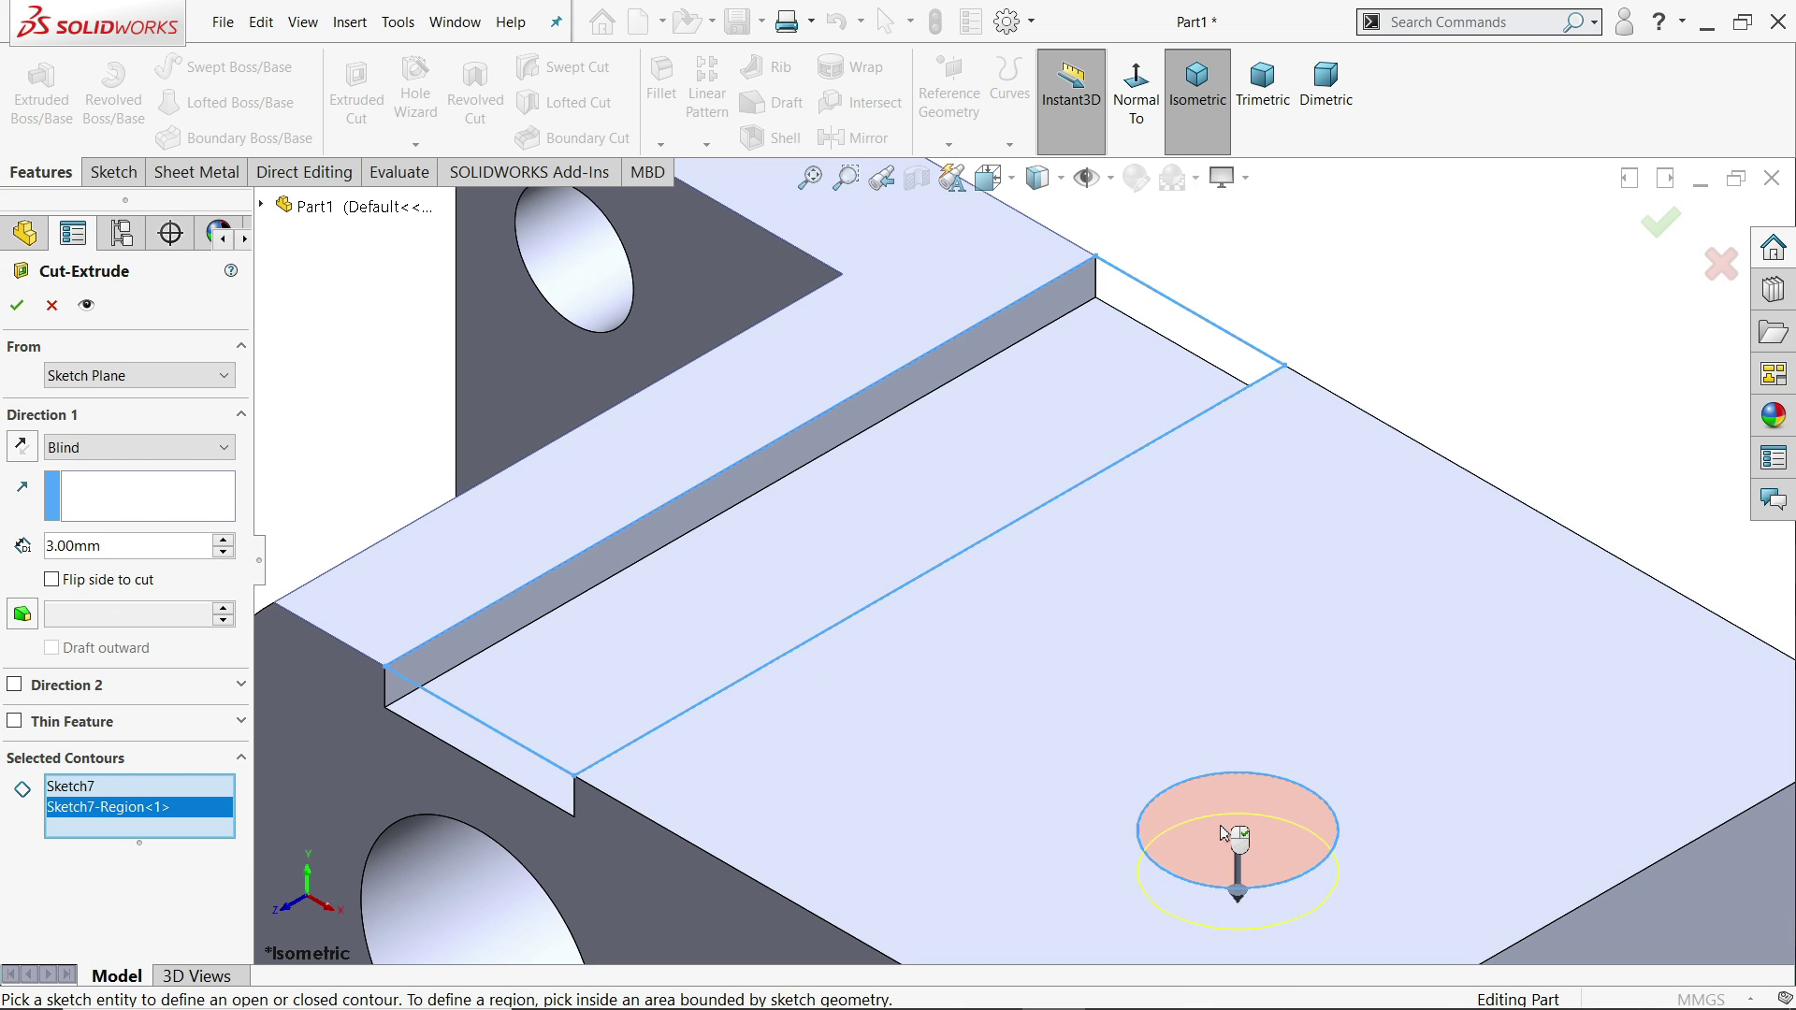
{"action": "left_click", "coordinate": [107, 451]}
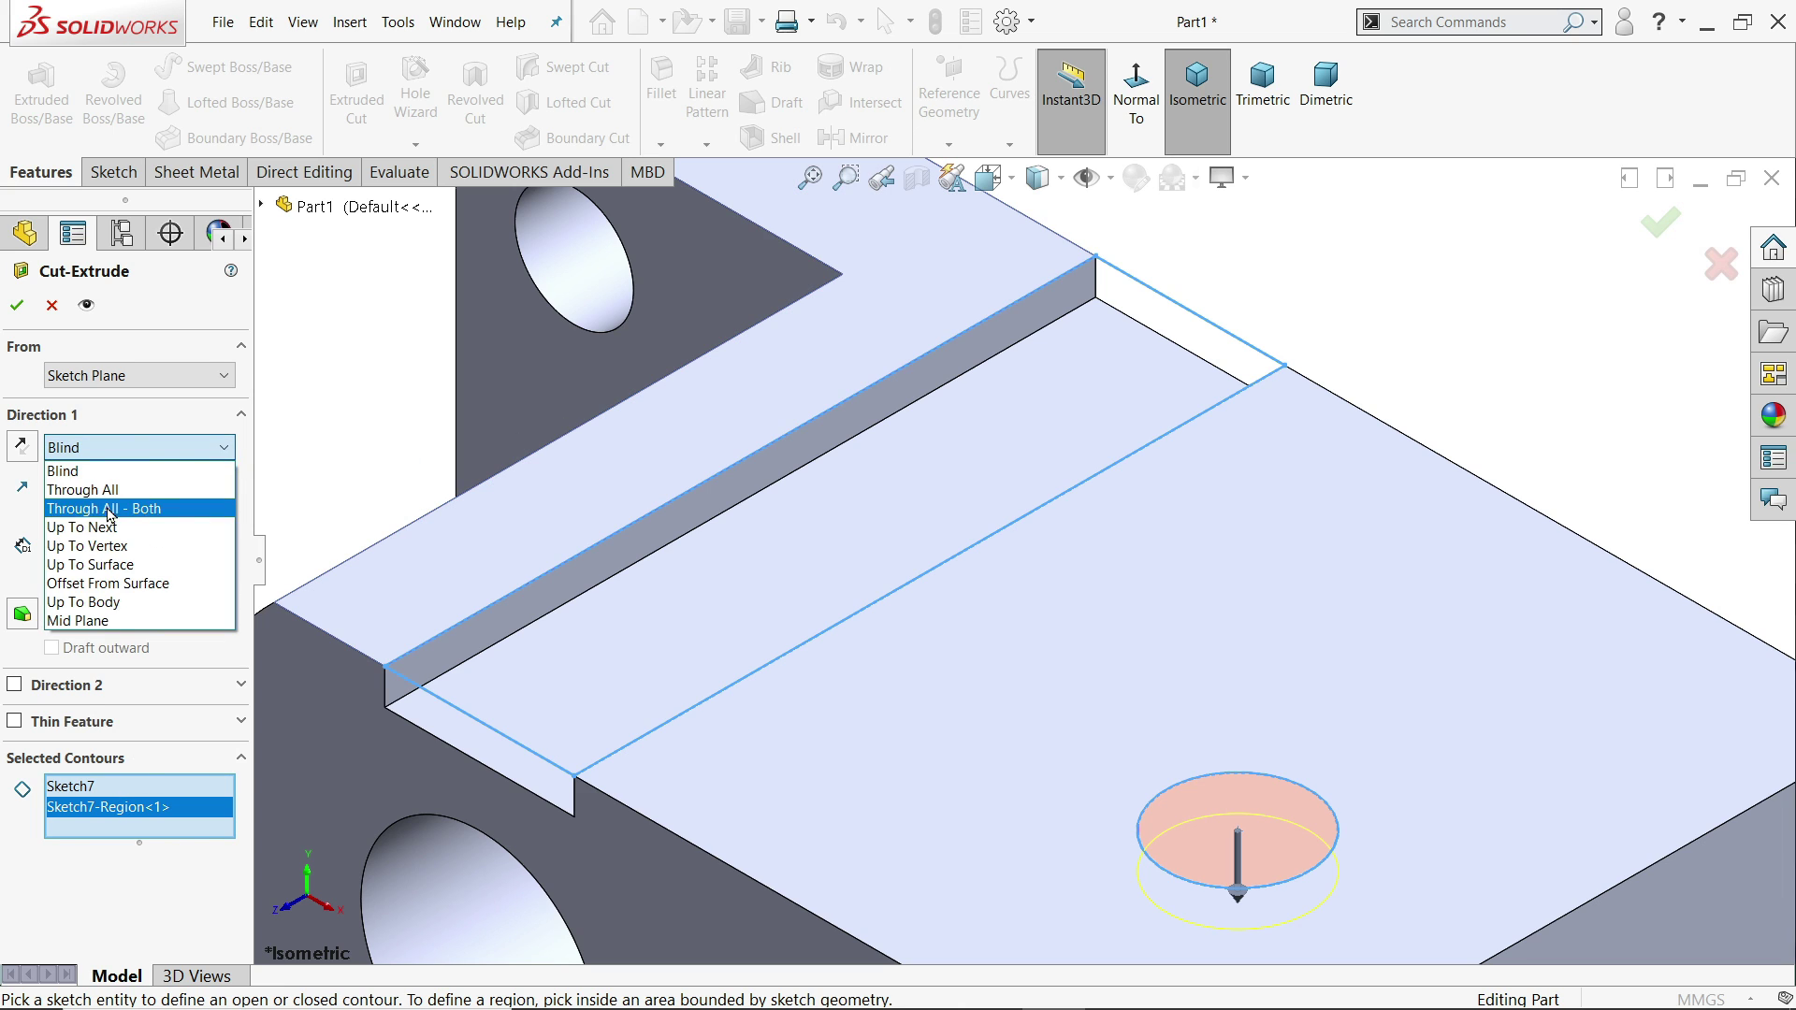
{"action": "left_click", "coordinate": [82, 527]}
{"action": "scroll", "coordinate": [1022, 562], "scroll_direction": "up", "scroll_amount": 5}
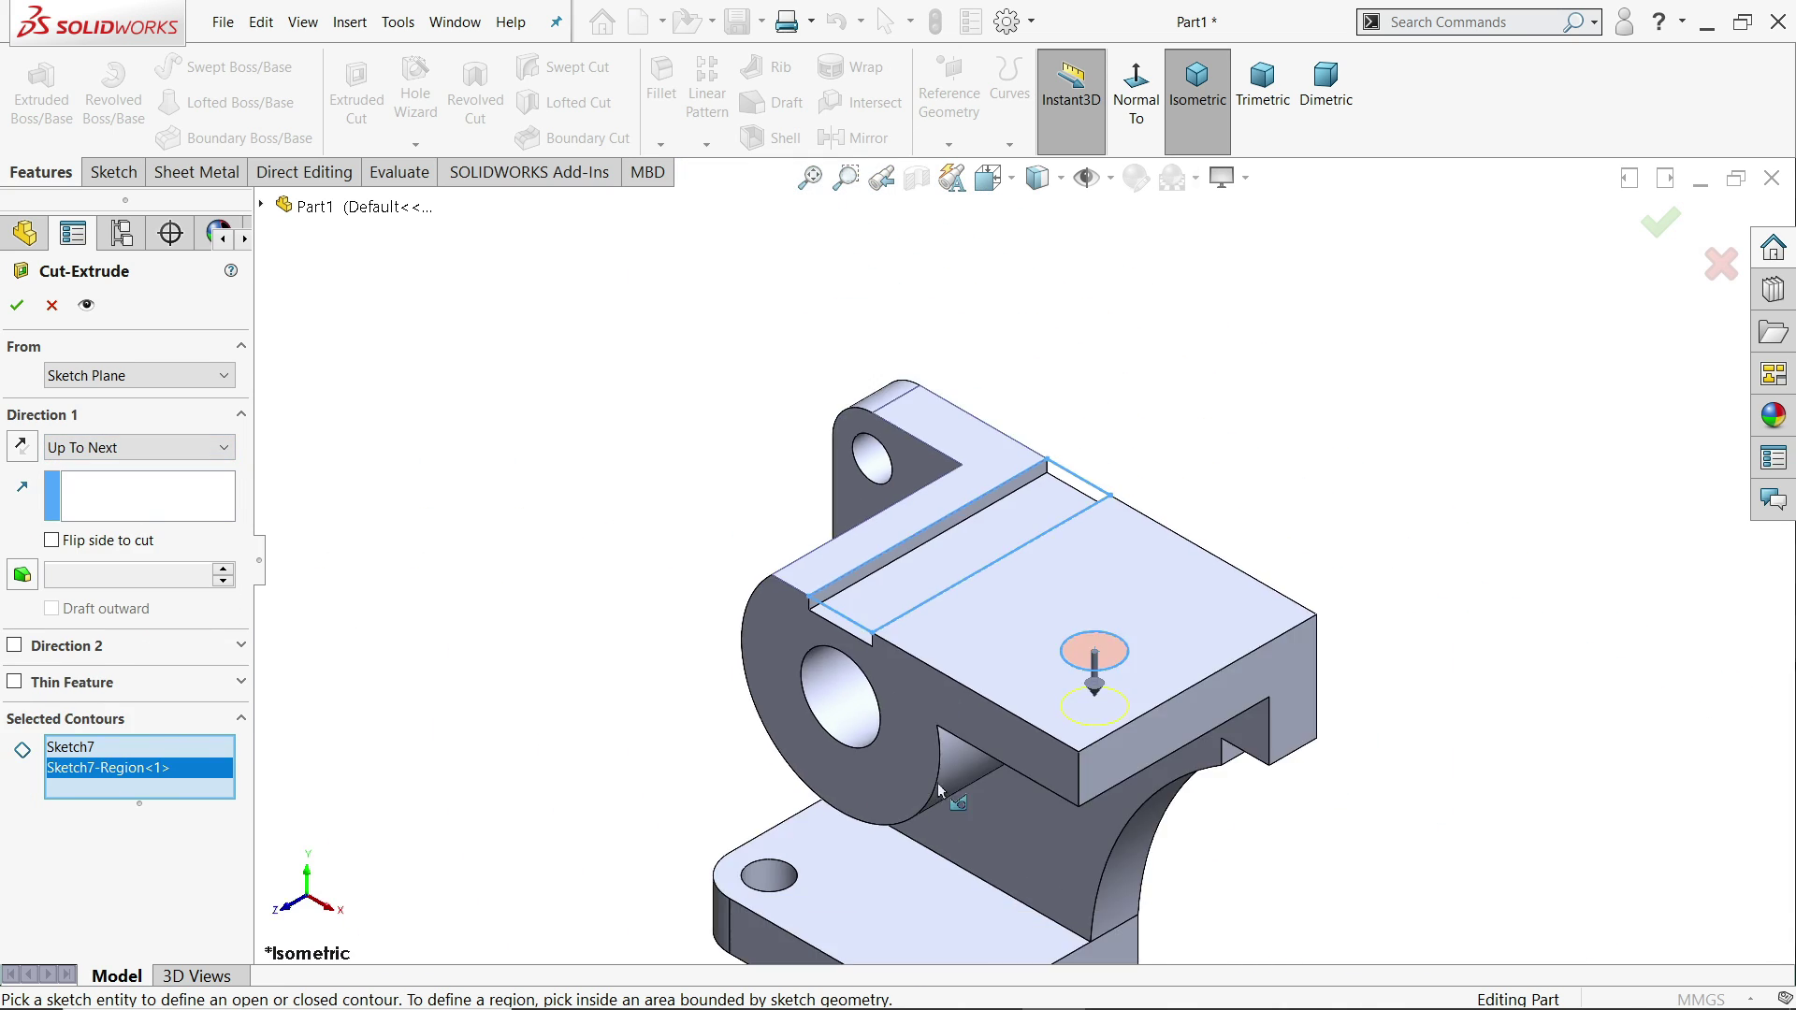
{"action": "middle_click_drag", "start_coordinate": [942, 784], "coordinate": [1057, 734]}
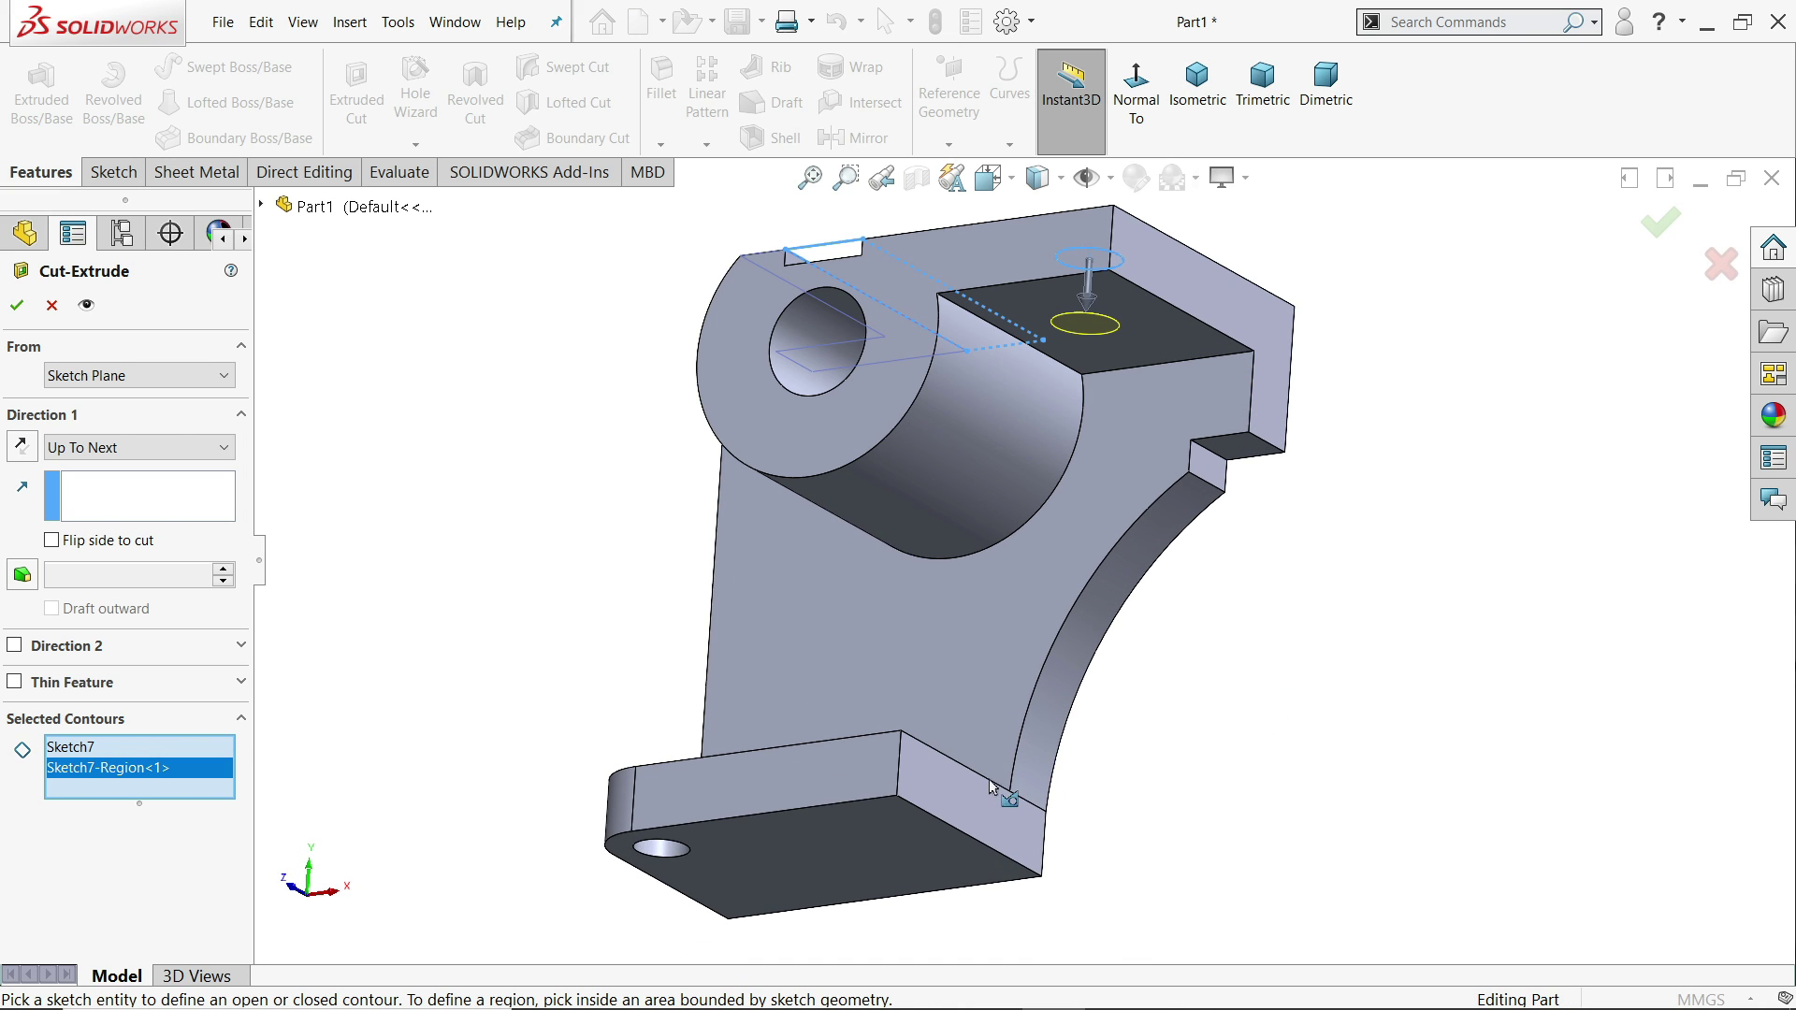
{"action": "scroll", "coordinate": [1087, 349], "scroll_direction": "down", "scroll_amount": 4}
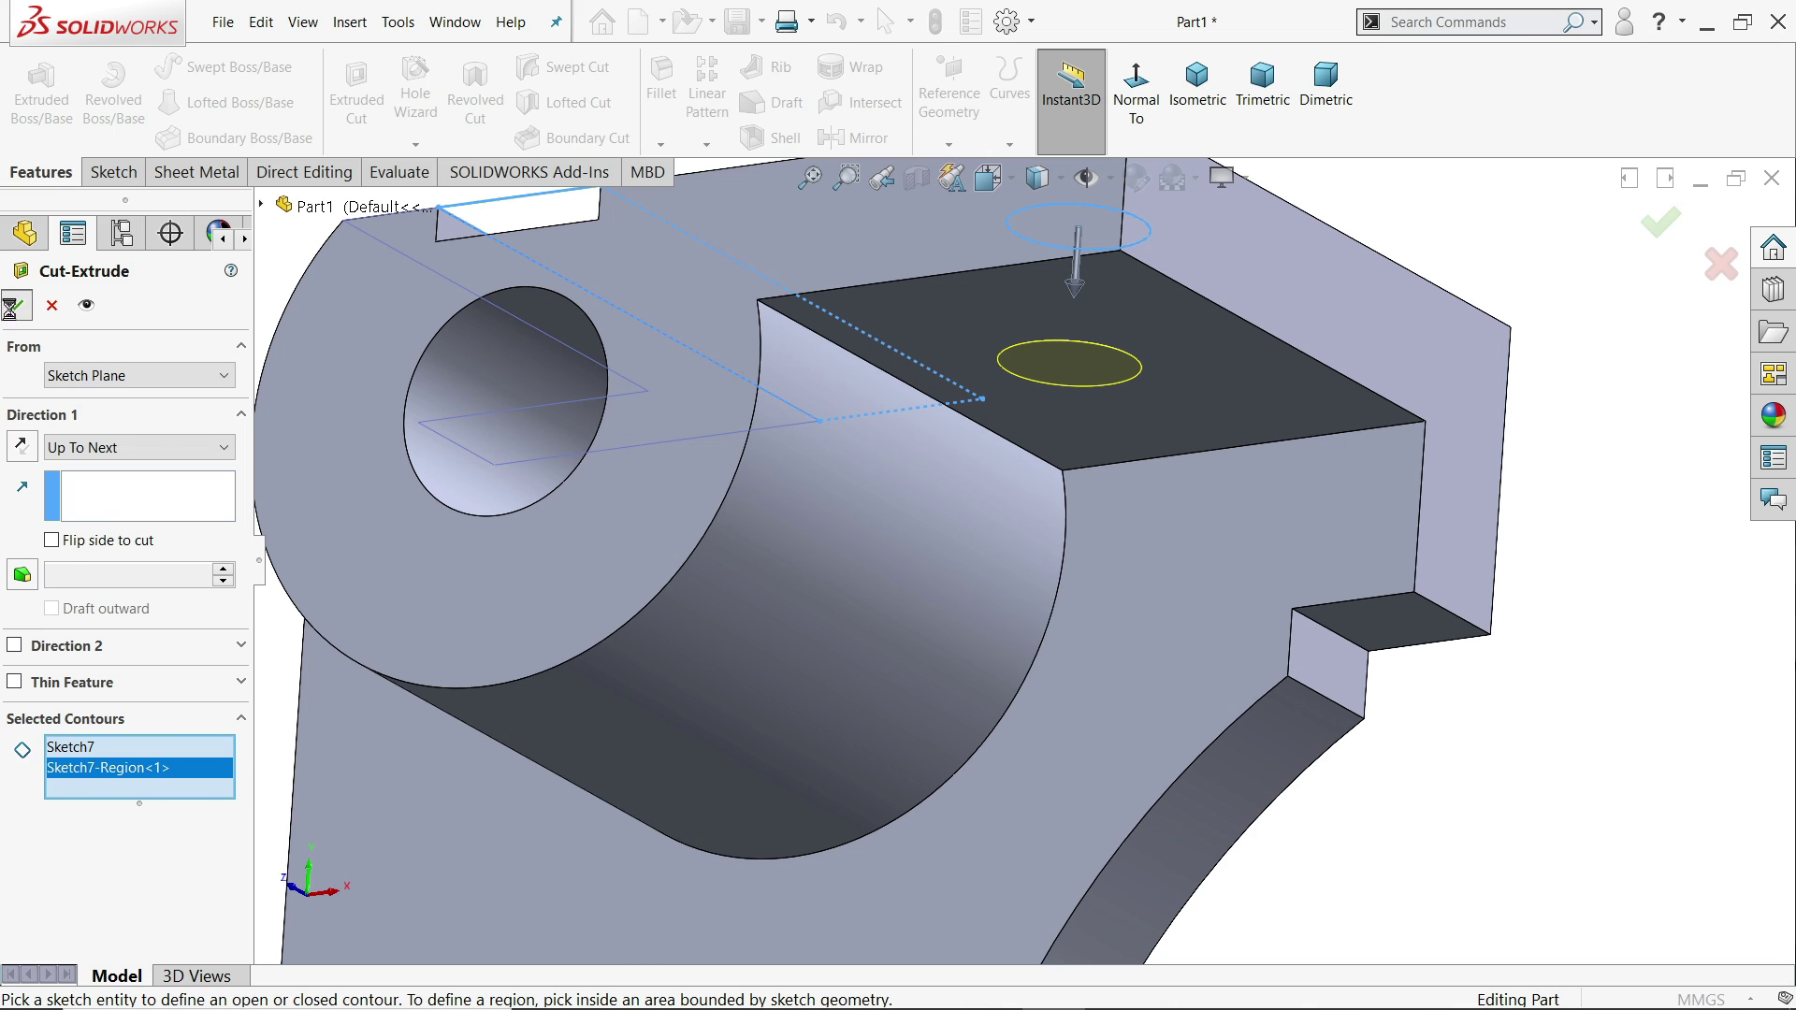
{"action": "left_click", "coordinate": [16, 305]}
- Fillet the vertical edge at the top plate's free front corner with a 30 mm radius
{"action": "mouse_move", "coordinate": [801, 445]}
{"action": "middle_mouse_down"}
{"action": "mouse_move", "coordinate": [1244, 709]}
{"action": "mouse_move", "coordinate": [1286, 770]}
{"action": "middle_mouse_up"}
{"action": "left_click", "coordinate": [1287, 769]}
{"action": "left_click", "coordinate": [661, 80]}
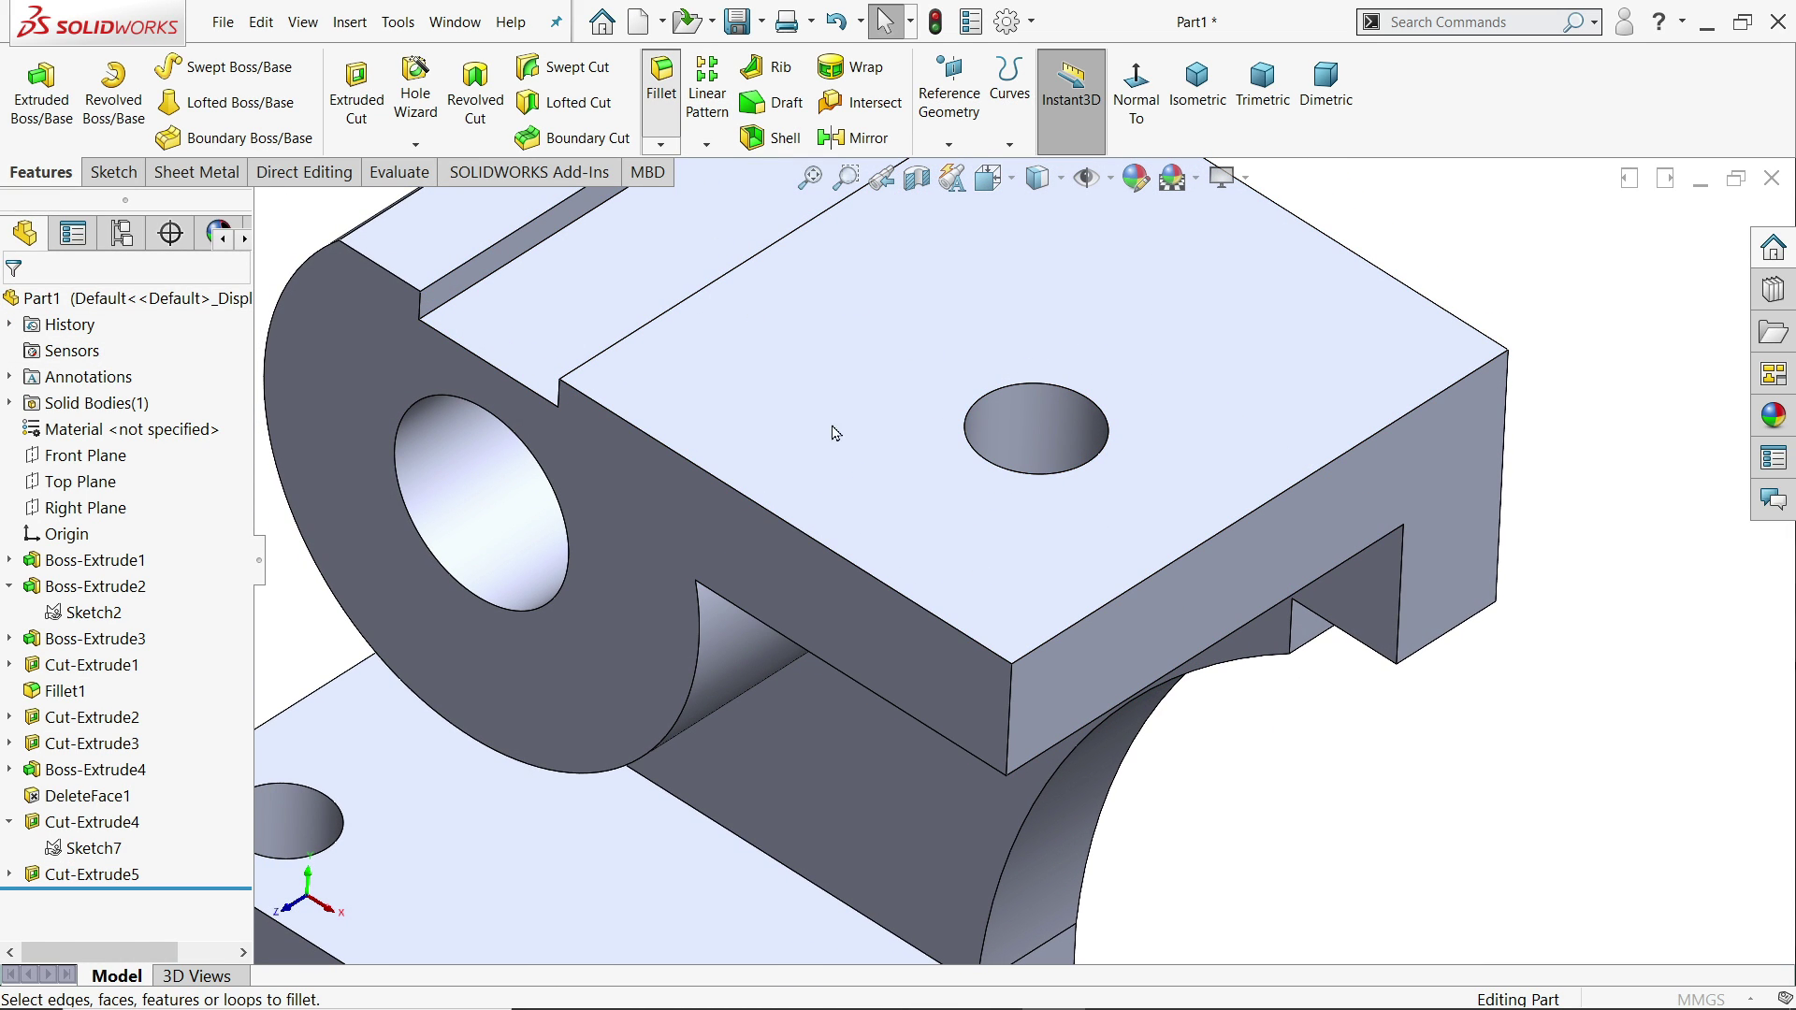
{"action": "left_click", "coordinate": [1010, 703]}
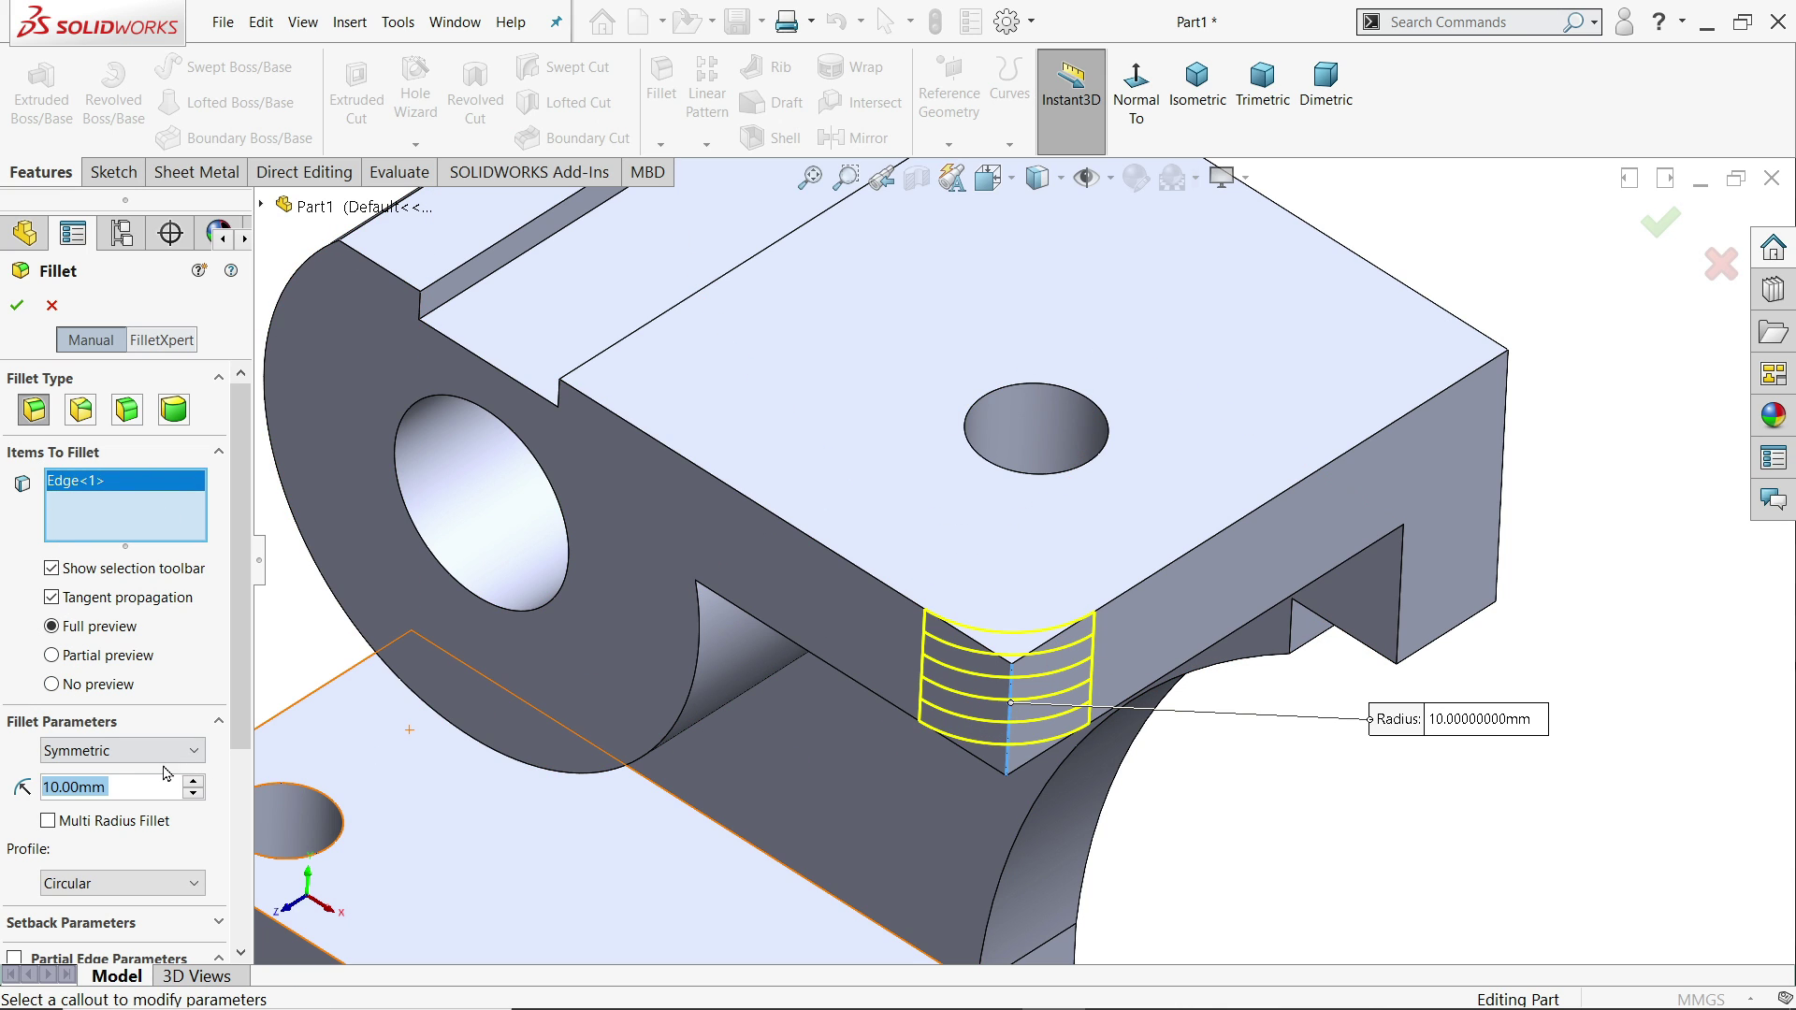
{"action": "type", "text": "30"}
{"action": "key", "text": "Return"}
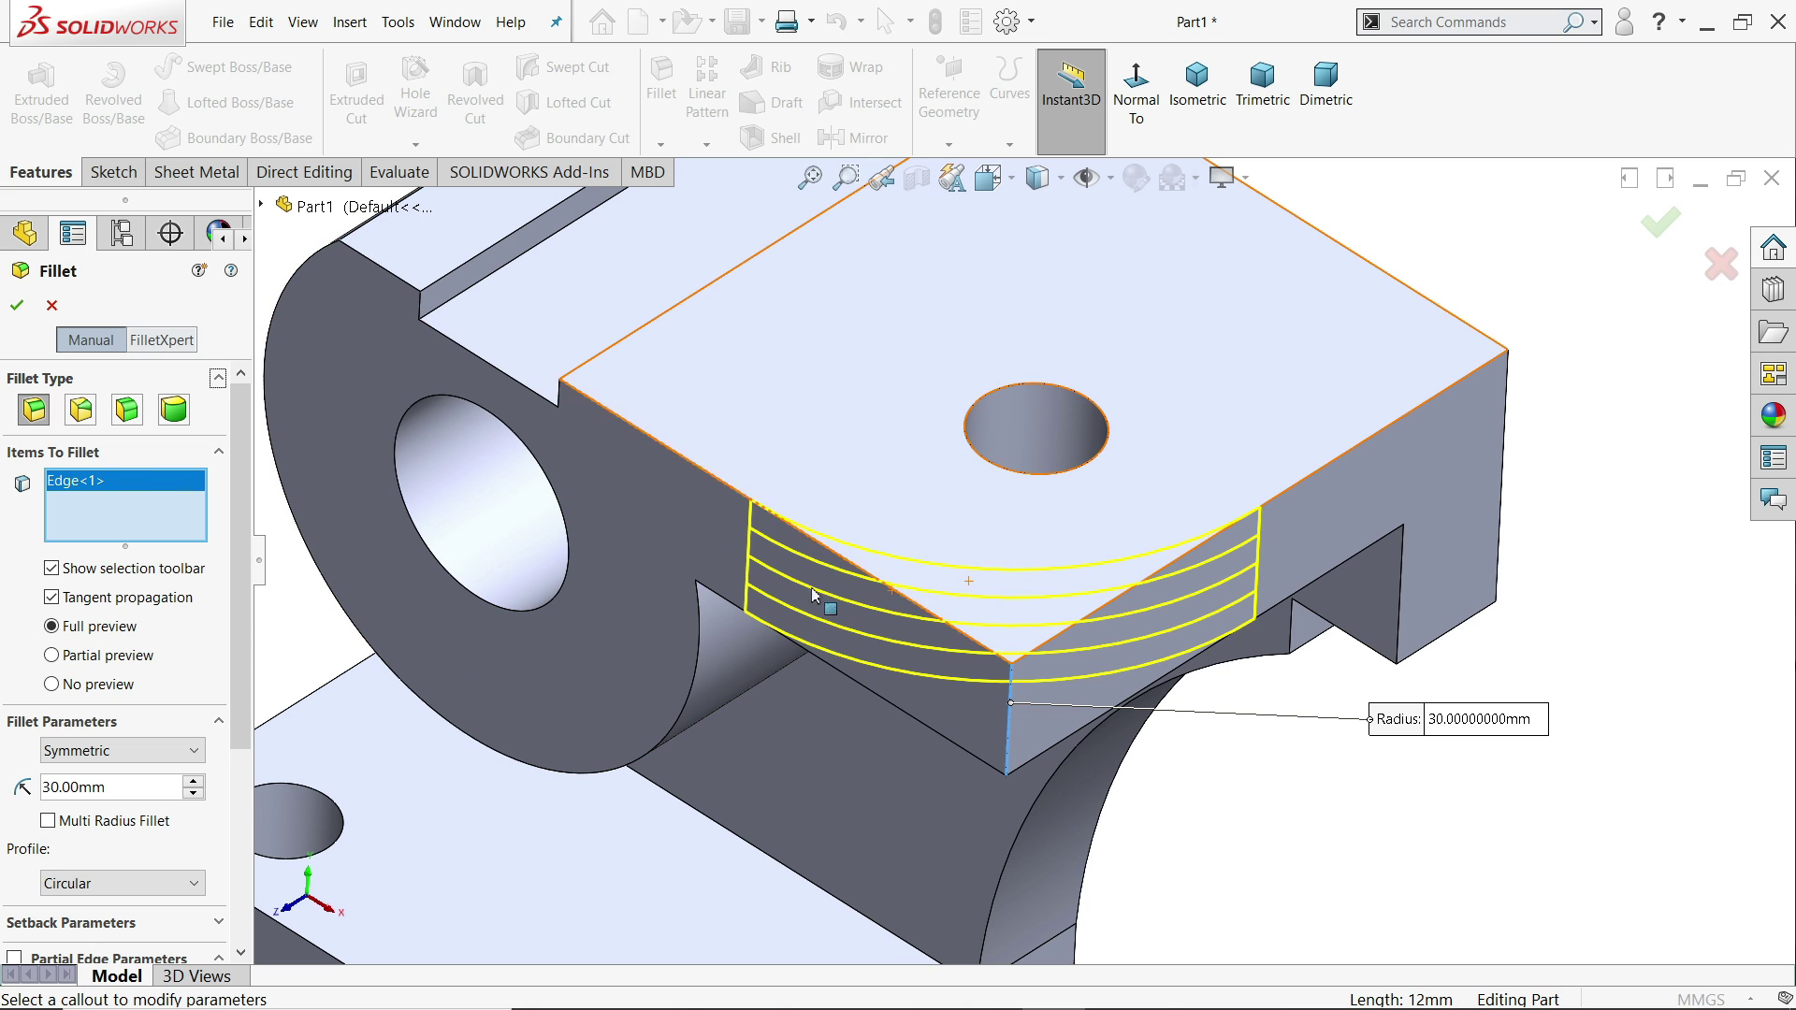
{"action": "scroll", "coordinate": [819, 603], "scroll_direction": "up", "scroll_amount": 5}
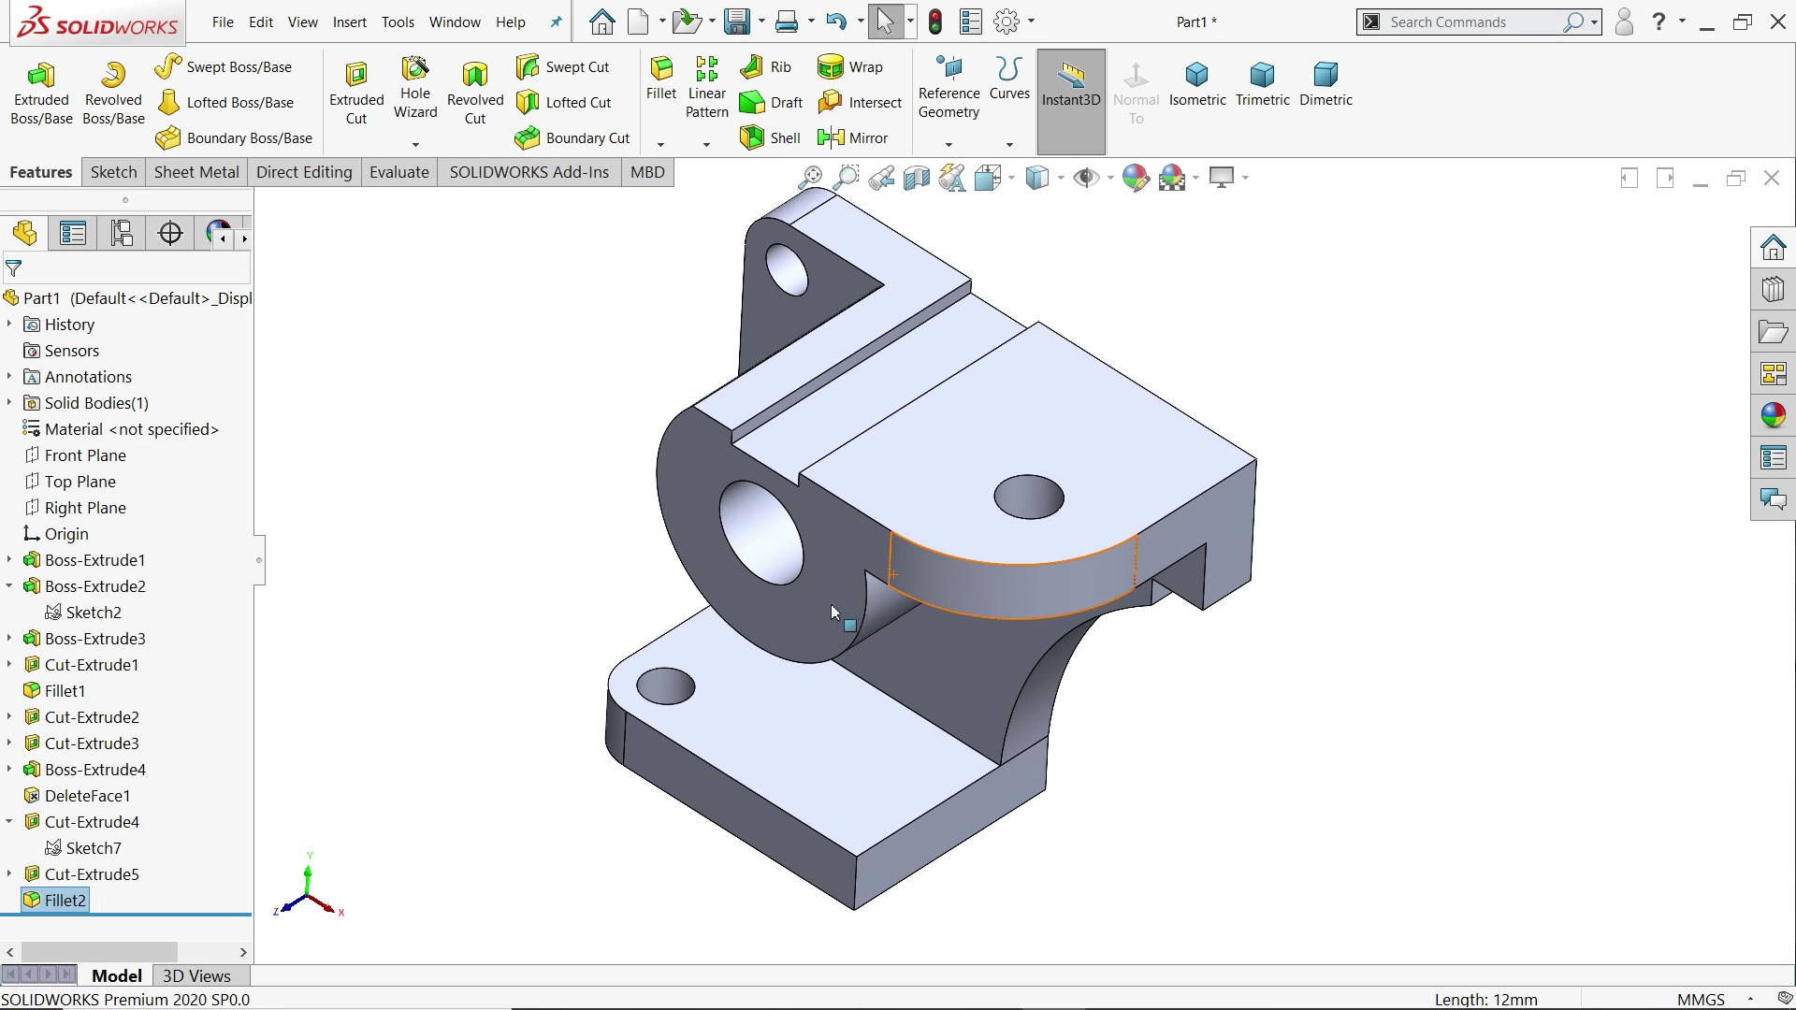
- Open a new sketch on the Right Plane
{"action": "middle_click_drag", "start_coordinate": [832, 608], "coordinate": [898, 682]}
{"action": "scroll", "coordinate": [912, 698], "scroll_direction": "down", "scroll_amount": 3}
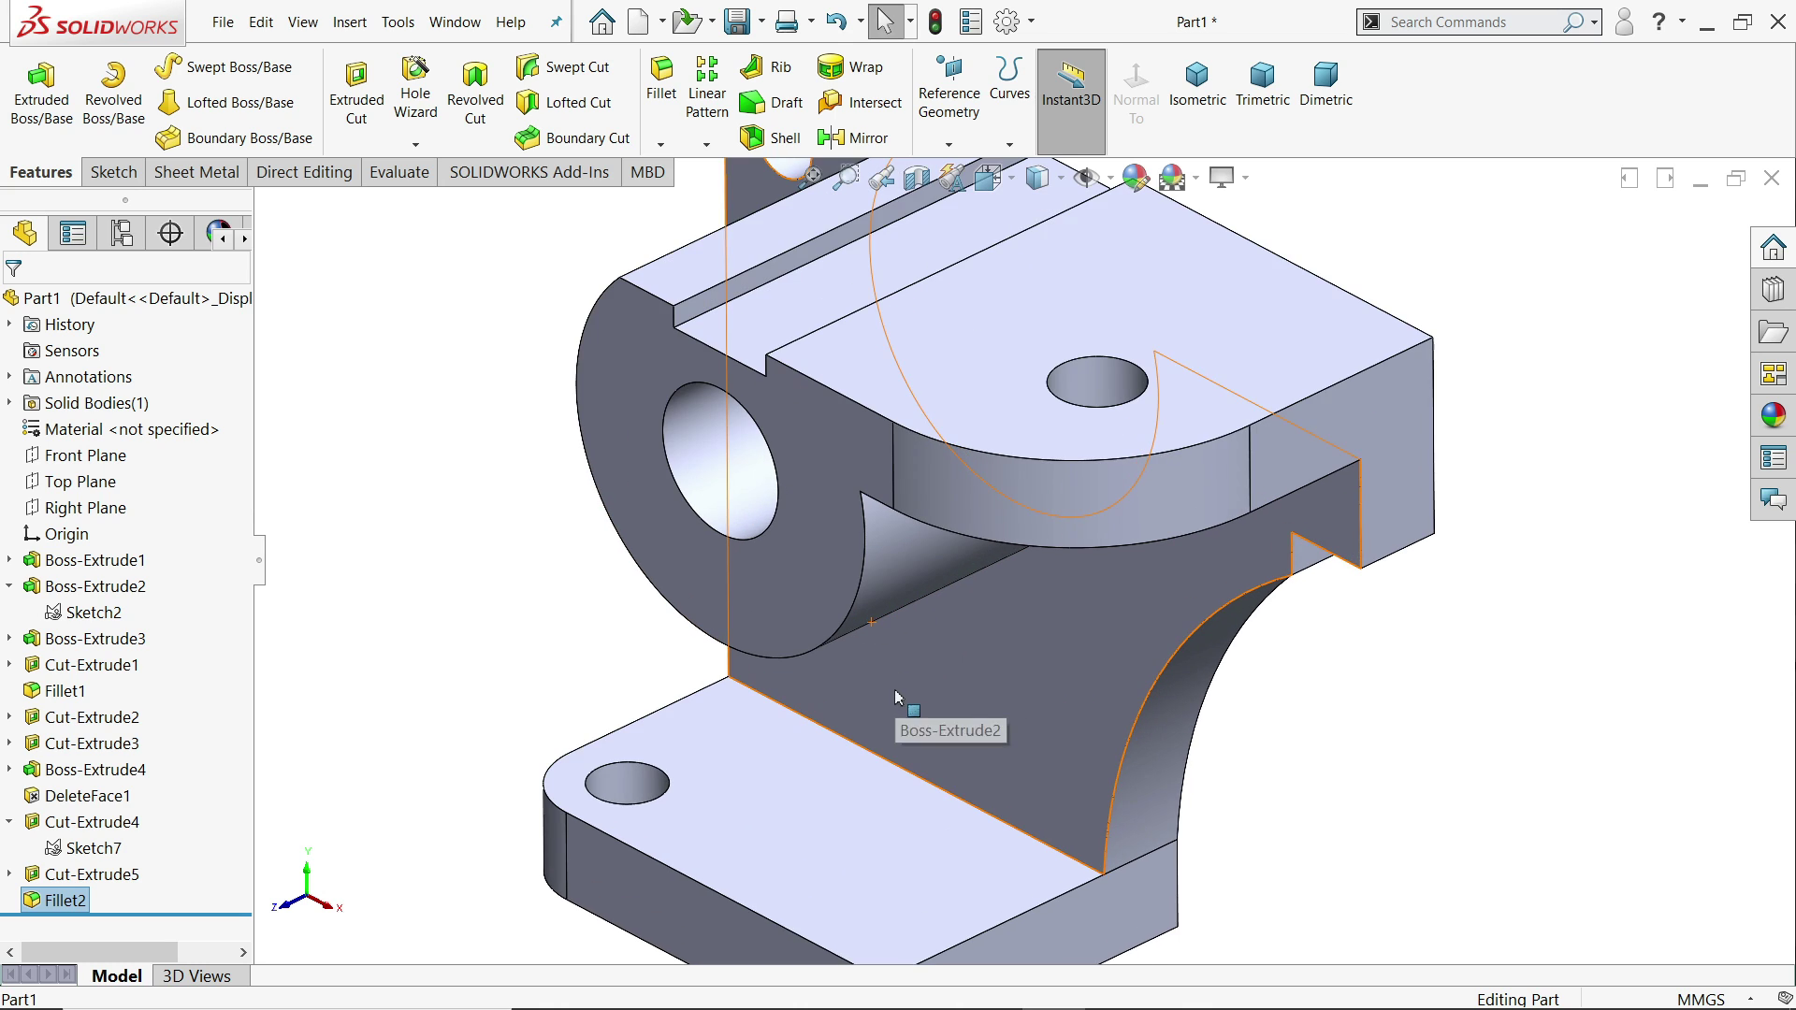
{"action": "left_click", "coordinate": [86, 507]}
{"action": "middle_click_drag", "start_coordinate": [580, 519], "coordinate": [327, 580]}
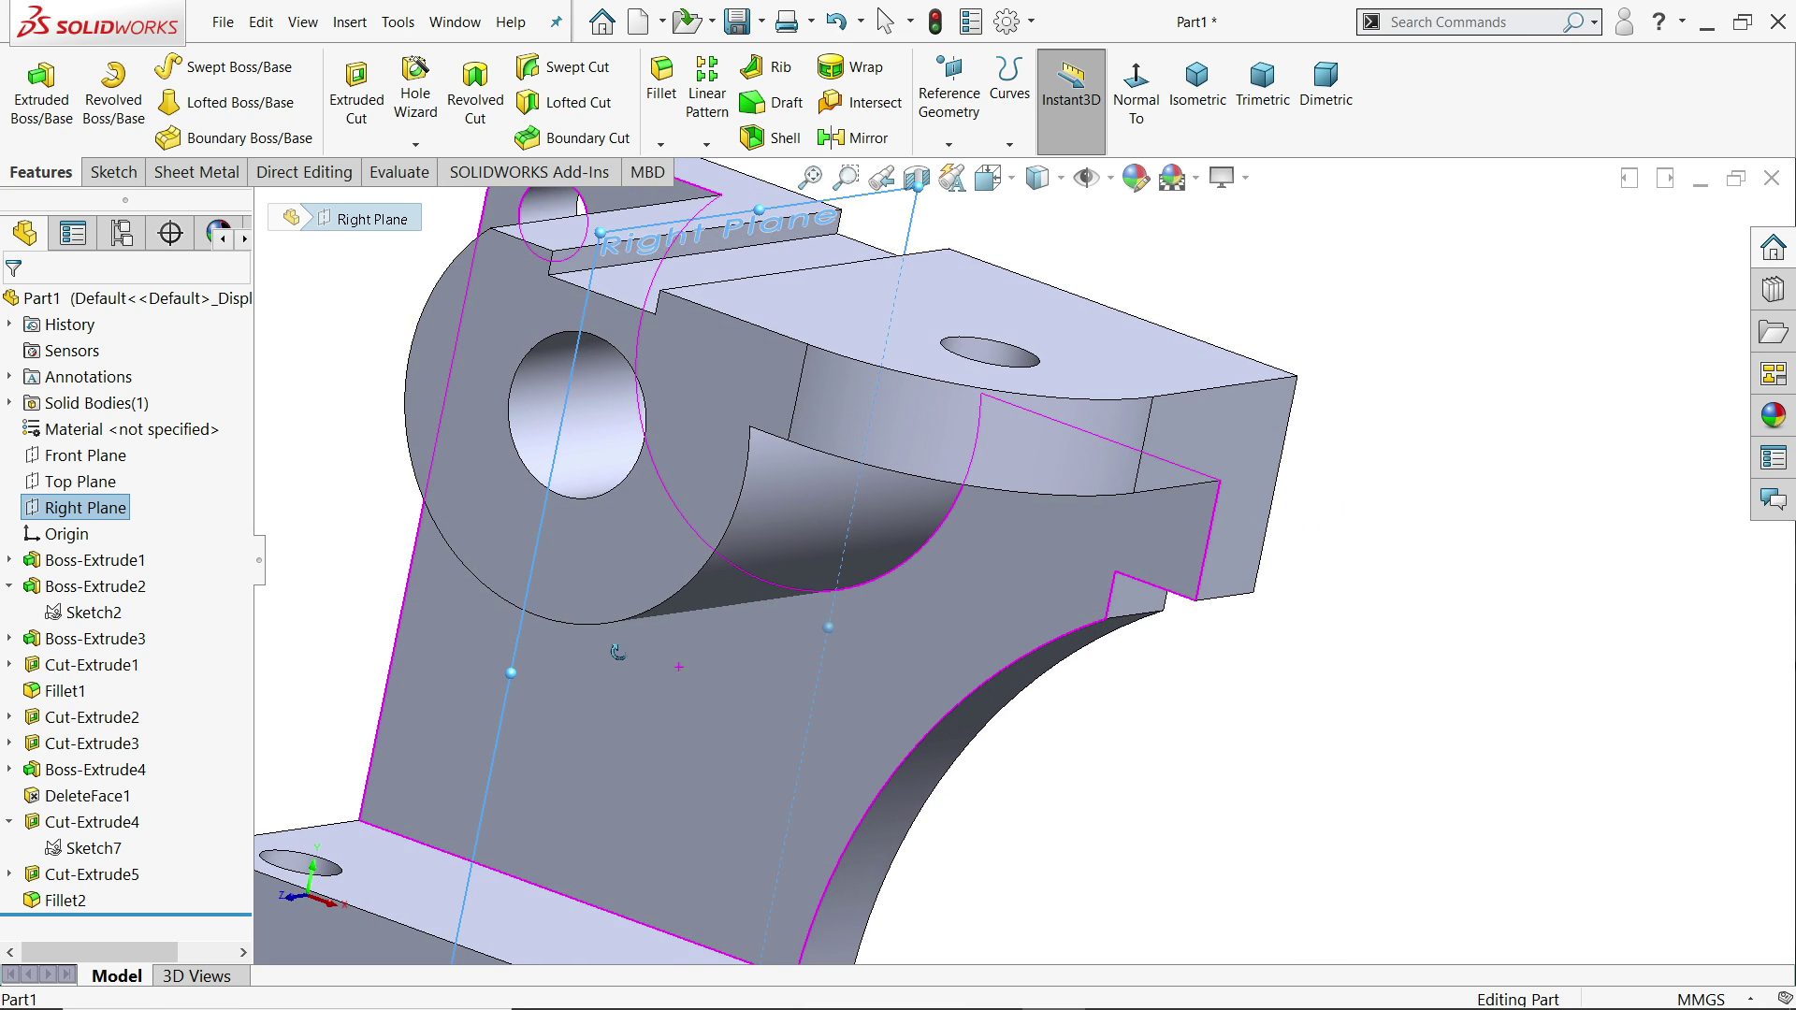
{"action": "left_click", "coordinate": [113, 172]}
{"action": "left_click", "coordinate": [30, 84]}
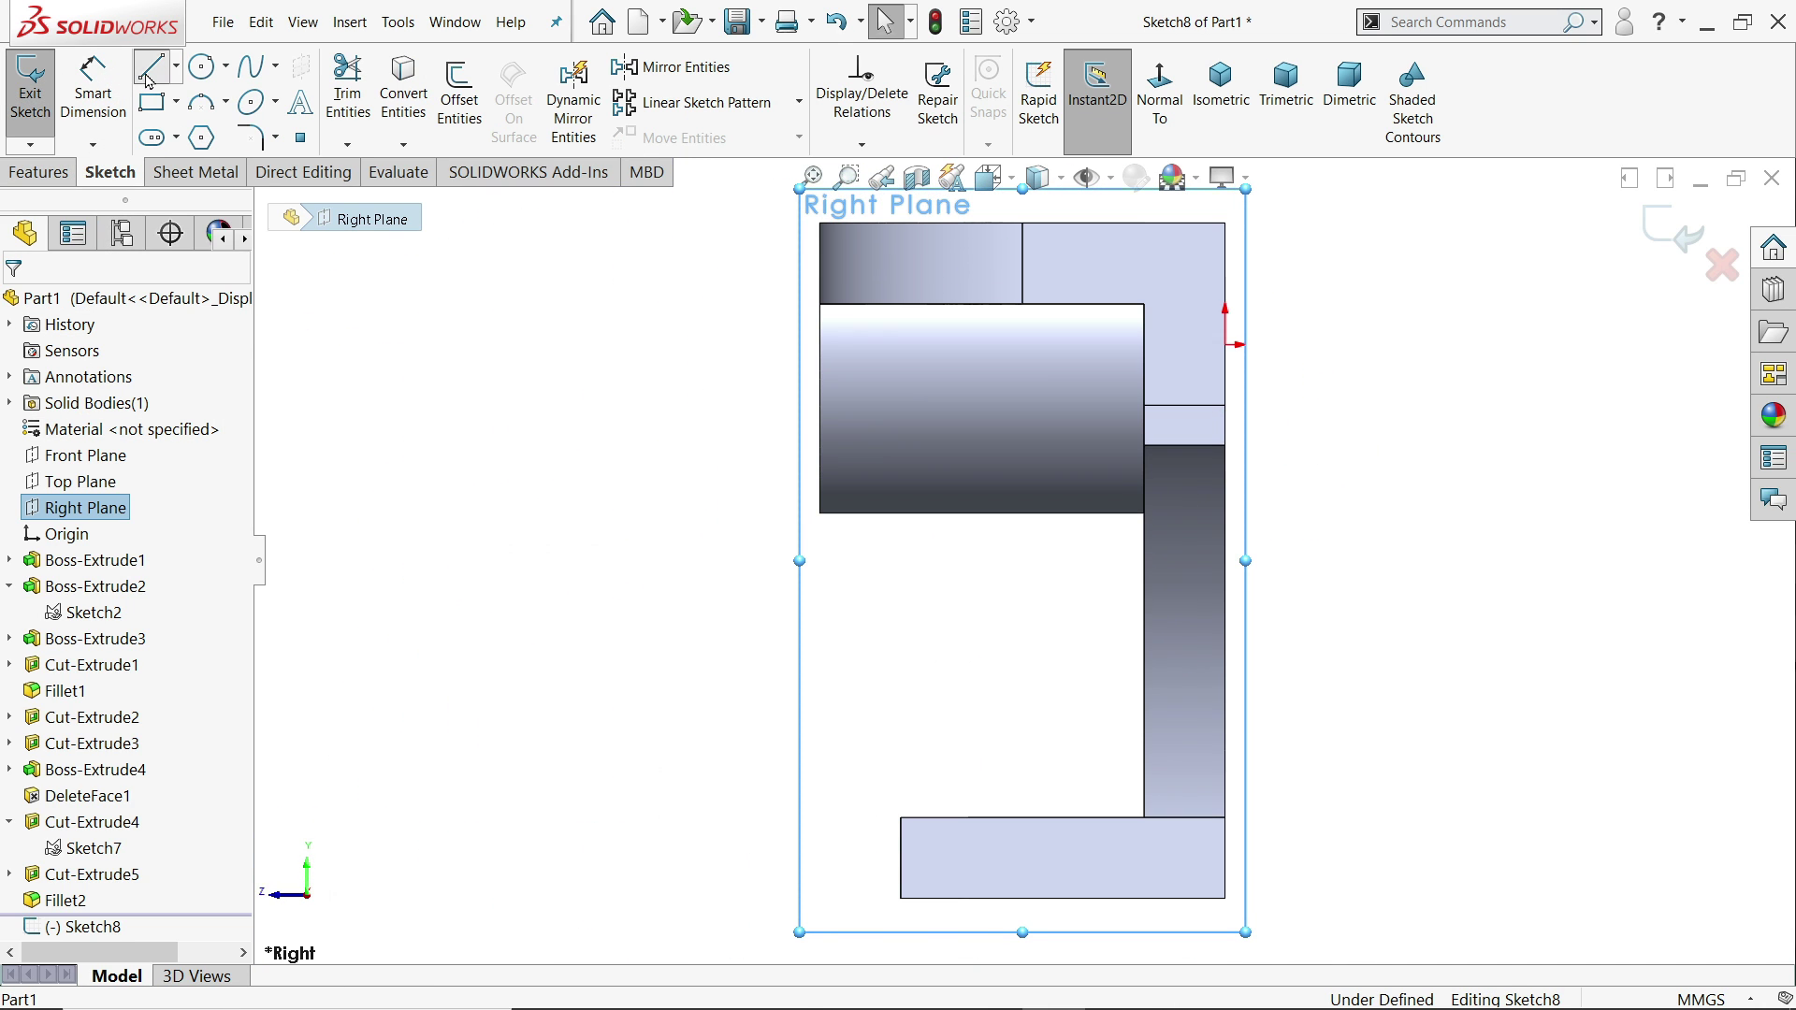
- Sketch a sloped line from the base's upper front corner to the cylinder's lower front corner, continued by a 5 mm vertical line upward
{"action": "left_click", "coordinate": [150, 68]}
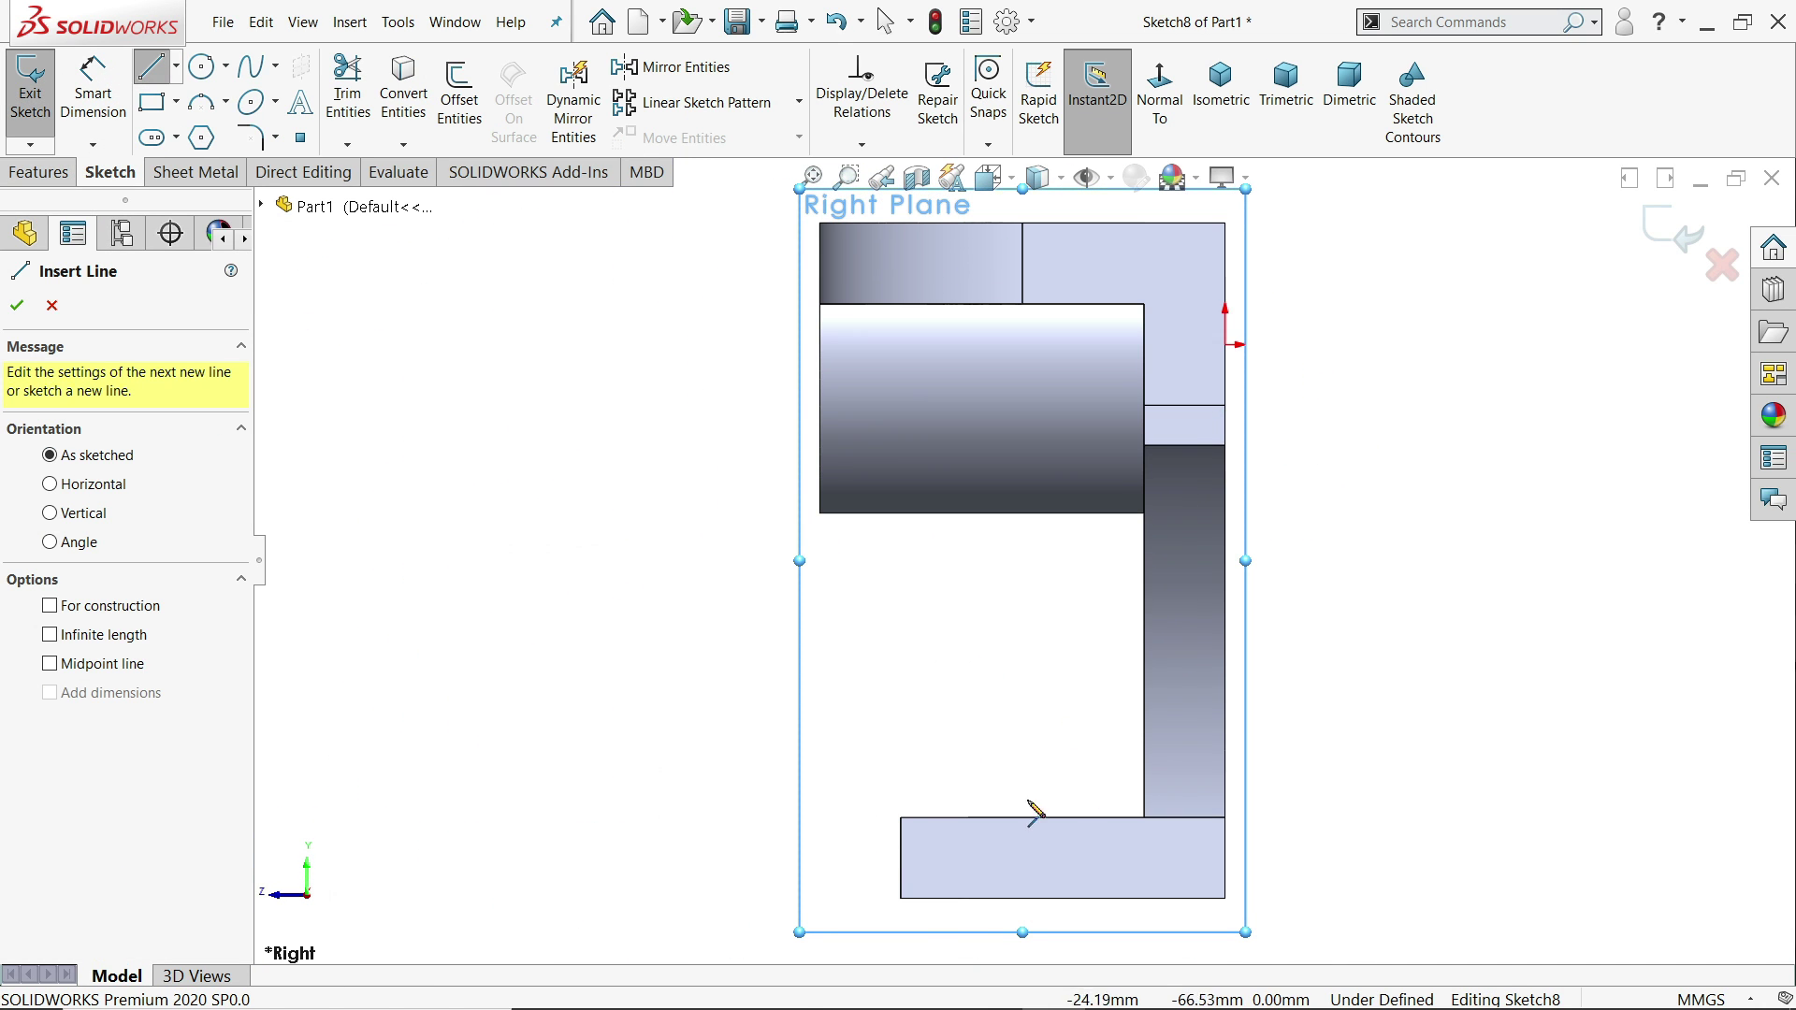
{"action": "left_click", "coordinate": [901, 818]}
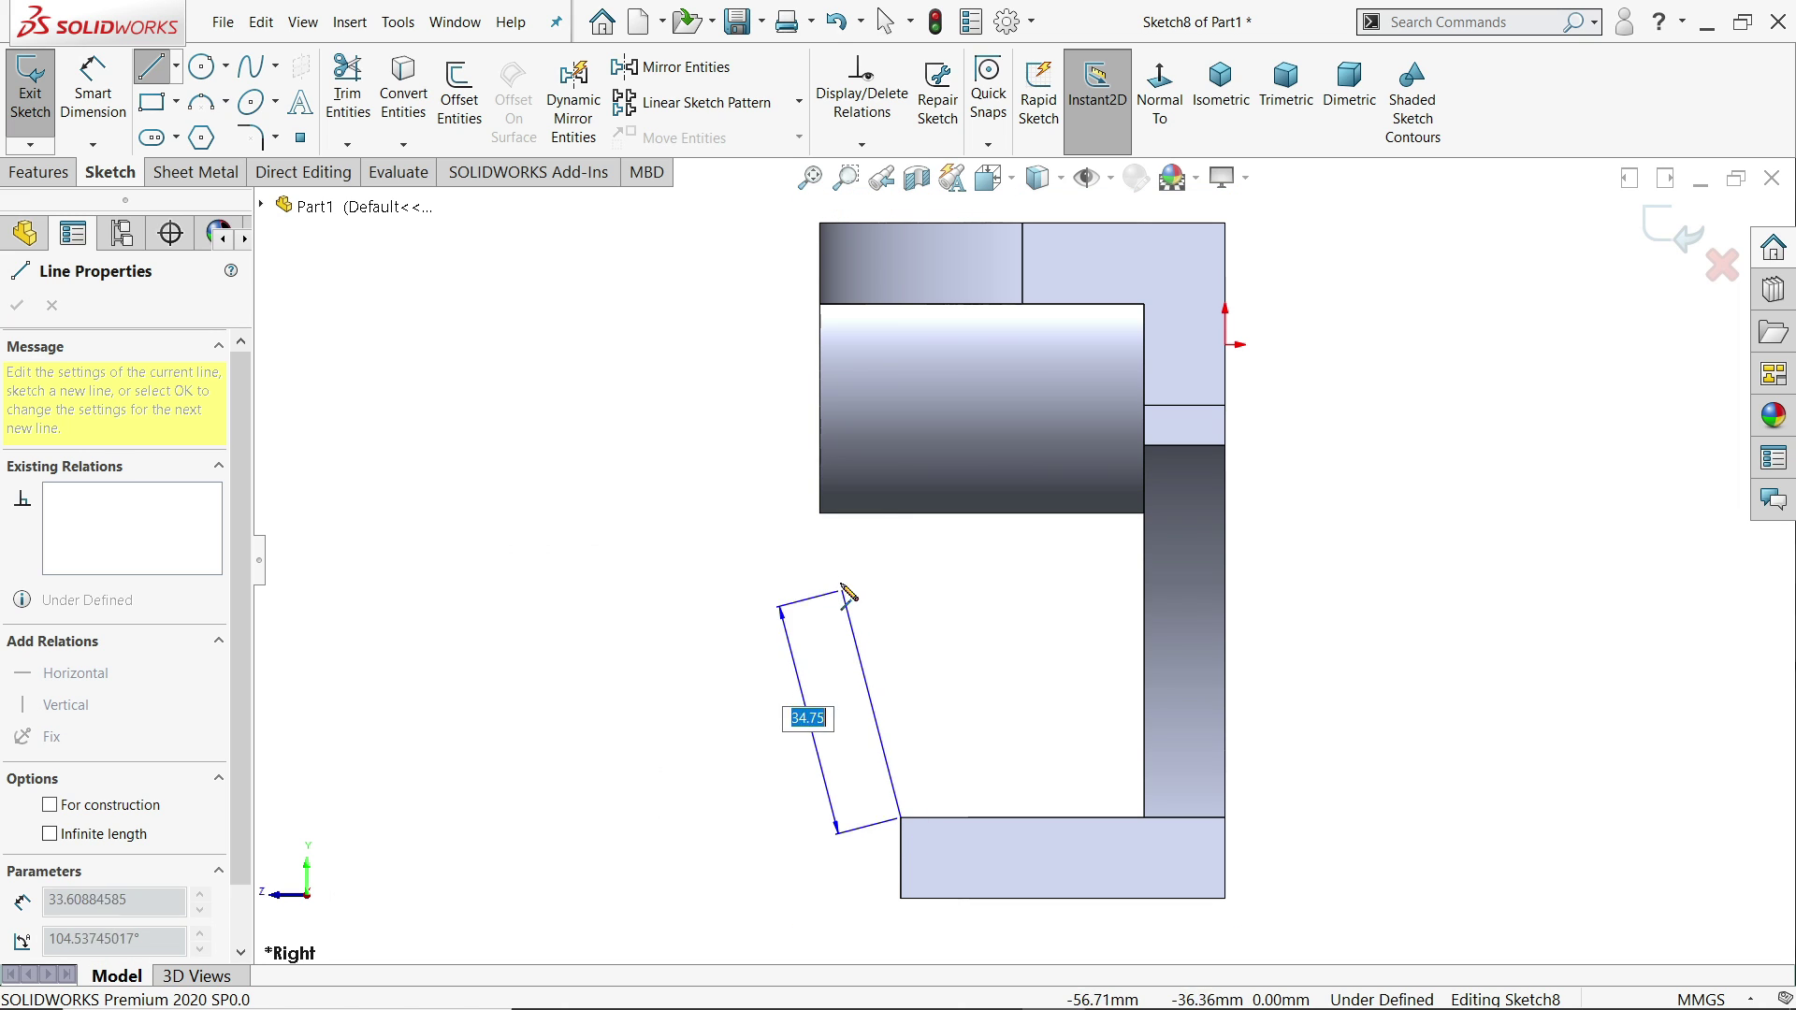
{"action": "left_click", "coordinate": [820, 513]}
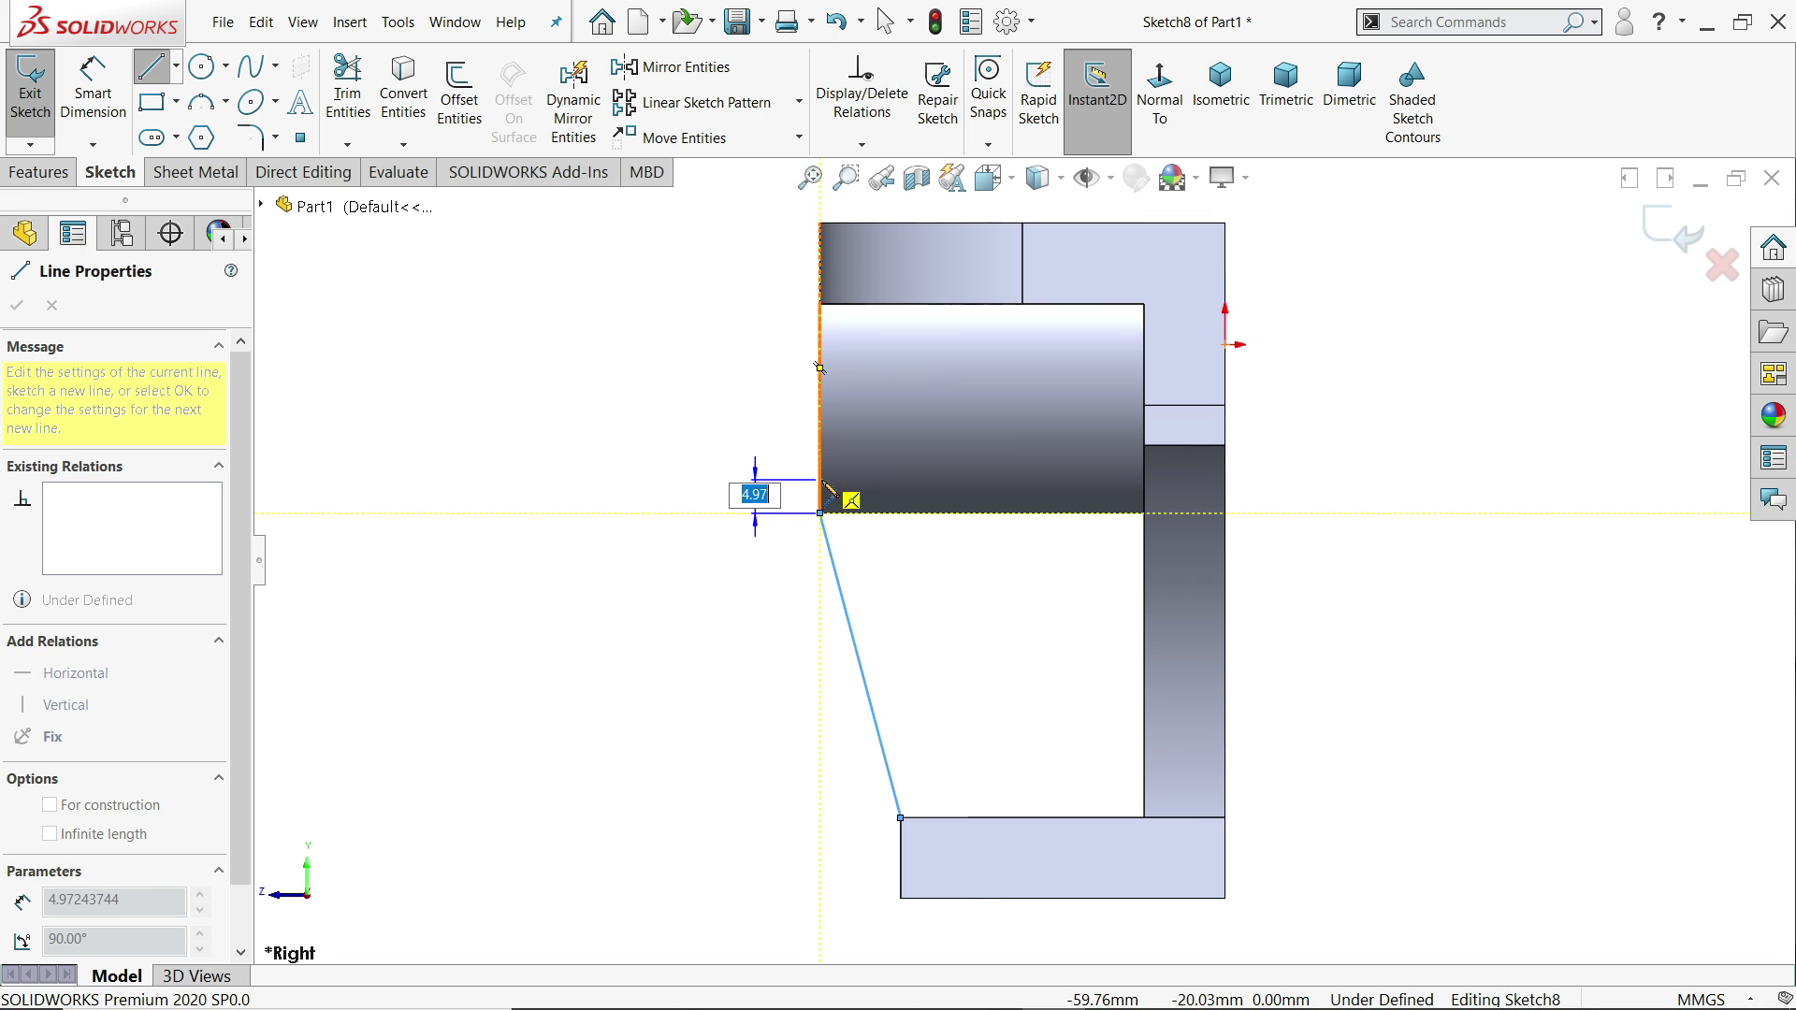
{"action": "key", "text": "Return"}
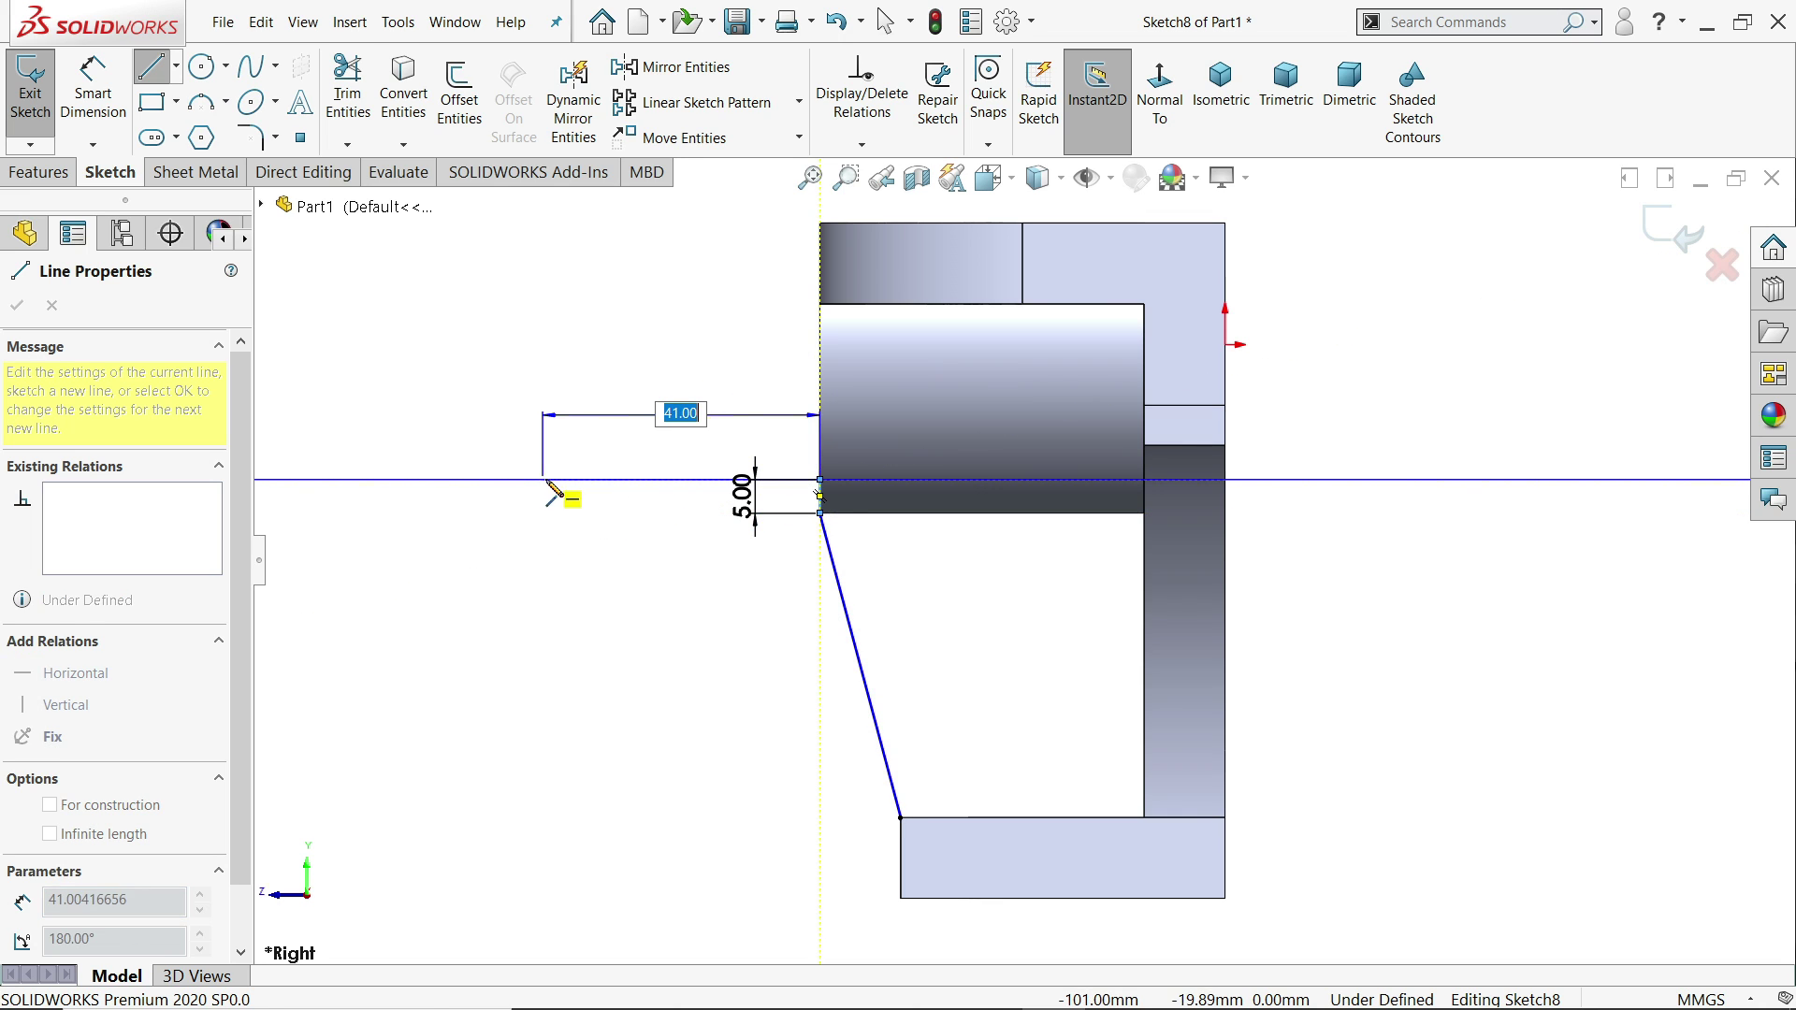
{"action": "right_click", "coordinate": [559, 480]}
{"action": "left_click", "coordinate": [652, 505]}
- Make the sloped line's upper endpoint coincident with the lower front silhouette corner of the cylinder
{"action": "scroll", "coordinate": [926, 558], "scroll_direction": "down", "scroll_amount": 10}
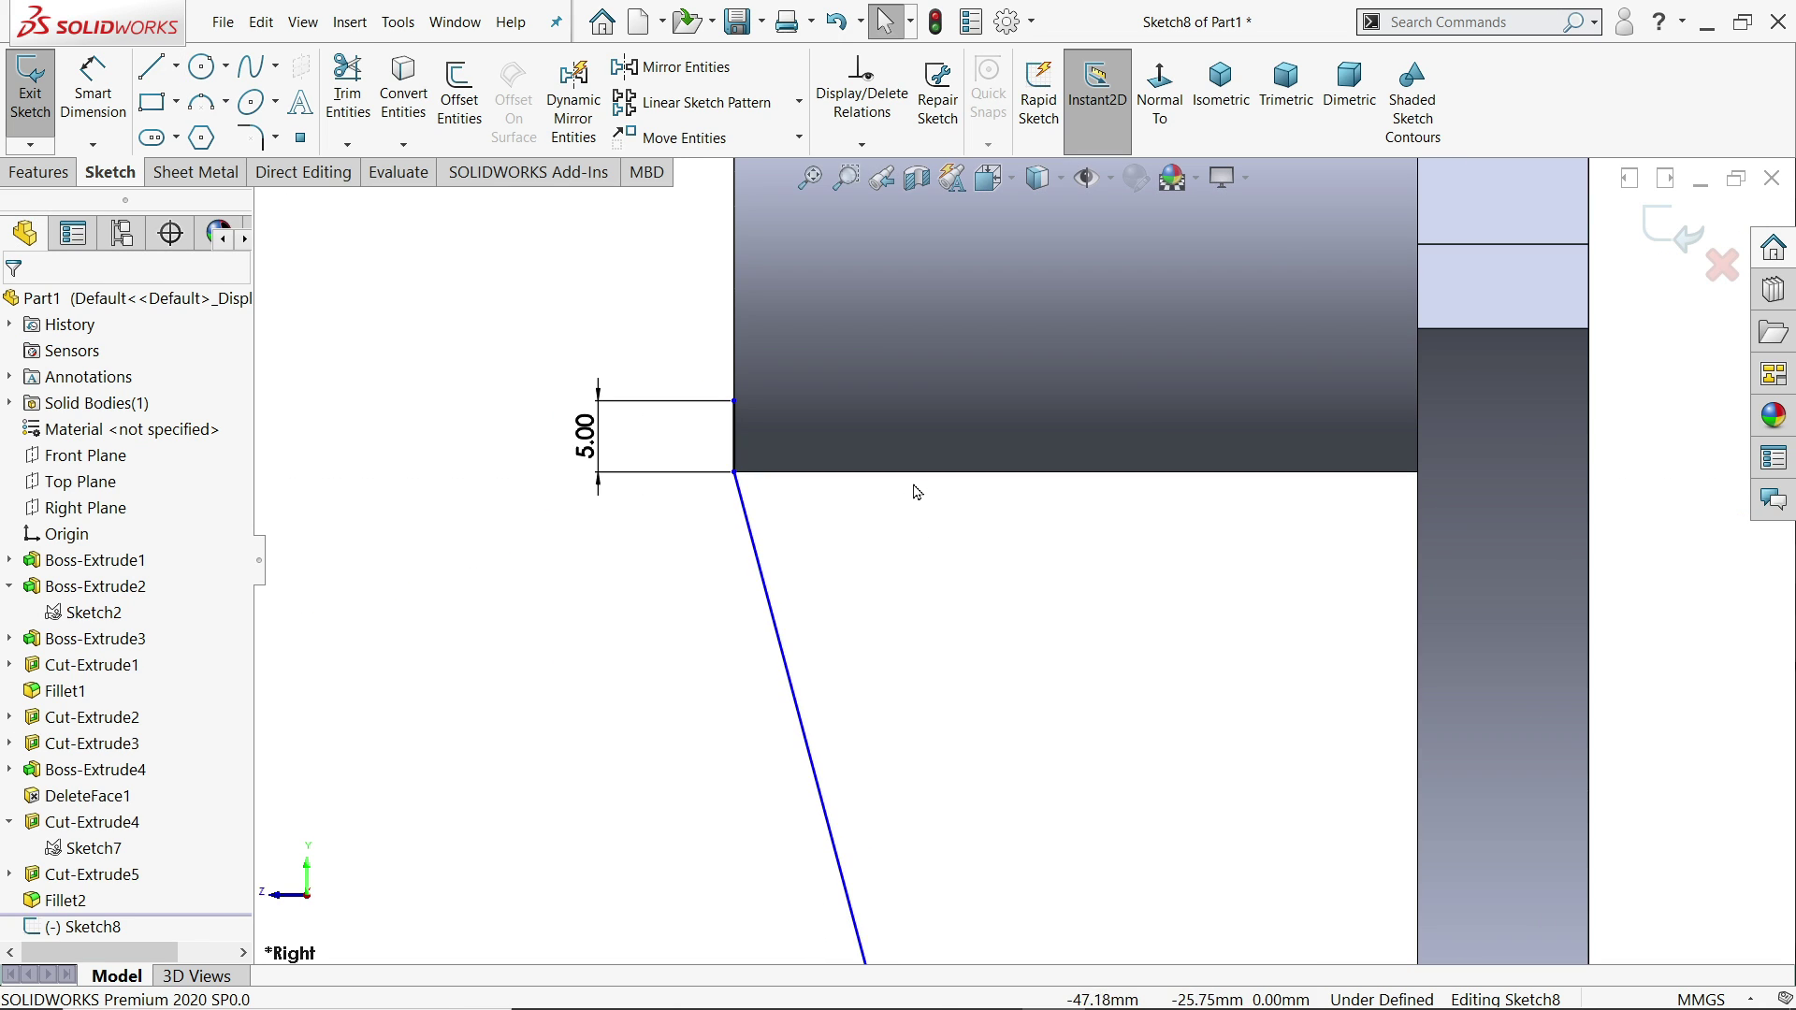
{"action": "left_click", "coordinate": [765, 516]}
{"action": "mouse_move", "coordinate": [765, 516]}
{"action": "left_mouse_down"}
{"action": "mouse_move", "coordinate": [763, 562]}
{"action": "mouse_move", "coordinate": [748, 488]}
{"action": "mouse_move", "coordinate": [765, 516]}
{"action": "left_mouse_up"}
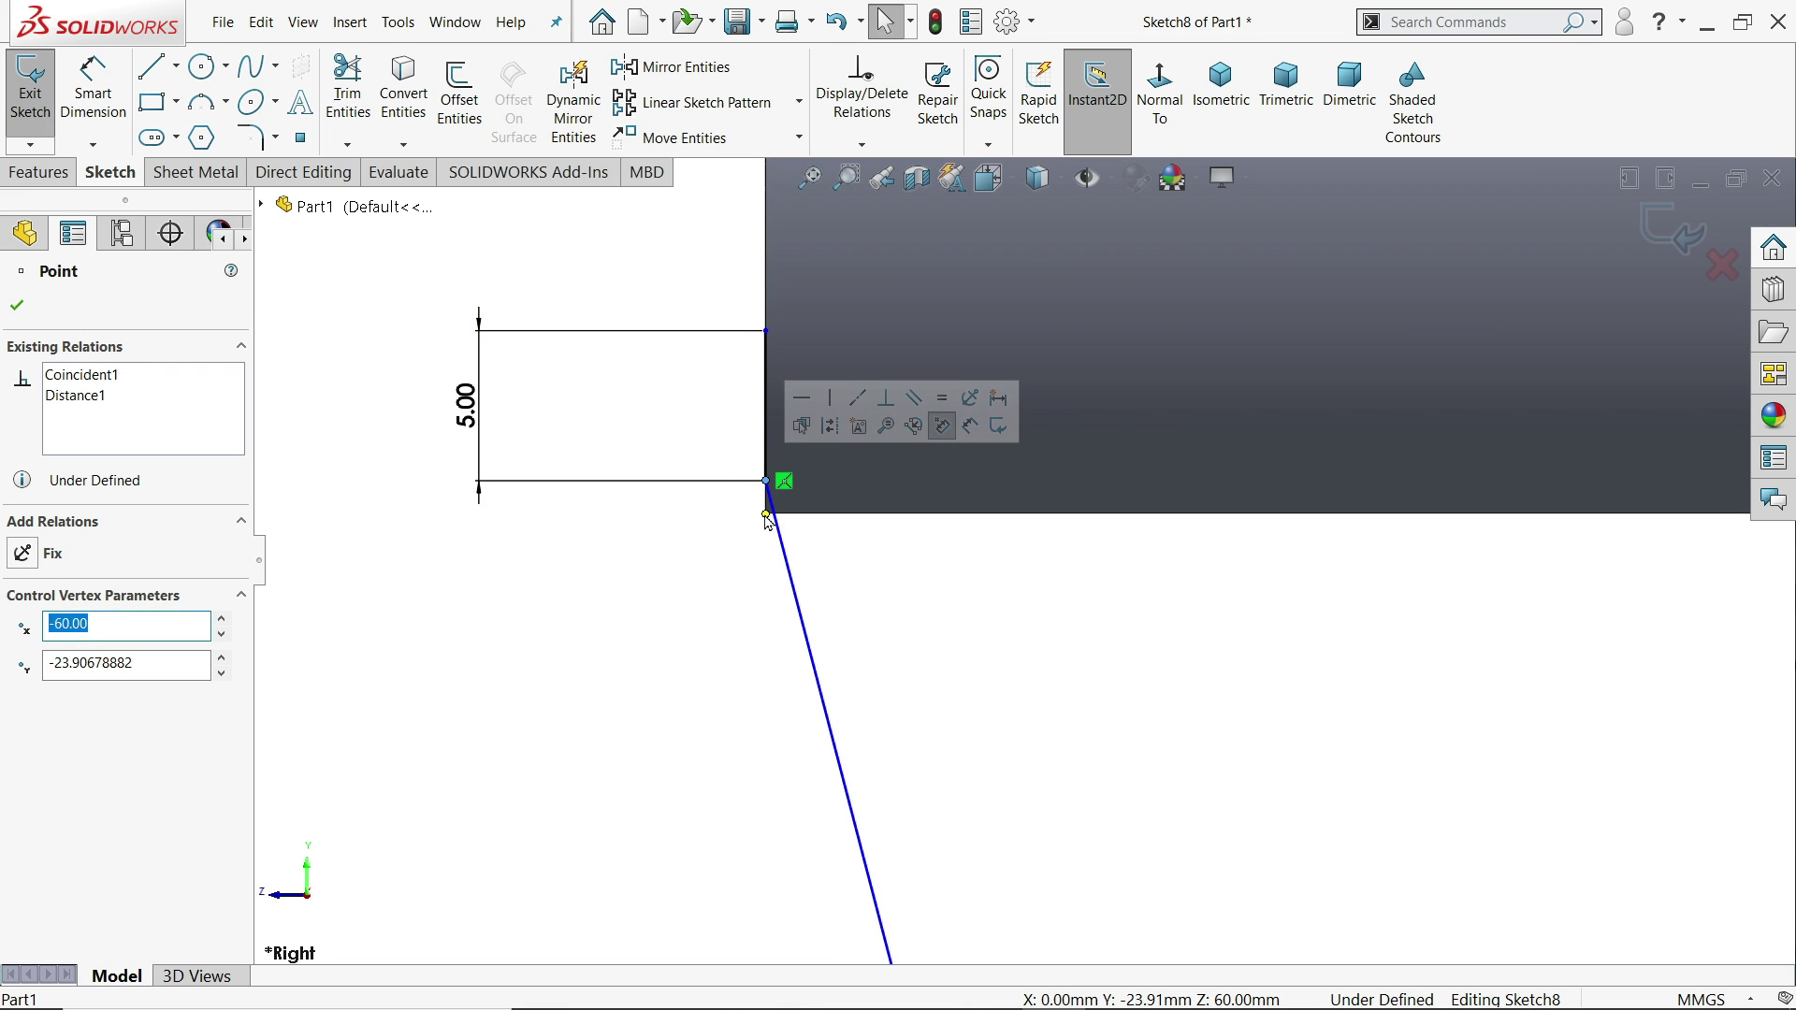
{"action": "key", "text": "Escape"}
{"action": "scroll", "coordinate": [775, 496], "scroll_direction": "down", "scroll_amount": 3}
{"action": "scroll", "coordinate": [774, 496], "scroll_direction": "down", "scroll_amount": 3}
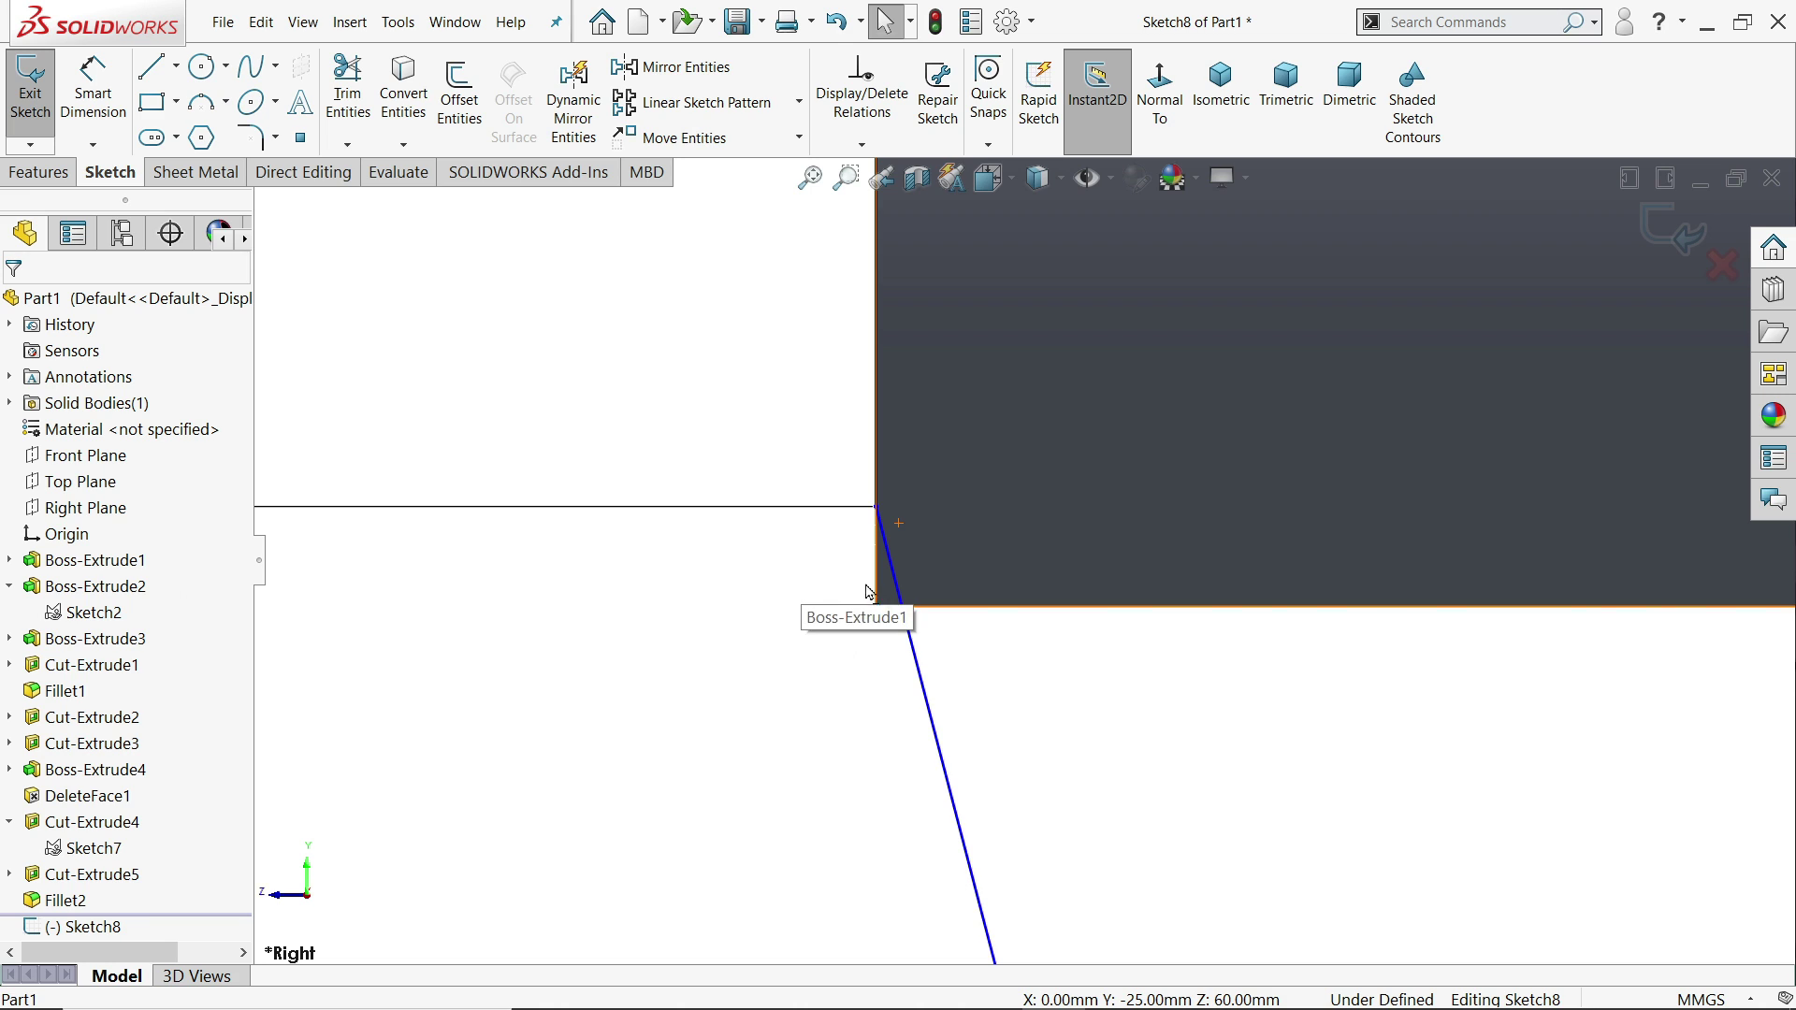
{"action": "left_click", "coordinate": [876, 507], "text": "ctrl"}
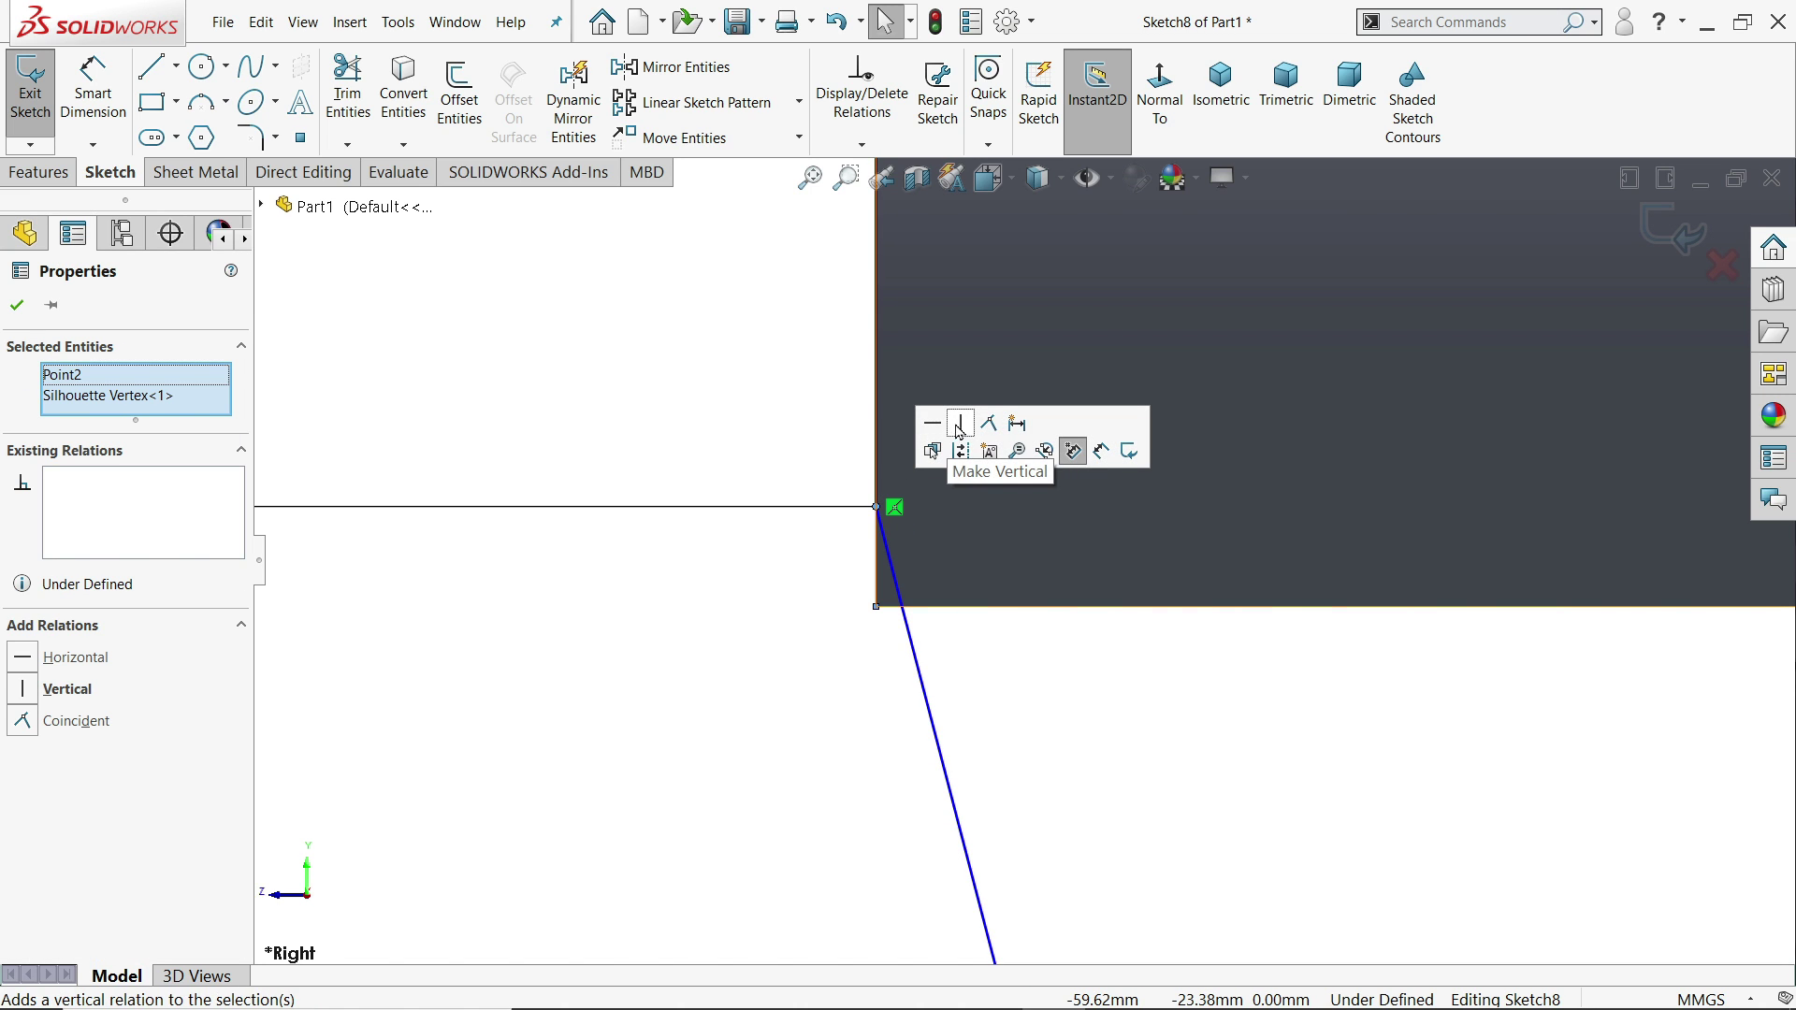
{"action": "left_click", "coordinate": [989, 422]}
{"action": "key", "text": "Escape"}
{"action": "scroll", "coordinate": [778, 538], "scroll_direction": "up", "scroll_amount": 2}
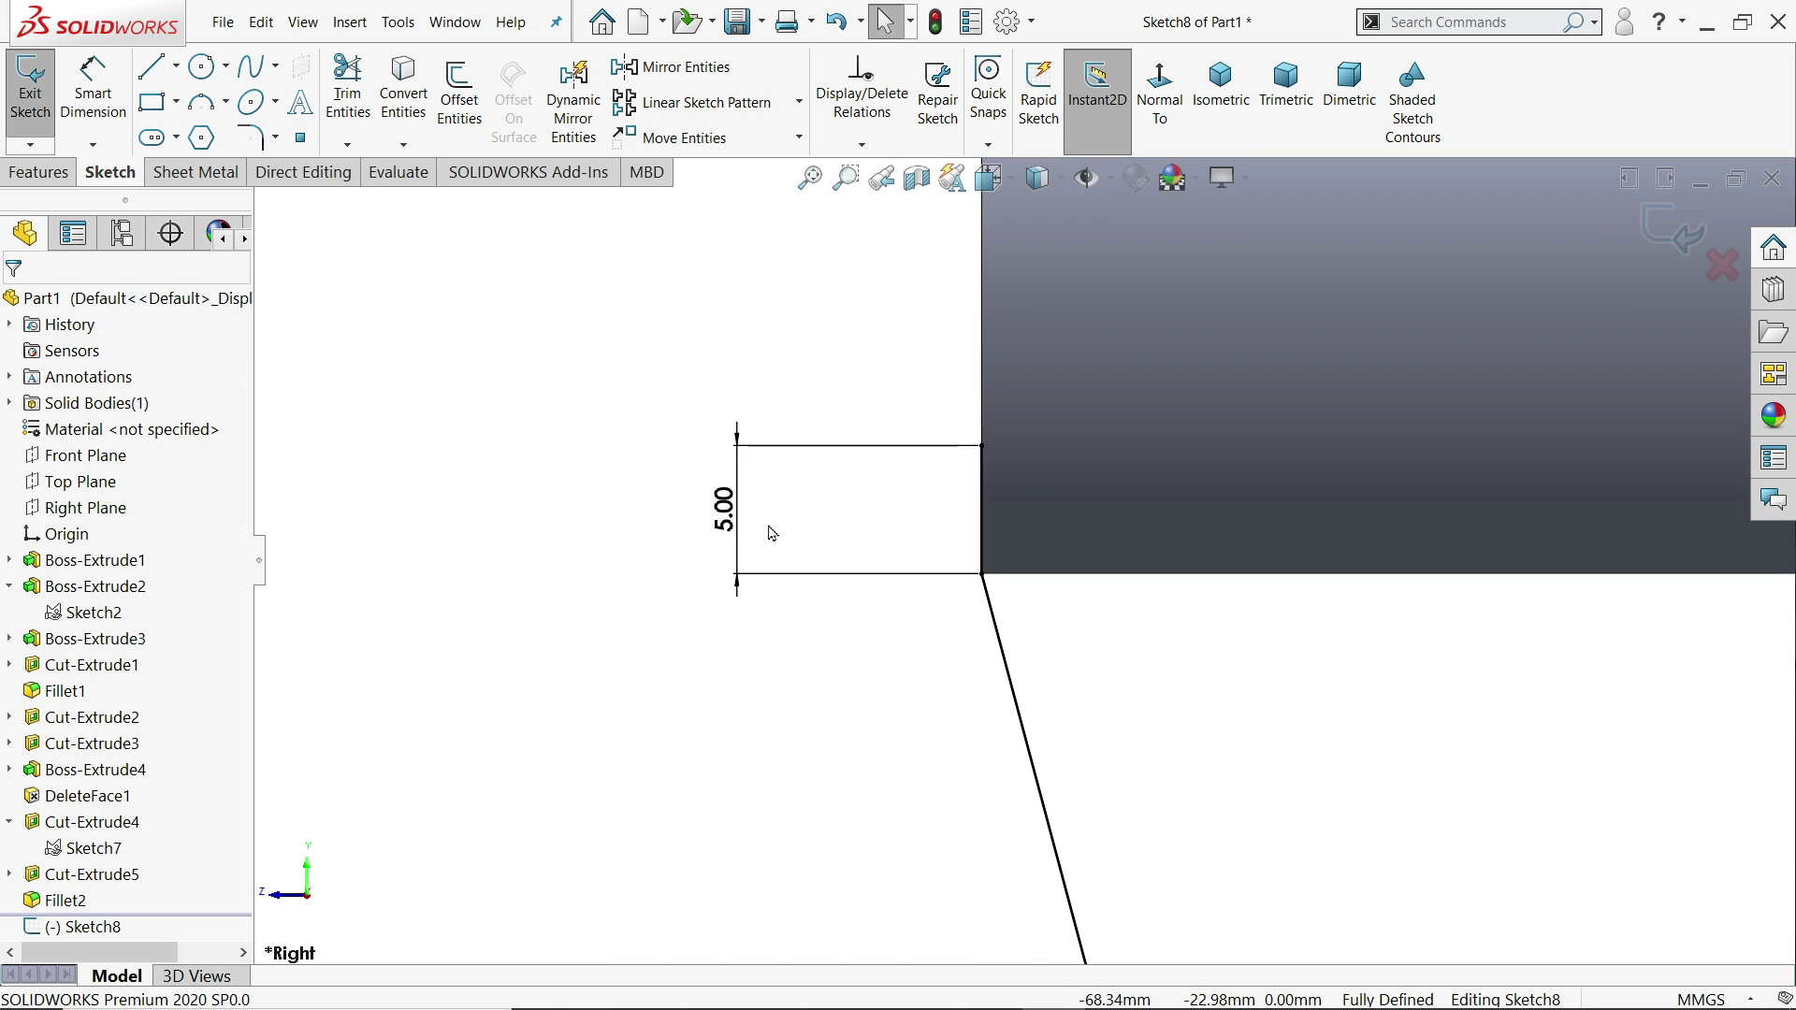
{"action": "scroll", "coordinate": [739, 515], "scroll_direction": "up", "scroll_amount": 2}
{"action": "mouse_move", "coordinate": [706, 497]}
{"action": "middle_mouse_down"}
{"action": "mouse_move", "coordinate": [786, 486]}
{"action": "mouse_move", "coordinate": [790, 519]}
{"action": "middle_mouse_up"}
{"action": "scroll", "coordinate": [924, 552], "scroll_direction": "down", "scroll_amount": 5}
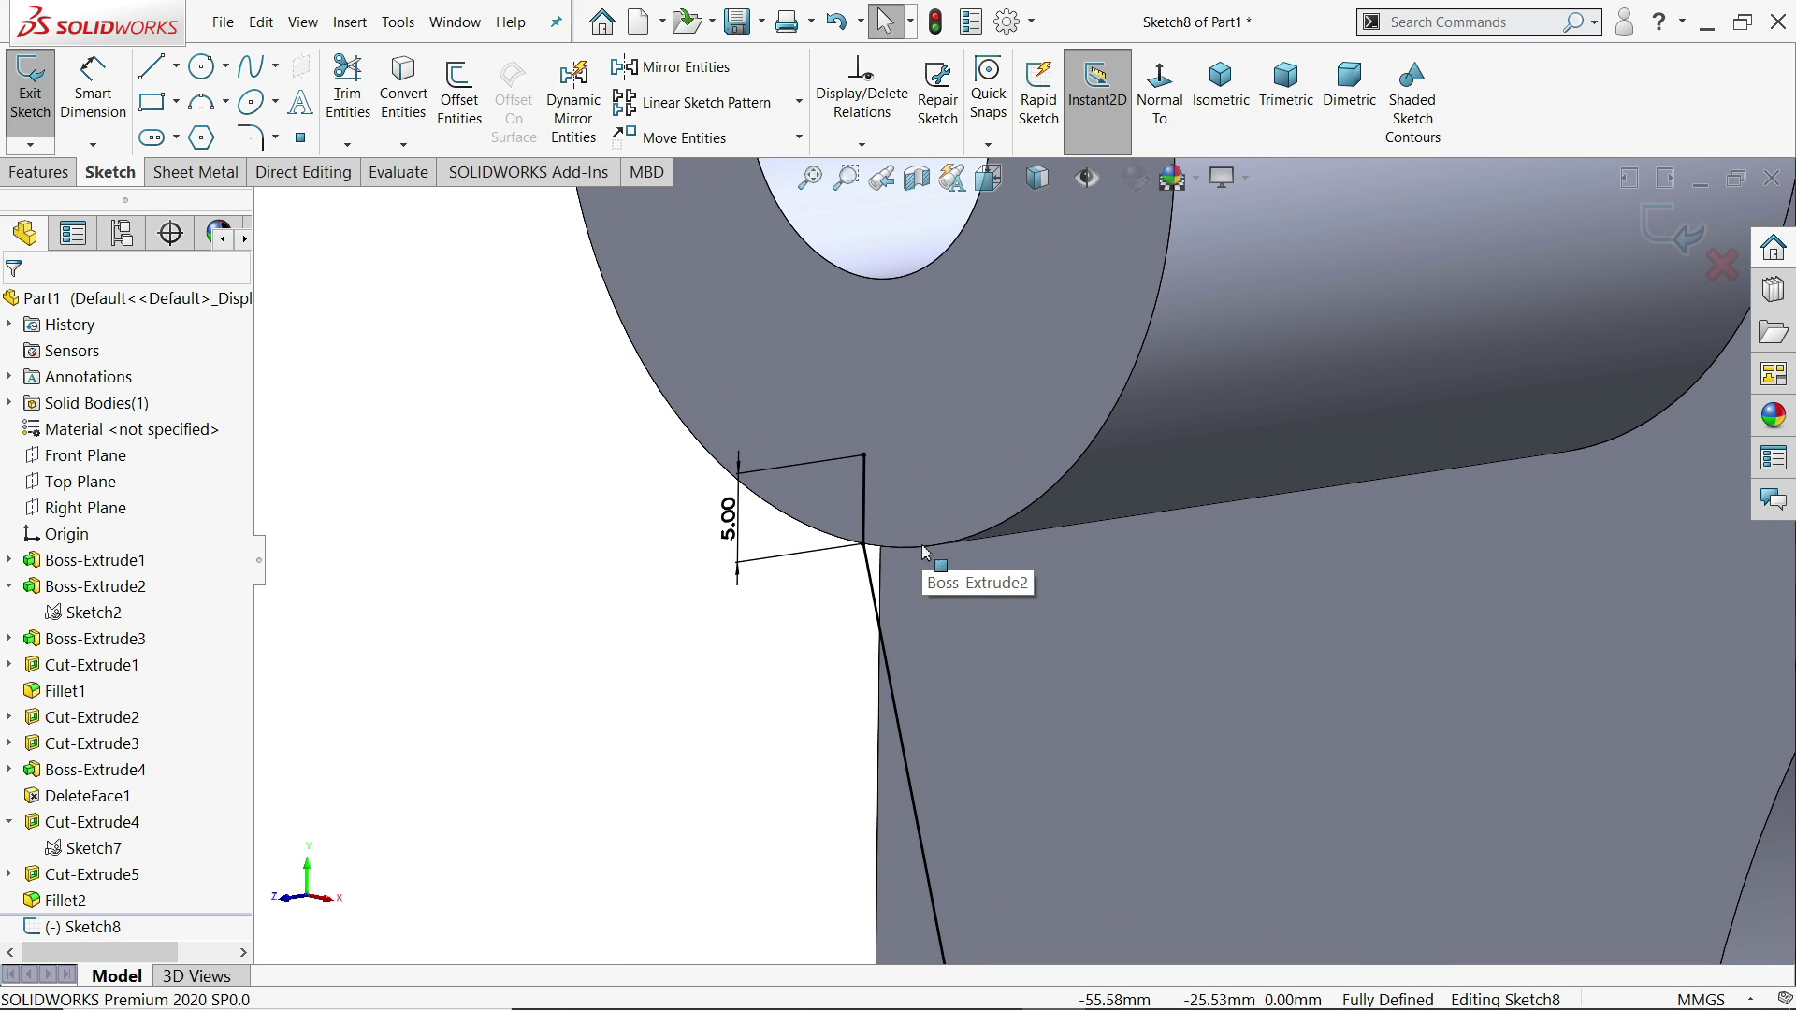
{"action": "scroll", "coordinate": [926, 561], "scroll_direction": "up", "scroll_amount": 5}
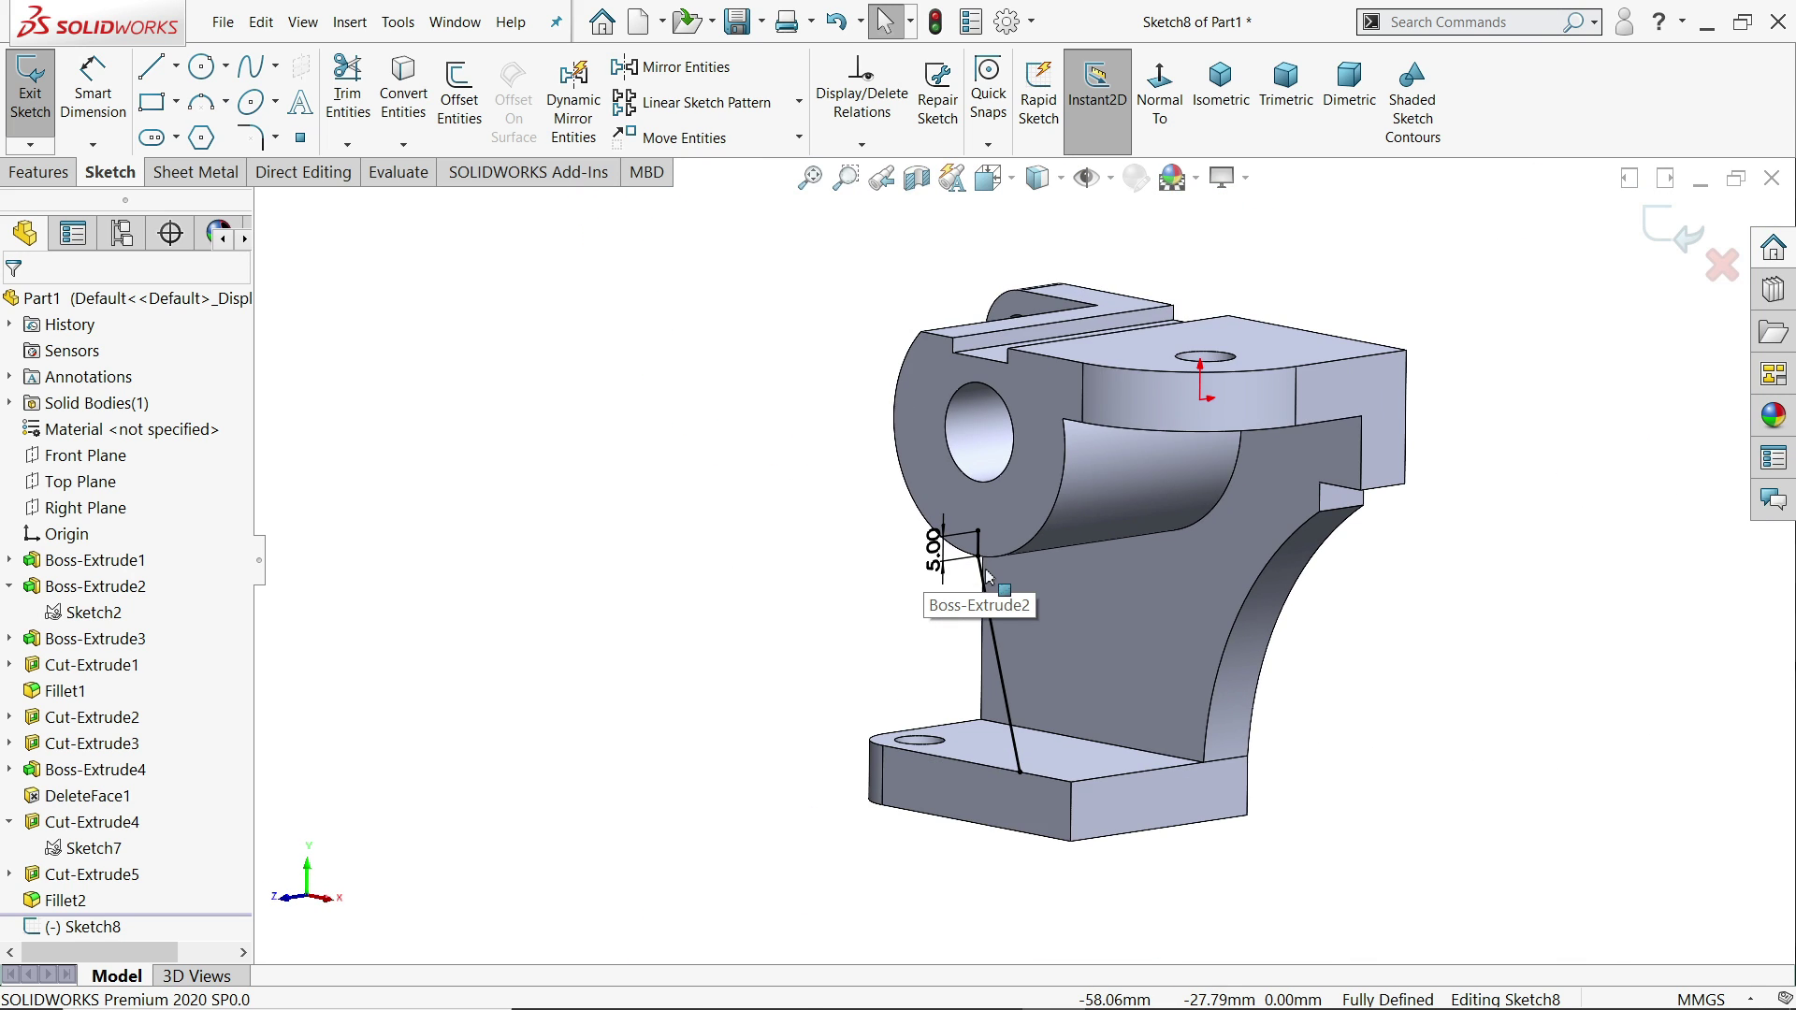
- Create a 10 mm thick rib from the open sketch, thickened to both sides and extruded parallel to the sketch
{"action": "scroll", "coordinate": [987, 578], "scroll_direction": "down", "scroll_amount": 2}
{"action": "scroll", "coordinate": [1053, 589], "scroll_direction": "up", "scroll_amount": 6}
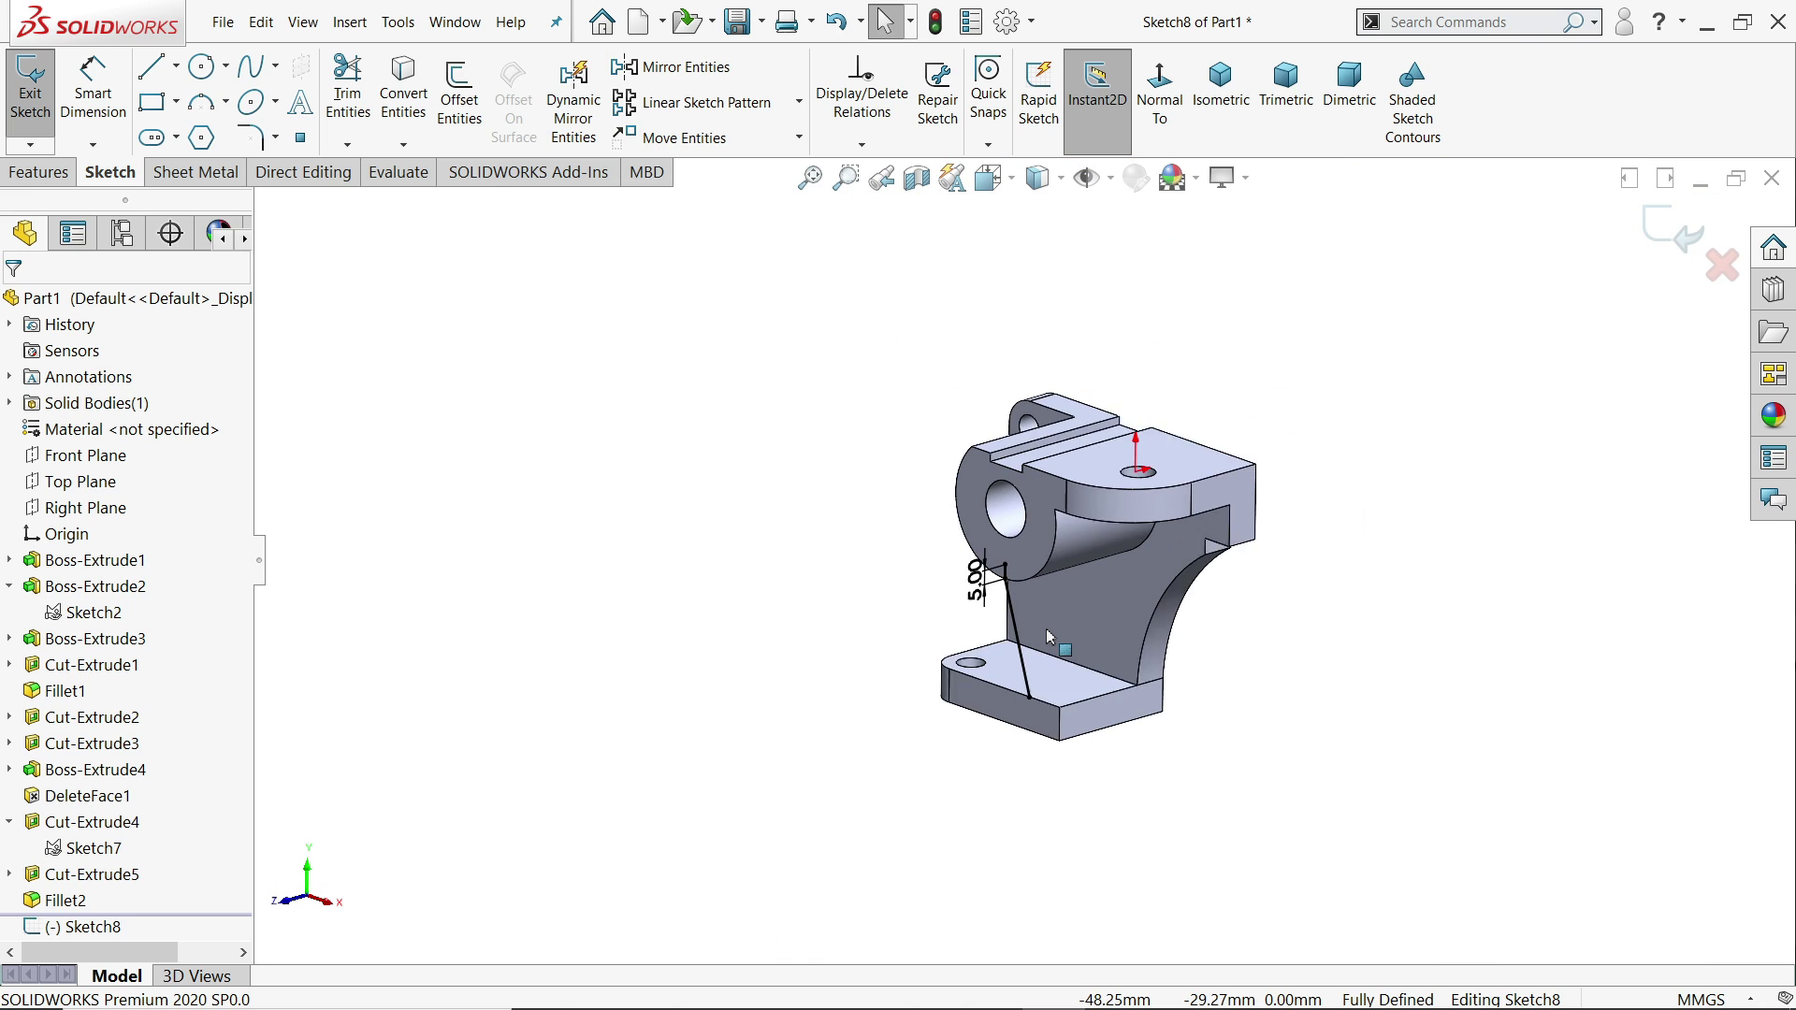
{"action": "scroll", "coordinate": [1048, 636], "scroll_direction": "down", "scroll_amount": 6}
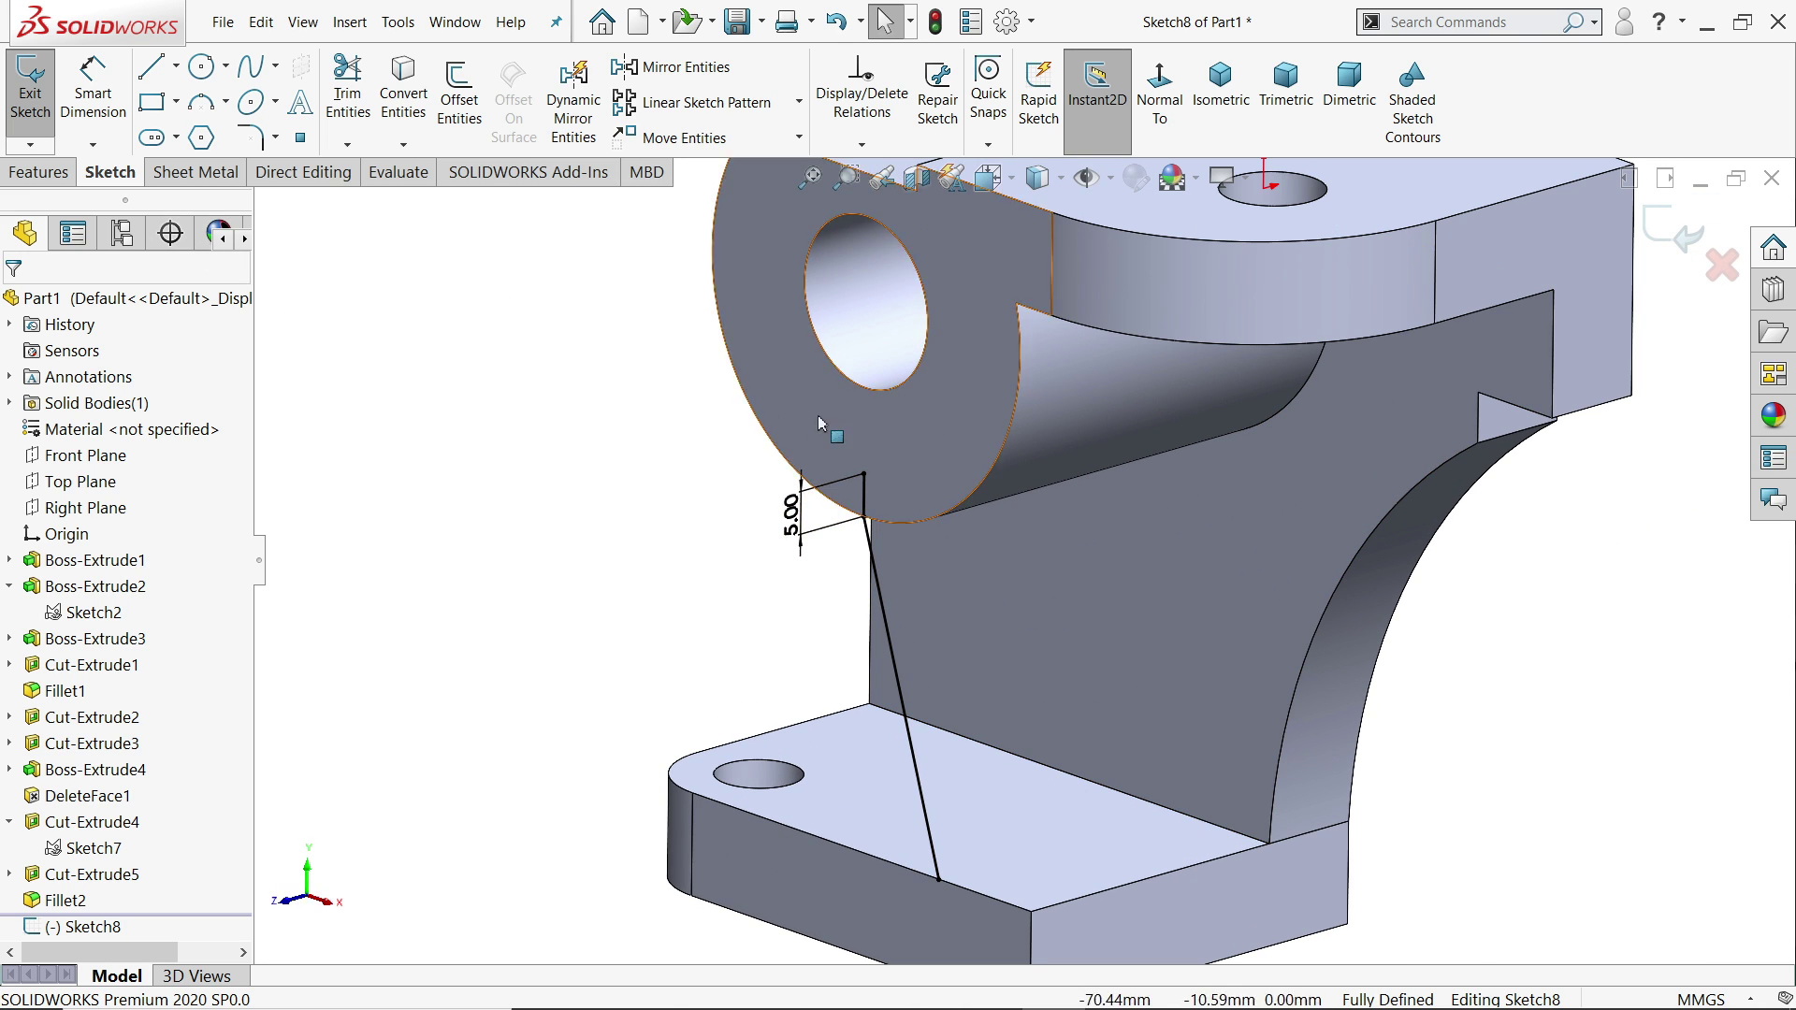
{"action": "left_click", "coordinate": [58, 178]}
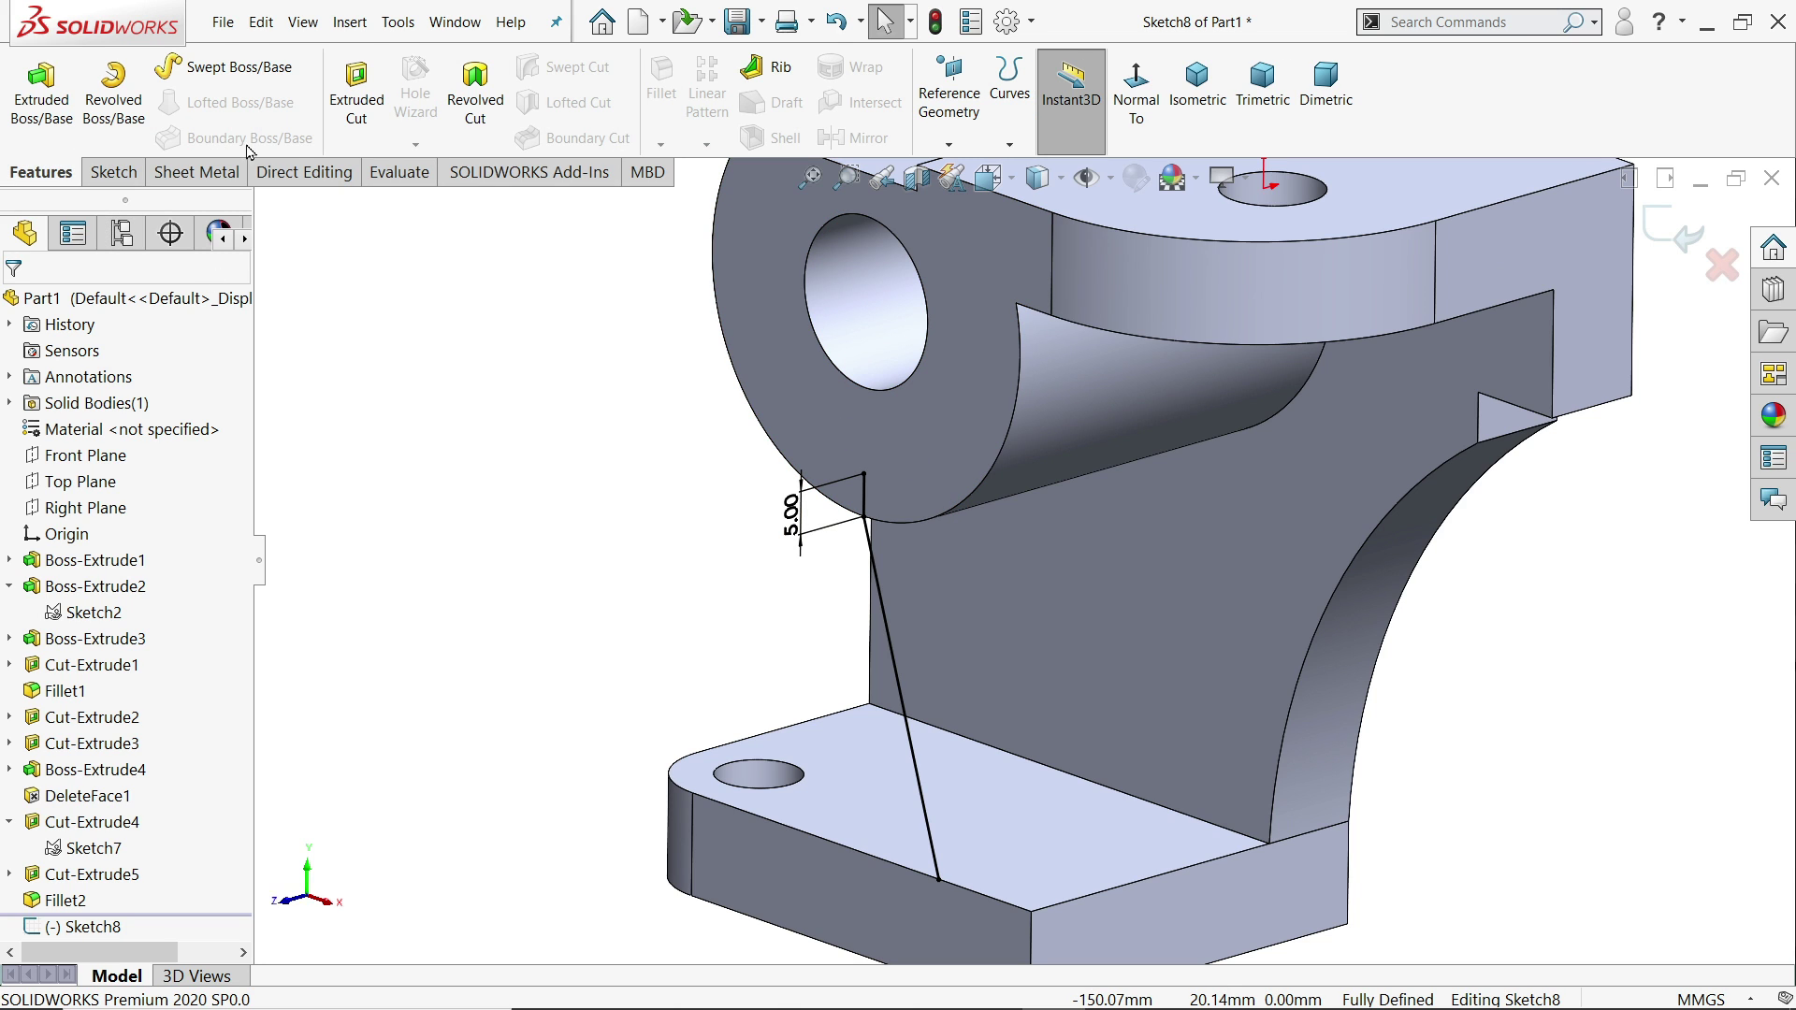
{"action": "left_click", "coordinate": [769, 73]}
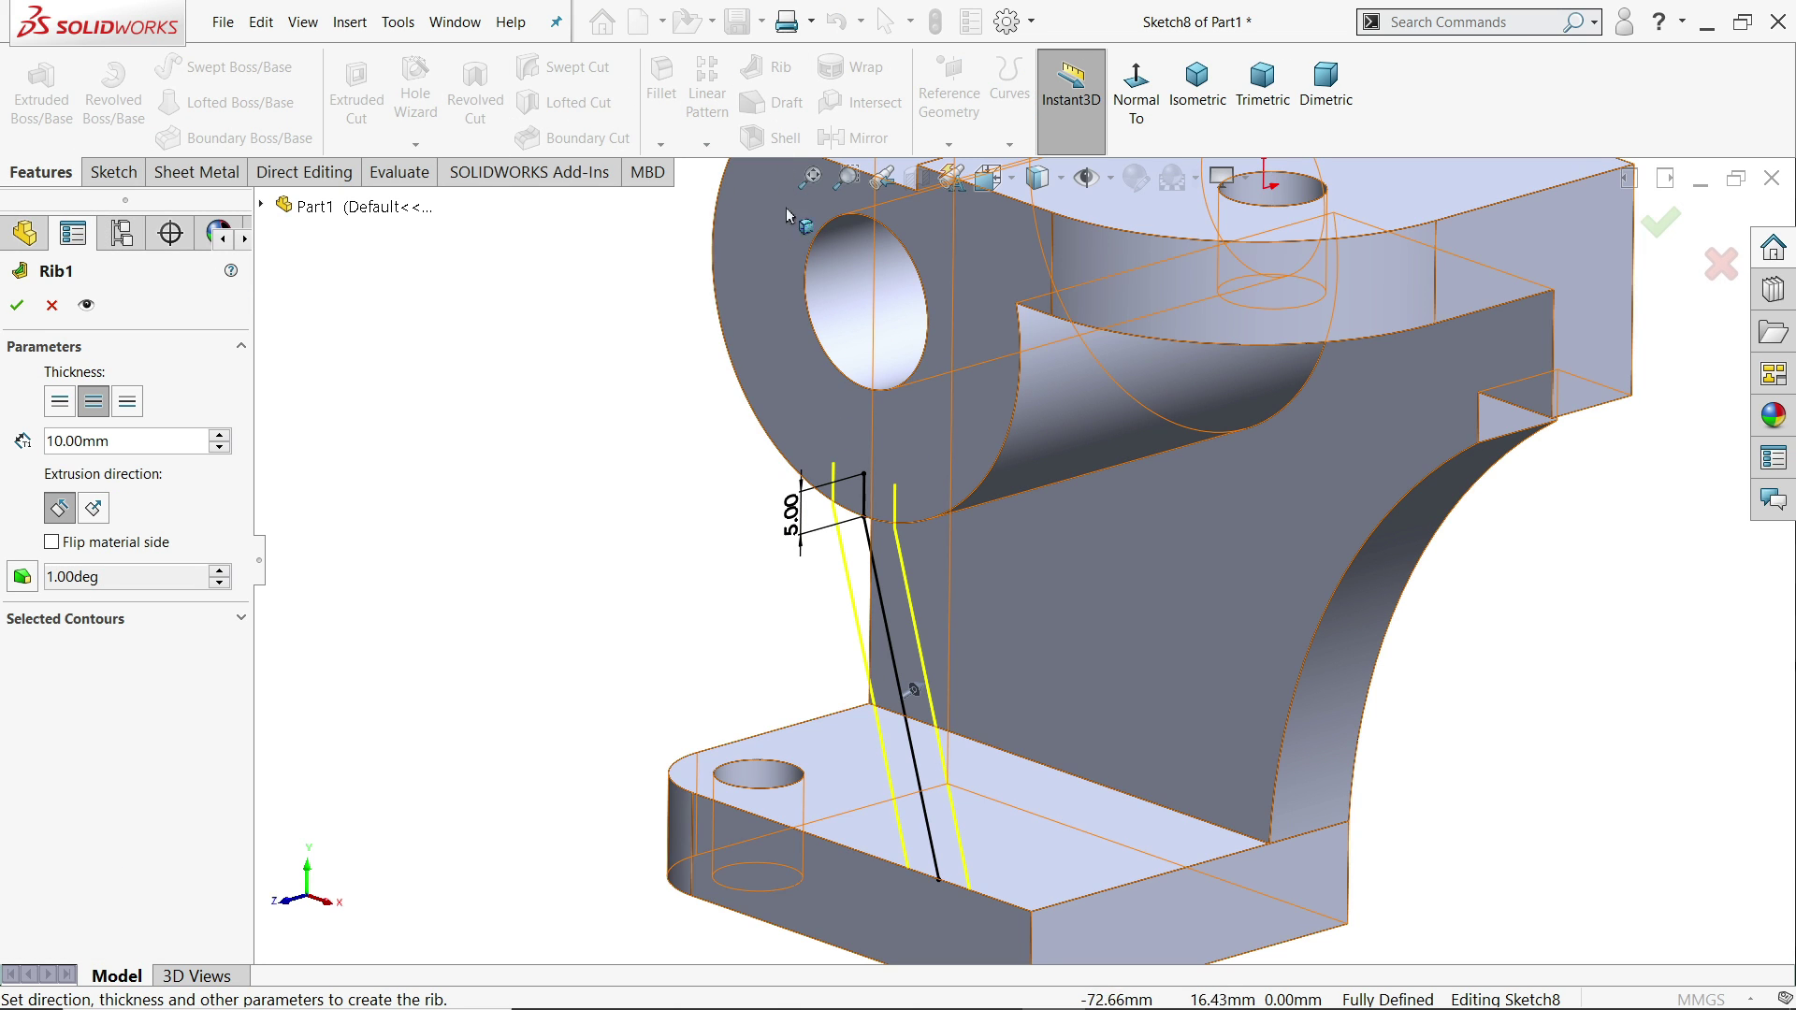
{"action": "scroll", "coordinate": [945, 681], "scroll_direction": "down", "scroll_amount": 3}
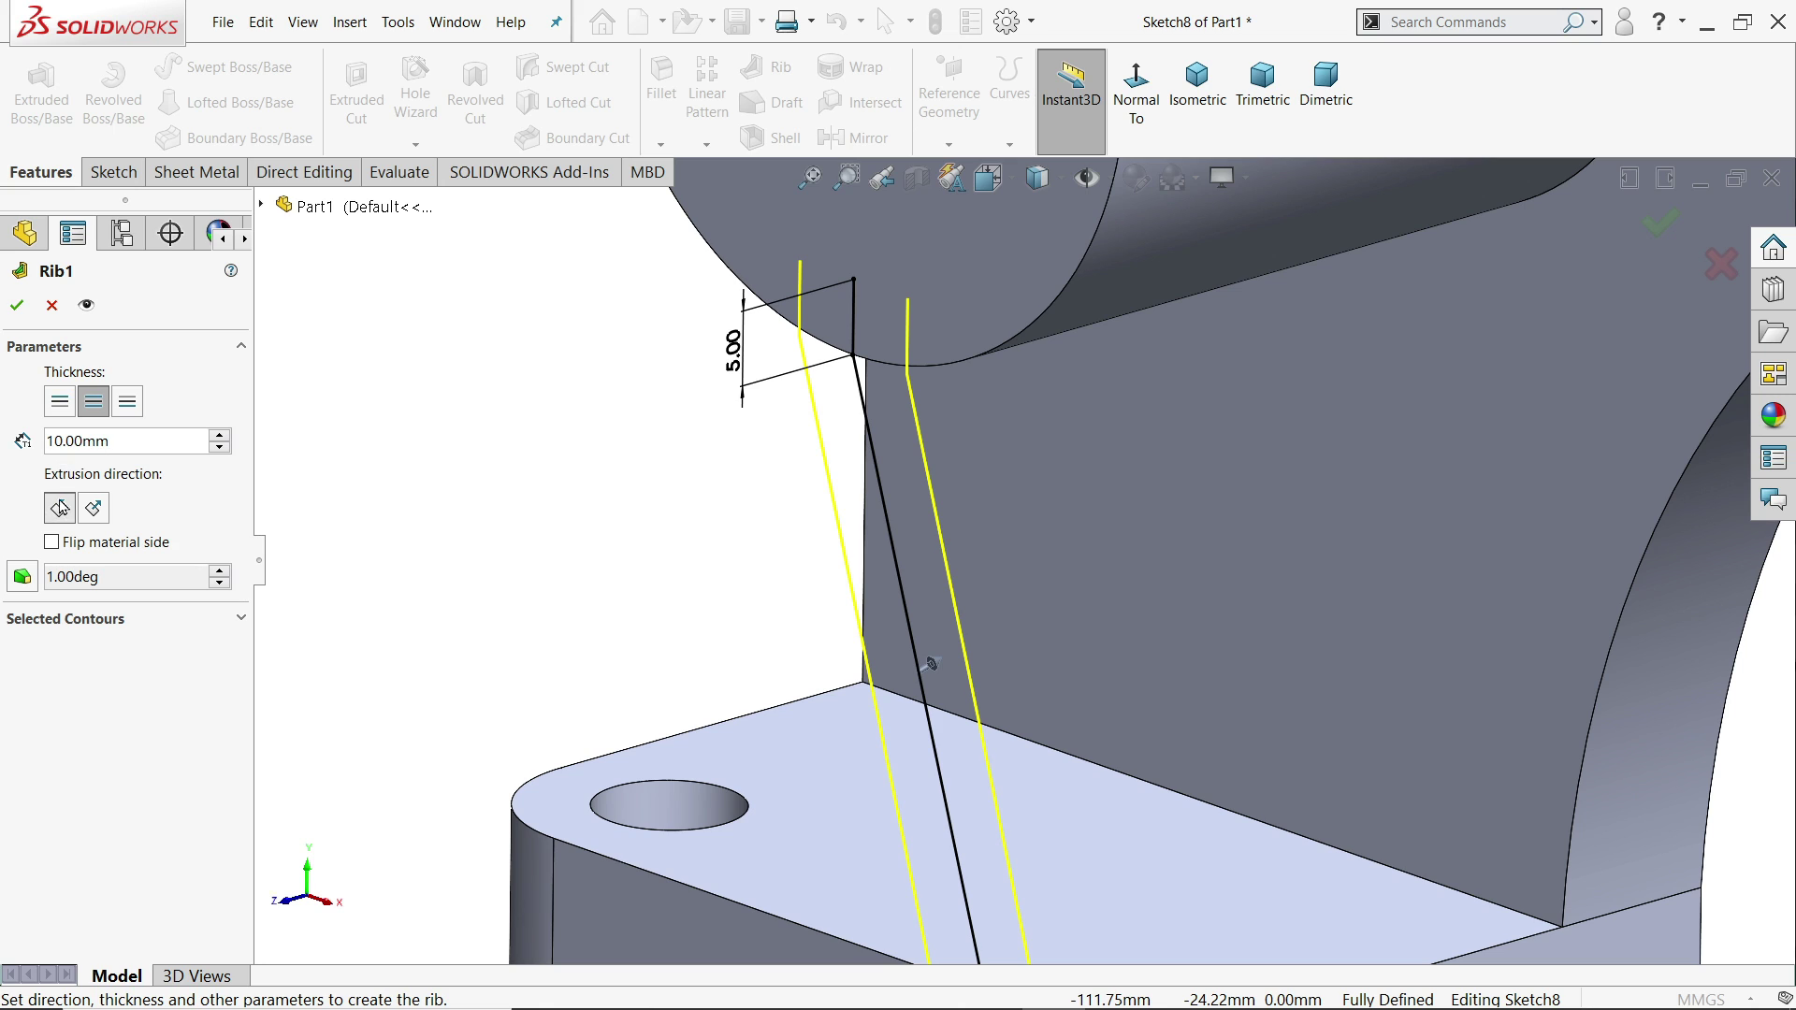
{"action": "left_click", "coordinate": [100, 515]}
{"action": "left_click", "coordinate": [72, 518]}
{"action": "left_click", "coordinate": [16, 306]}
{"action": "key", "text": "f"}
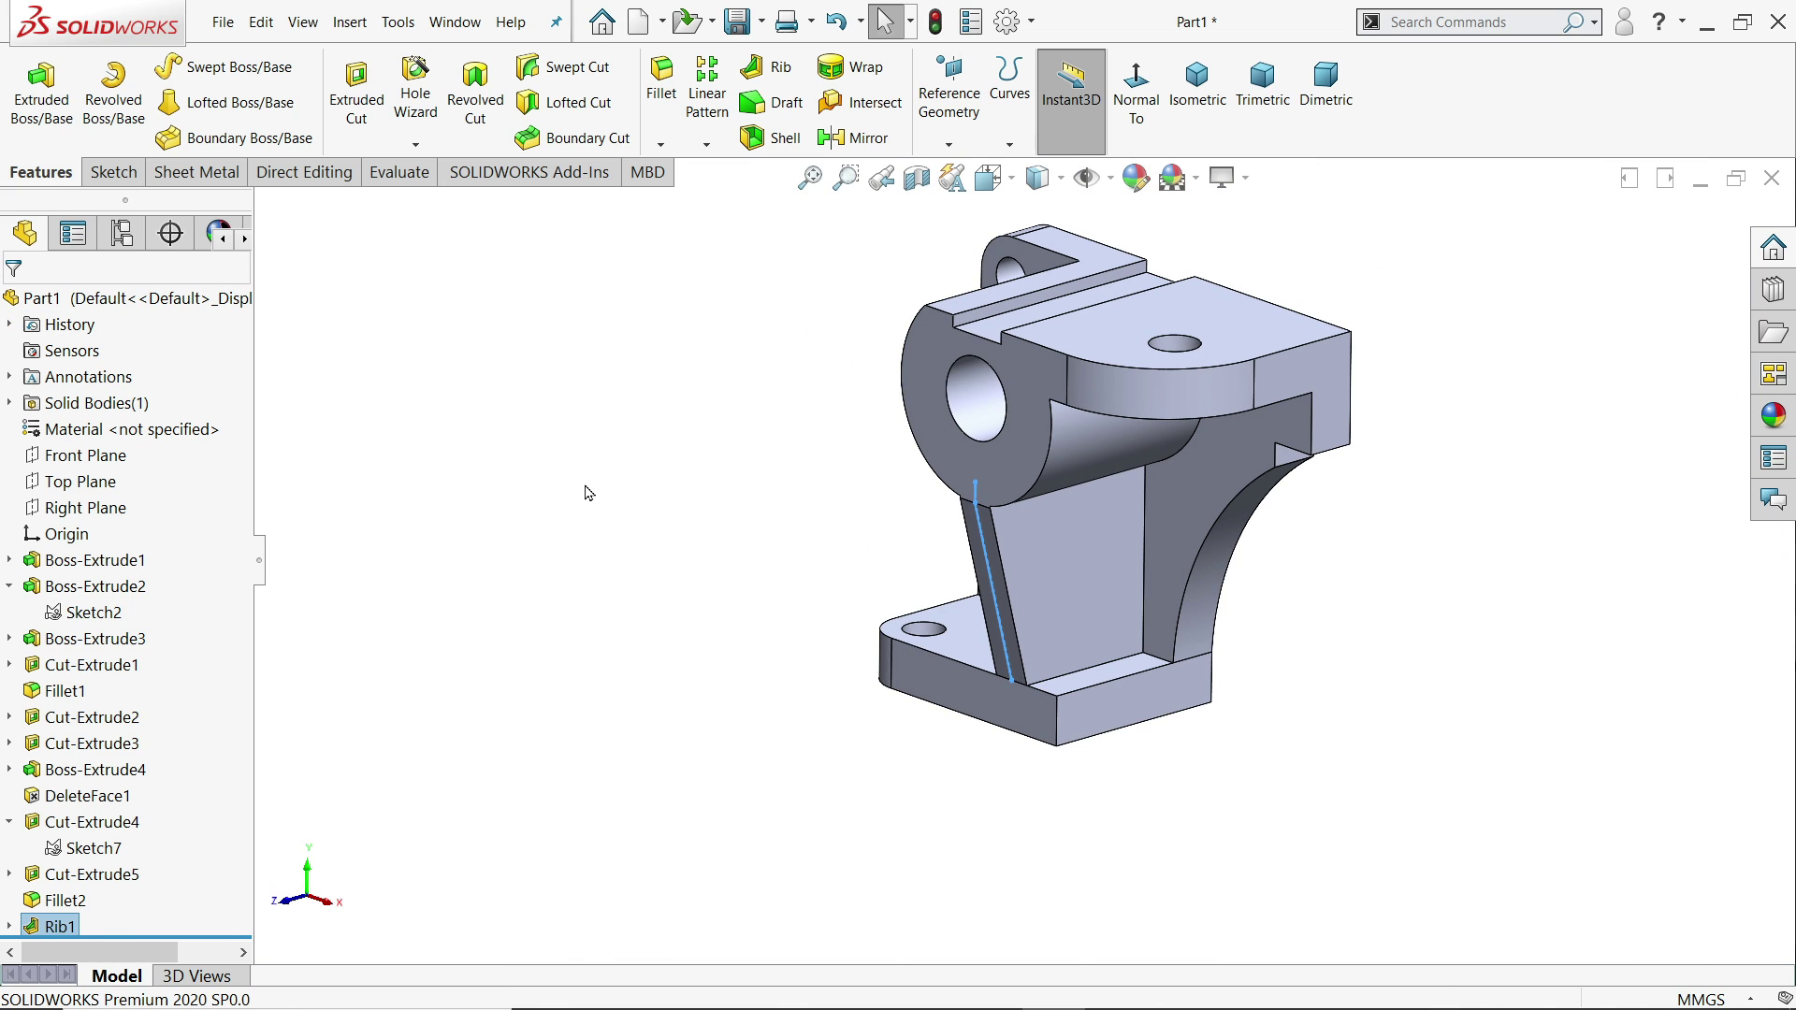
- Show the part in isometric view and turn on RealView Graphics
{"action": "mouse_move", "coordinate": [702, 565]}
{"action": "middle_mouse_down"}
{"action": "mouse_move", "coordinate": [742, 453]}
{"action": "mouse_move", "coordinate": [814, 477]}
{"action": "mouse_move", "coordinate": [761, 467]}
{"action": "mouse_move", "coordinate": [726, 429]}
{"action": "mouse_move", "coordinate": [718, 570]}
{"action": "mouse_move", "coordinate": [751, 570]}
{"action": "mouse_move", "coordinate": [718, 565]}
{"action": "middle_mouse_up"}
{"action": "key", "text": "ctrl+7"}
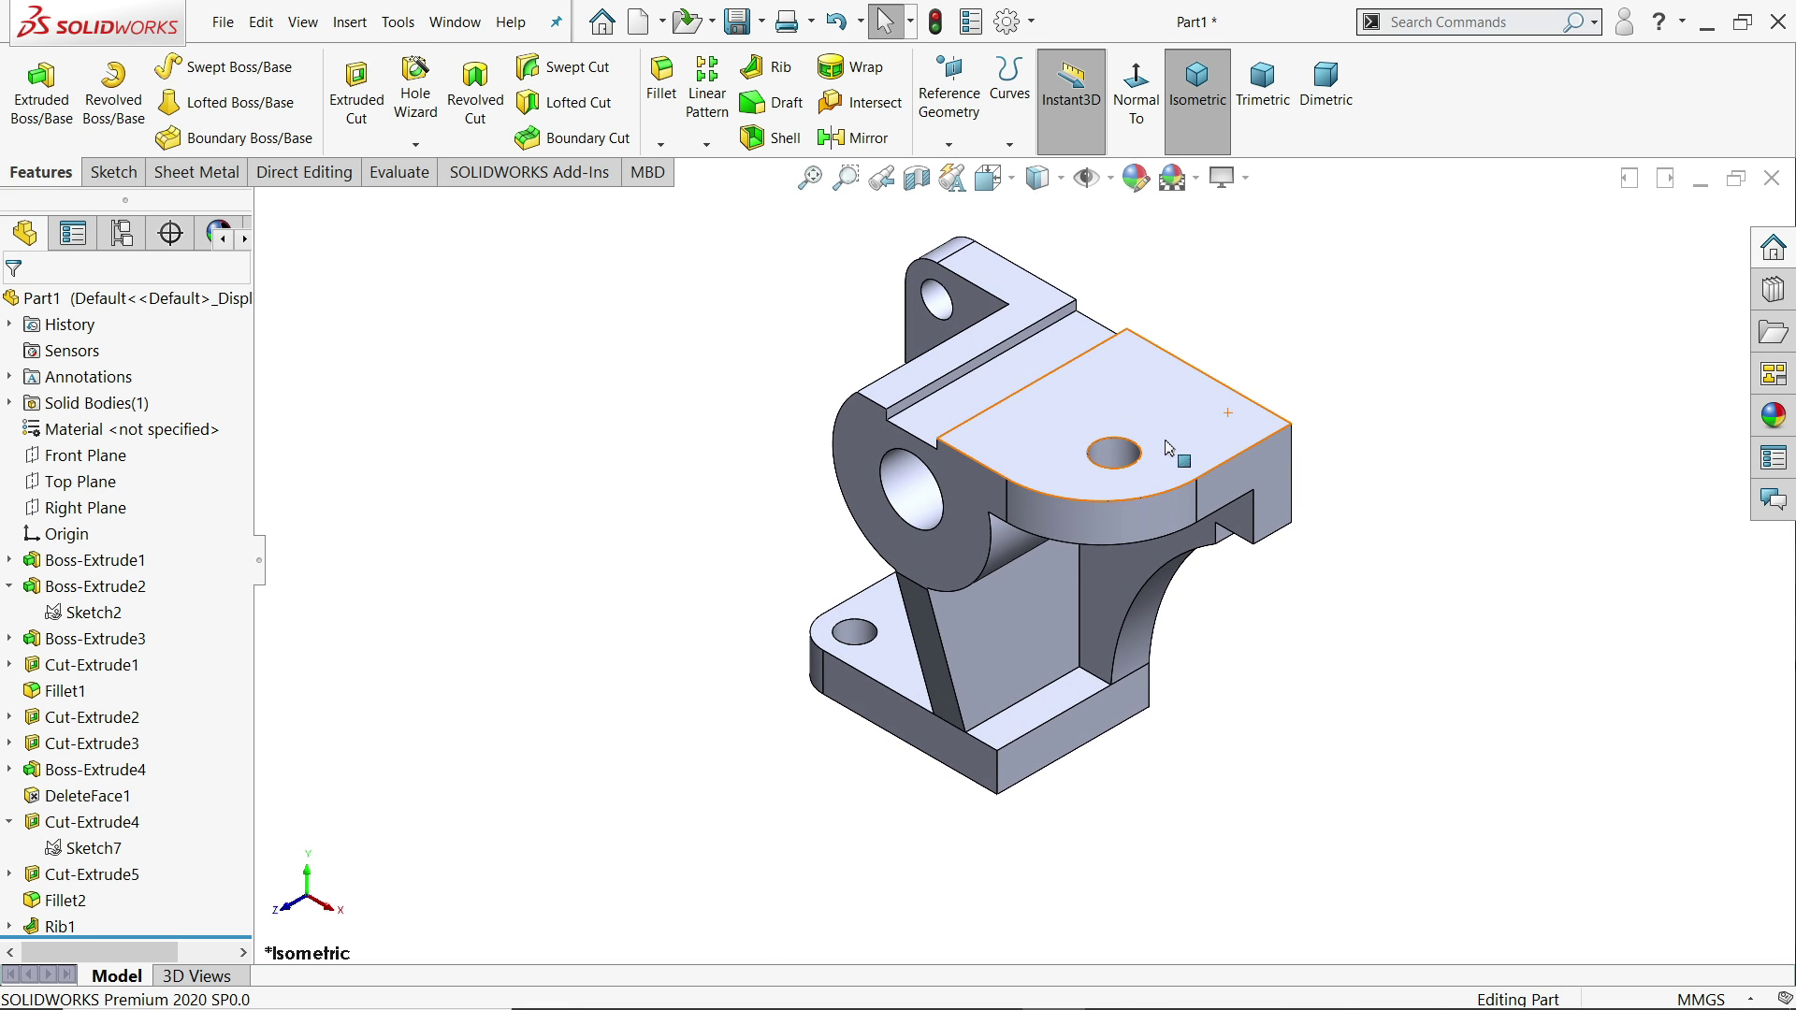
{"action": "left_click", "coordinate": [1248, 180]}
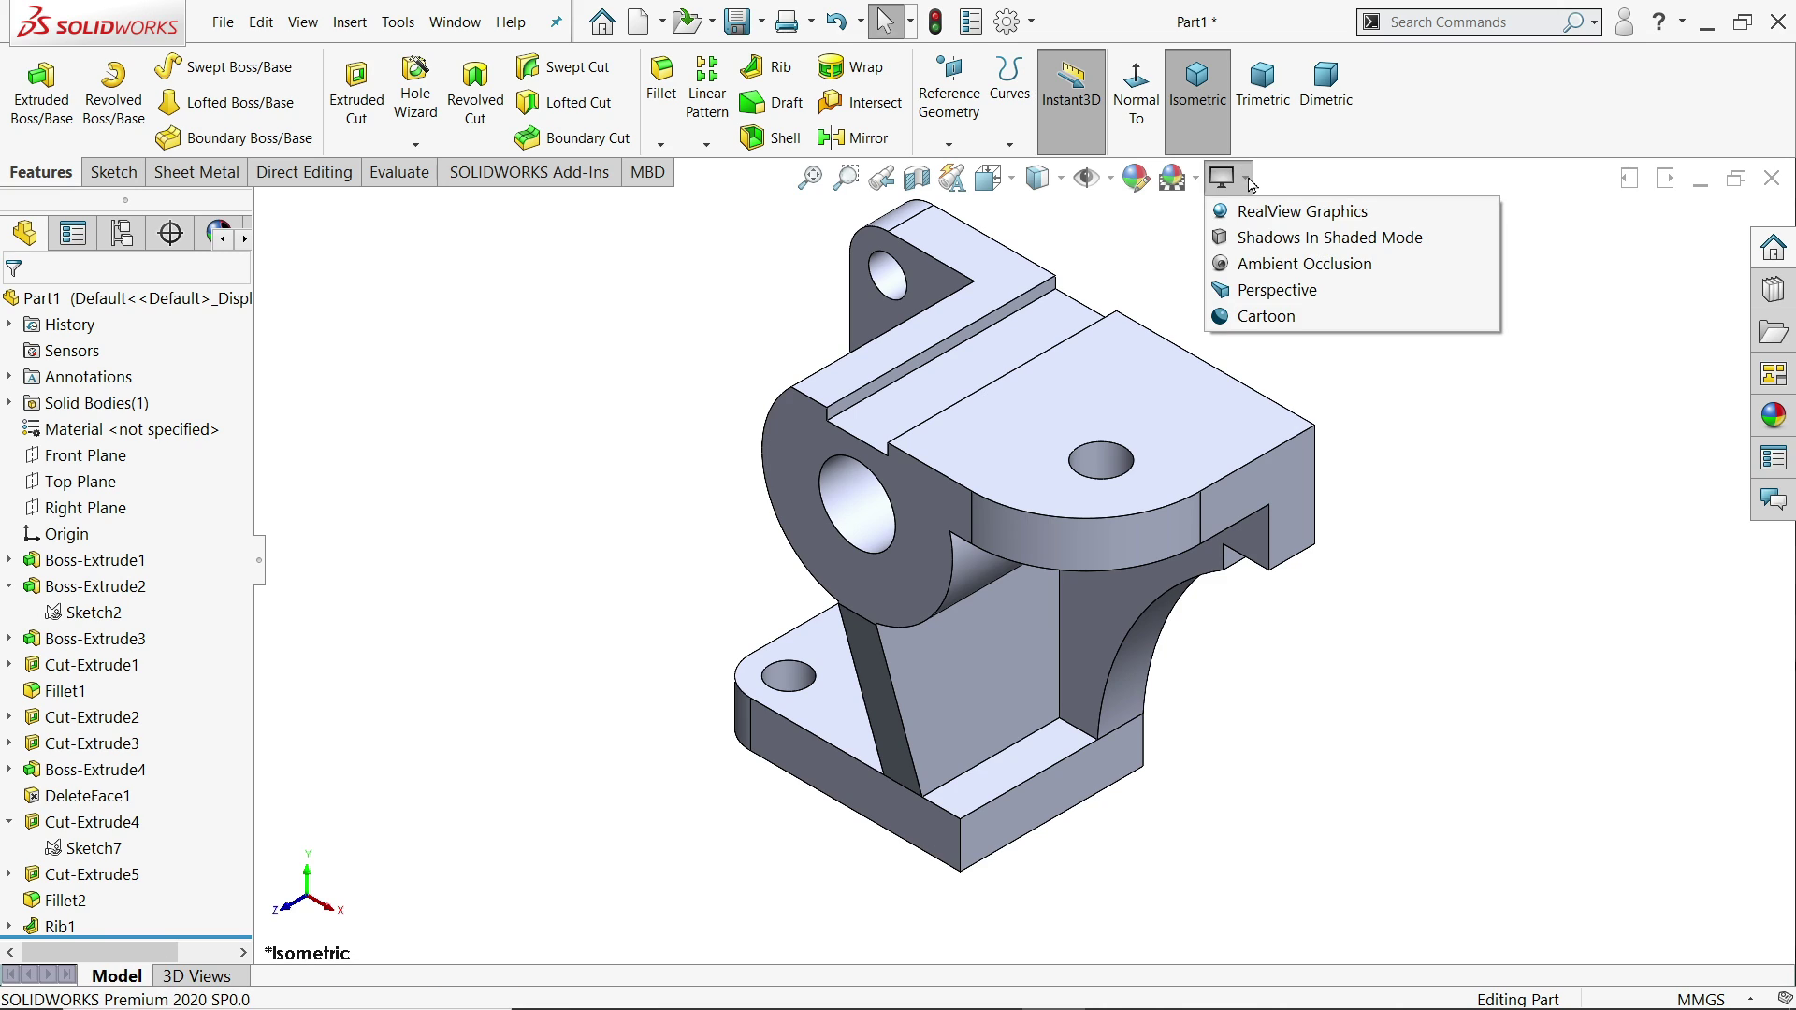
{"action": "left_click", "coordinate": [1265, 222]}
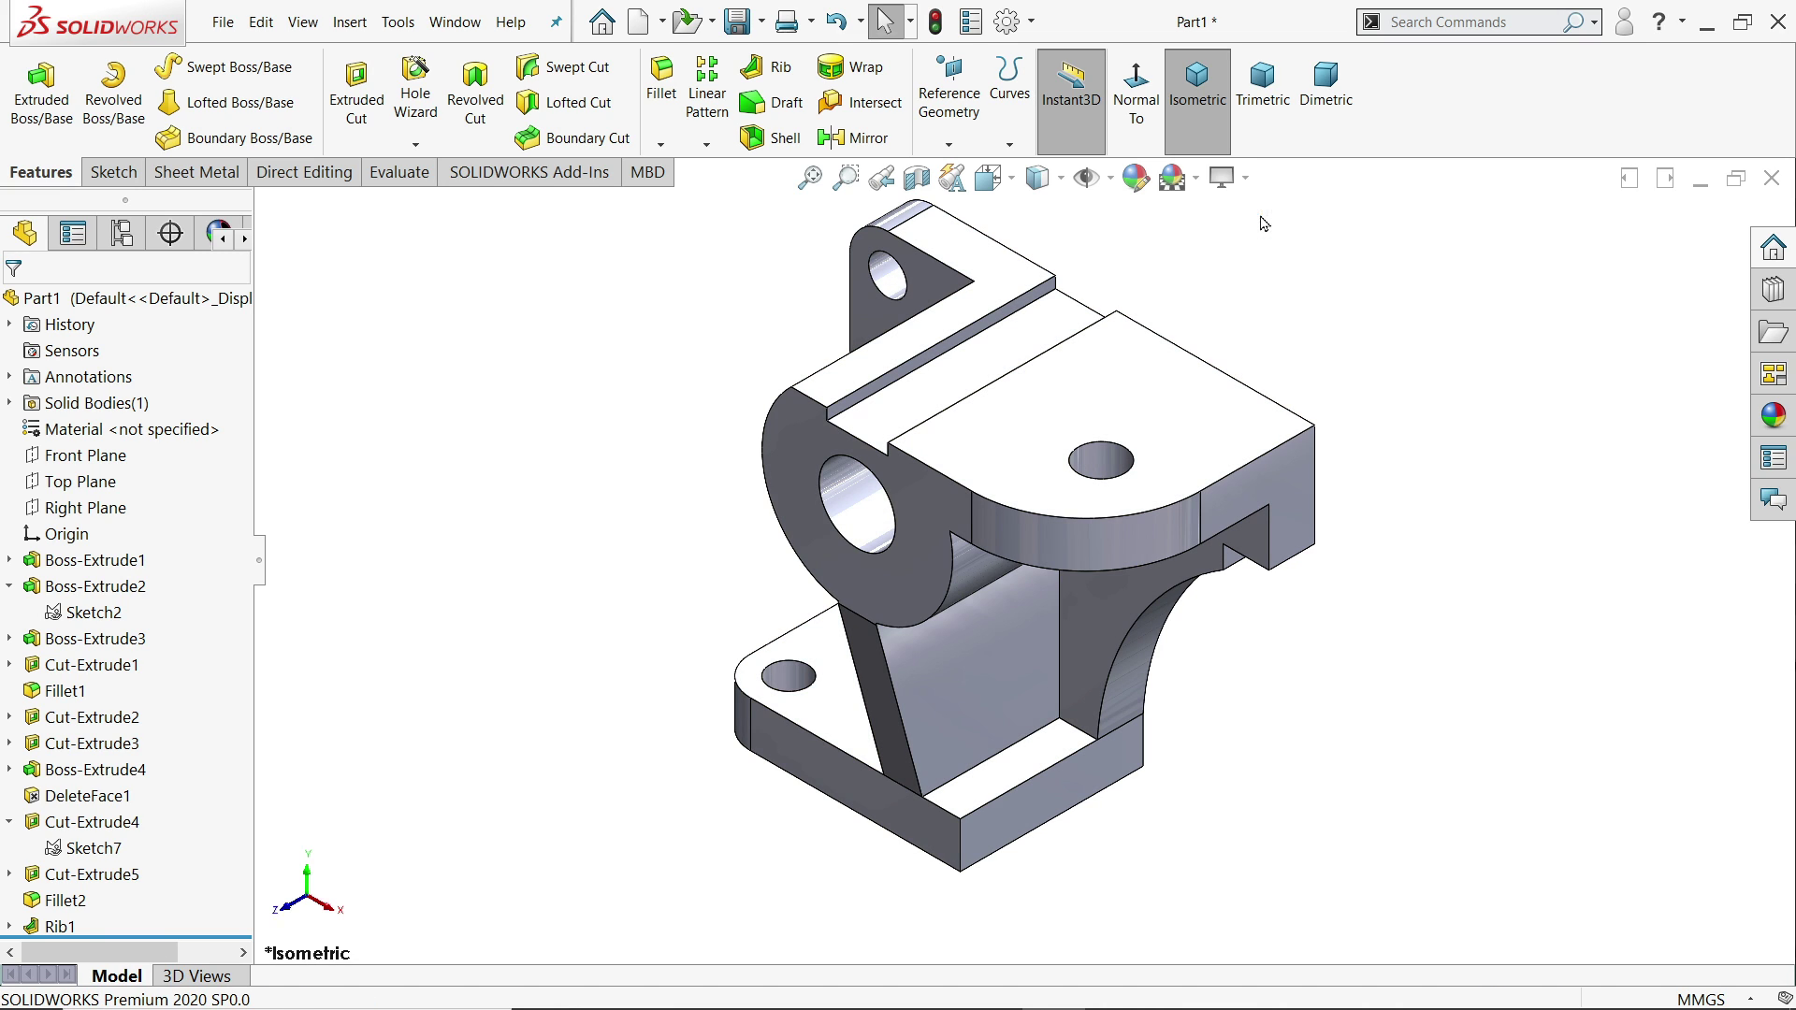
- Apply the Red appearance from the Solid category to the whole part
{"action": "left_click", "coordinate": [1138, 180]}
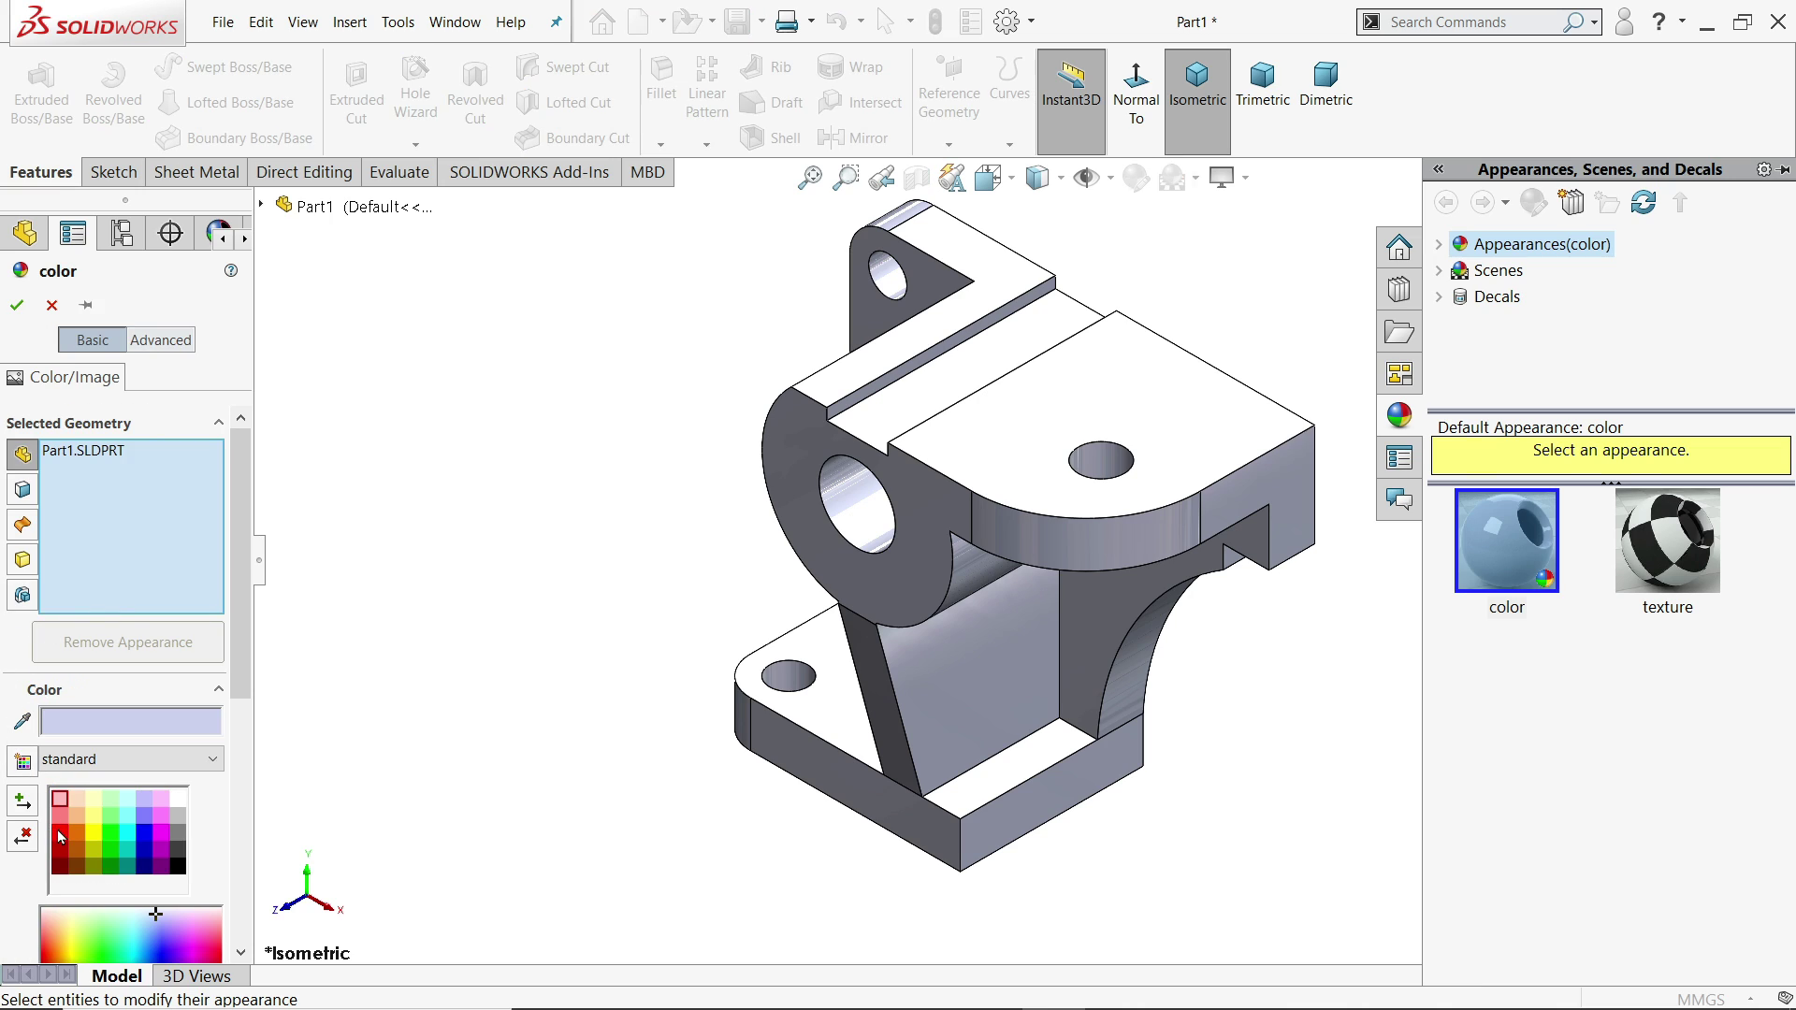
{"action": "left_click", "coordinate": [61, 835]}
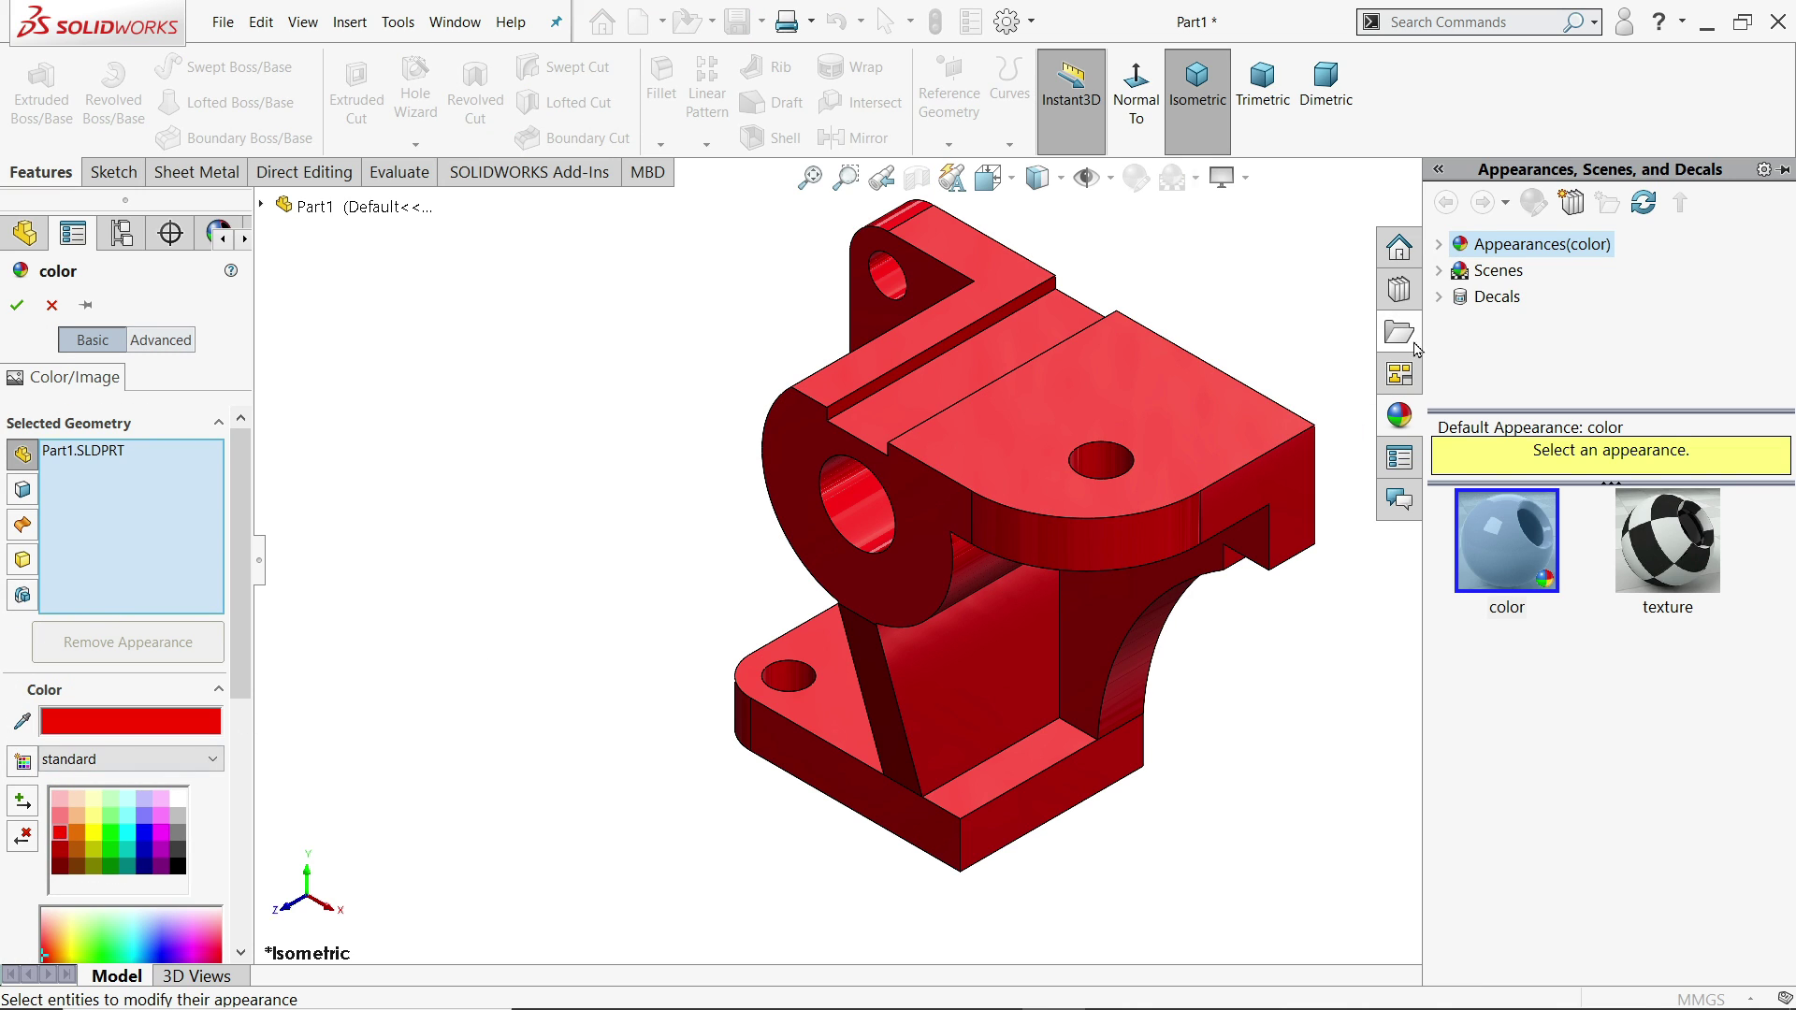
{"action": "left_click", "coordinate": [1437, 245]}
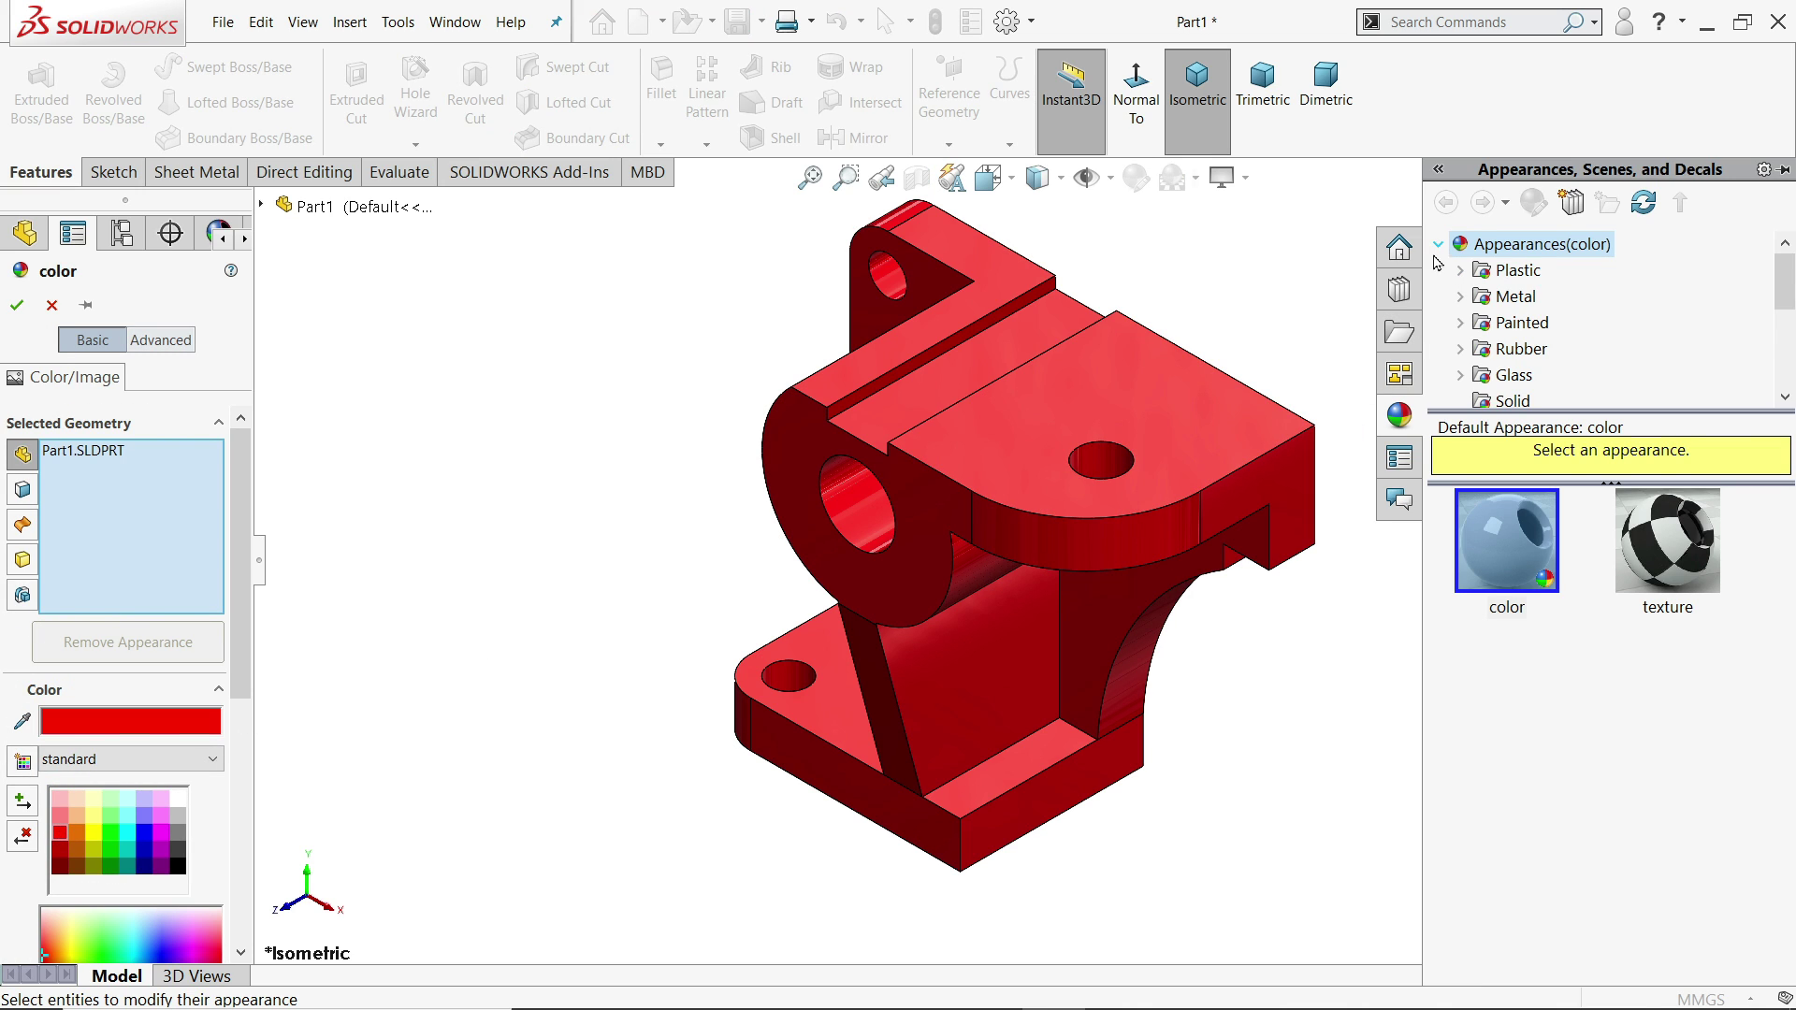
{"action": "left_click", "coordinate": [1512, 401]}
{"action": "left_click", "coordinate": [1659, 573]}
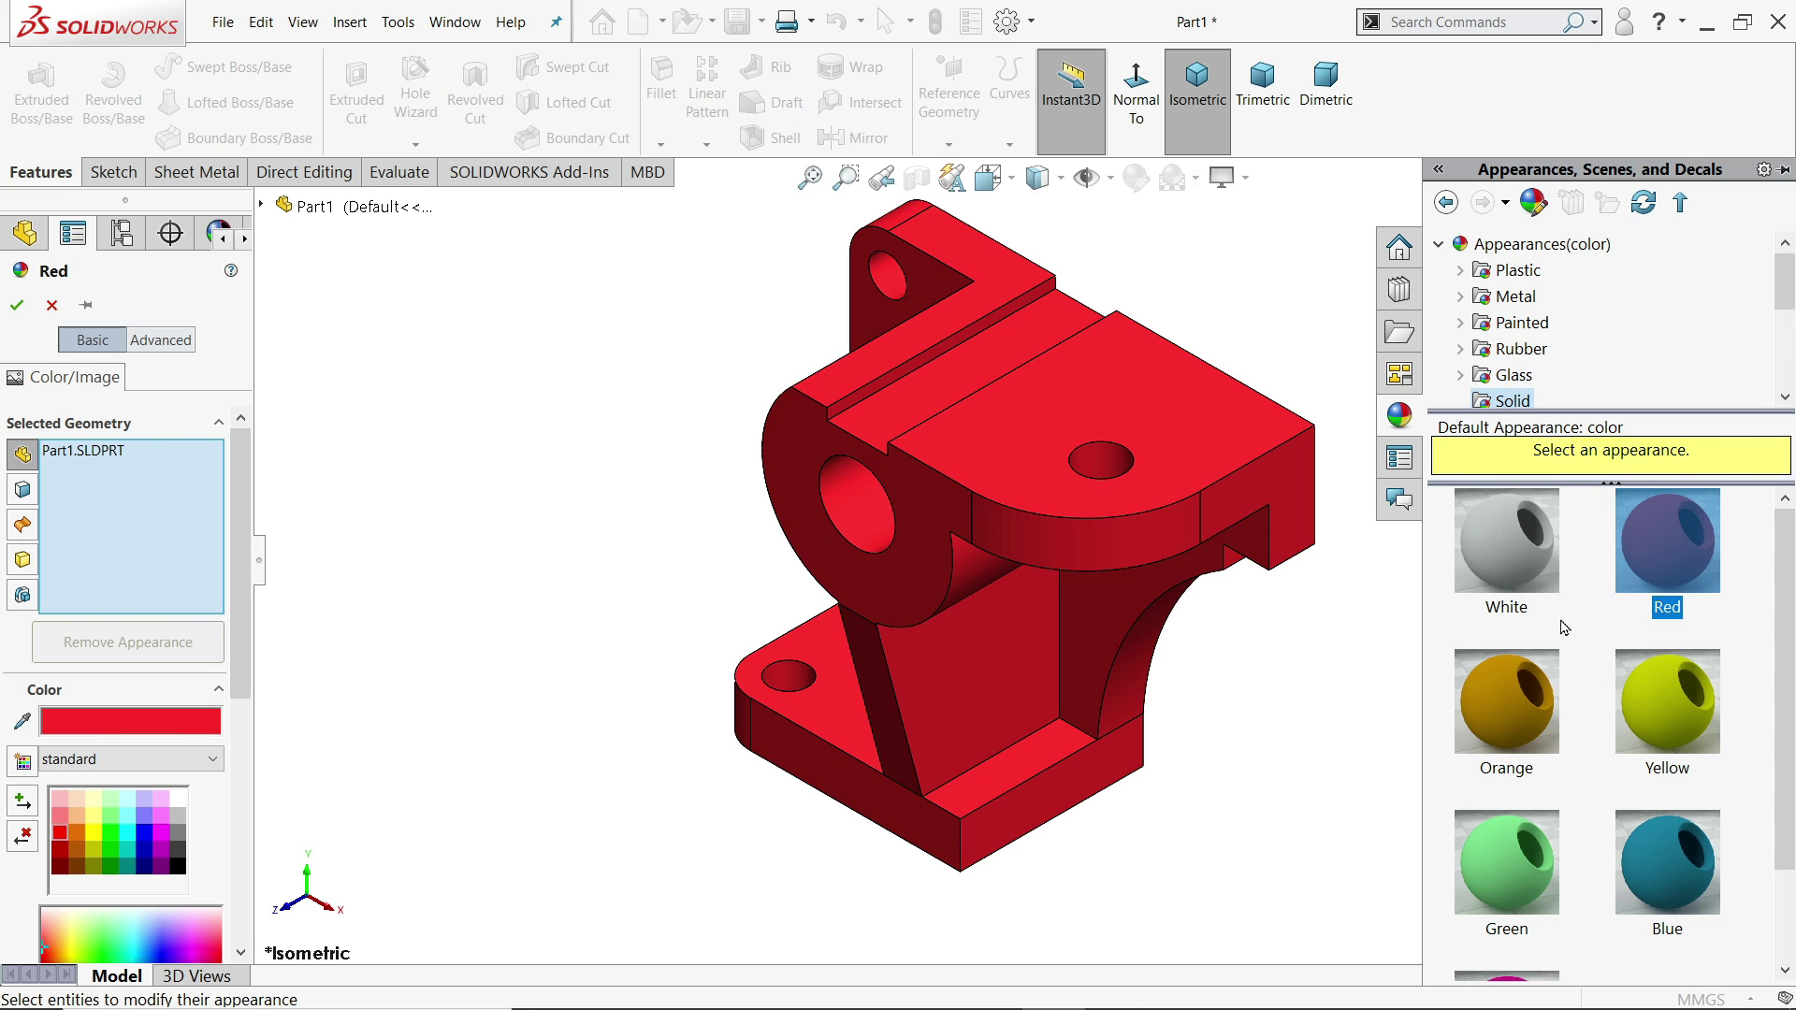
- Lighten the part's red appearance to about RGB 255, 85, 85 and accept it
{"action": "left_click_drag", "start_coordinate": [241, 561], "coordinate": [240, 642]}
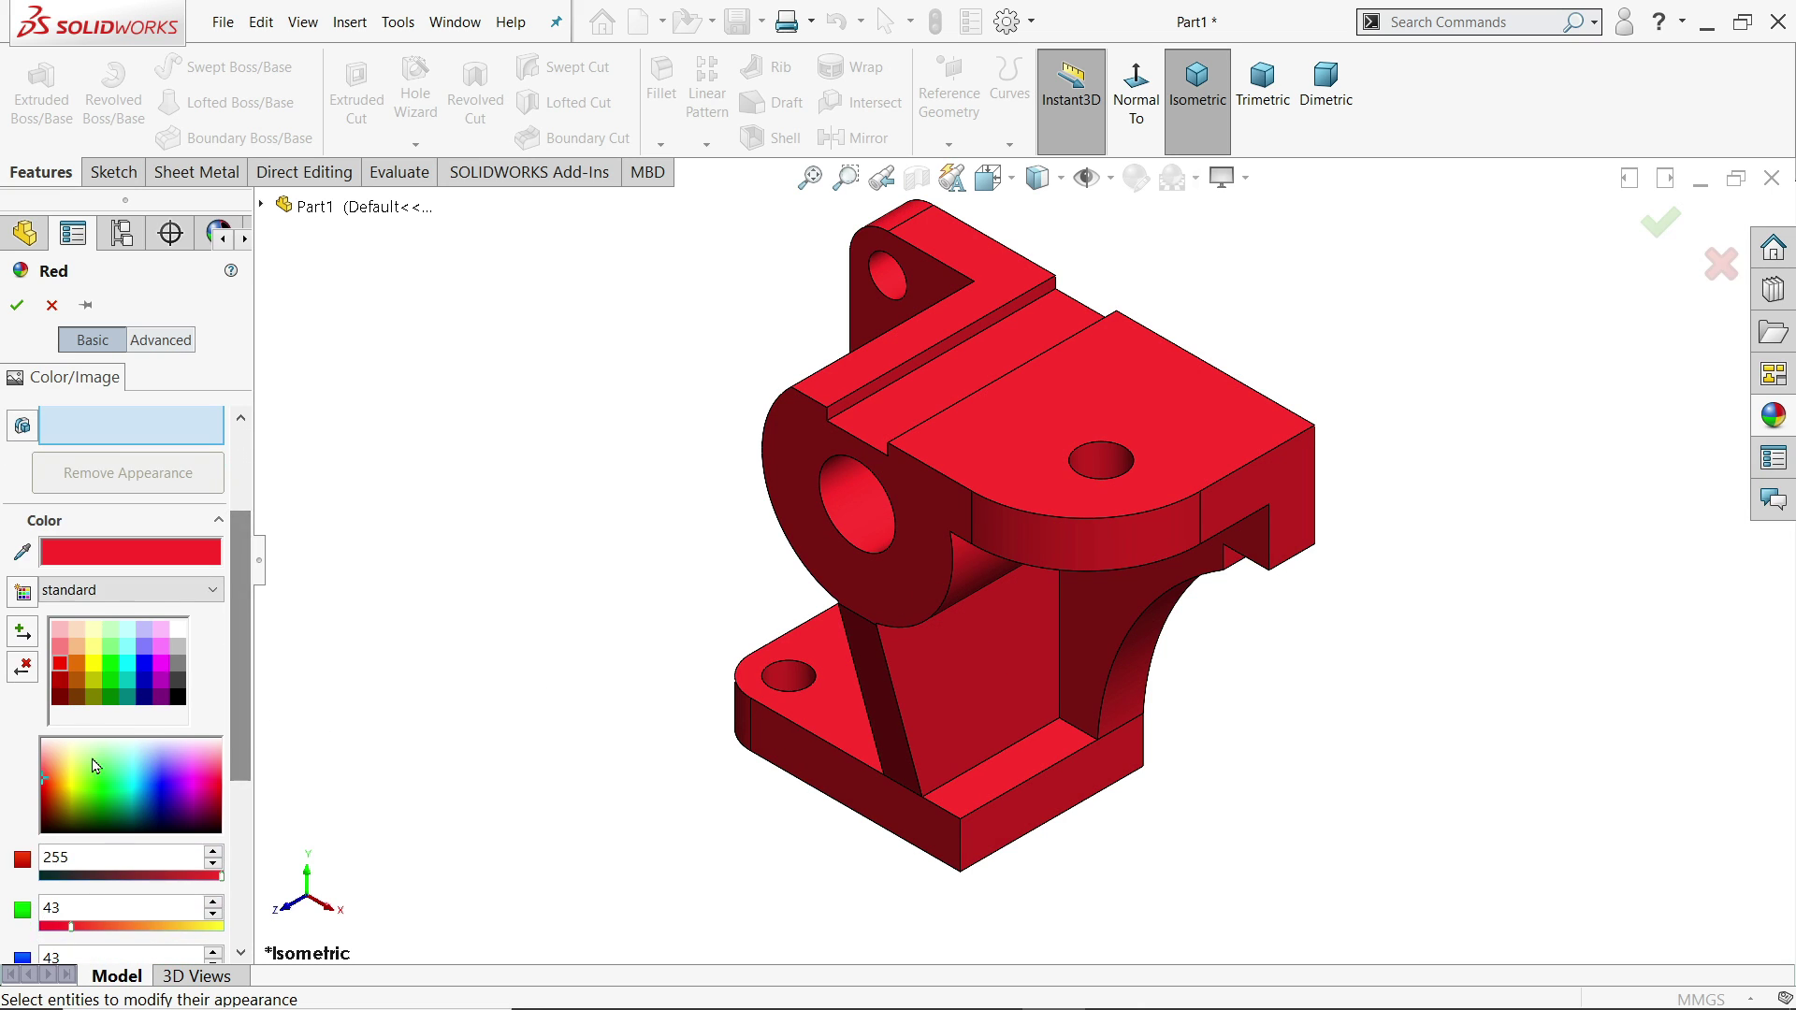
{"action": "left_click_drag", "start_coordinate": [43, 777], "coordinate": [41, 771]}
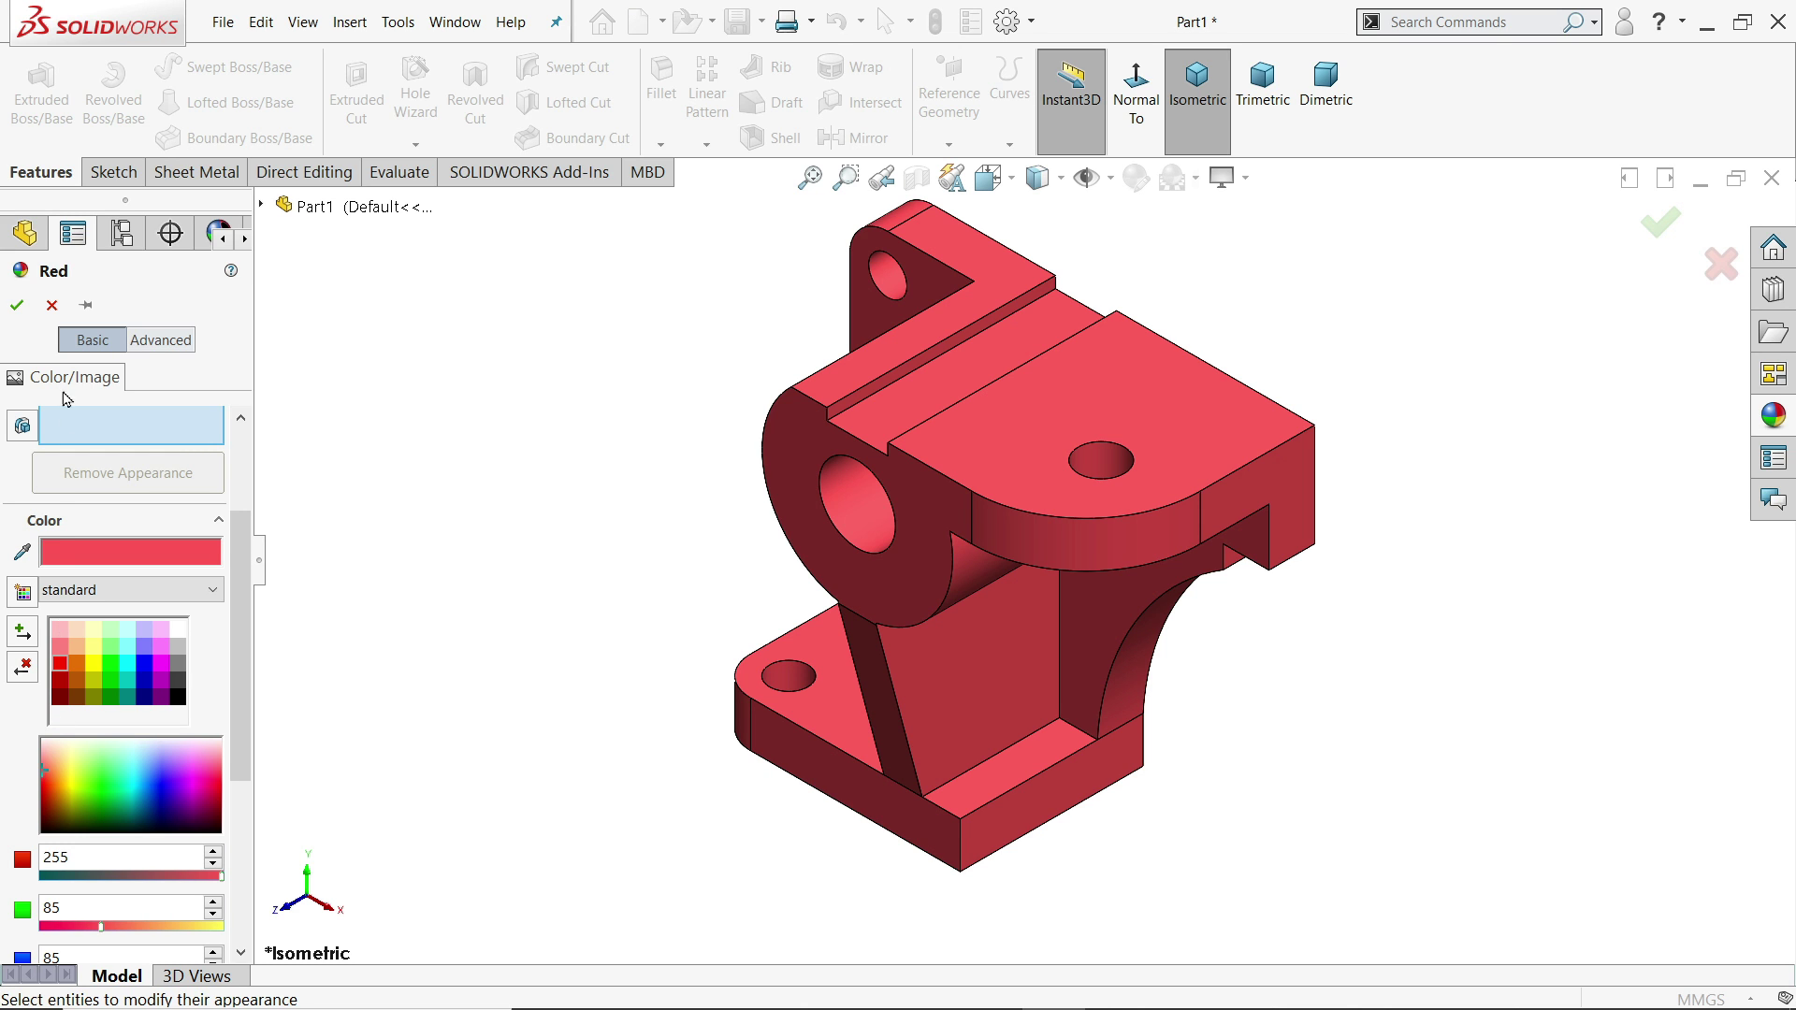
{"action": "left_click", "coordinate": [17, 305]}
{"action": "middle_click_drag", "start_coordinate": [509, 626], "coordinate": [539, 581]}
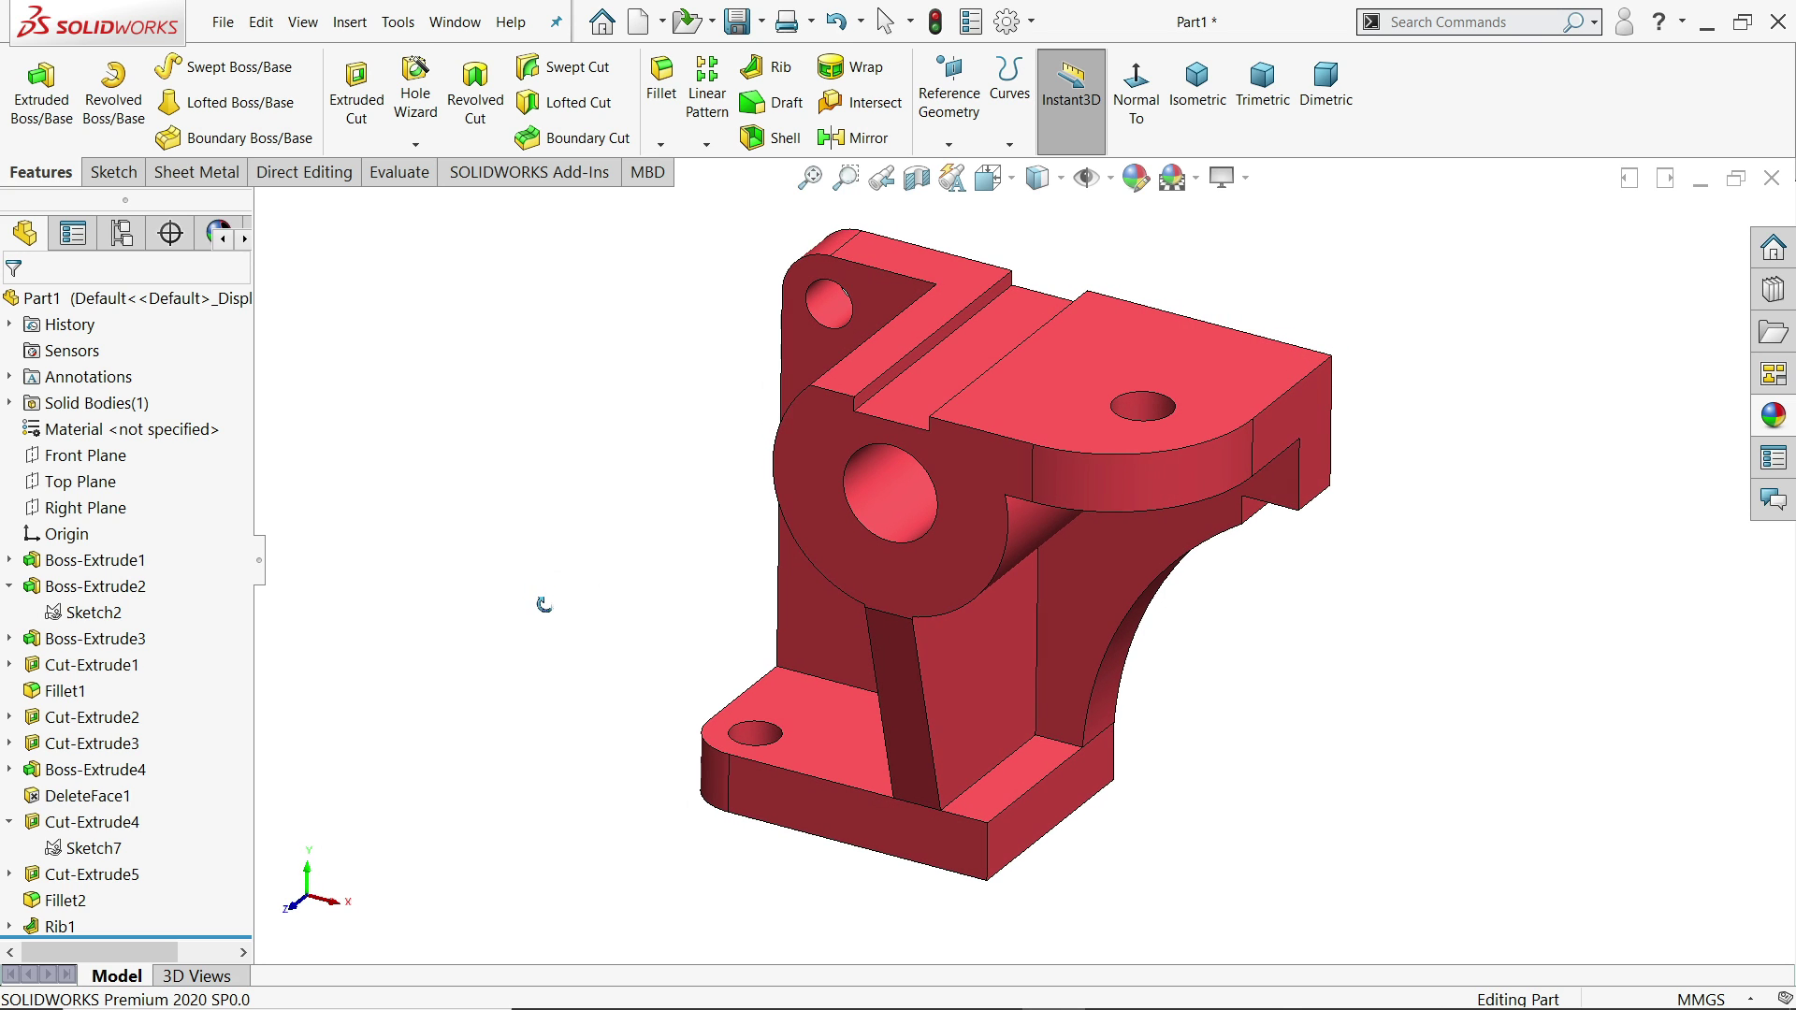
{"action": "middle_click_drag", "start_coordinate": [544, 604], "coordinate": [542, 608]}
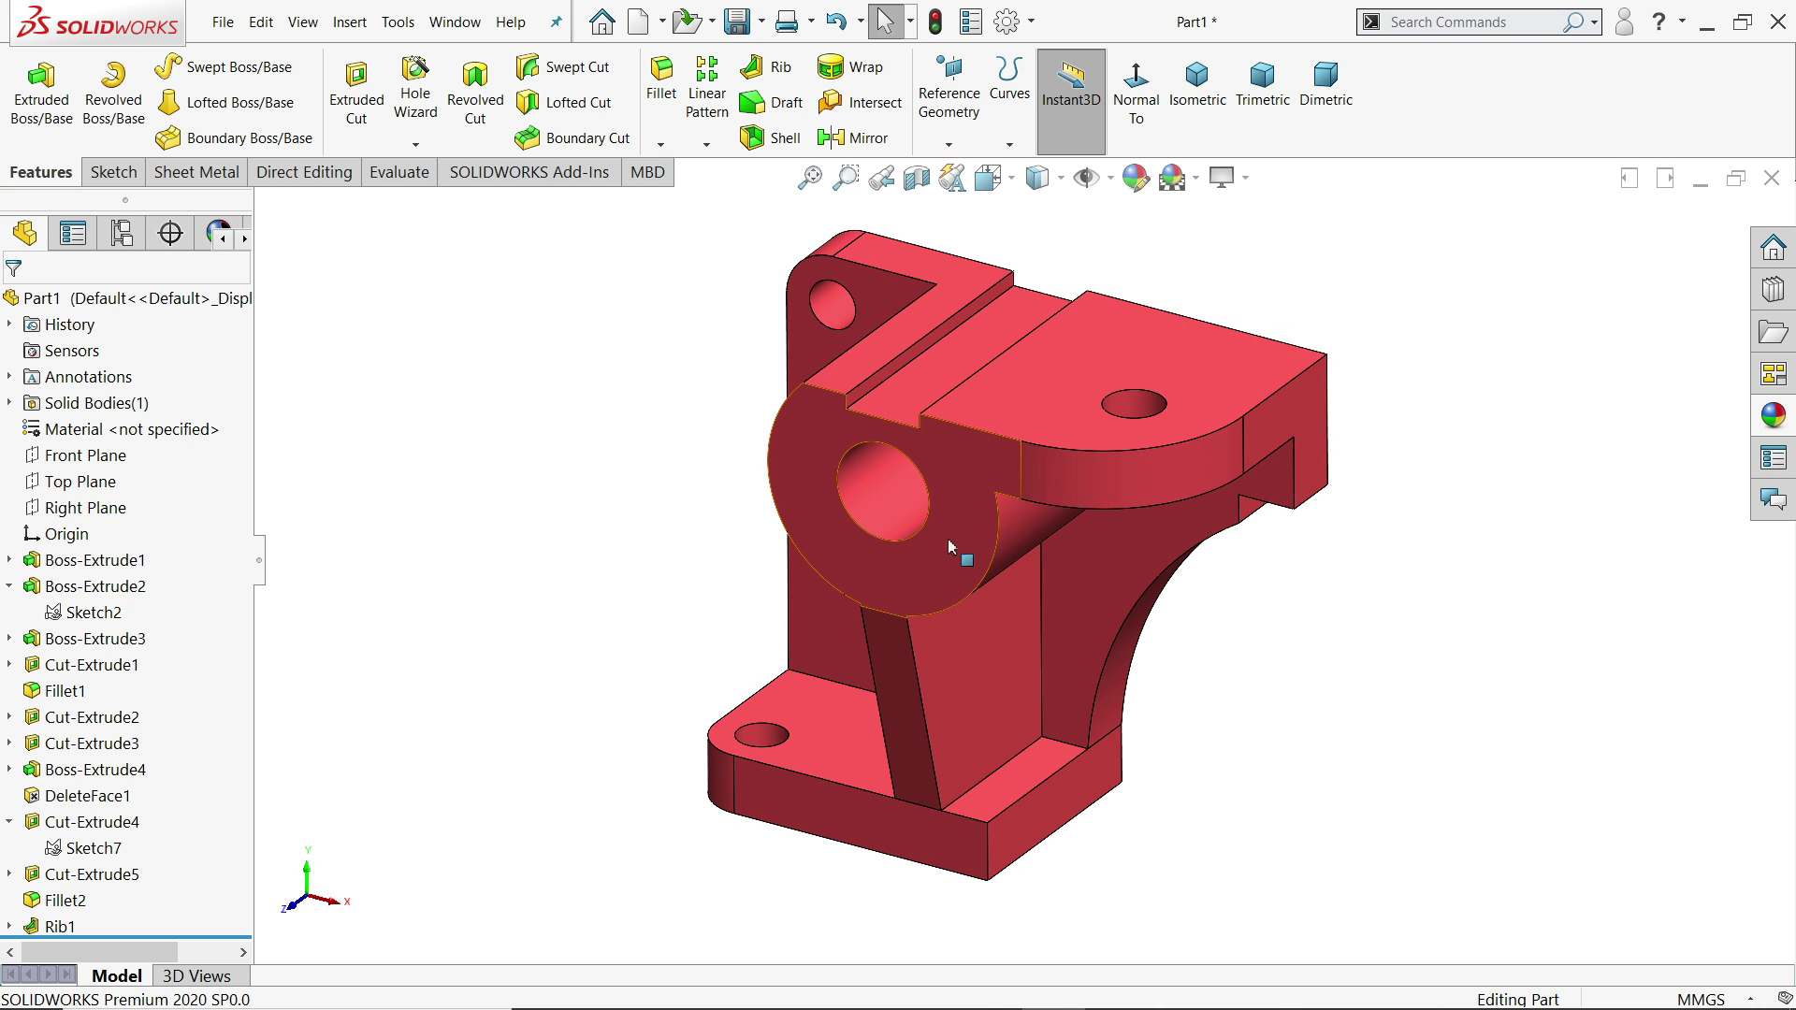